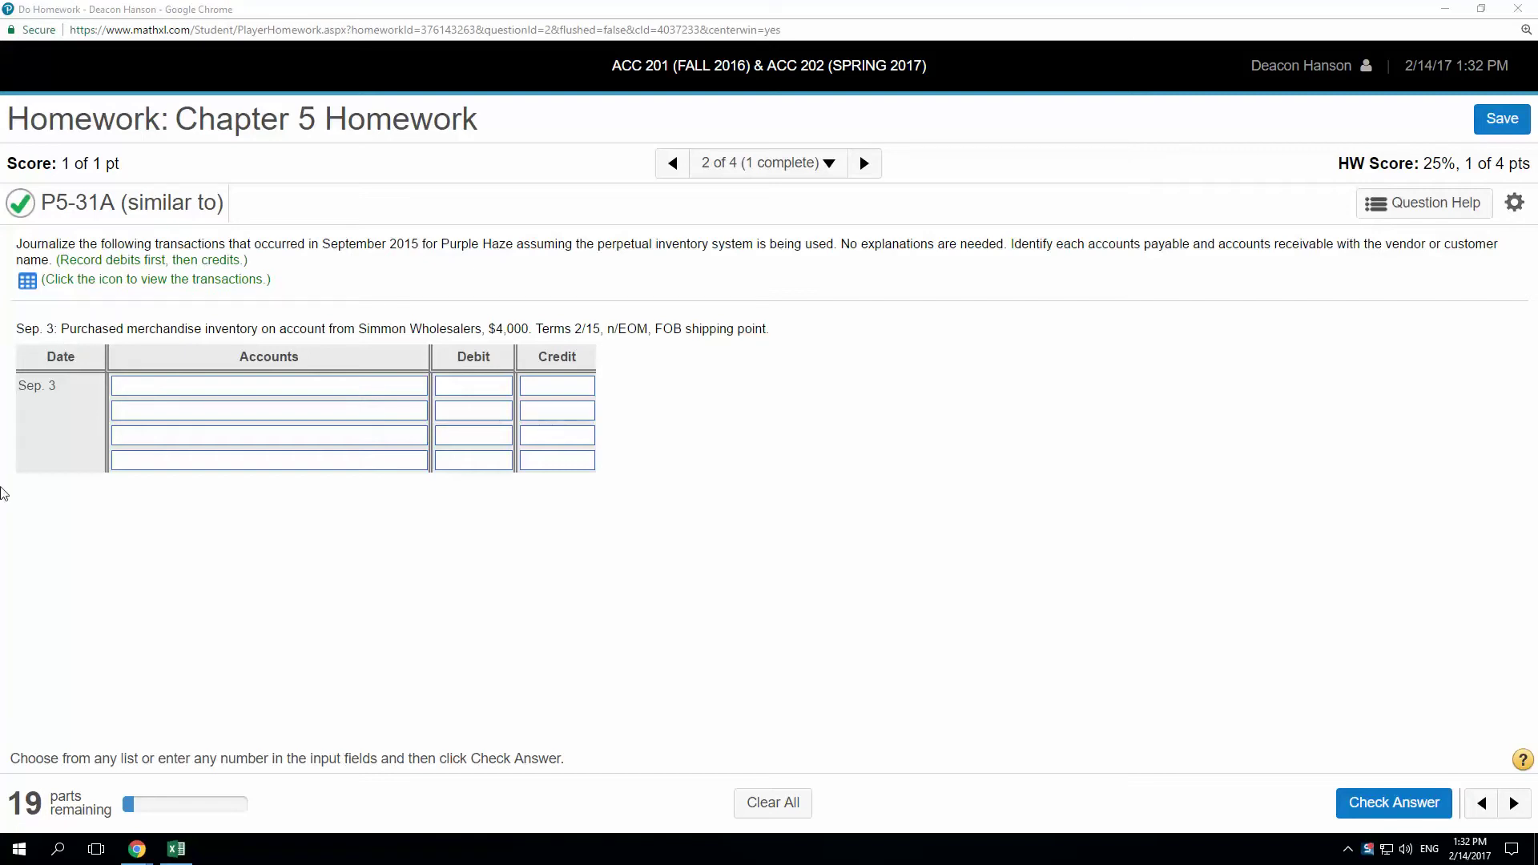
- Review the full list of September transactions and the terms of the September 3 purchase
left_click(28, 282)
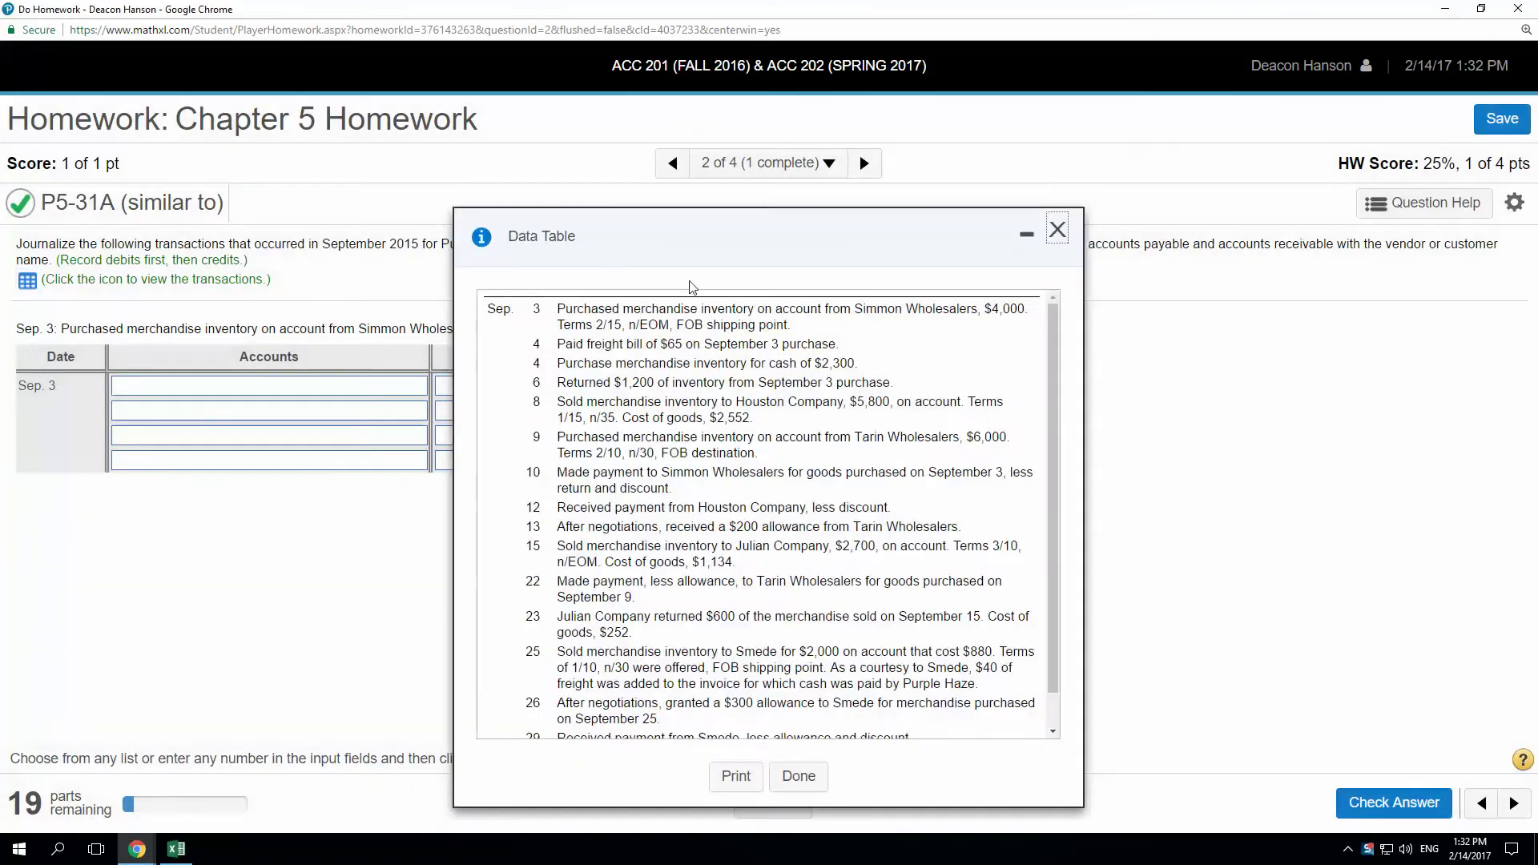
left_click_drag(785, 253, 1229, 229)
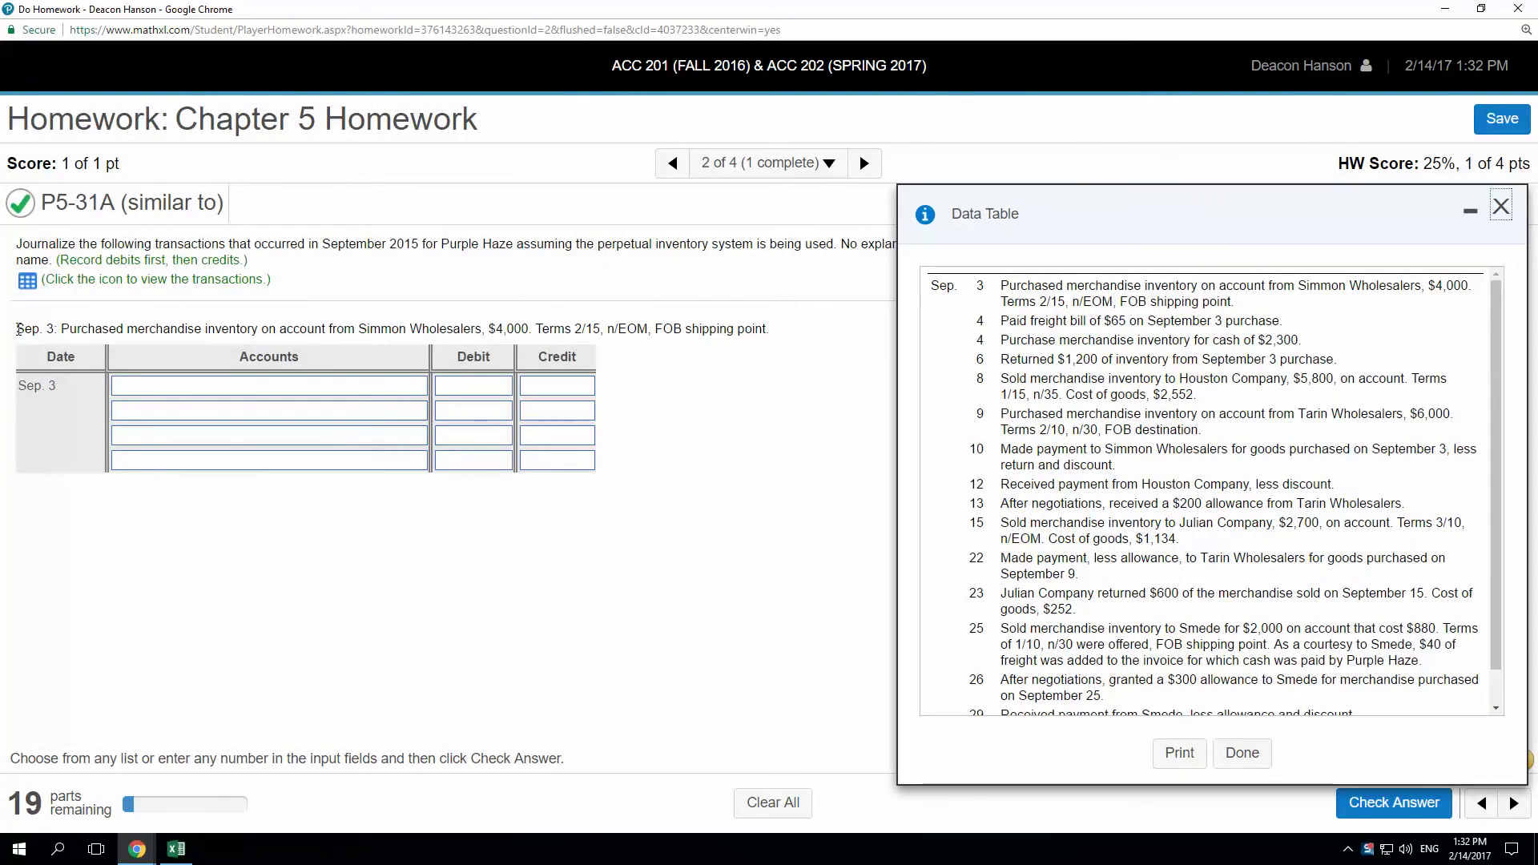
left_click_drag(42, 330, 783, 333)
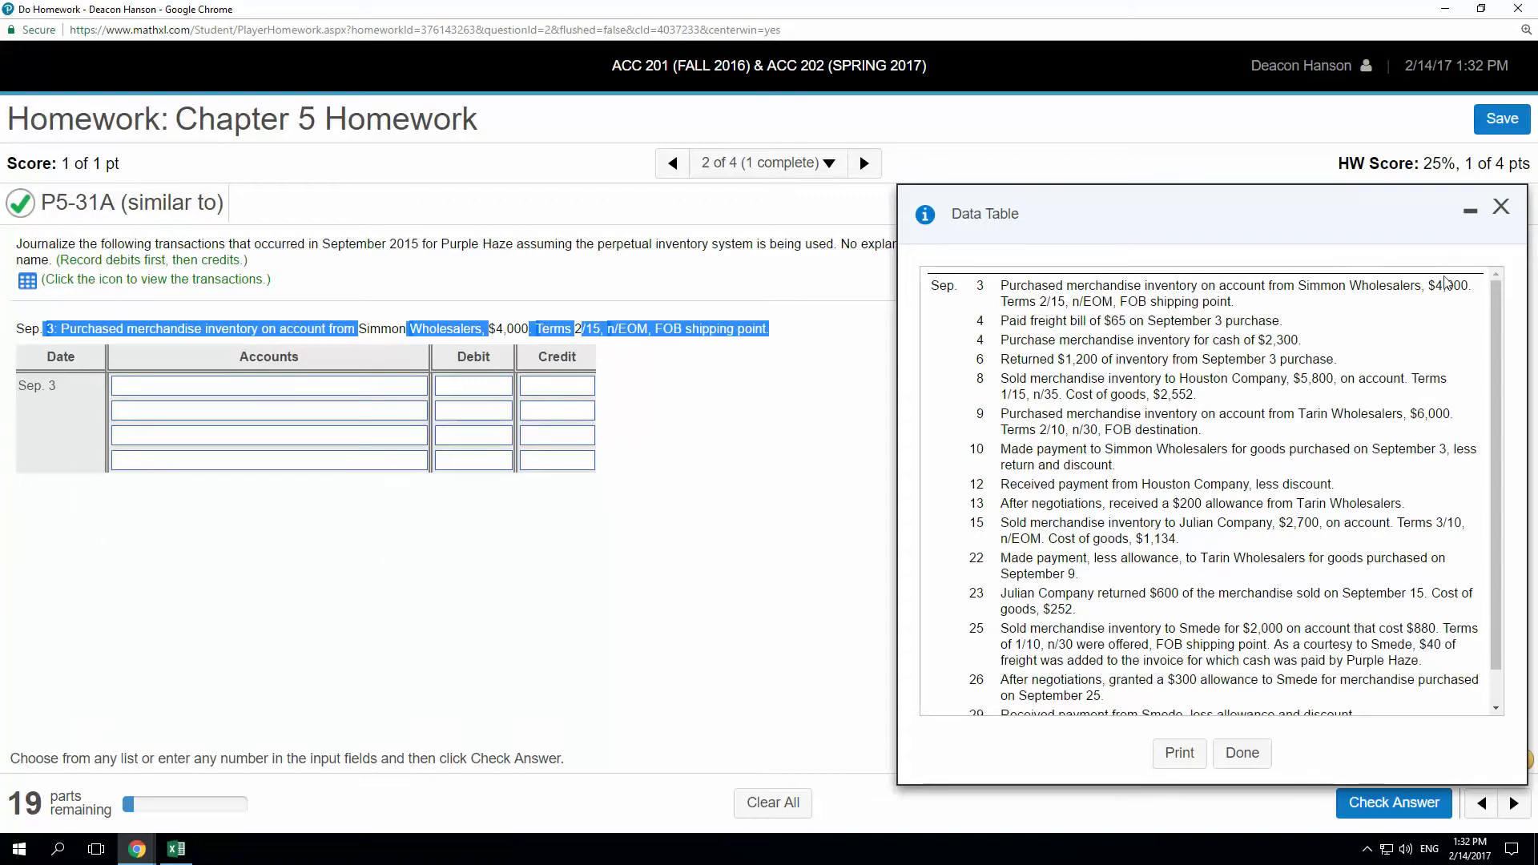
left_click(1504, 210)
left_click(662, 491)
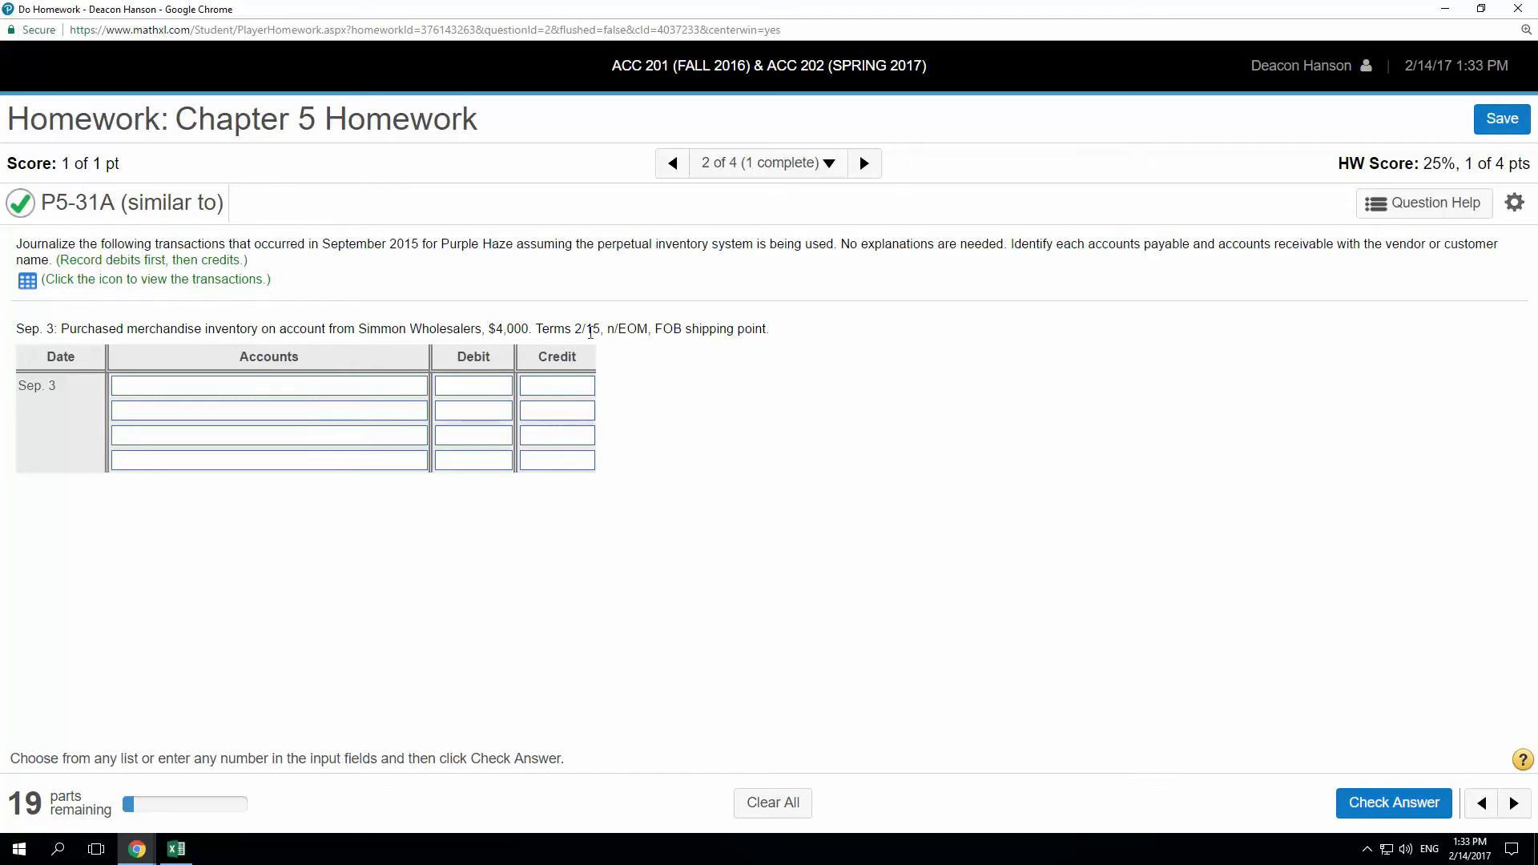
left_click_drag(539, 329, 781, 329)
left_click(777, 446)
- Enter Merchandise Inventory with a debit of 4000 on the first line of the Sep. 3 purchase entry
left_click(400, 391)
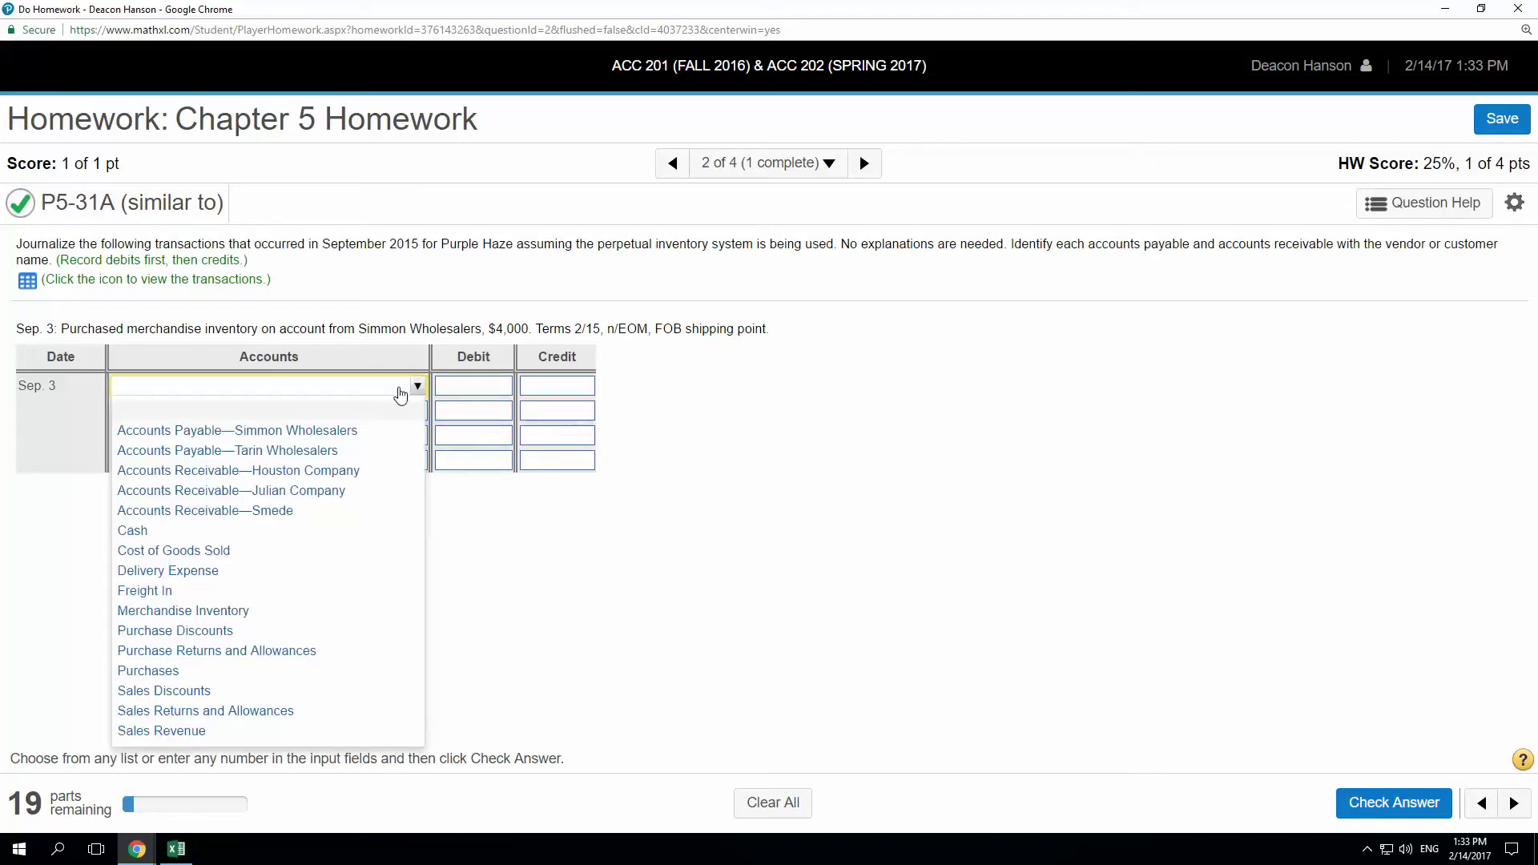
left_click(199, 613)
left_click(473, 387)
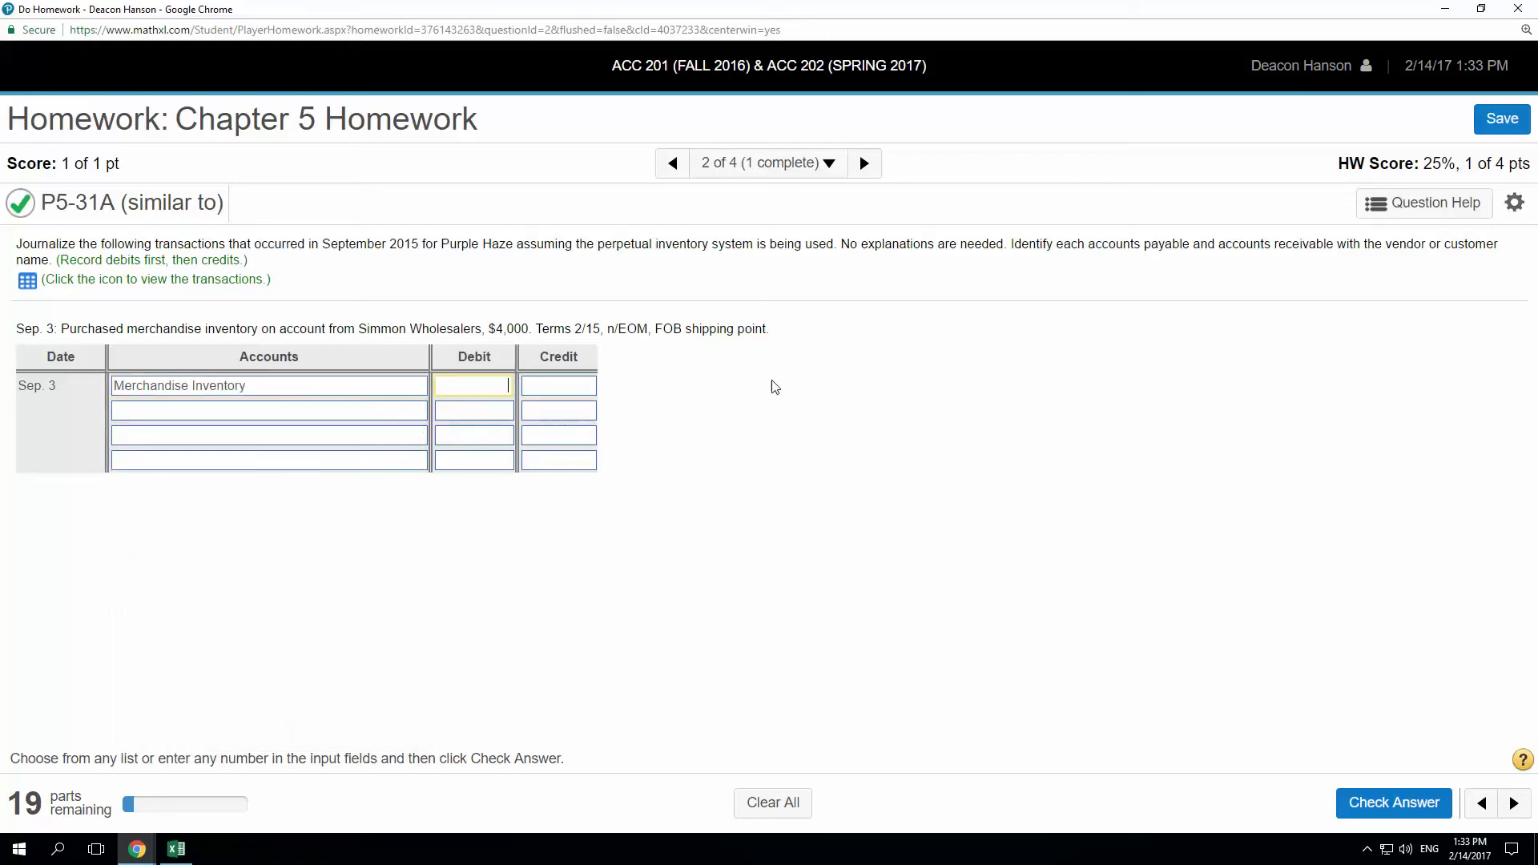
type("40000")
key("BackSpace")
- Add Accounts Payable—Simmon Wholesalers with a credit of 4000 to the Sep. 3 entry and check the answer
left_click(212, 412)
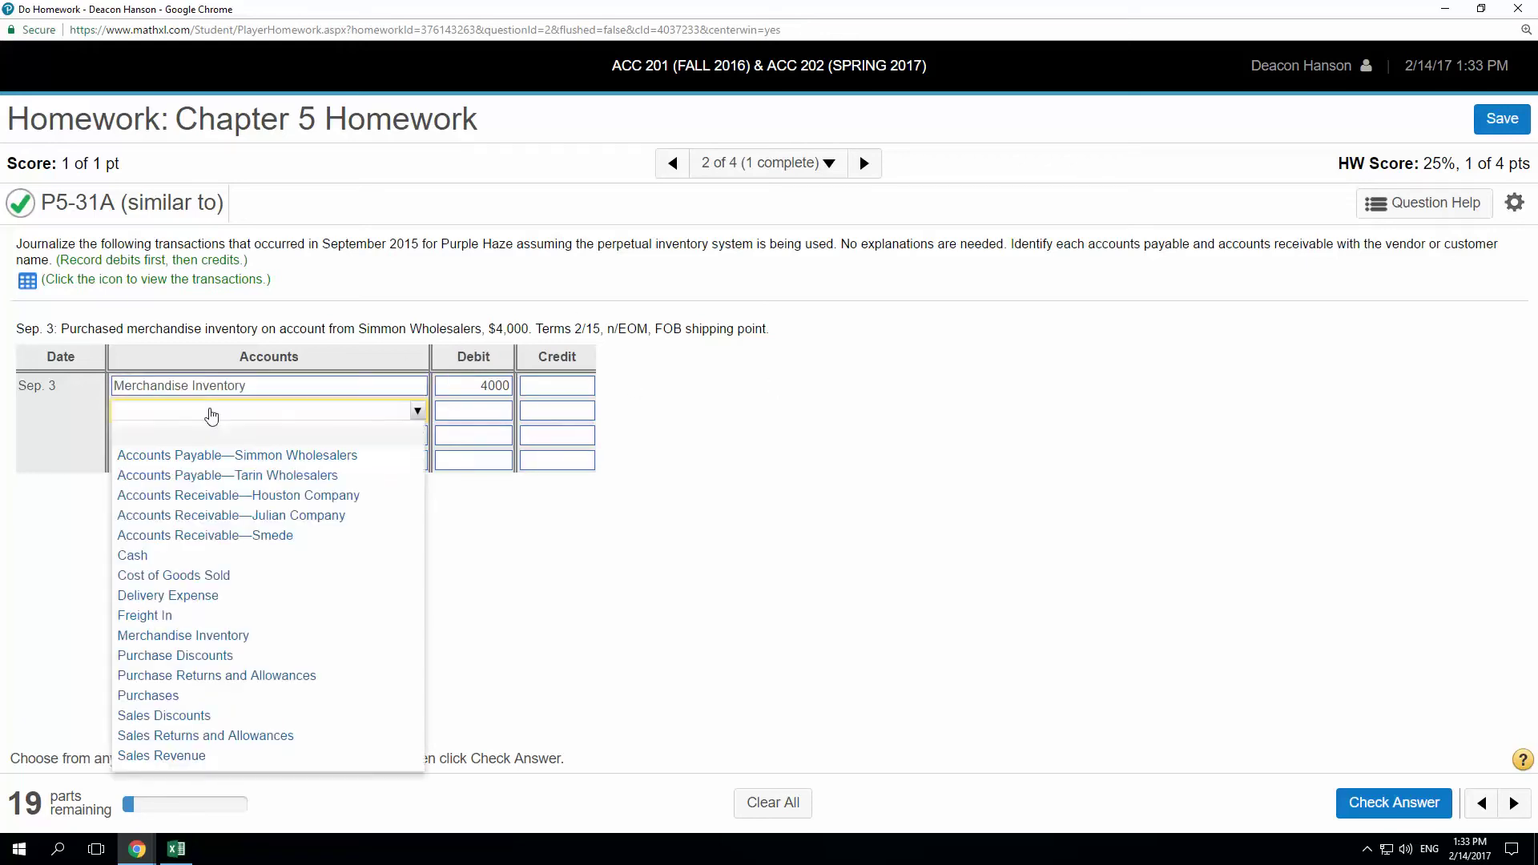
left_click(248, 455)
left_click(555, 410)
type("4000")
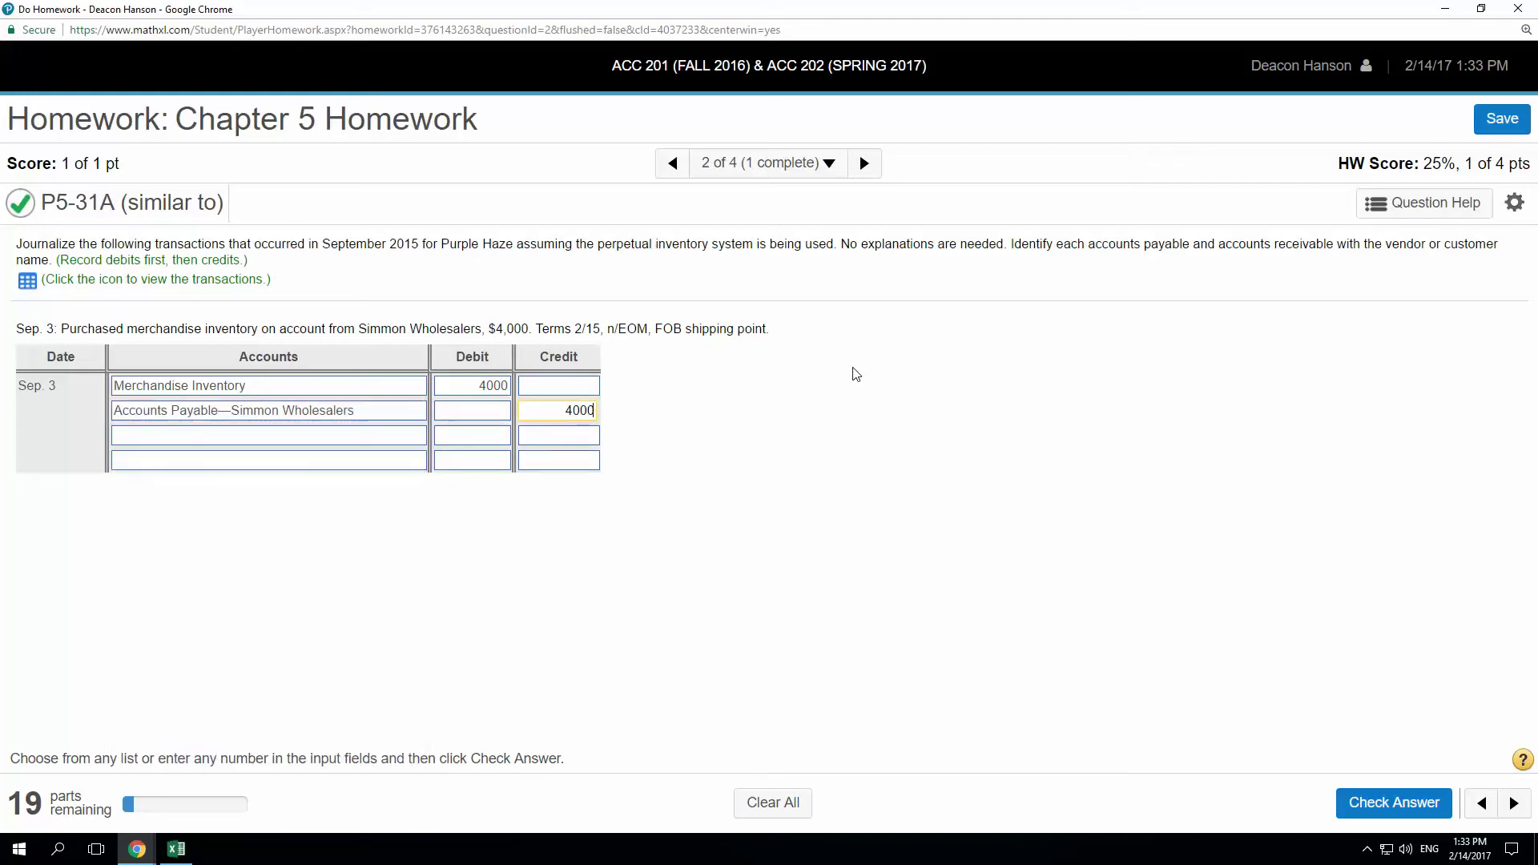
left_click(1394, 802)
left_click(779, 537)
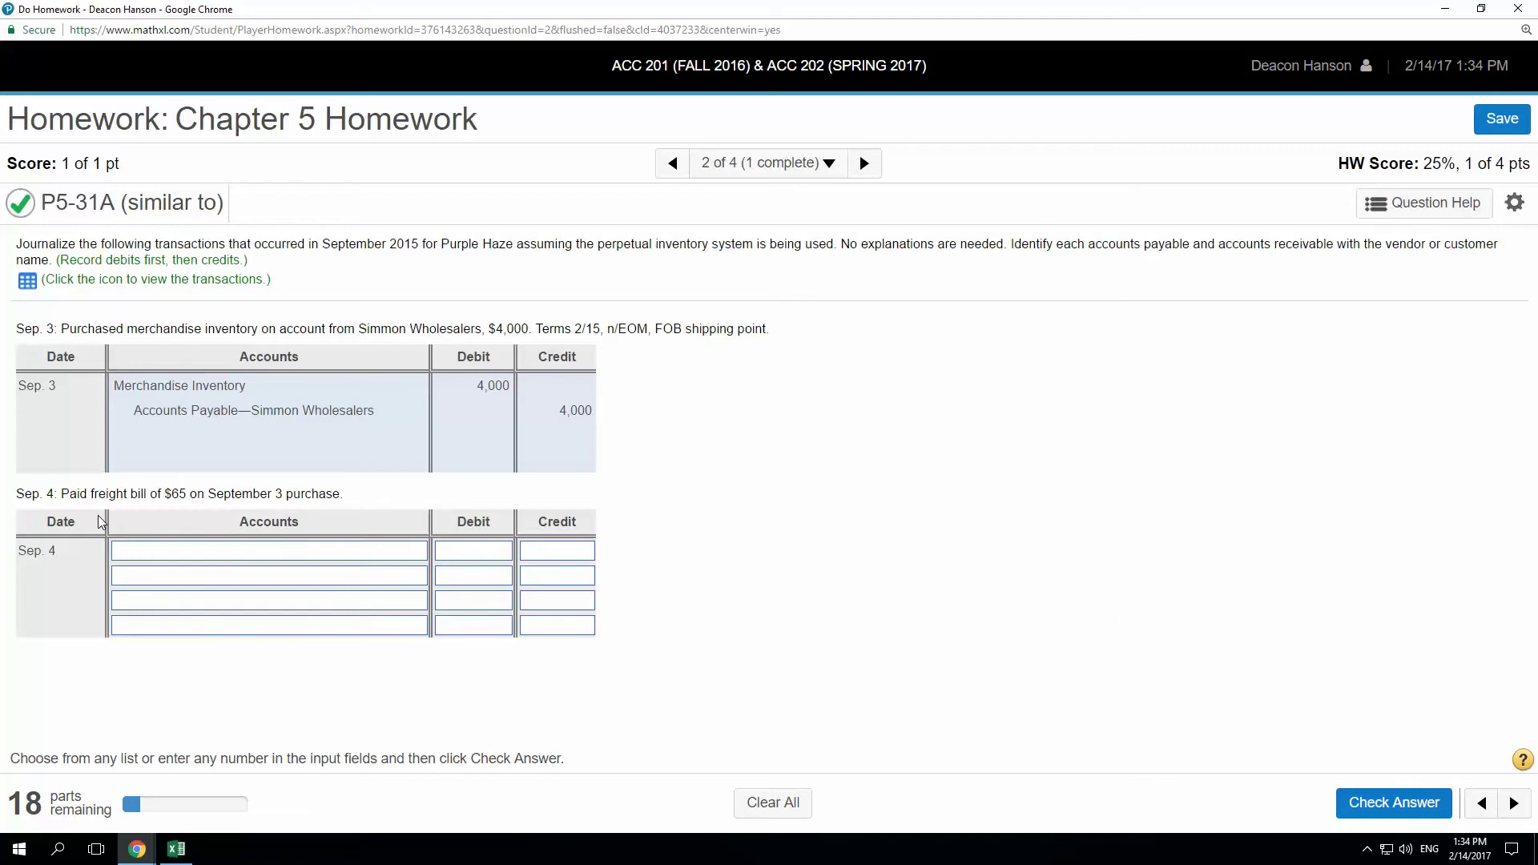
- Choose Merchandise Inventory and Cash as the first and second accounts of the Sep. 4 freight bill entry
left_click_drag(354, 498, 226, 499)
left_click_drag(658, 329, 779, 328)
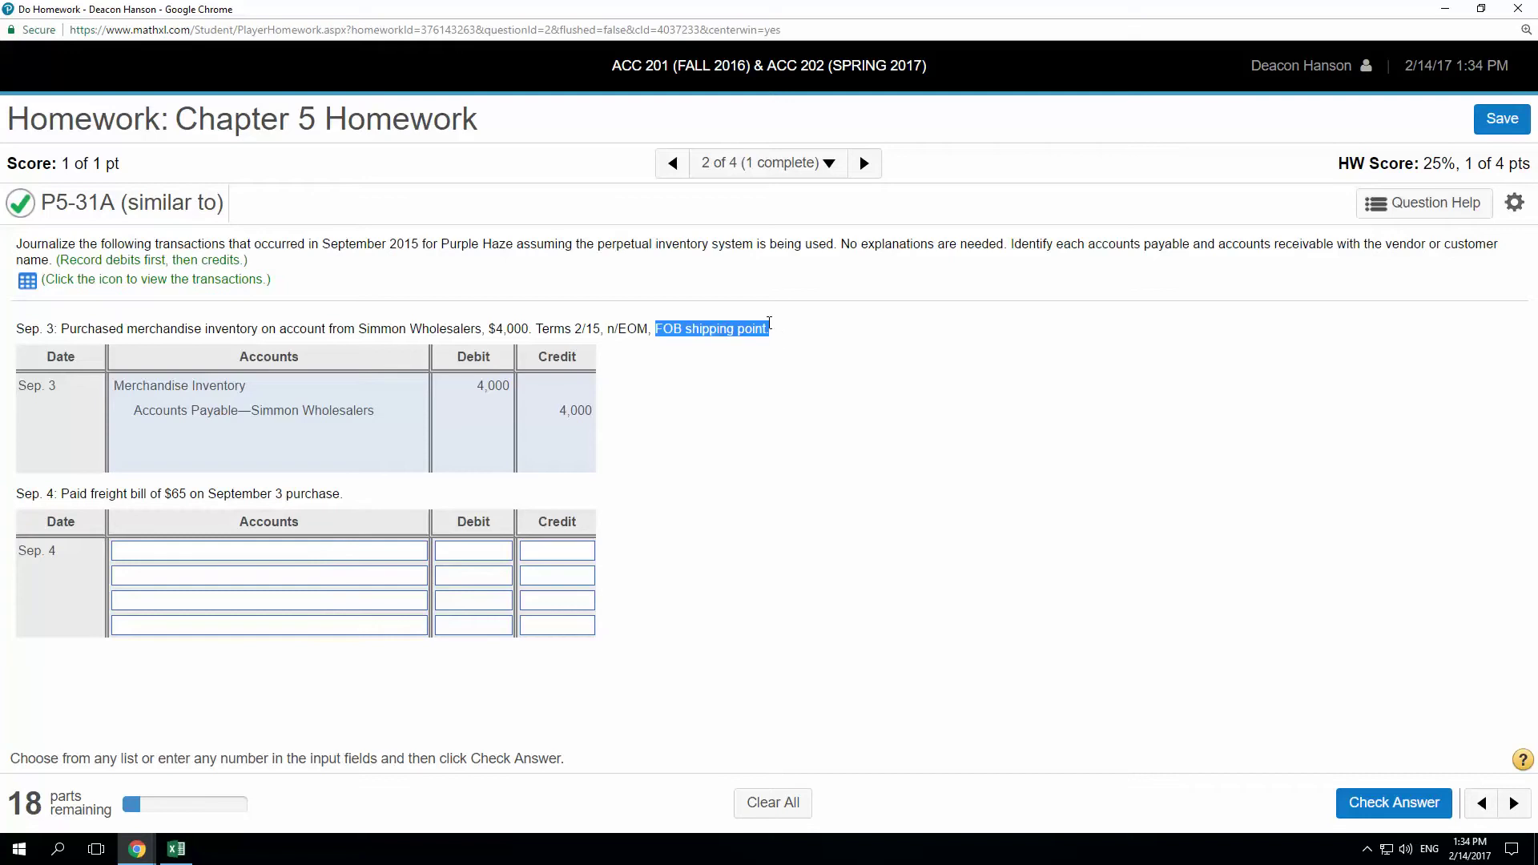
left_click(705, 498)
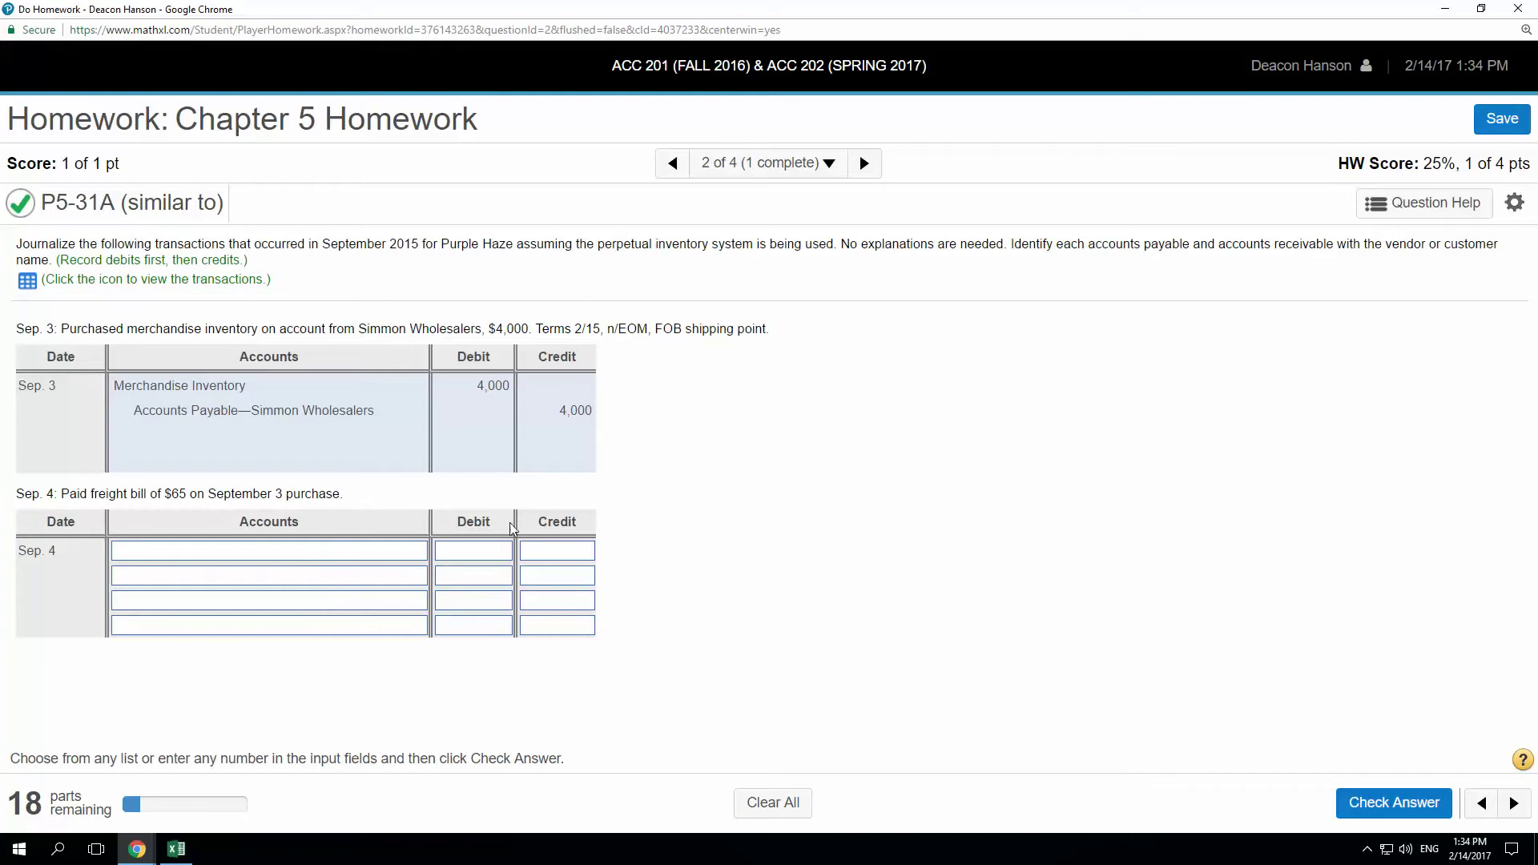
left_click(407, 559)
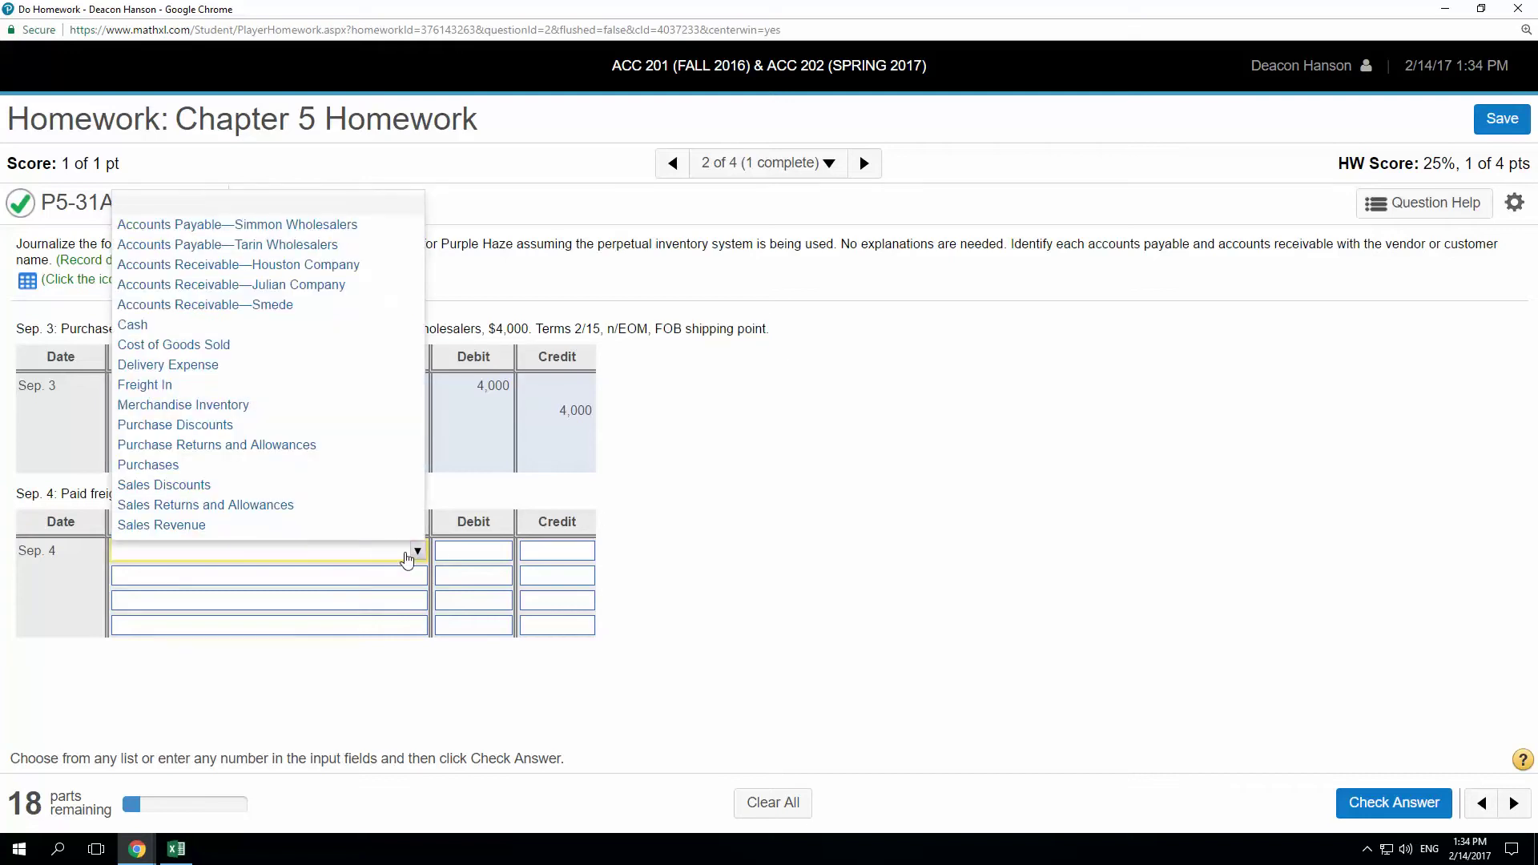
left_click(210, 407)
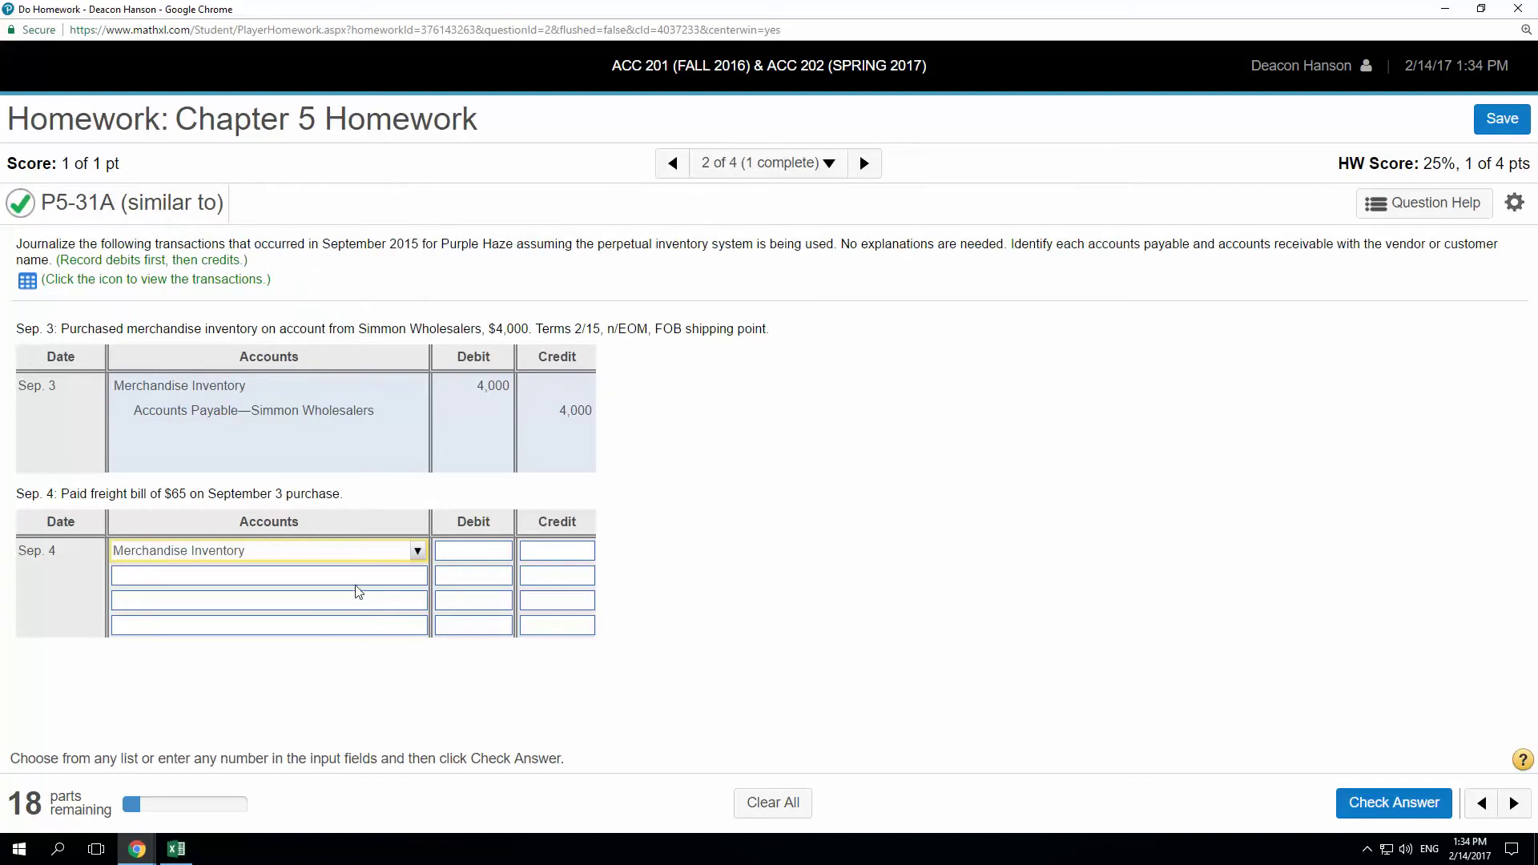
left_click(358, 579)
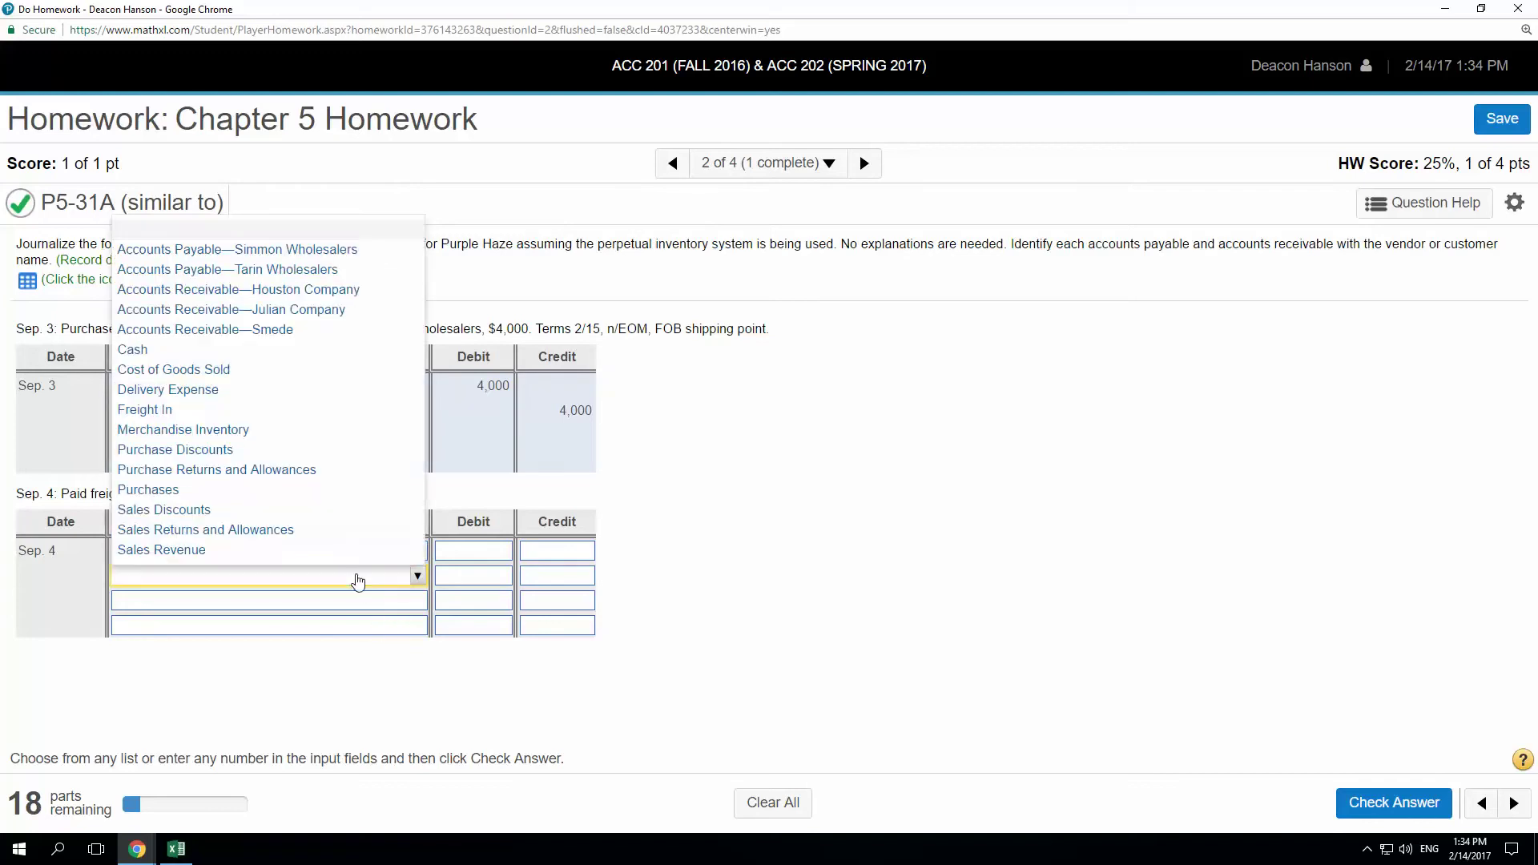
left_click(131, 350)
- Enter a 65 debit for Merchandise Inventory and a 65 credit for Cash in the freight entry, and check the answer
left_click(483, 547)
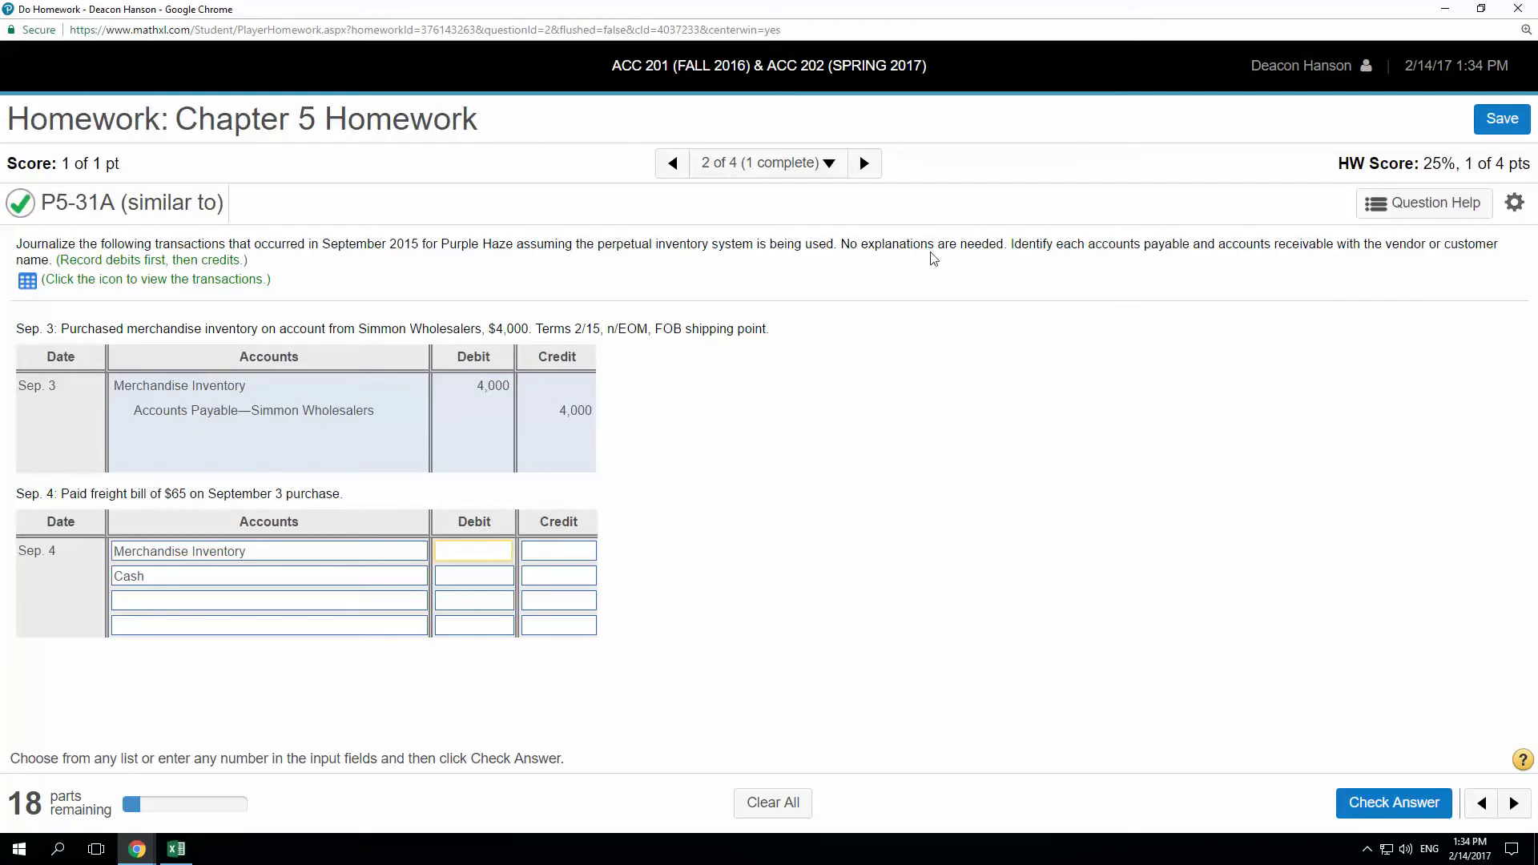
type("65")
left_click(553, 573)
type("65")
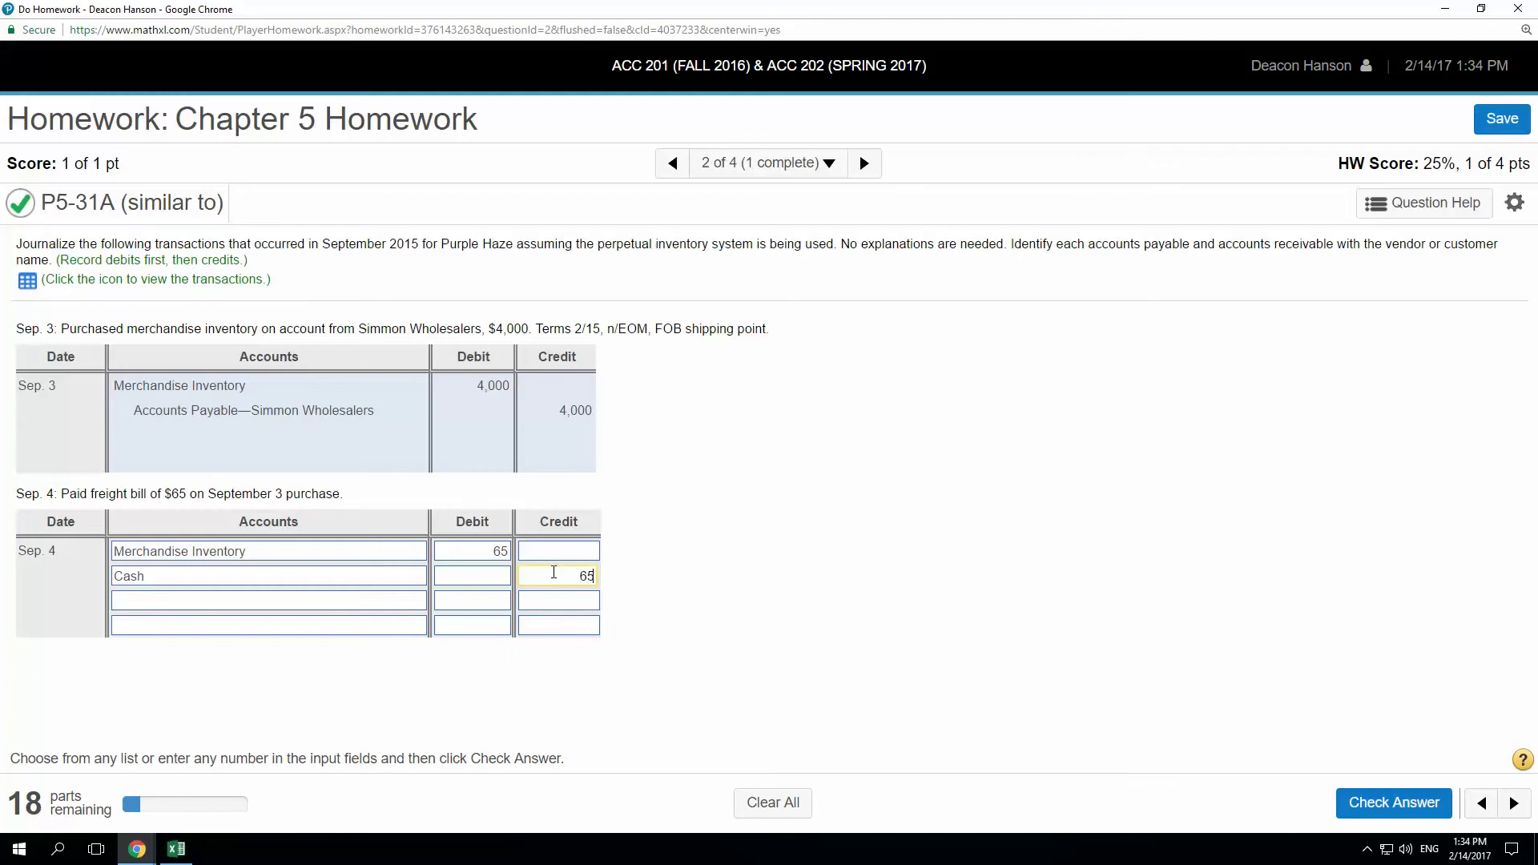
left_click(1394, 802)
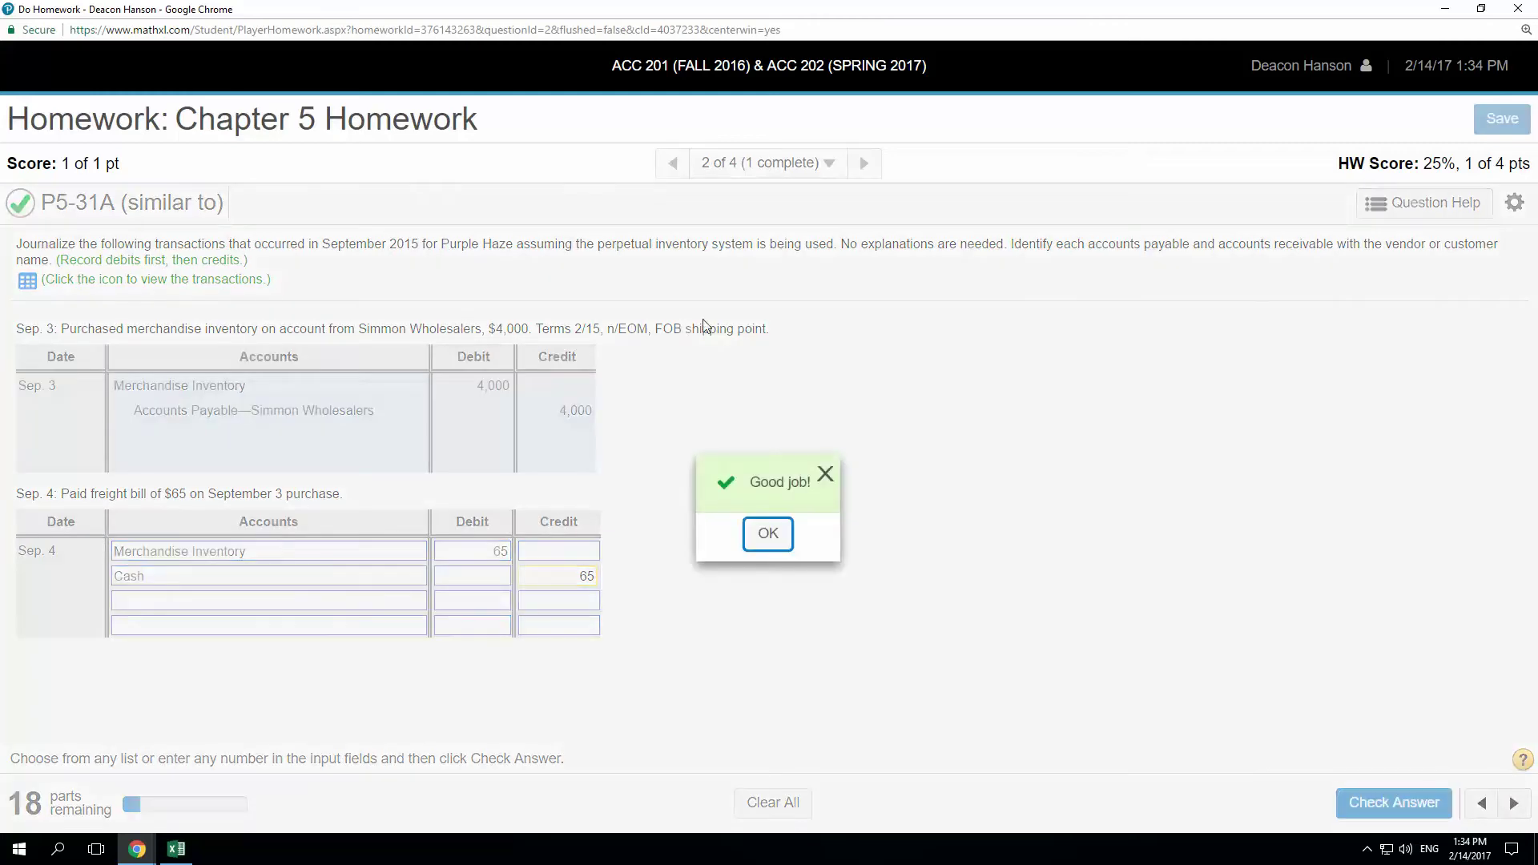
left_click(769, 533)
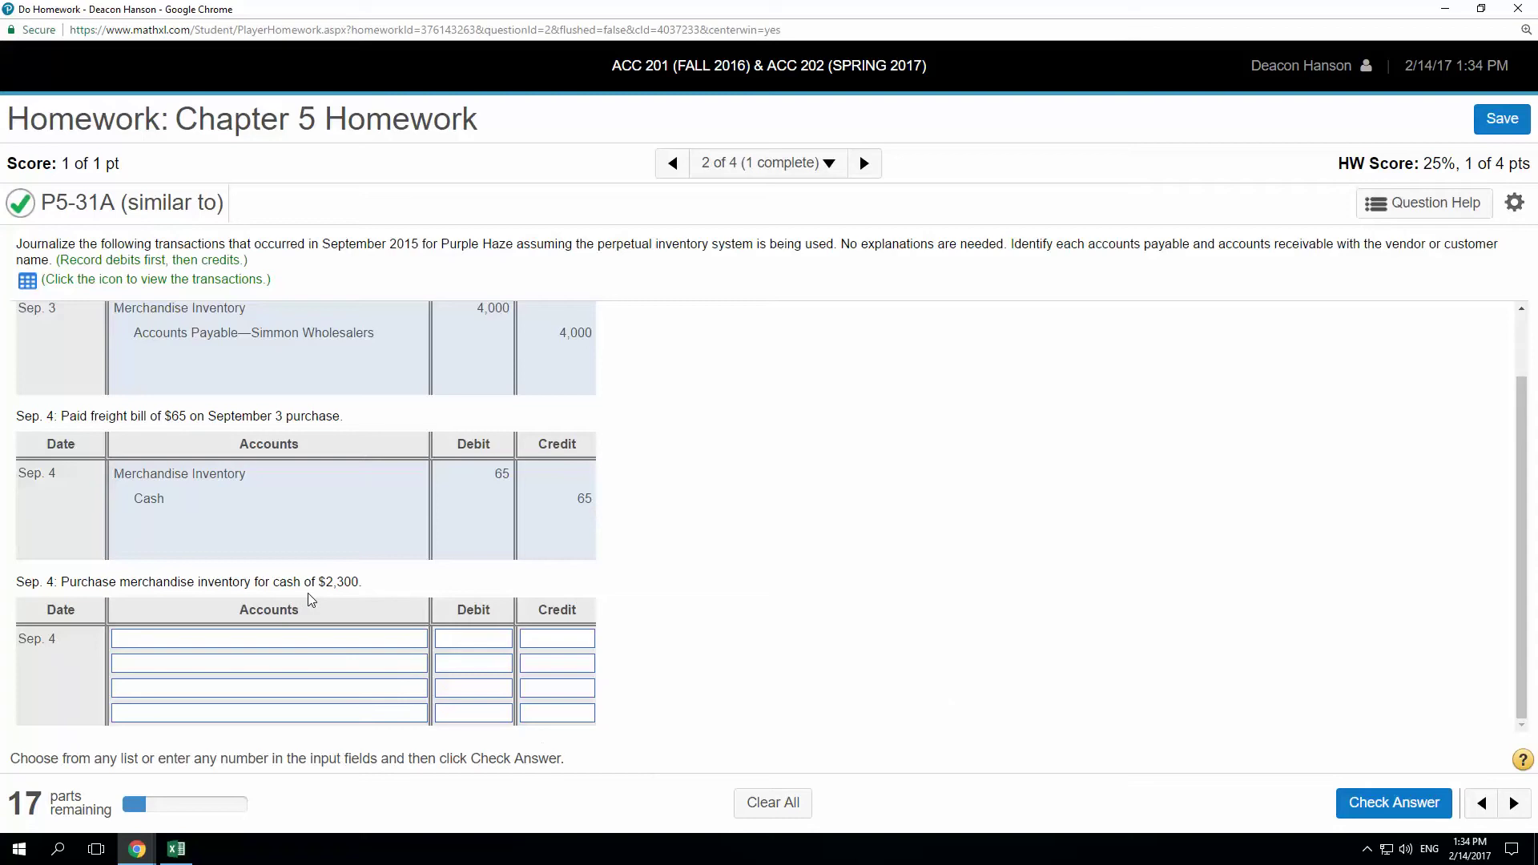
- Enter Merchandise Inventory with a debit of 2300 on the first line of the Sep. 4 cash purchase entry
left_click(478, 645)
type("2300")
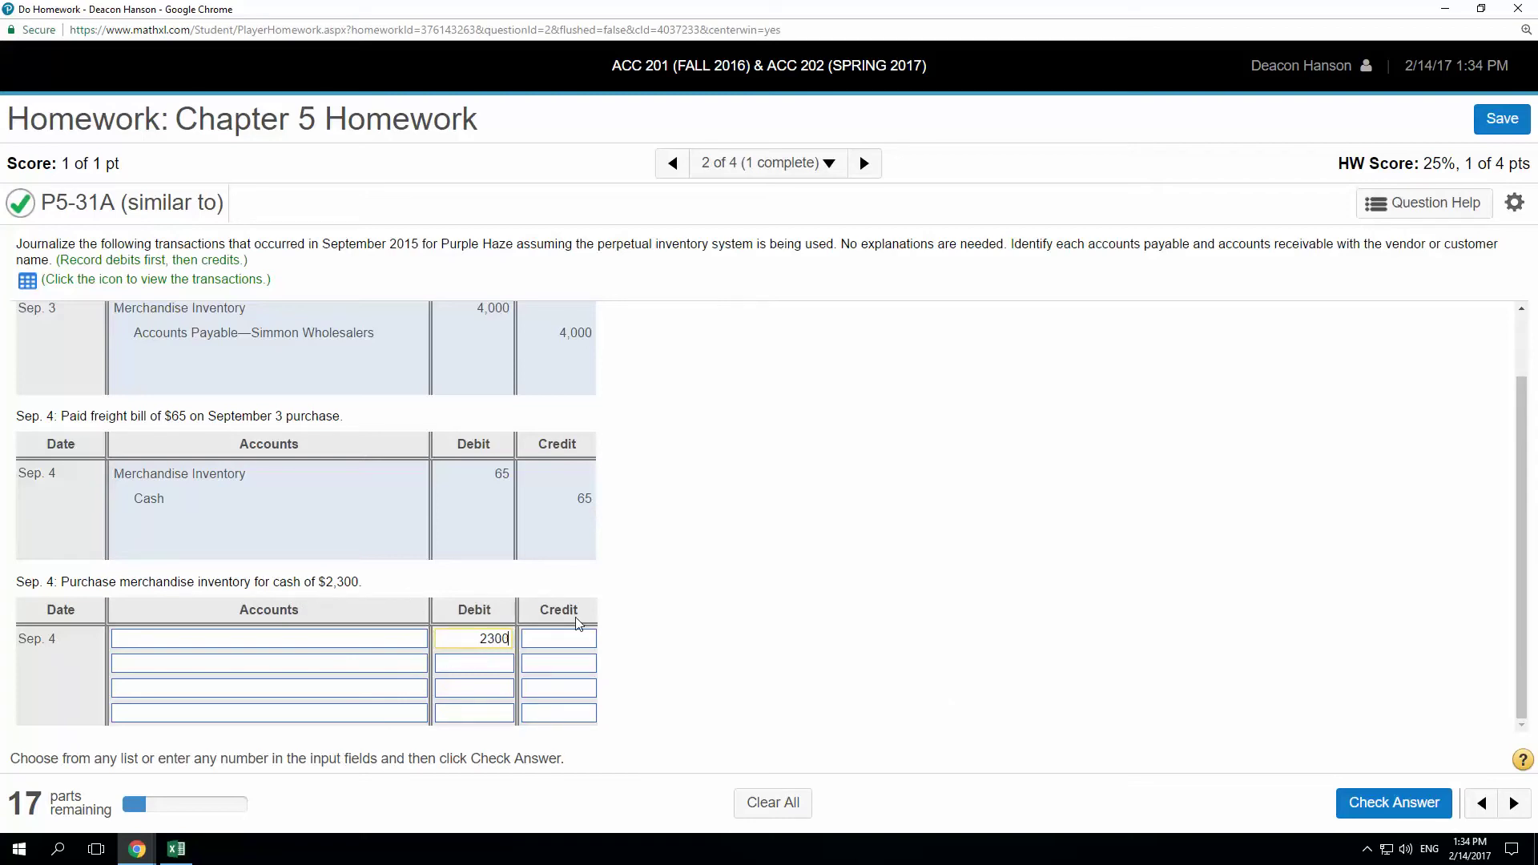
left_click(415, 639)
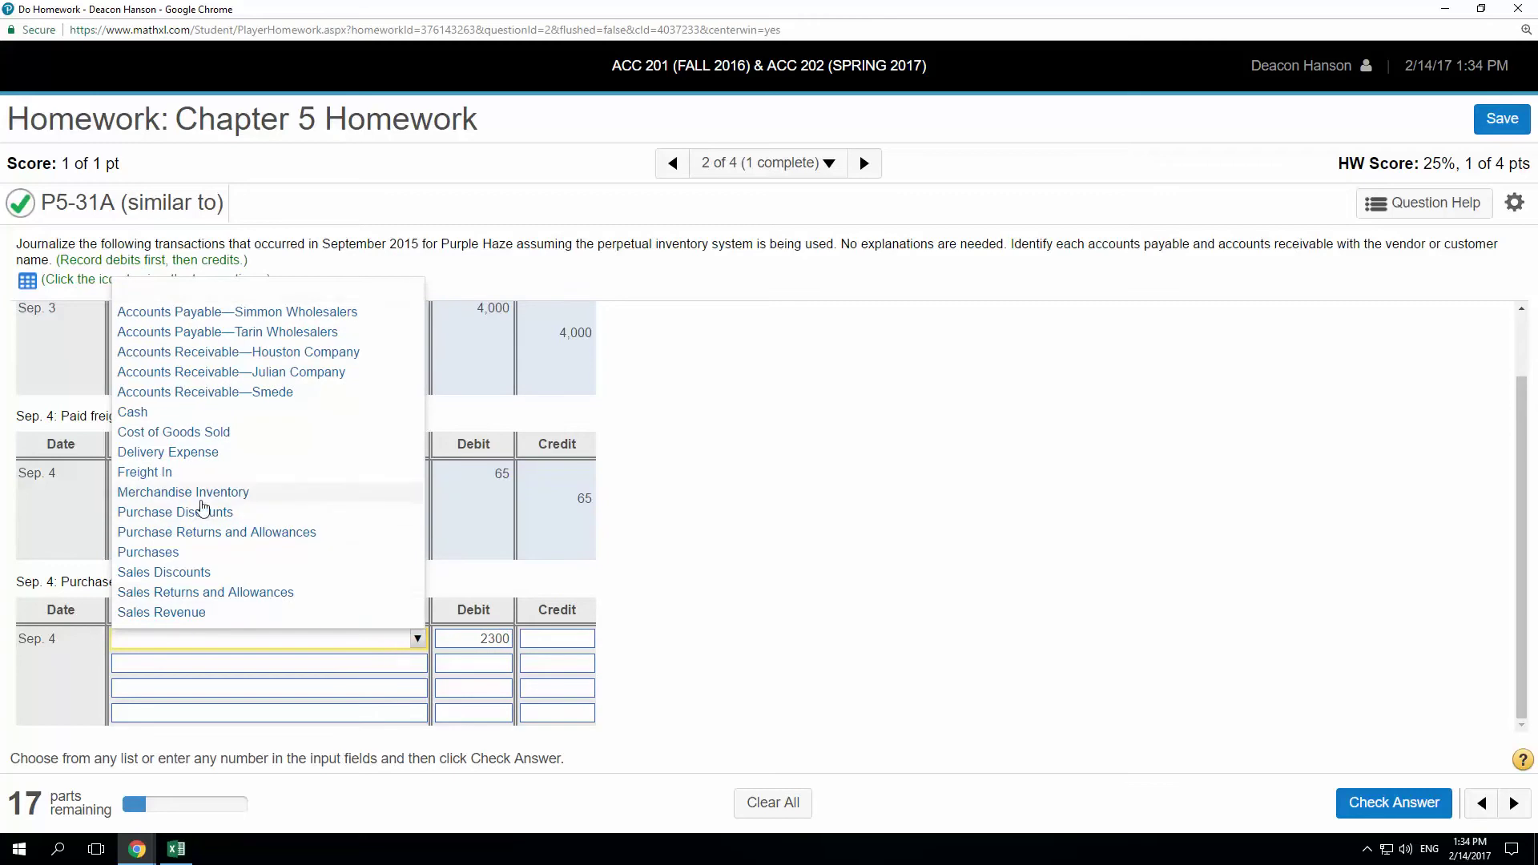
left_click(200, 492)
- Add Cash with a credit of 2300 to the Sep. 4 cash purchase entry and check the answer
left_click(404, 663)
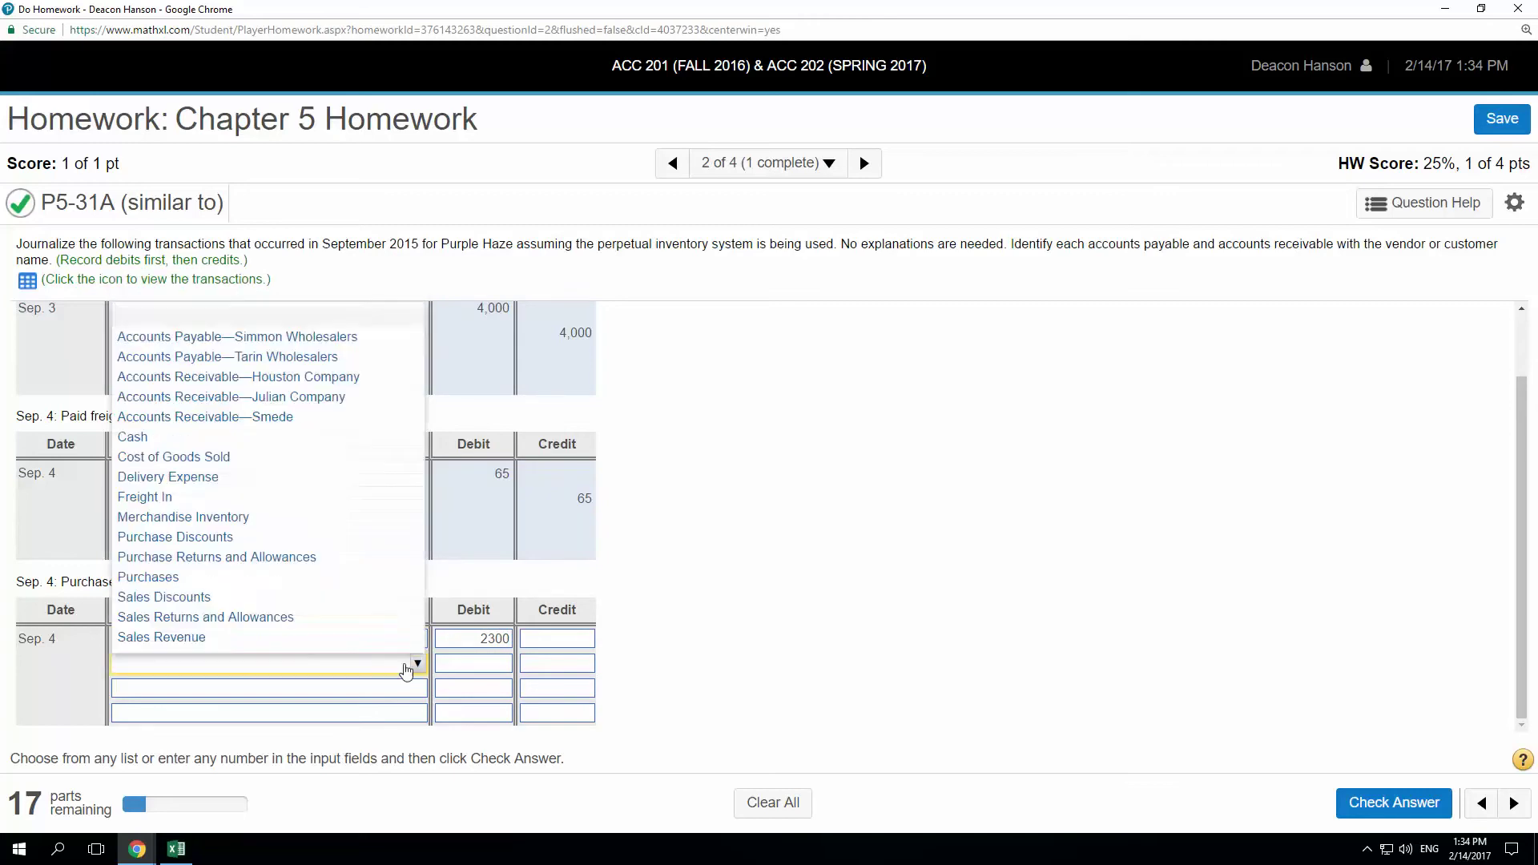
left_click(137, 439)
left_click(547, 666)
type("2300")
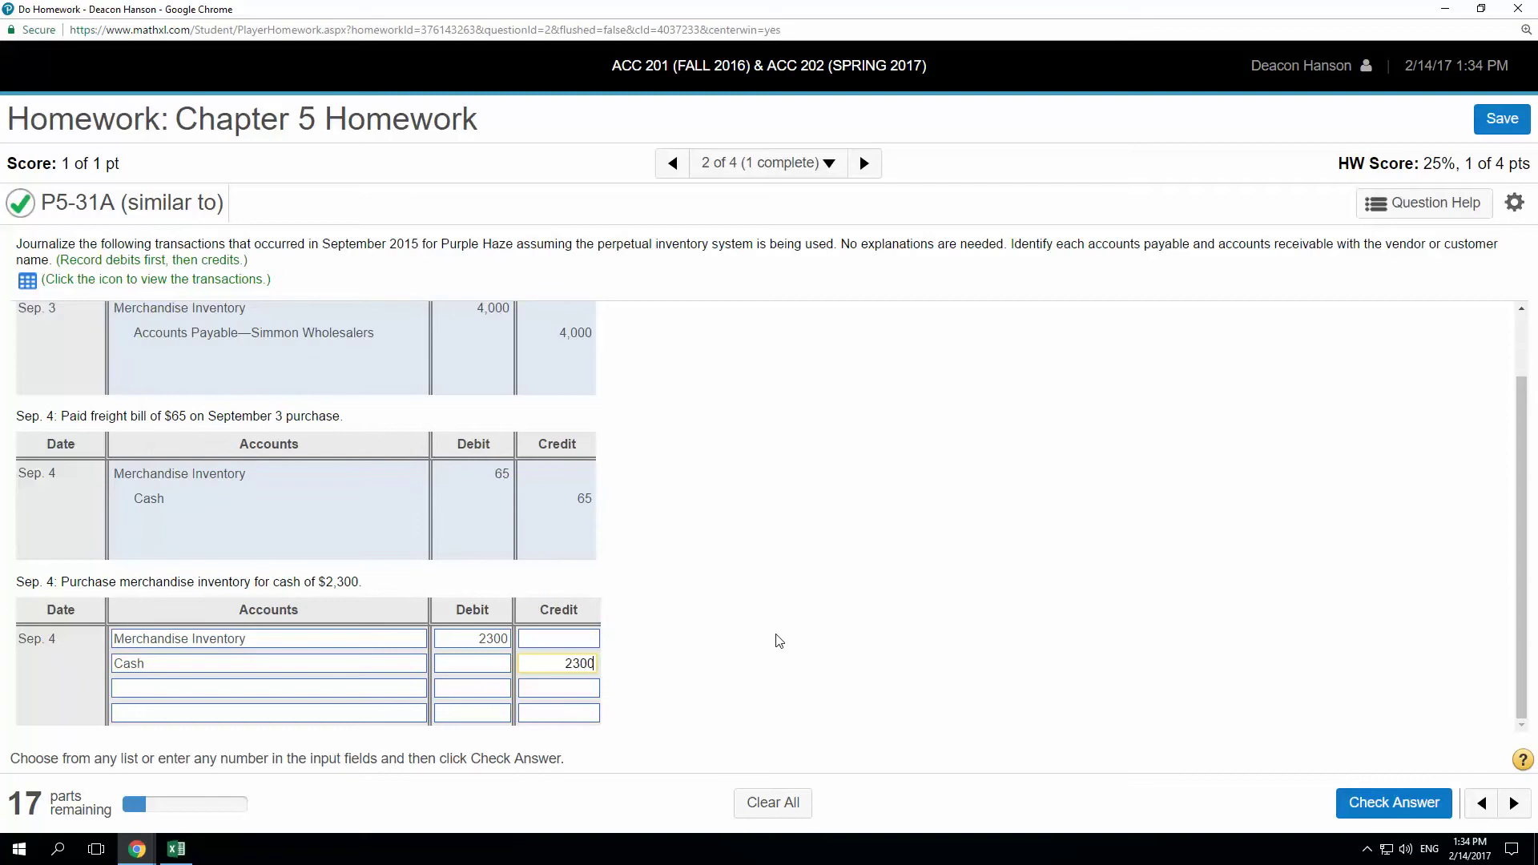
left_click(1390, 813)
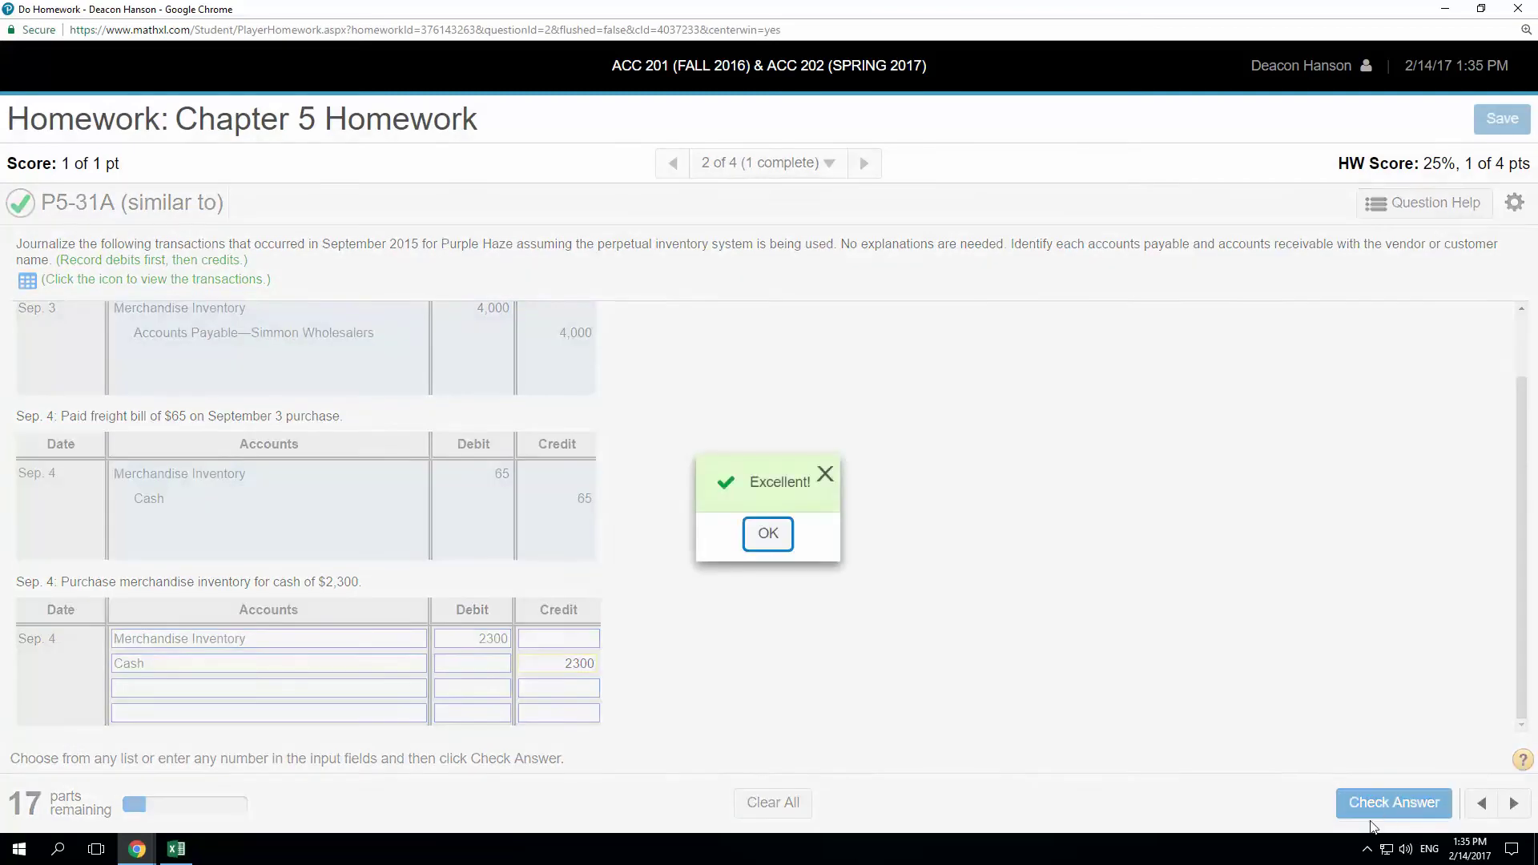
left_click(767, 533)
- Review the perpetual inventory instruction and the original September 3 purchase that the Sep. 6 return refers to
scroll(952, 592, "up", 3)
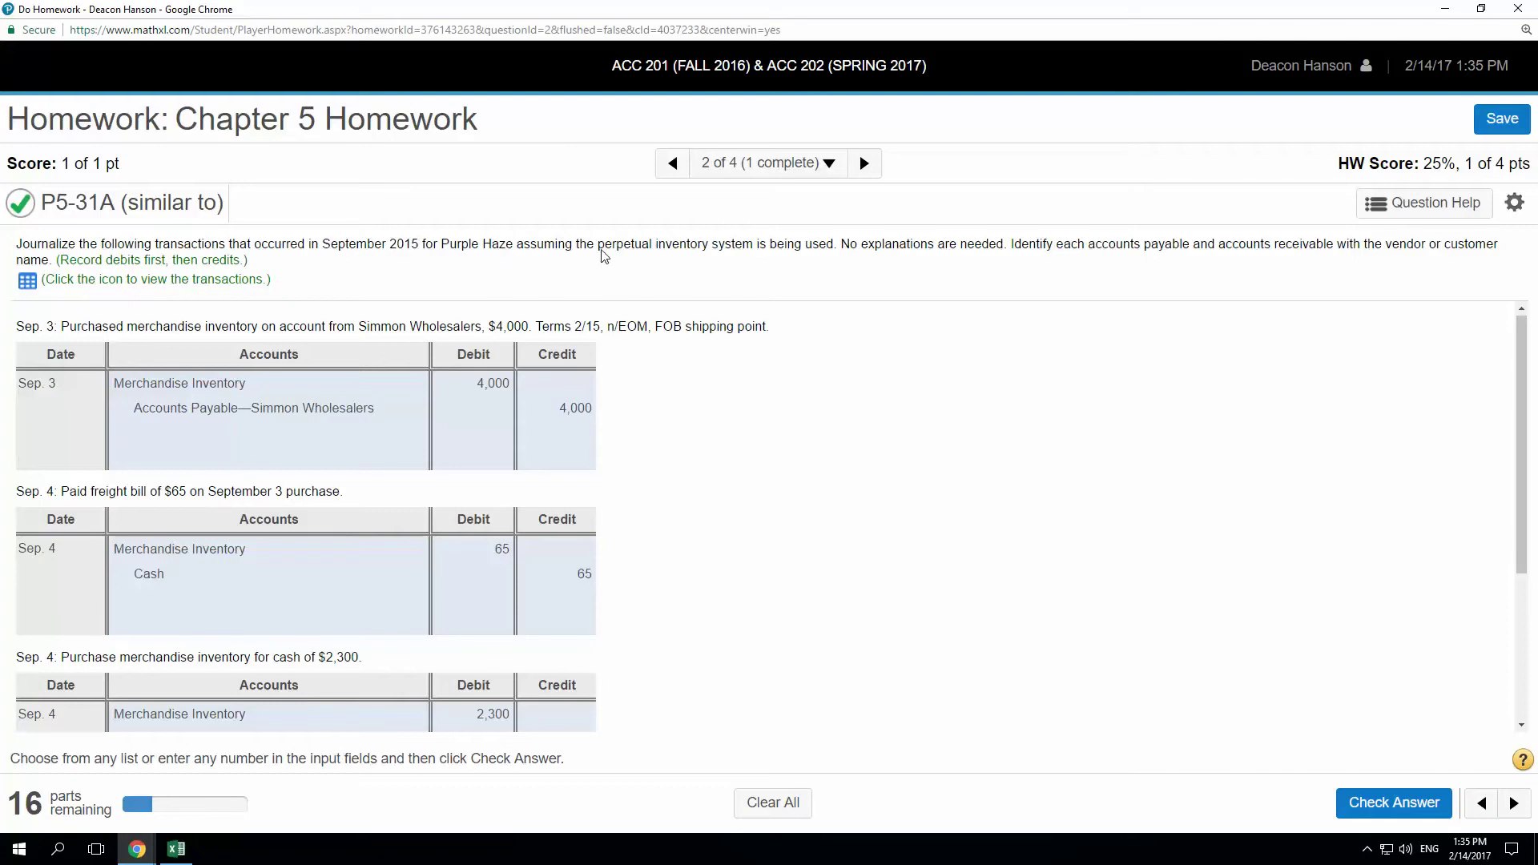
left_click_drag(598, 243, 653, 245)
left_click(757, 542)
scroll(761, 531, "down", 1)
scroll(762, 529, "down", 3)
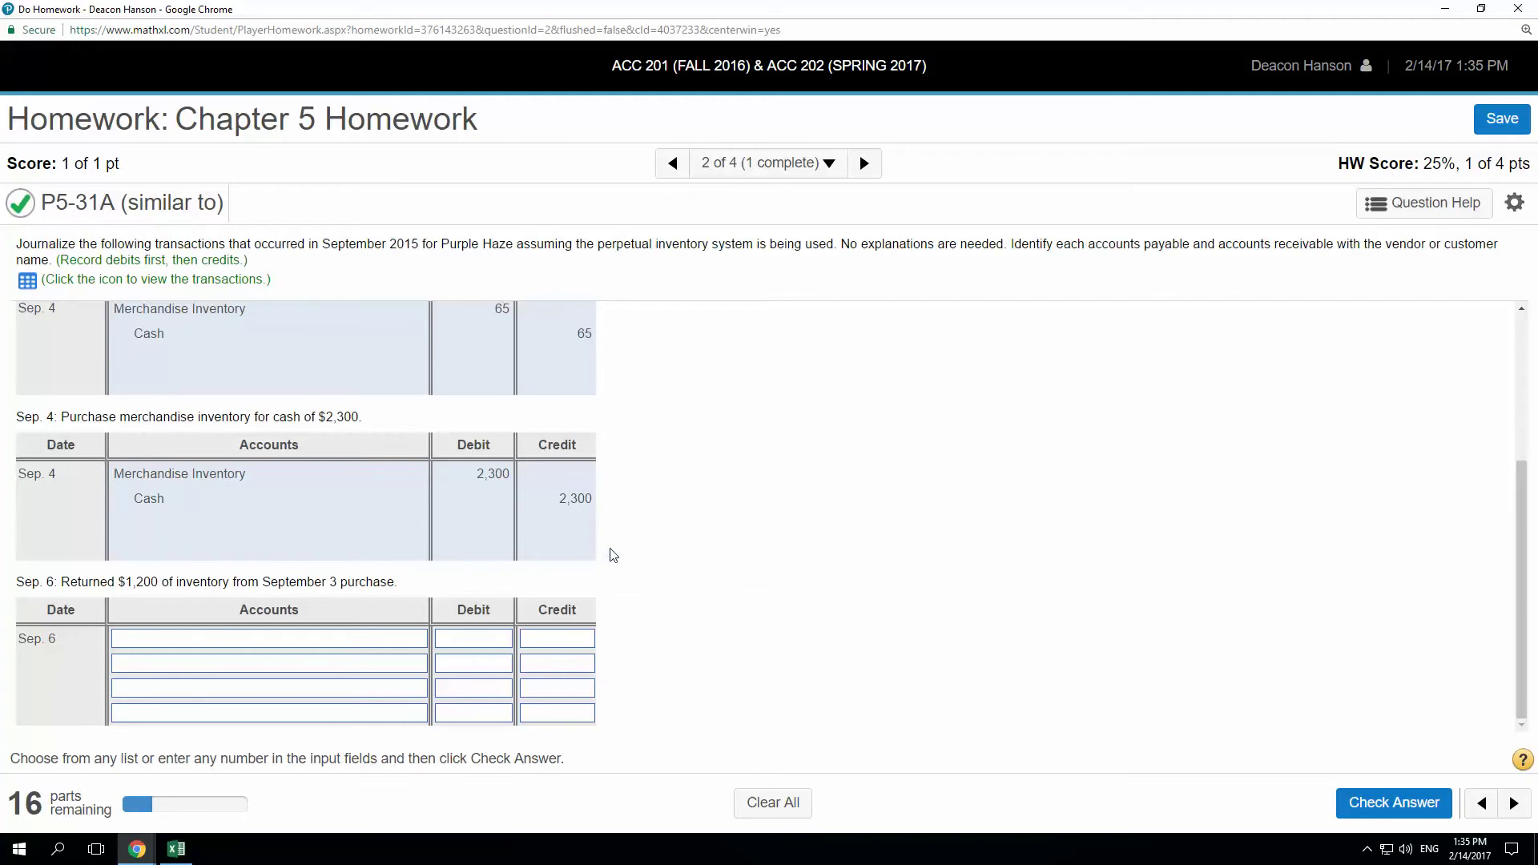
scroll(617, 550, "up", 3)
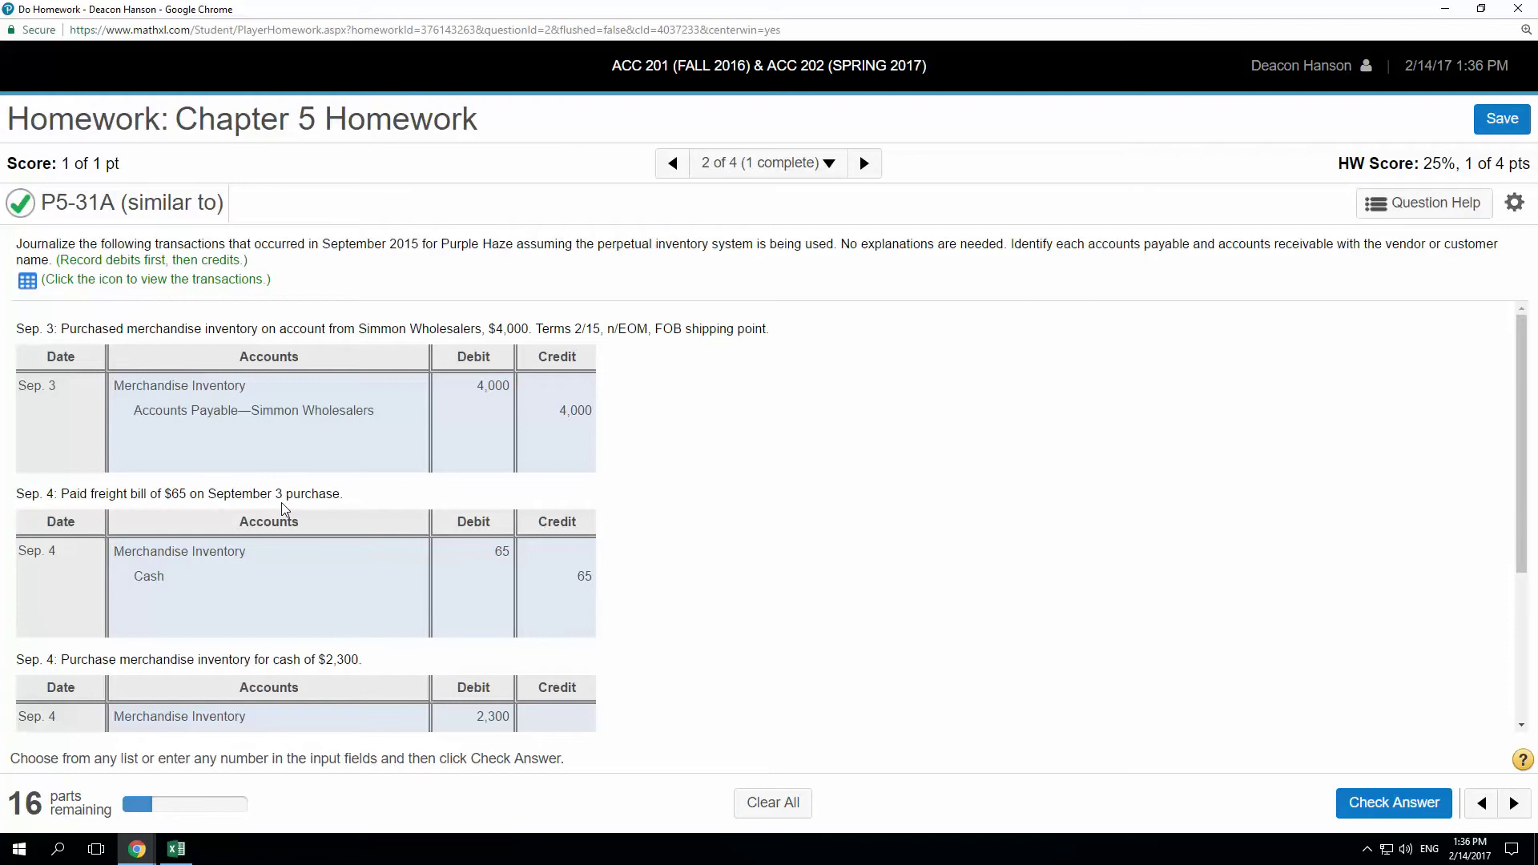
scroll(417, 474, "down", 3)
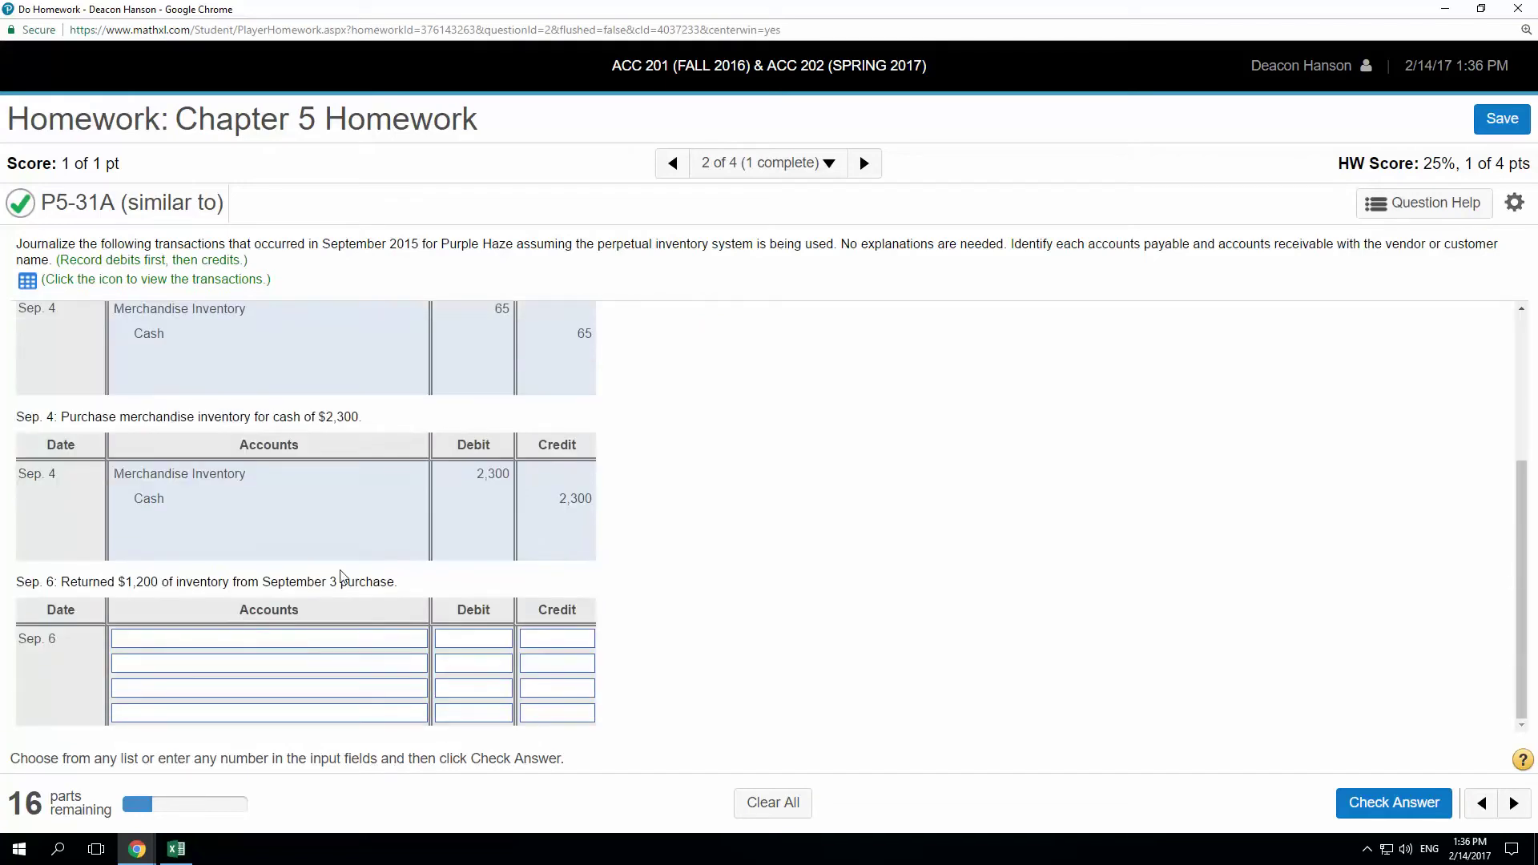
- Record the Sep. 6 return by debiting Accounts Payable—Simmon Wholesalers and crediting Merchandise Inventory for 1,200
left_click(241, 645)
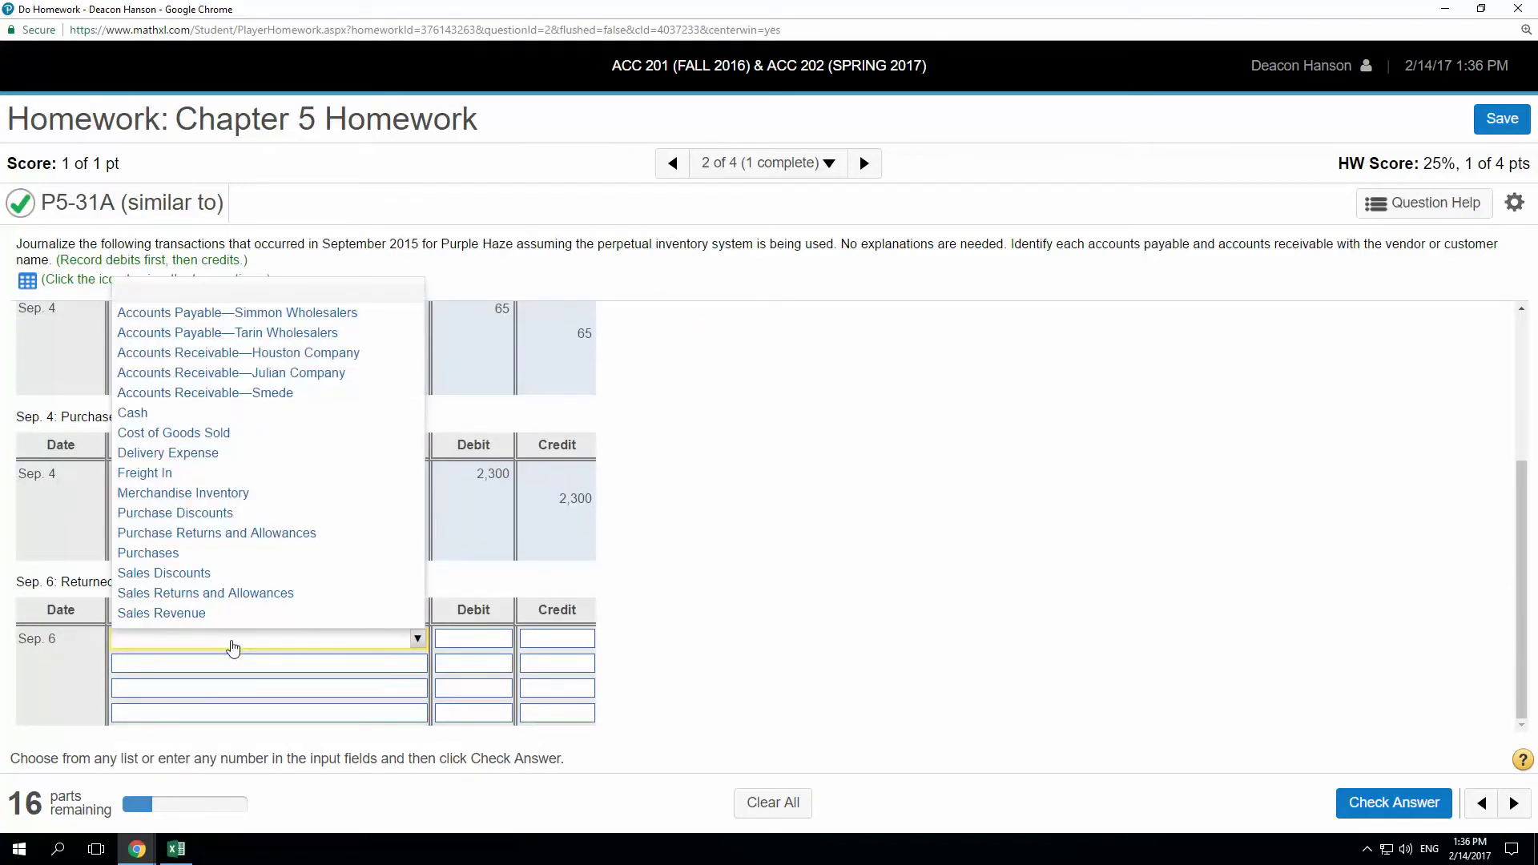
left_click(225, 312)
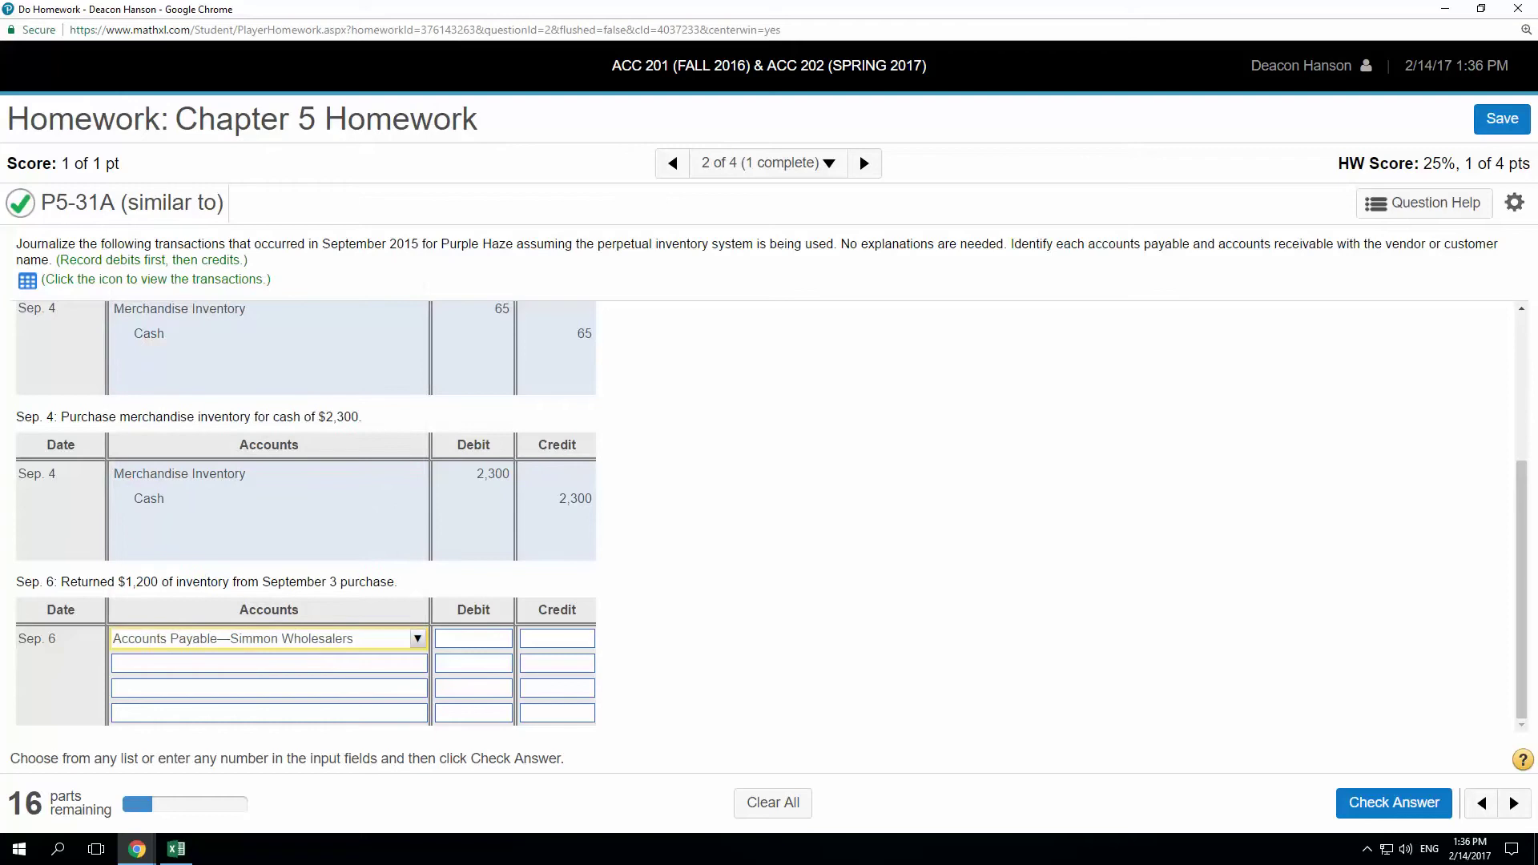
left_click(328, 663)
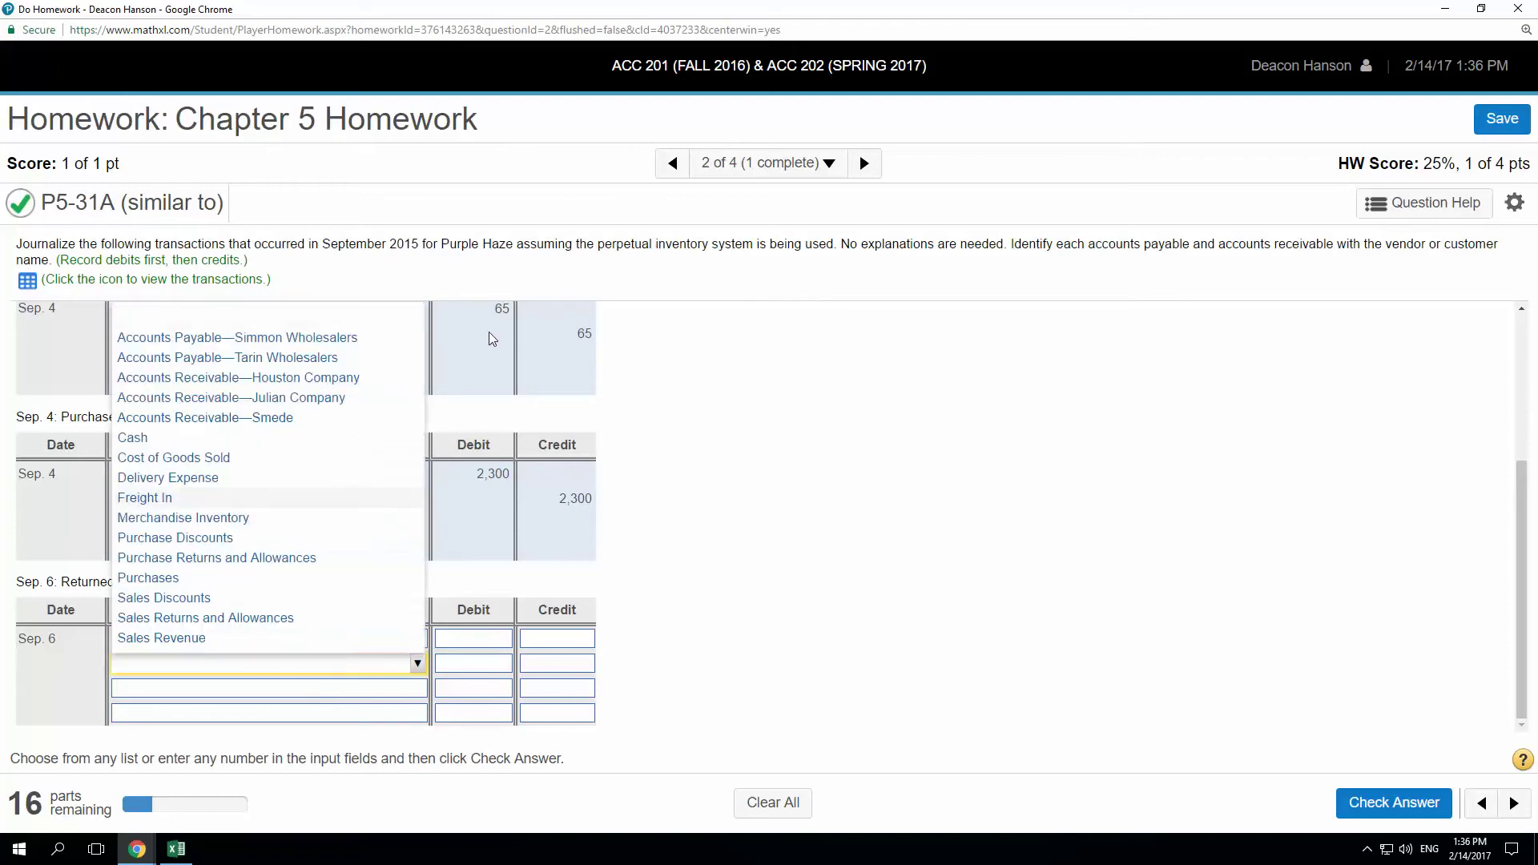
left_click(212, 518)
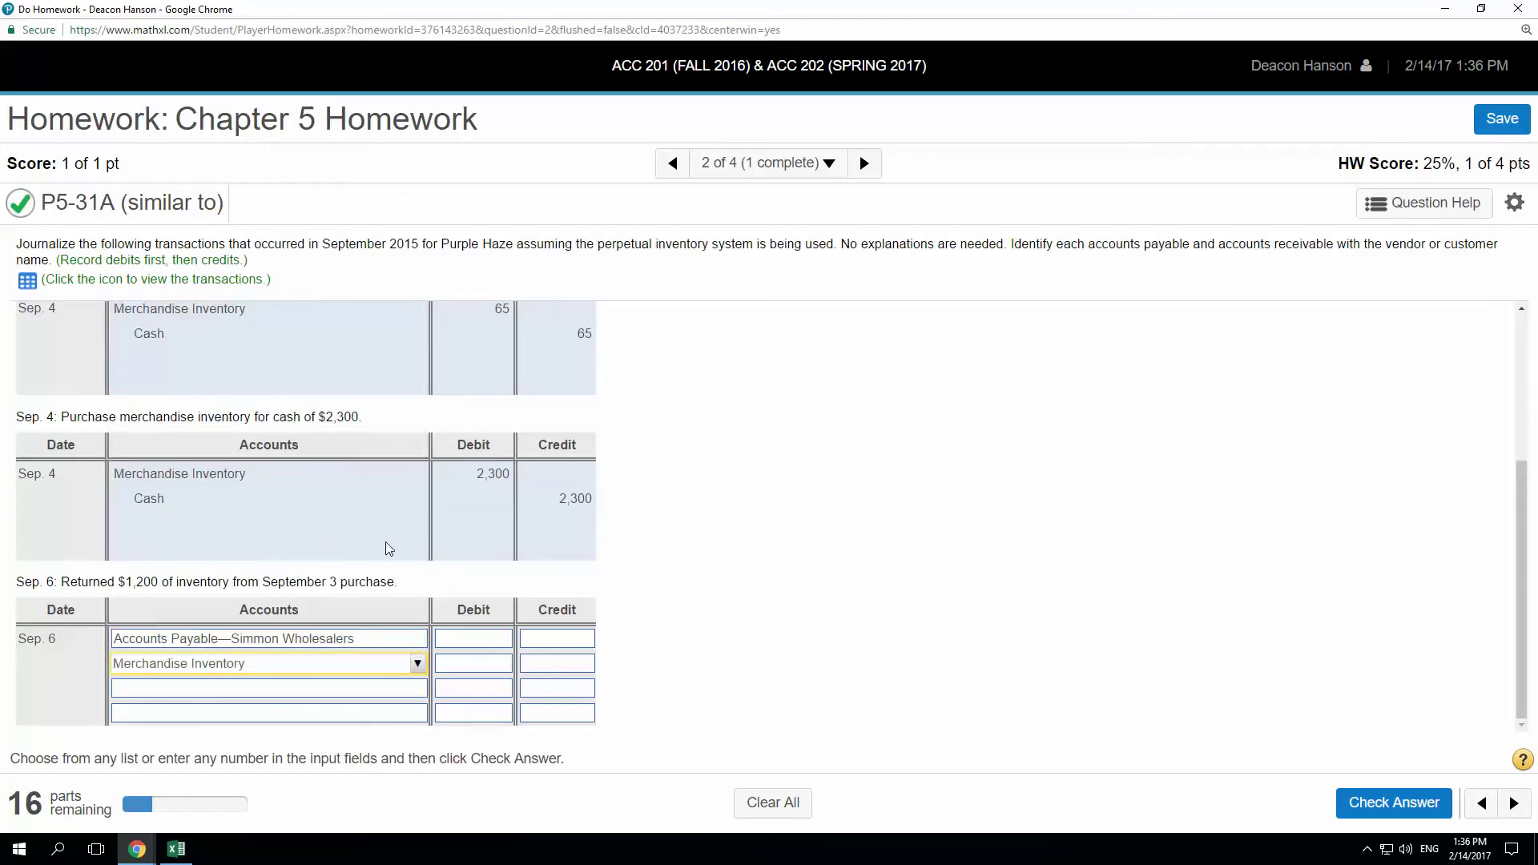
left_click(485, 644)
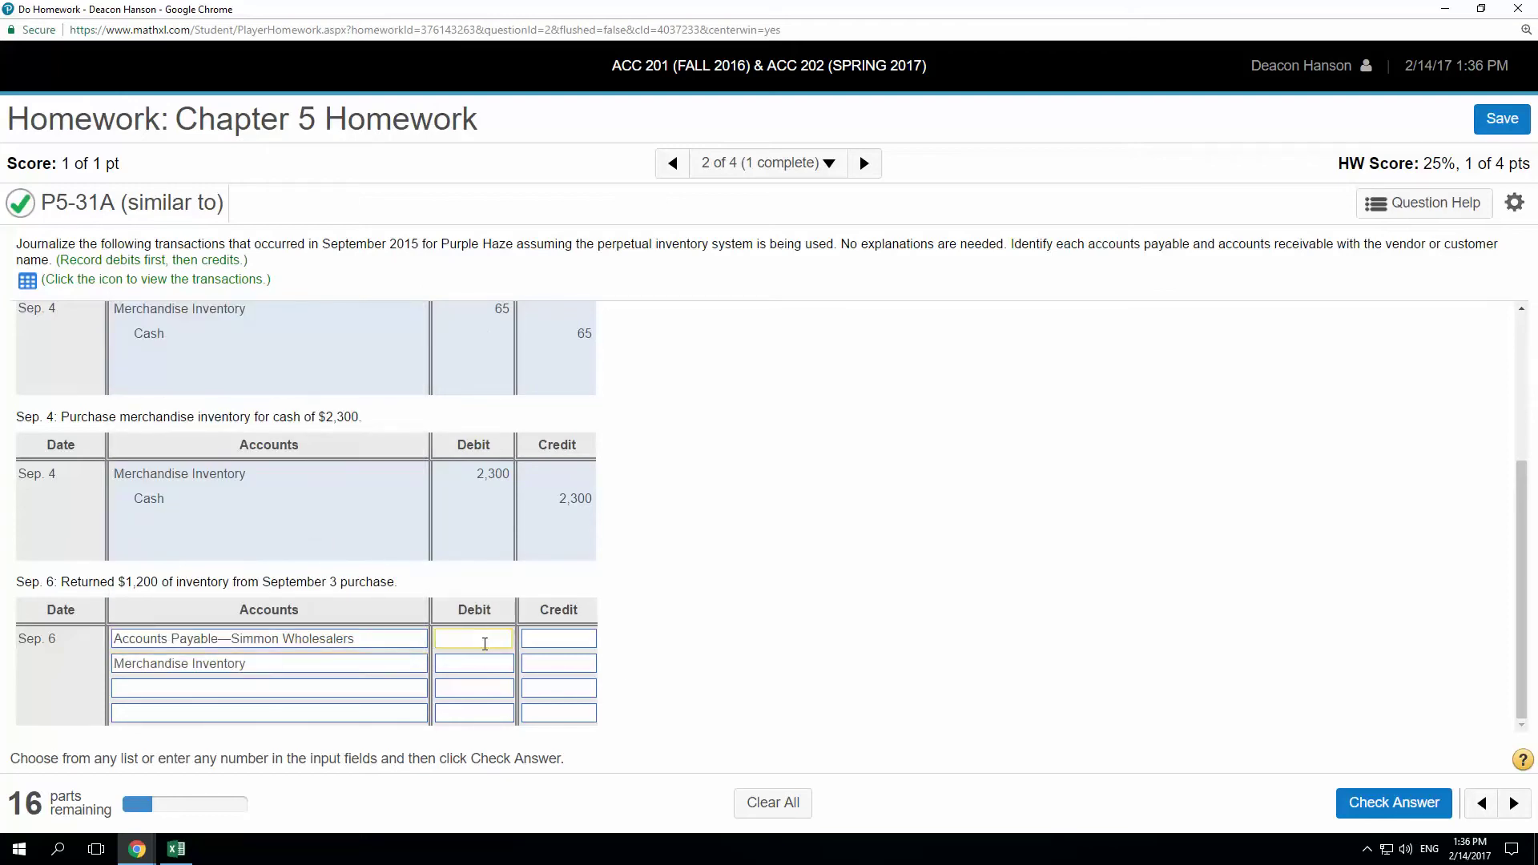
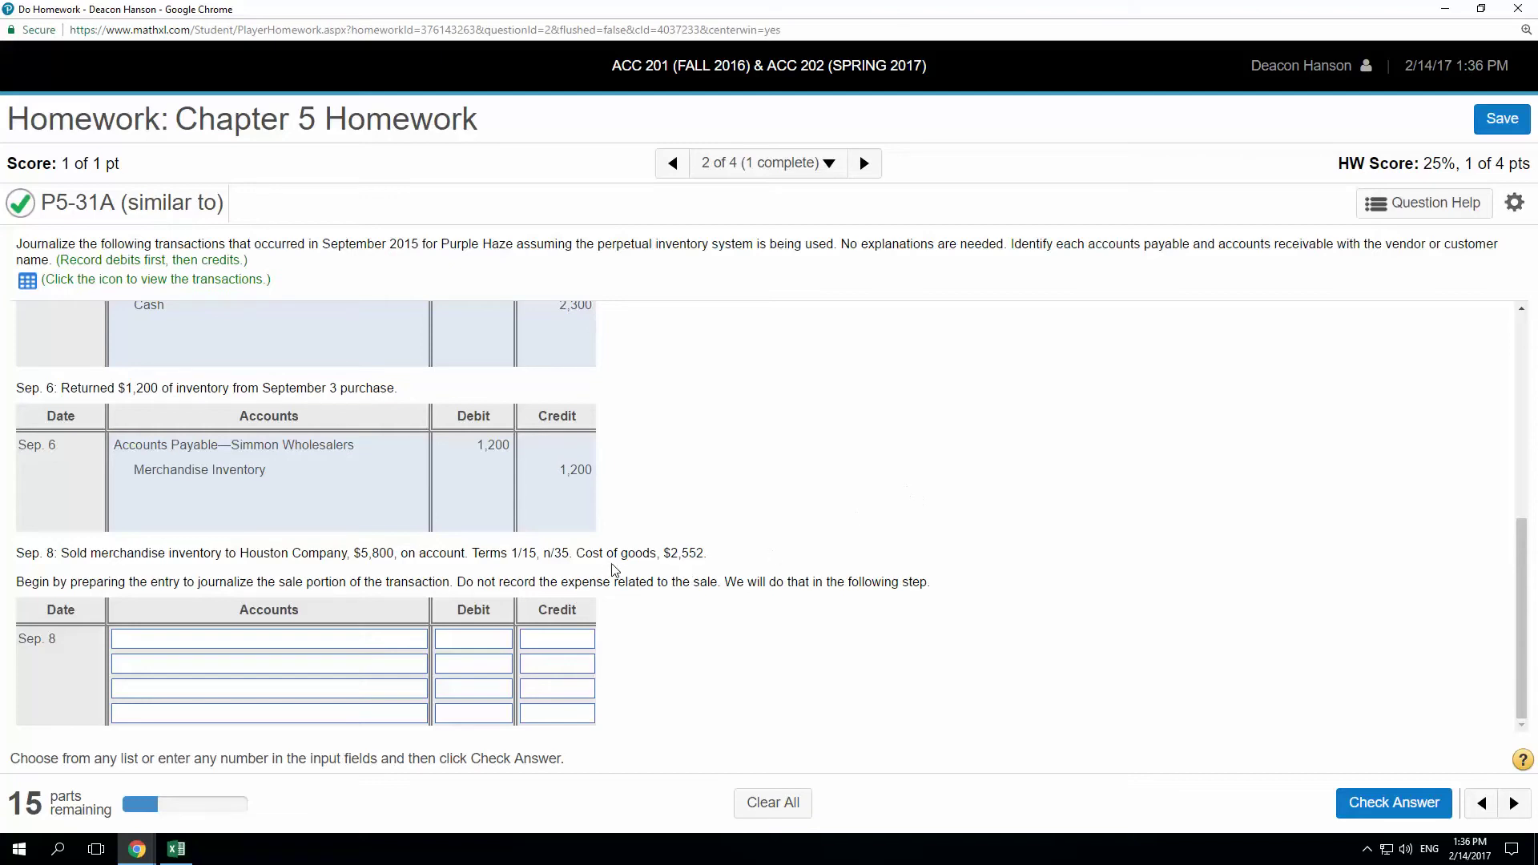
- Enter Accounts Receivable—Houston Company with a debit of 5800 on the first line of the Sep. 8 sale entry
left_click_drag(576, 553, 674, 552)
left_click(879, 520)
left_click(237, 644)
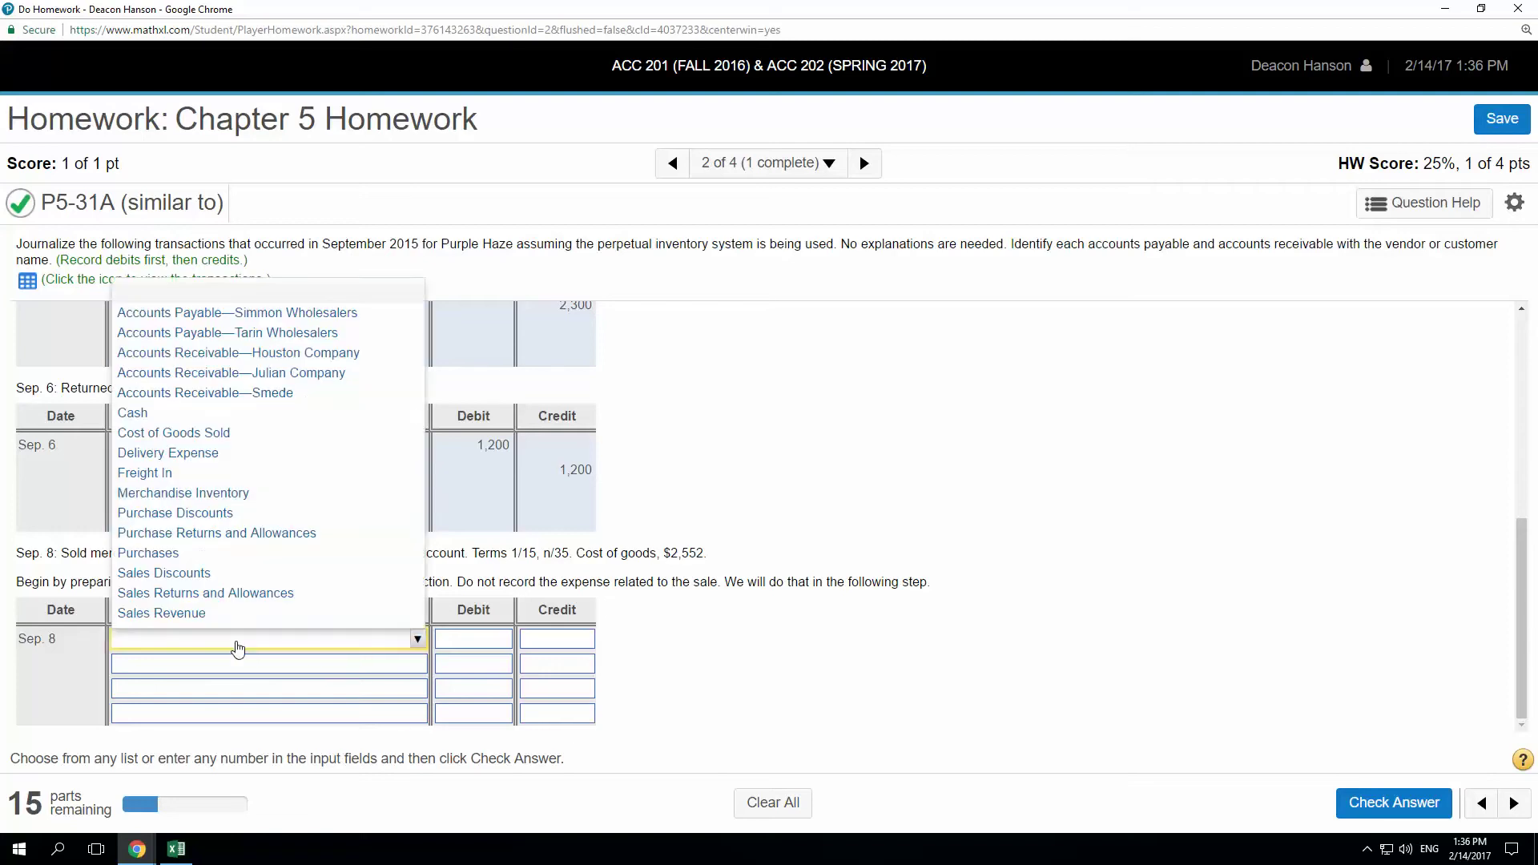
left_click(255, 354)
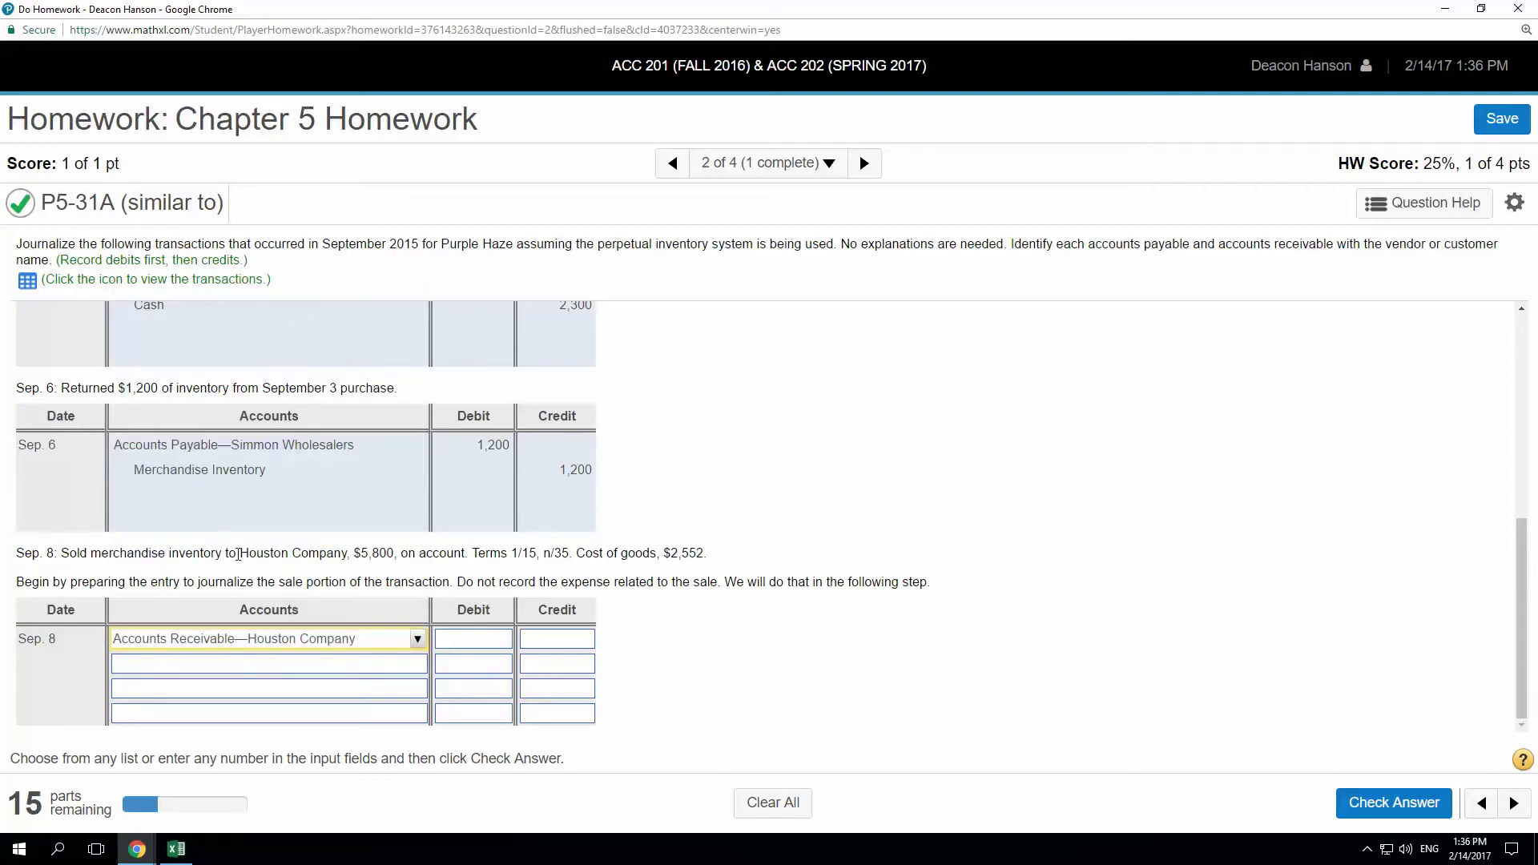
mouse_move(291, 553)
left_mouse_down()
mouse_move(352, 555)
mouse_move(314, 568)
left_mouse_up()
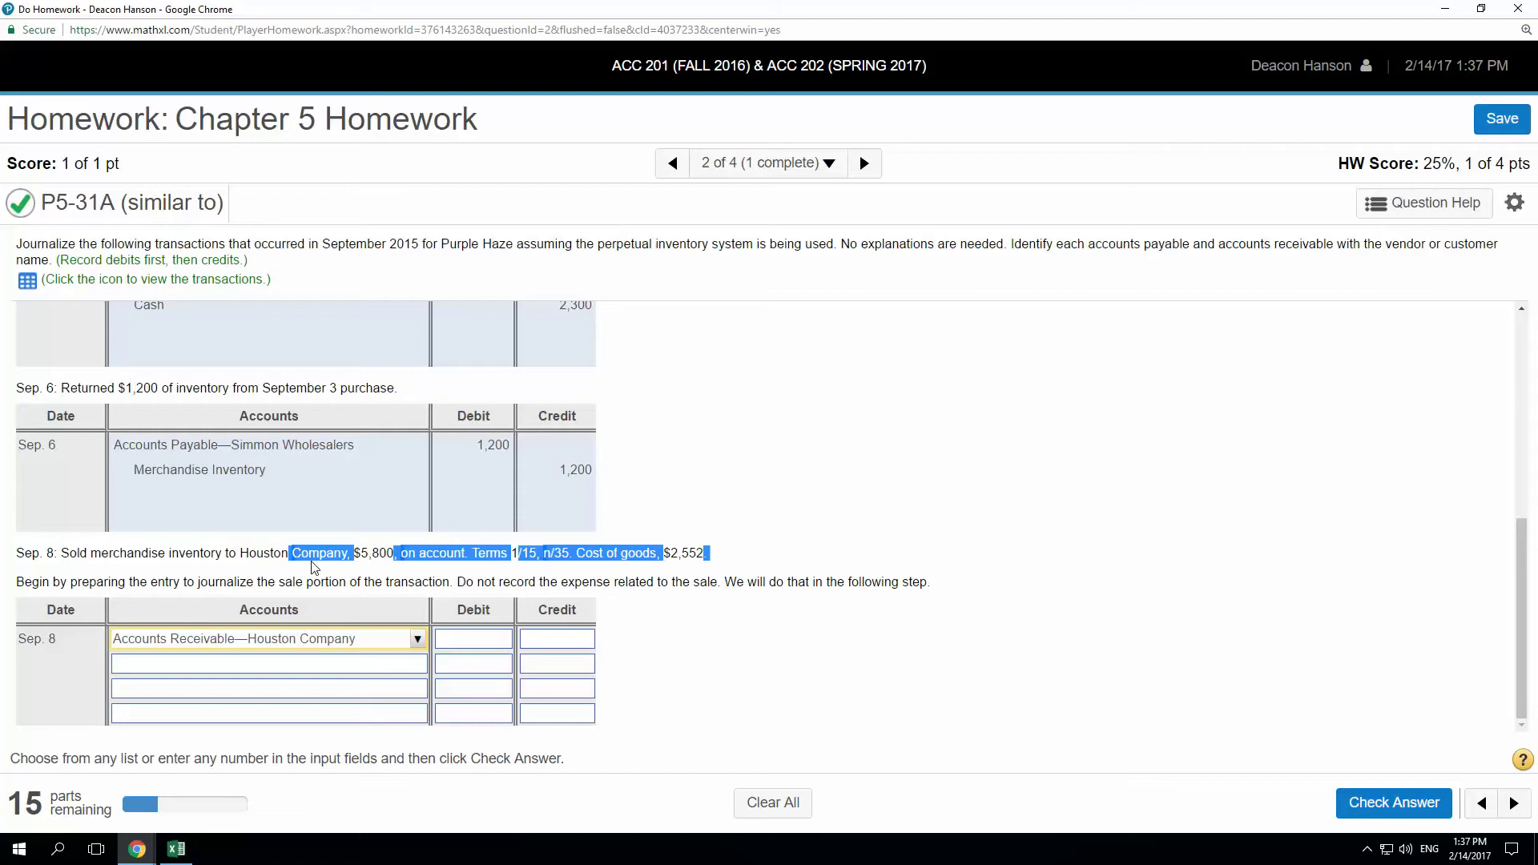
left_click(765, 645)
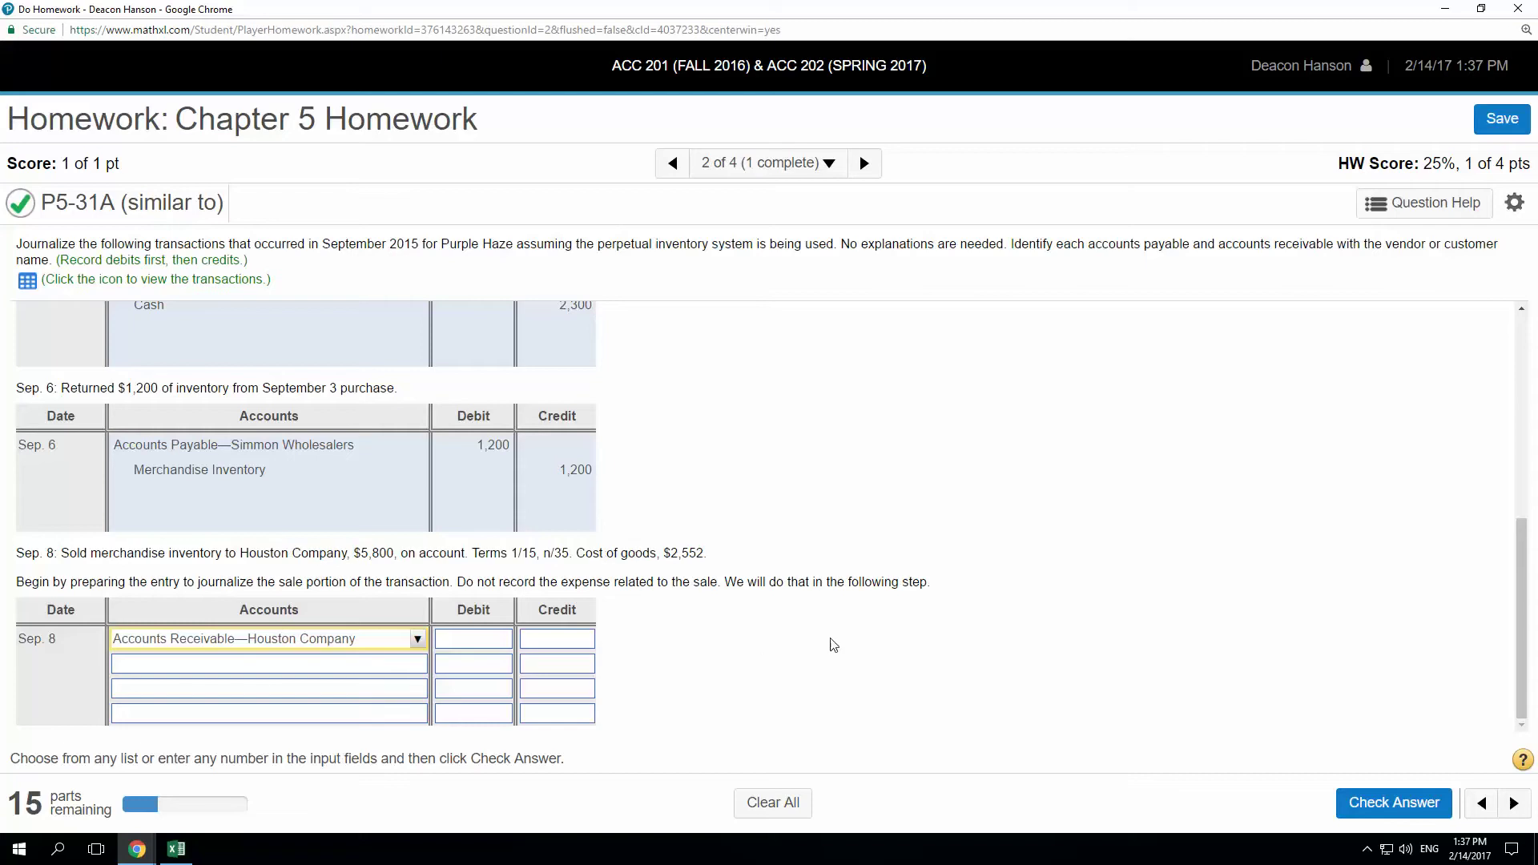
left_click(473, 641)
type("5800")
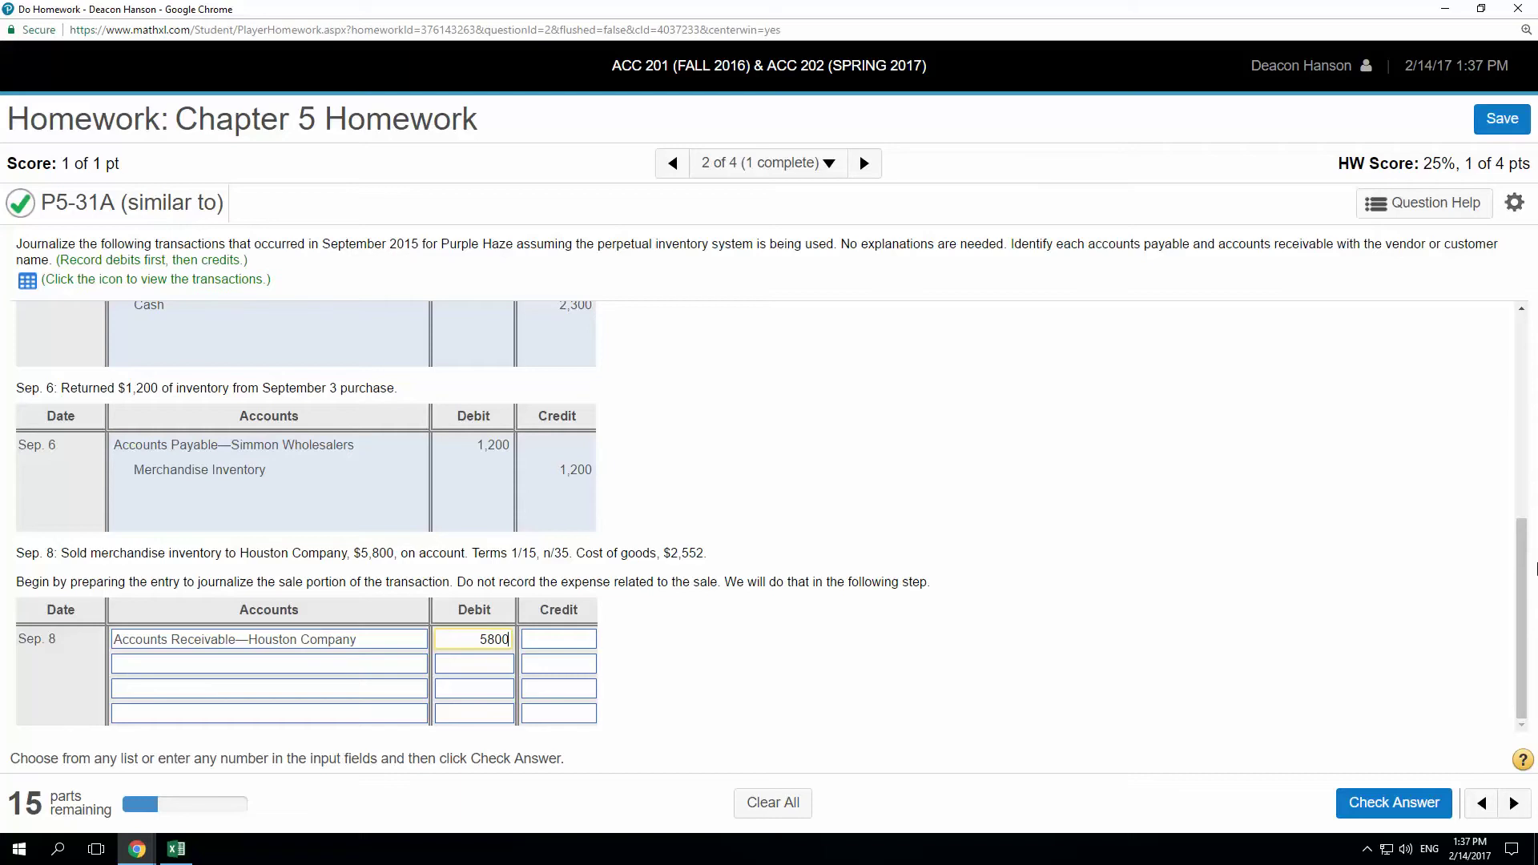
- Add Sales Revenue with a credit of 5800 to the Sep. 8 sale entry and check the answer
left_click(393, 665)
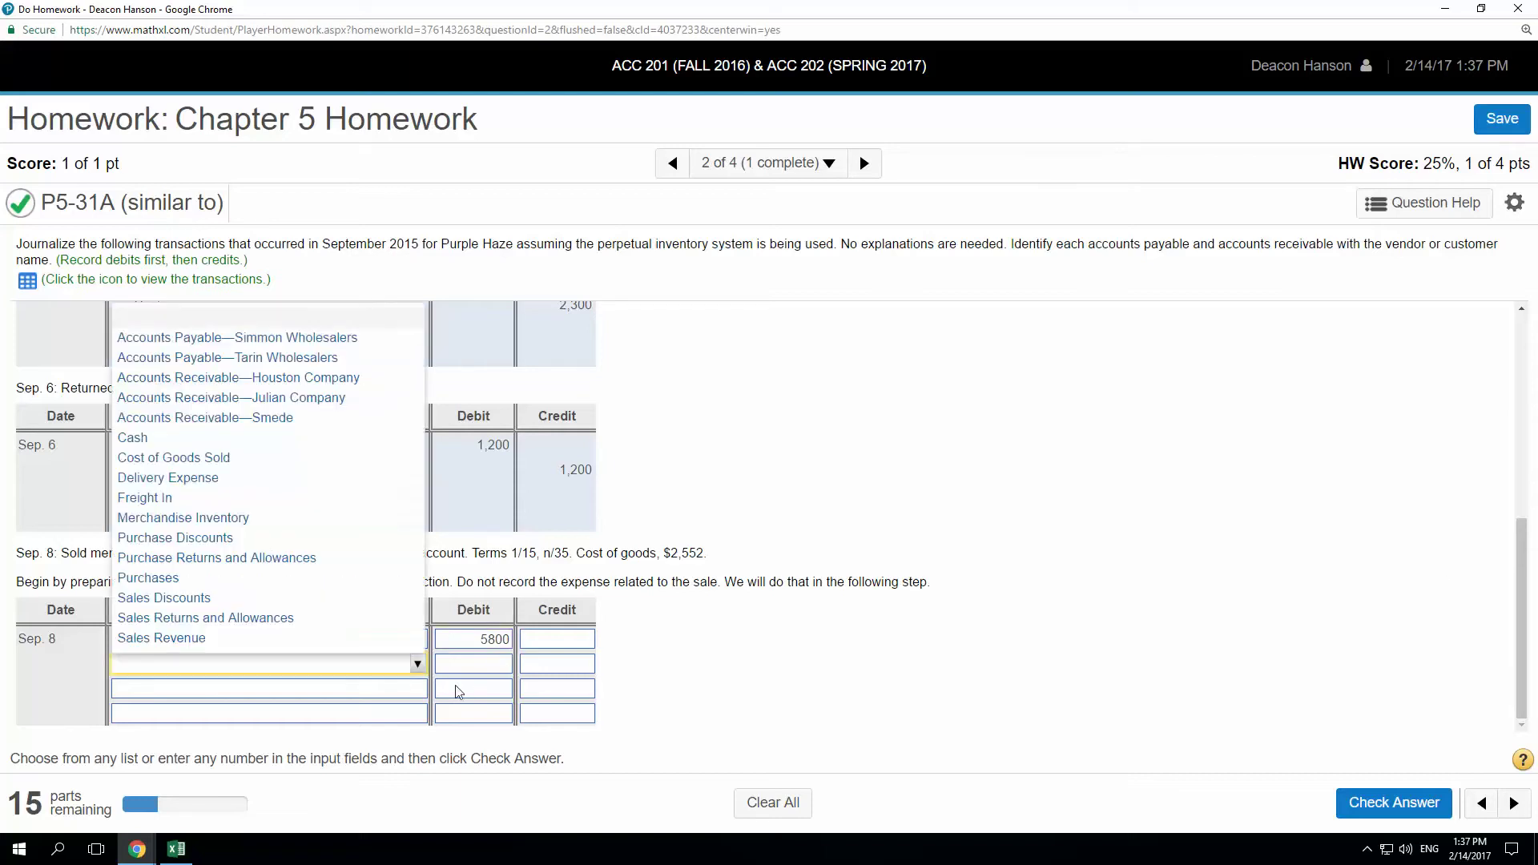
left_click(180, 637)
left_click(569, 665)
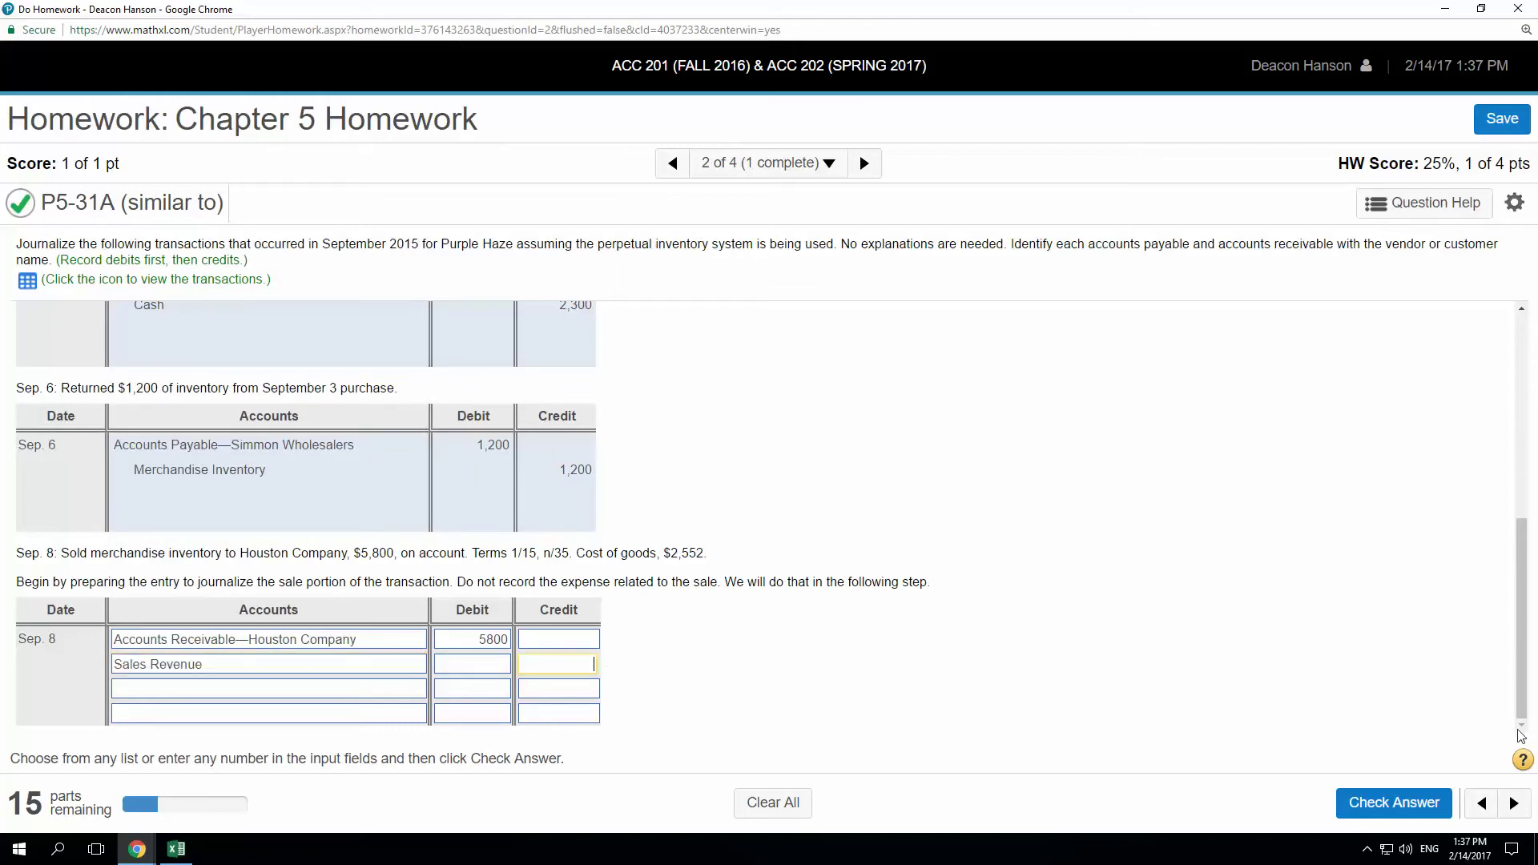
type("5800")
left_click(1402, 804)
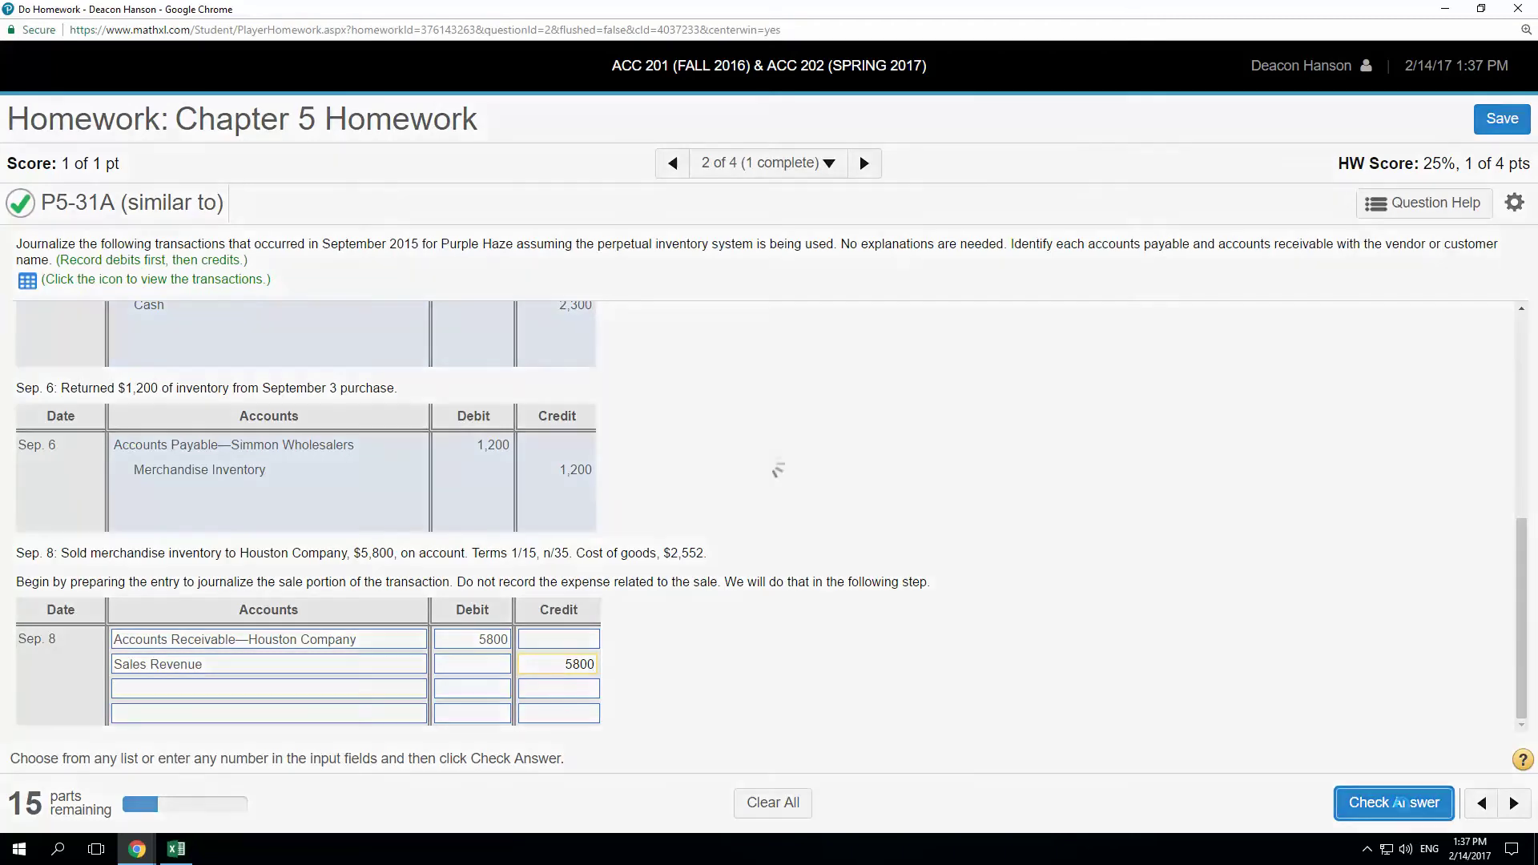
left_click(768, 535)
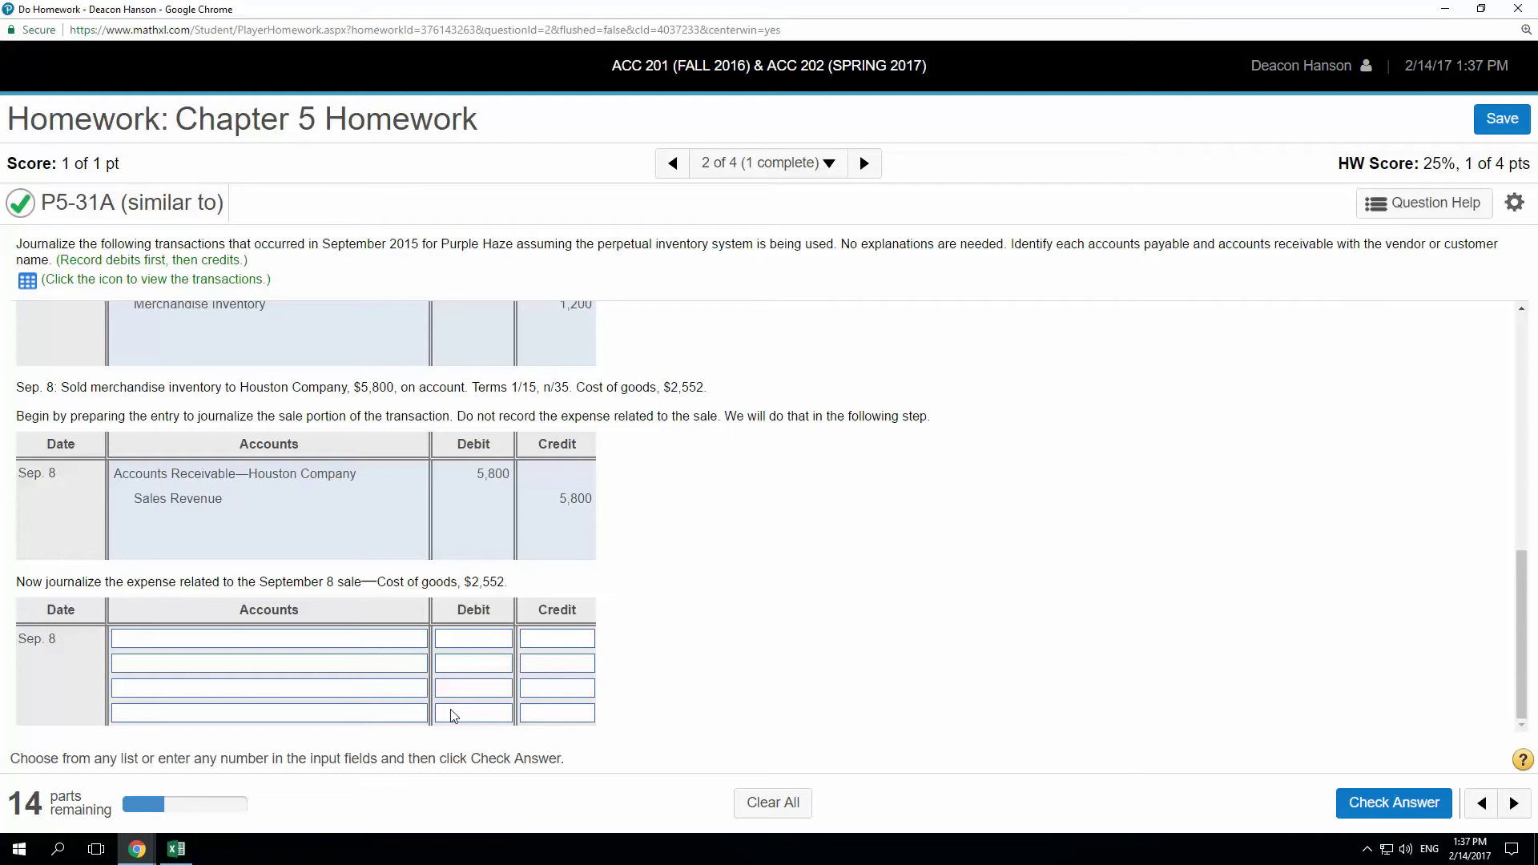
- Journalize the Sep. 8 sale's expense by debiting Cost of Goods Sold and crediting Merchandise Inventory for 2552
left_click(409, 641)
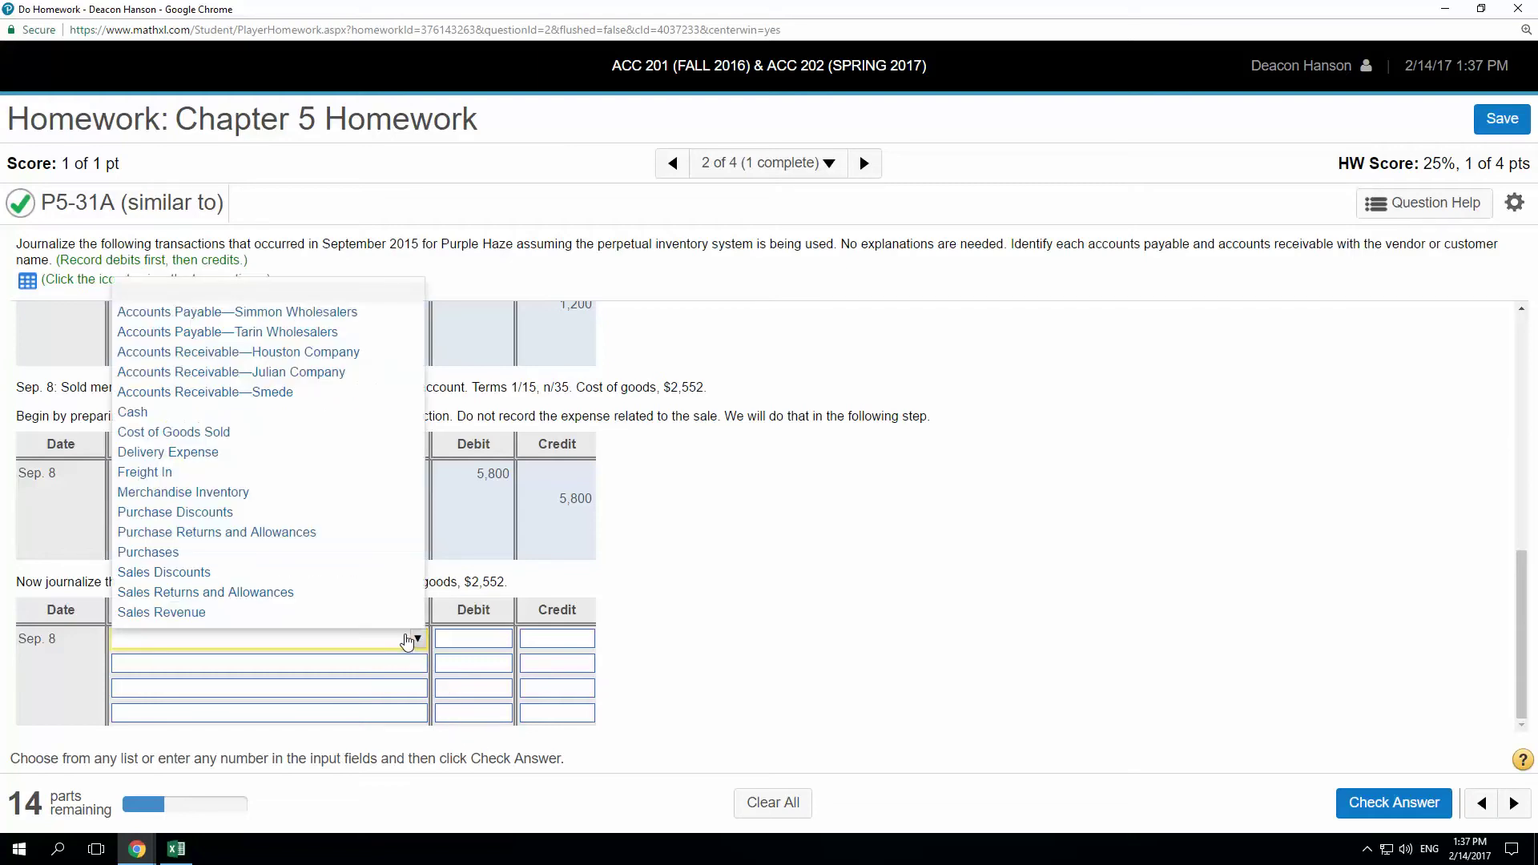
left_click(199, 437)
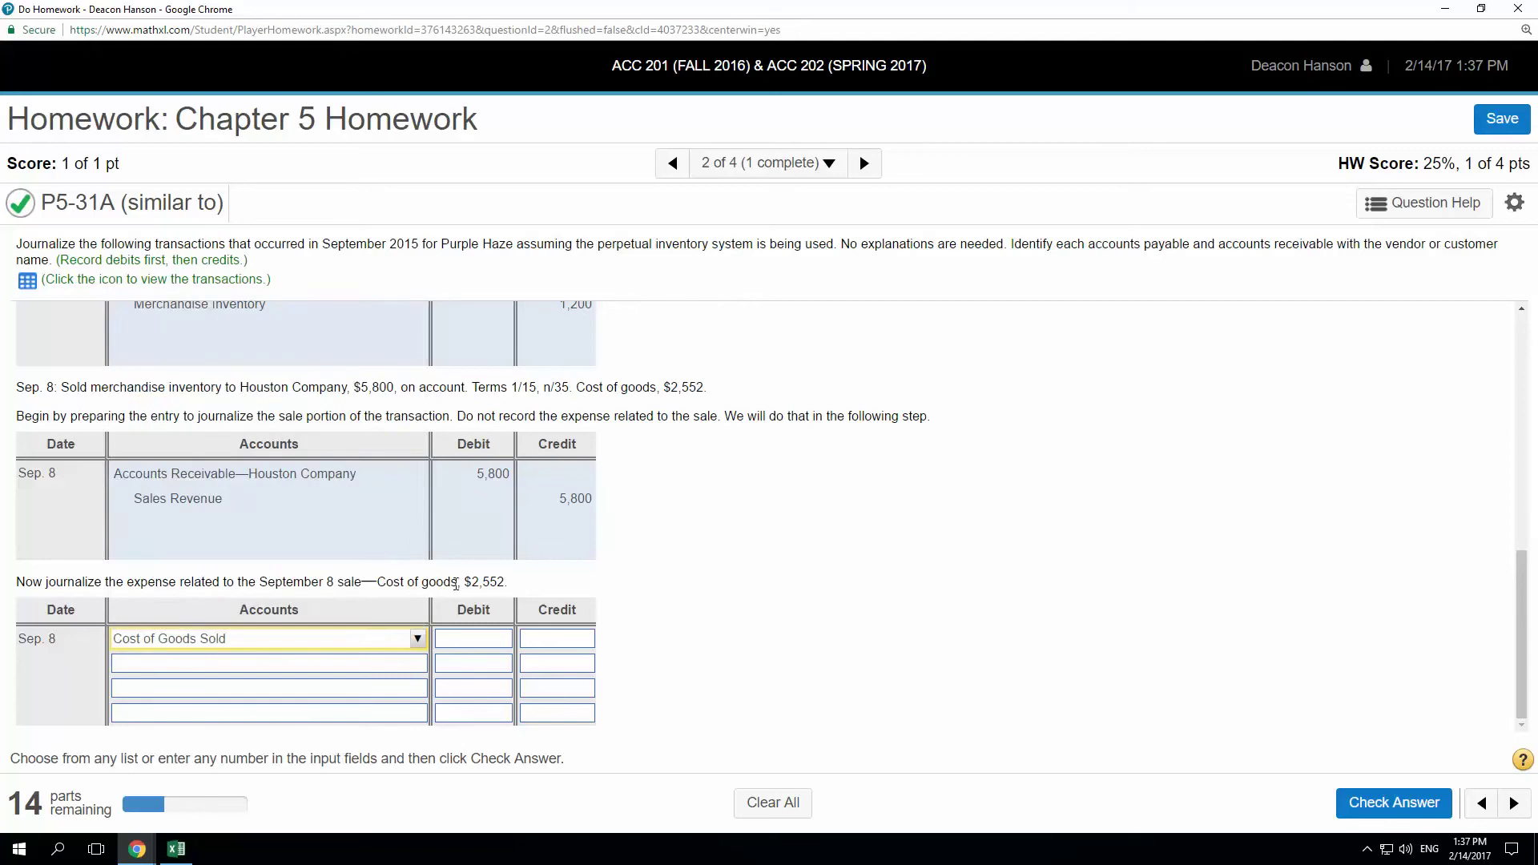
left_click(483, 639)
type("2552")
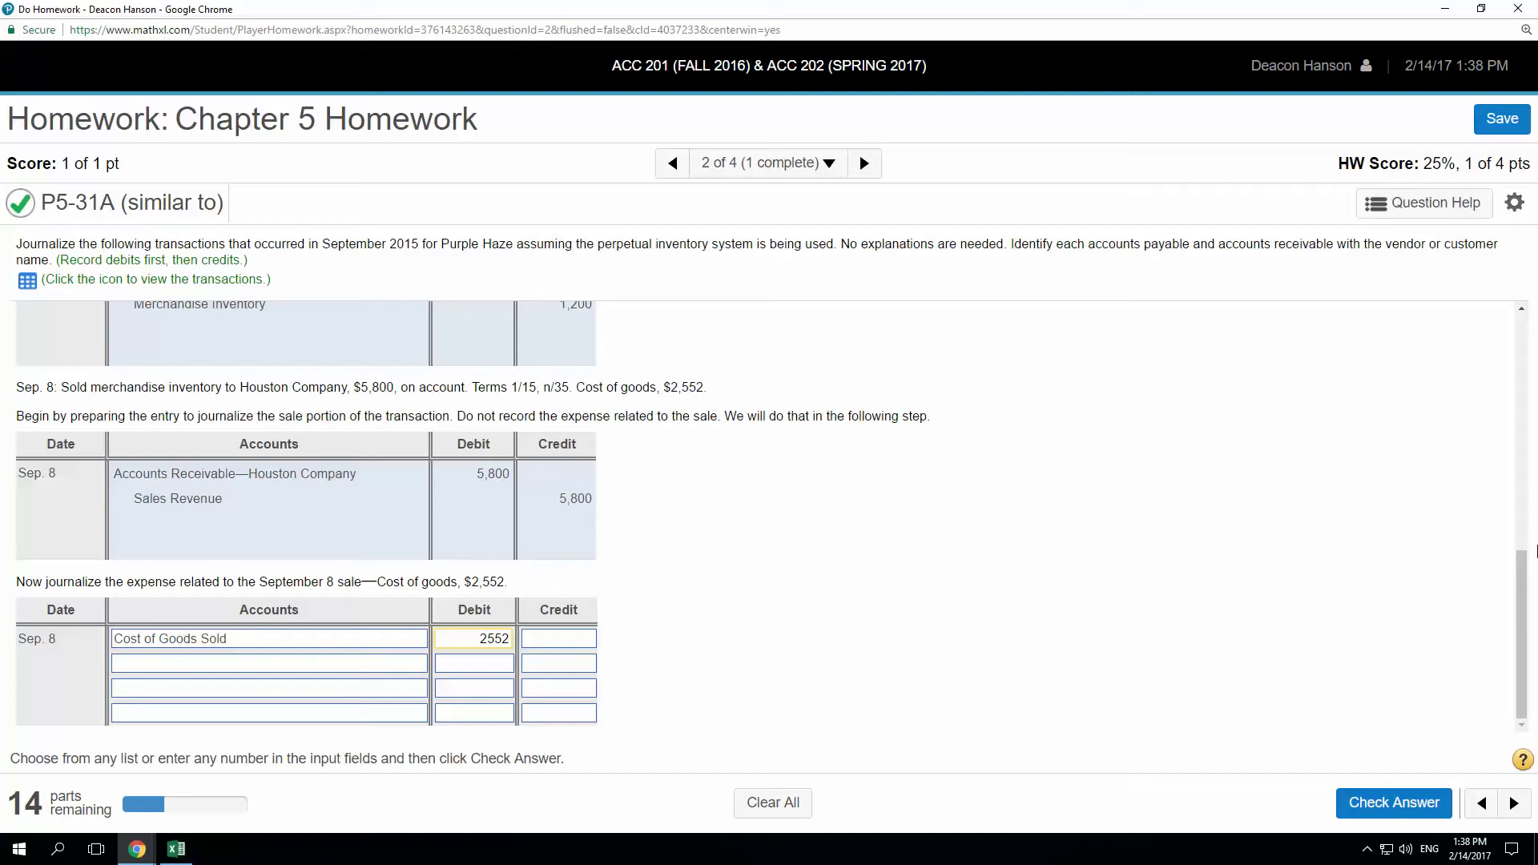
left_click(356, 665)
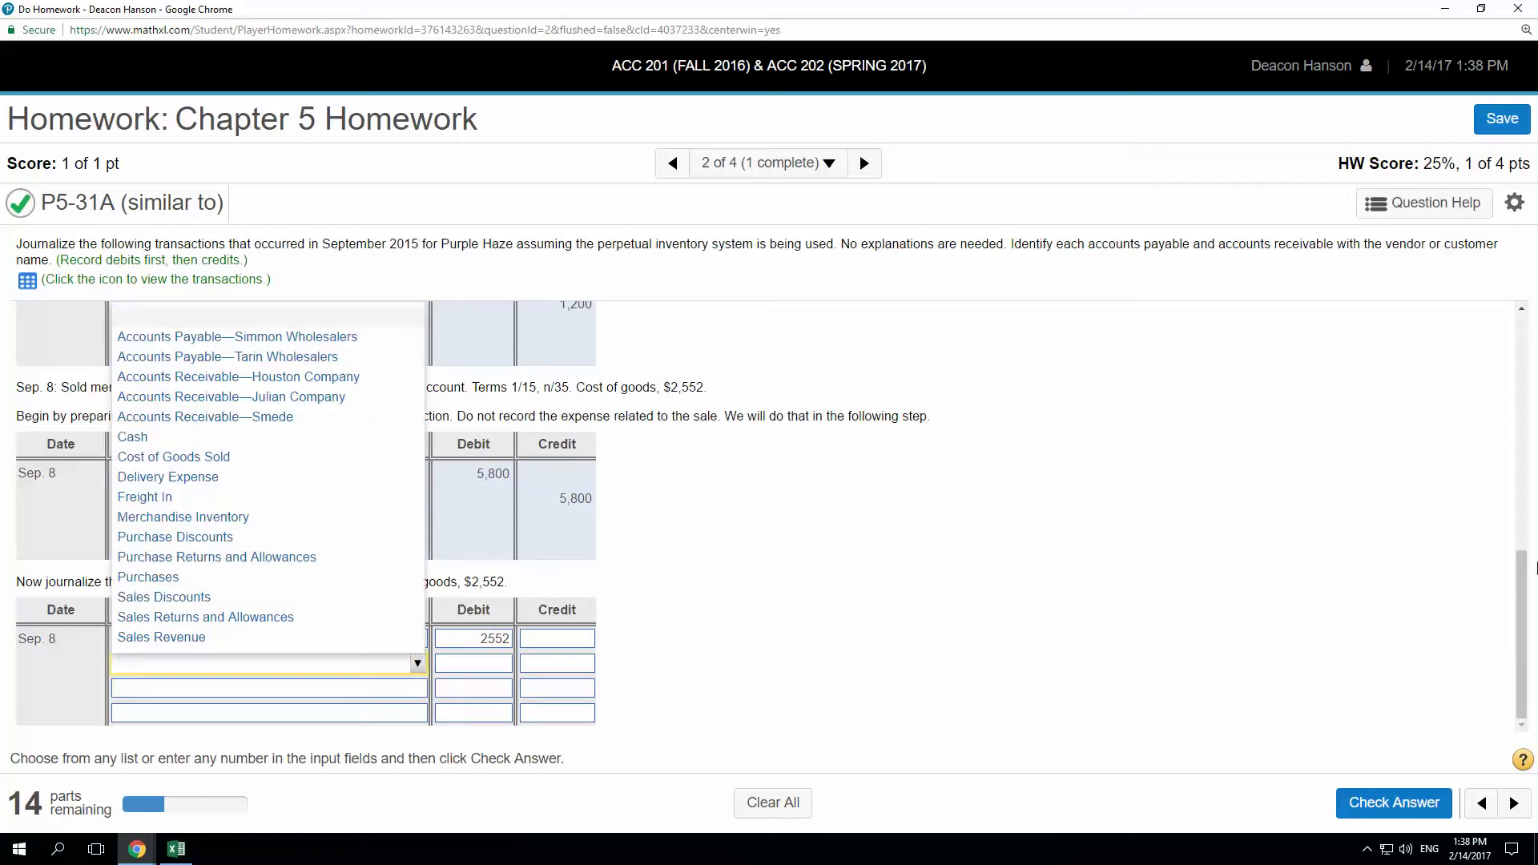
left_click(224, 517)
left_click(561, 667)
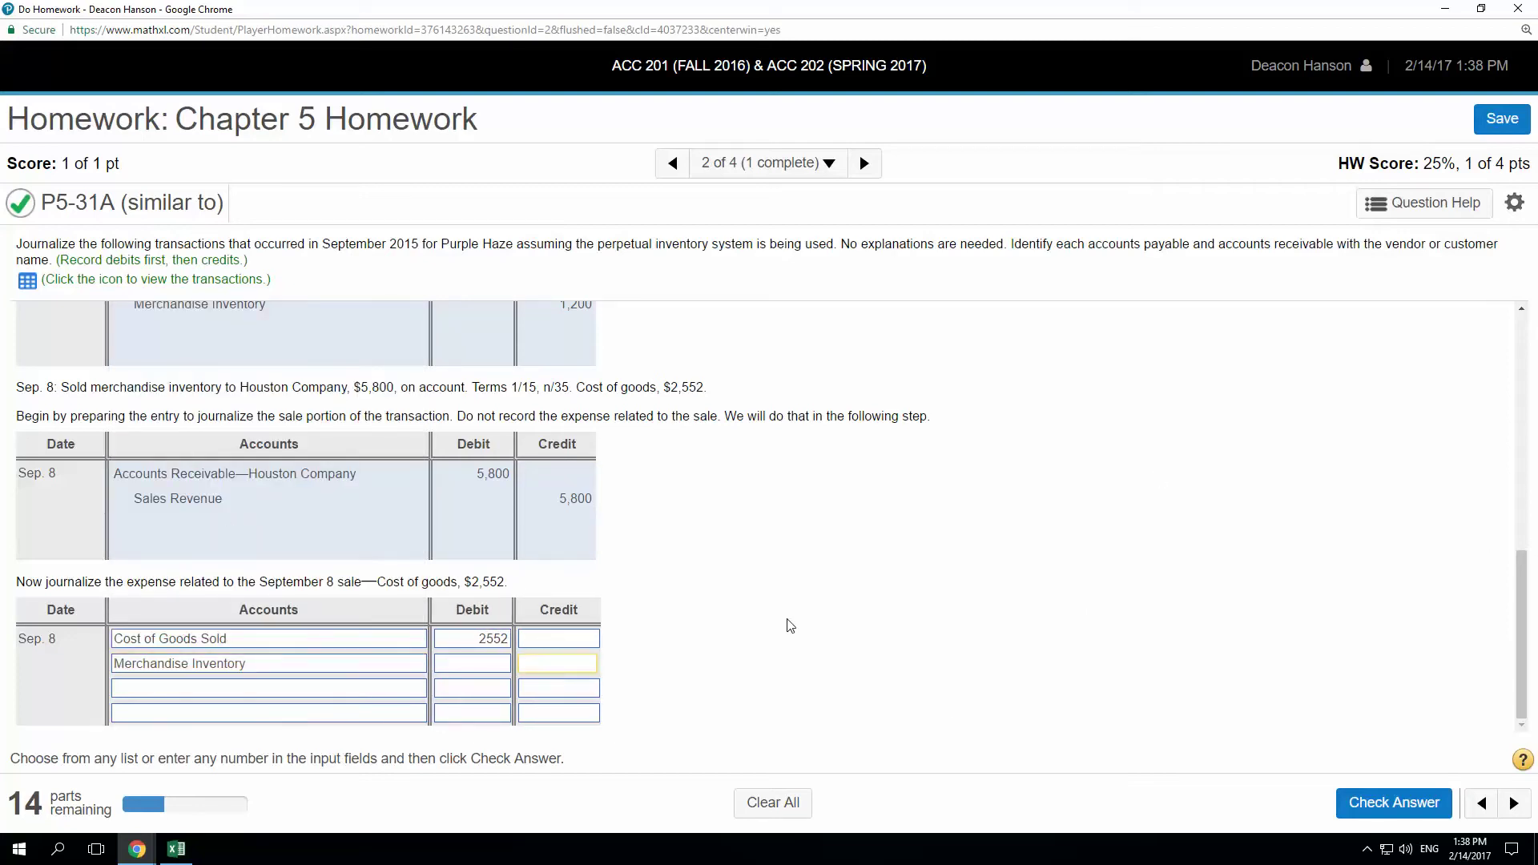
type("2552")
- Open the question's calculator, place it beside the journal entries, and point out the Sep. 8 revenue and cost amounts
left_click(1423, 203)
left_click(1362, 360)
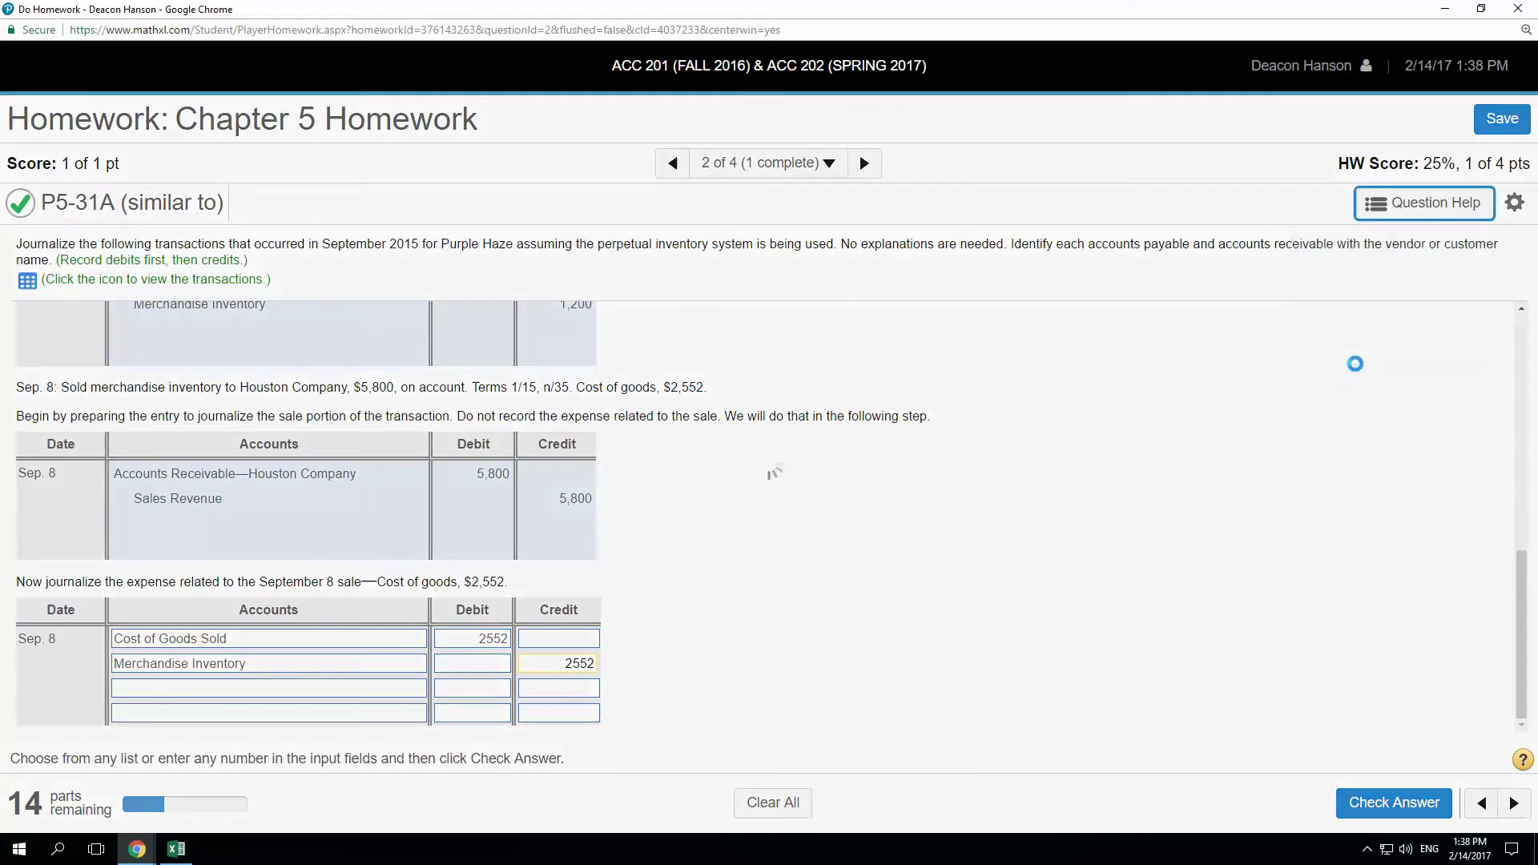
left_click_drag(710, 422, 1175, 451)
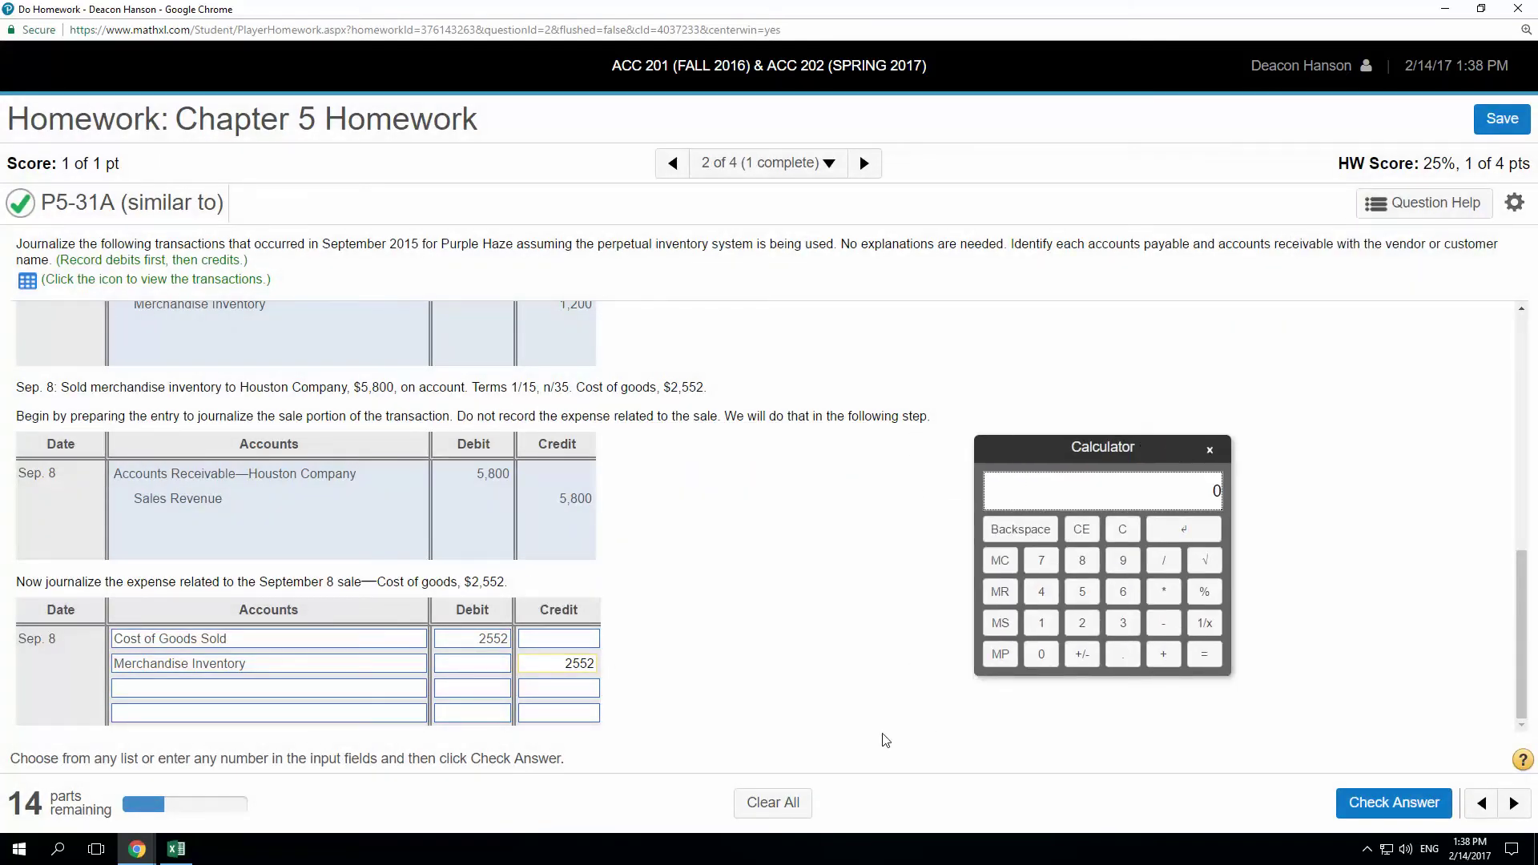
double_click(559, 498)
right_click(615, 503)
left_click(597, 508)
left_click(587, 501)
double_click(490, 638)
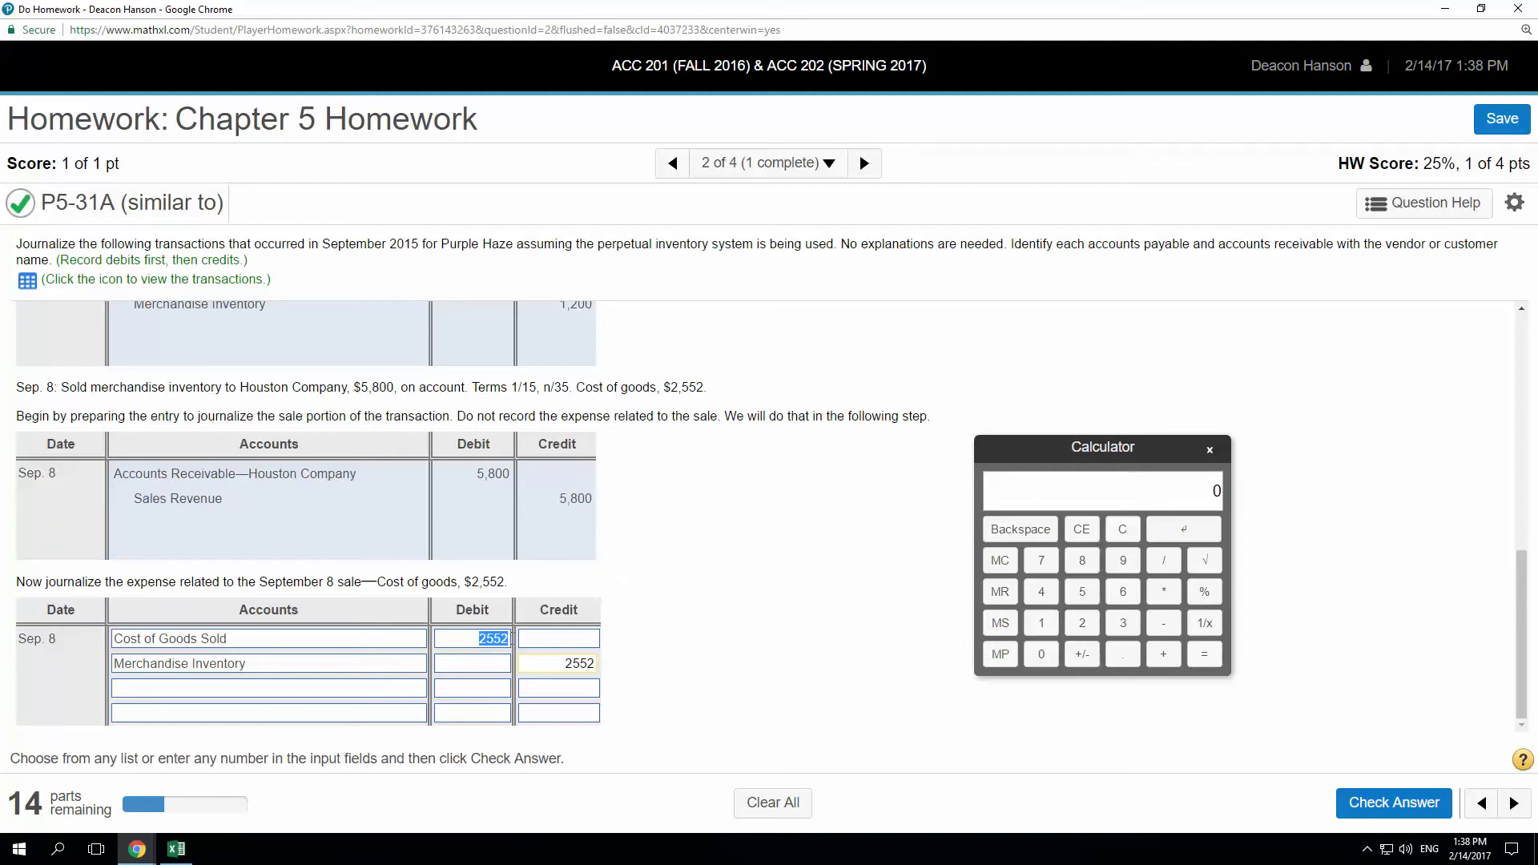
- Calculate the Sep. 8 gross profit as 5800 minus 2552, and divide it by 5800 to get its share of revenue
left_click(1135, 508)
type("5800")
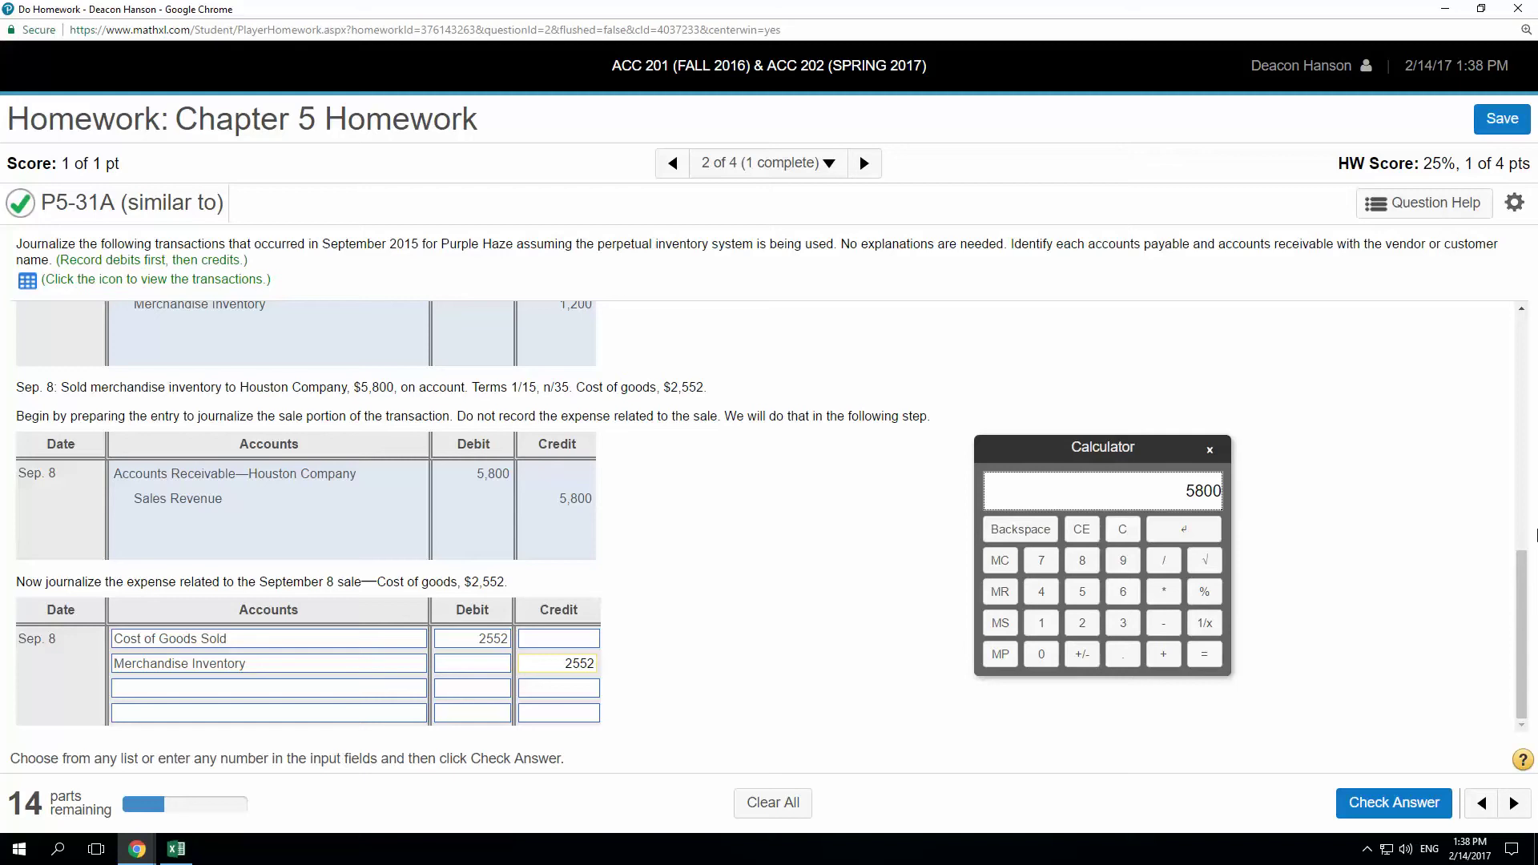
key("Escape")
type("2552")
left_click(1205, 655)
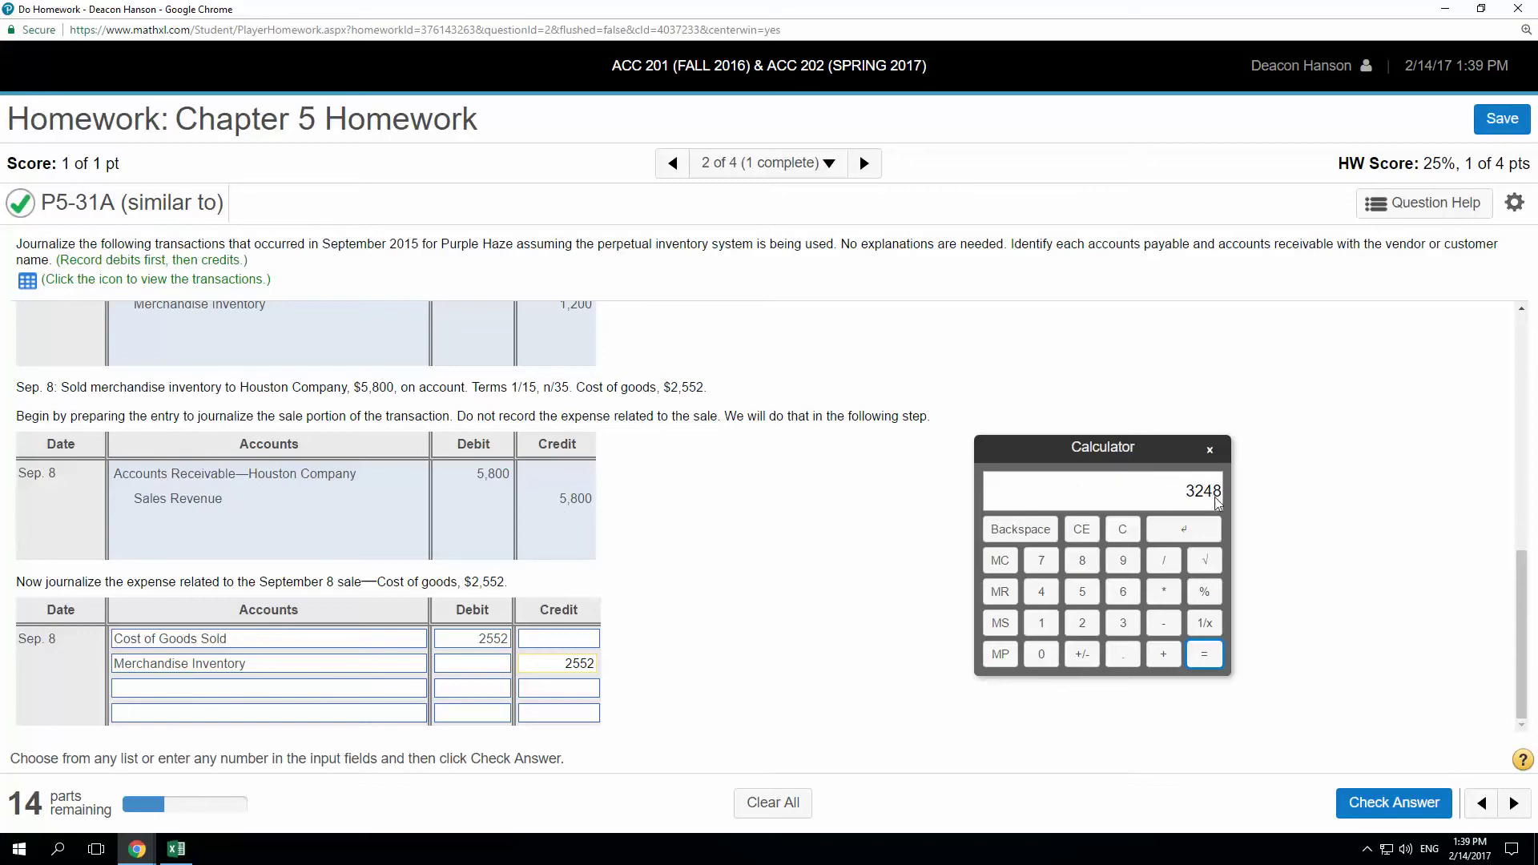
left_click(1170, 562)
type("5800")
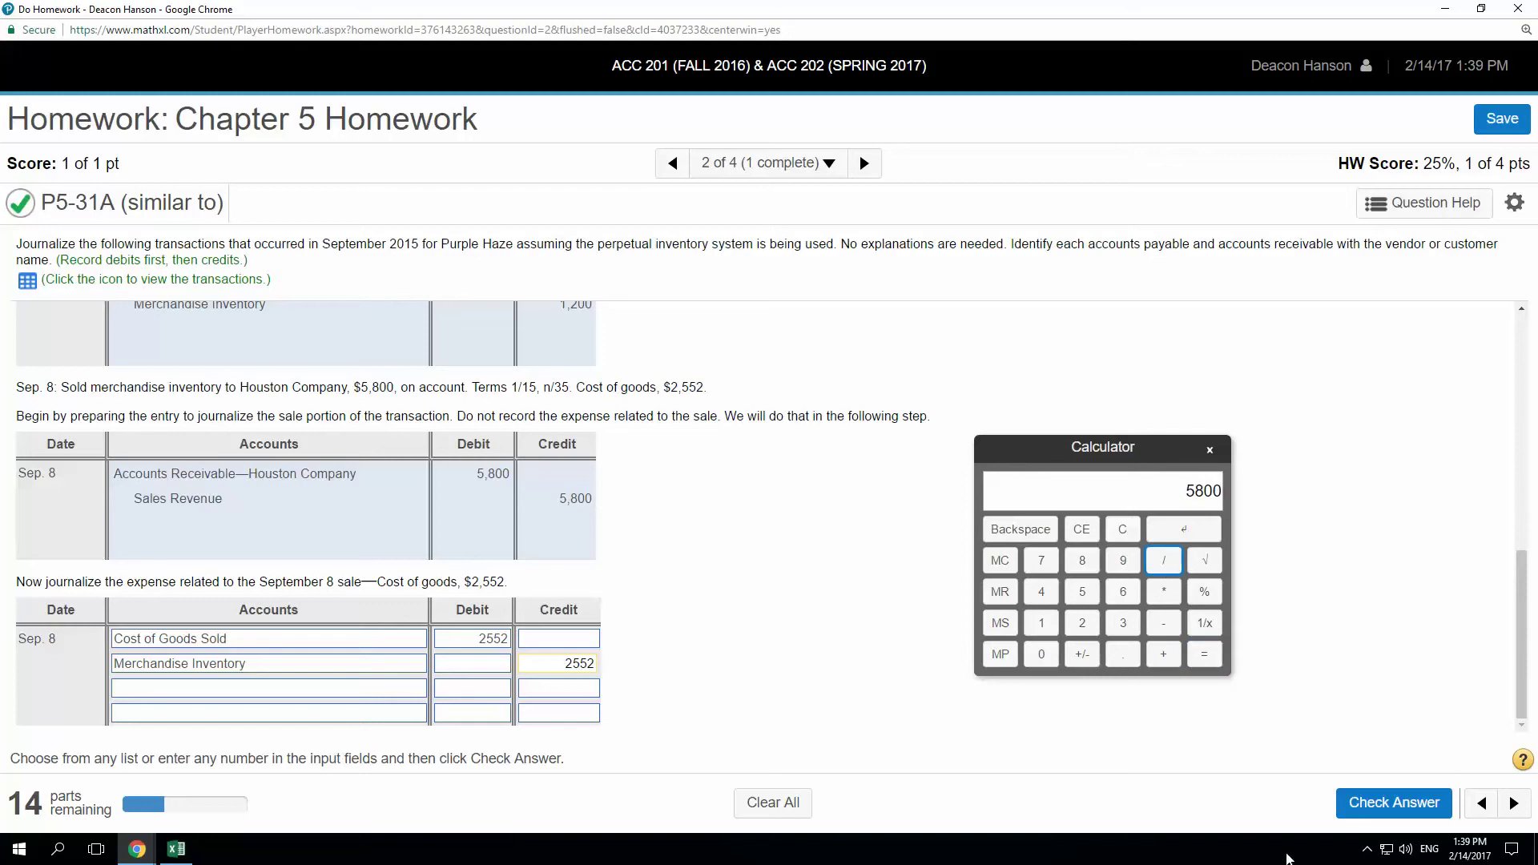
left_click(1210, 655)
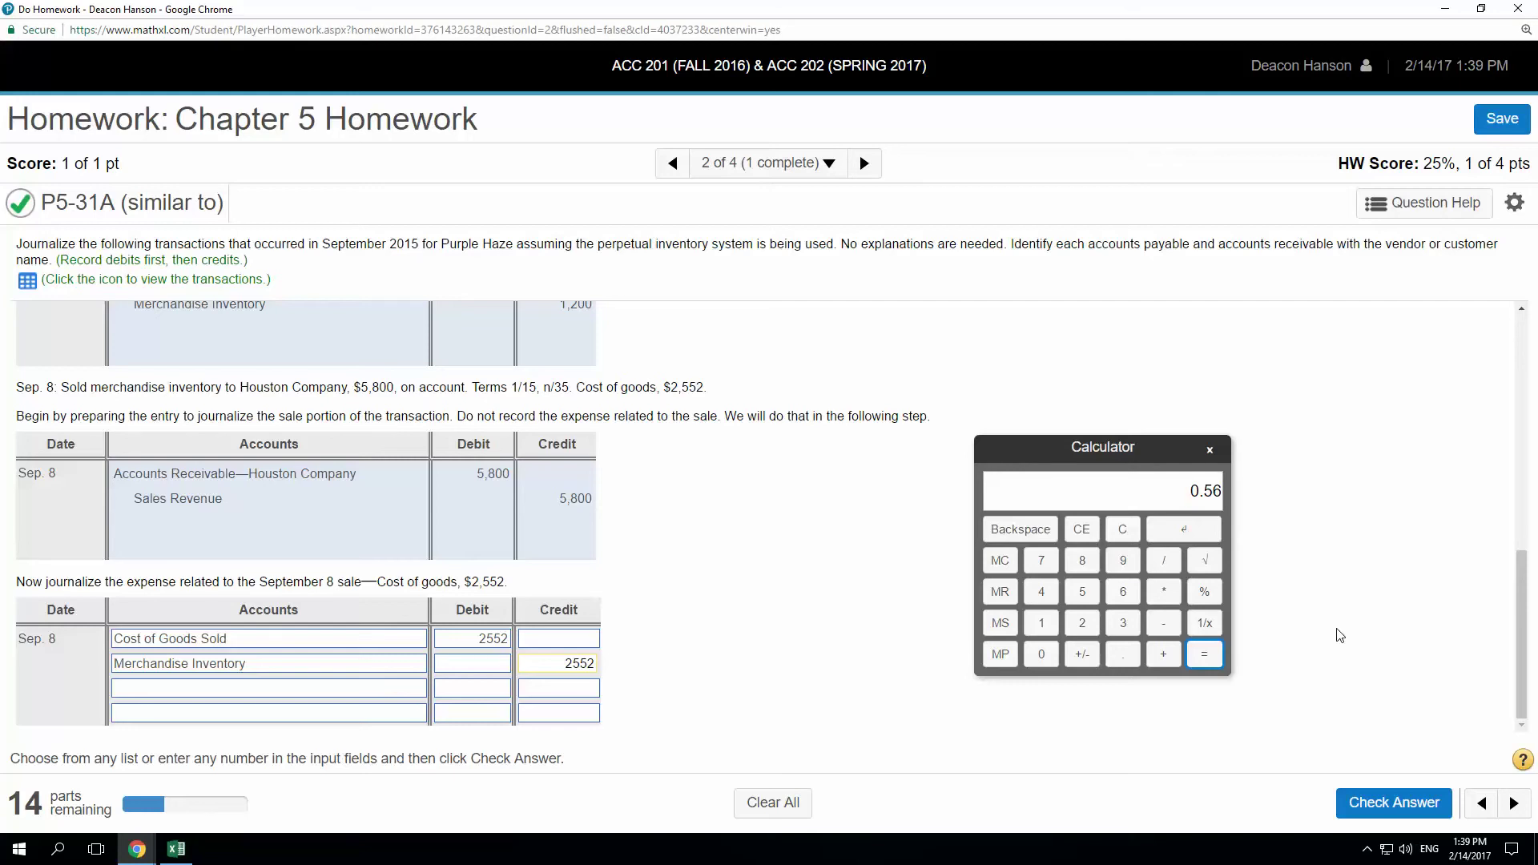
- Close the calculator and check the answer for the Sep. 8 cost of goods sold entry
left_click(1210, 449)
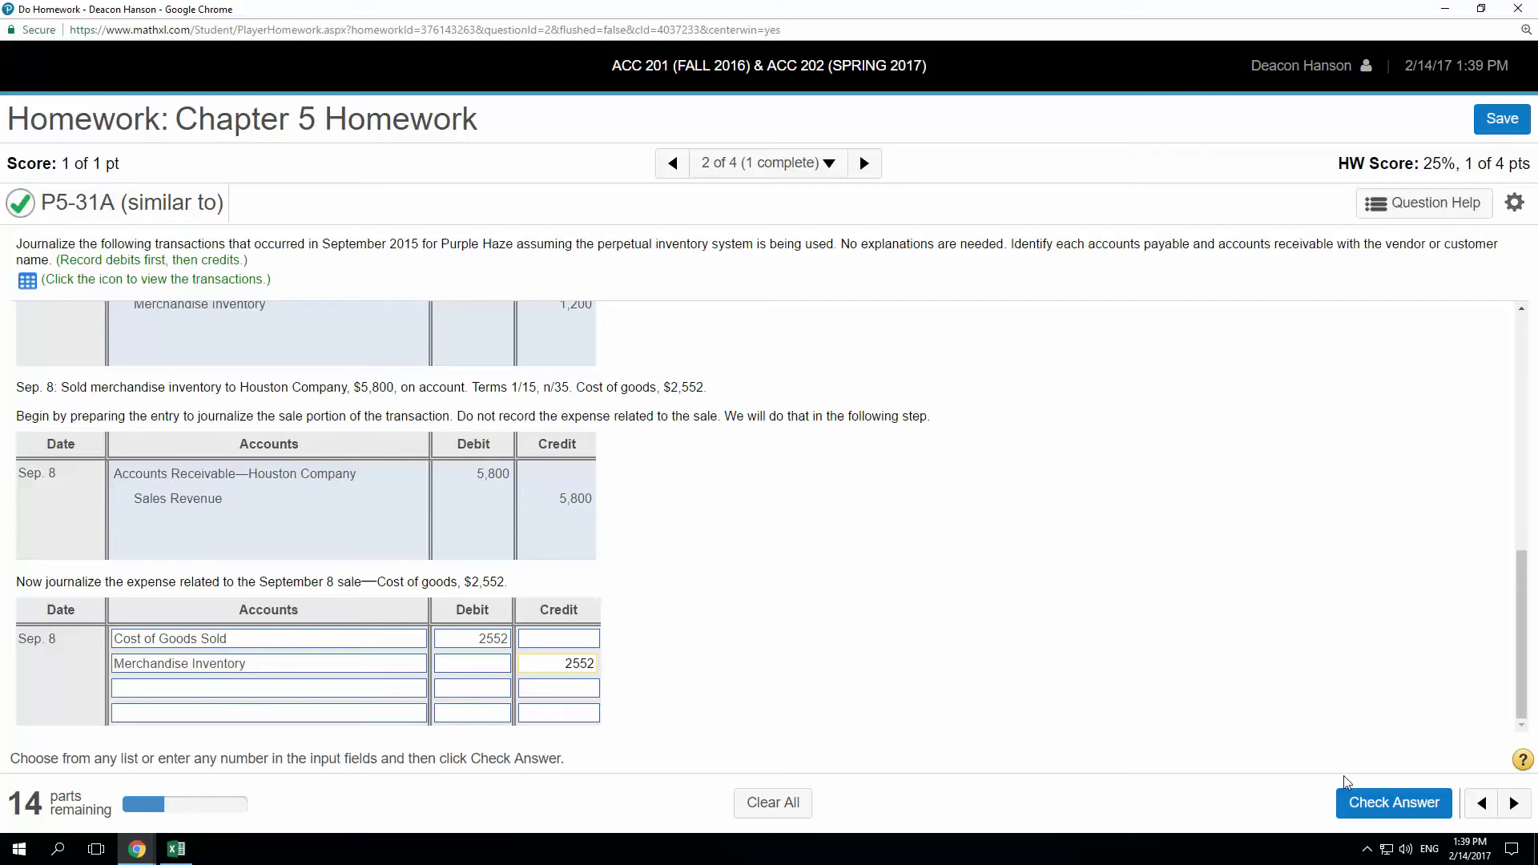
left_click(1367, 799)
left_click(766, 535)
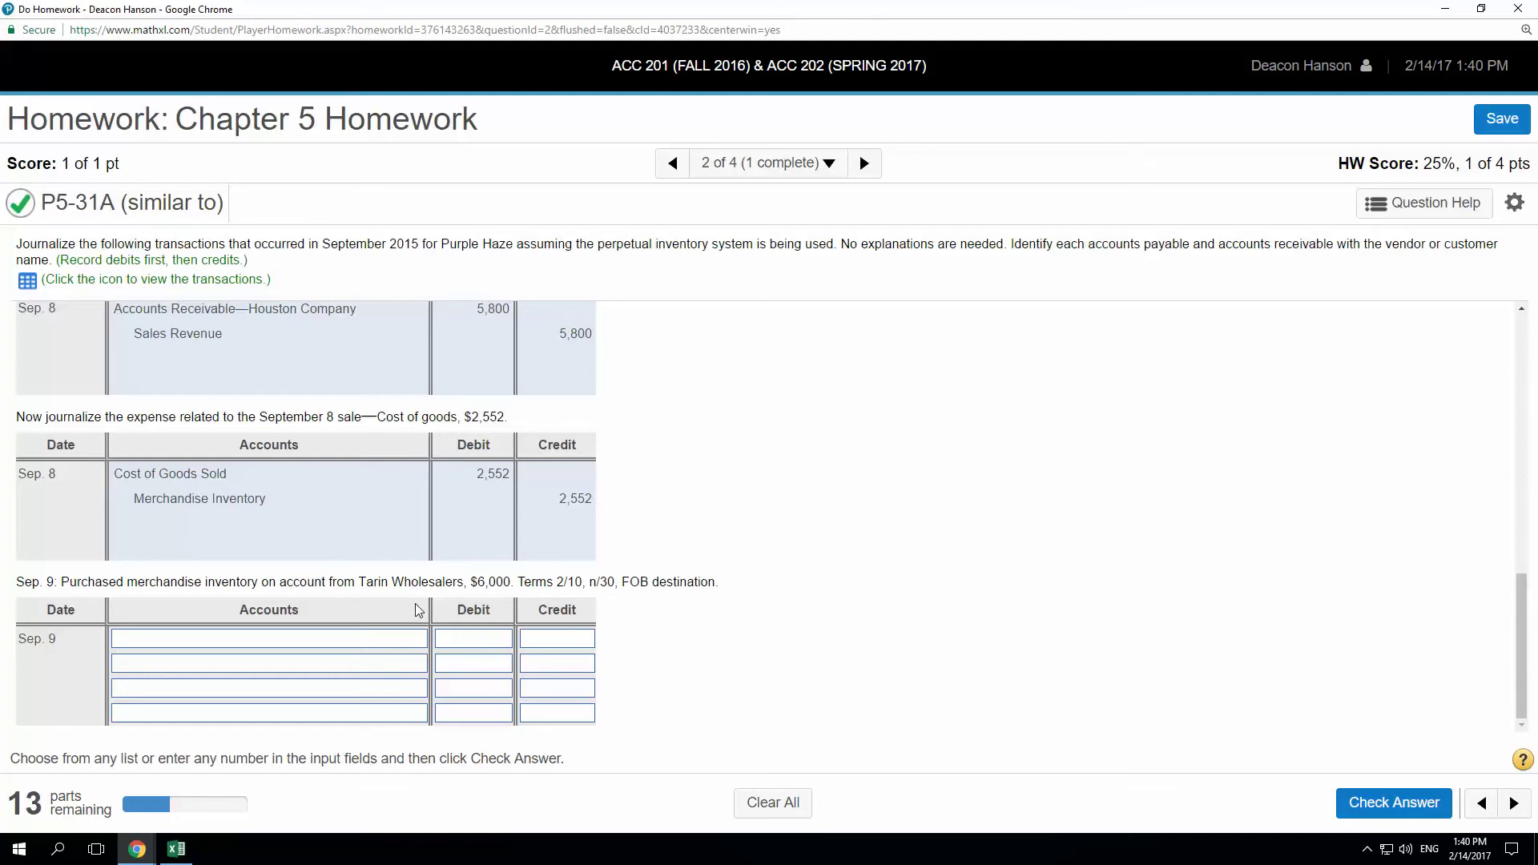
- Choose Merchandise Inventory and Accounts Payable—Tarin Wholesalers as the first and second accounts of the Sep. 9 purchase entry
left_click(417, 638)
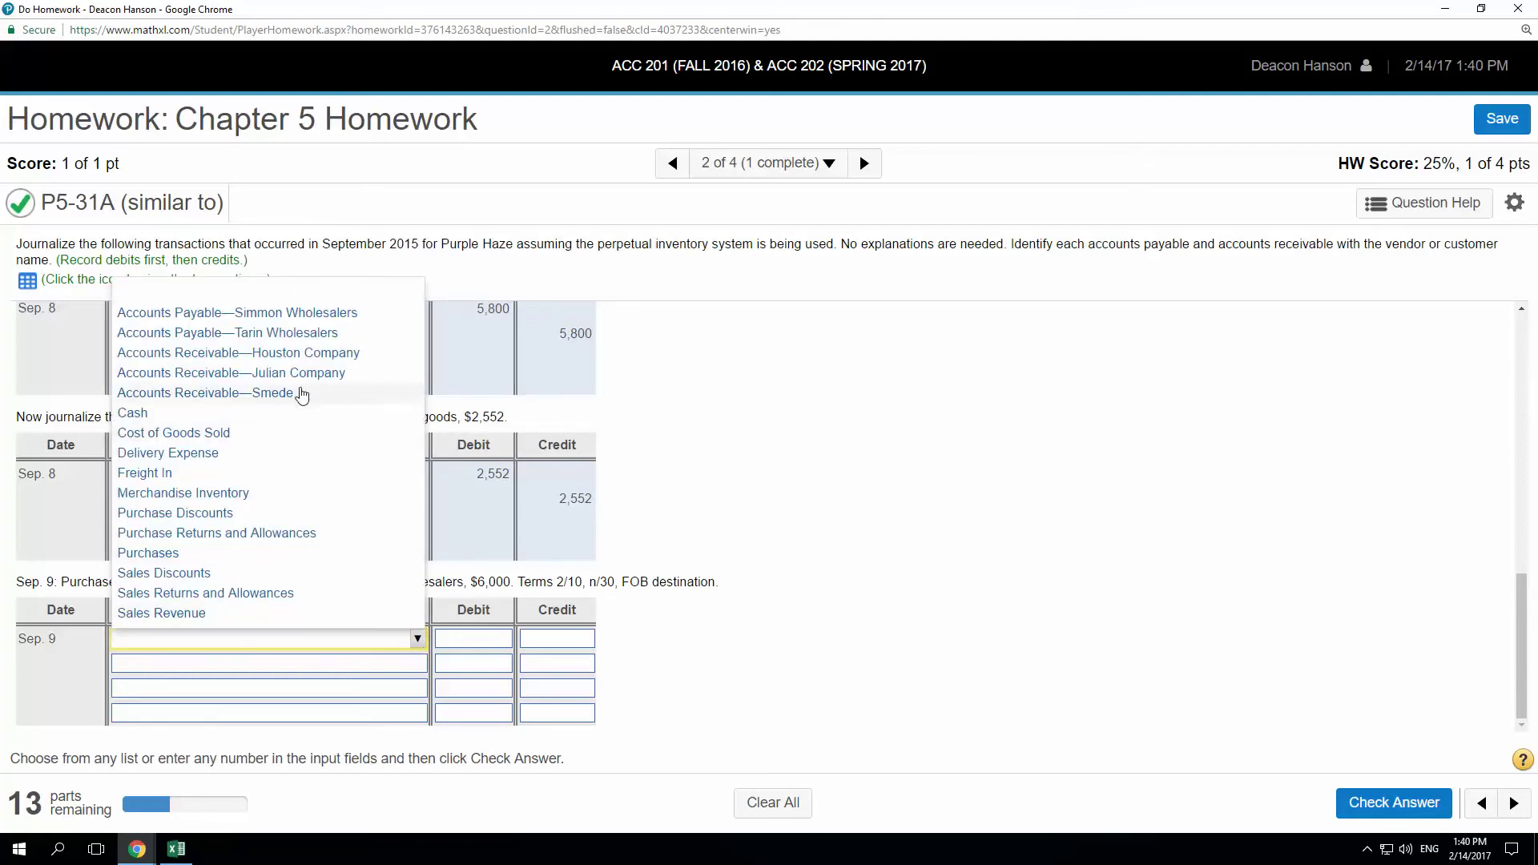
left_click(193, 494)
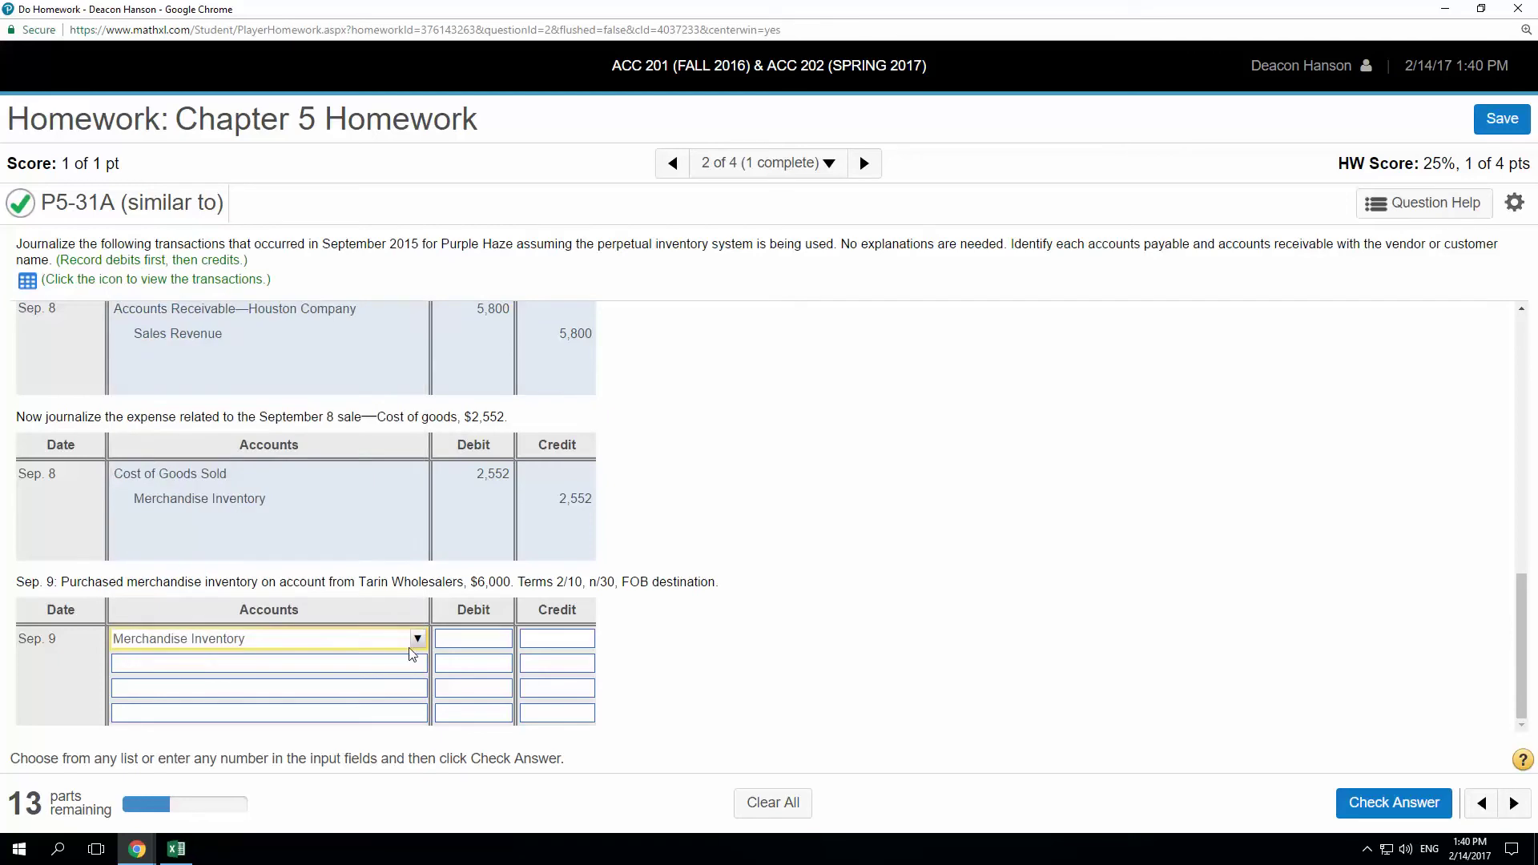
left_click(403, 669)
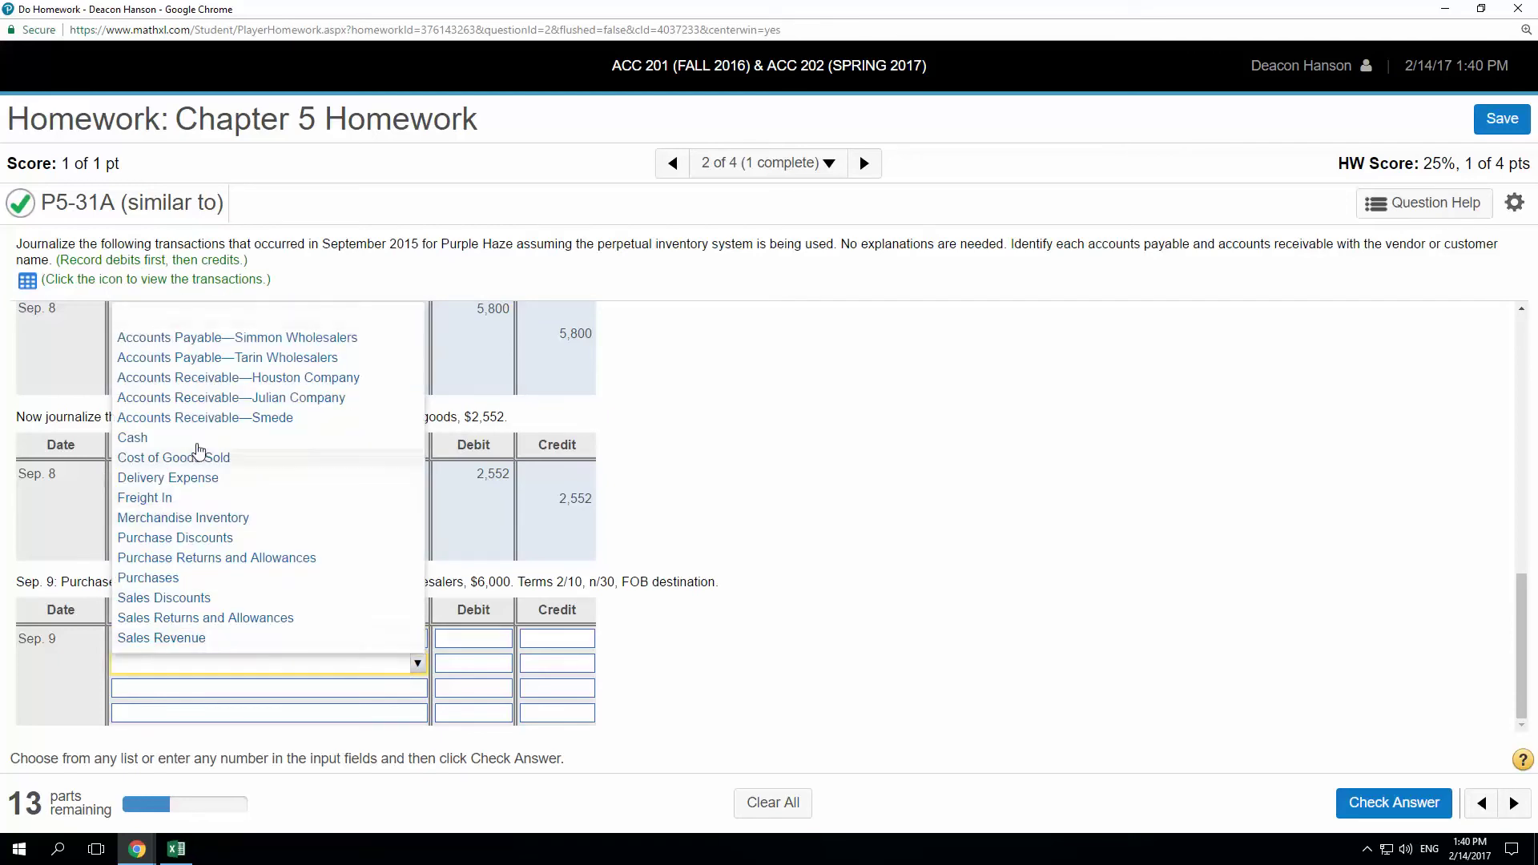
left_click(234, 358)
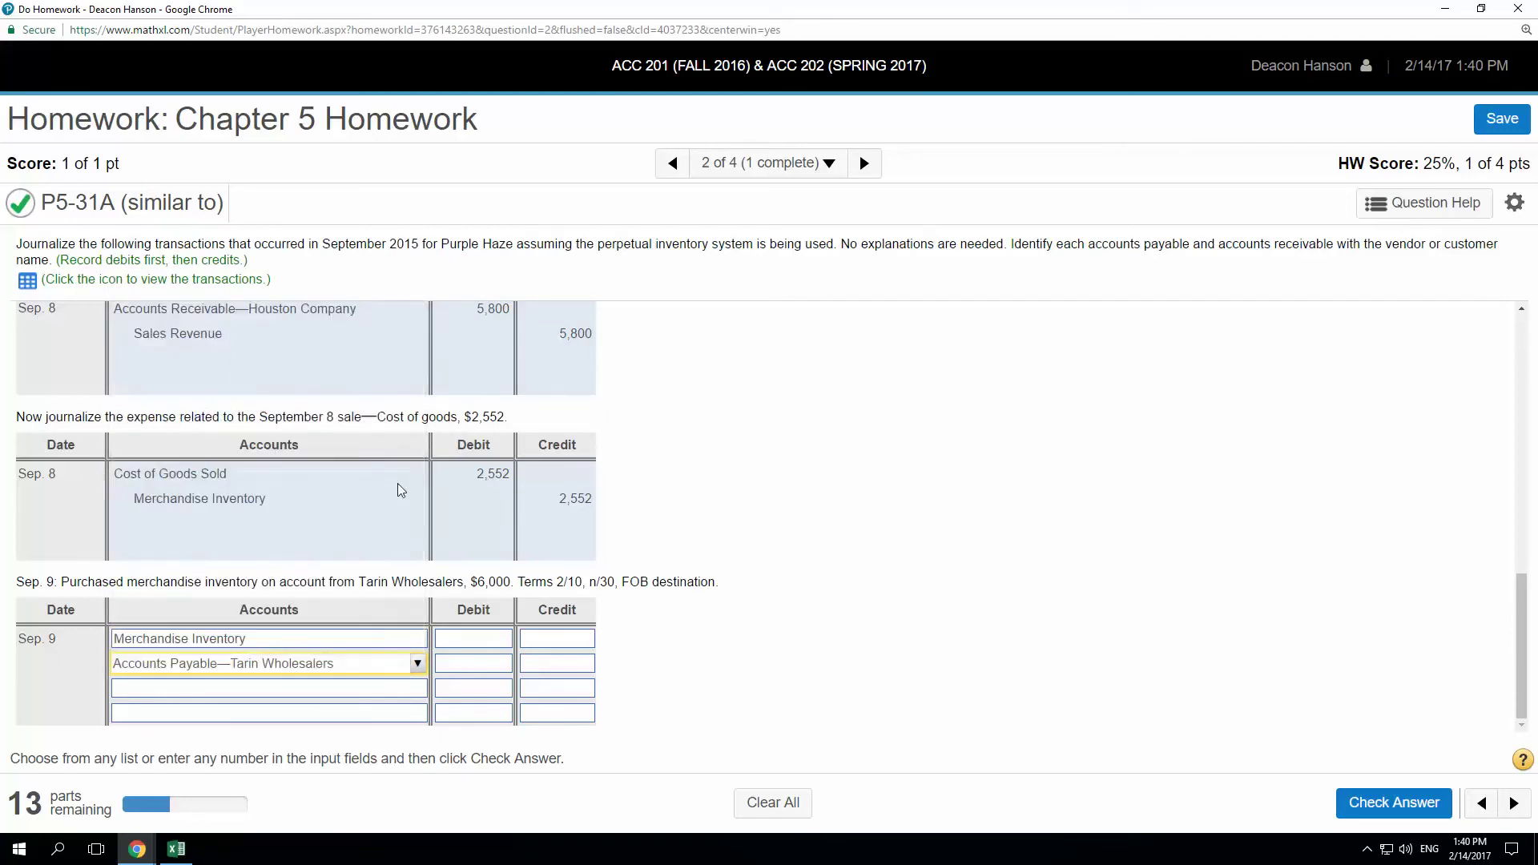
- Enter a 6000 debit for Merchandise Inventory and a 6000 credit for the Tarin Wholesalers payable, and check the Sep. 9 answer
left_click(477, 638)
type("6000")
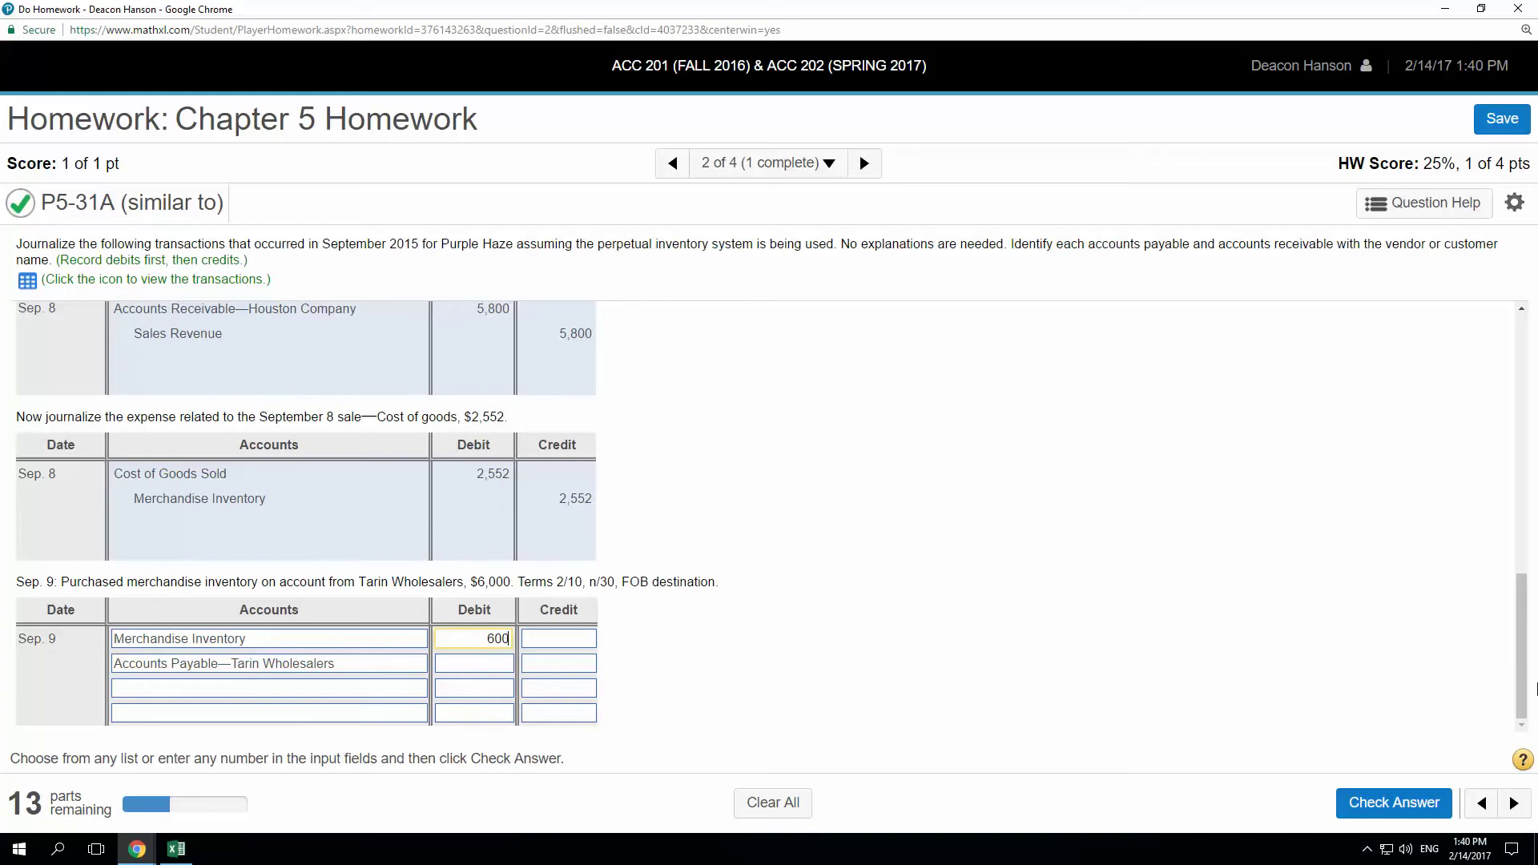
left_click(585, 664)
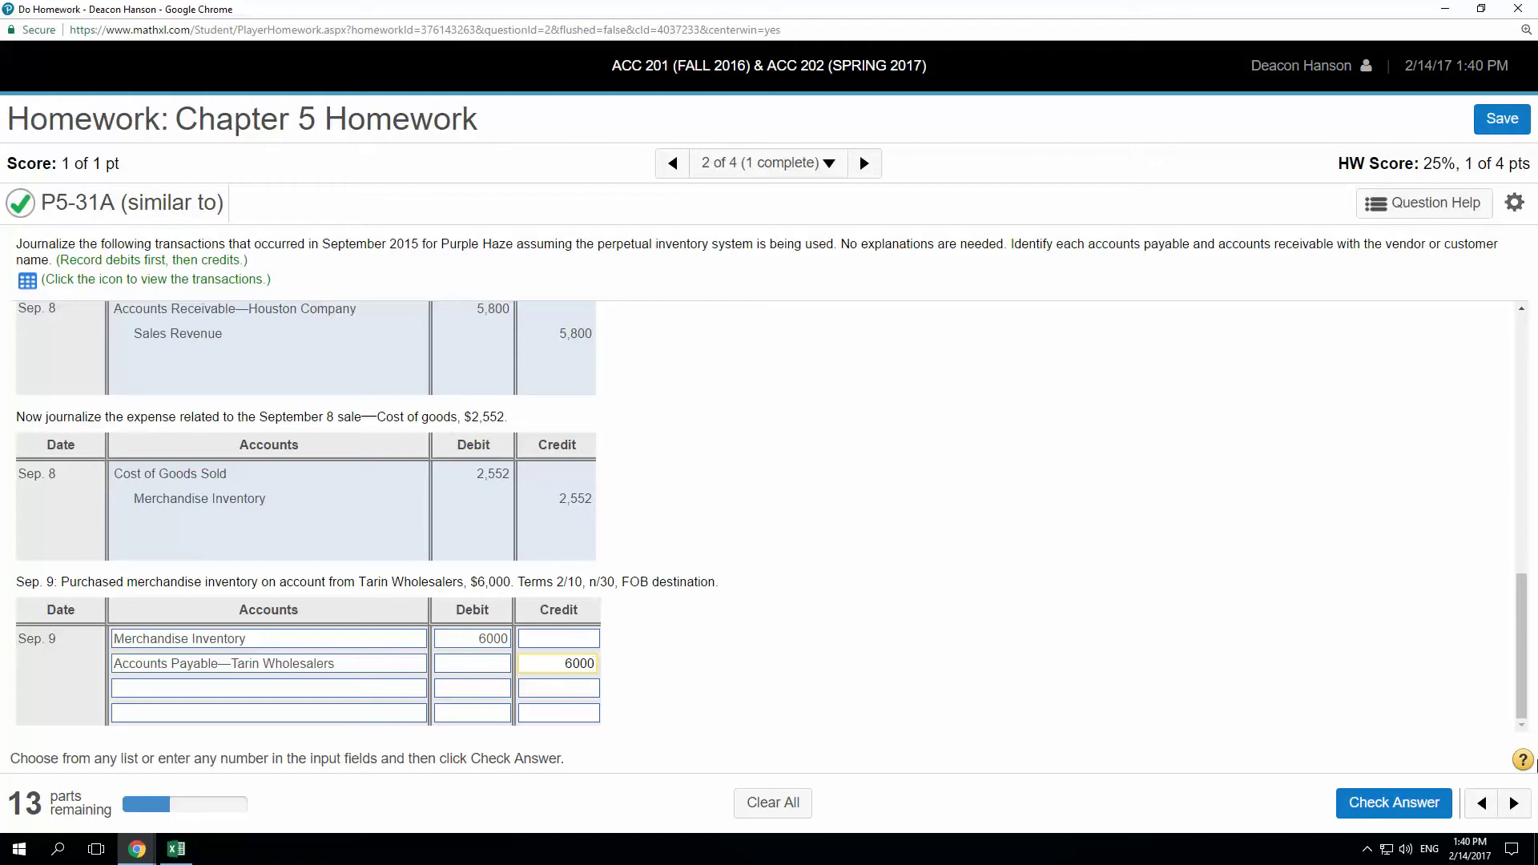
left_click(1398, 802)
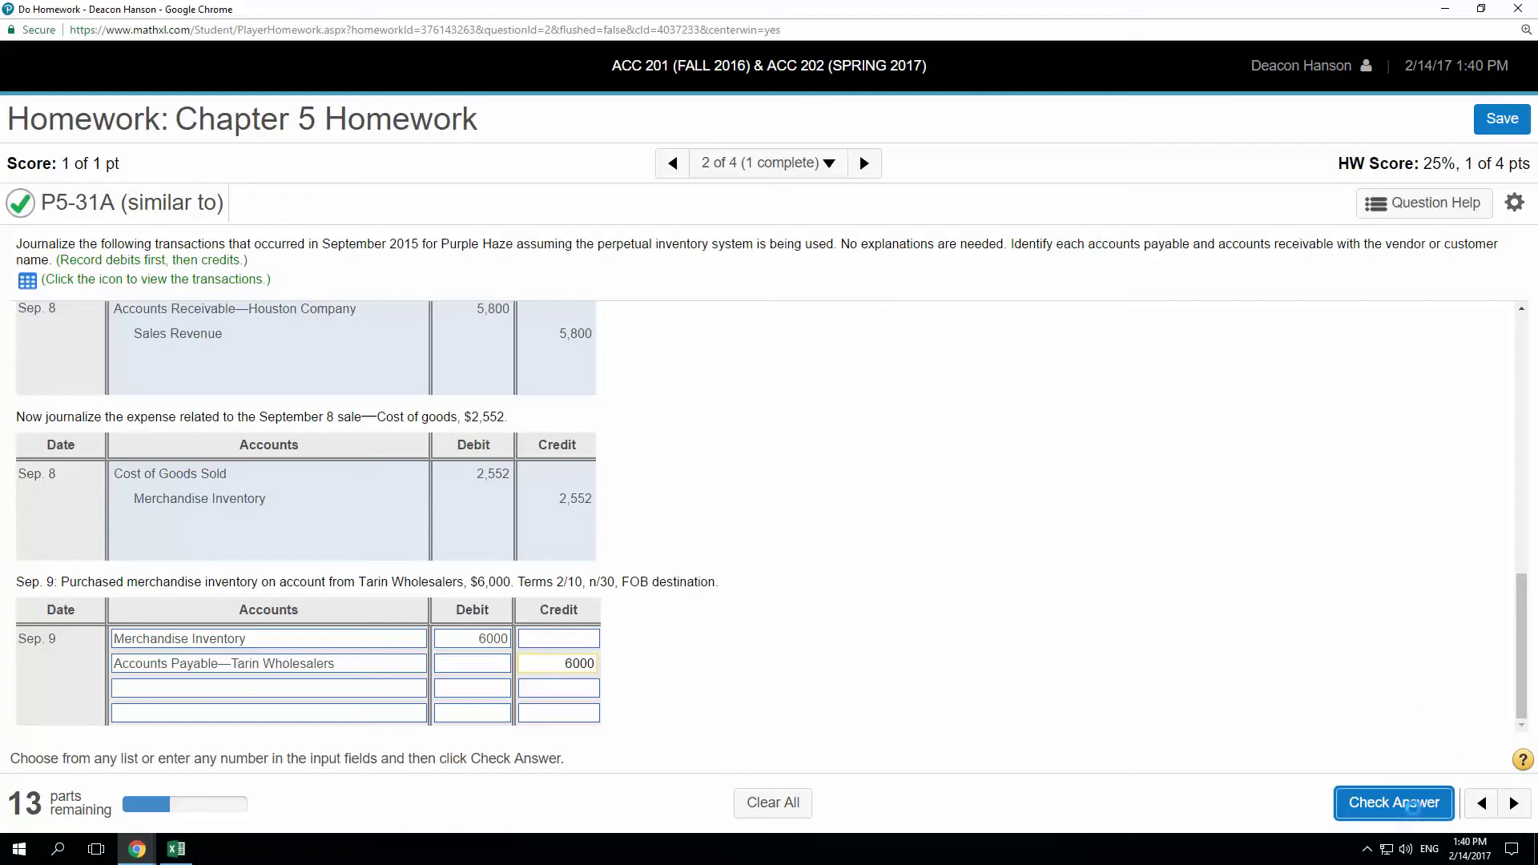
left_click(769, 534)
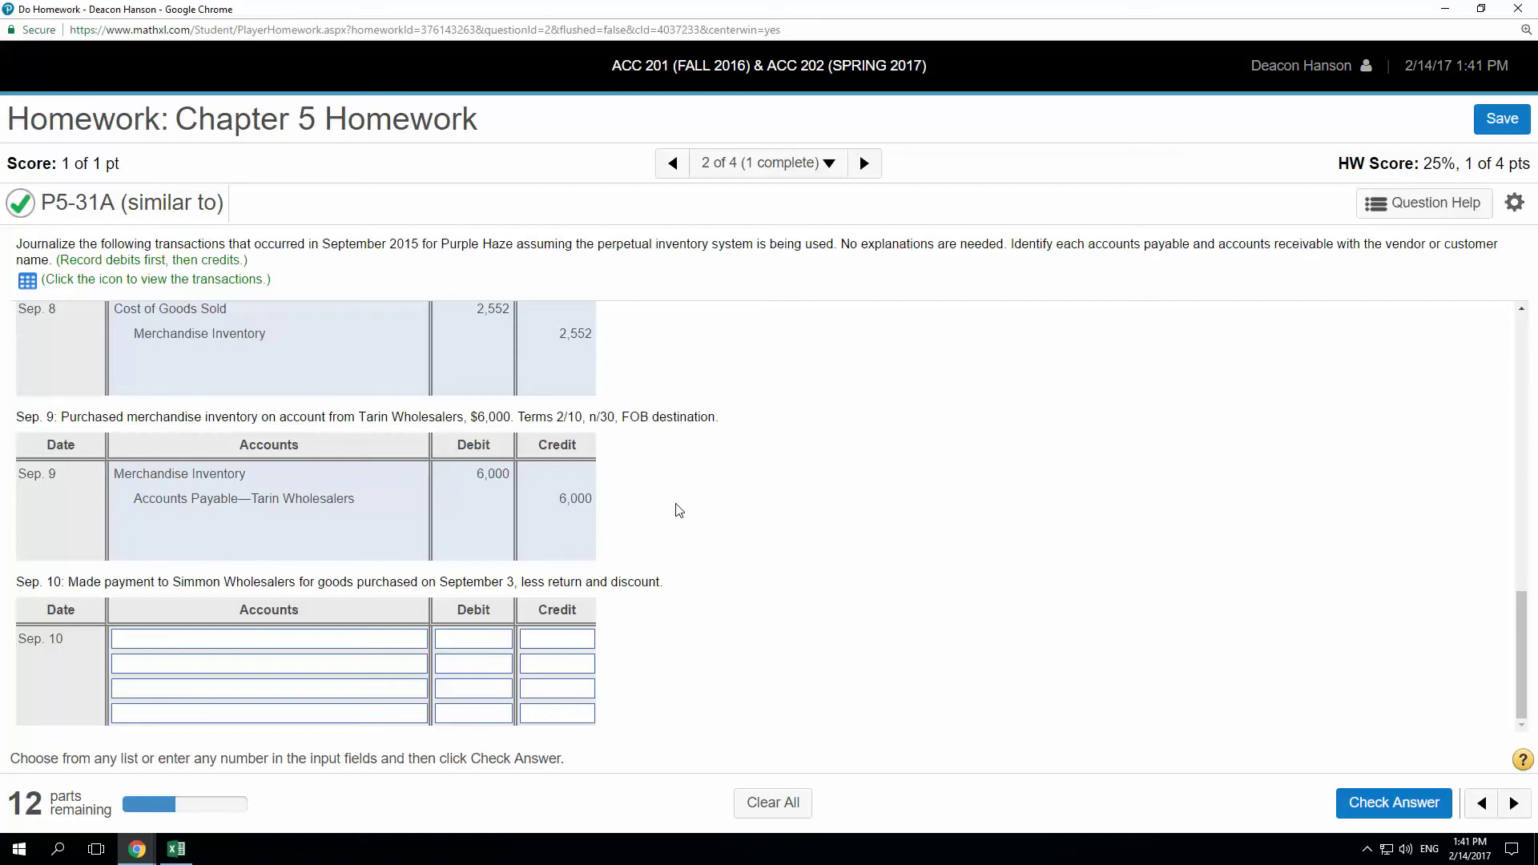
- Review the Sep. 3 Simmon Wholesalers purchase amount and discount terms and the Sep. 6 return for the Sep. 10 payment
scroll(735, 569, "up", 10)
scroll(735, 570, "up", 1)
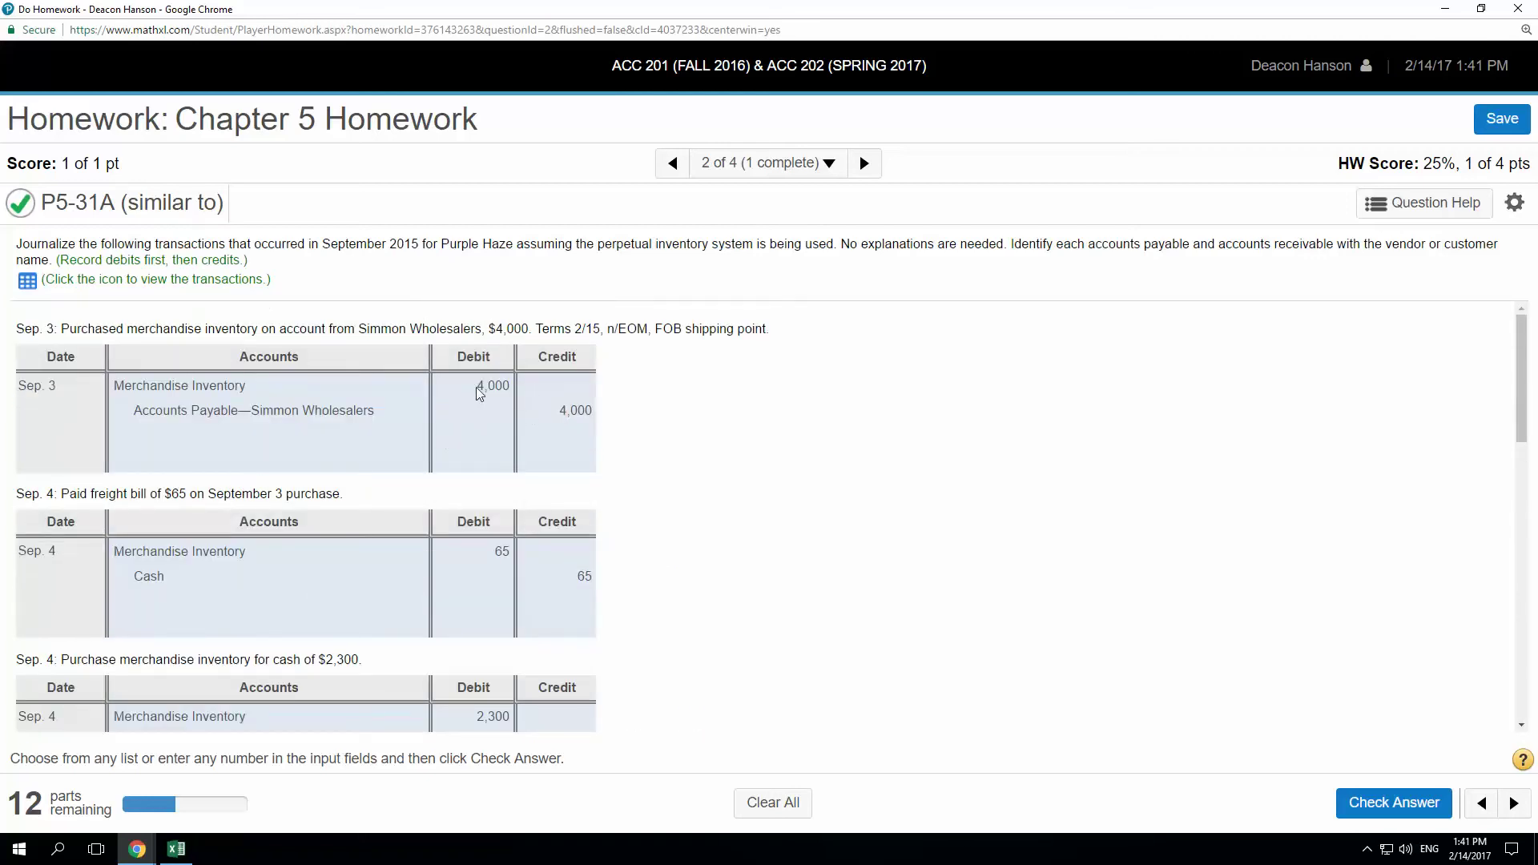
left_click_drag(475, 387, 510, 387)
left_click_drag(574, 333, 606, 335)
left_click(641, 452)
left_click_drag(128, 412, 604, 410)
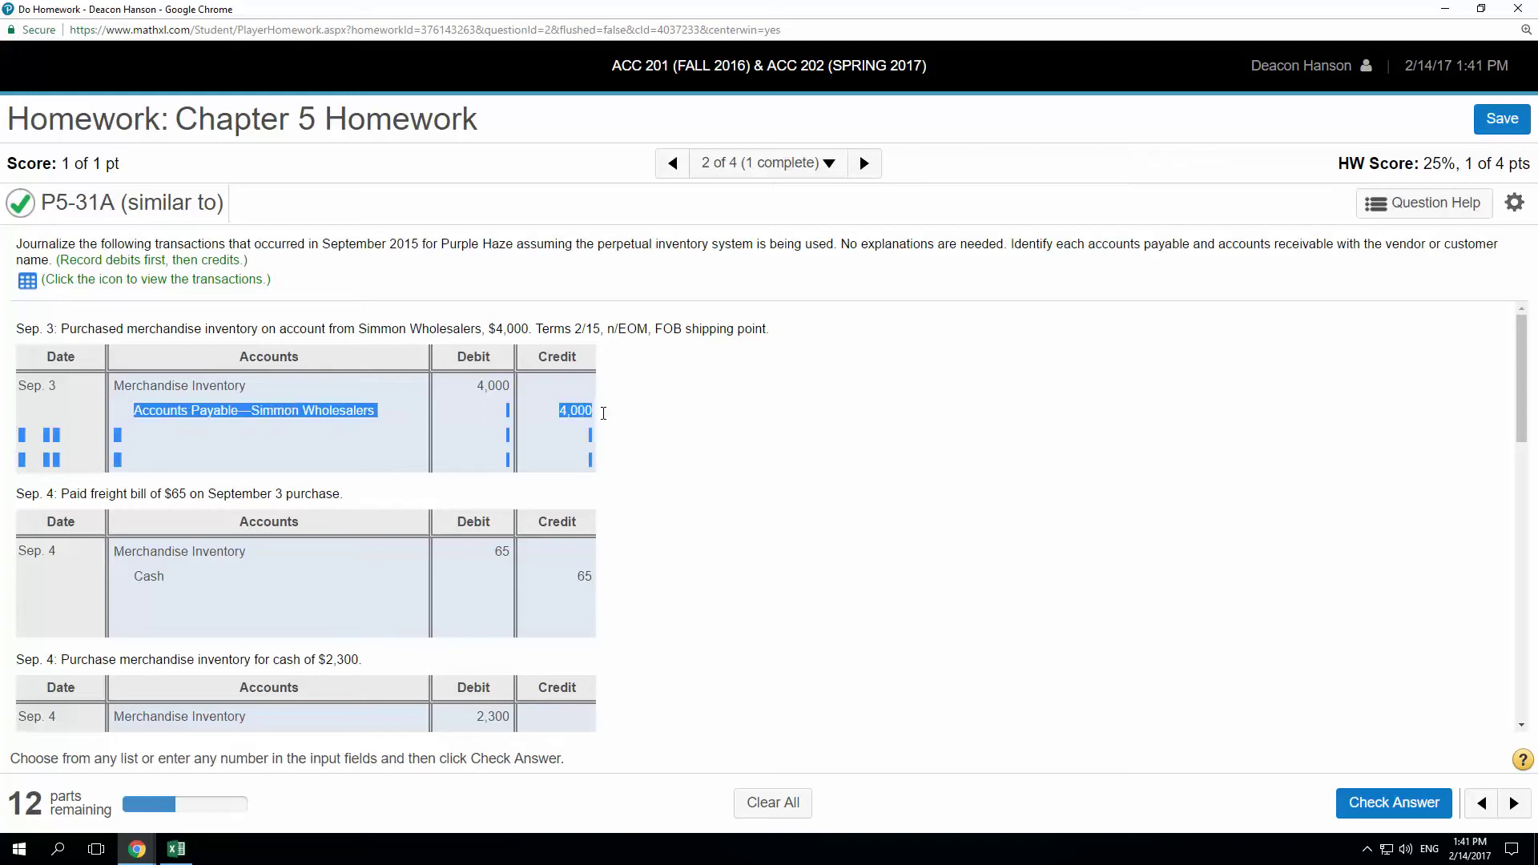
scroll(818, 522, "down", 1)
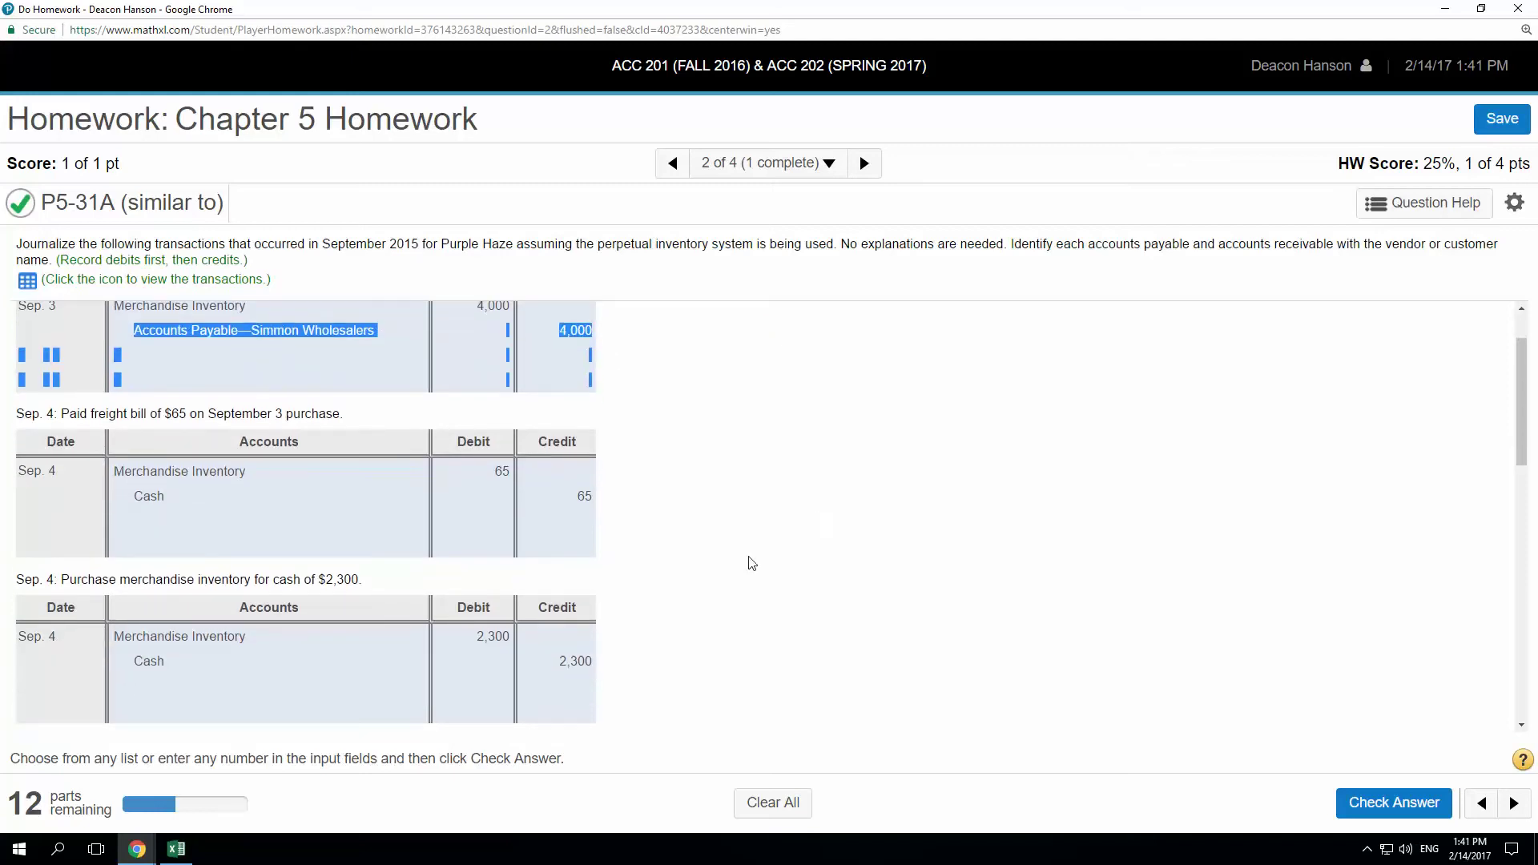
scroll(316, 681, "down", 2)
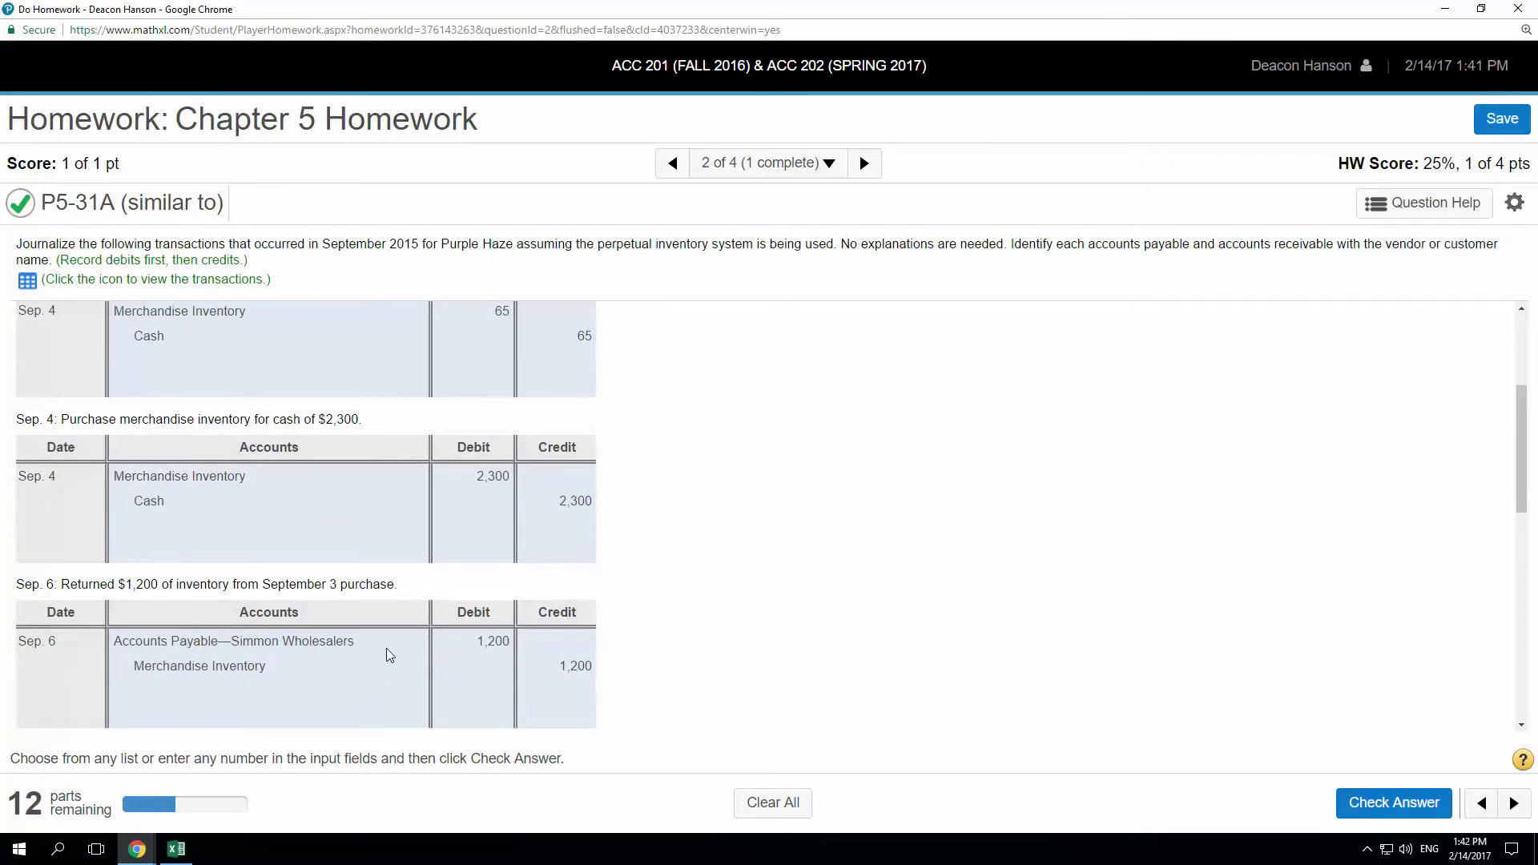
- Return to the Sep. 3 Simmon Wholesalers entry for reference, switch to Excel, and add a new blank sheet
scroll(323, 647, "up", 3)
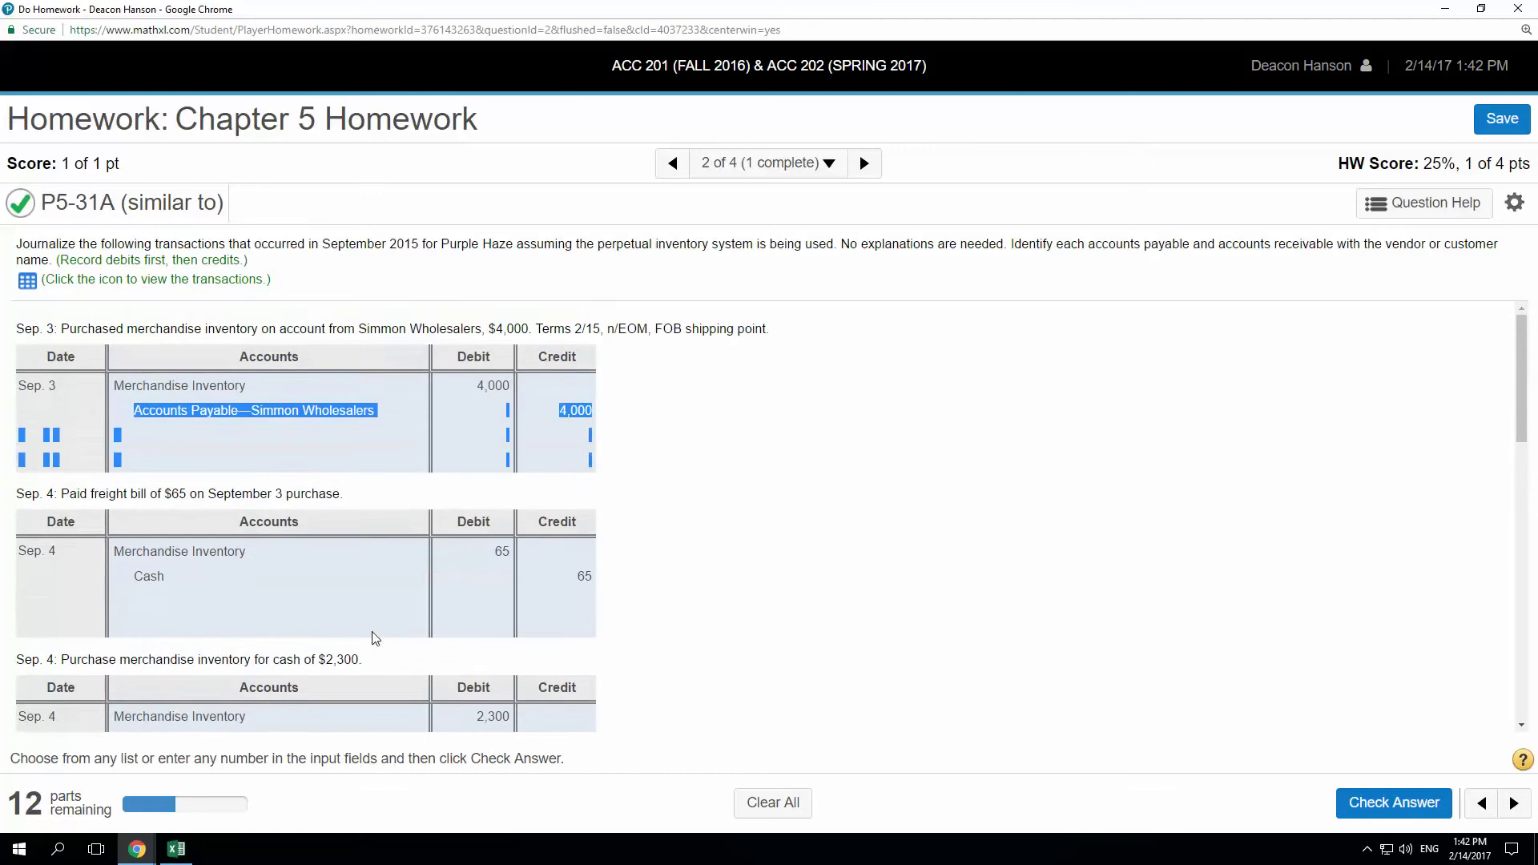
left_click(922, 424)
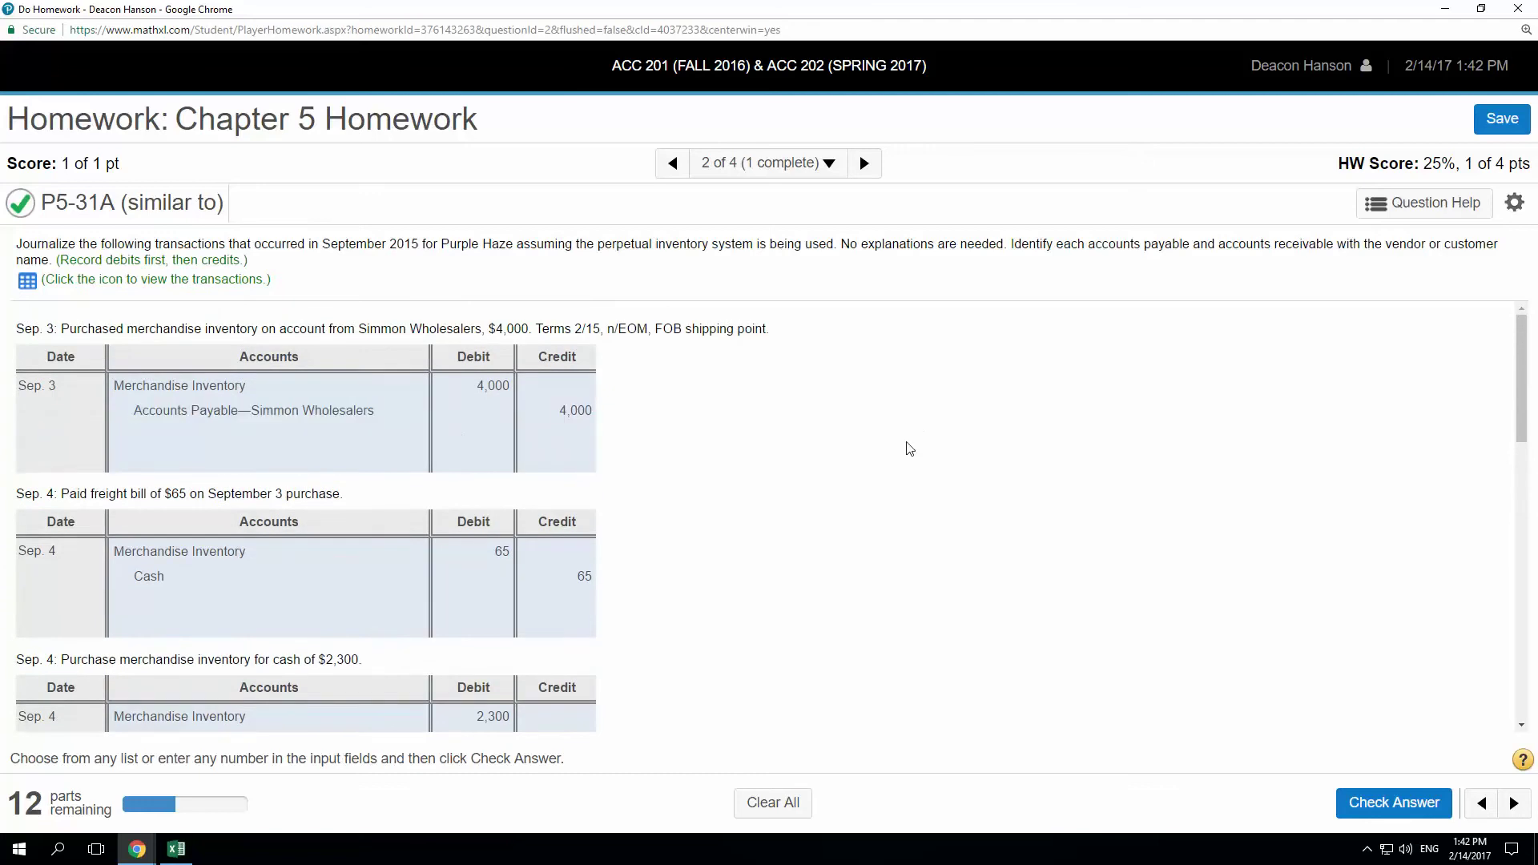
left_click(176, 849)
scroll(733, 719, "down", 5)
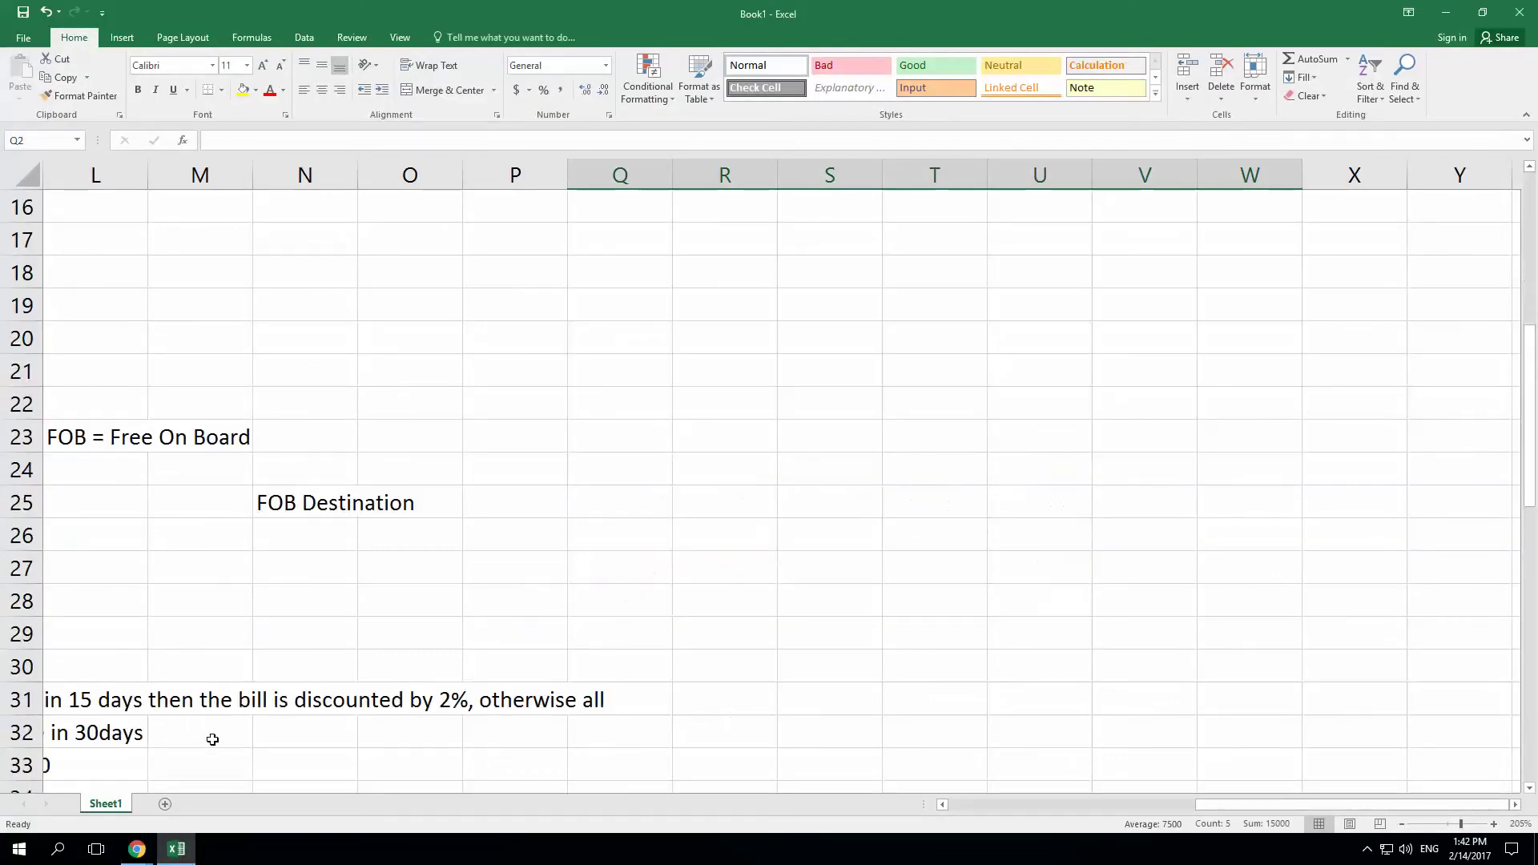
left_click(165, 804)
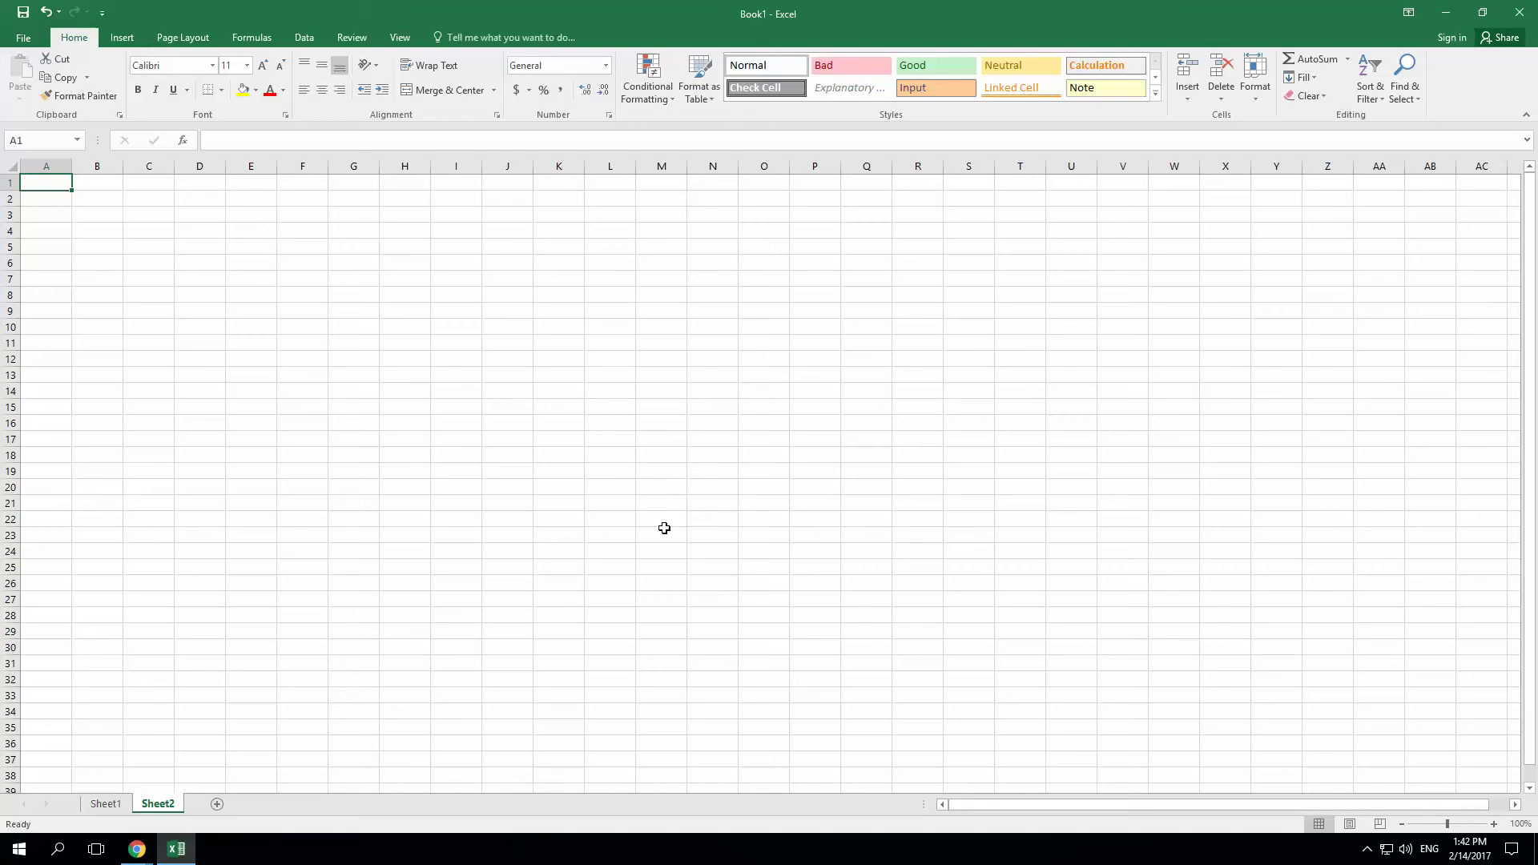
- Draw an empty T-account with a thick bottom border under I8:J8 and a left border along J9:J12
scroll(663, 525, "up", 3)
left_click_drag(673, 353, 718, 354)
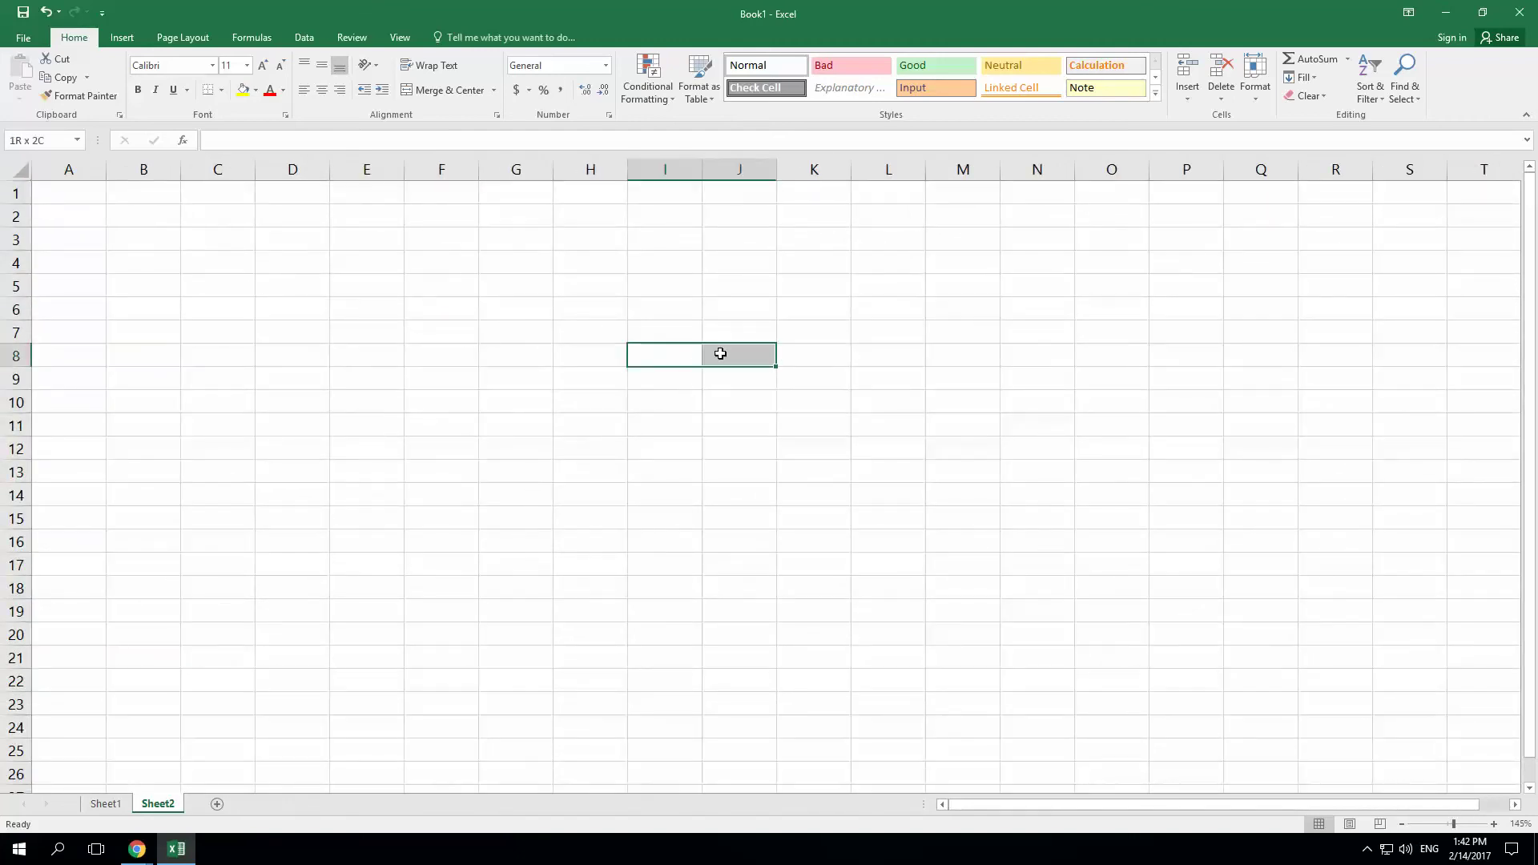
left_click(223, 89)
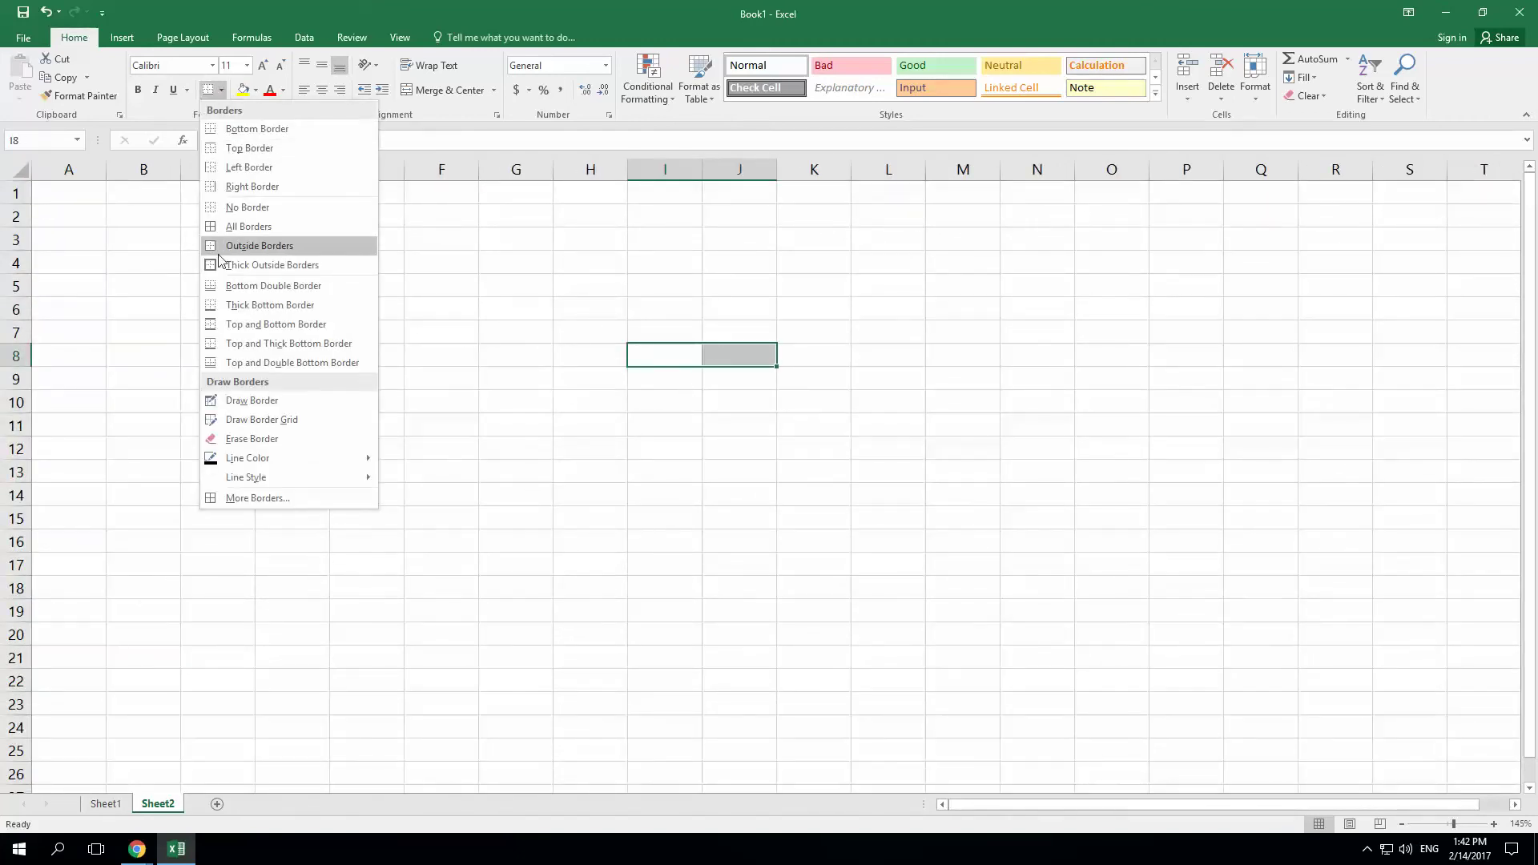
left_click(252, 326)
left_click(816, 425)
left_click_drag(729, 378, 728, 440)
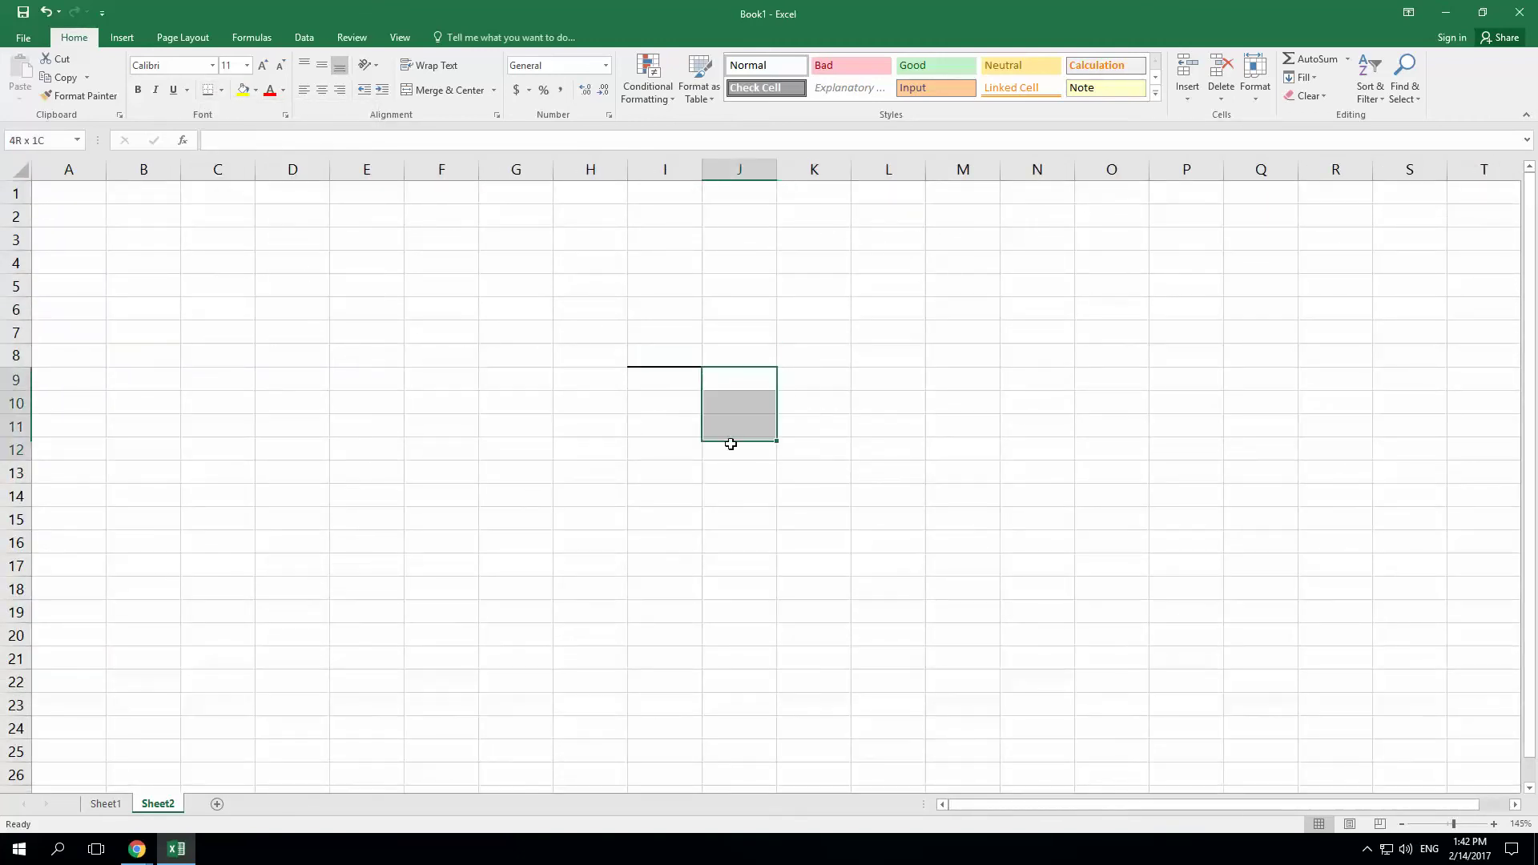
left_click(222, 90)
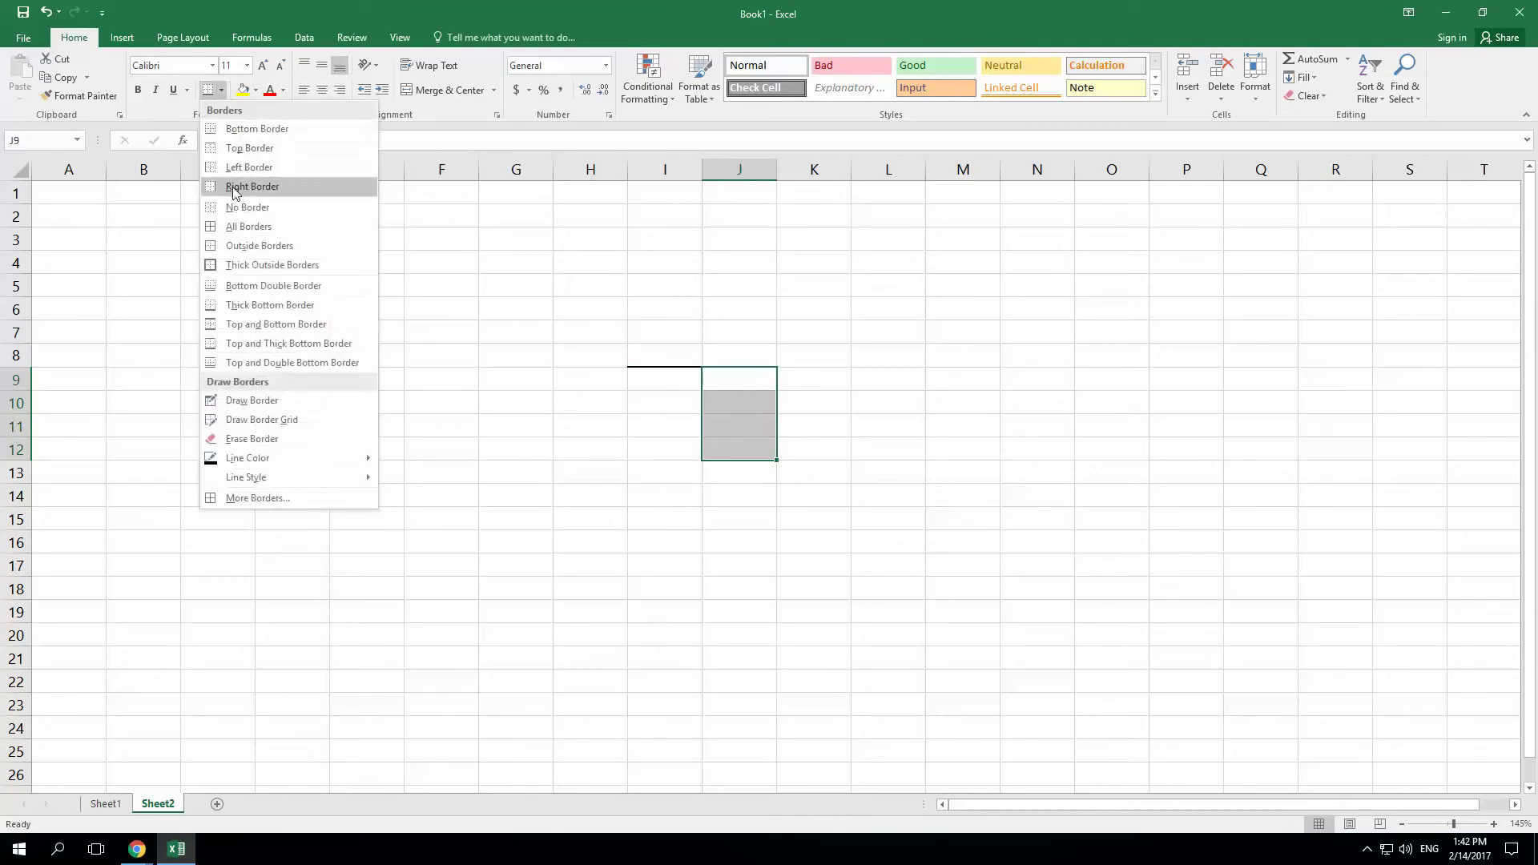
left_click(214, 173)
left_click(653, 288)
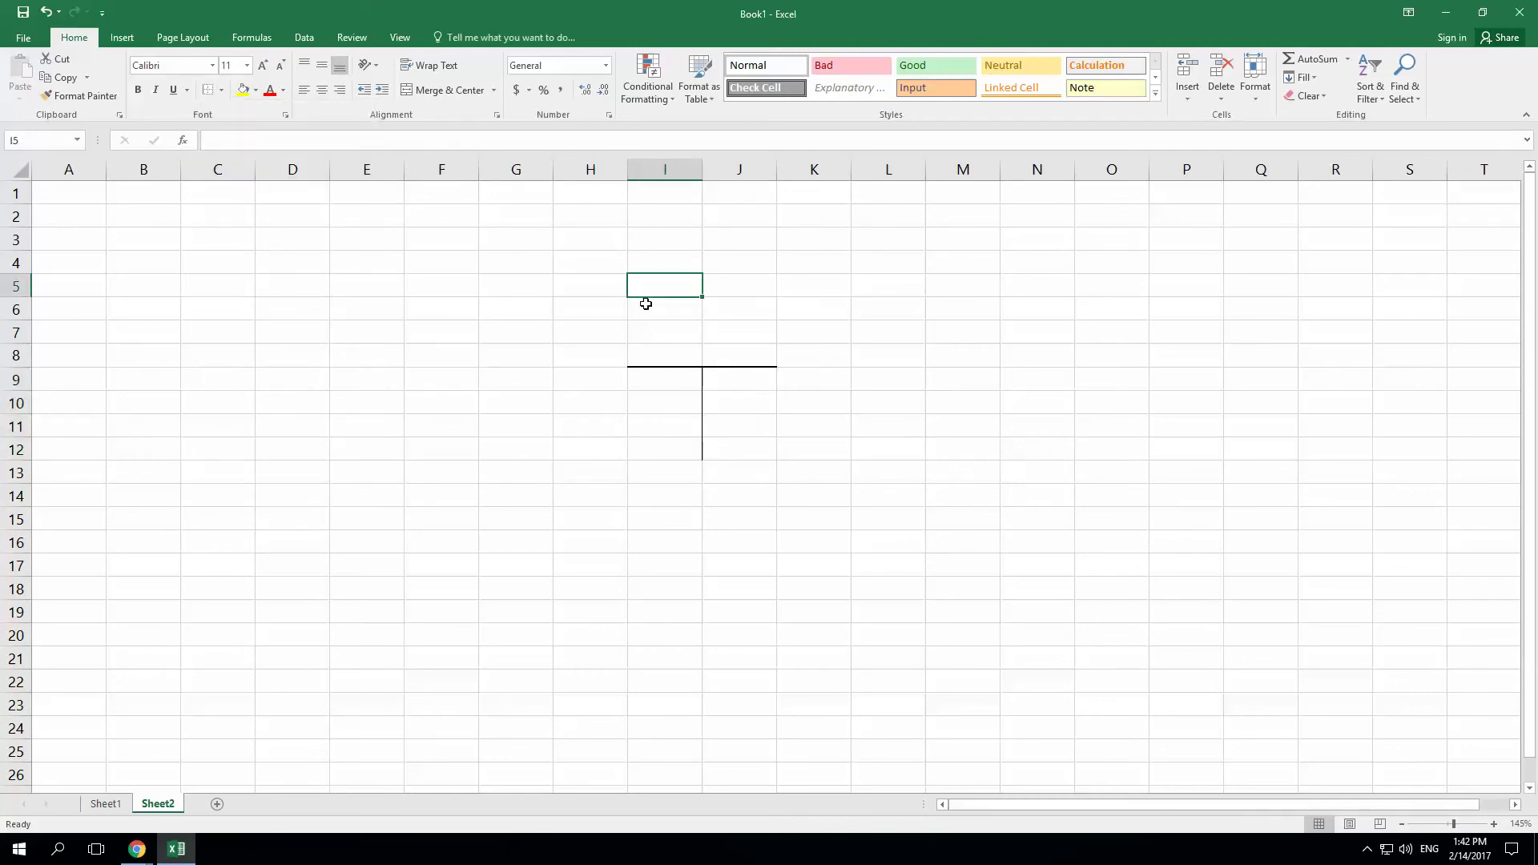
- Title the T-account "Accounts Payable Simmon" in cell I8
left_click(663, 352)
type("Accont")
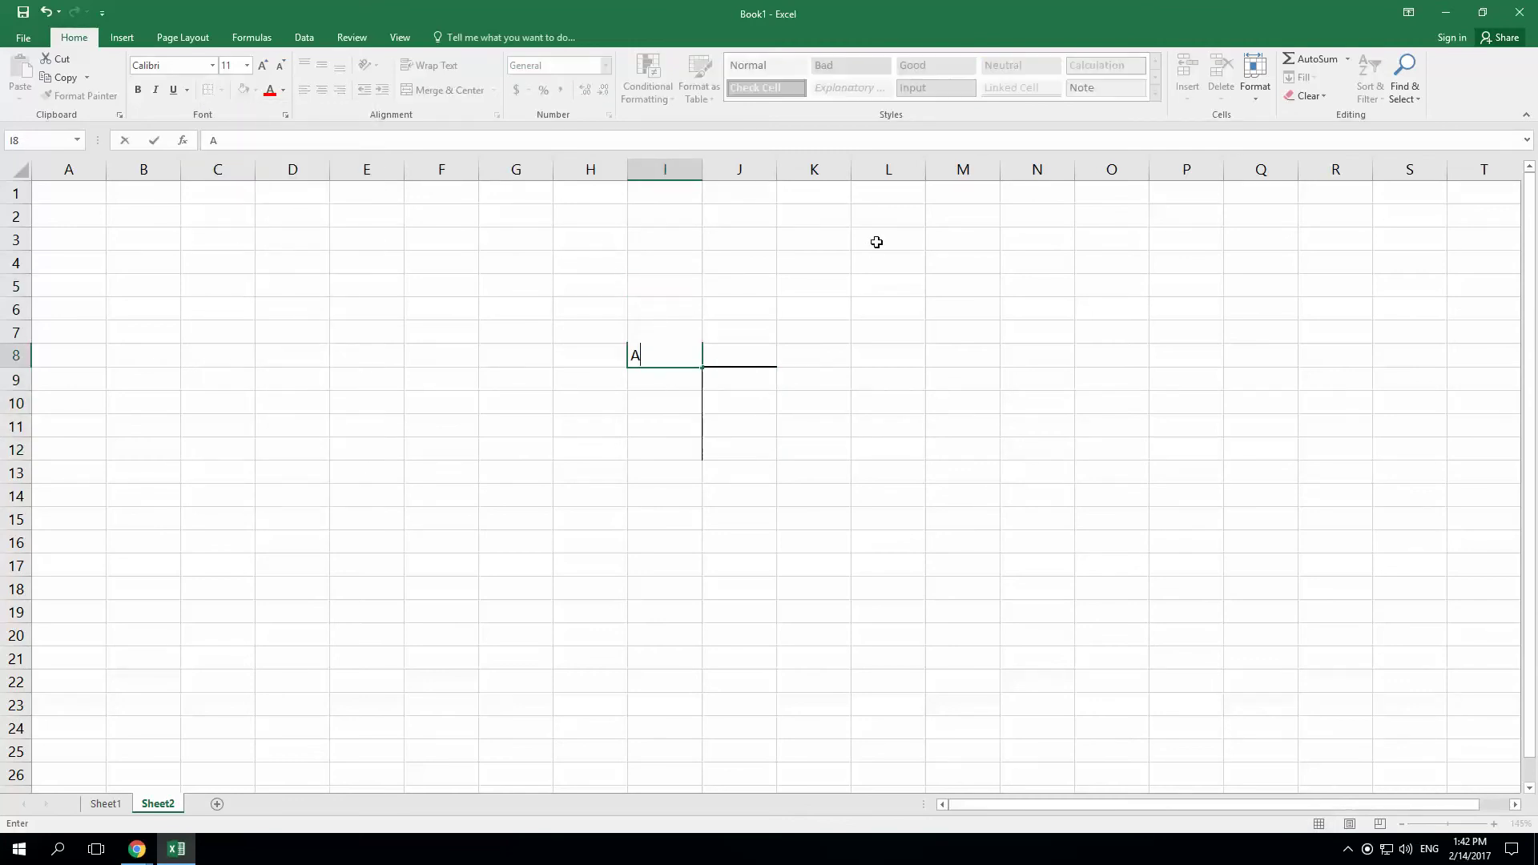
key("BackSpace")
key("BackSpace")
type("unts Payable")
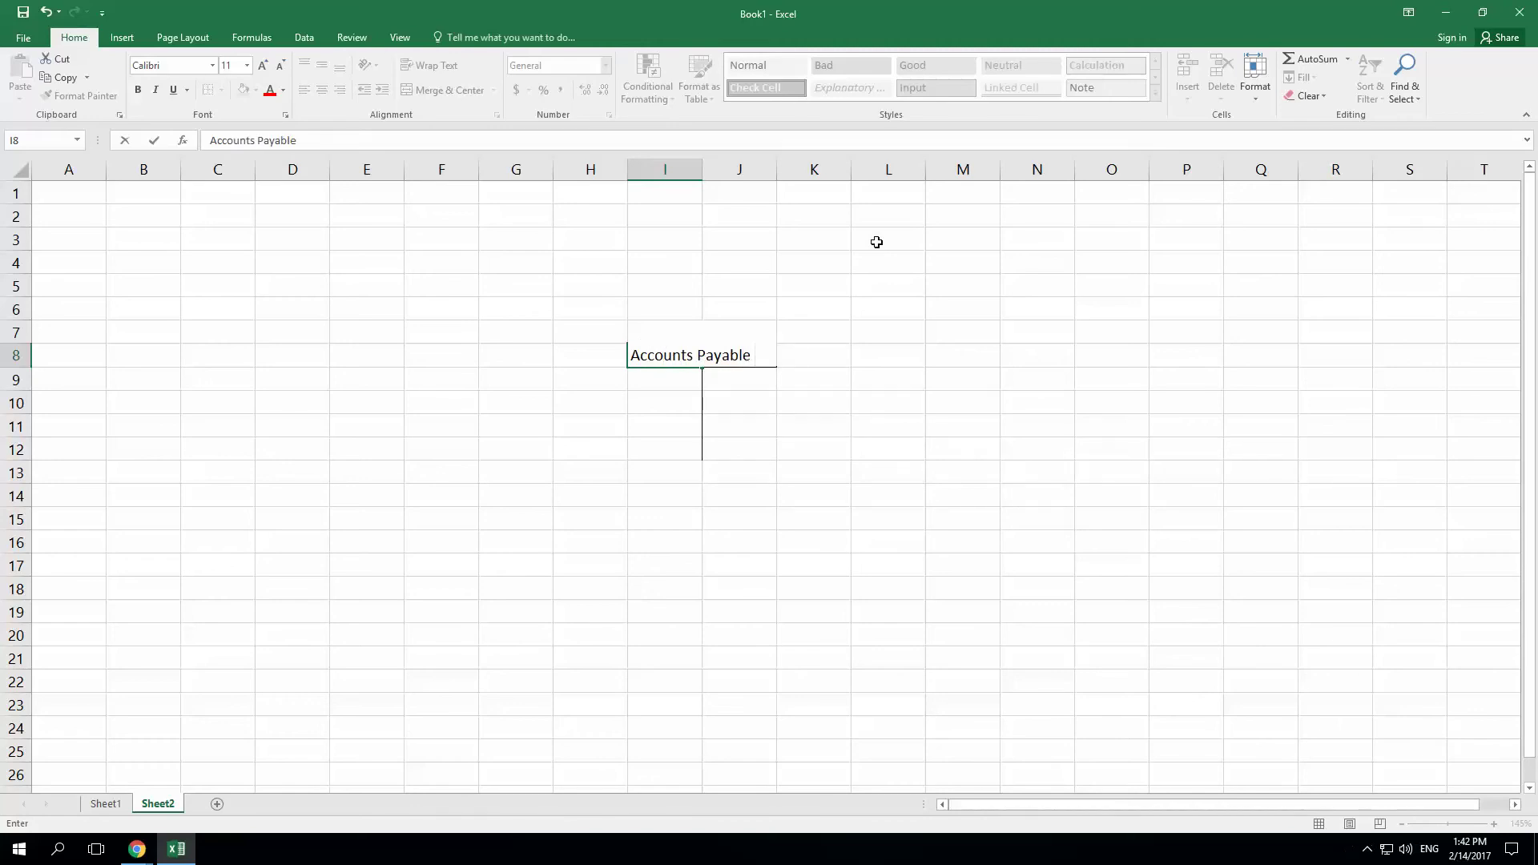
type(" Simmon")
key("ctrl+Return")
key("Return")
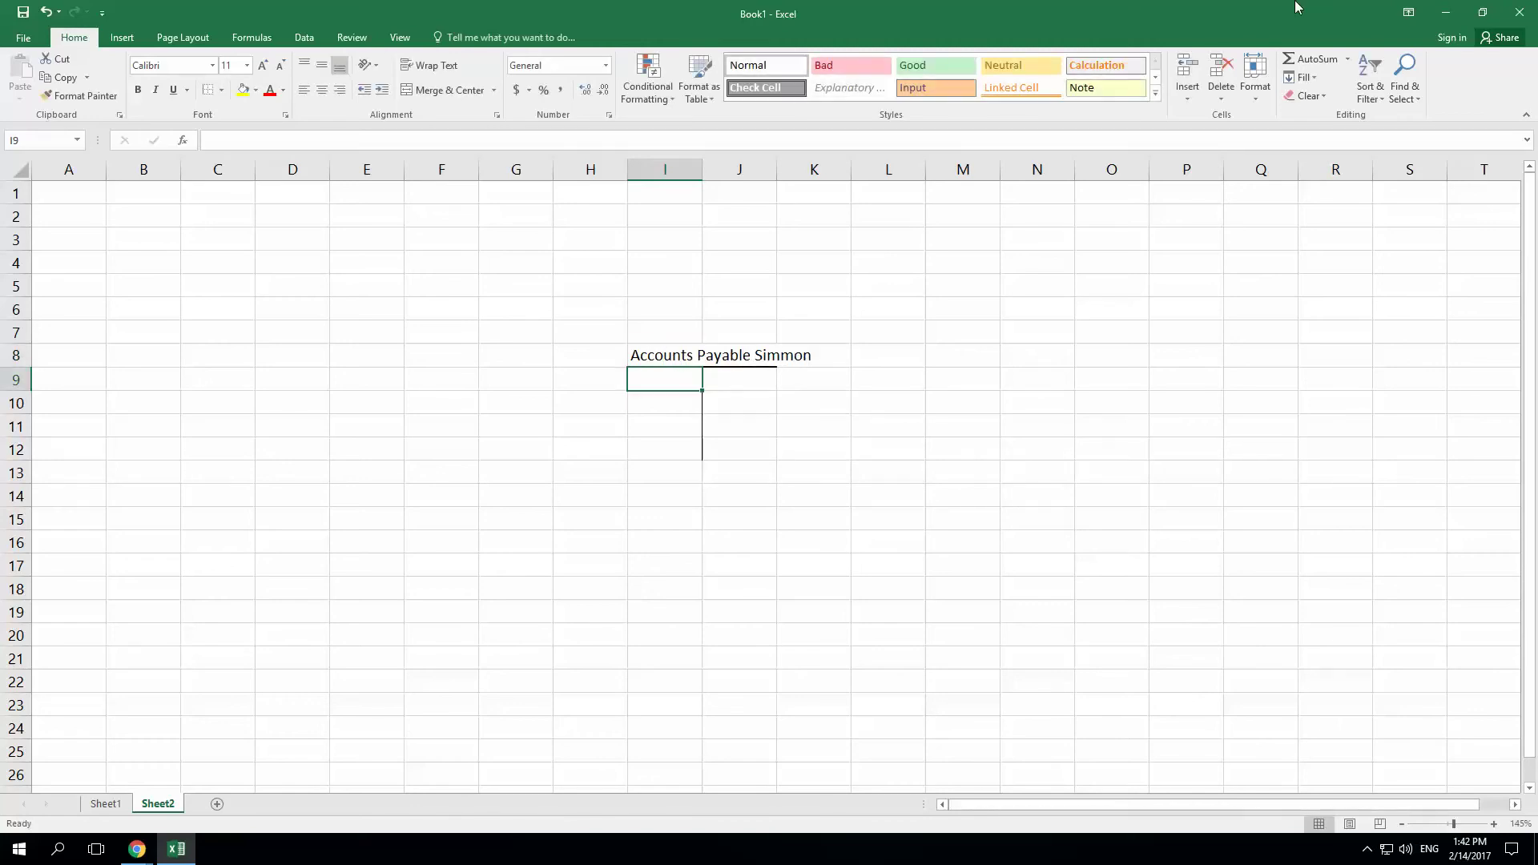
- Reduce the spreadsheet window so the homework page shows beside it, and bring the T-account into view
left_click(1483, 12)
left_click(1245, 543)
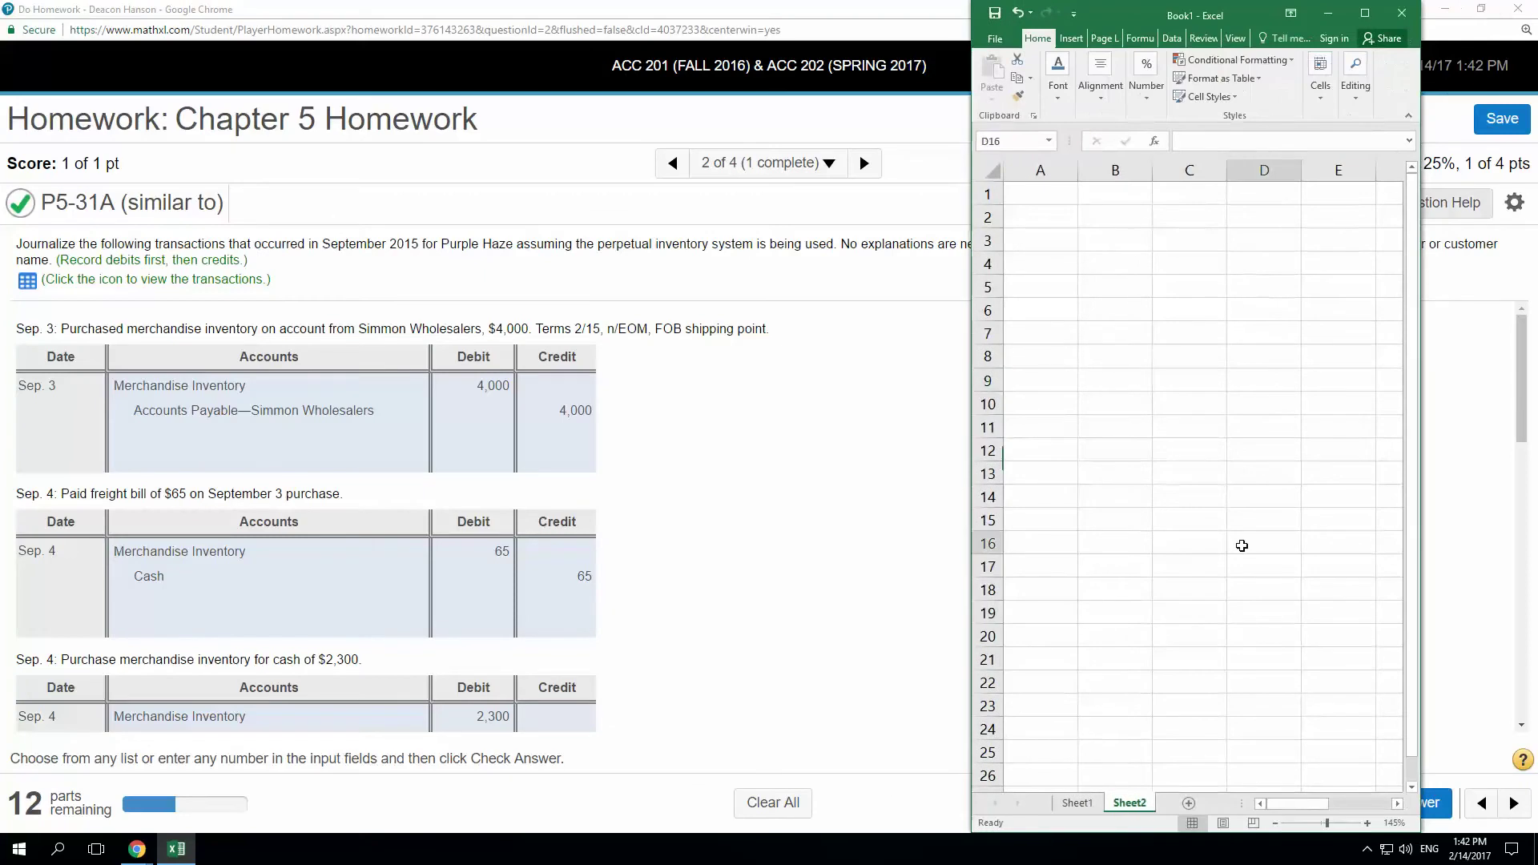
left_click(1398, 806)
left_click(1398, 805)
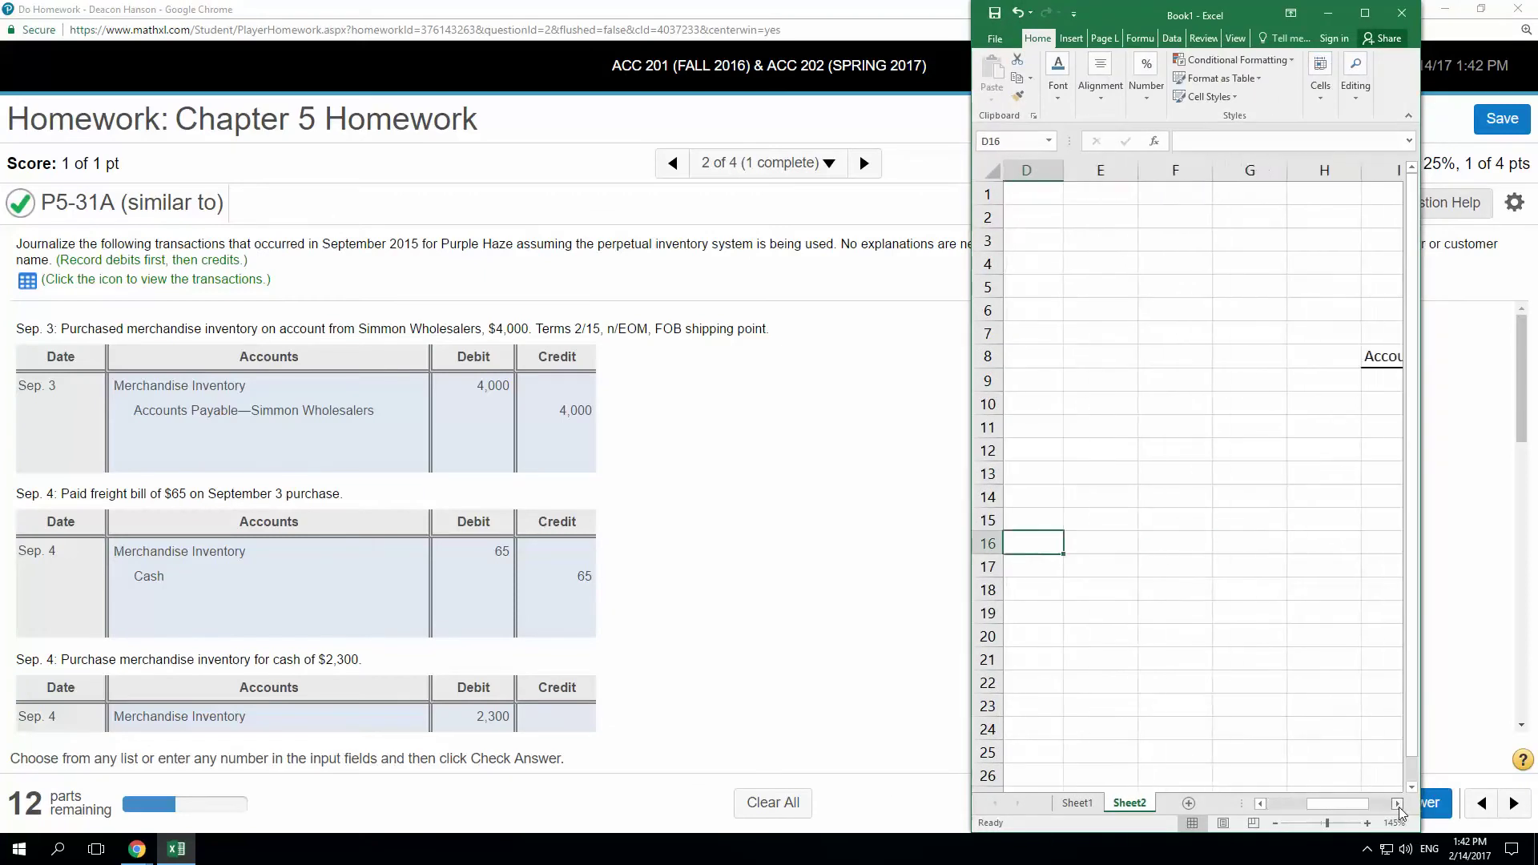
left_click(1398, 804)
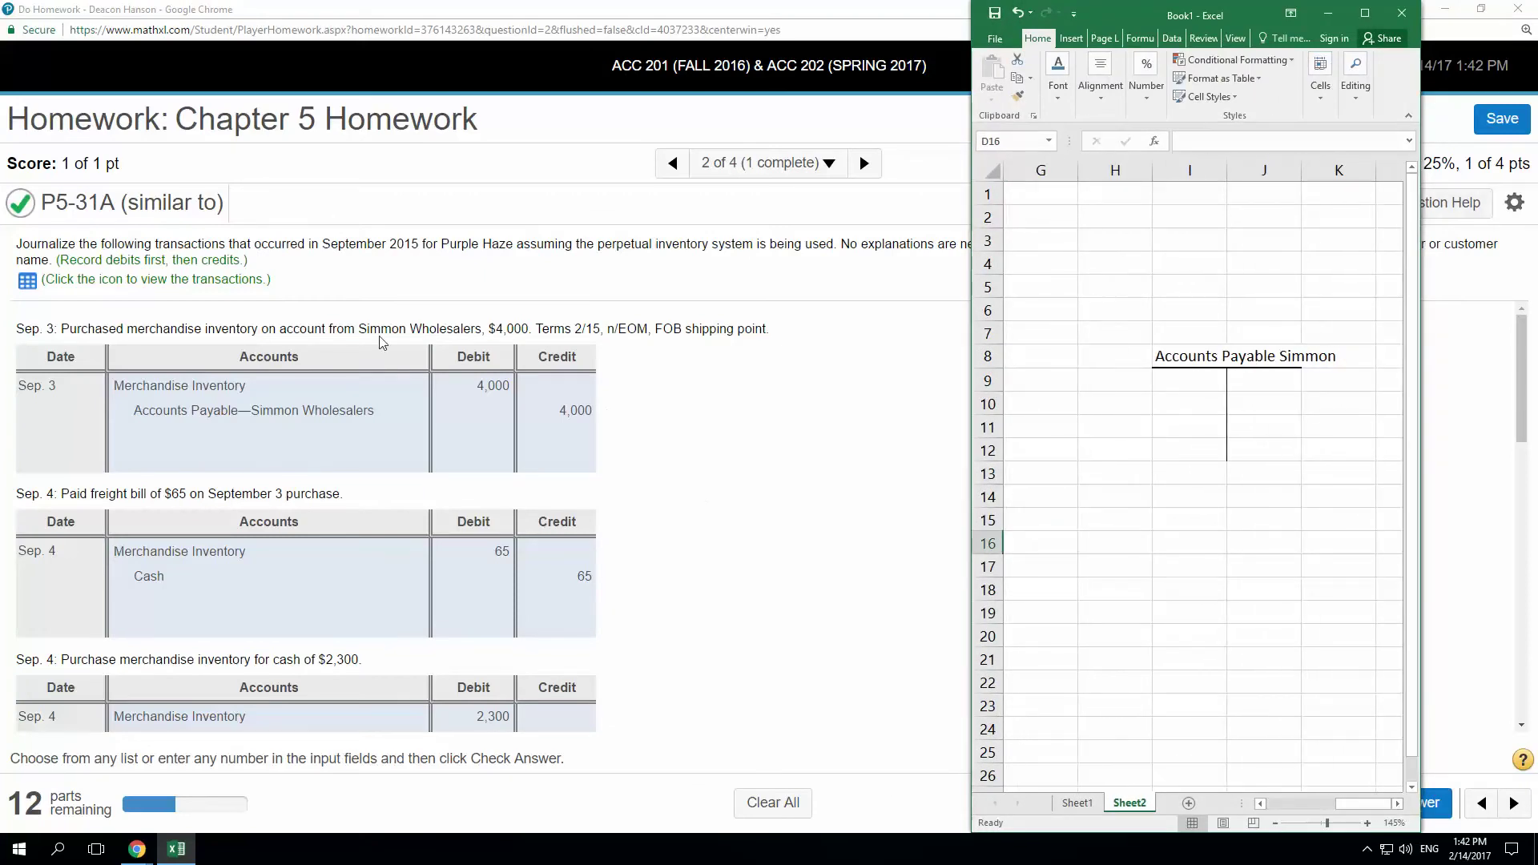
- Post the Sep. 3 purchase as a 4000 credit in J9 and date it 9/3 in K9
left_click(1279, 384)
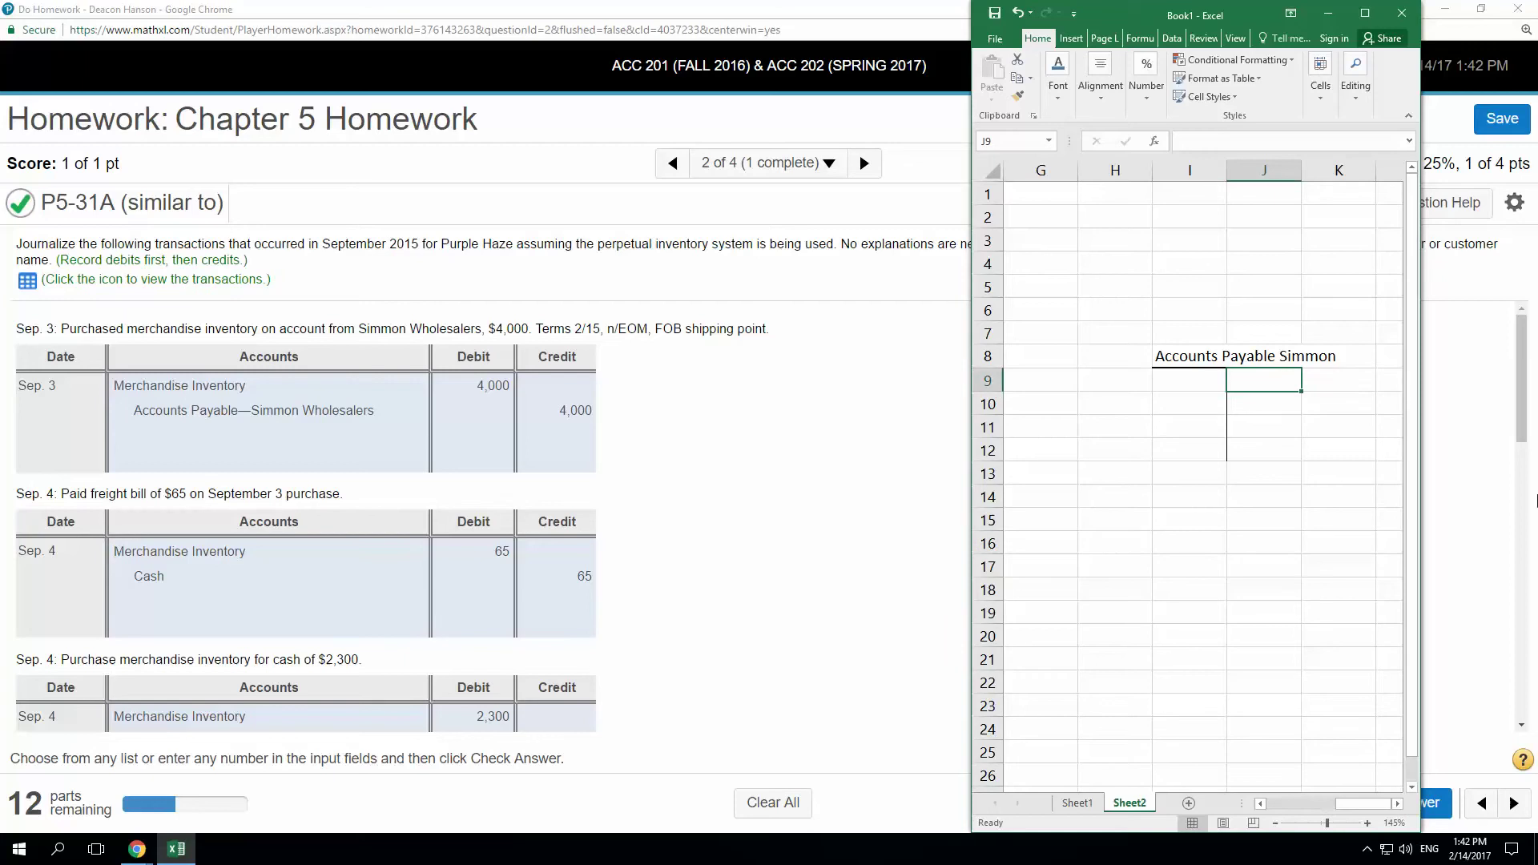
type("4000")
key("Tab")
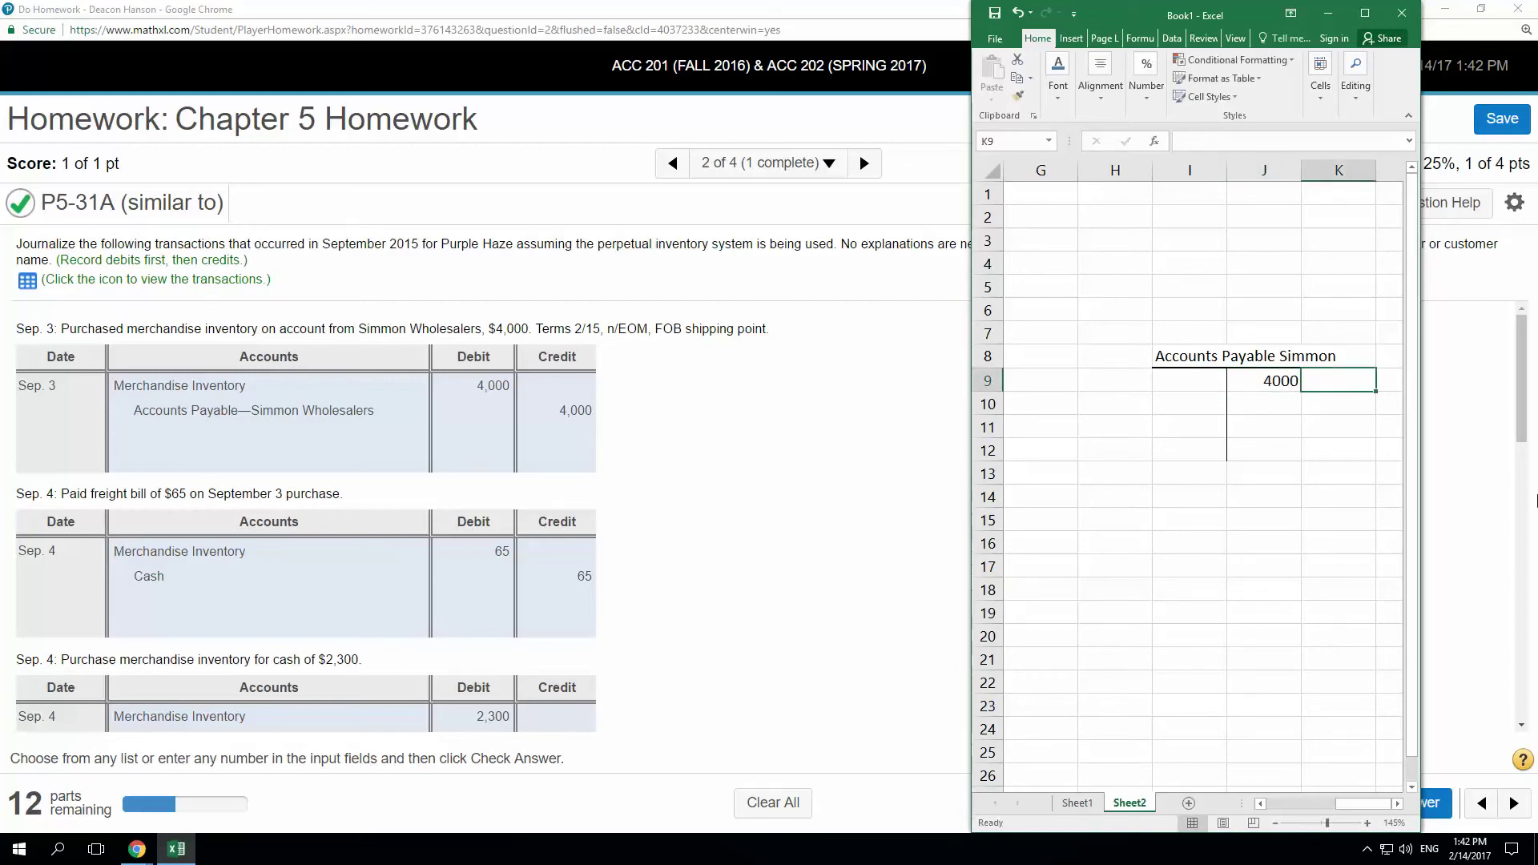
type("9/3")
key("Return")
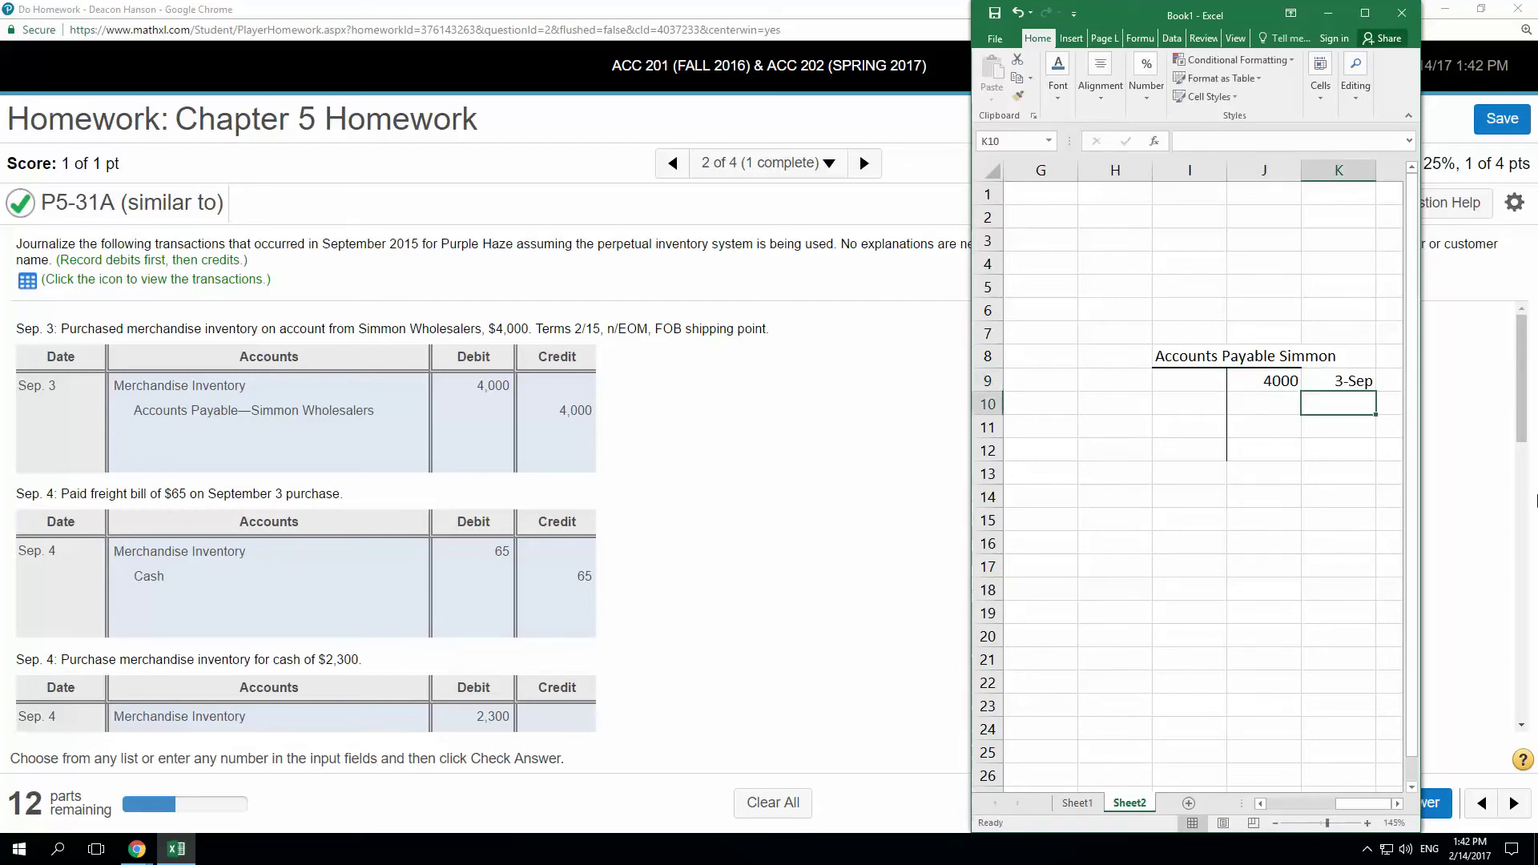
- Find the Sep. 6 return on the homework page and post it as a 1200 debit in cell I9
key("Left")
key("Left")
key("Left")
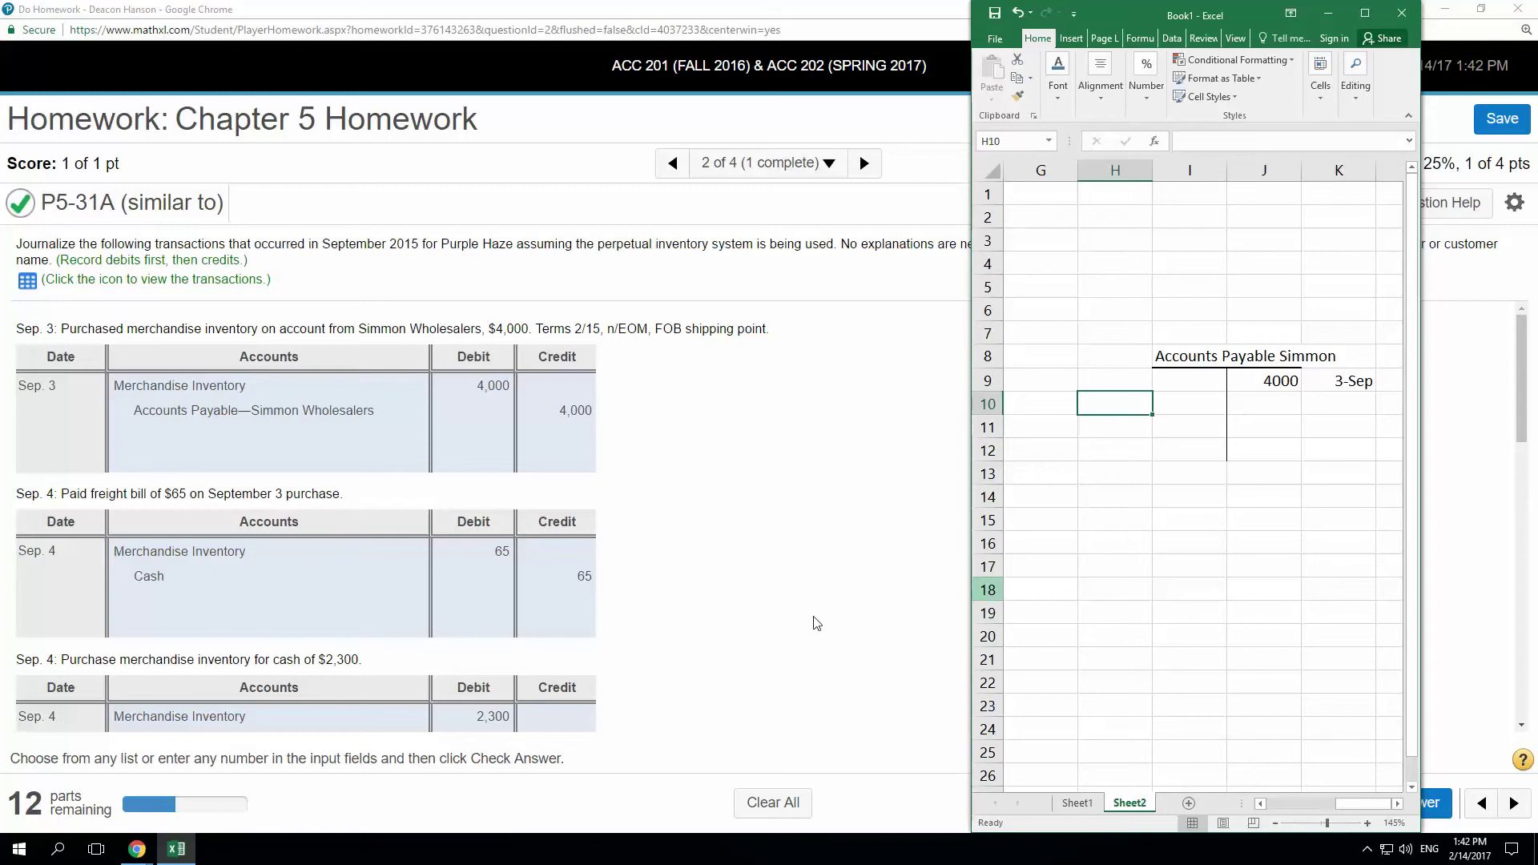
left_click_drag(1525, 425, 1528, 537)
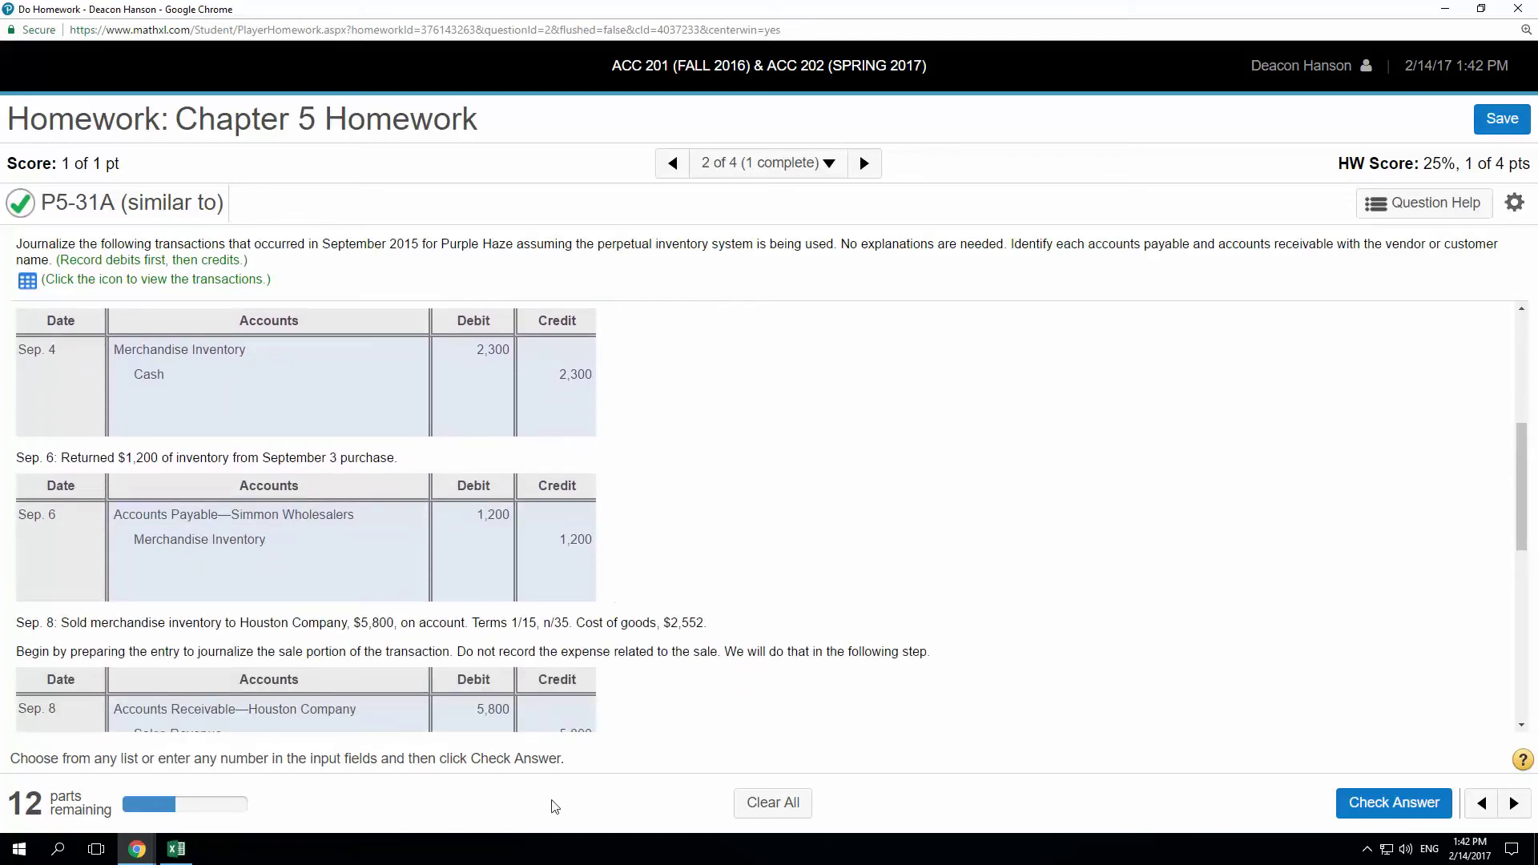
left_click(178, 850)
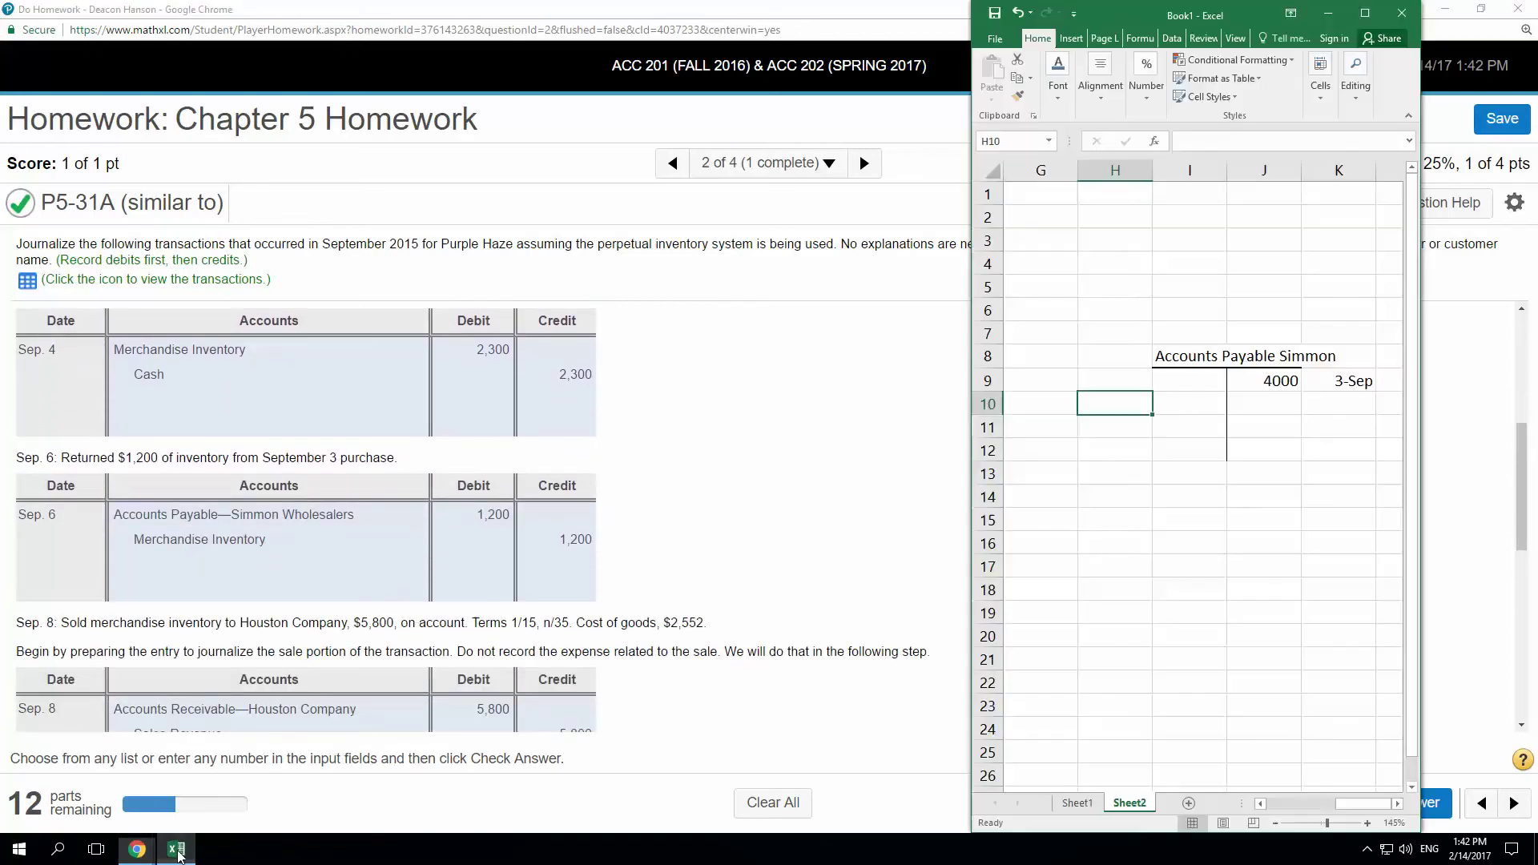
left_click(1192, 383)
type("1200")
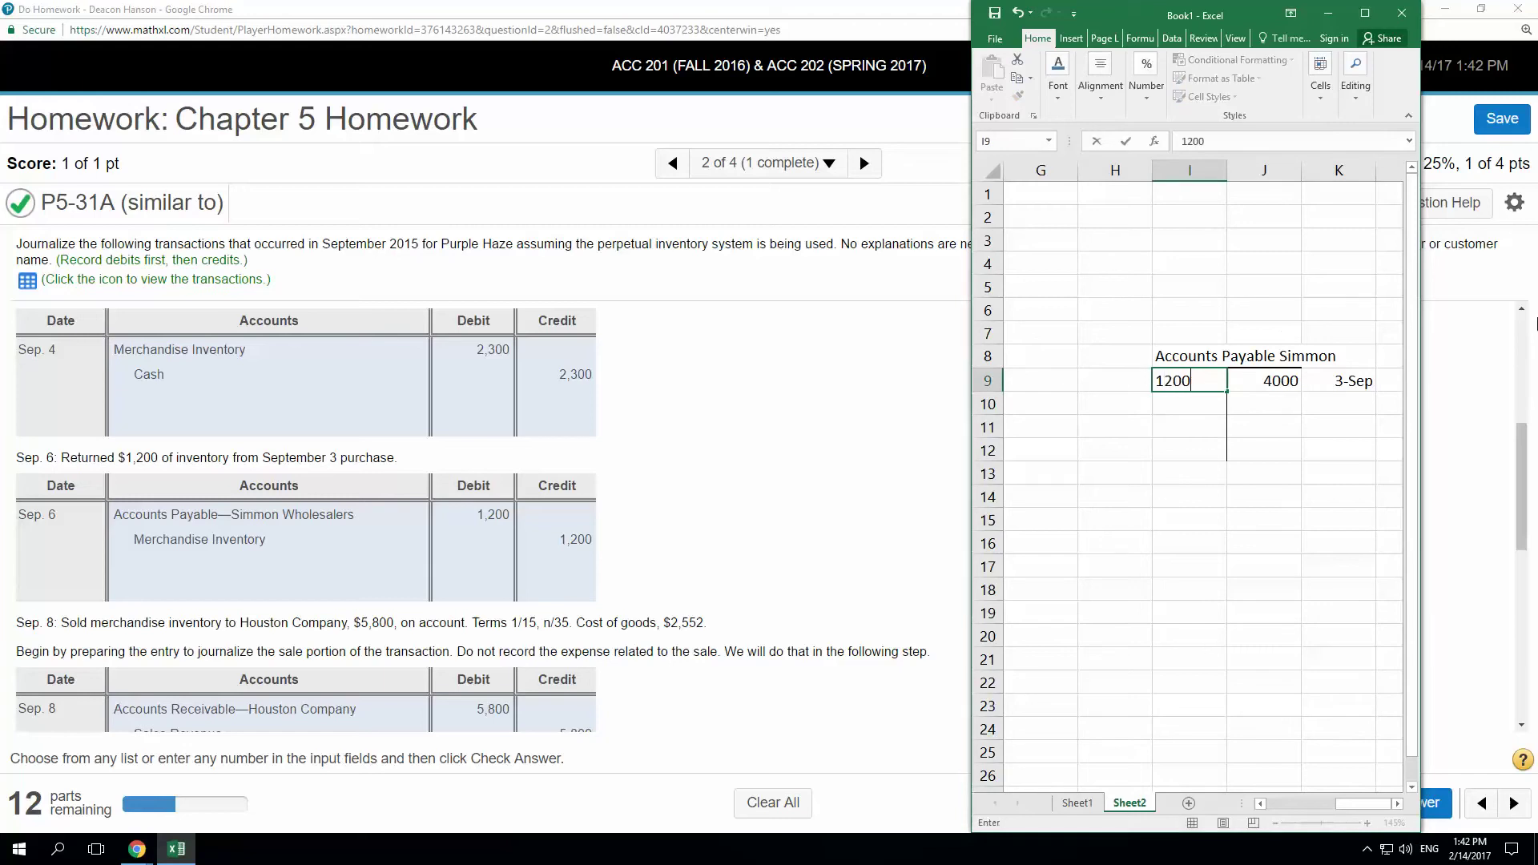
- Date the 1200 debit as 6-Sep in cell H9
key("Left")
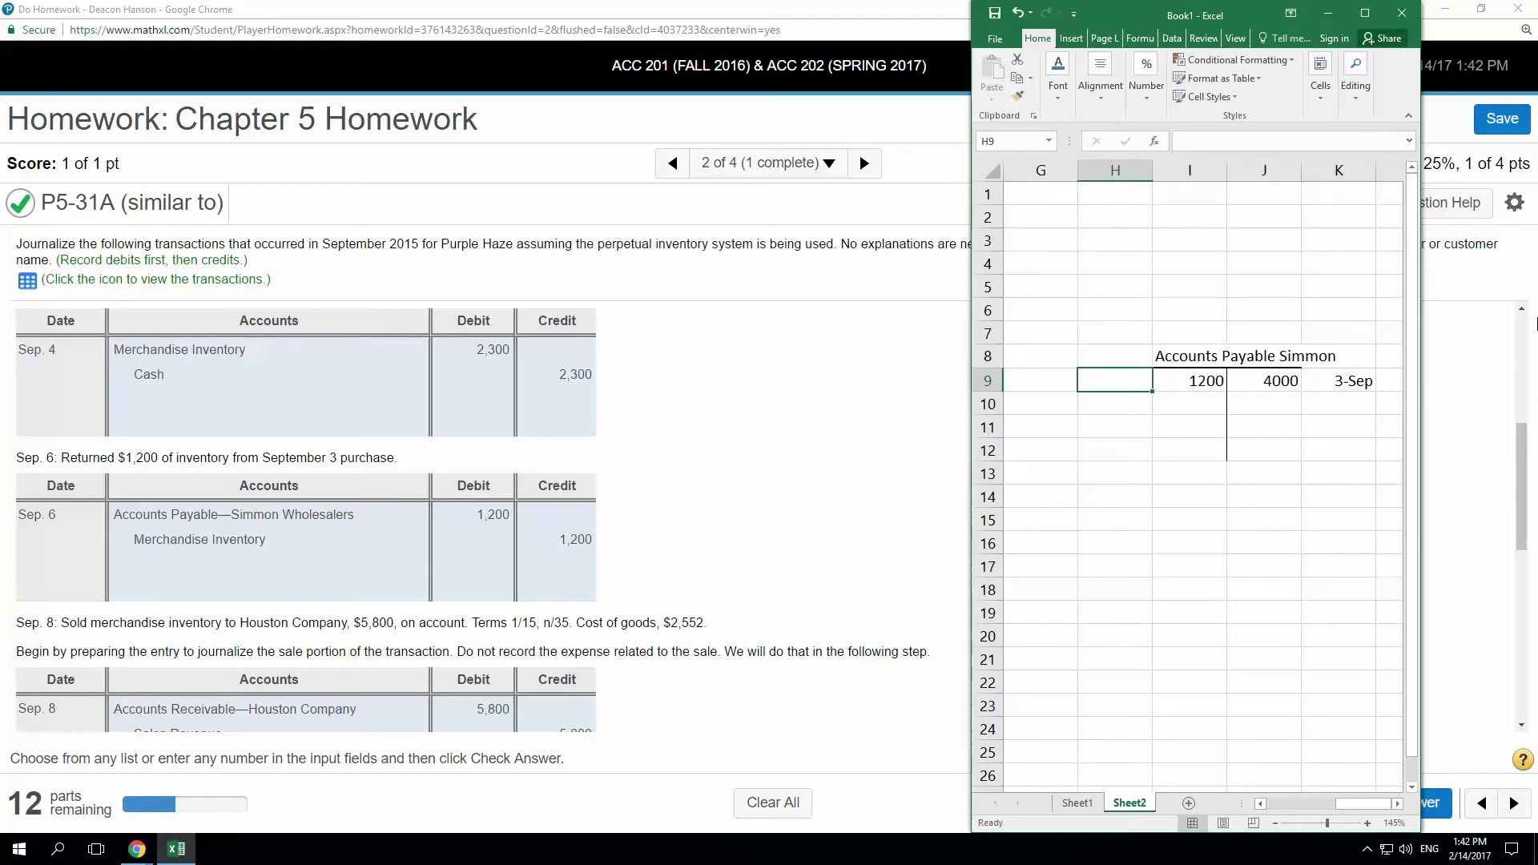
type("9/9")
key("Return")
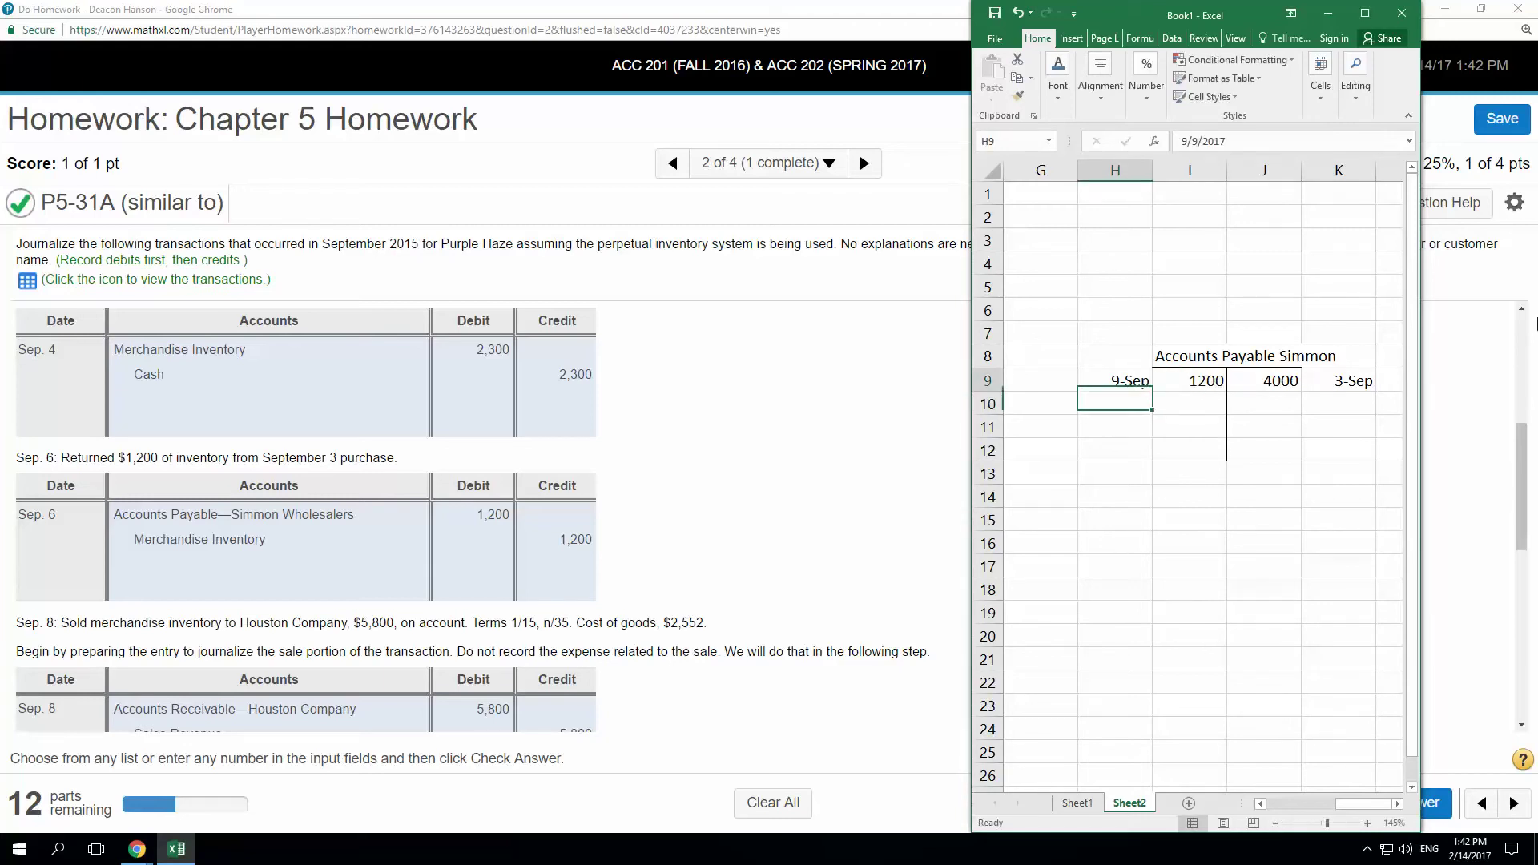
key("Up")
type("6/9")
key("Return")
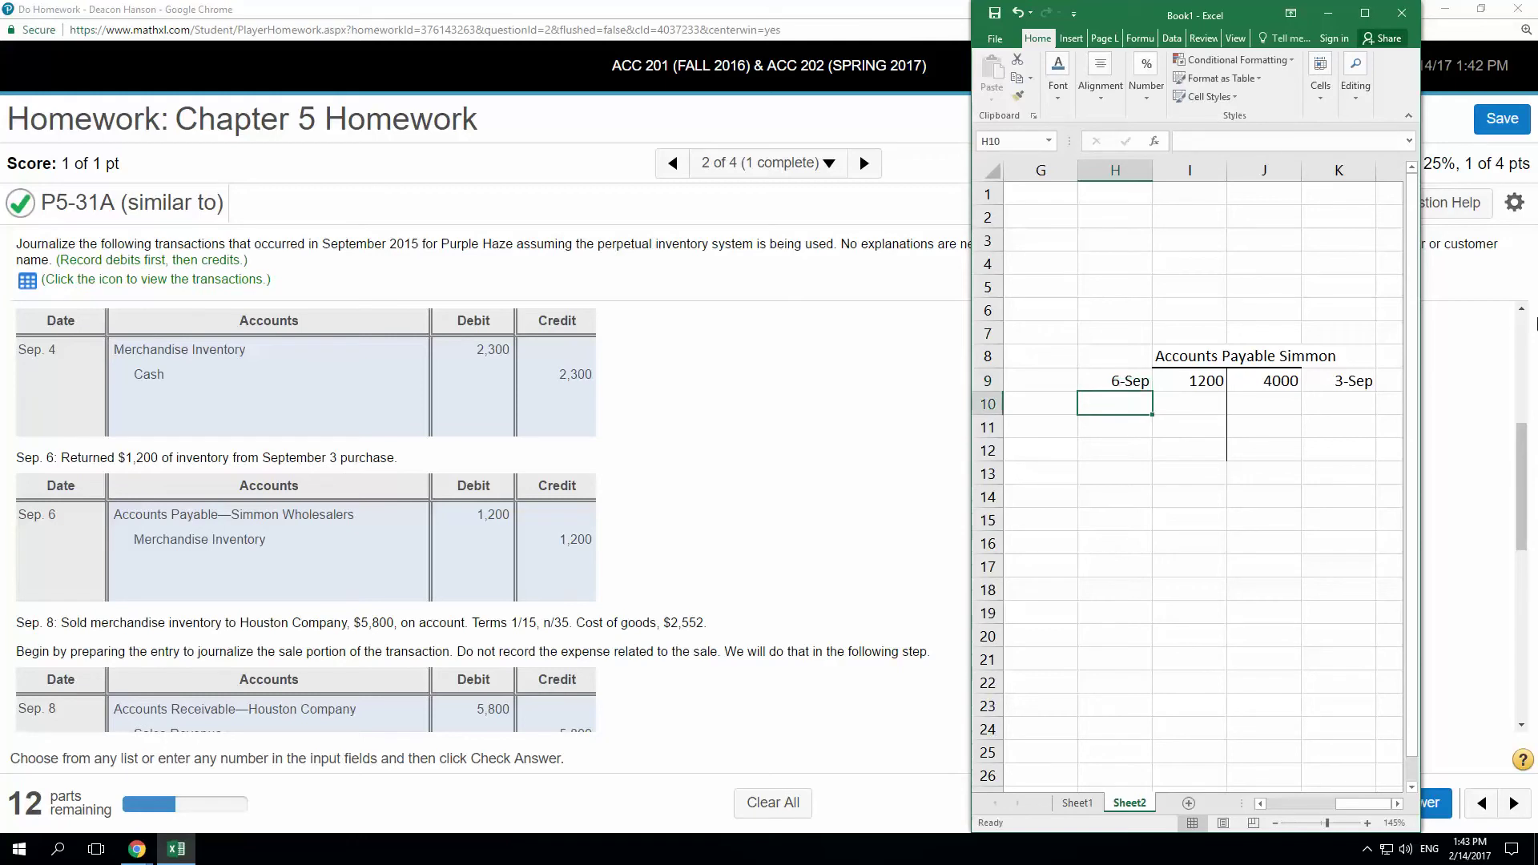
key("Down")
key("Down")
key("Down")
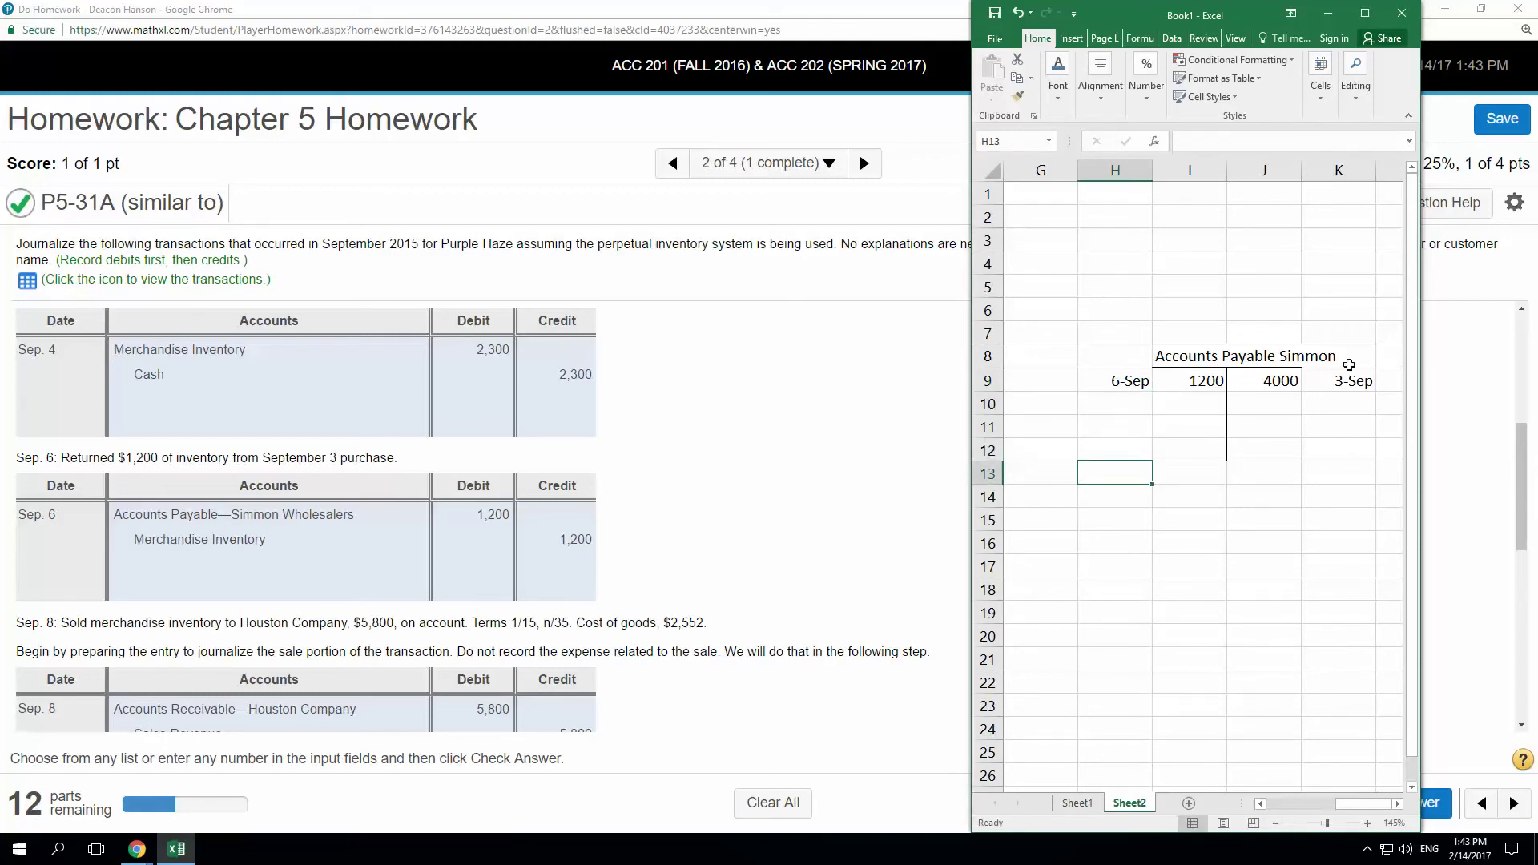
- Maximize the spreadsheet window and add a bottom border under the amounts in I9:J9
left_click_drag(1202, 382, 1264, 379)
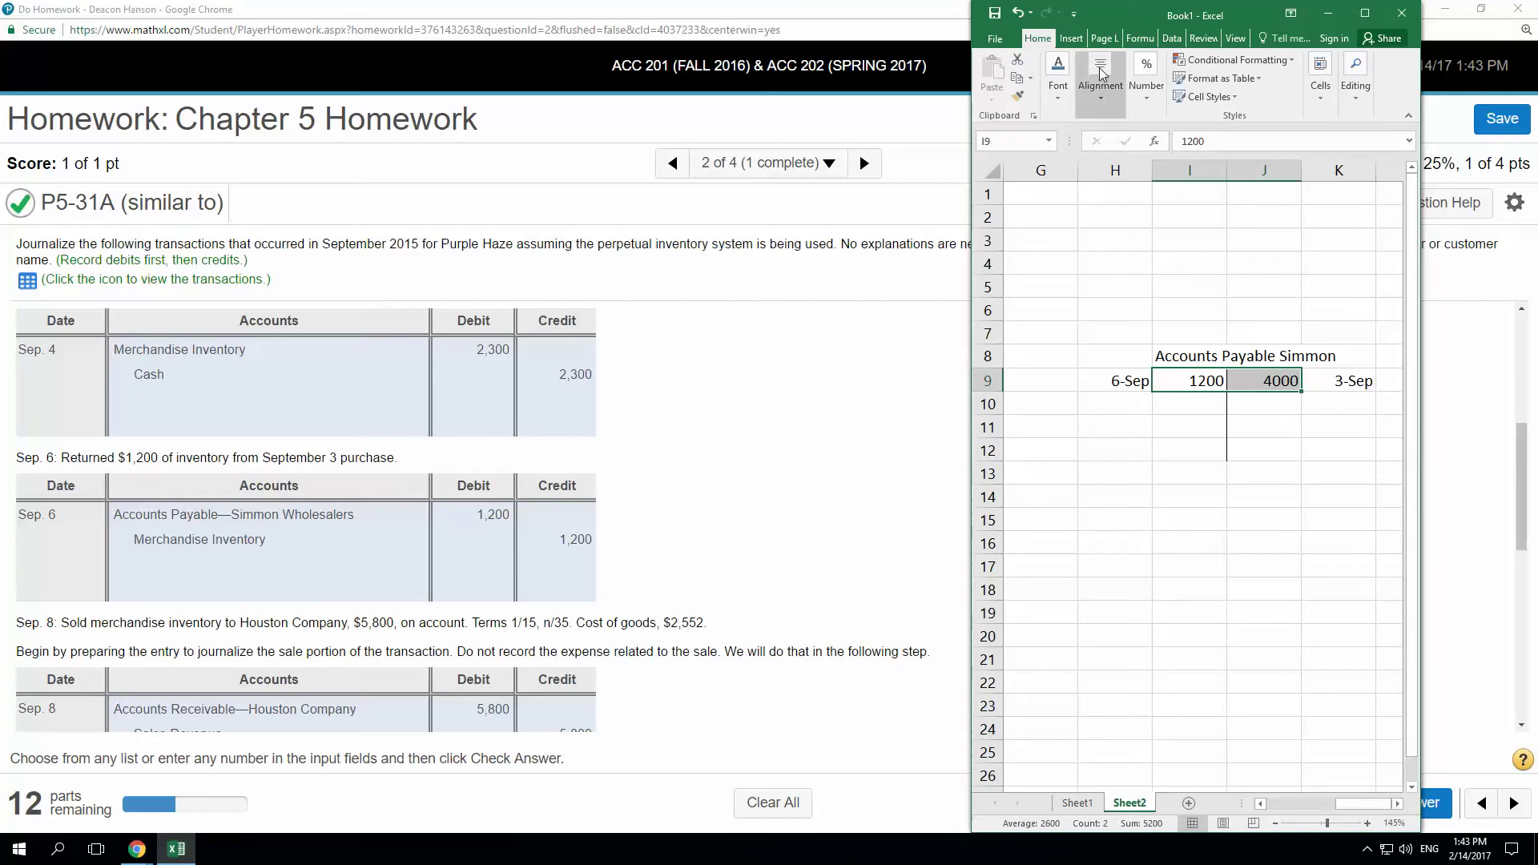
left_click(1303, 524)
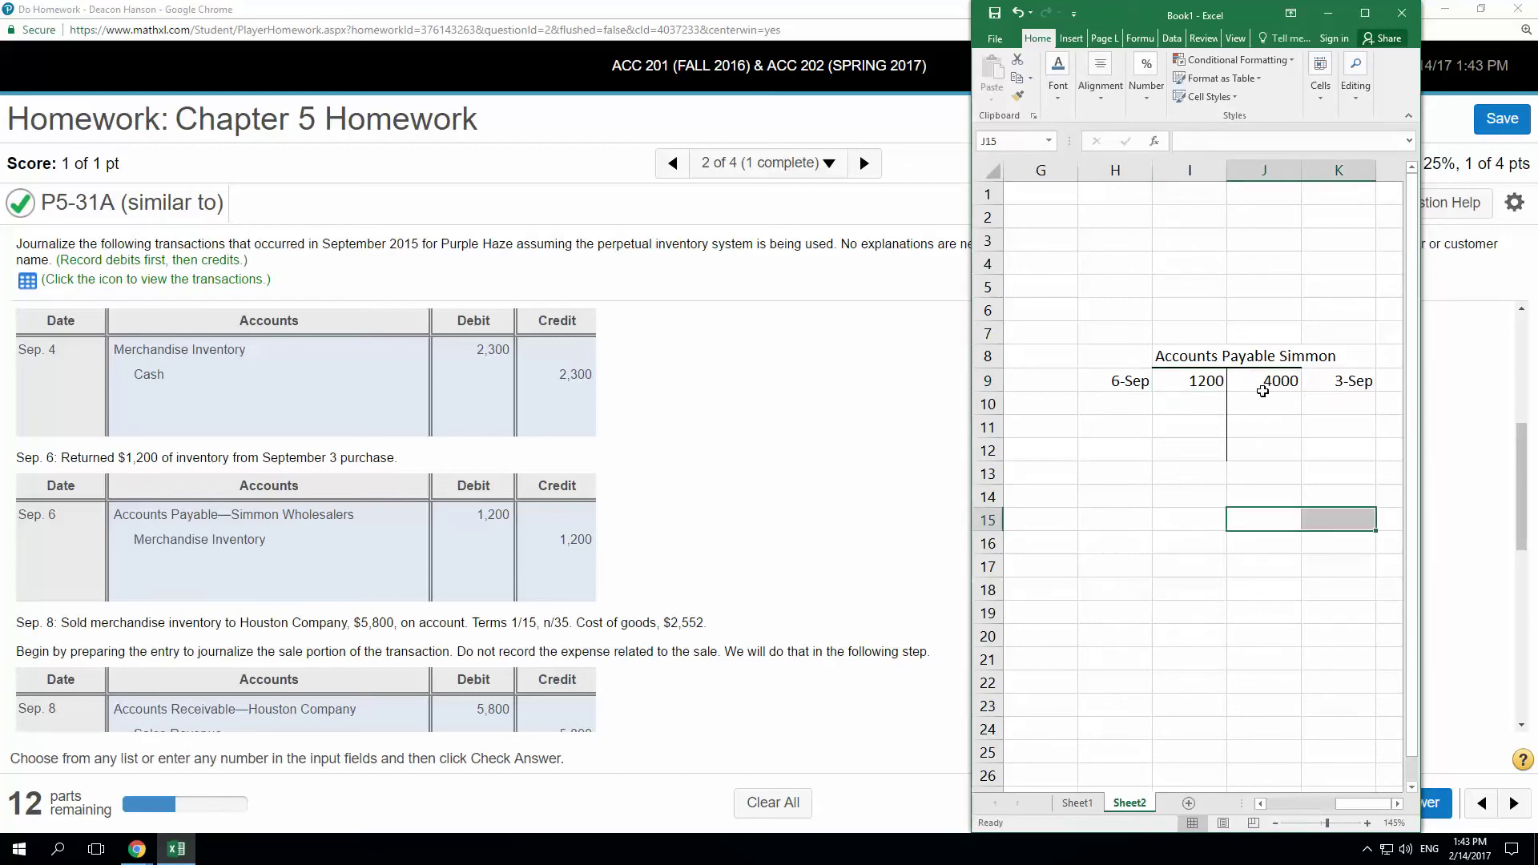
left_click(1210, 382)
left_click_drag(1241, 382, 1277, 384)
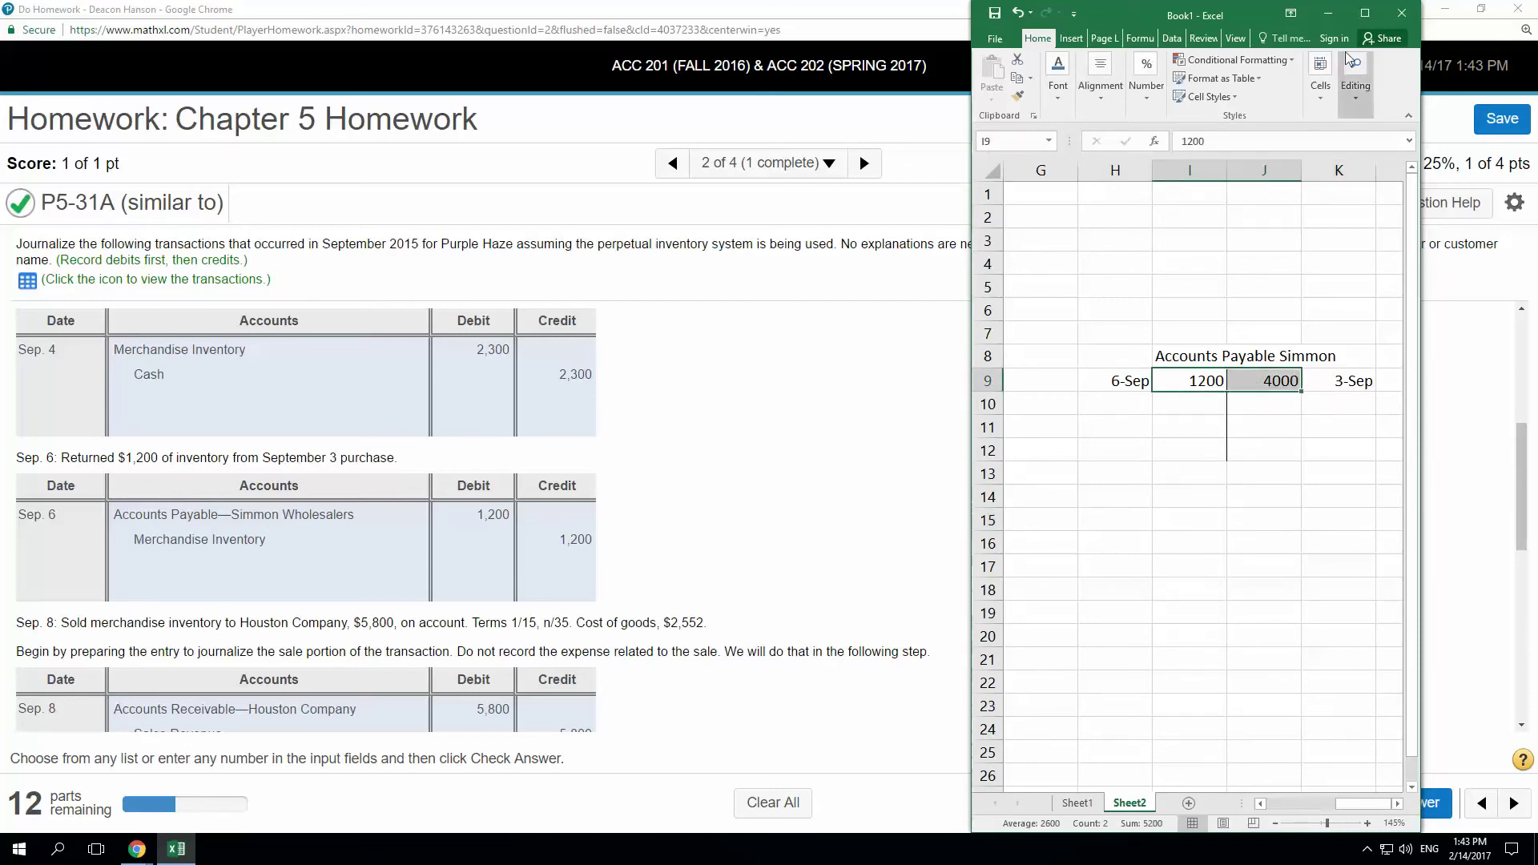
left_click(1366, 13)
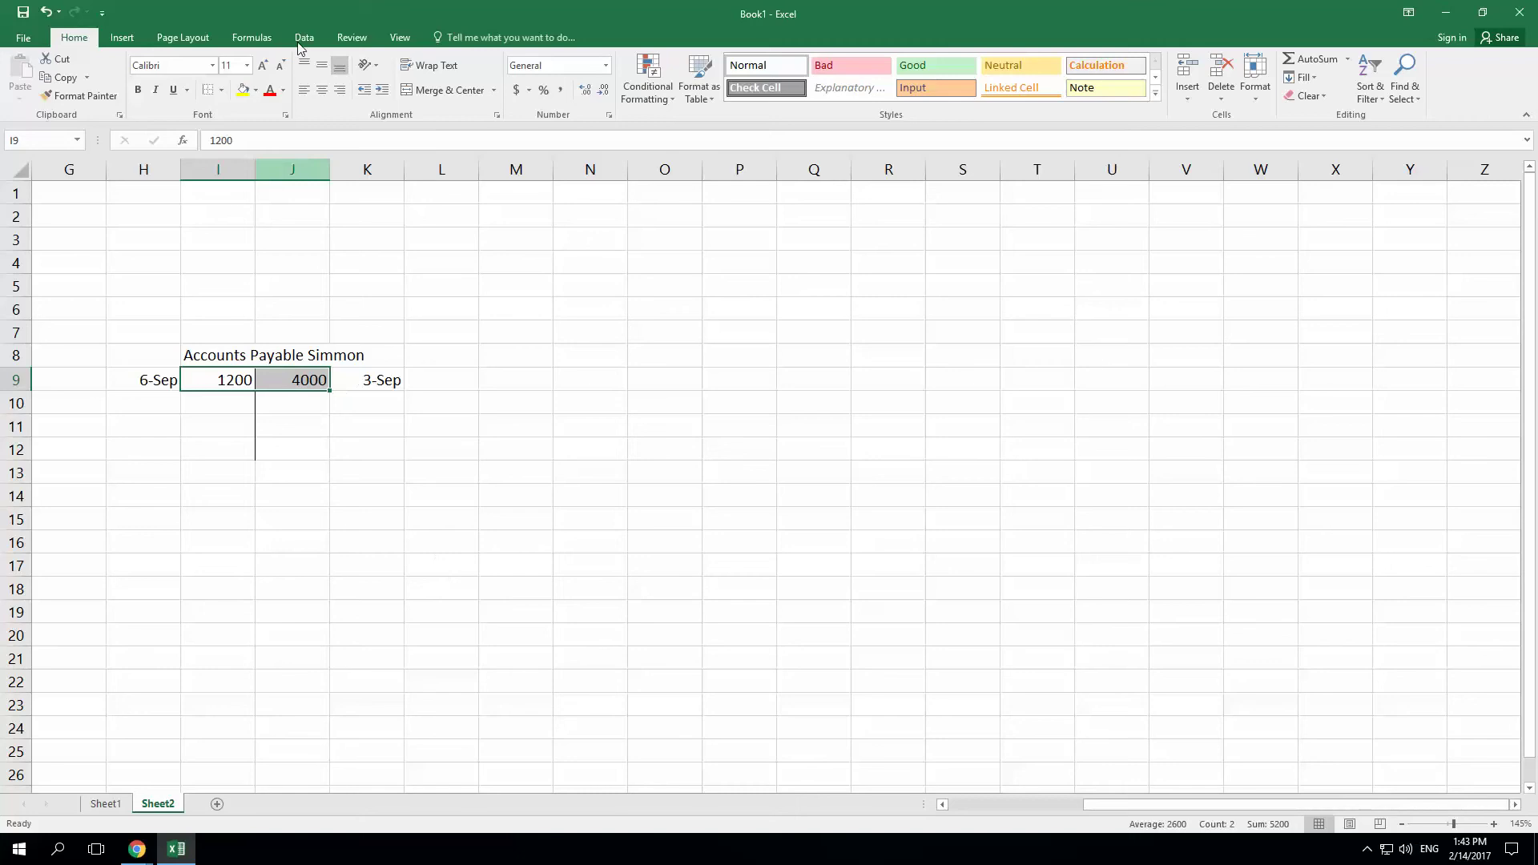
left_click(222, 90)
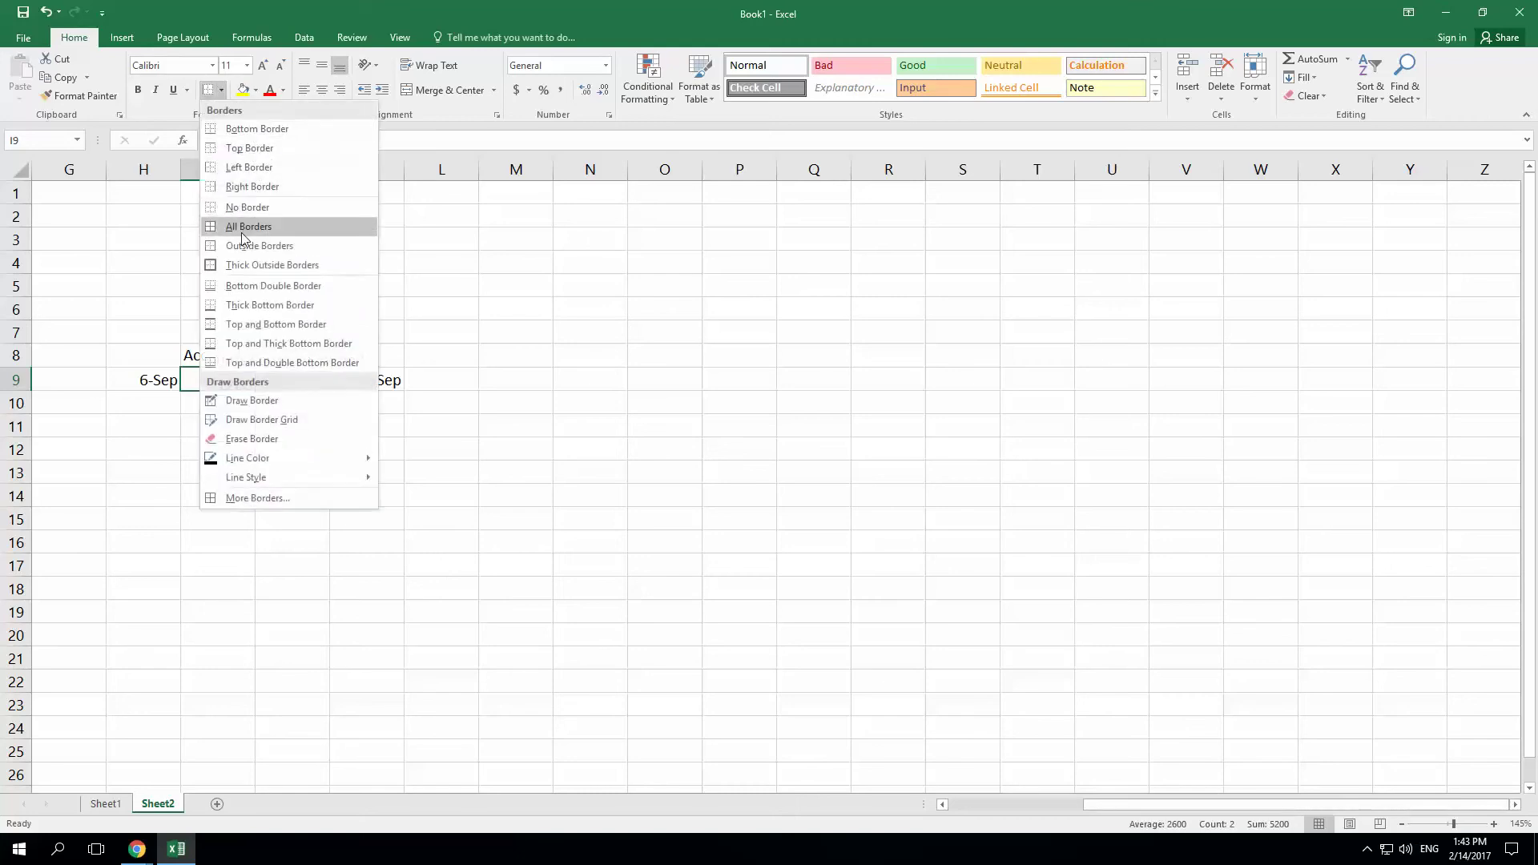
left_click(248, 128)
left_click(721, 473)
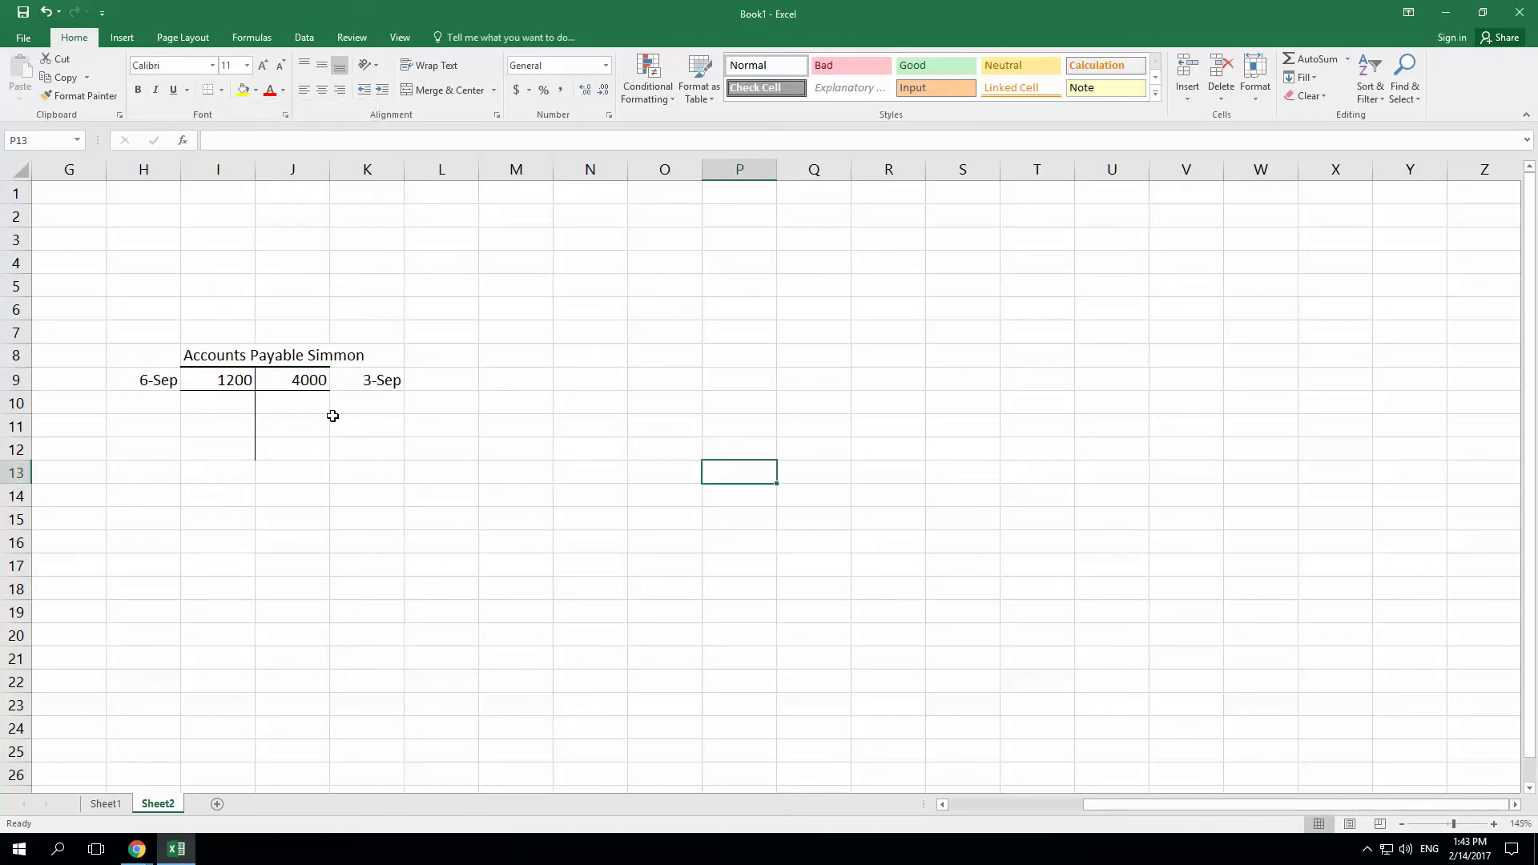
- Calculate the remaining payable in J10 with =J9-I9 and label it "balance" in K10
left_click(305, 405)
type("=")
key("Up")
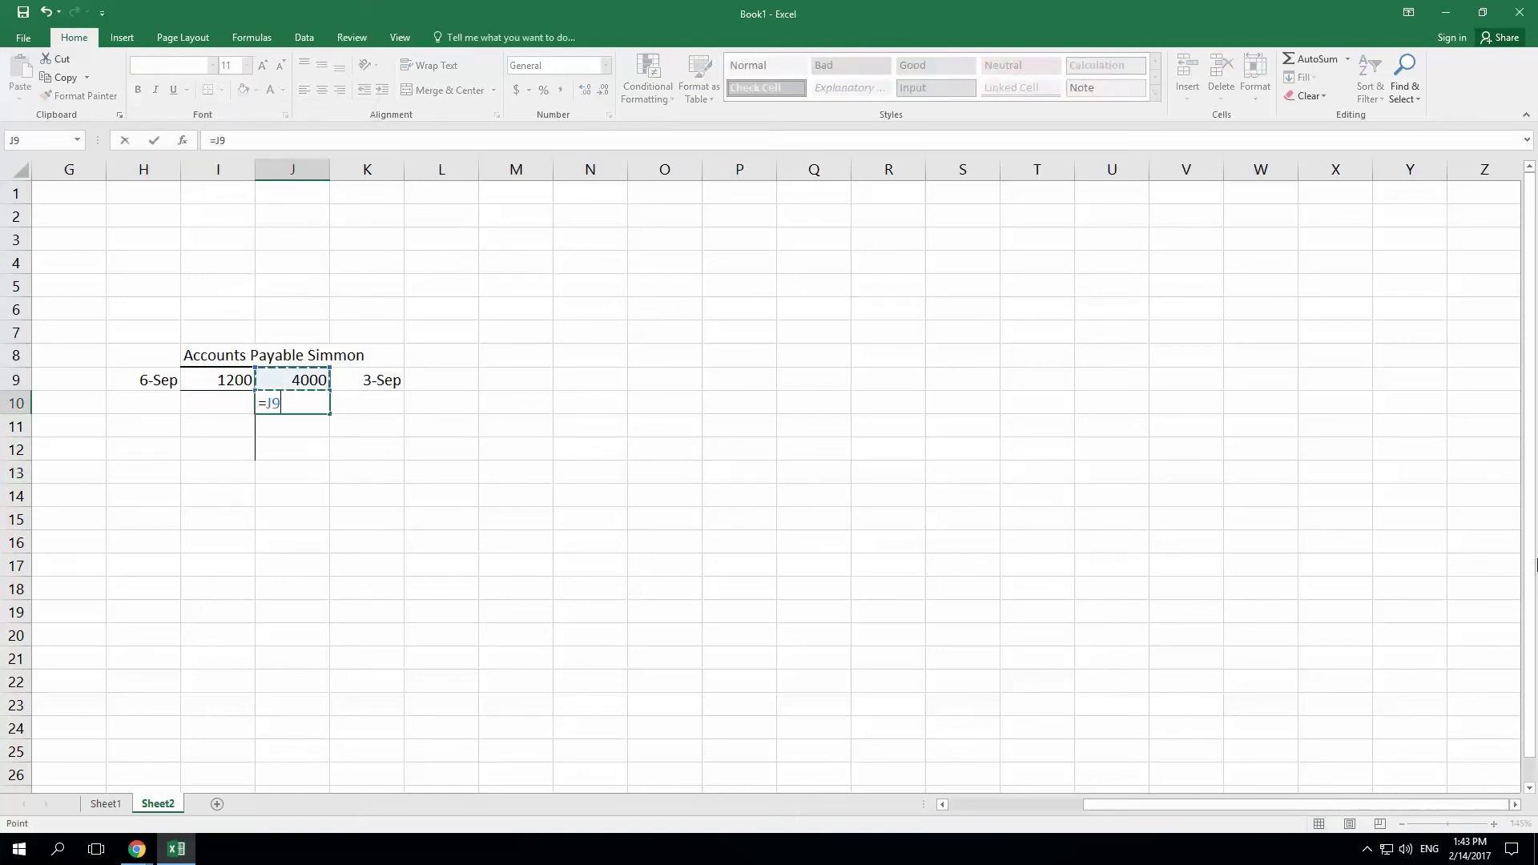
type("-")
key("Up")
key("Left")
key("Tab")
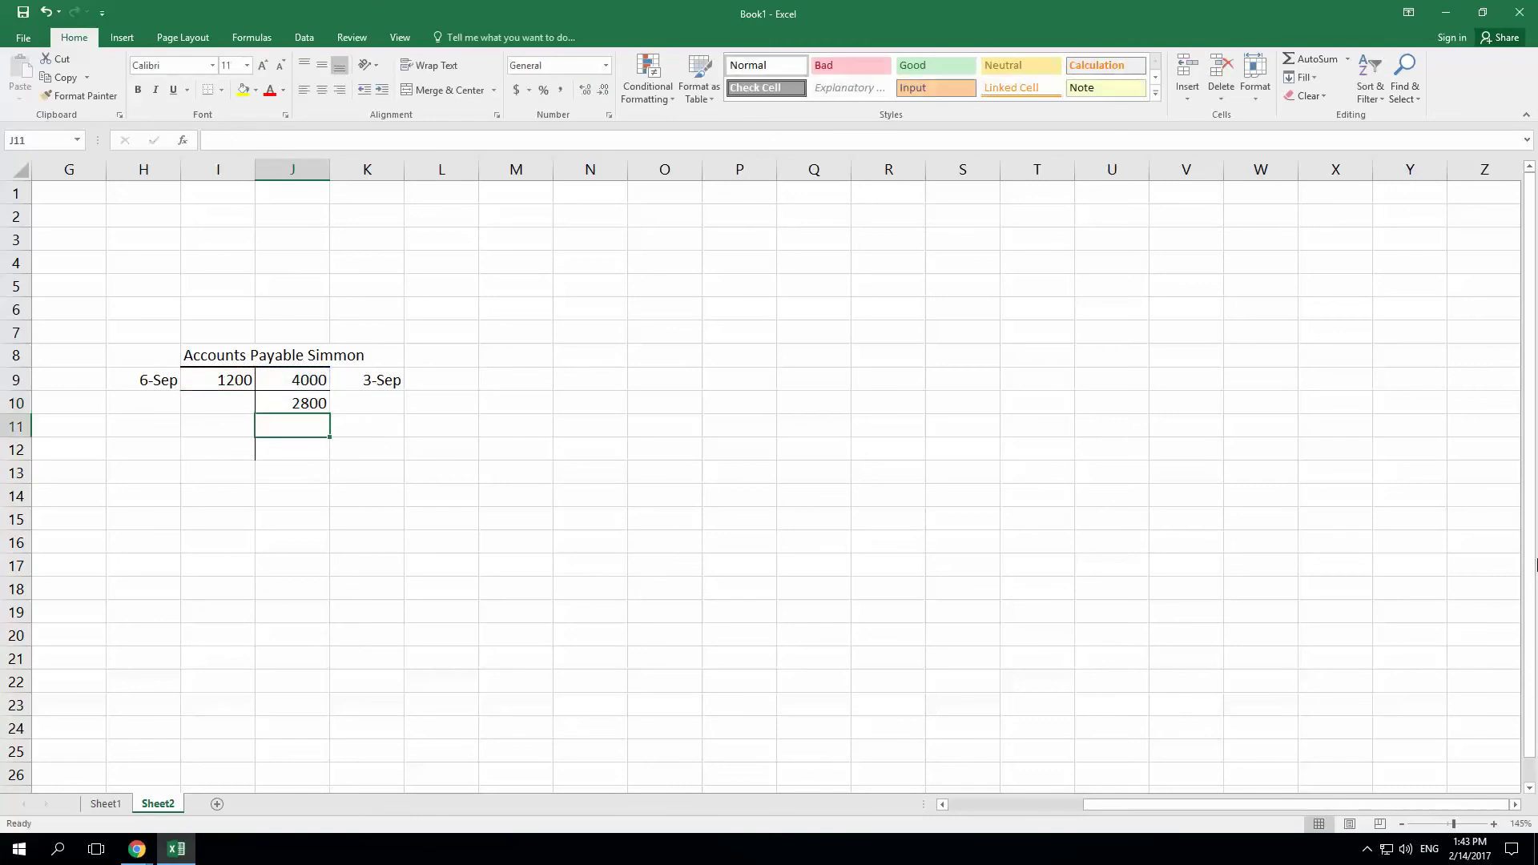
type("alance")
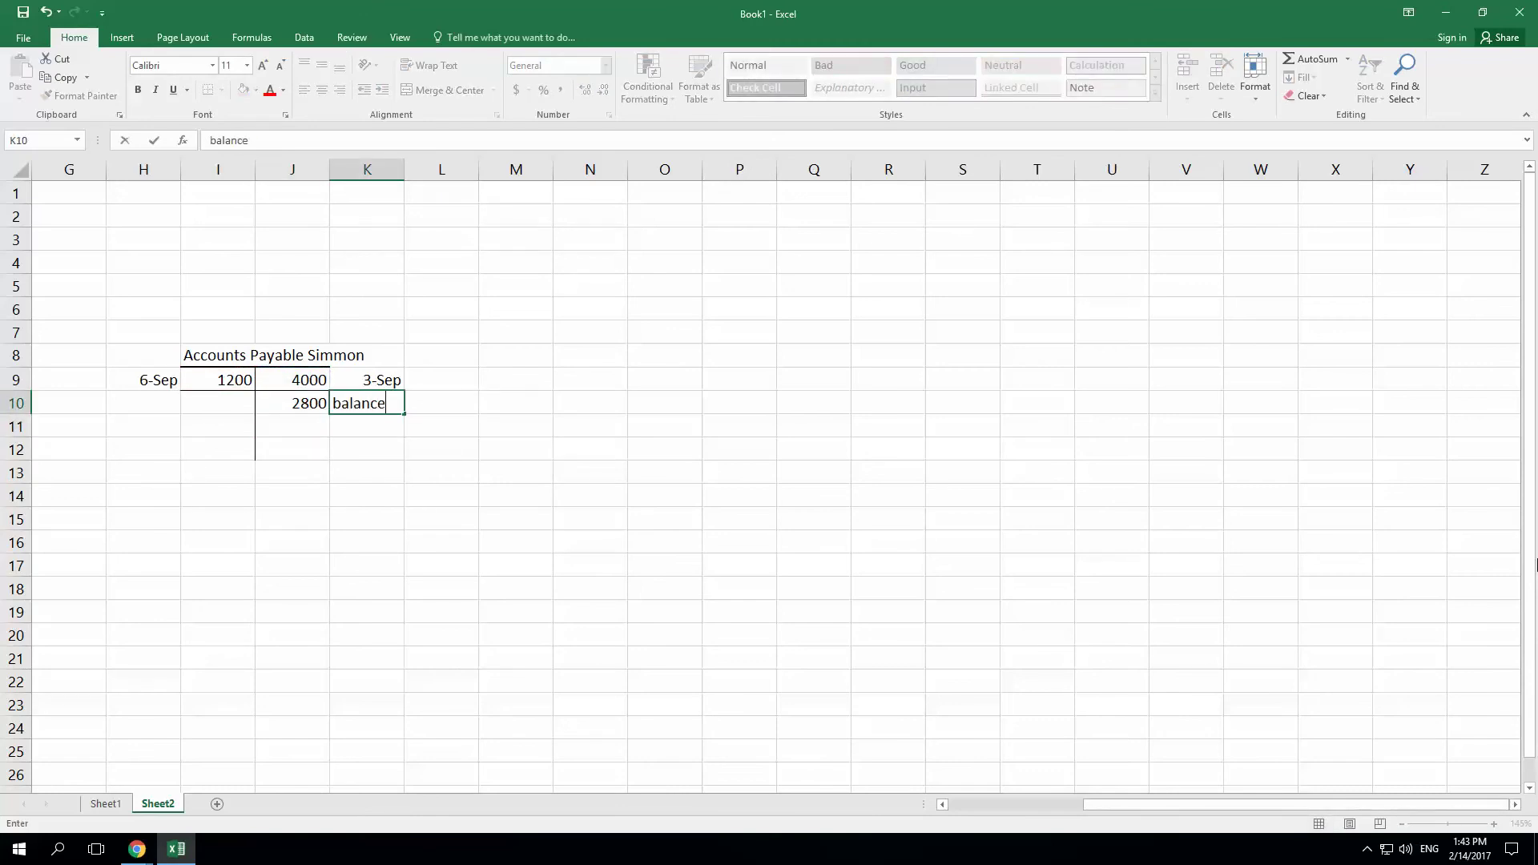
- Restore the spreadsheet window to its smaller size and bring the Sep. 10 payment transaction into view on the homework page
key("Return")
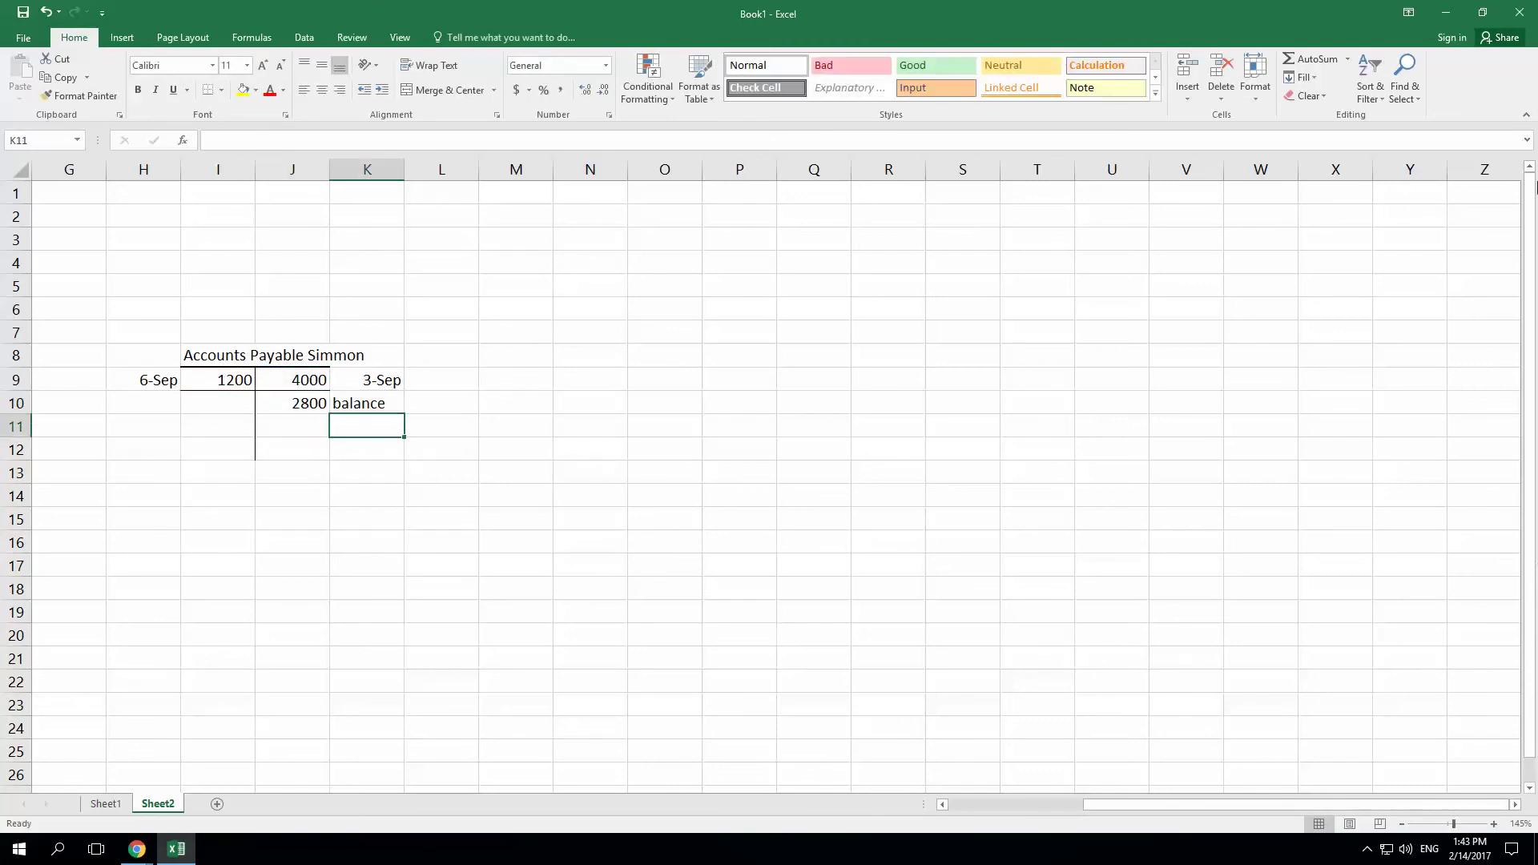
left_click(1482, 12)
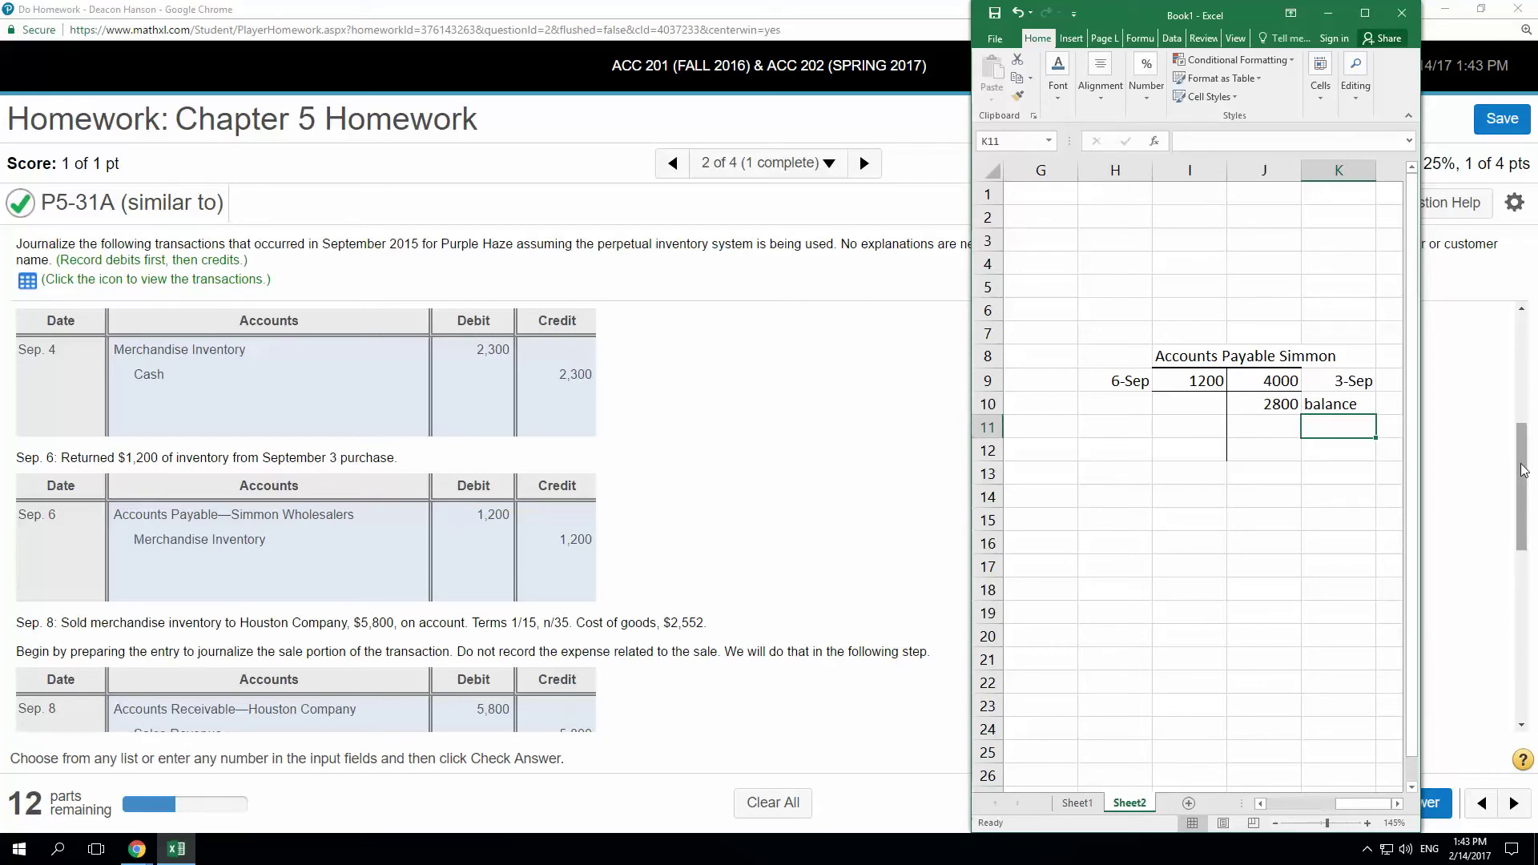
left_click_drag(1523, 471, 1521, 592)
left_click(176, 848)
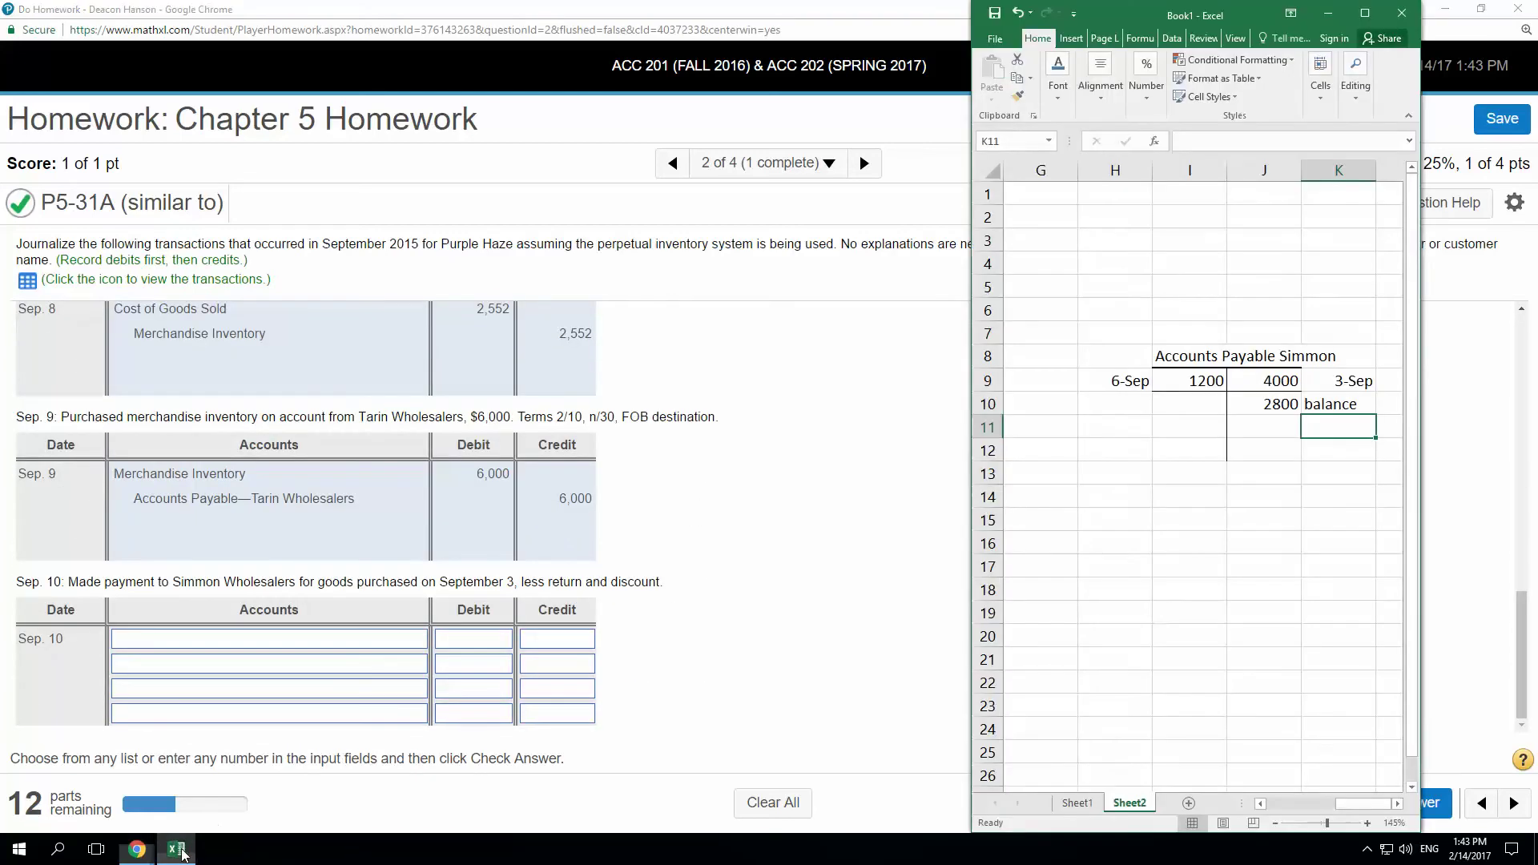
- Label cell H14 "2% X 2800 =" and calculate the purchase discount in J14 with =.02*2800
left_click(1192, 471)
left_click(1292, 543)
left_click(1137, 496)
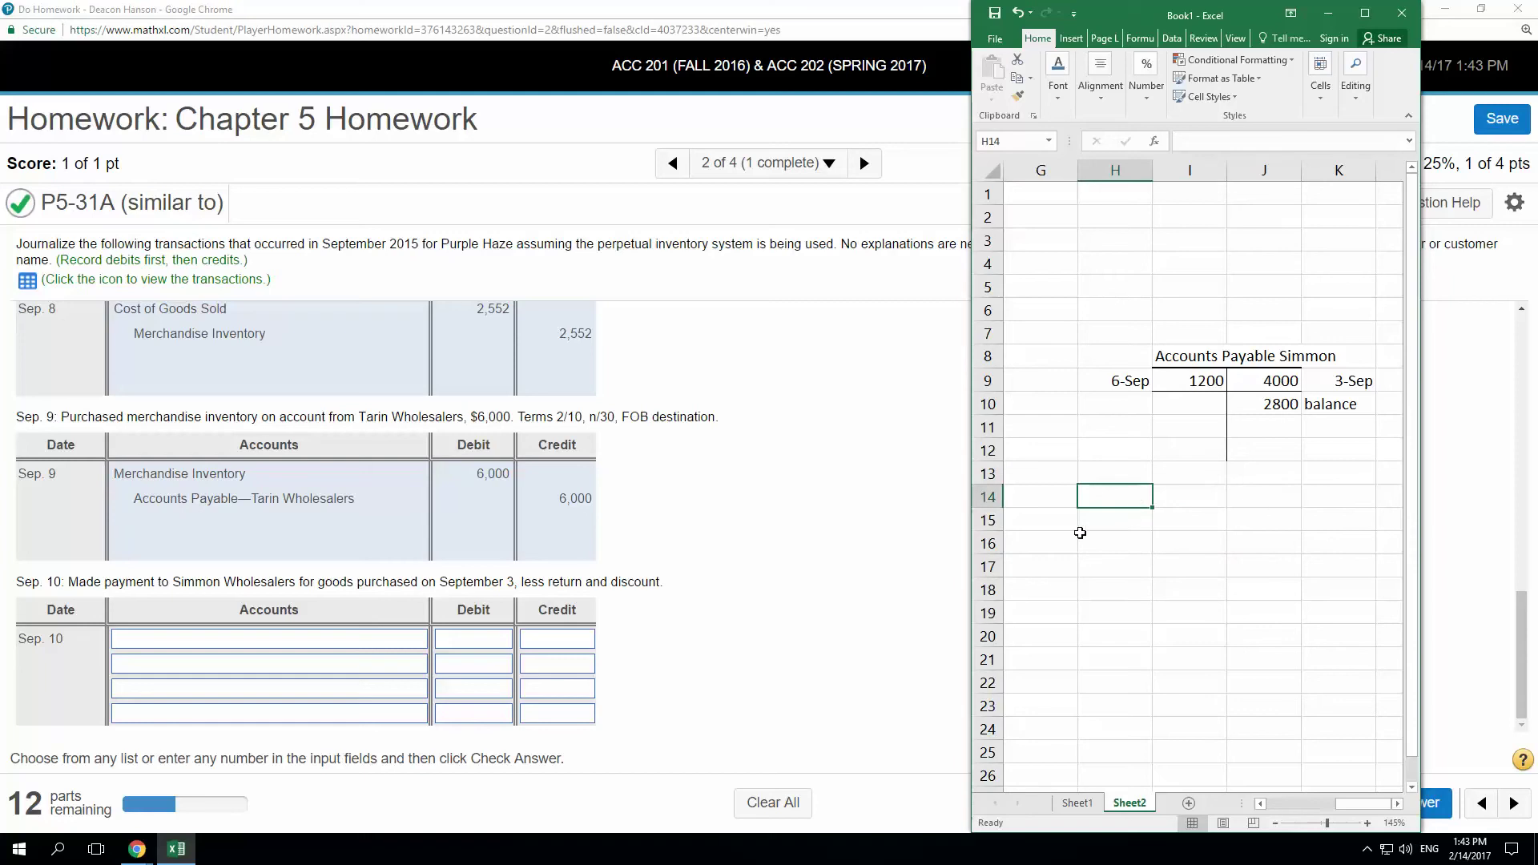
type("2%")
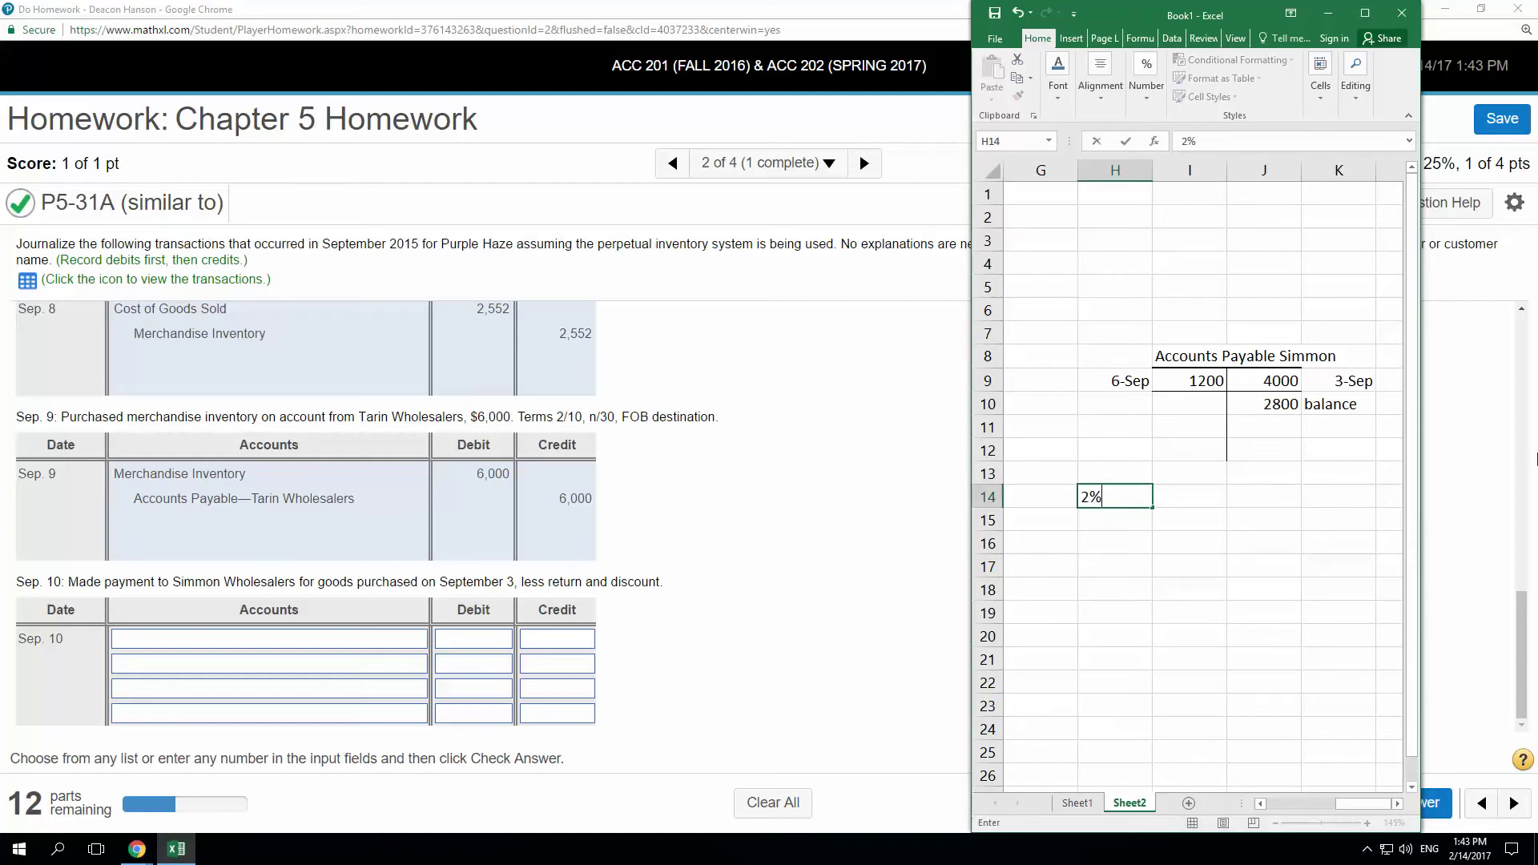
type(" X 2800 =")
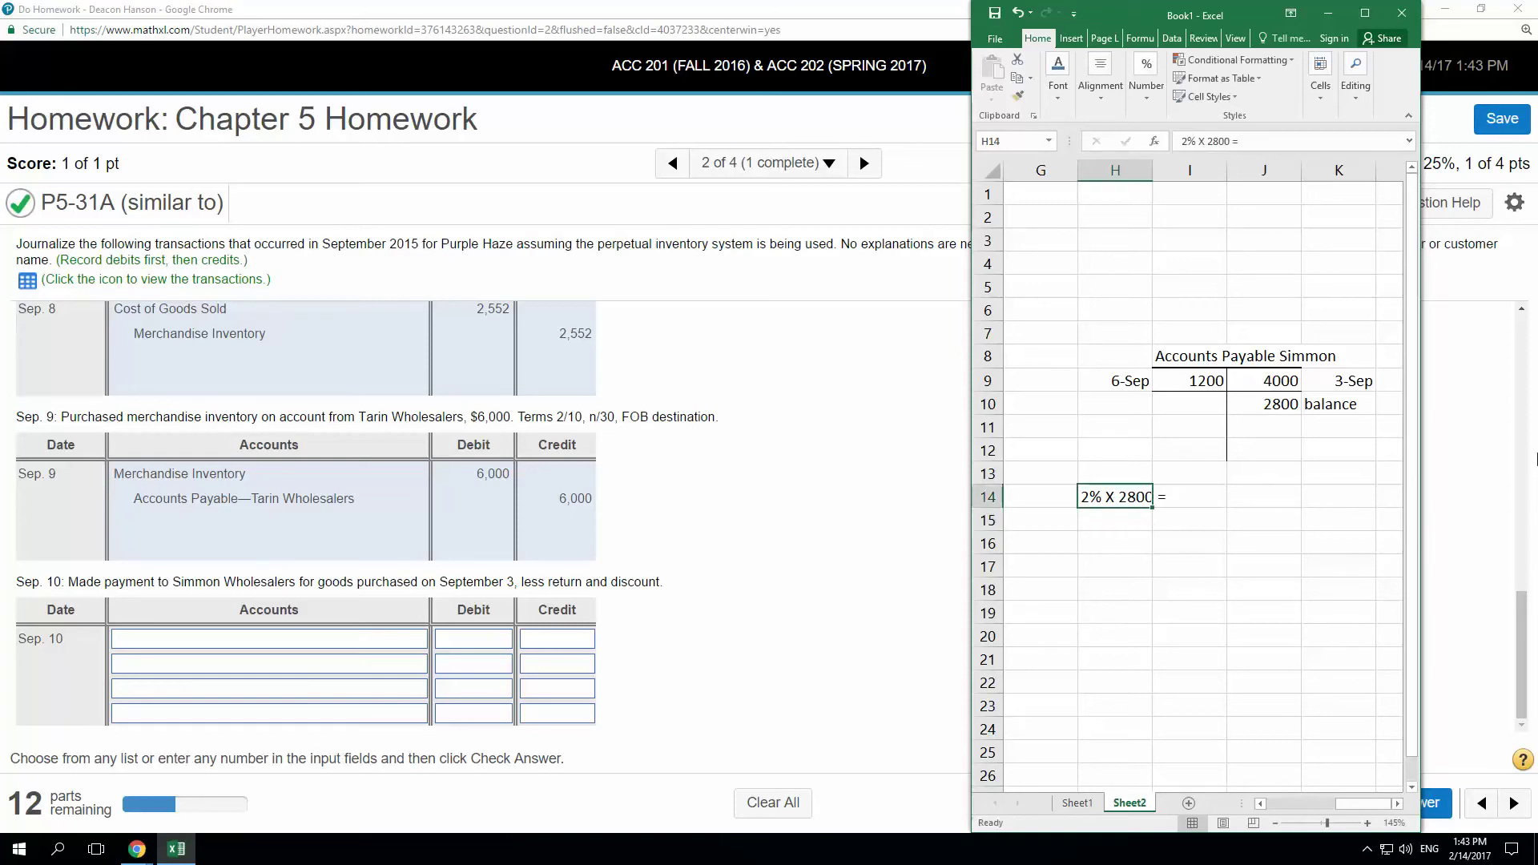
key("Tab")
key("Tab")
type("=.")
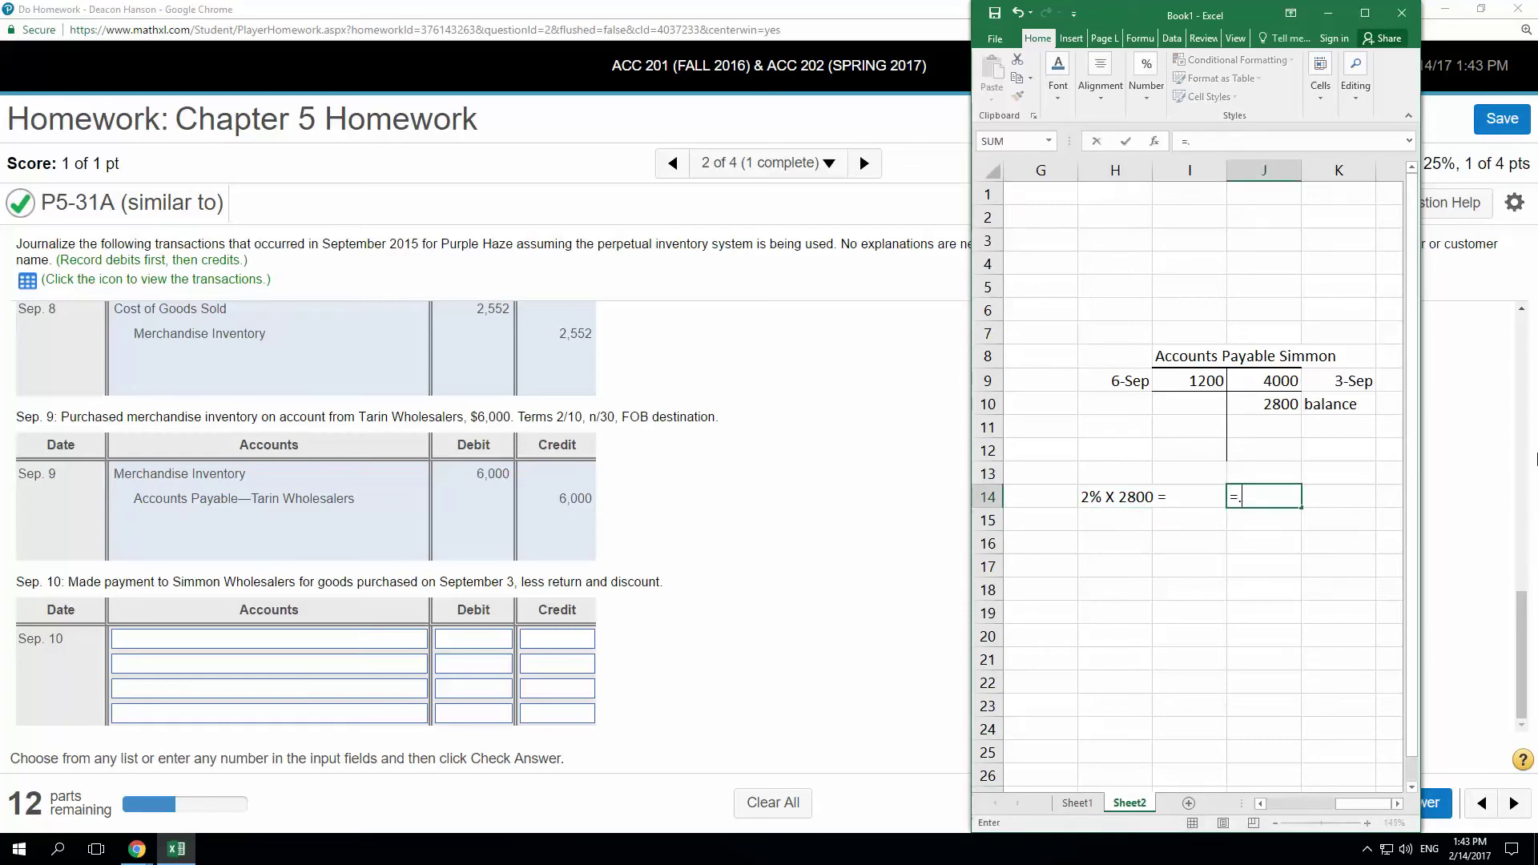
type("02*2800")
key("Return")
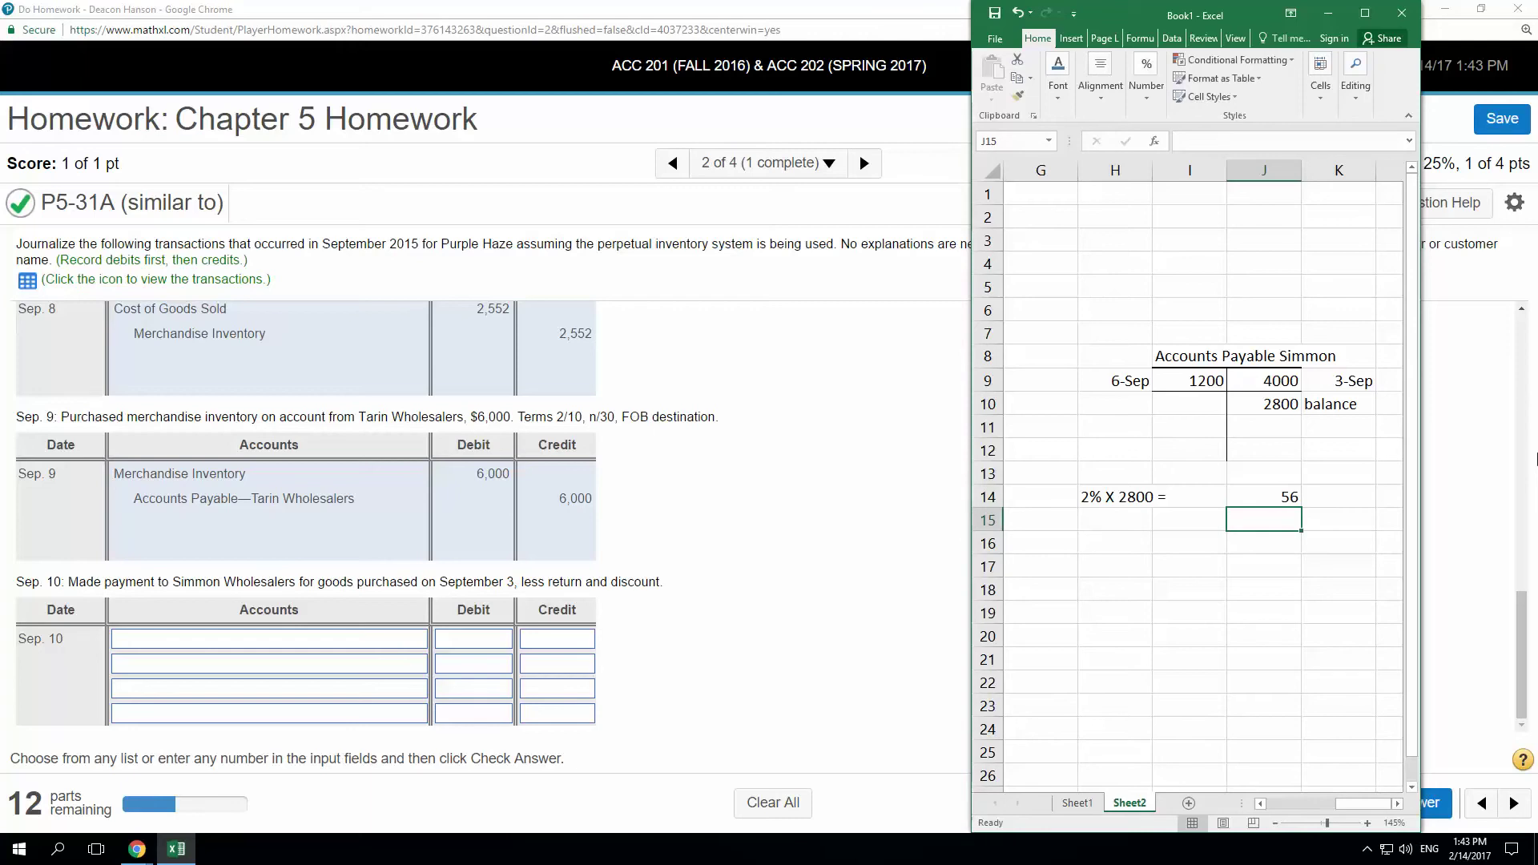
- Calculate the payment net of discount in cell J15 with =J10-J14
key("Left")
key("Left")
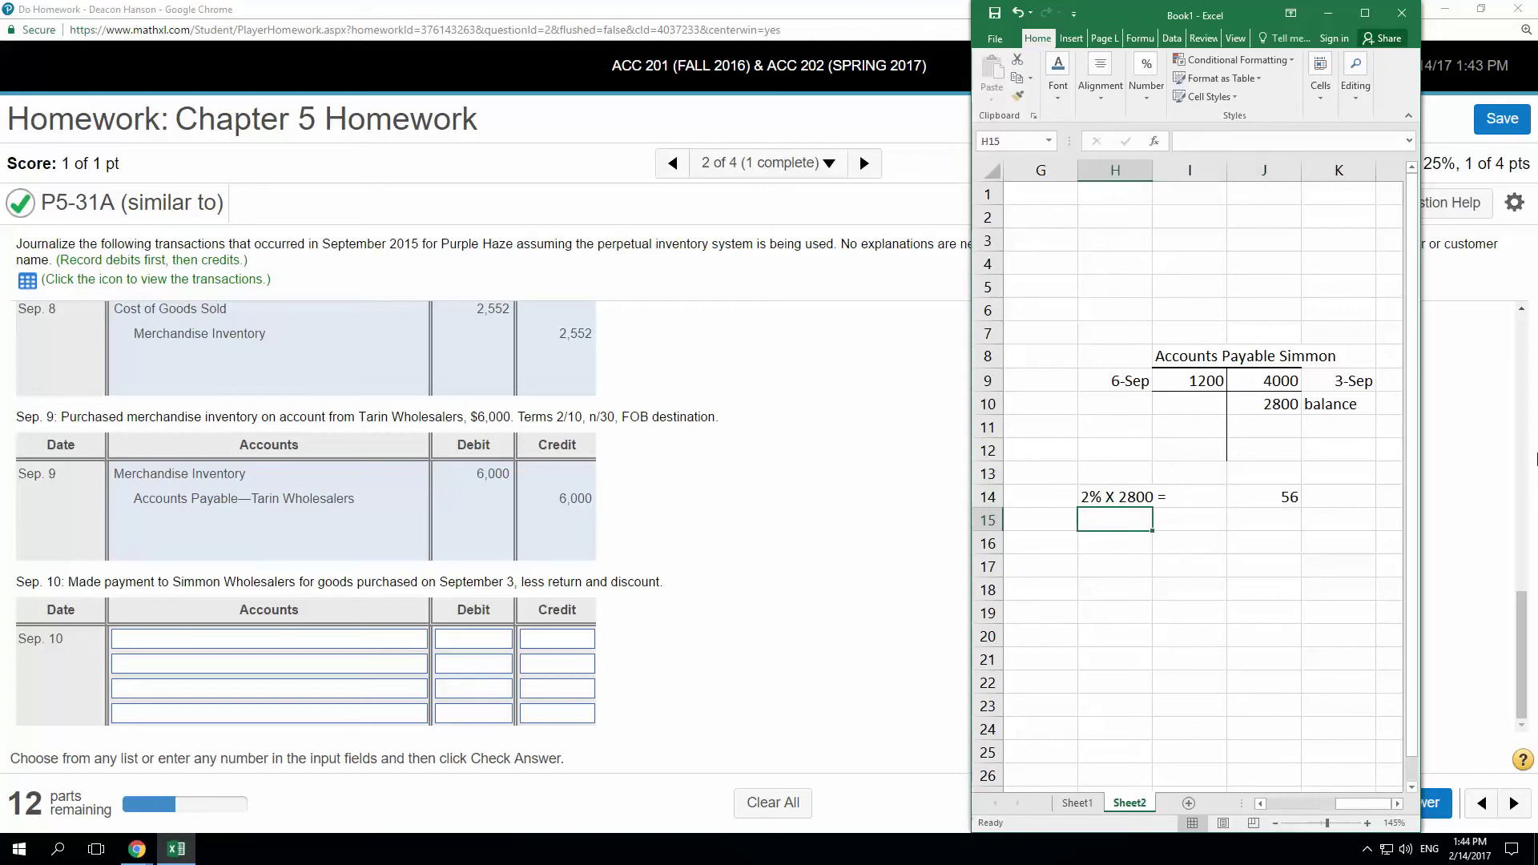
key("Right")
key("Right")
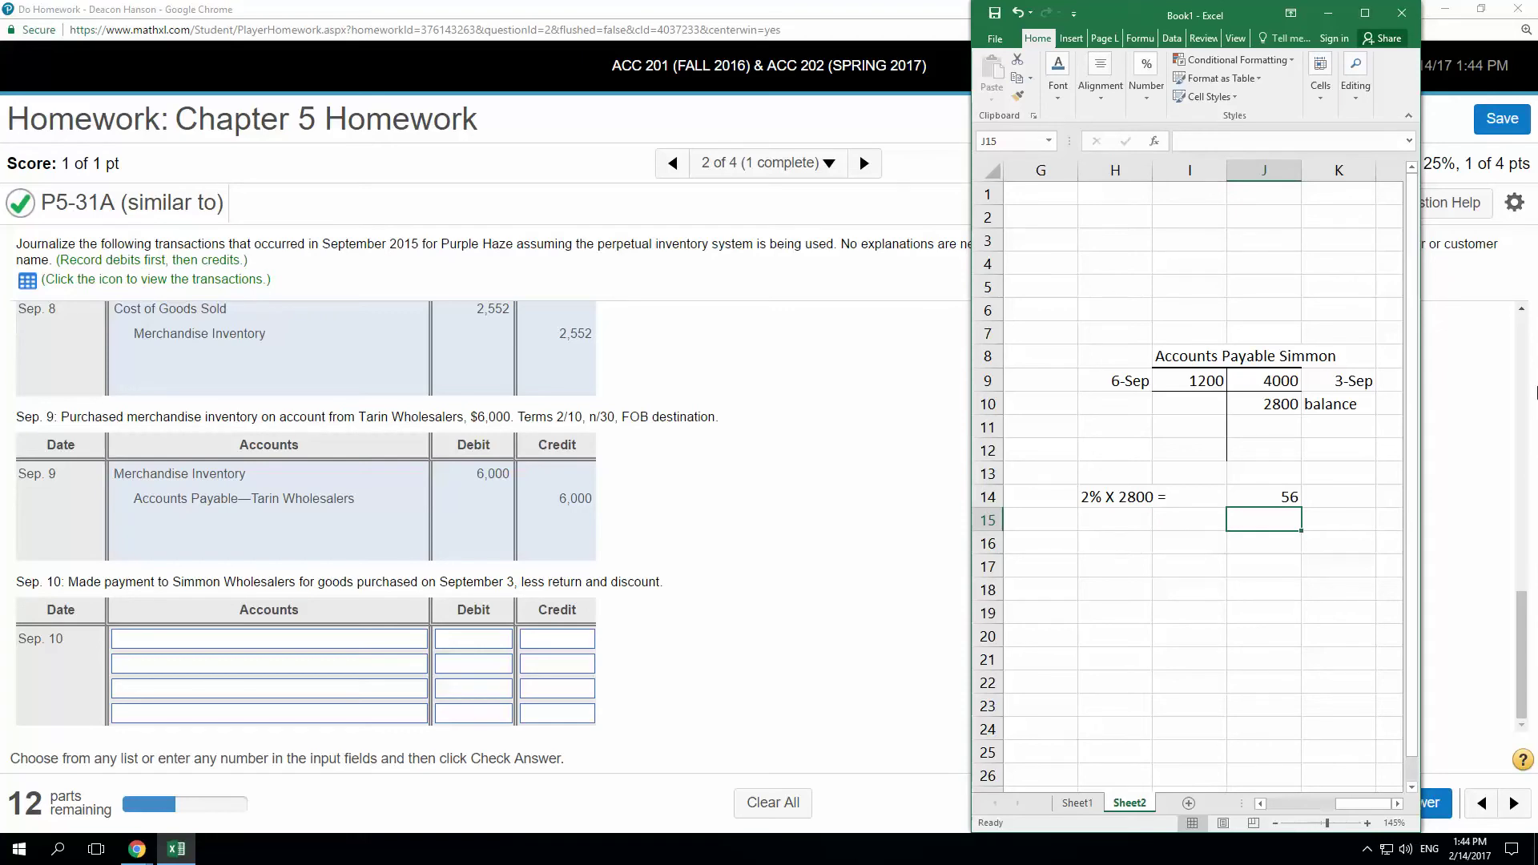
type("=")
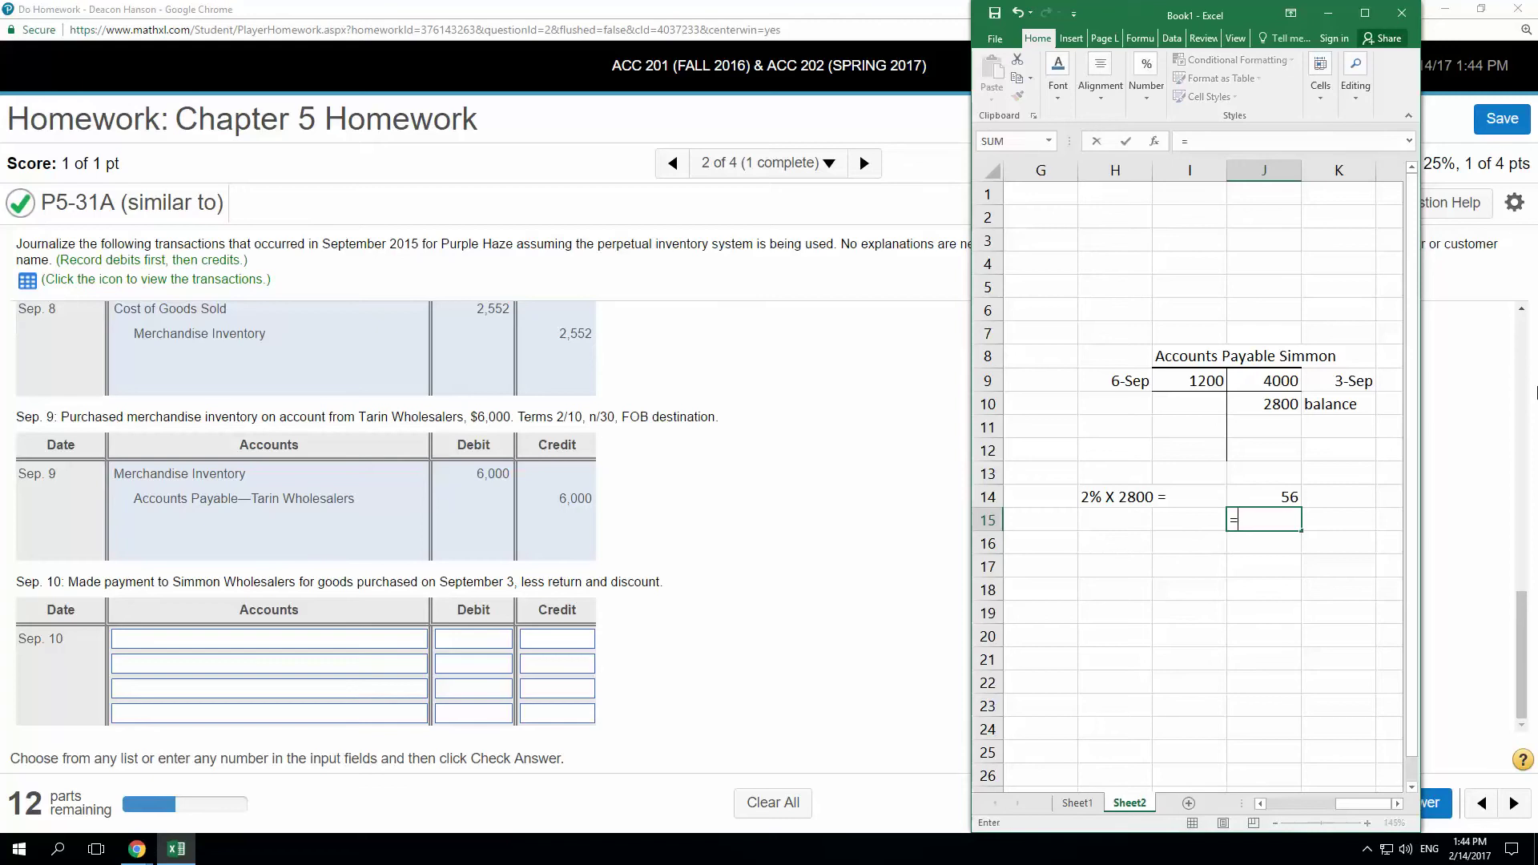
key("Up")
key("Up")
key("Up")
key("Up")
key("Up")
type("-")
key("Up")
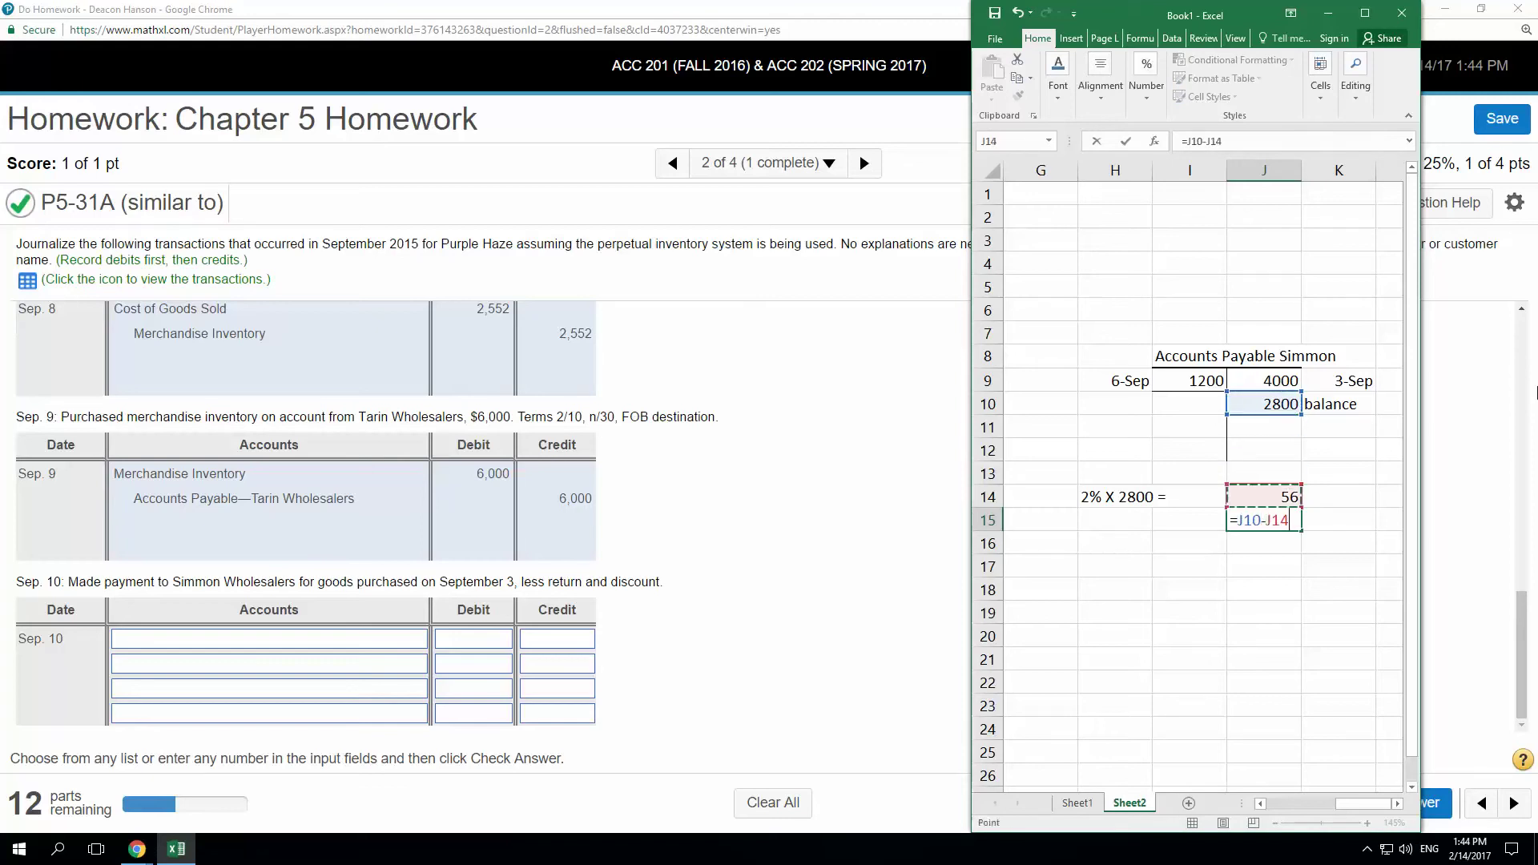
key("Return")
- Label the net payment "amt due" in cell H15
key("Up")
key("Up")
key("Down")
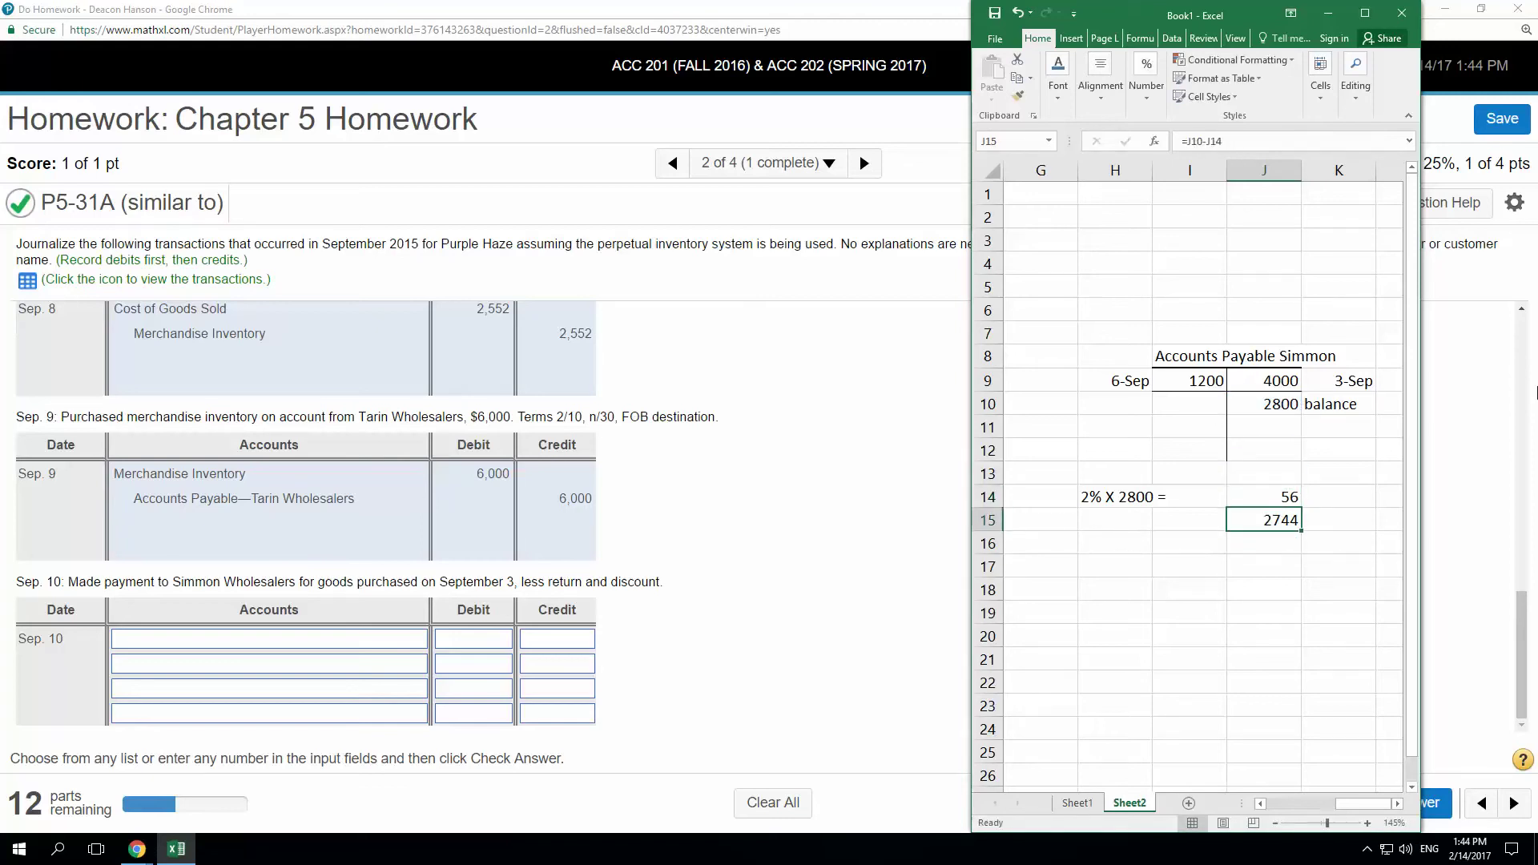
key("Left")
key("Left")
type("amt due")
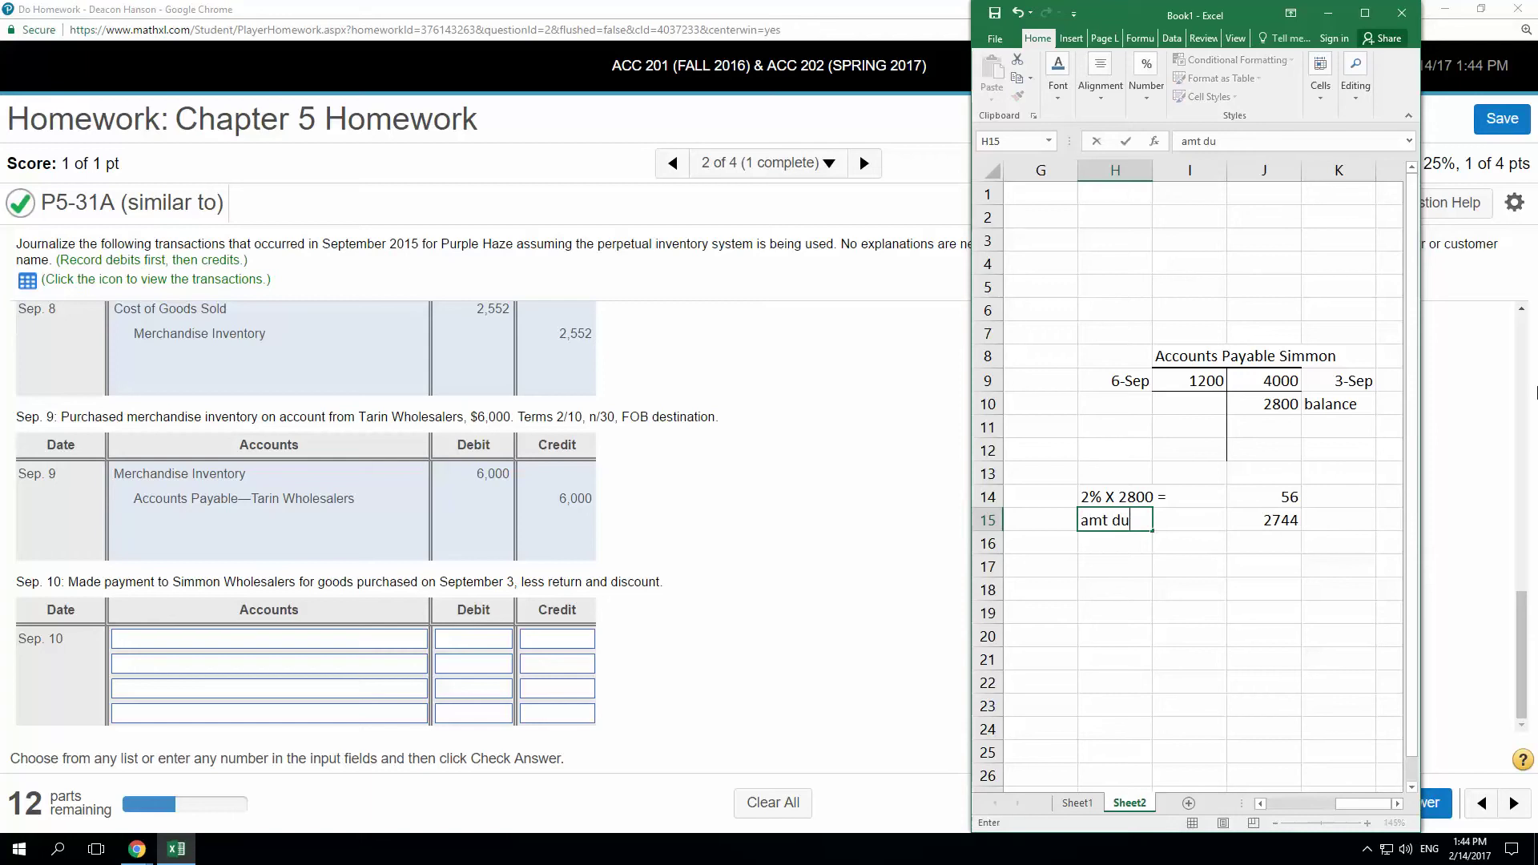
key("Return")
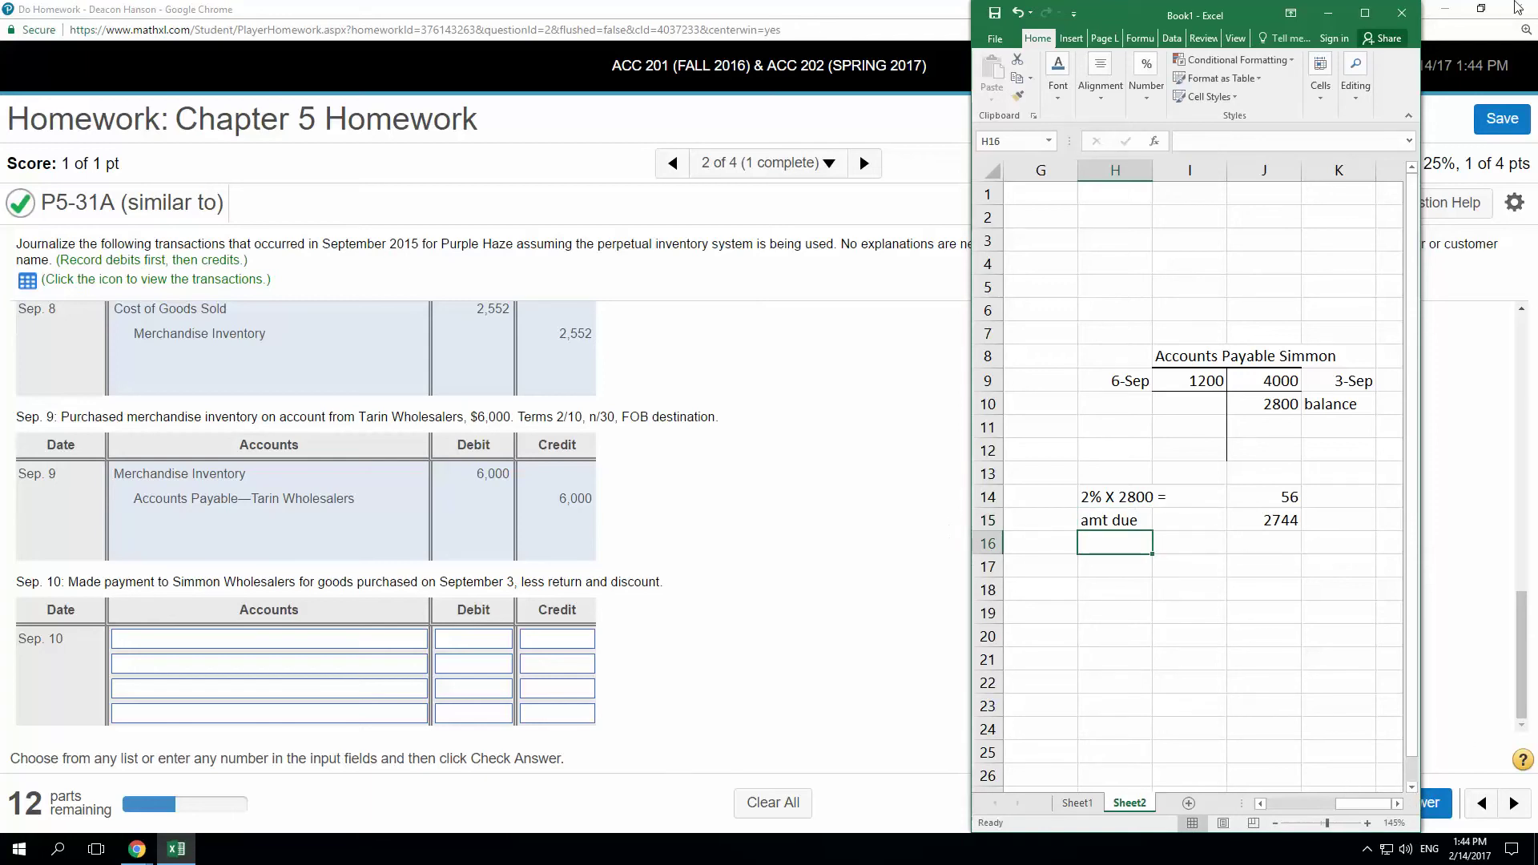
- Arrange the homework window and the spreadsheet window side by side, each filling half of the screen
left_click(1328, 14)
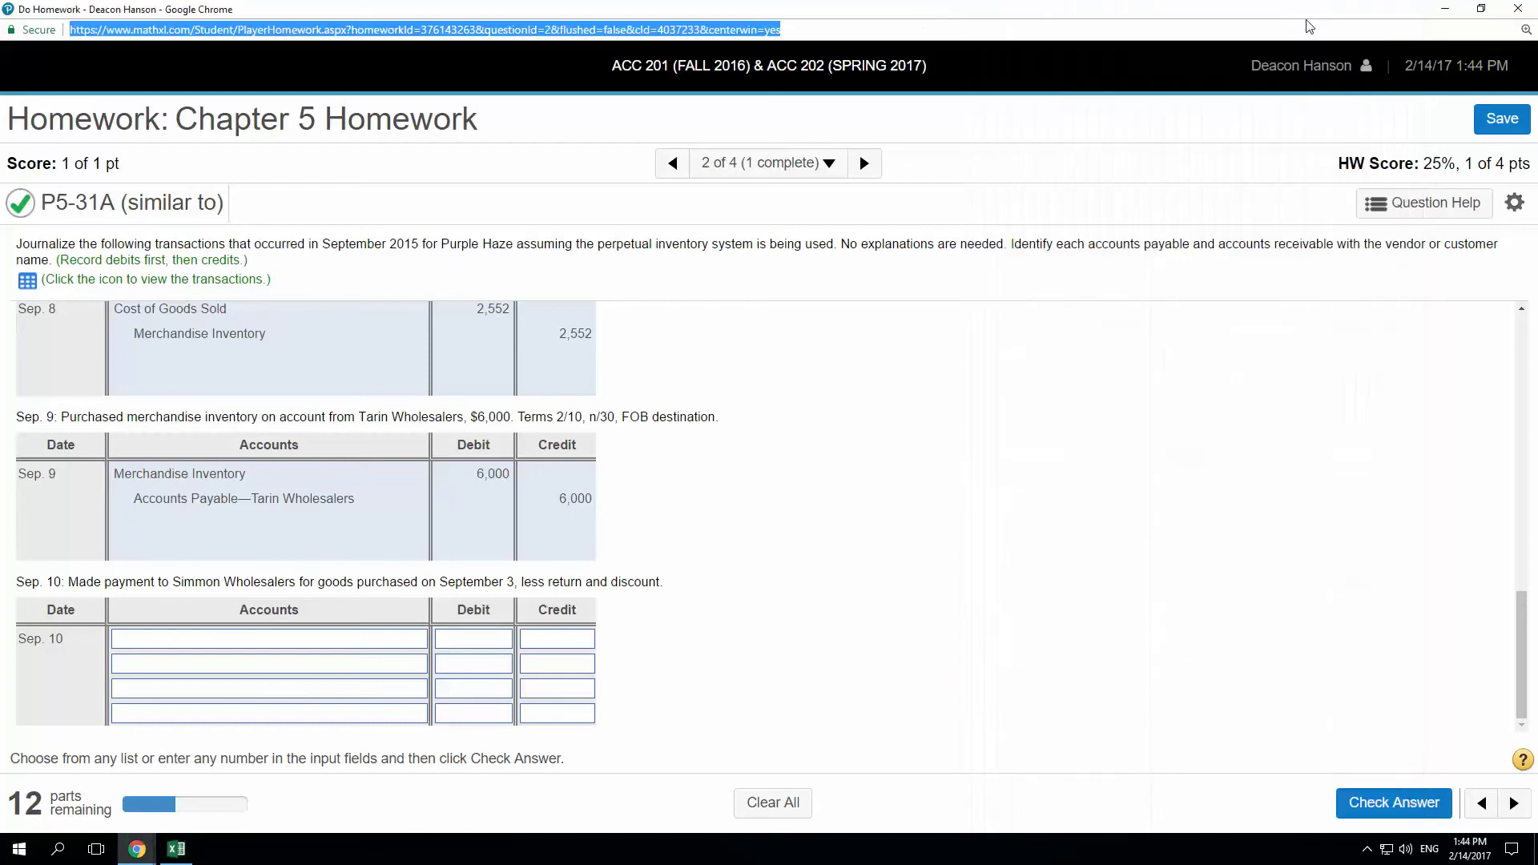
left_click(1481, 8)
left_click_drag(1026, 147, 3, 2)
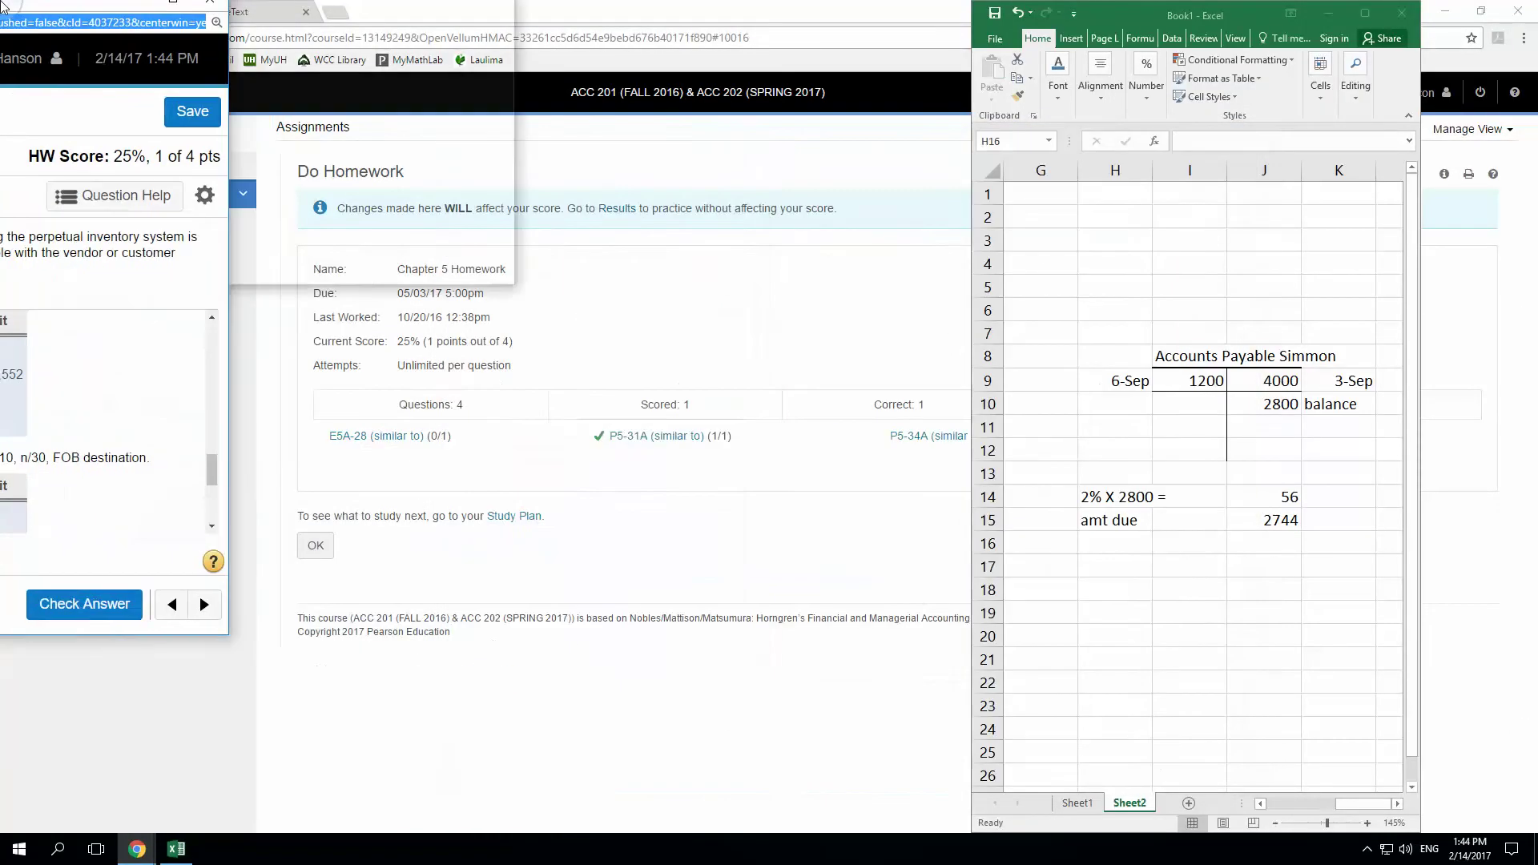
left_click_drag(552, 419, 538, 810)
scroll(709, 645, "down", 1)
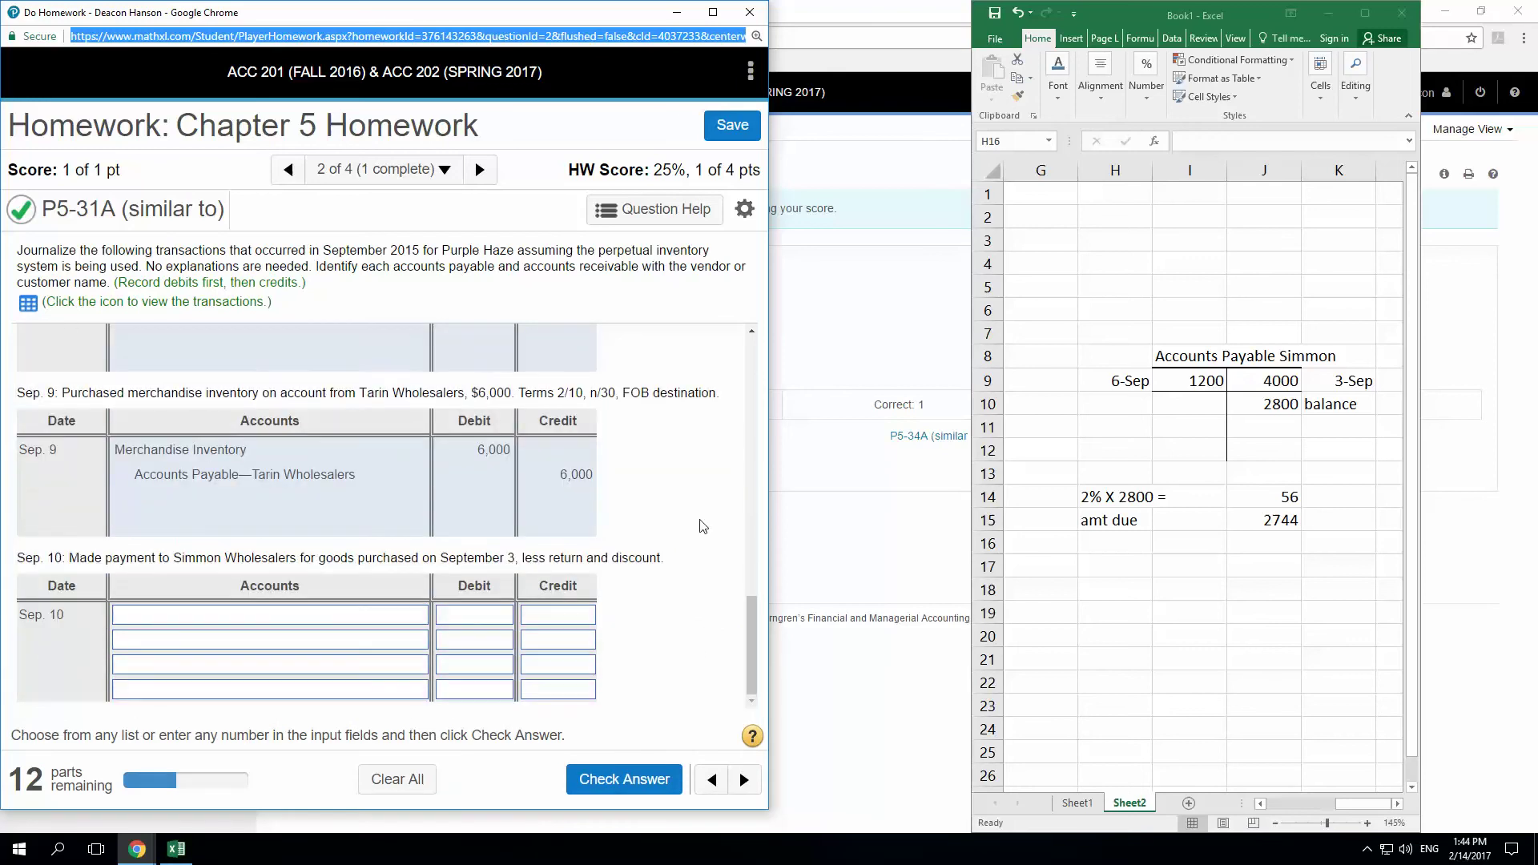
scroll(709, 645, "up", 5)
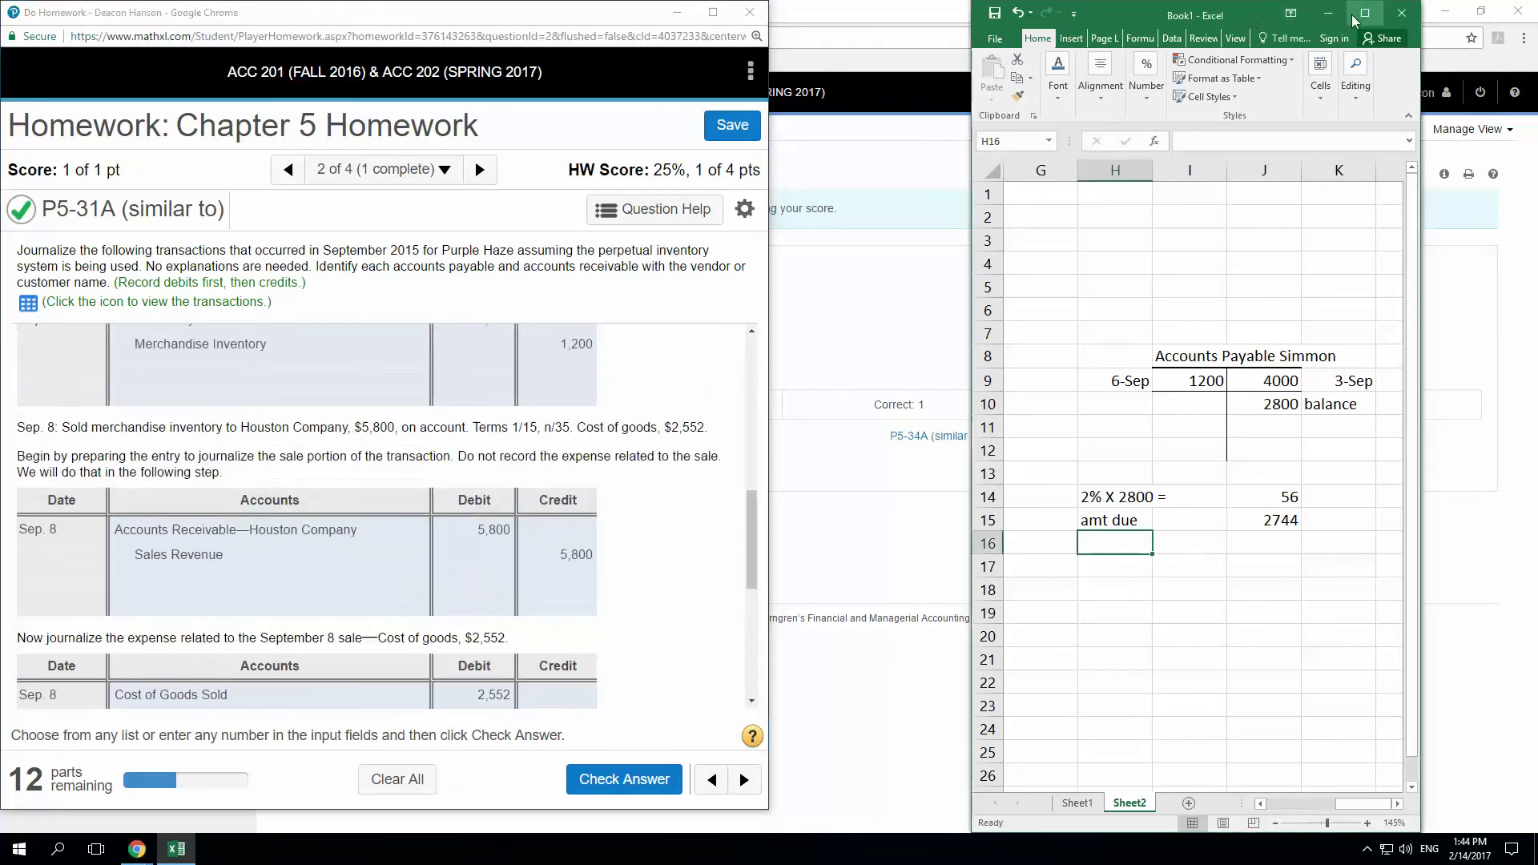
left_click(1254, 22)
left_click_drag(1268, 22, 1534, 24)
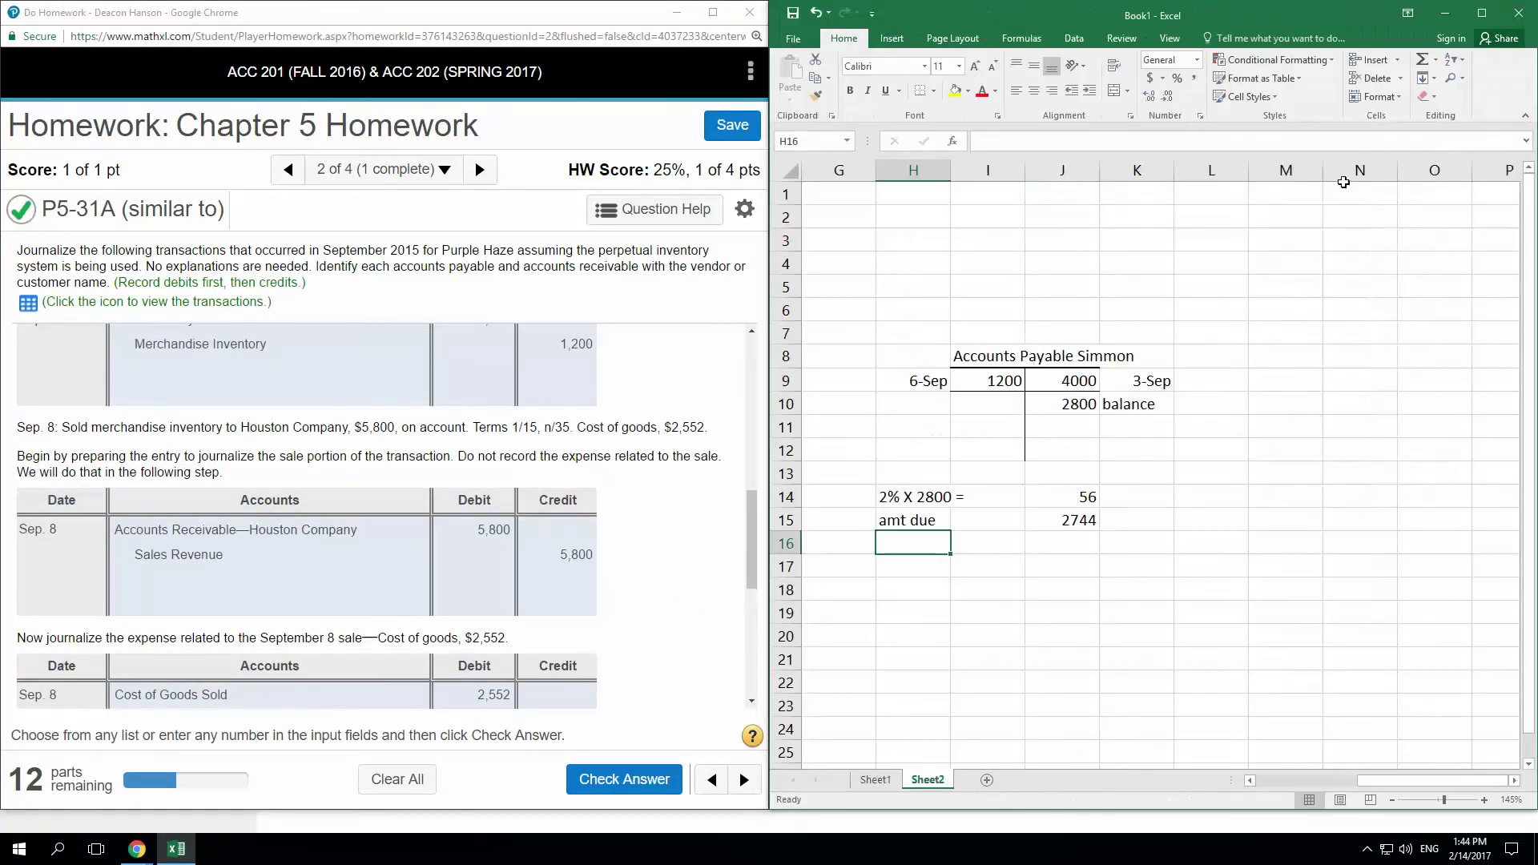
- On the first line of the Sep. 10 entry, debit Accounts Payable—Simmon Wholesalers for 2800
left_click(670, 663)
scroll(670, 633, "down", 5)
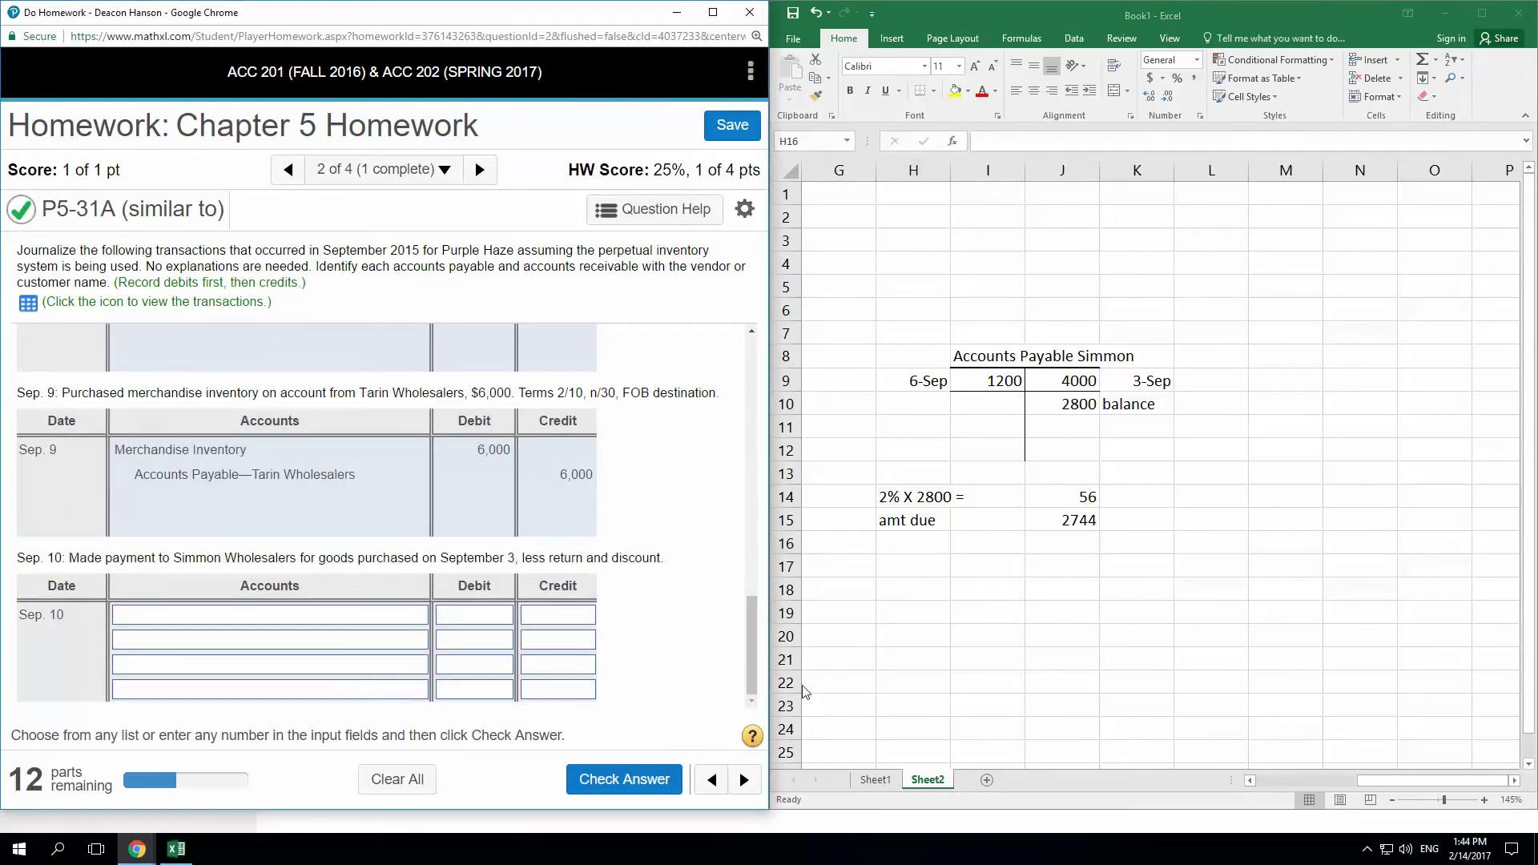
left_click(368, 615)
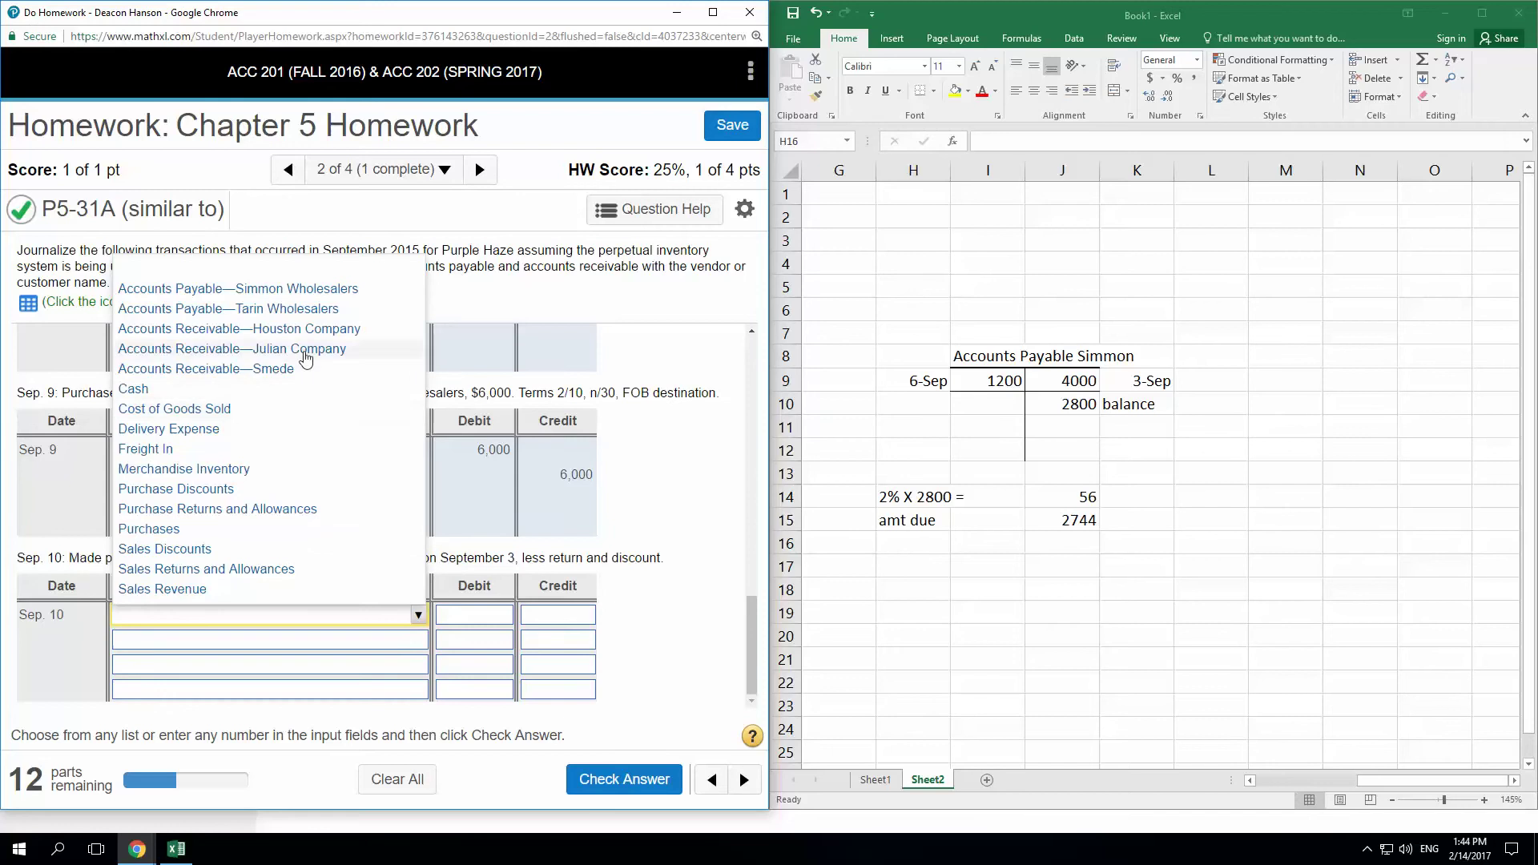
left_click(278, 290)
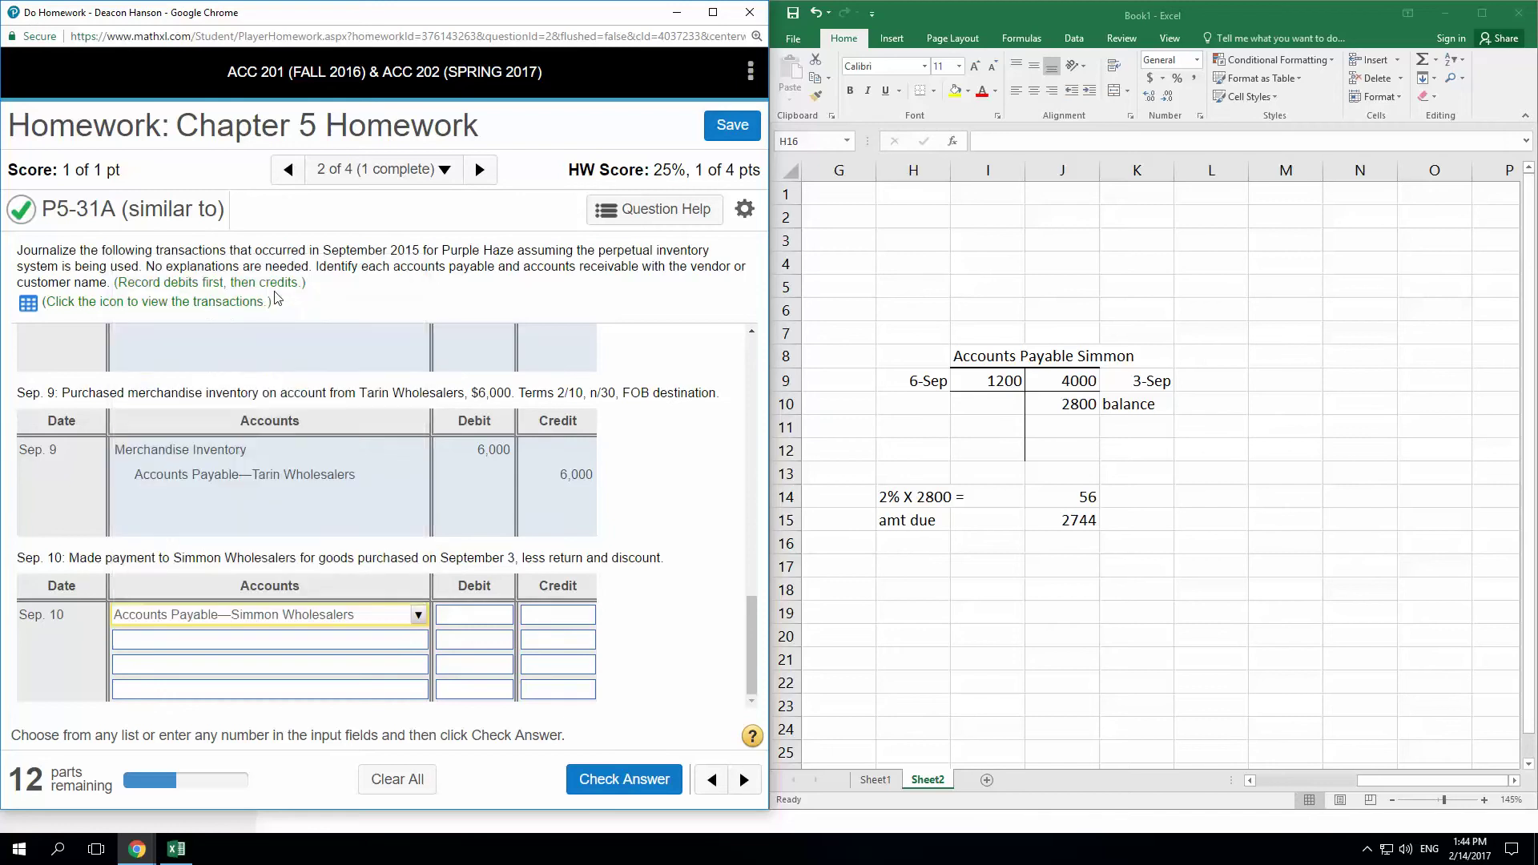
left_click(494, 624)
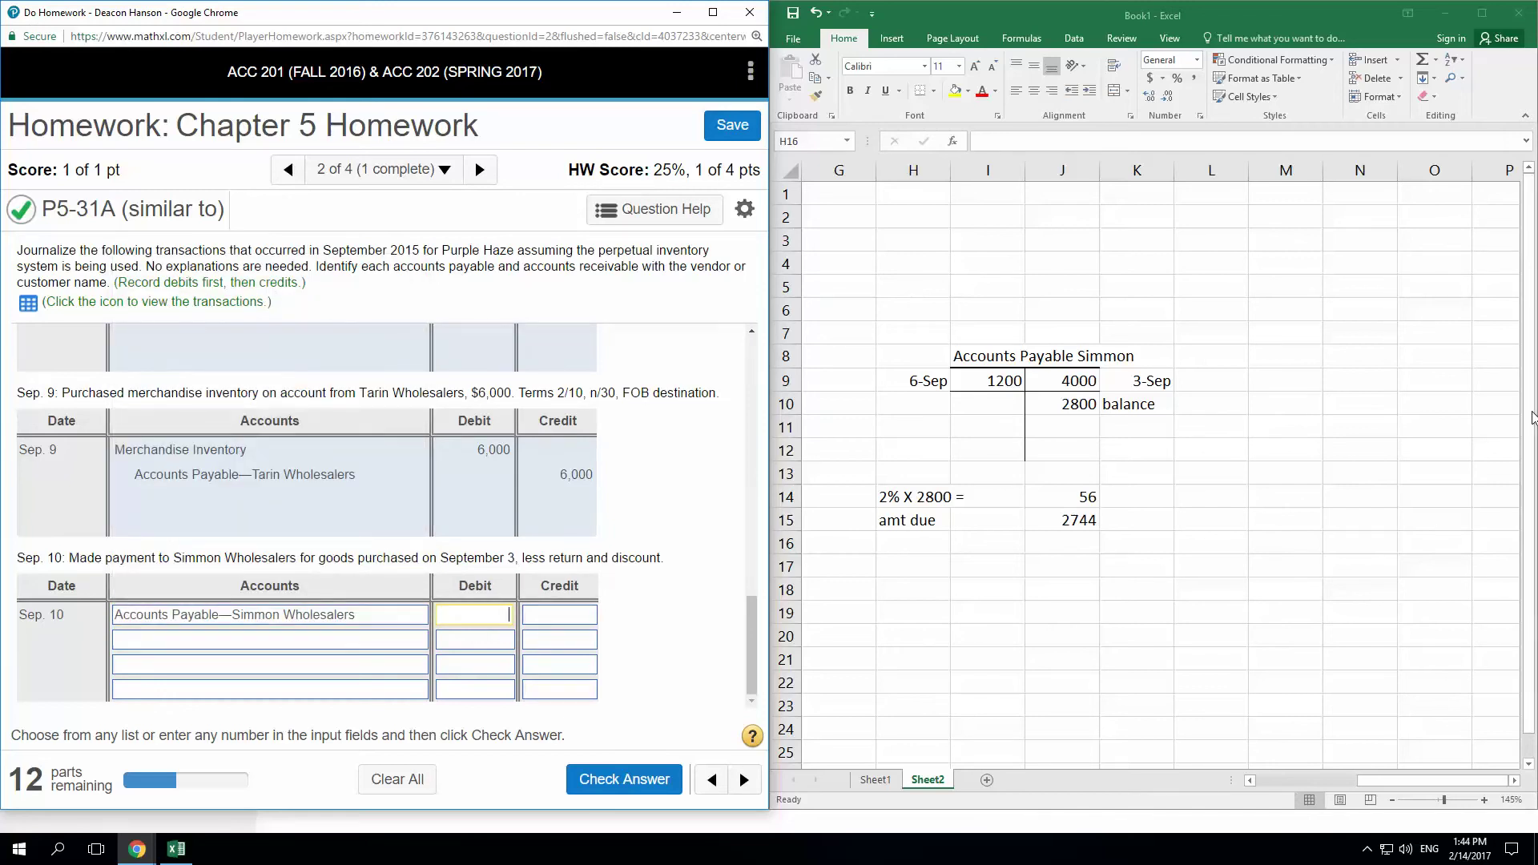
type("2800")
- Highlight the payable balance in spreadsheet cell J10 with a yellow fill
left_click(1078, 405)
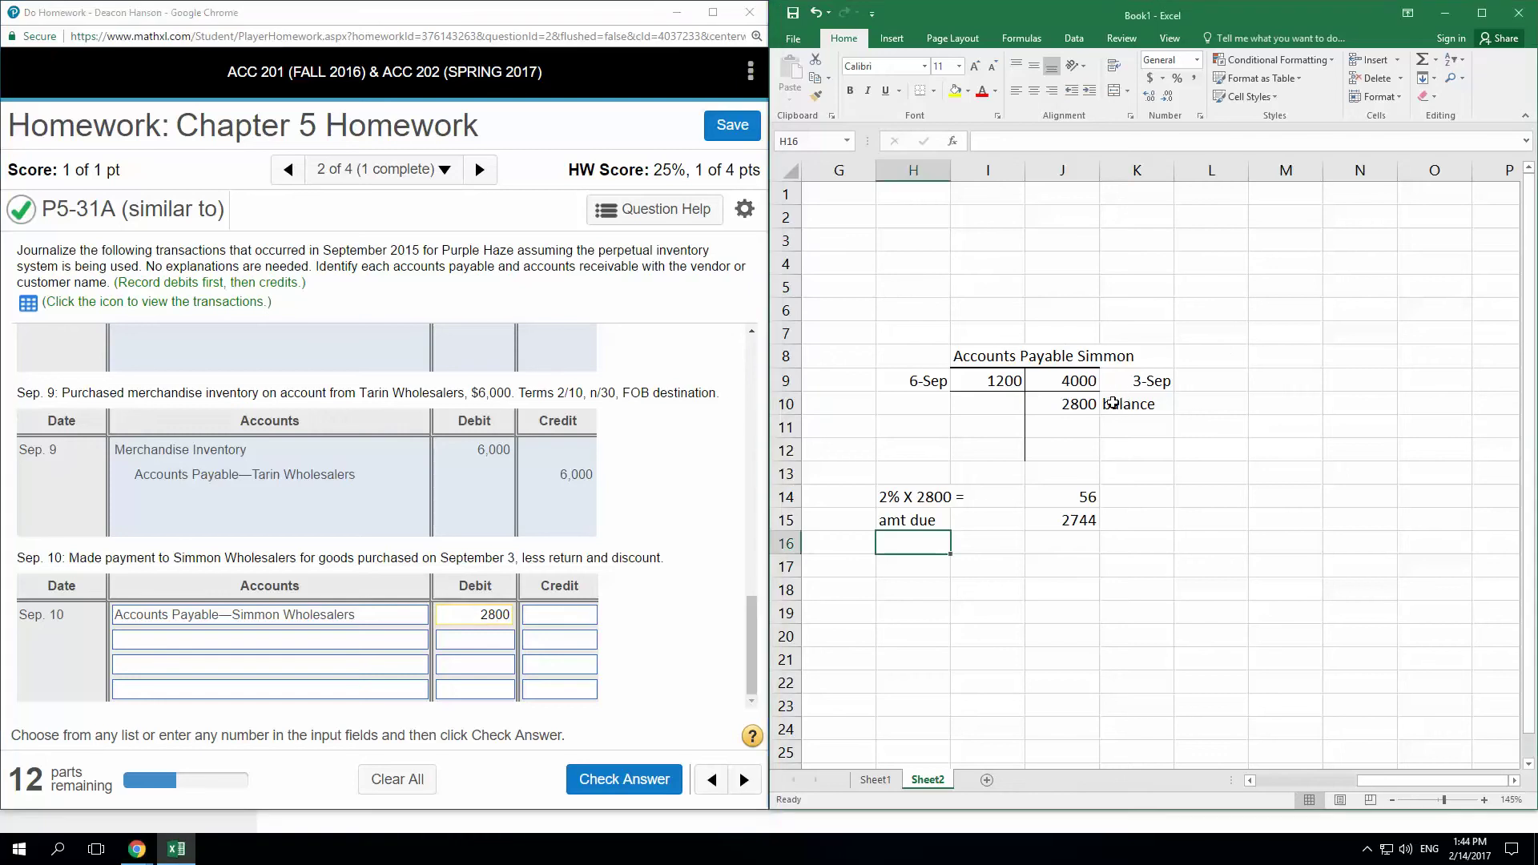
left_click(955, 95)
left_click(1321, 522)
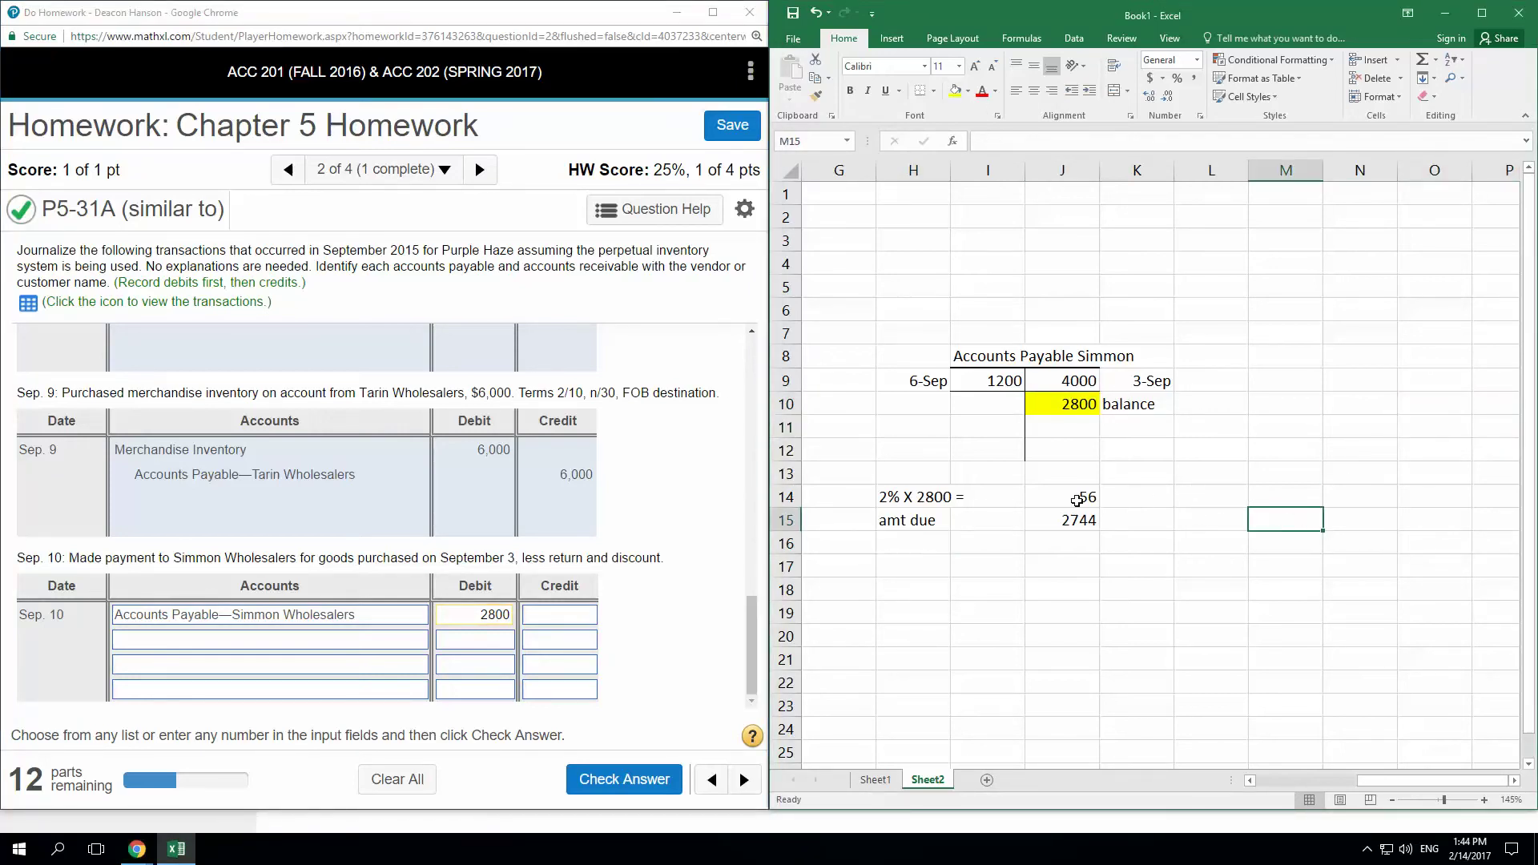
- On the second line of the Sep. 10 entry, credit Purchase Discounts for 56
left_click(313, 641)
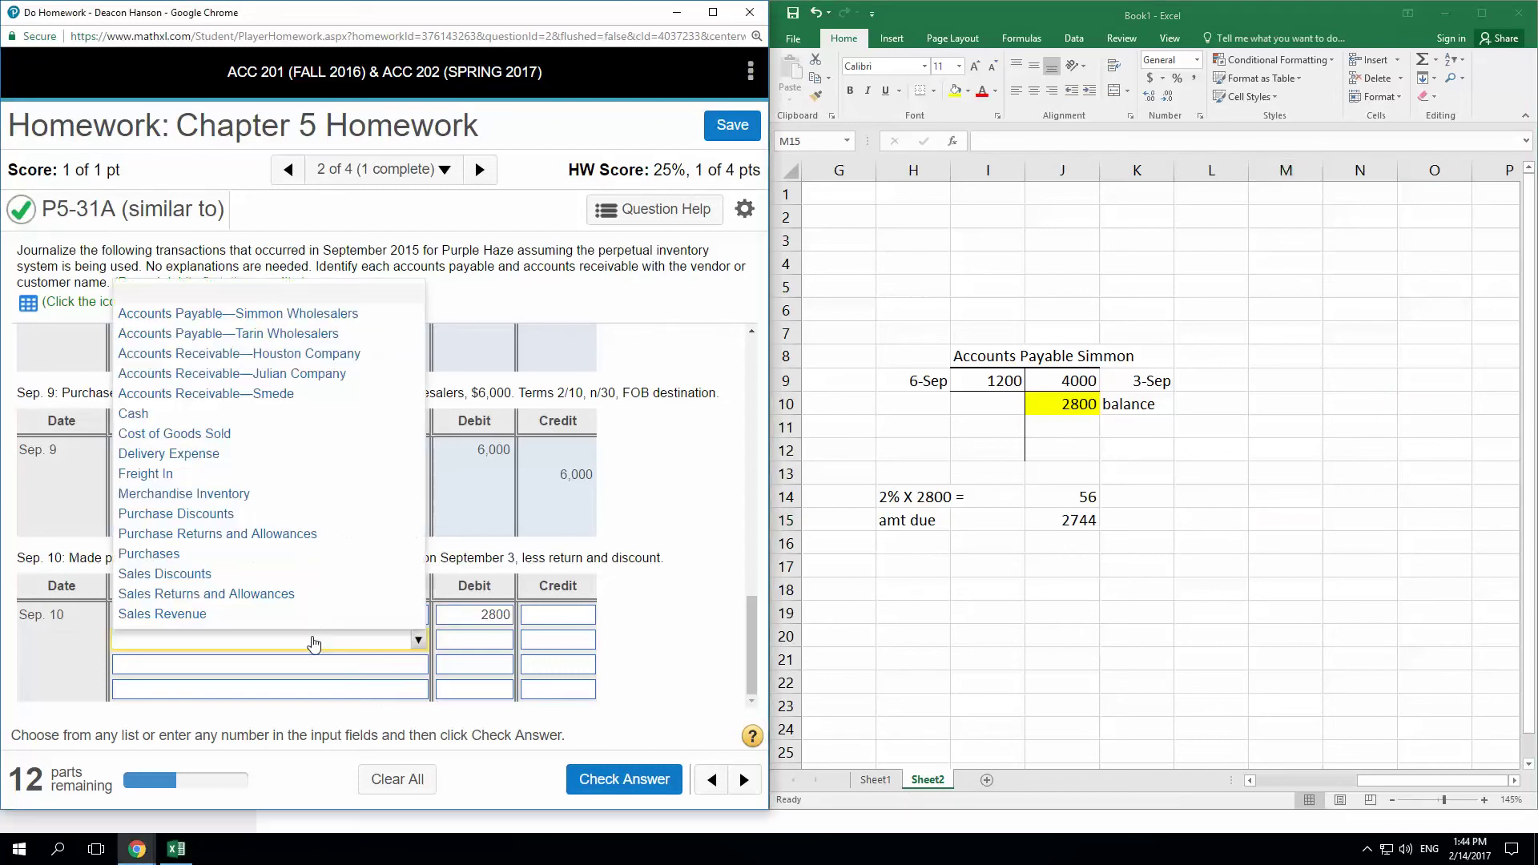
left_click(223, 517)
left_click(558, 646)
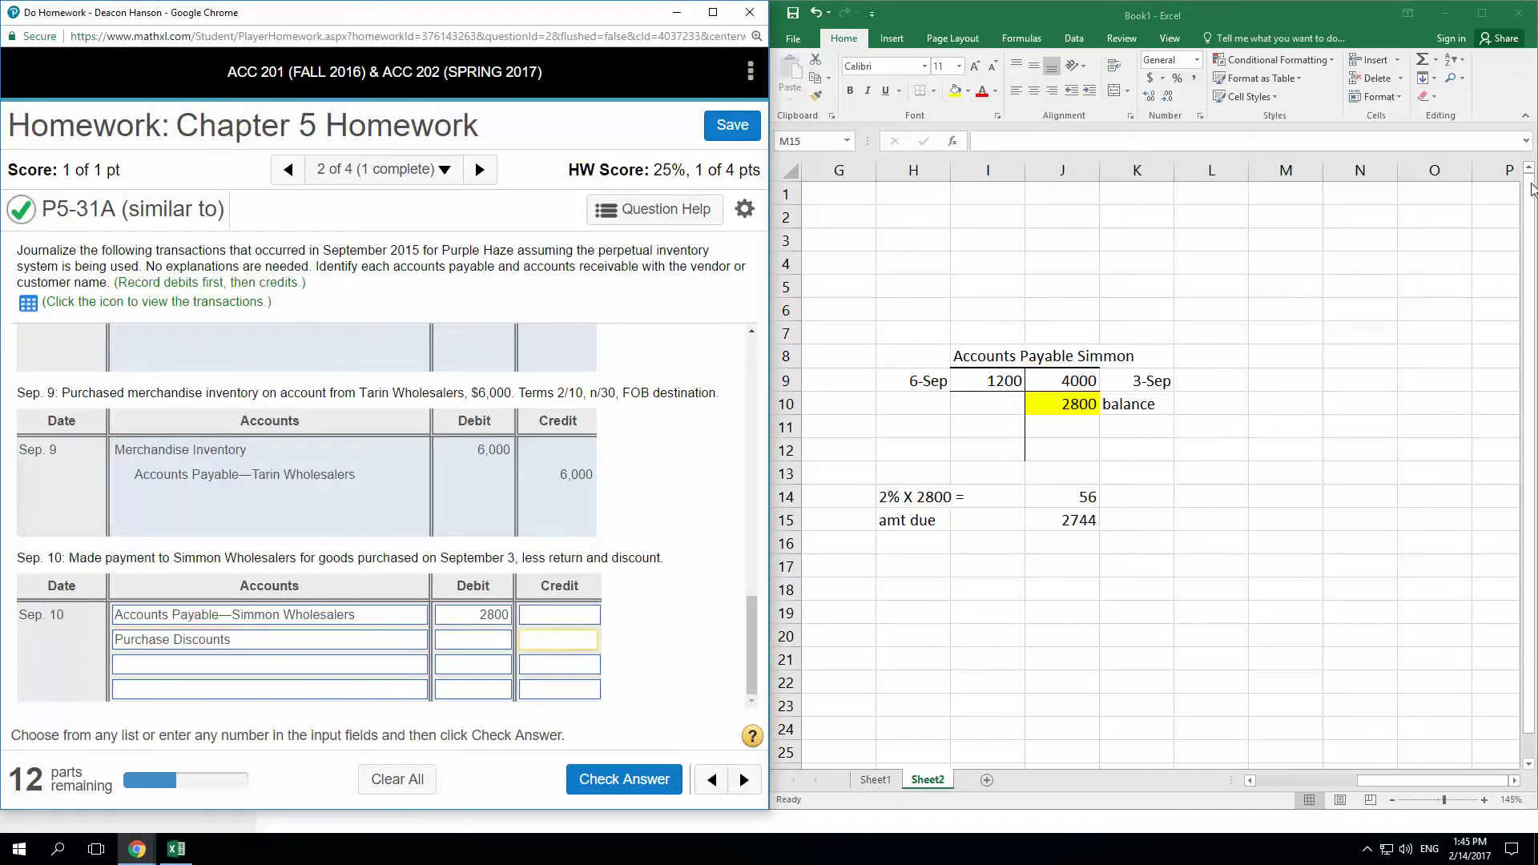
type("56")
- On the third line of the Sep. 10 entry, credit Cash for 2744
left_click(249, 664)
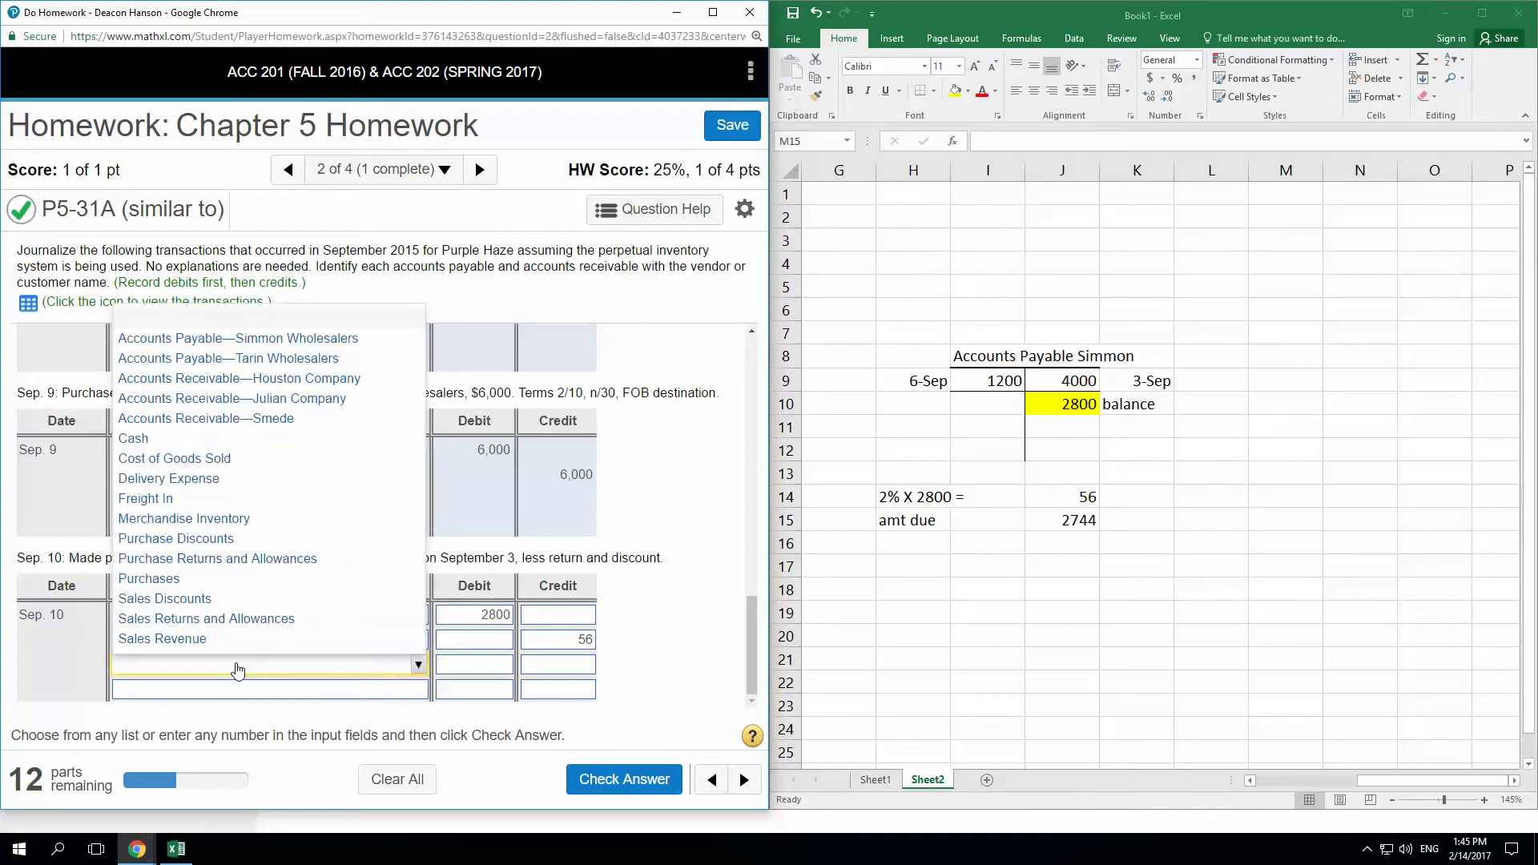
left_click(162, 443)
left_click(575, 666)
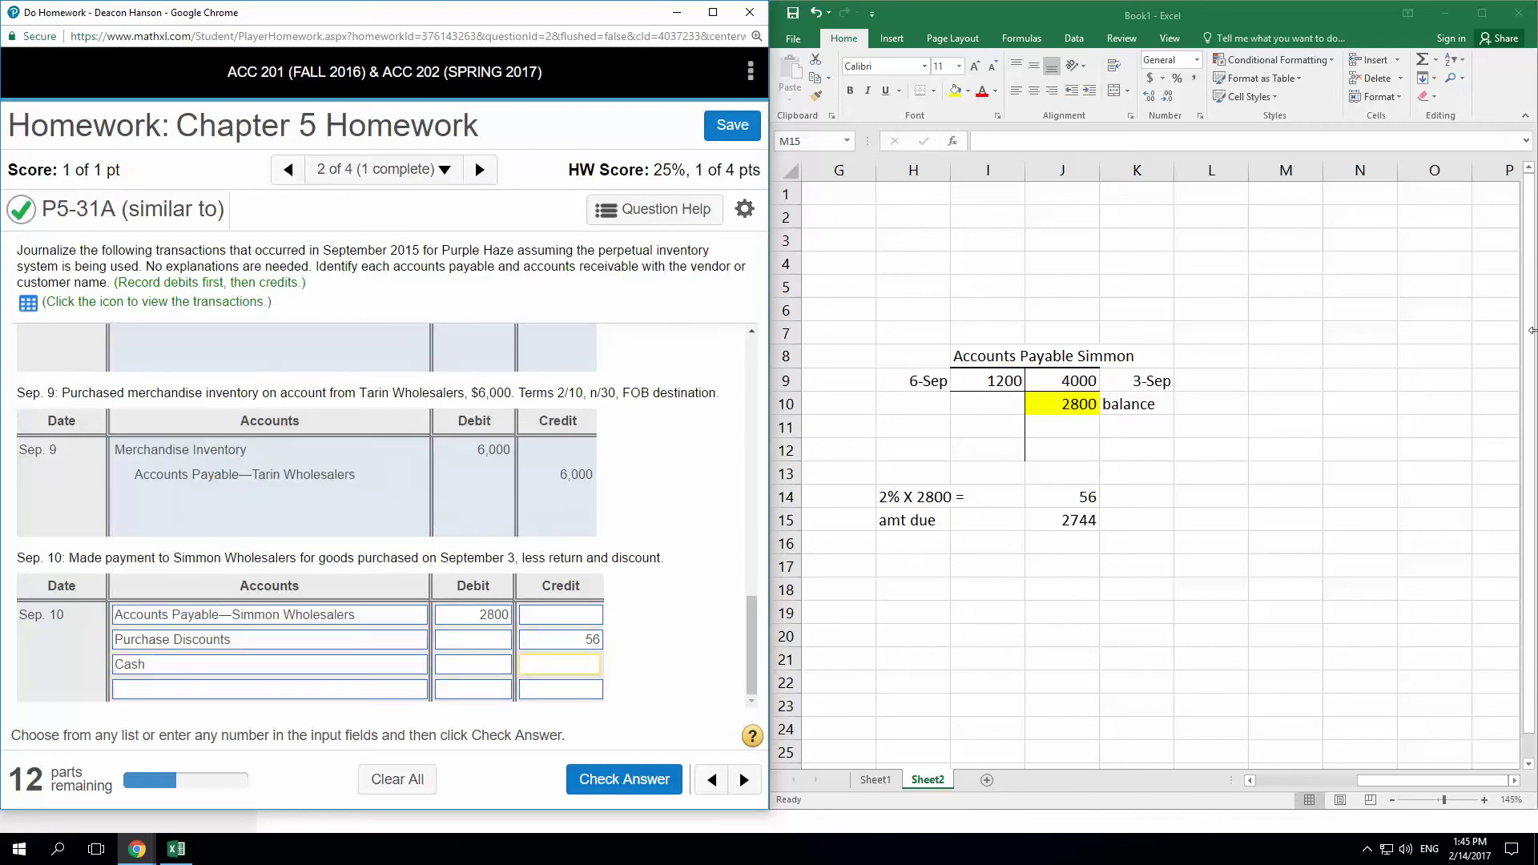
type("2744")
- Change the account of the 56 credit in the Sep. 10 entry to Merchandise Inventory
left_click(219, 653)
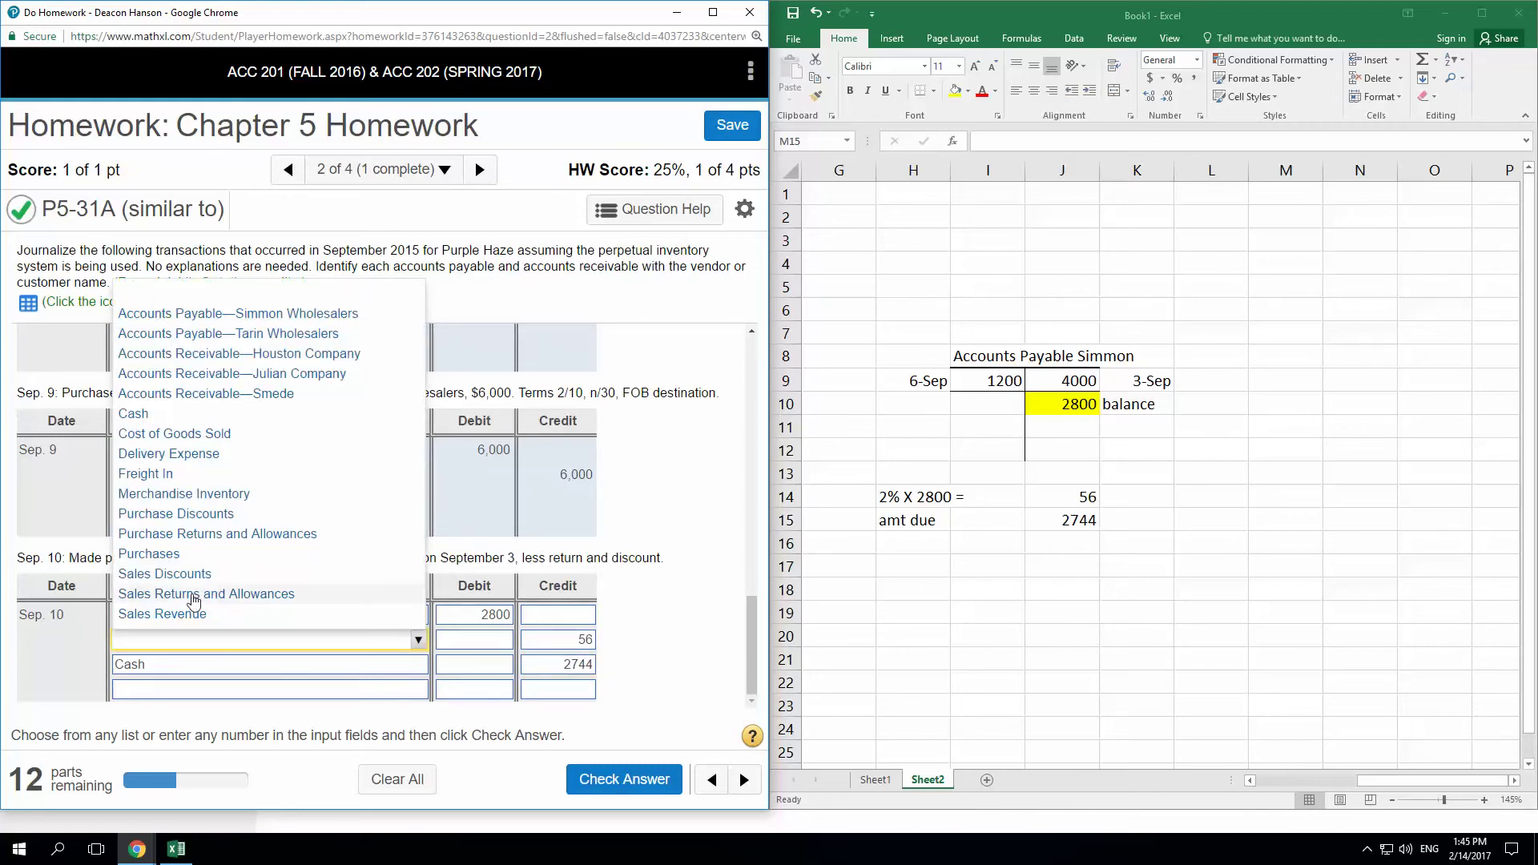
left_click(229, 495)
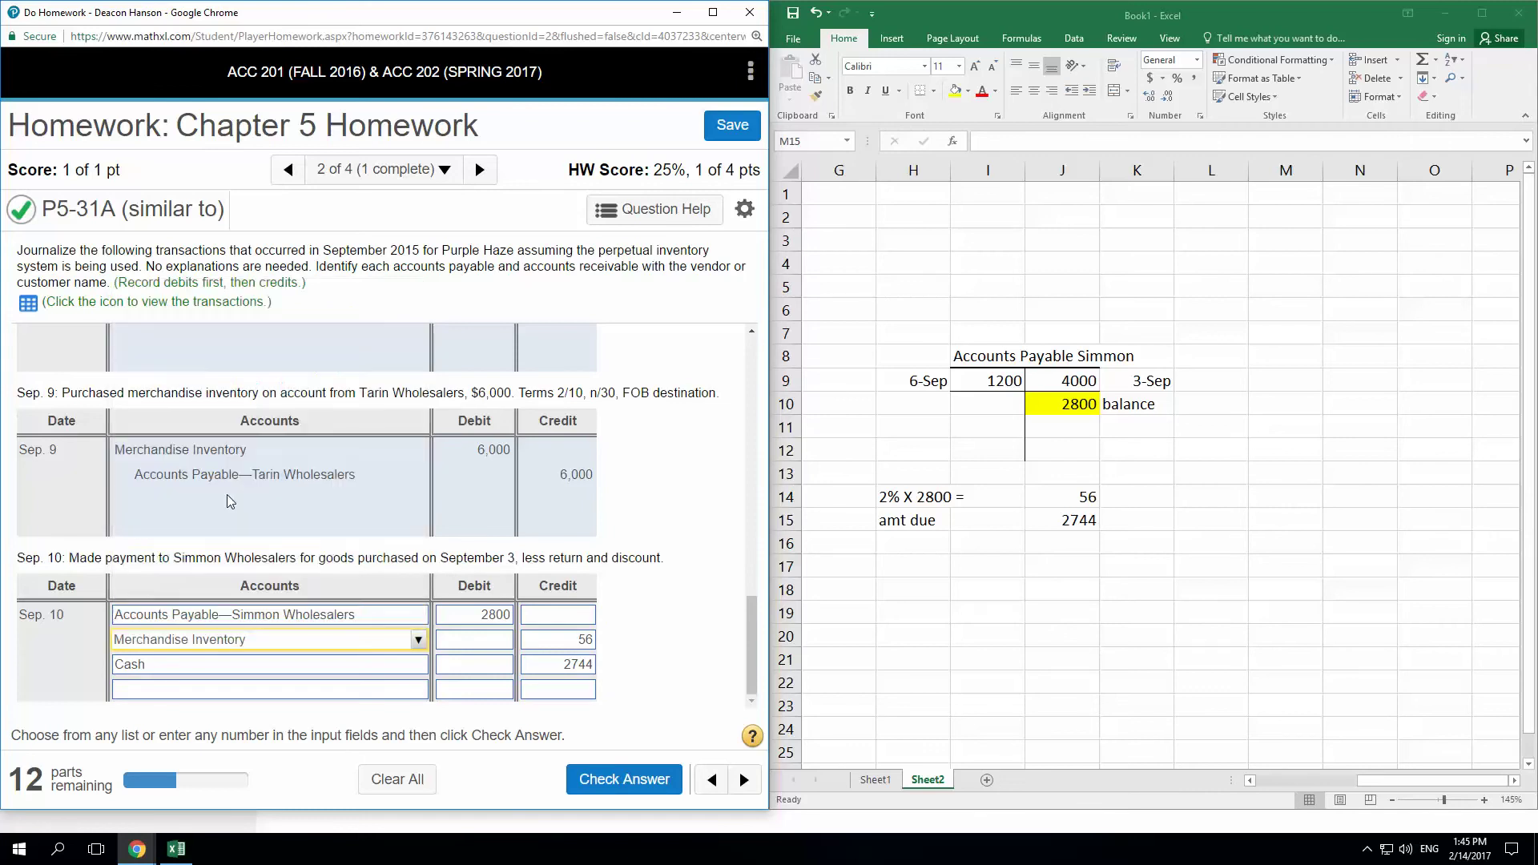
key("alt+Tab")
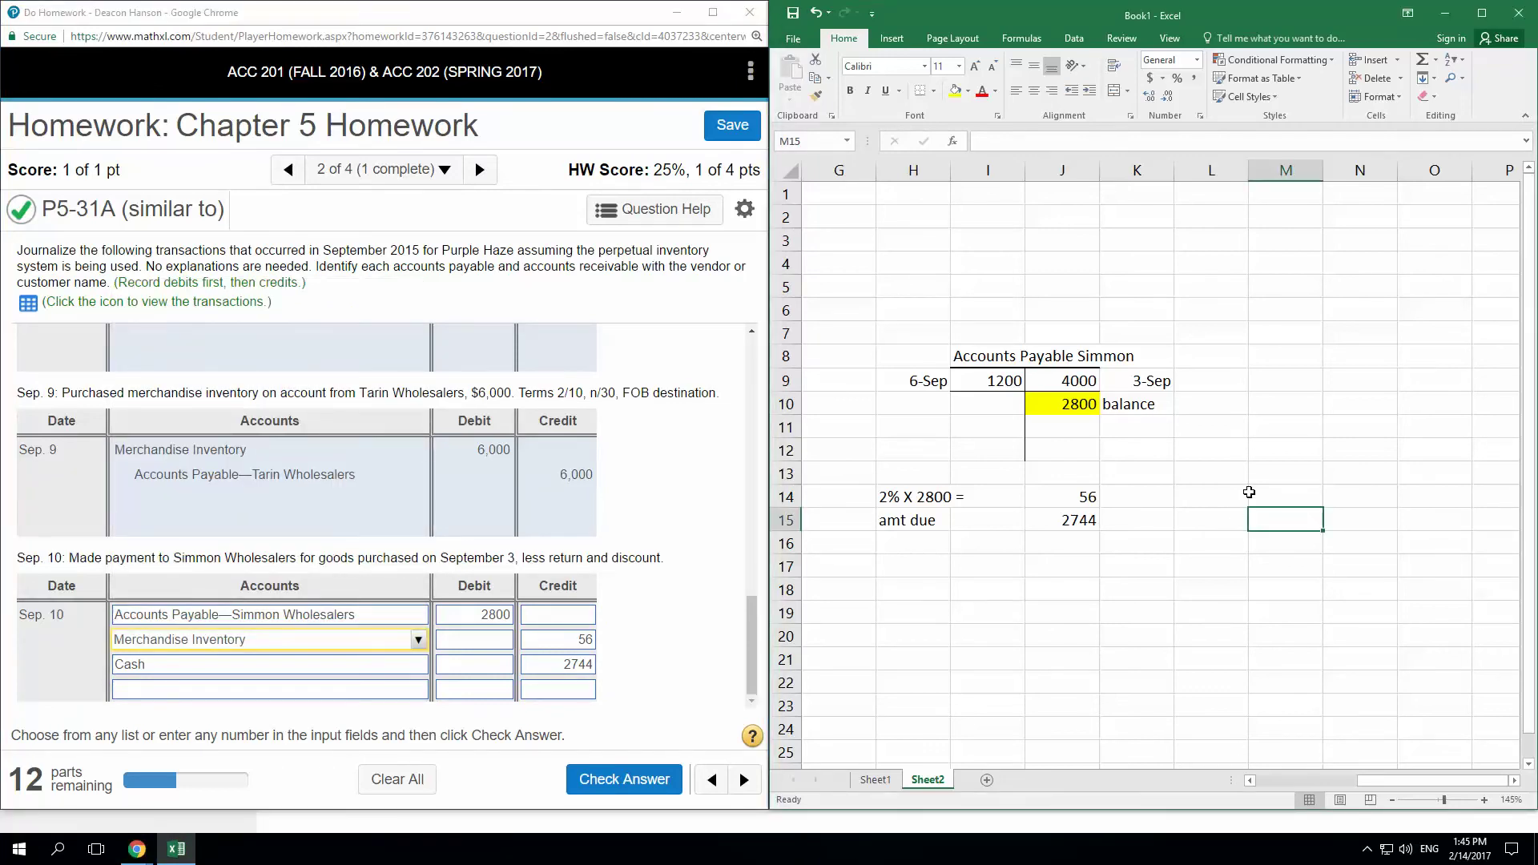
left_click(705, 635)
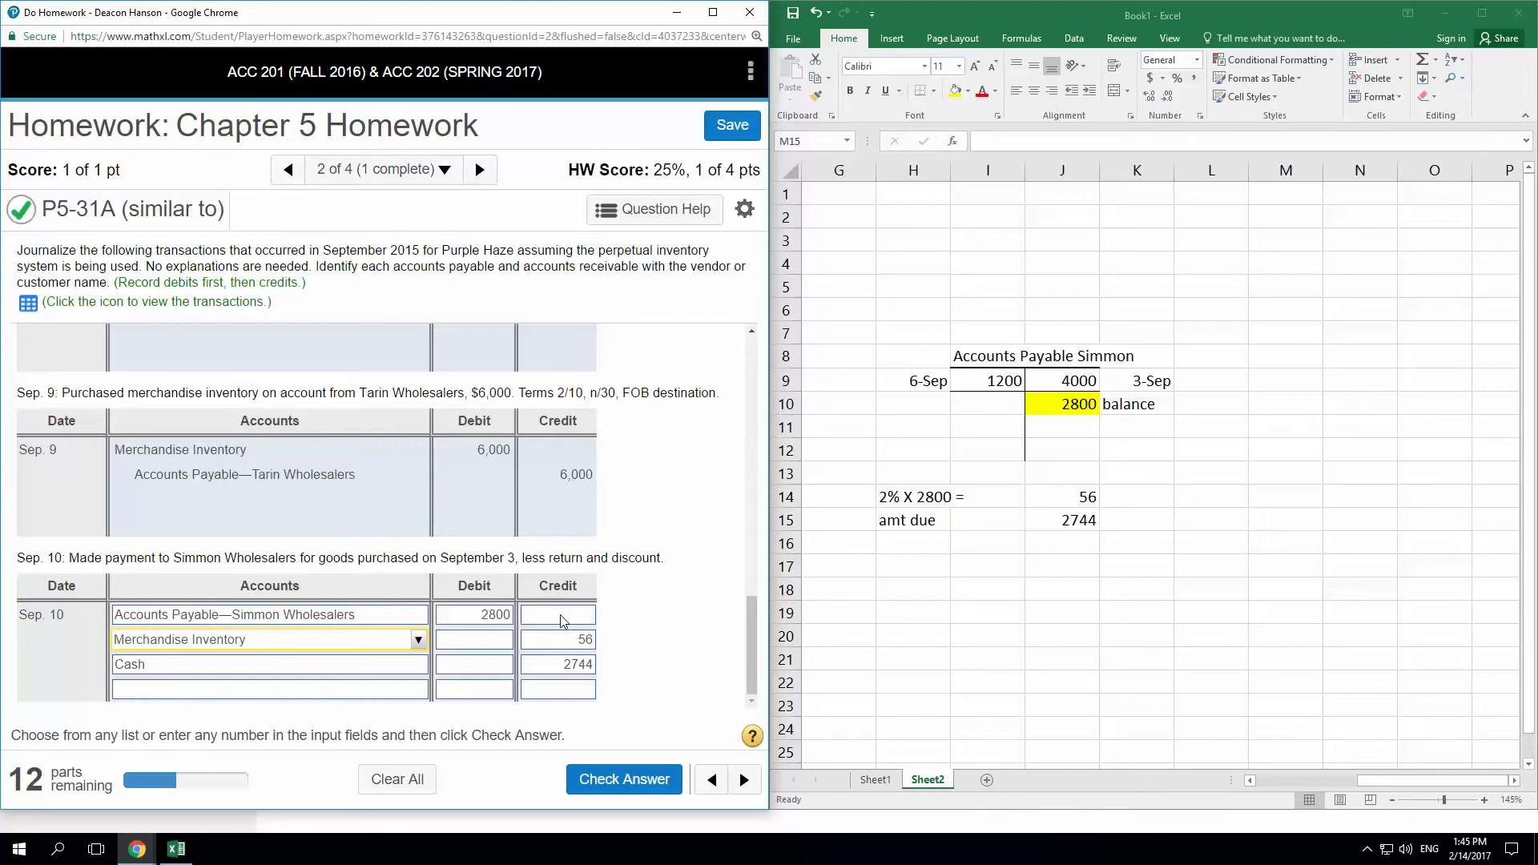
left_click(152, 640)
left_click(184, 515)
left_click(240, 641)
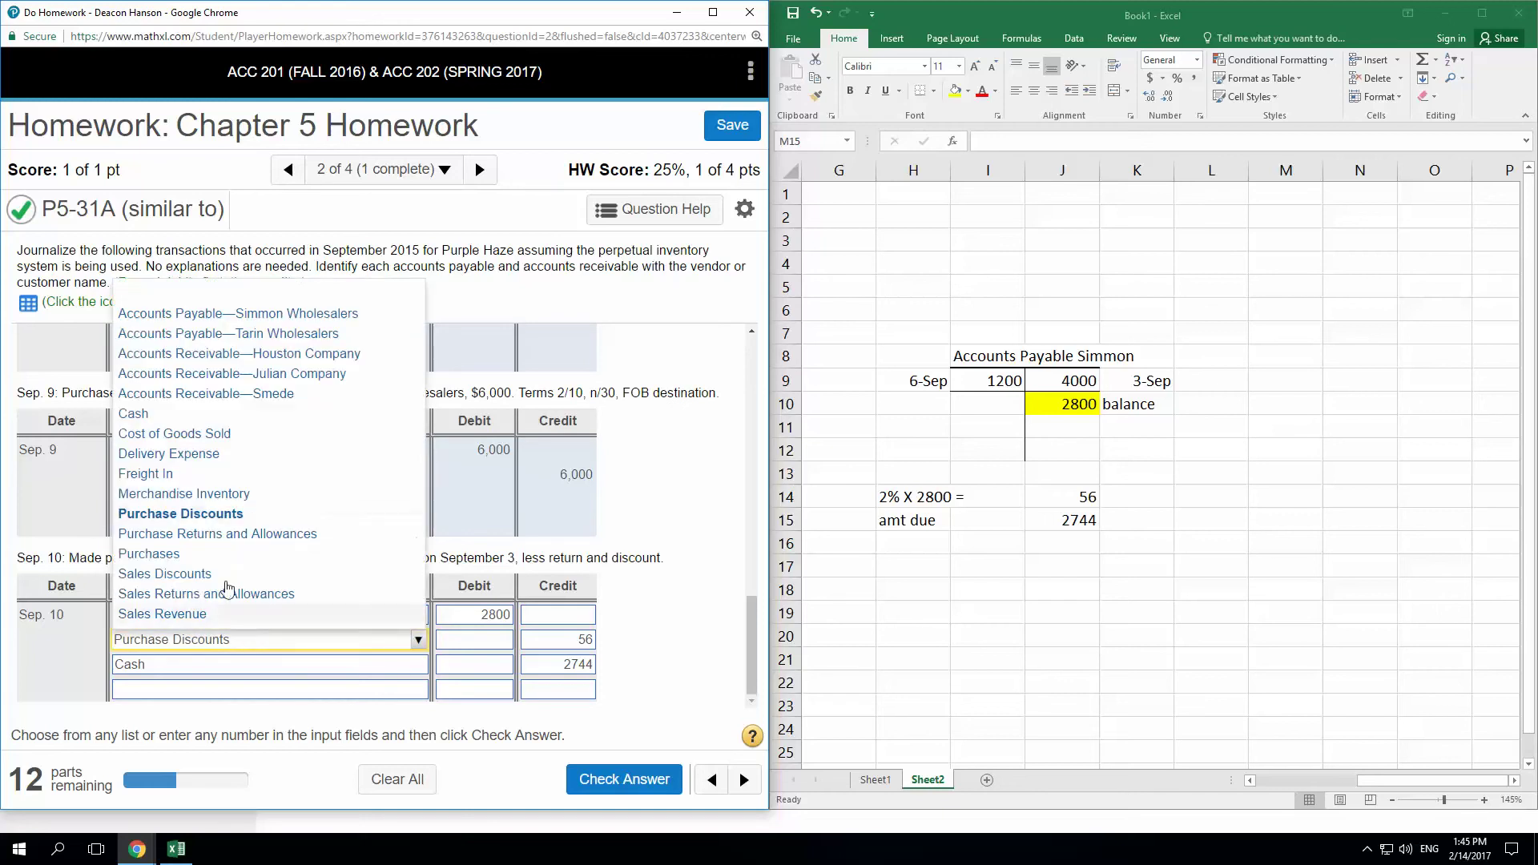
left_click(197, 497)
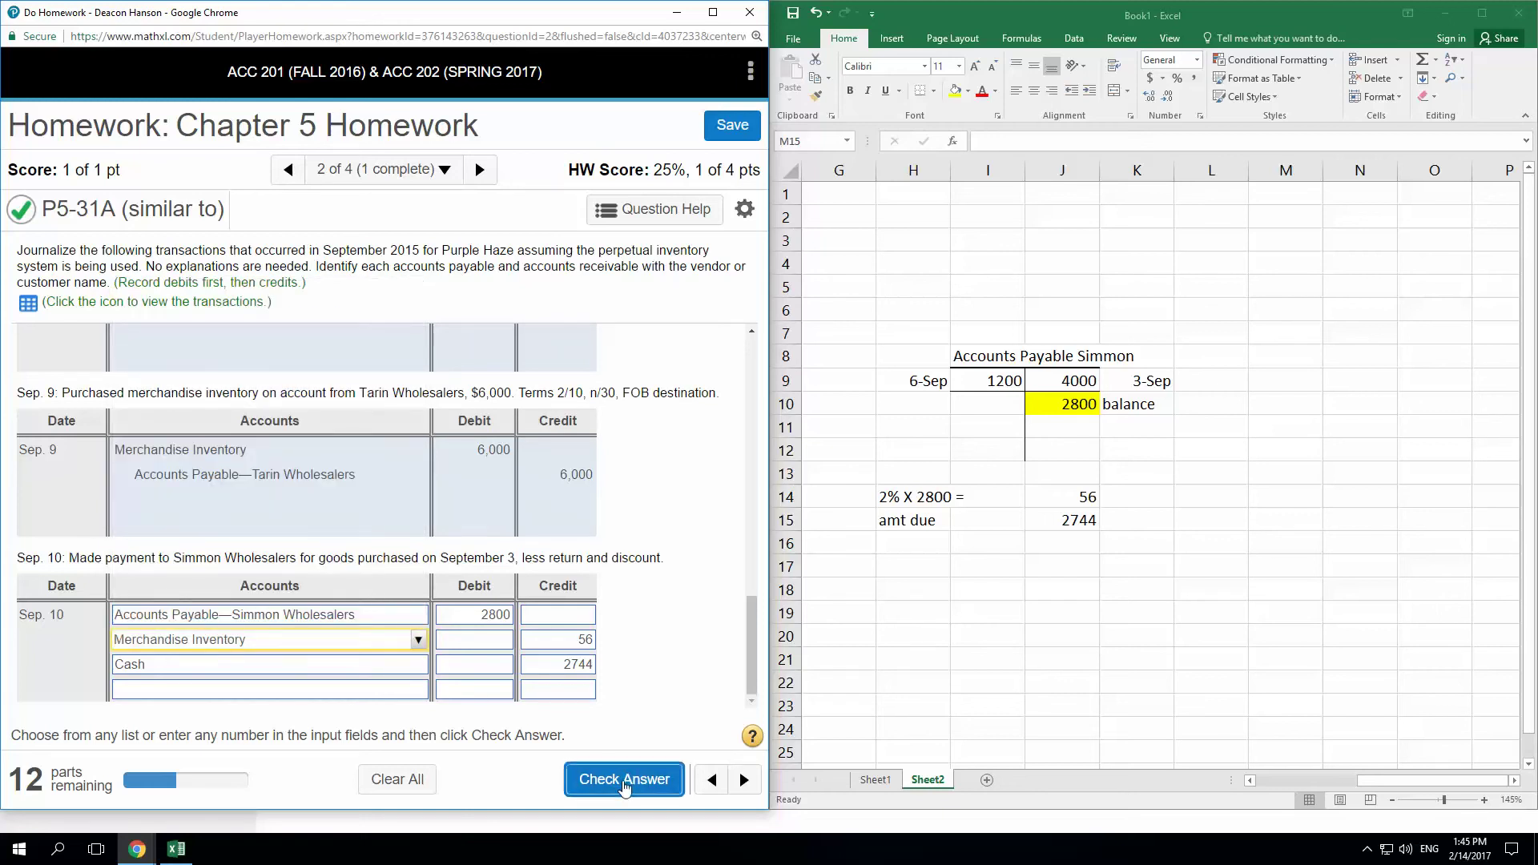
- Submit the Sep. 10 journal entry for checking and dismiss the feedback message
left_click(624, 779)
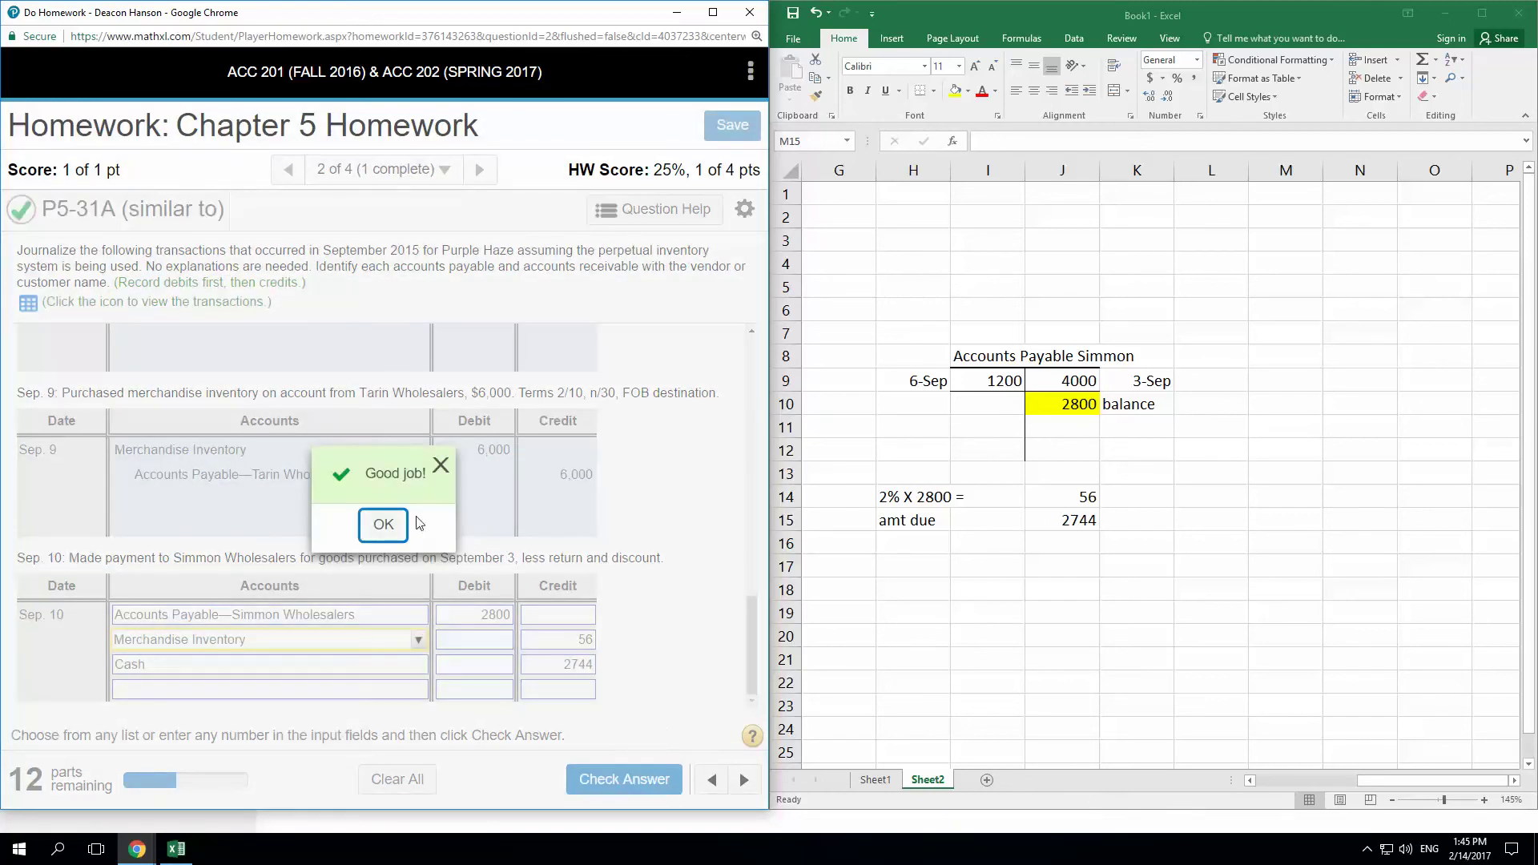
left_click(382, 526)
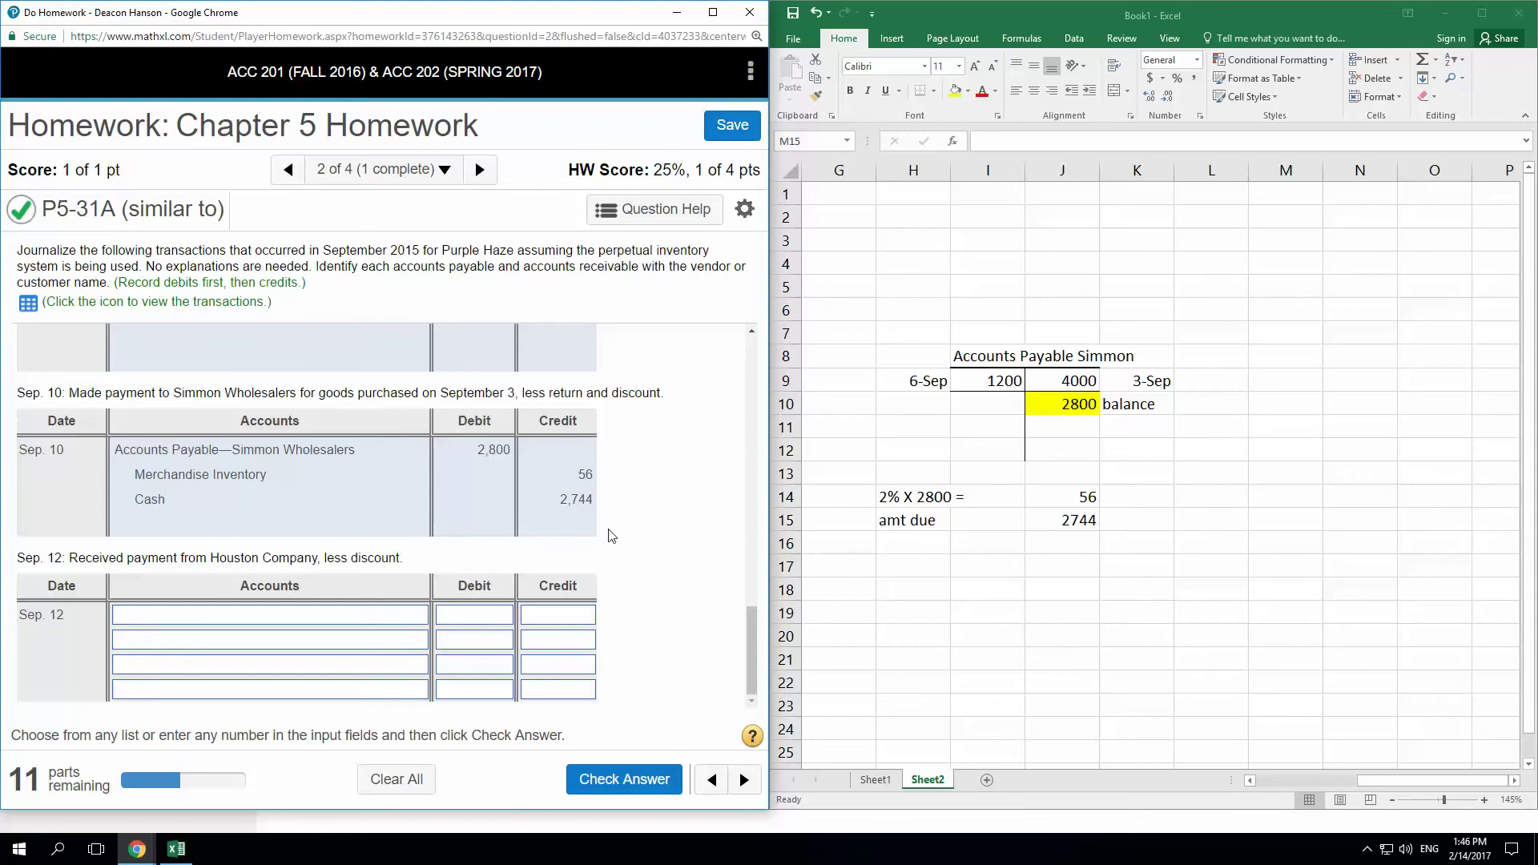
- In Excel, below the Simmon calculation, record the Houston Company sale from Sep. 8 with the label Sale in I20 and 5800 in J20
left_click(1012, 545)
scroll(1104, 484, "down", 4)
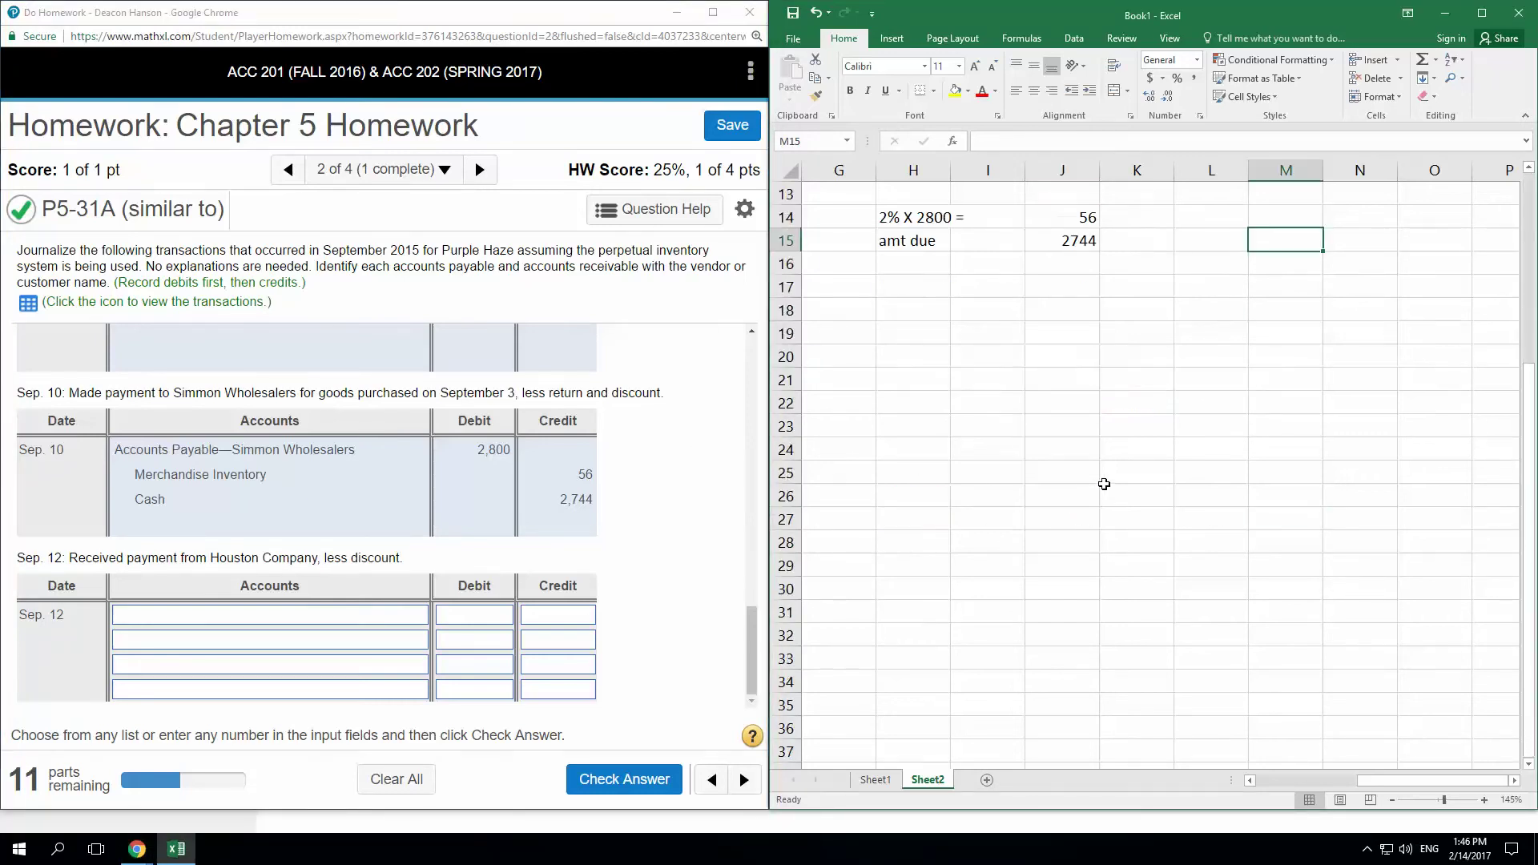
scroll(1104, 484, "up", 2)
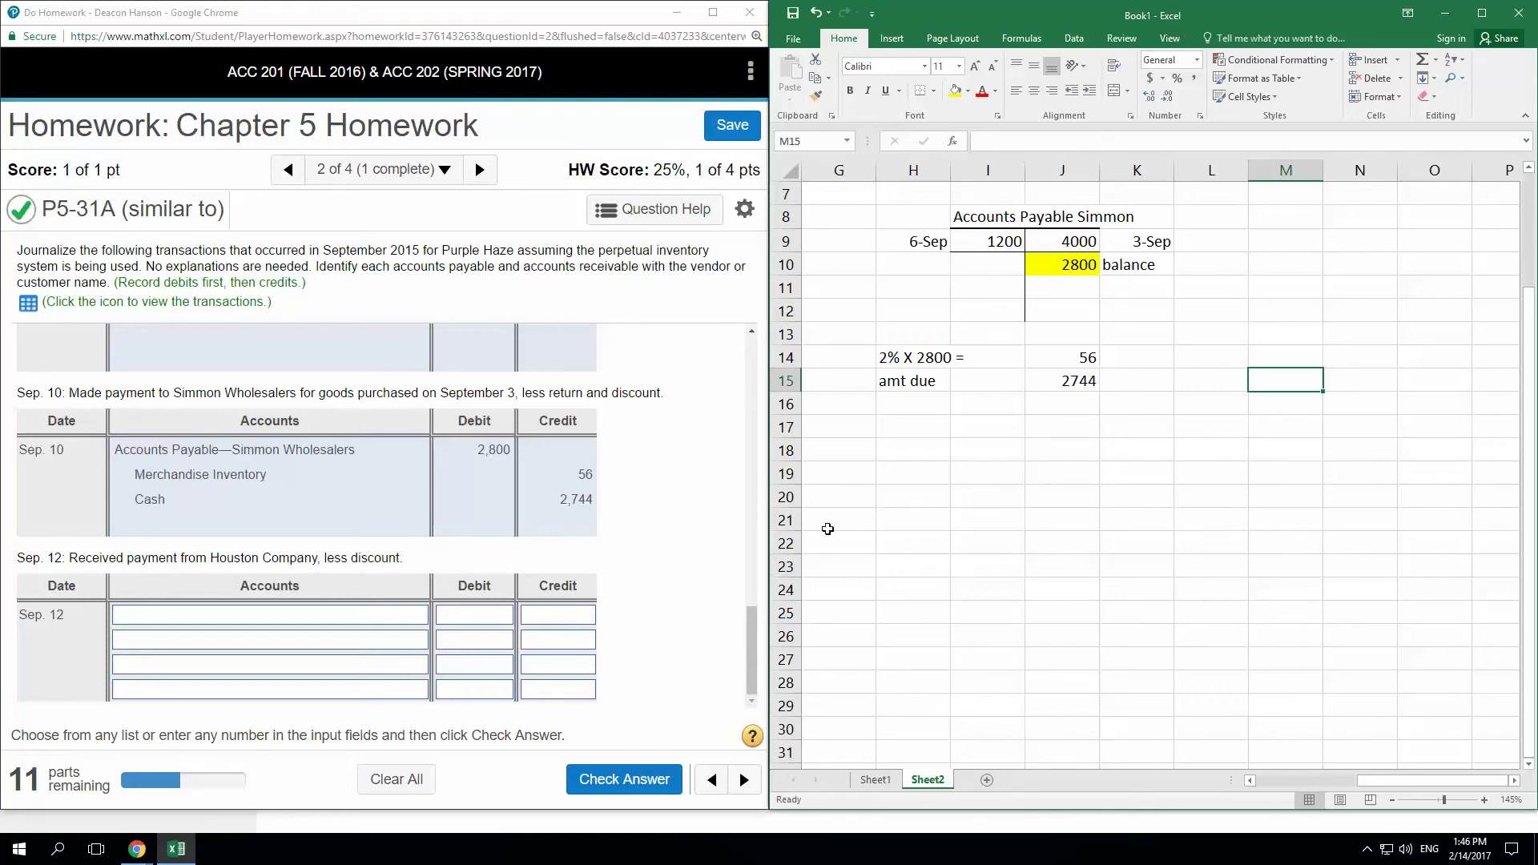
left_click(913, 479)
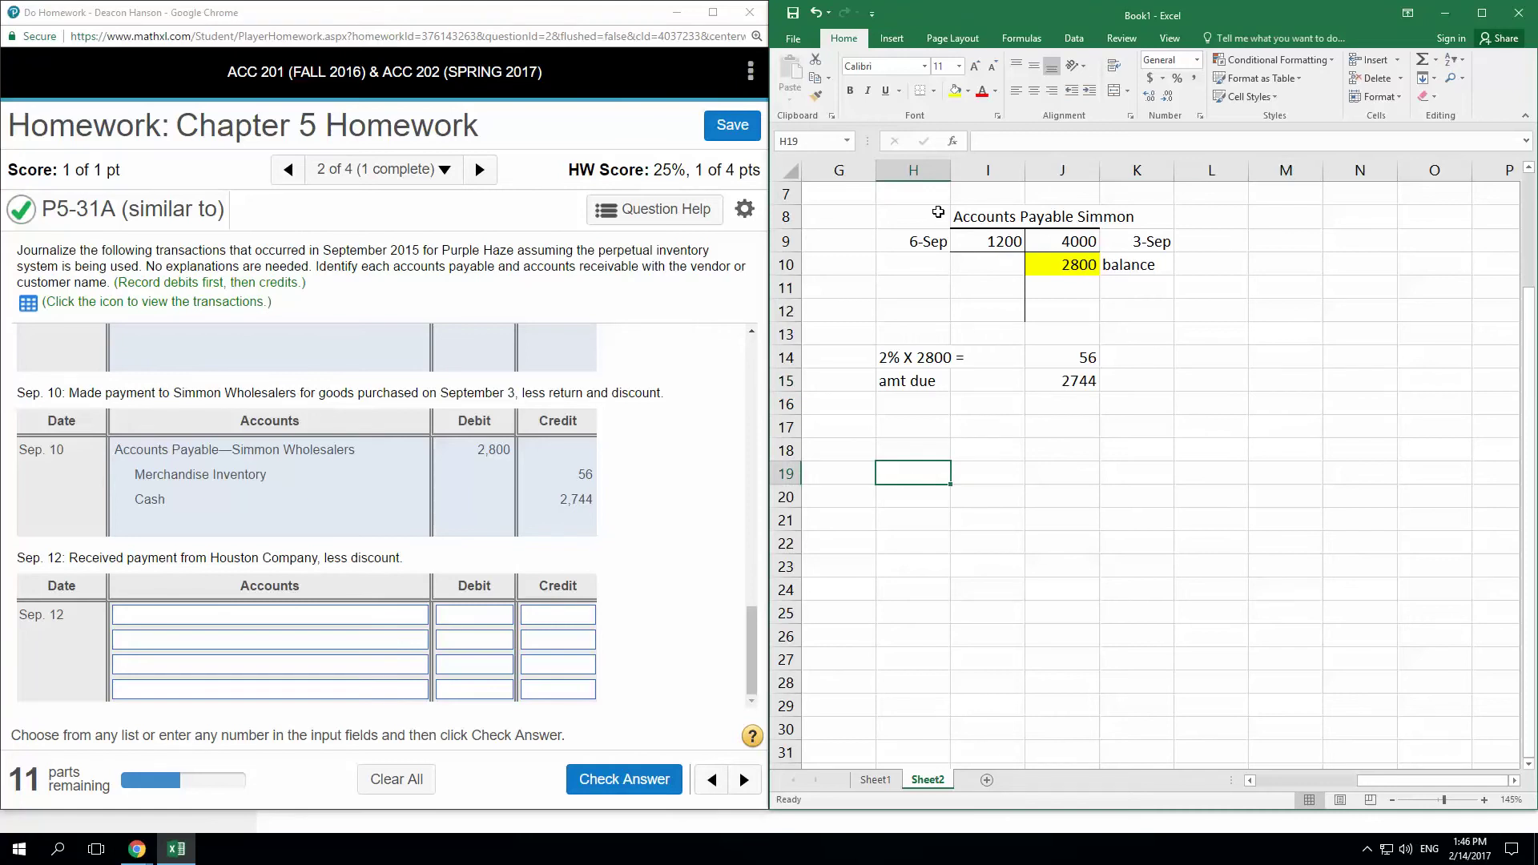
scroll(1044, 465, "down", 3)
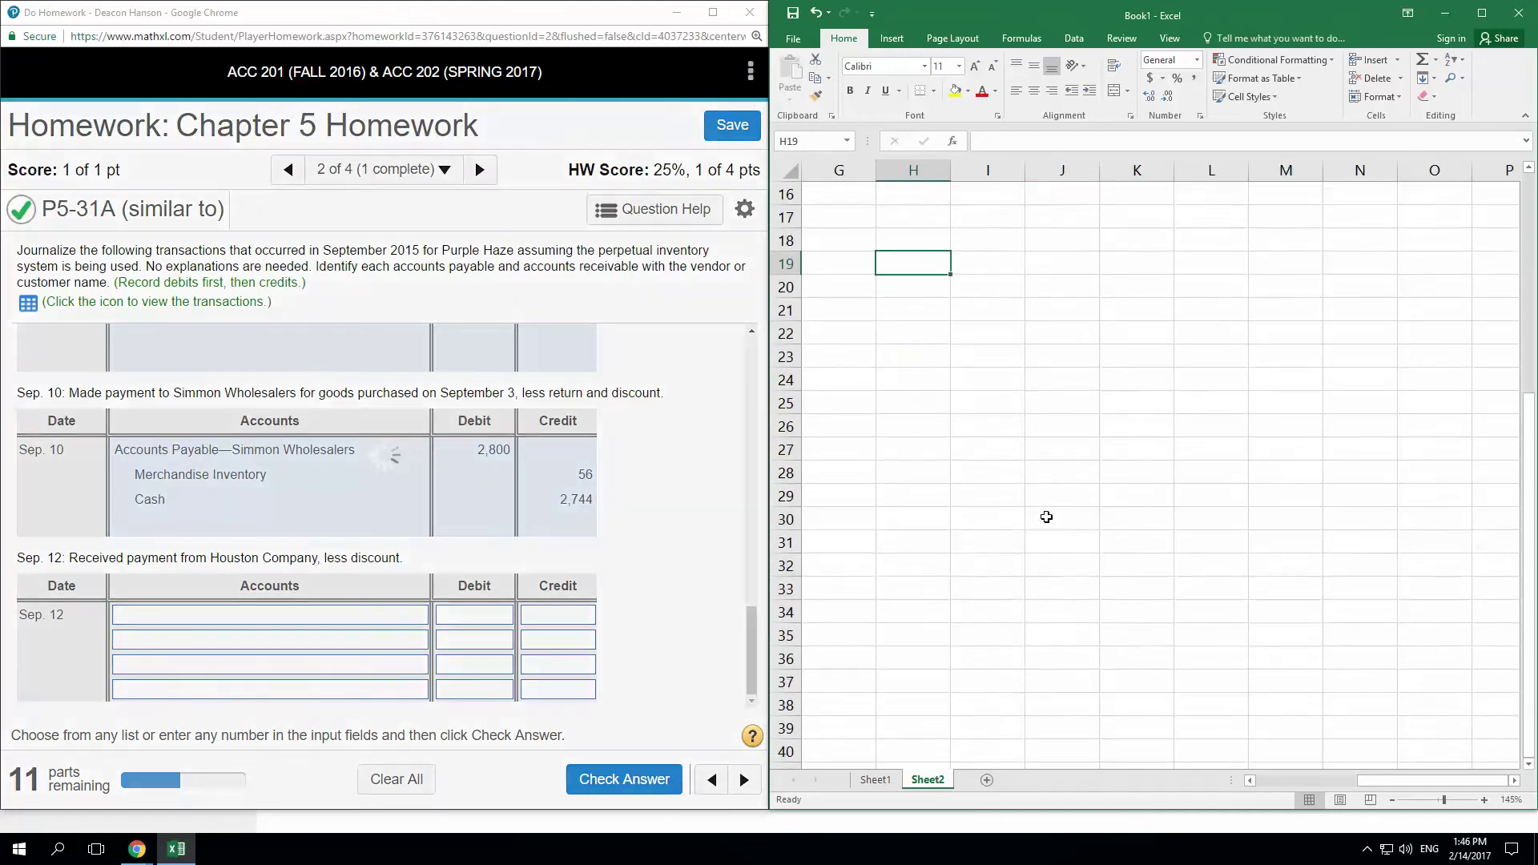
left_click_drag(754, 629, 761, 513)
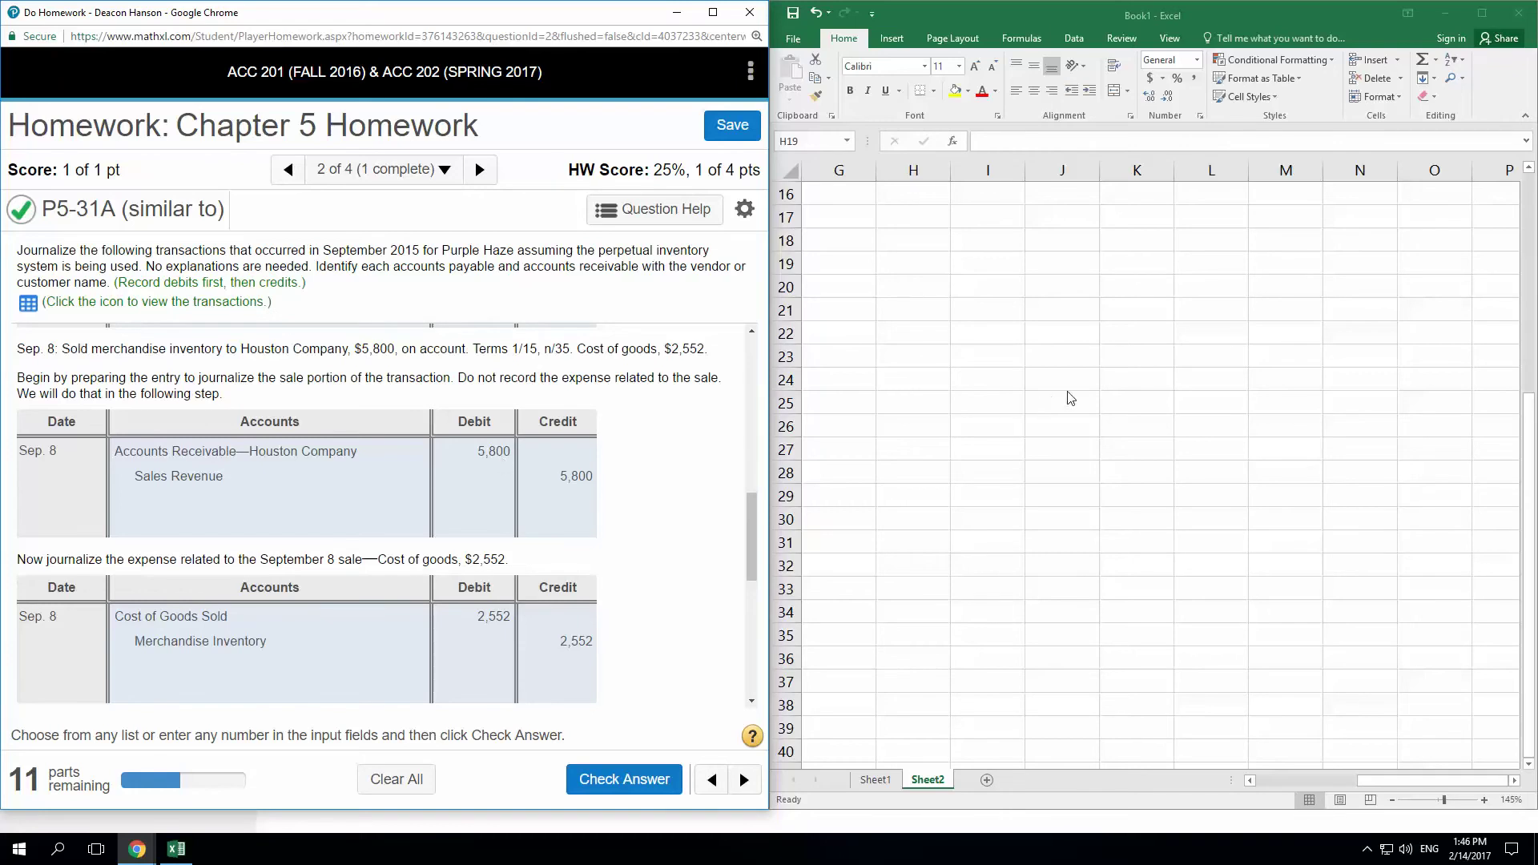
key("alt+Tab")
left_click(1042, 276)
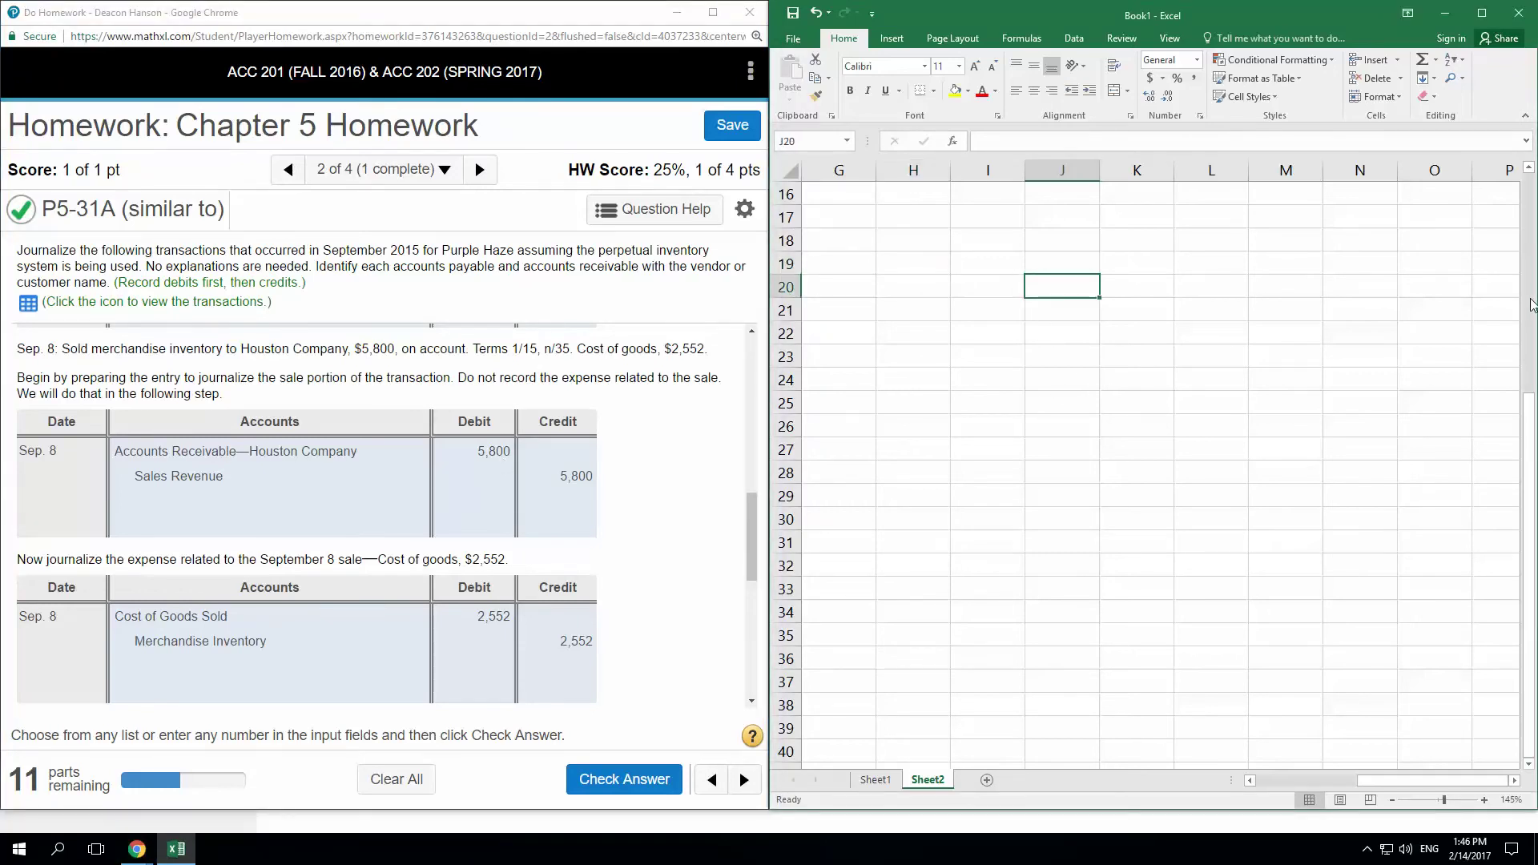
key("Left")
type("Sale")
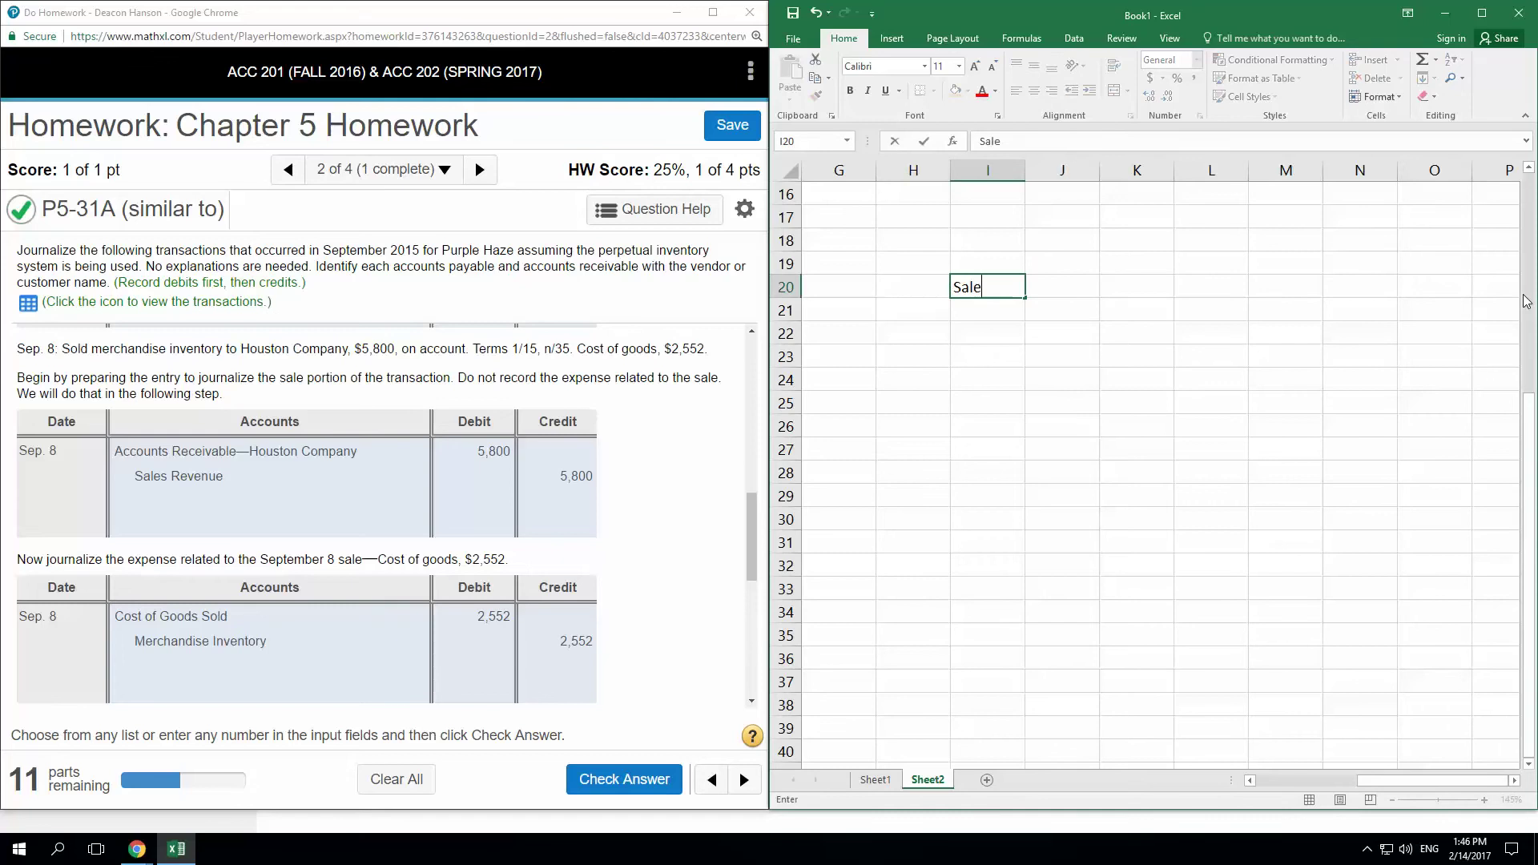
key("Tab")
type("5800")
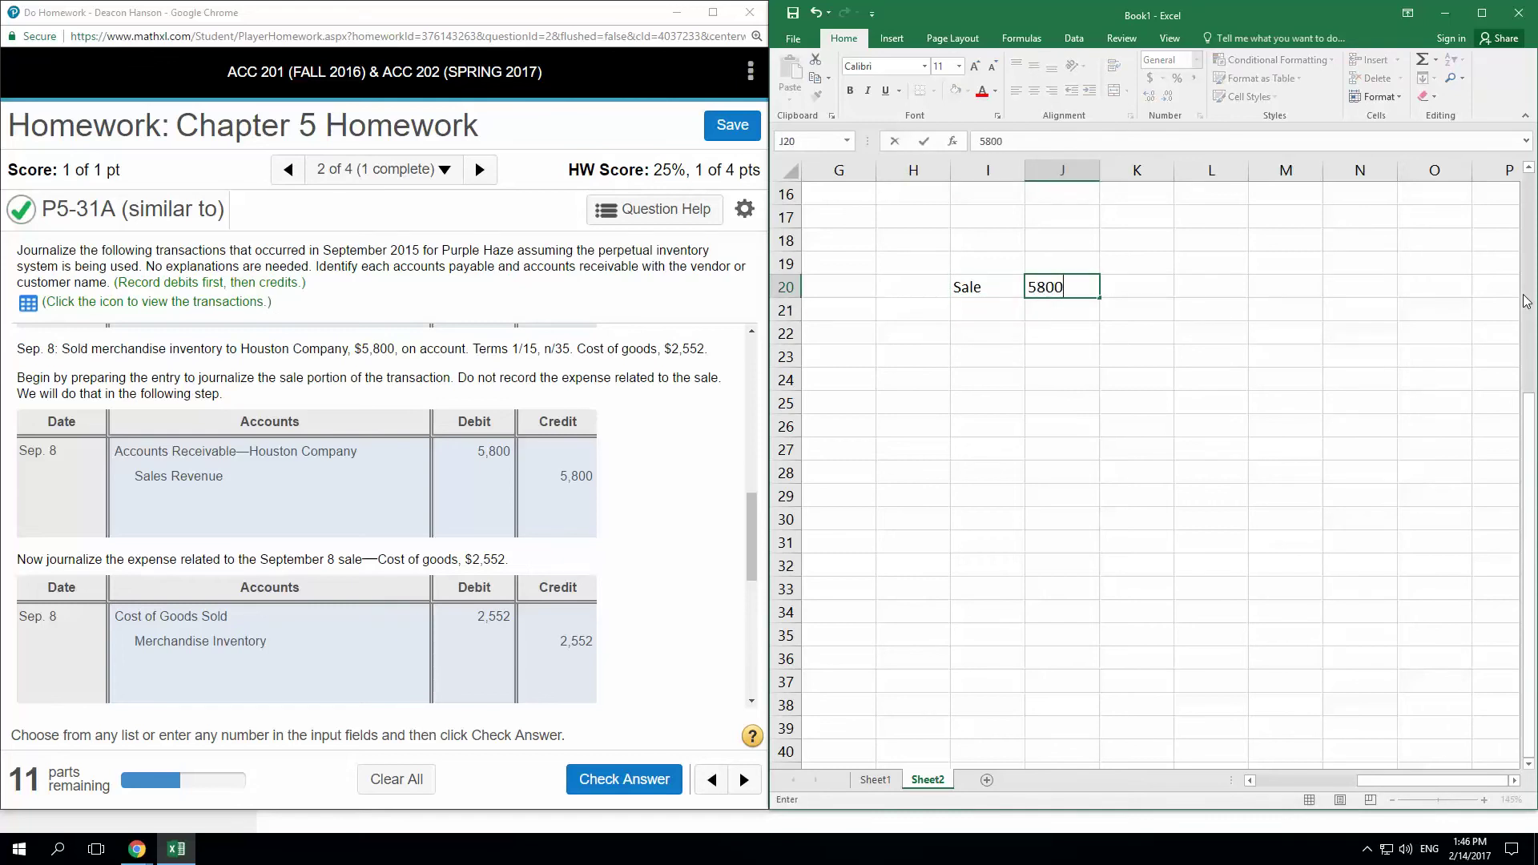
key("Return")
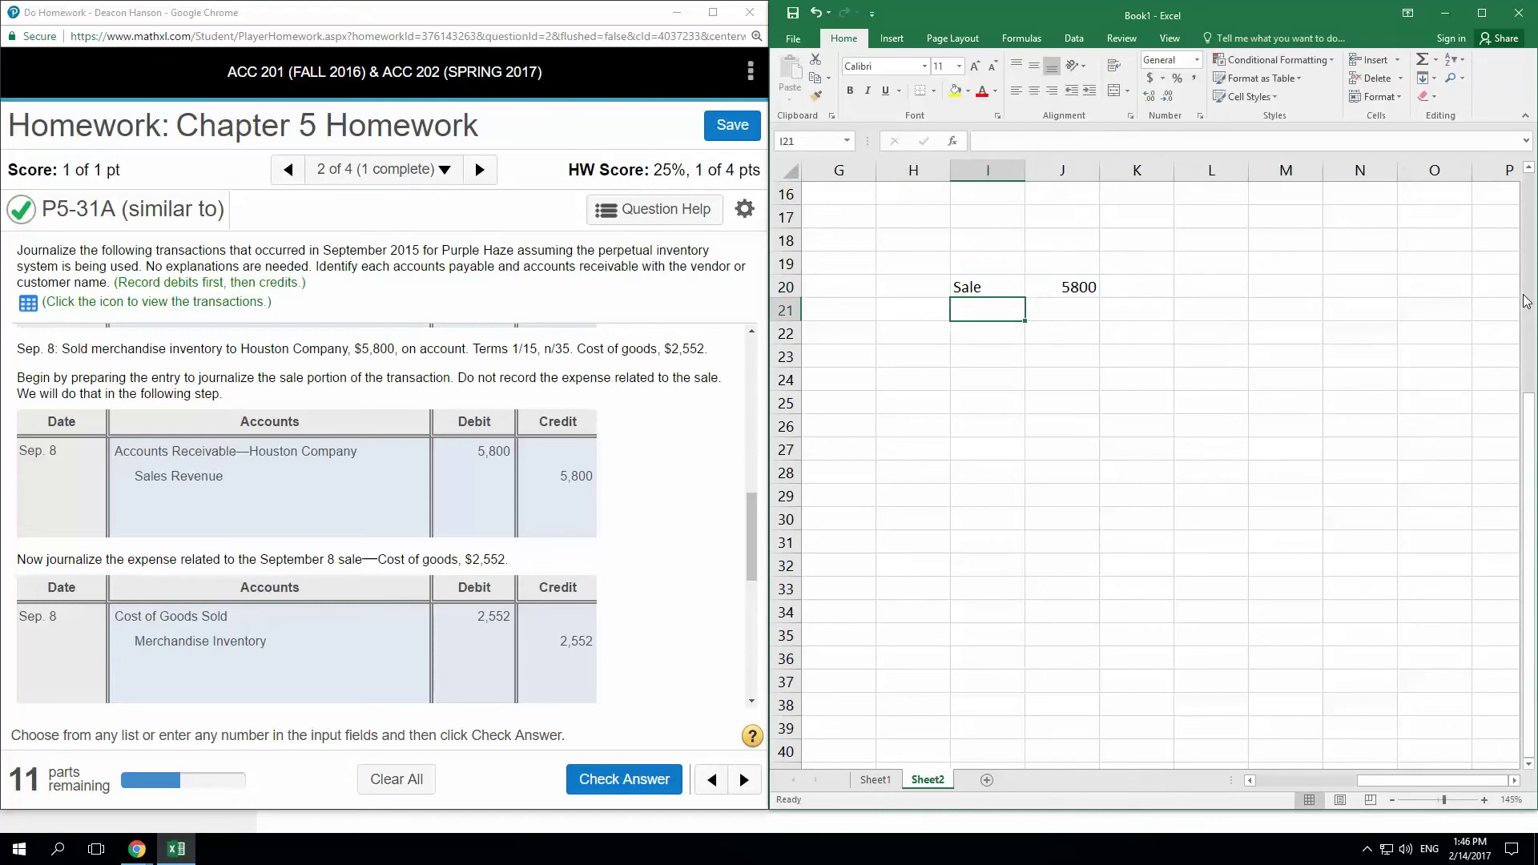
- Label cell I21 discount and calculate 1% of the sale in J21 with the formula =J20*.01
type("discount")
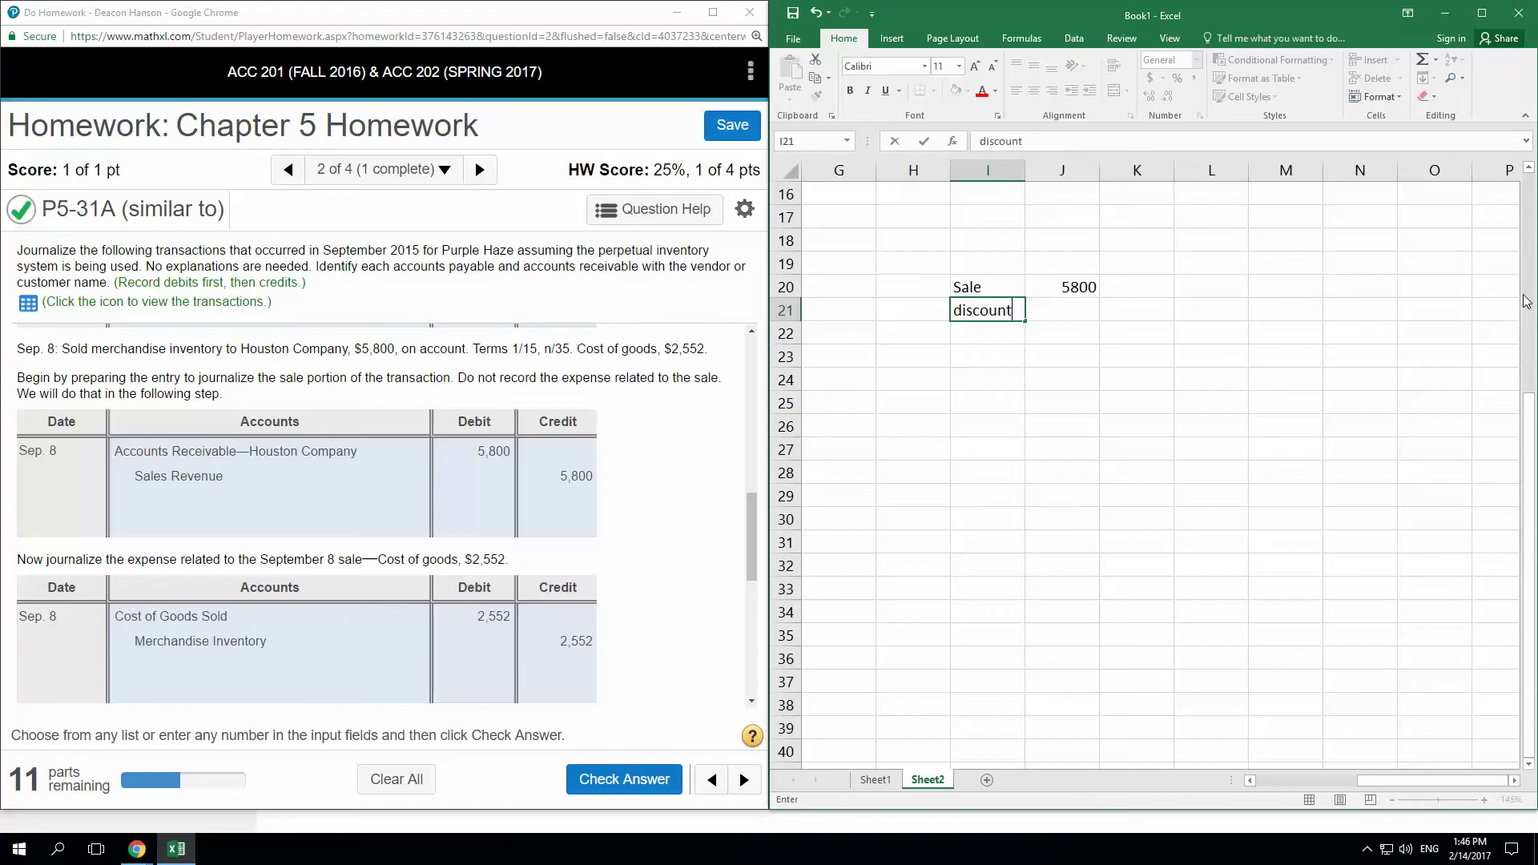
key("Tab")
type("=")
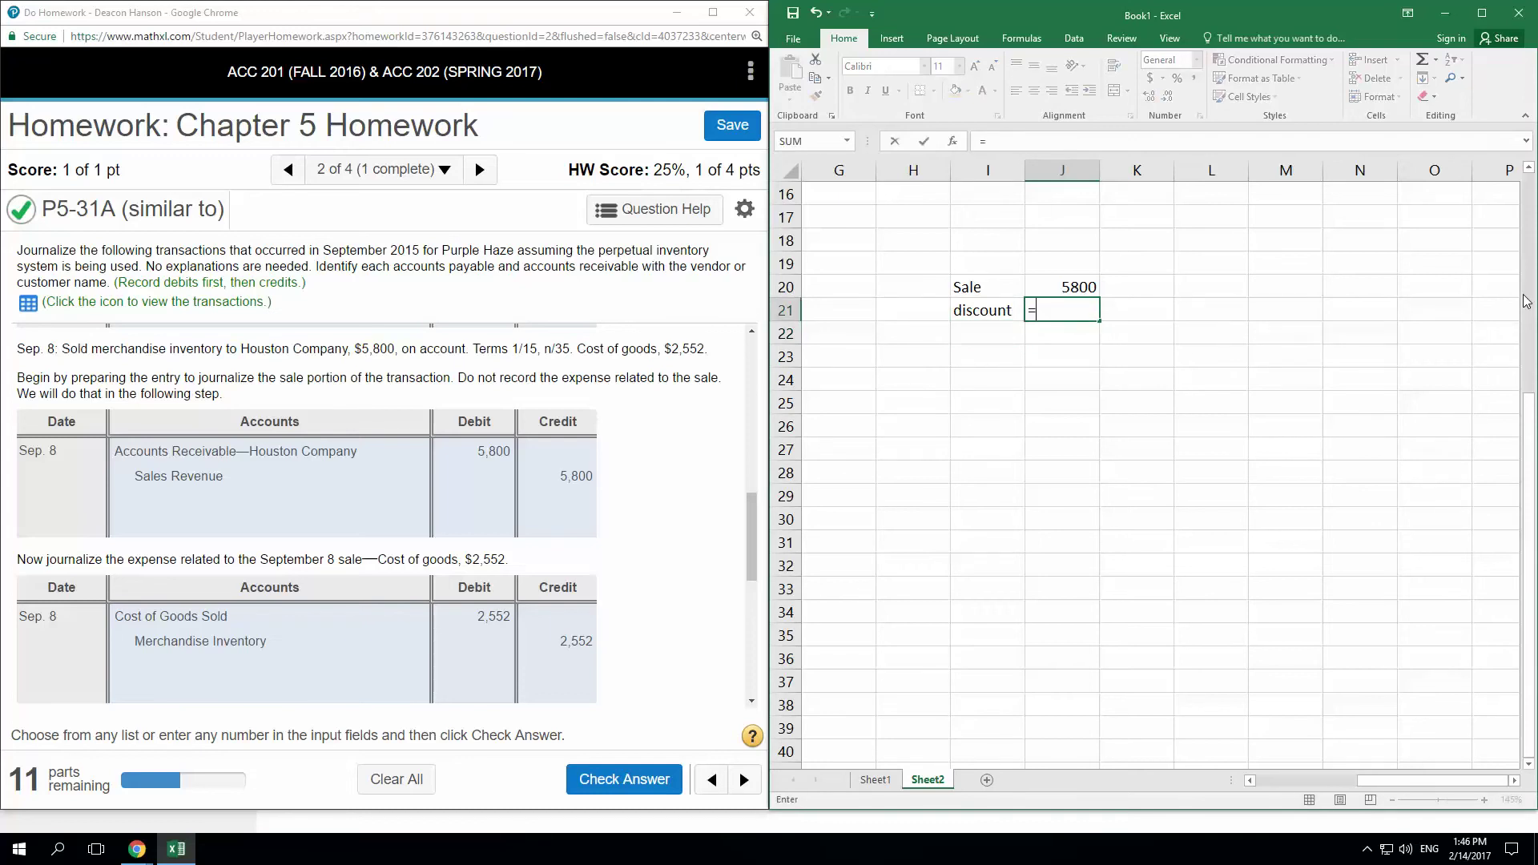
key("Up")
type("*.")
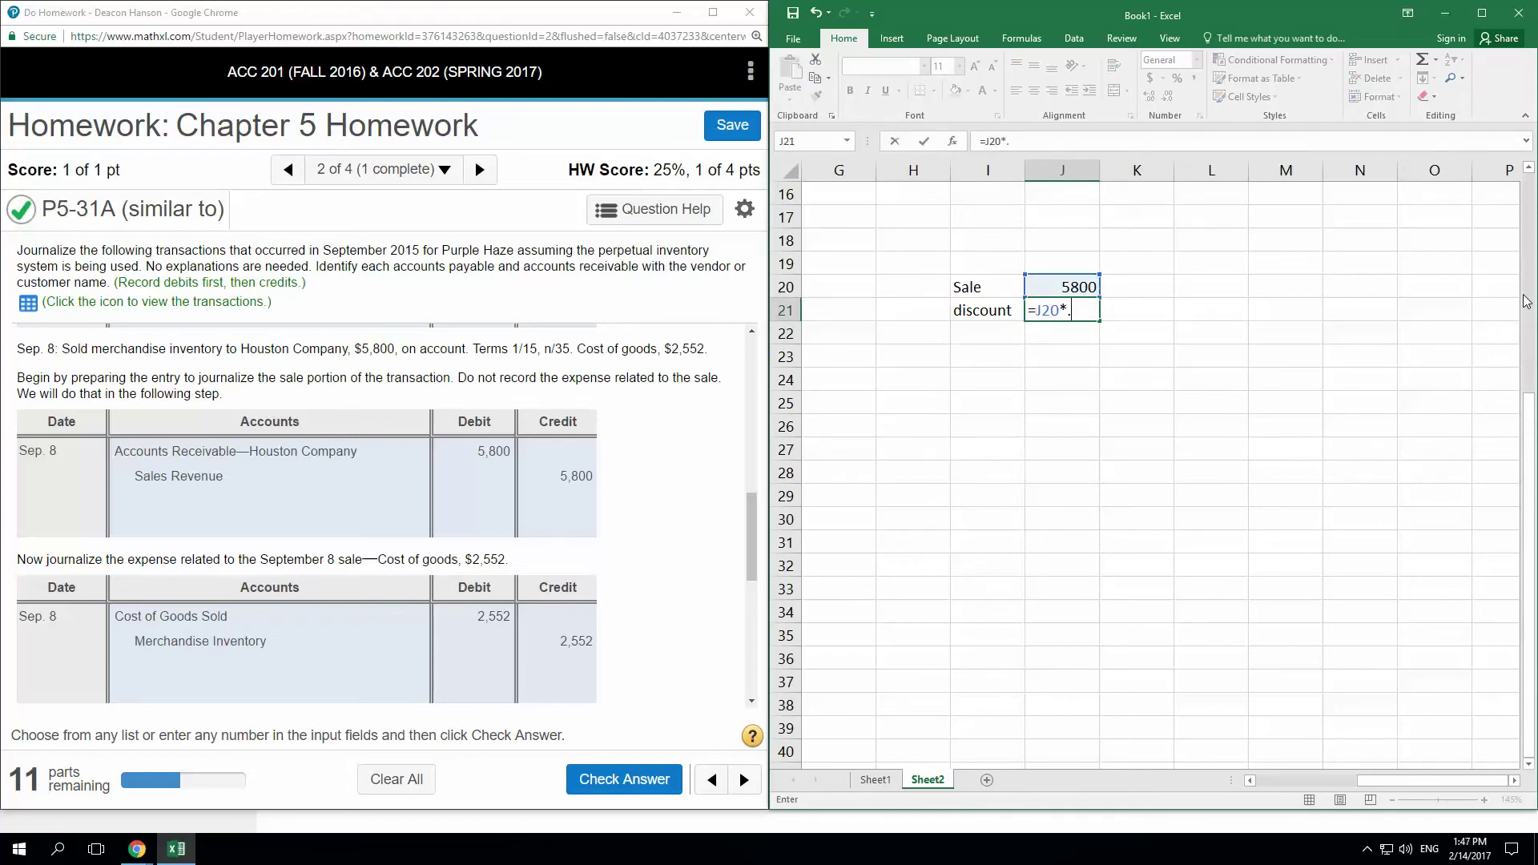
type("01")
key("Return")
- Annotate the discount amount by entering the note "= 1% off" in cell K21
key("Up")
key("Right")
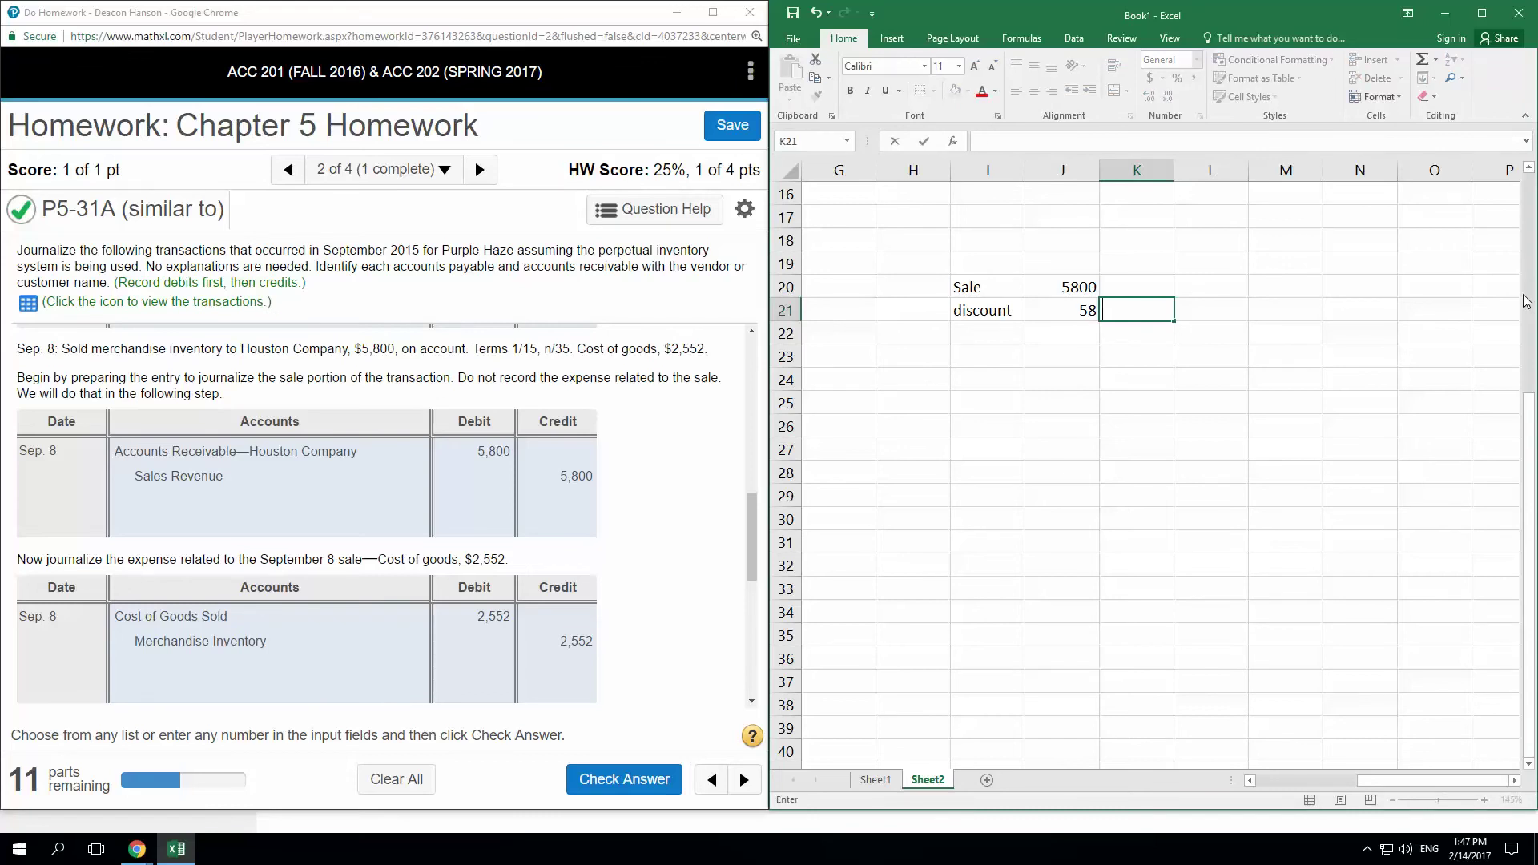
type("= 1% off")
key("Return")
- Enter the label Pmt Rec in cell I22 below the discount label
key("Left")
key("Left")
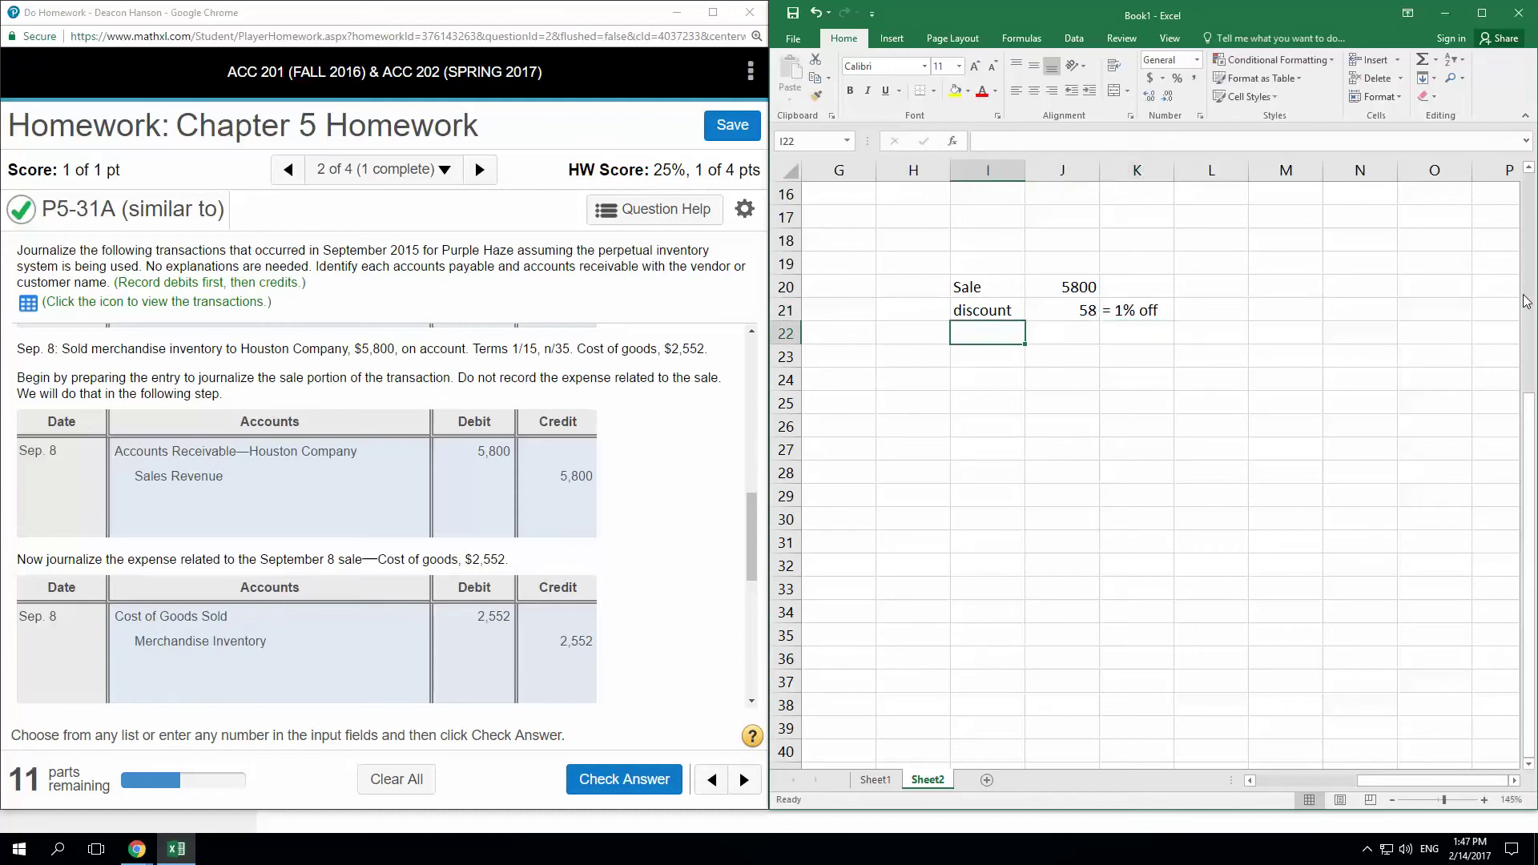
type("Pa")
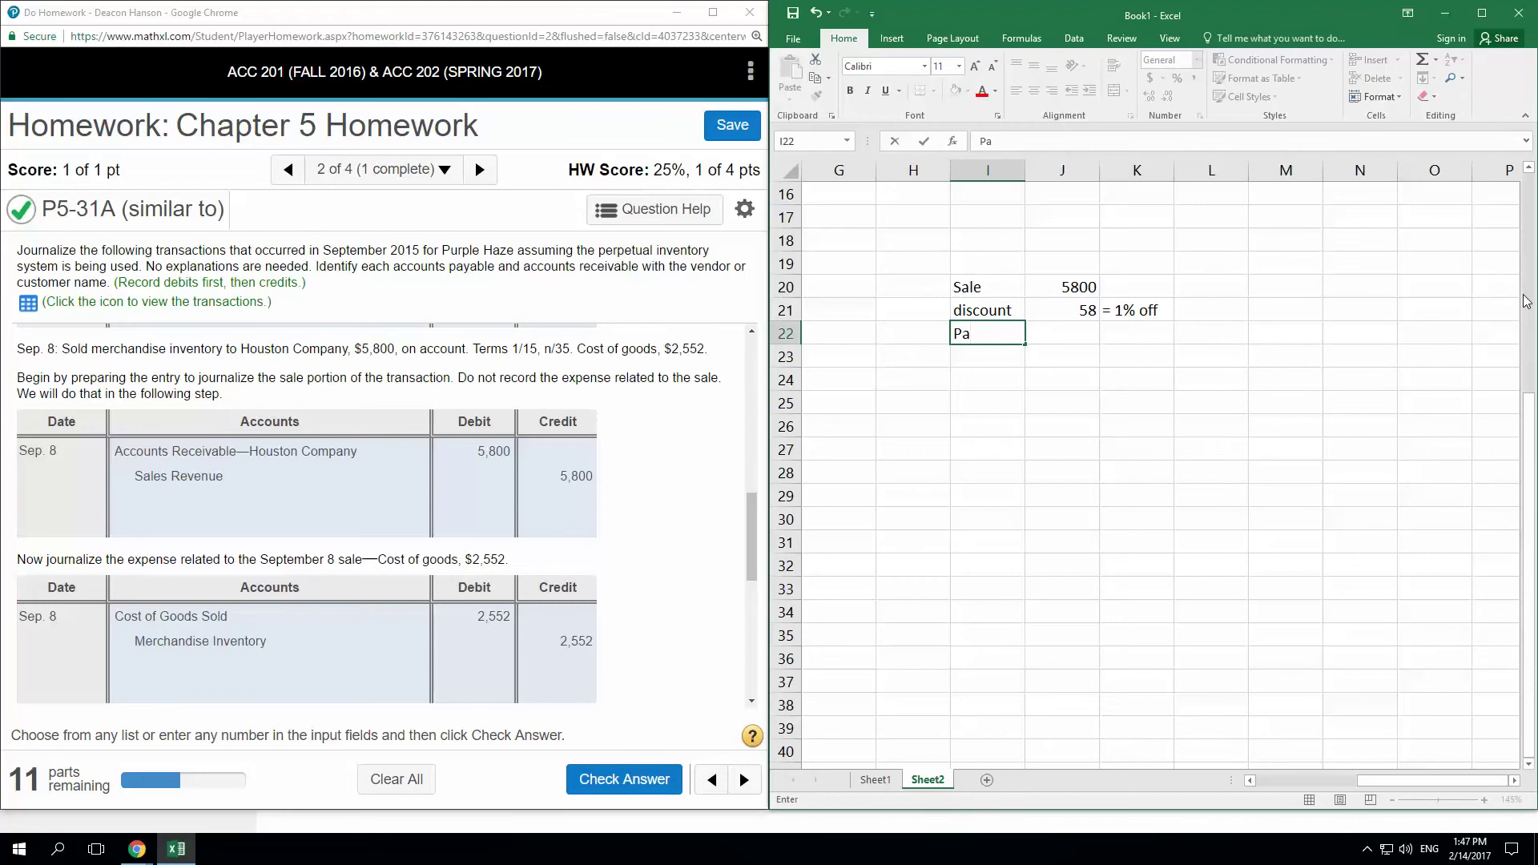
key("BackSpace")
type("mt Rec")
key("Return")
- Calculate the payment received in J22 by subtracting the discount from the sale with =J20-J21
key("Up")
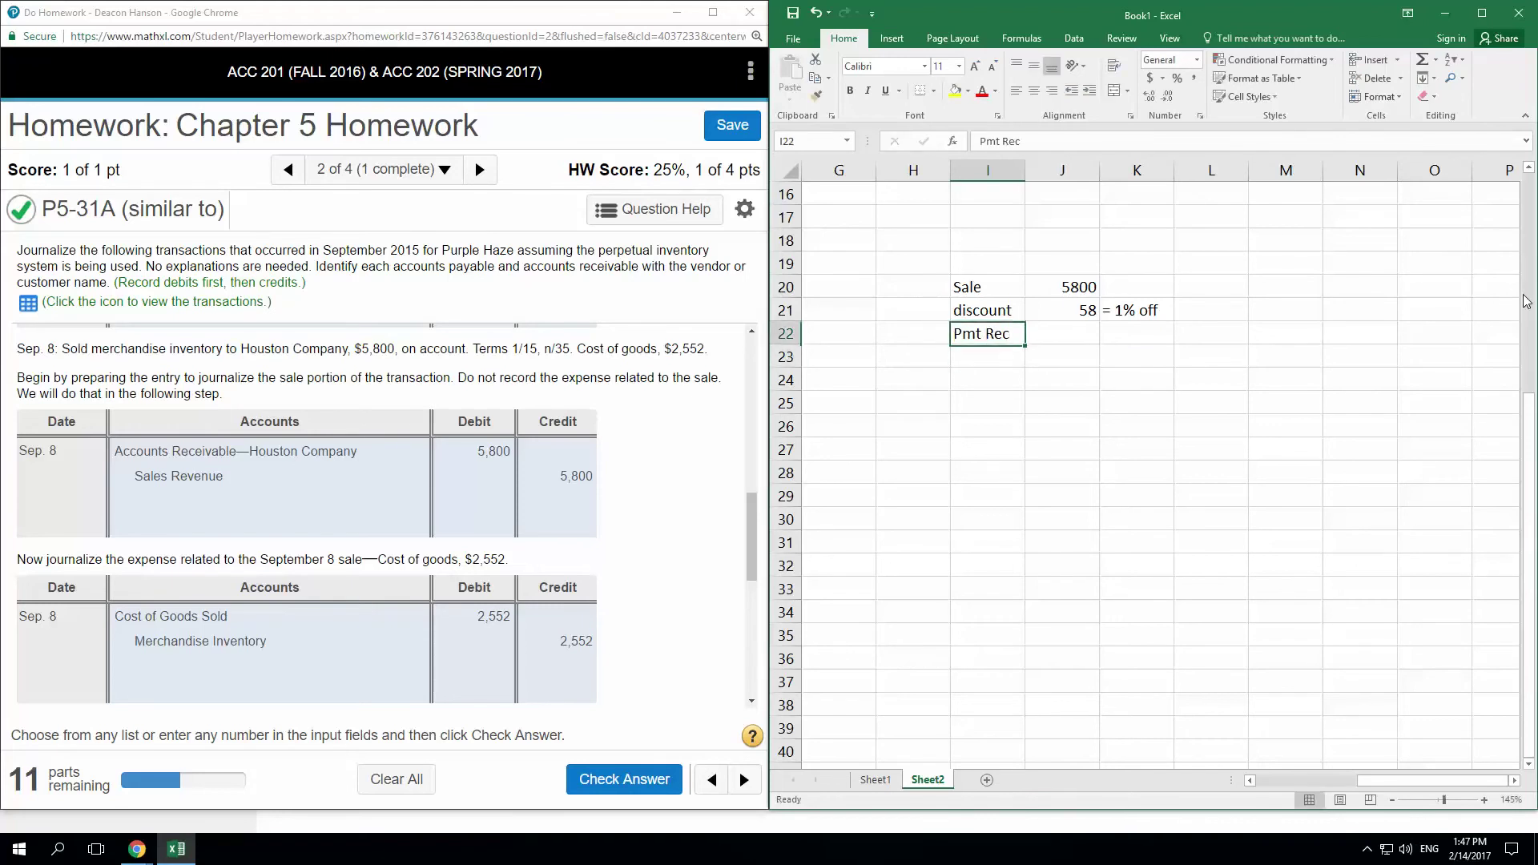
key("Right")
type("=")
key("Up")
key("Up")
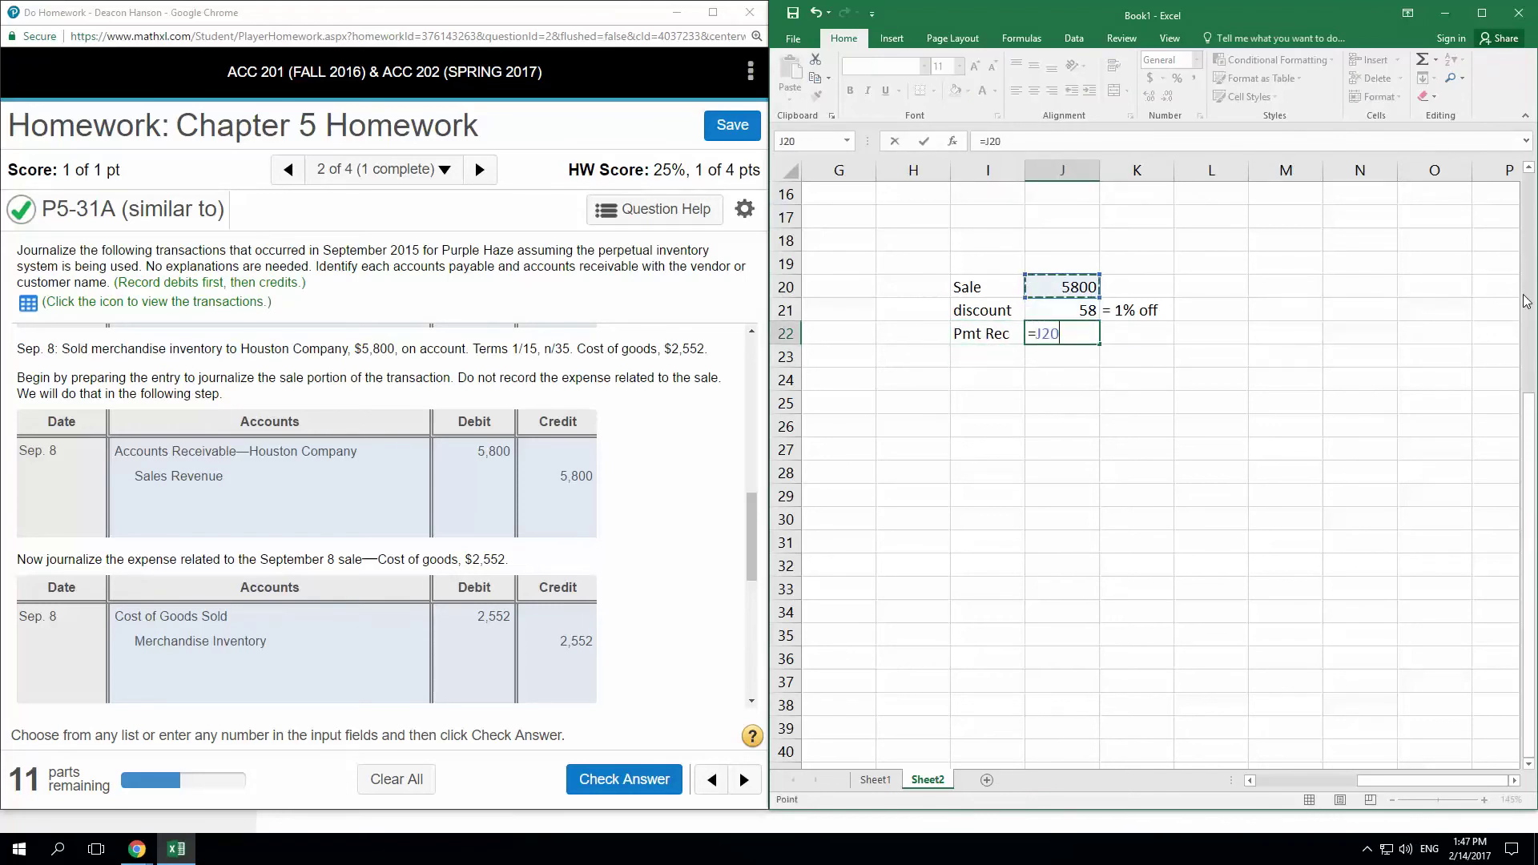
type("-")
key("Up")
key("Return")
- Add a bottom border under the discount amount in cell J21
key("Up")
key("Up")
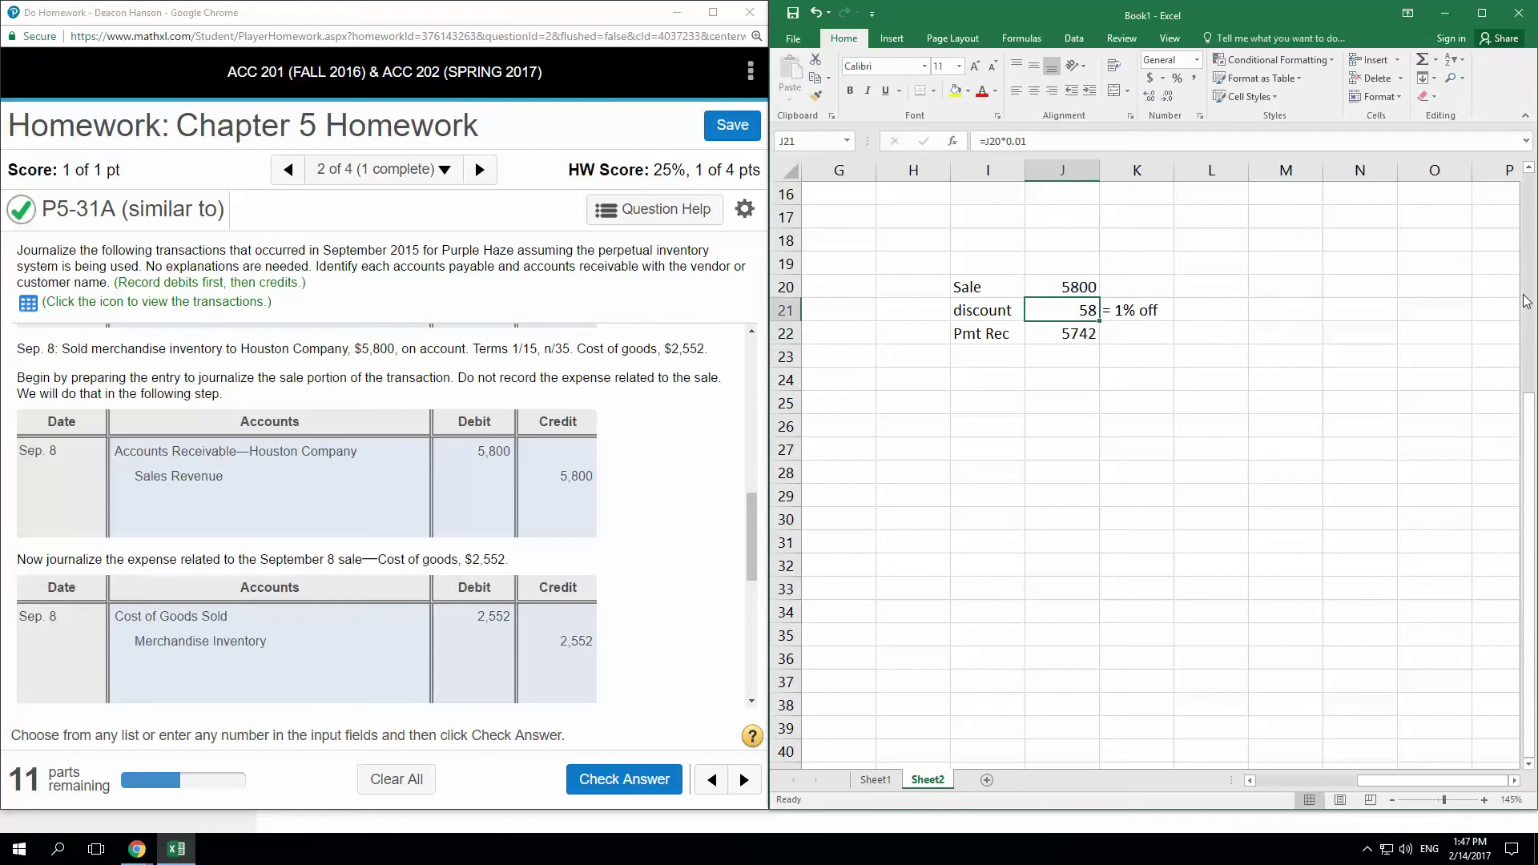
left_click(919, 90)
left_click(1366, 505)
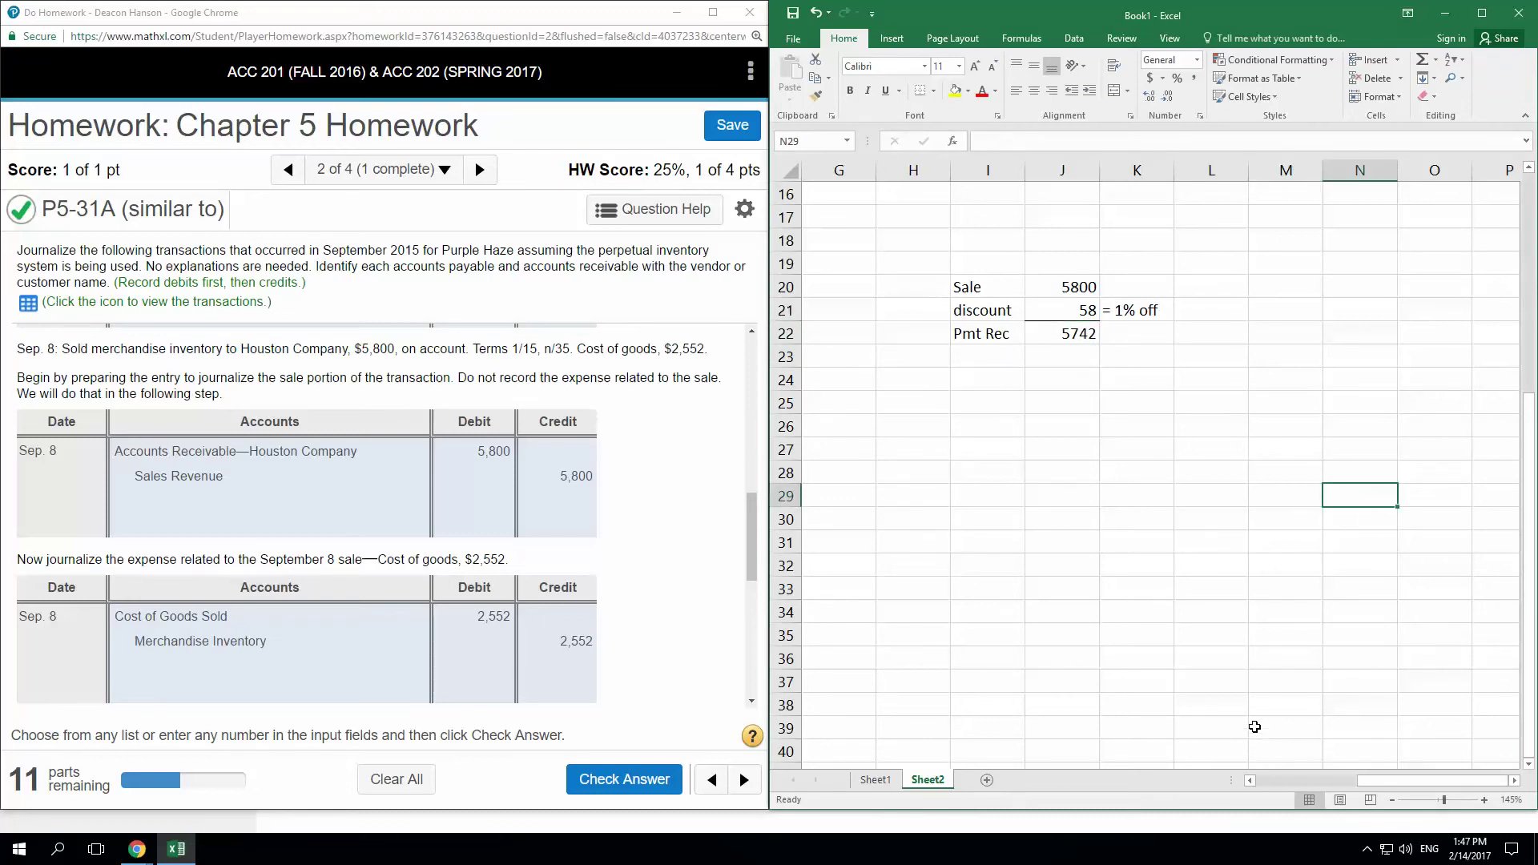
- Return to the Sep. 12 Houston Company entry in the homework and review it against the sale, discount and payment figures in the spreadsheet
scroll(651, 585, "down", 5)
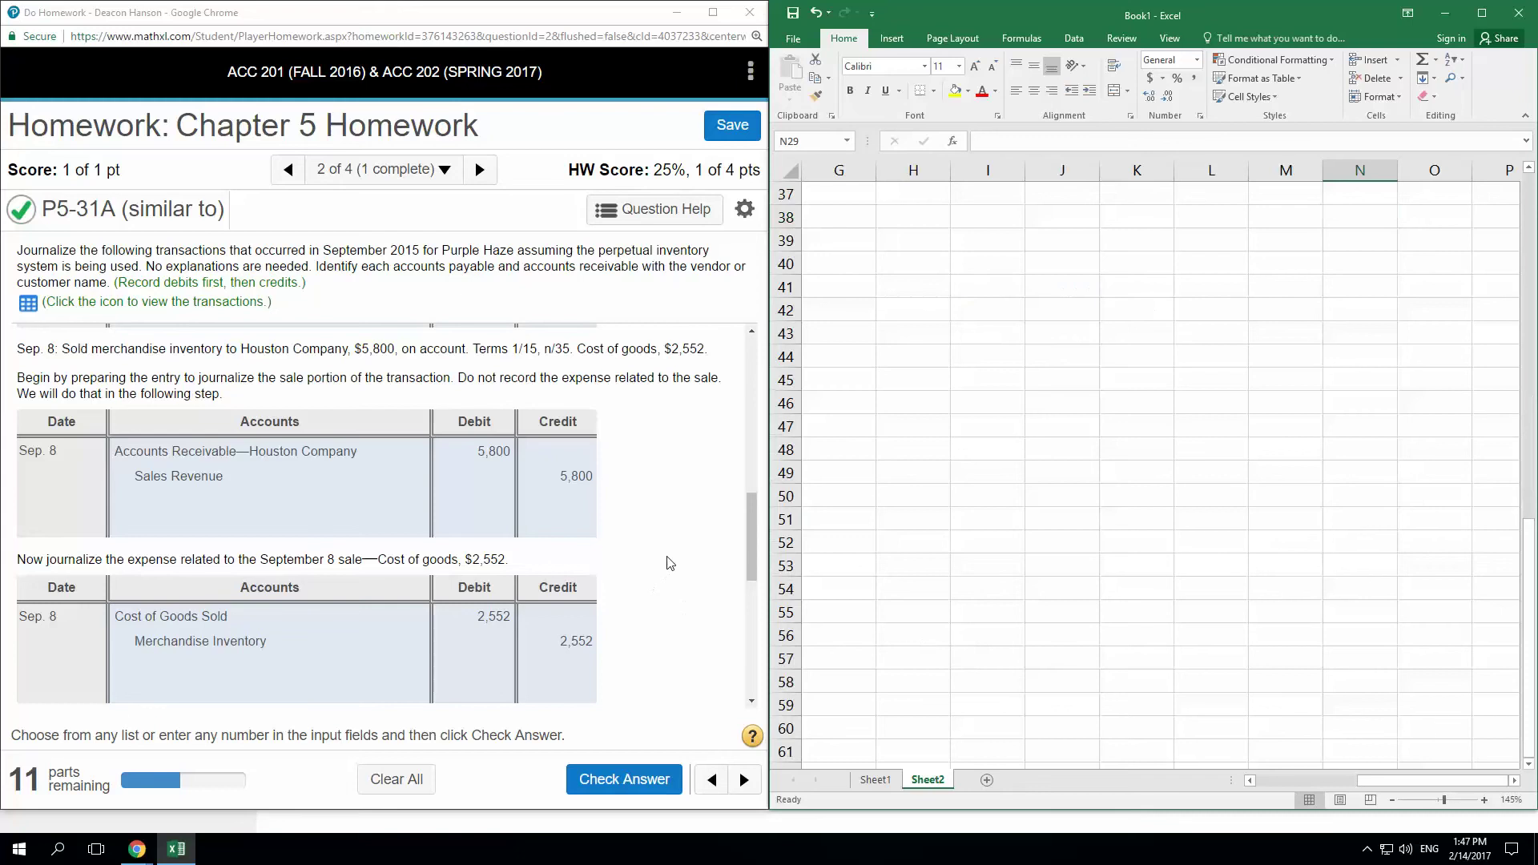
scroll(673, 573, "up", 6)
scroll(673, 575, "down", 1)
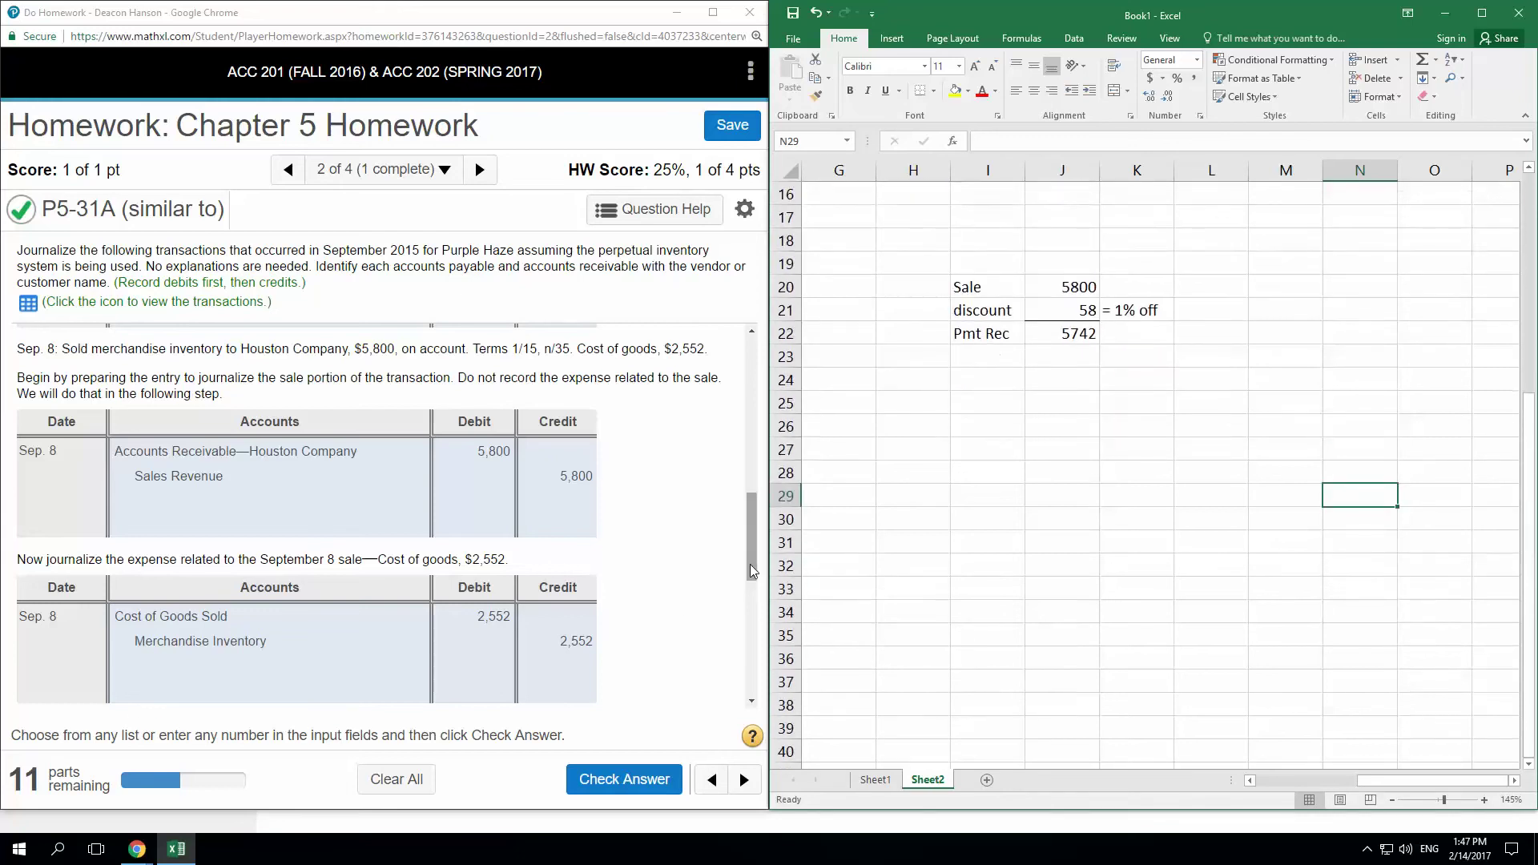
left_click_drag(750, 564, 751, 678)
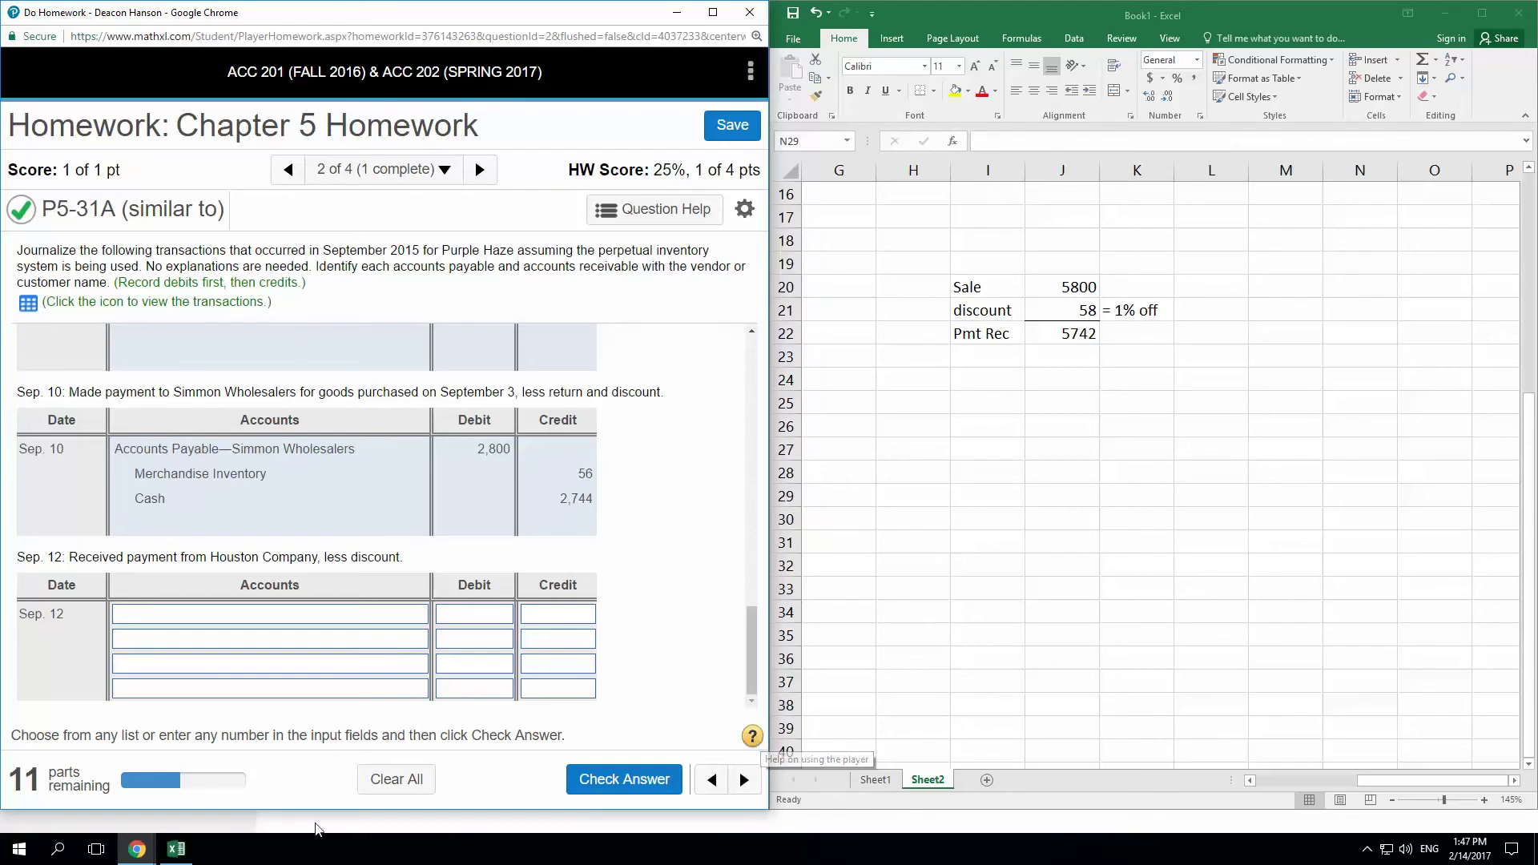
left_click(1064, 447)
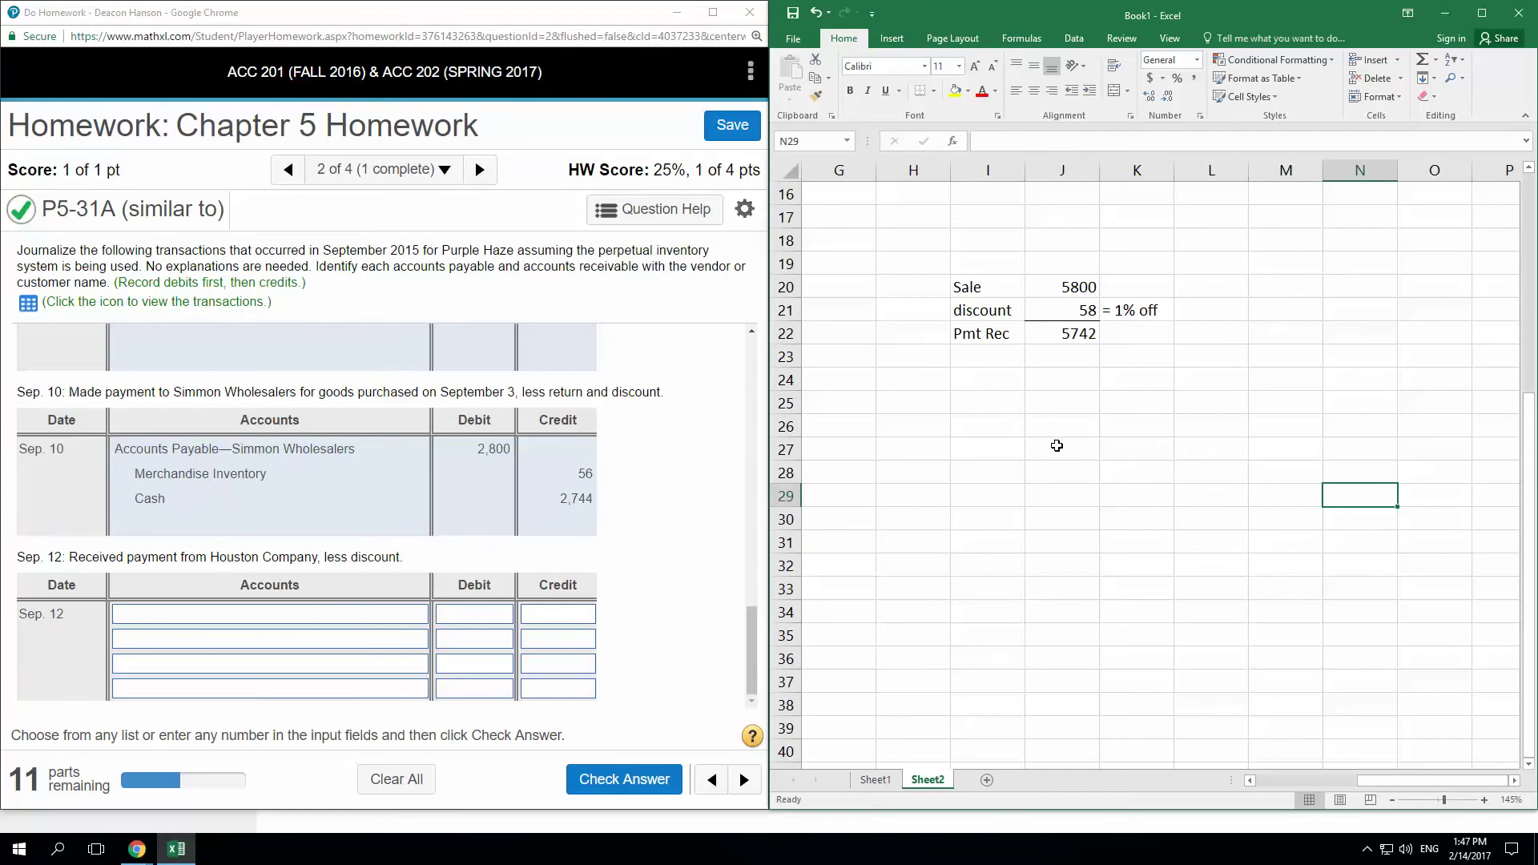
left_click(1054, 443)
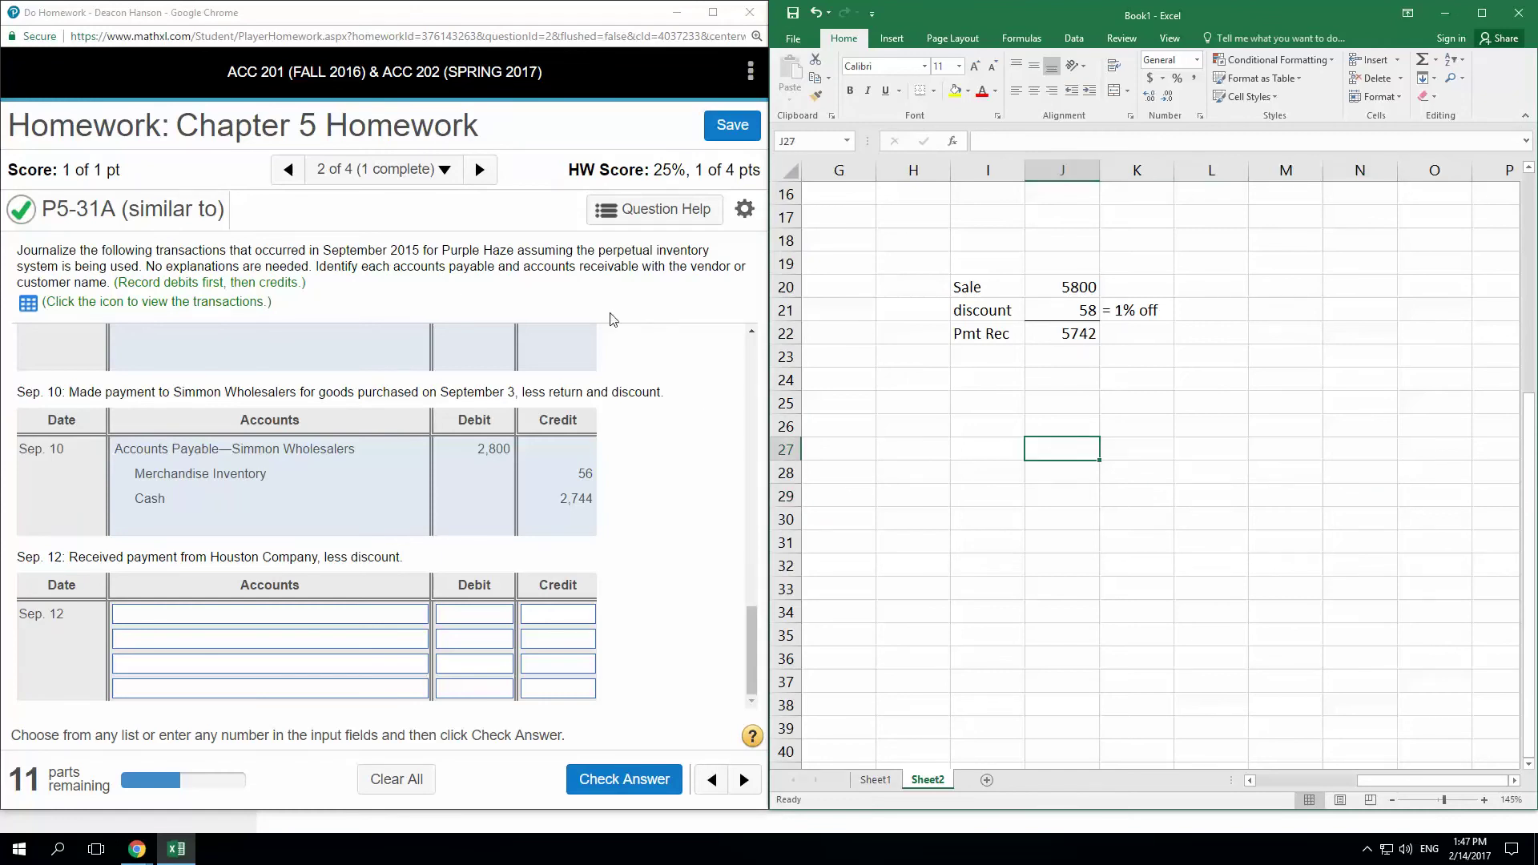
left_click_drag(750, 622, 732, 649)
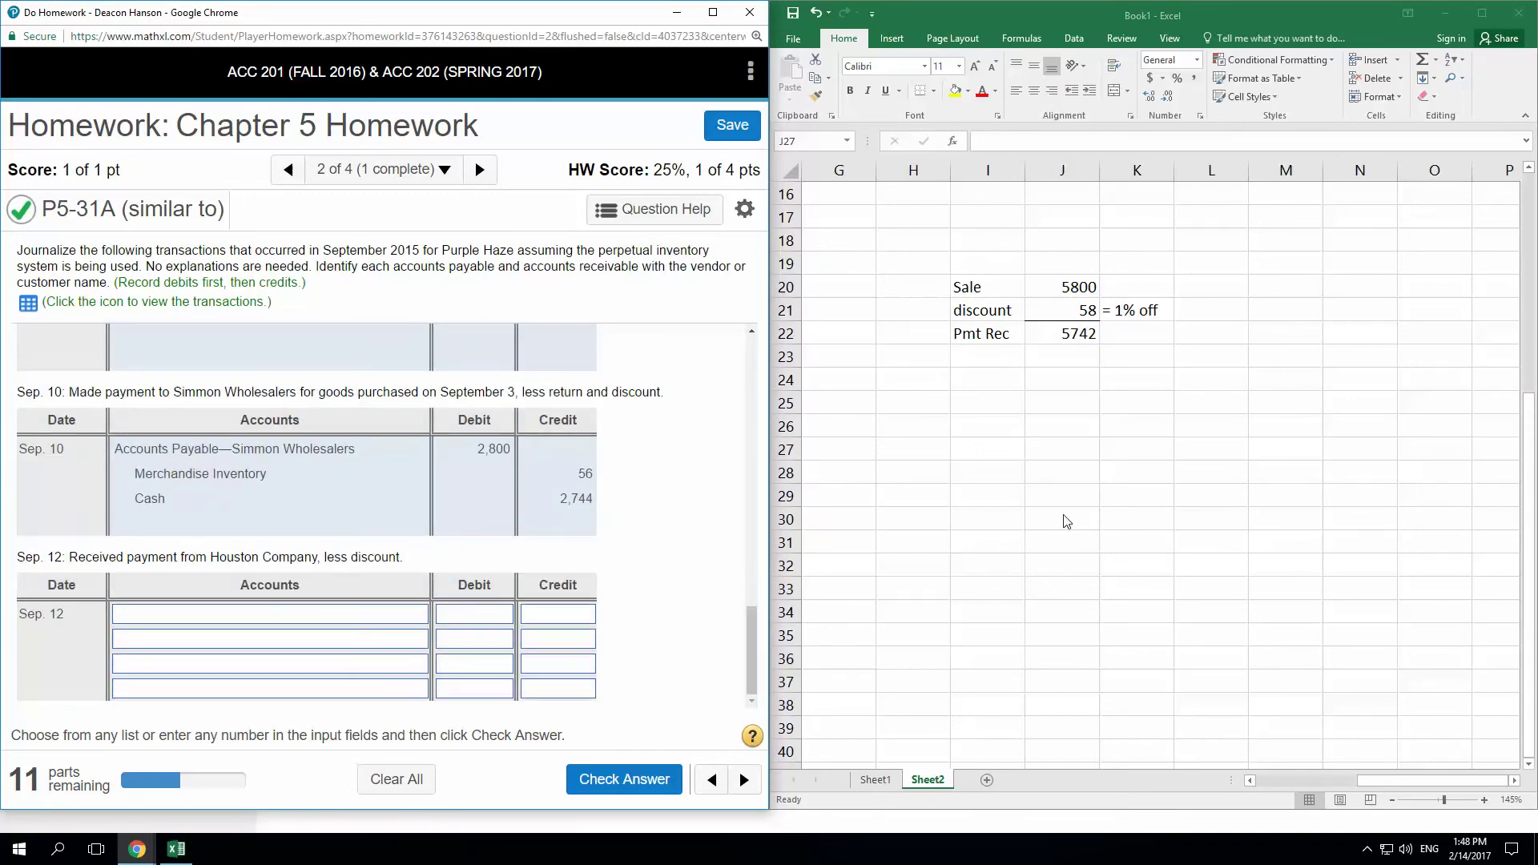
left_click(1006, 438)
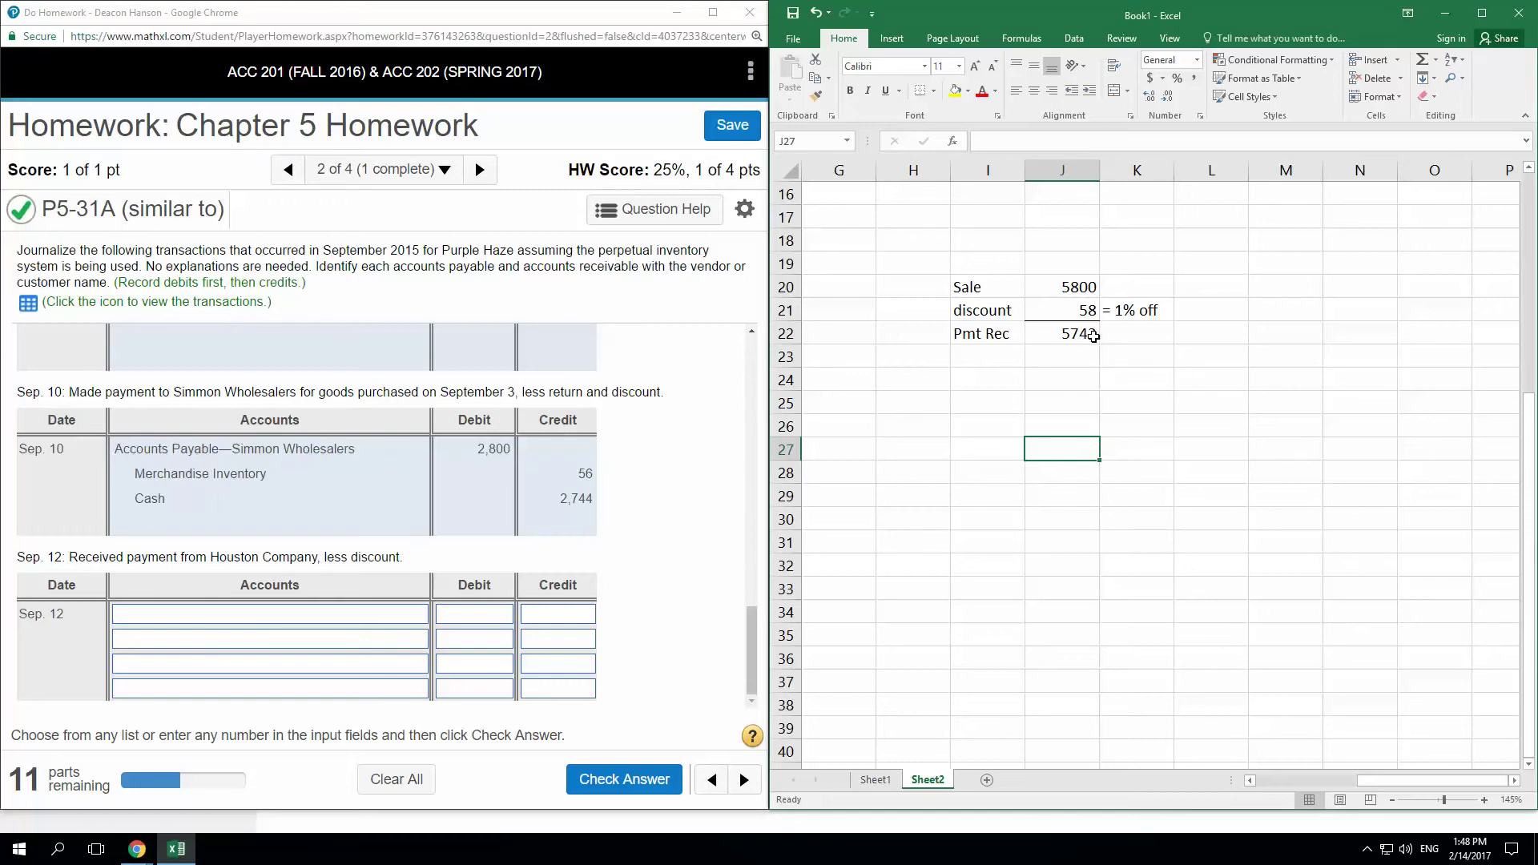
left_click(1082, 308)
left_click(1058, 492)
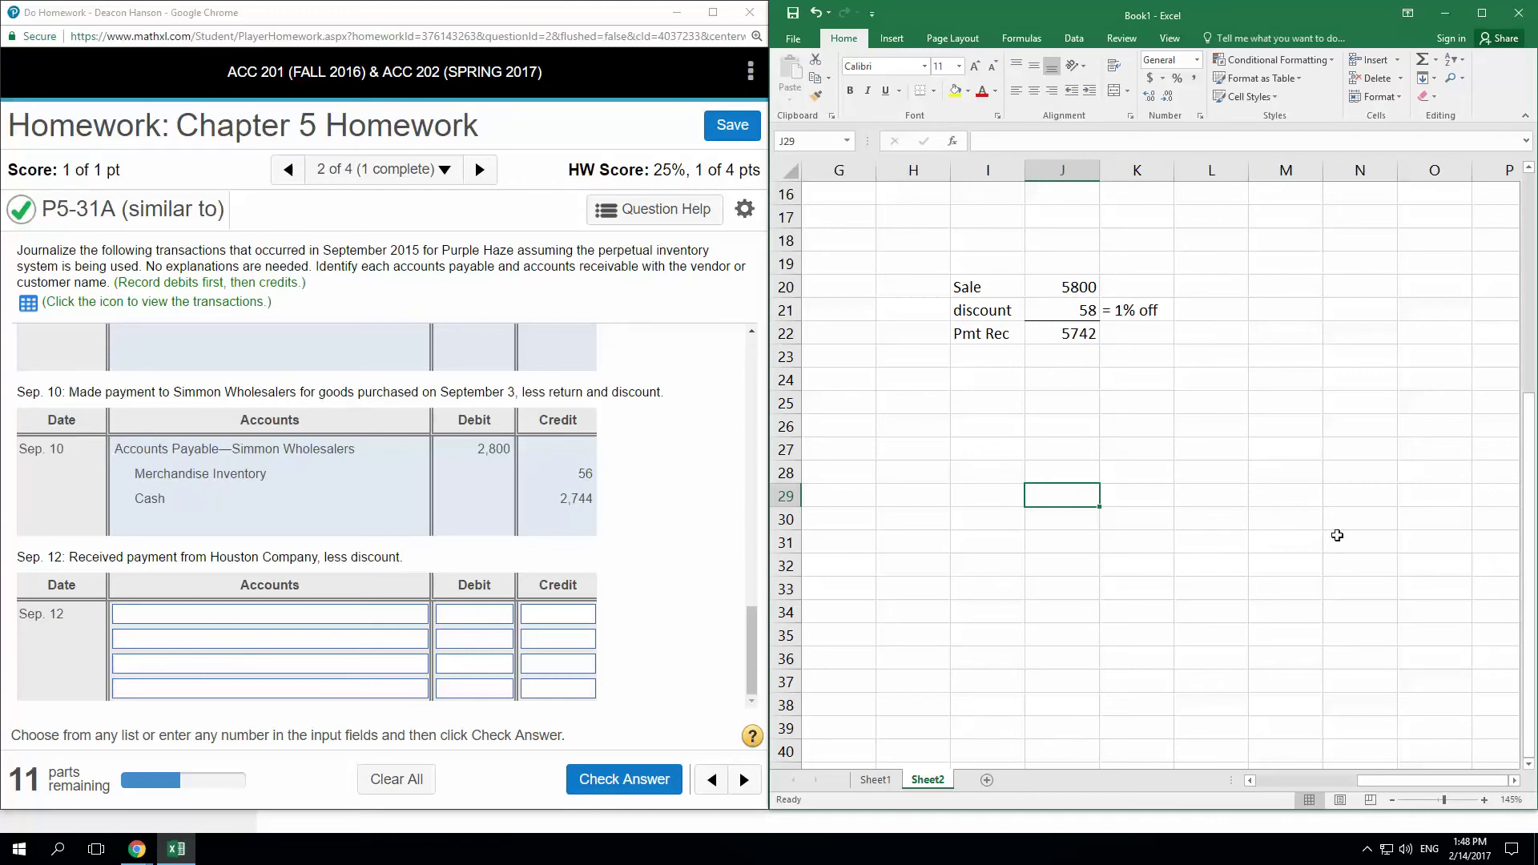
left_click(752, 710)
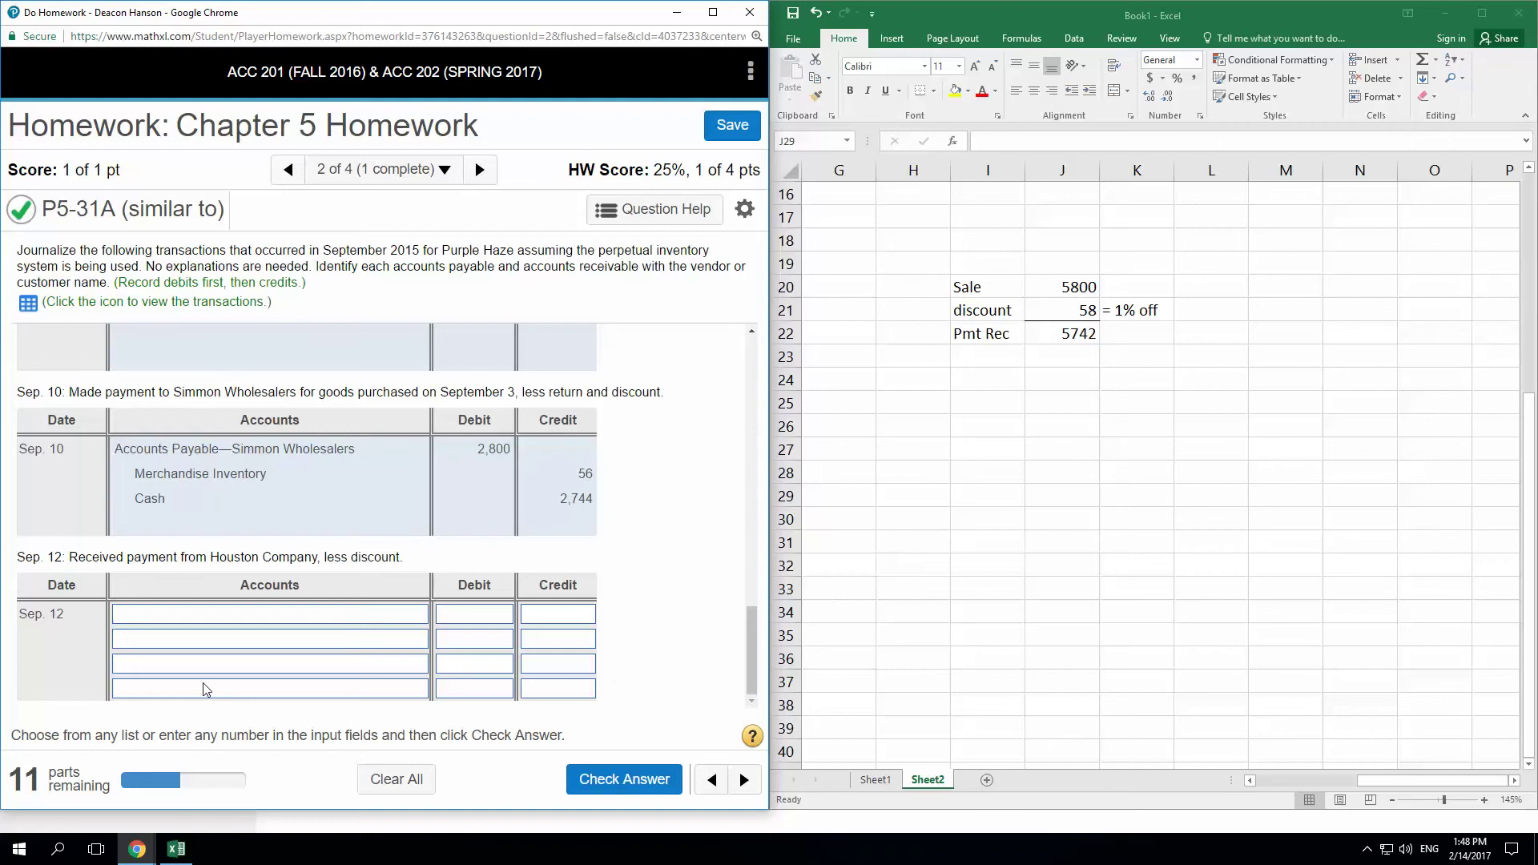
- Debit Cash for 5742 on the first line of the Sep. 12 Houston Company payment entry
left_click(258, 618)
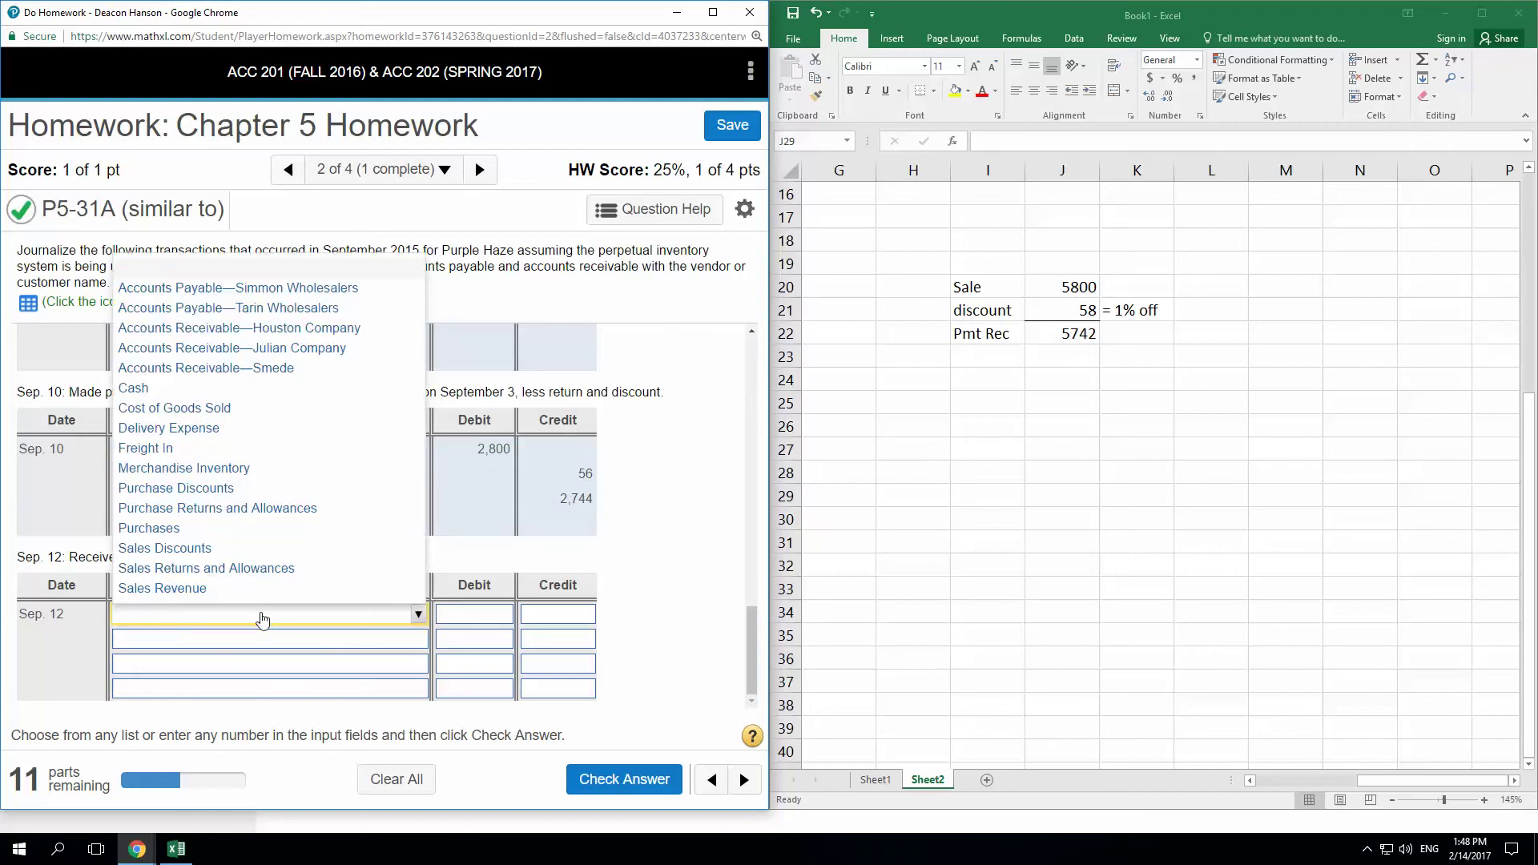
left_click(240, 389)
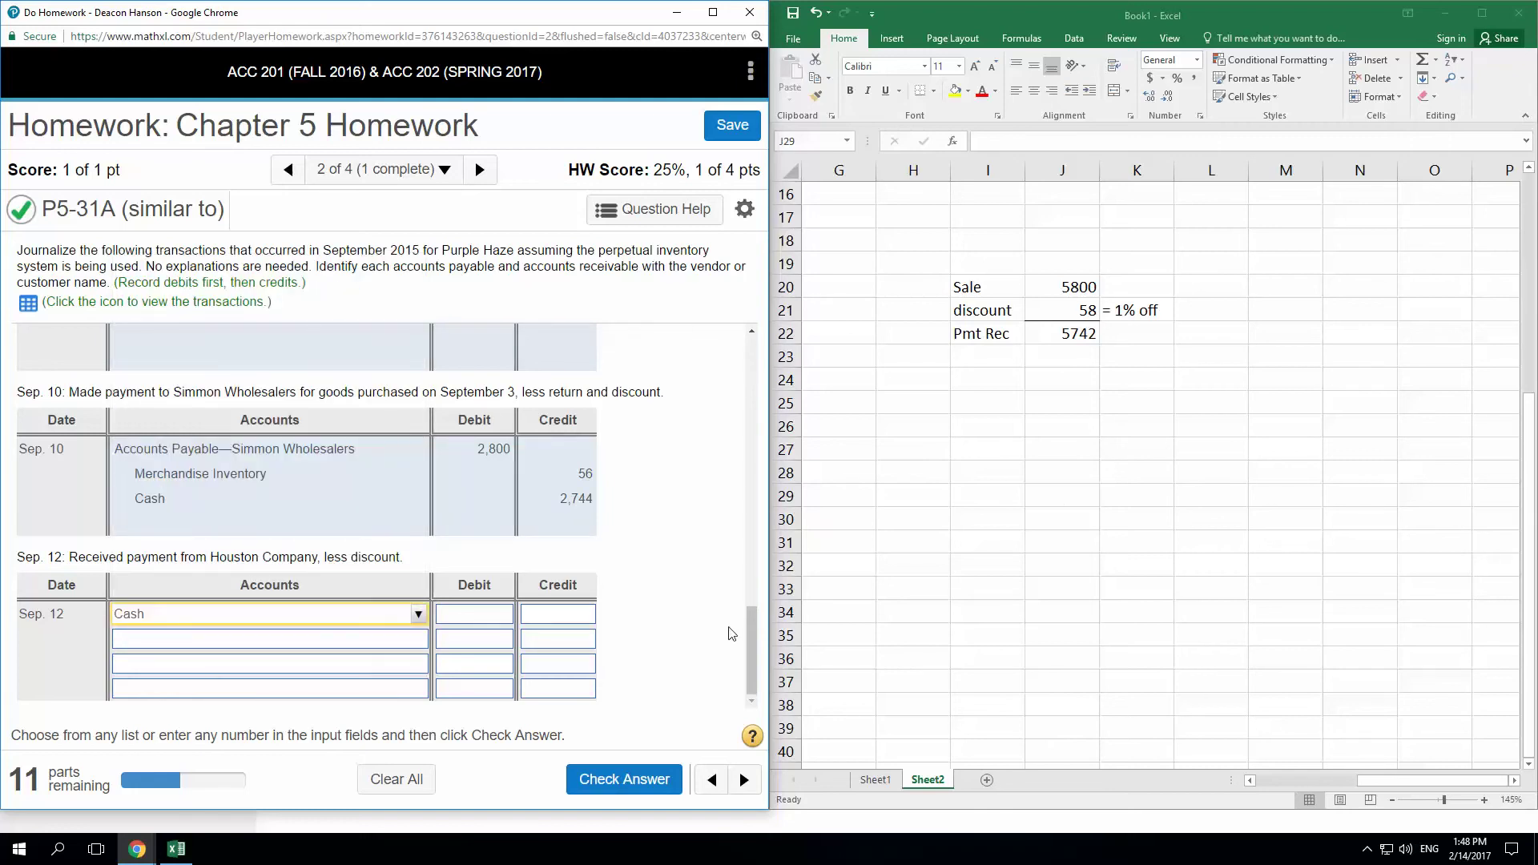
left_click(473, 615)
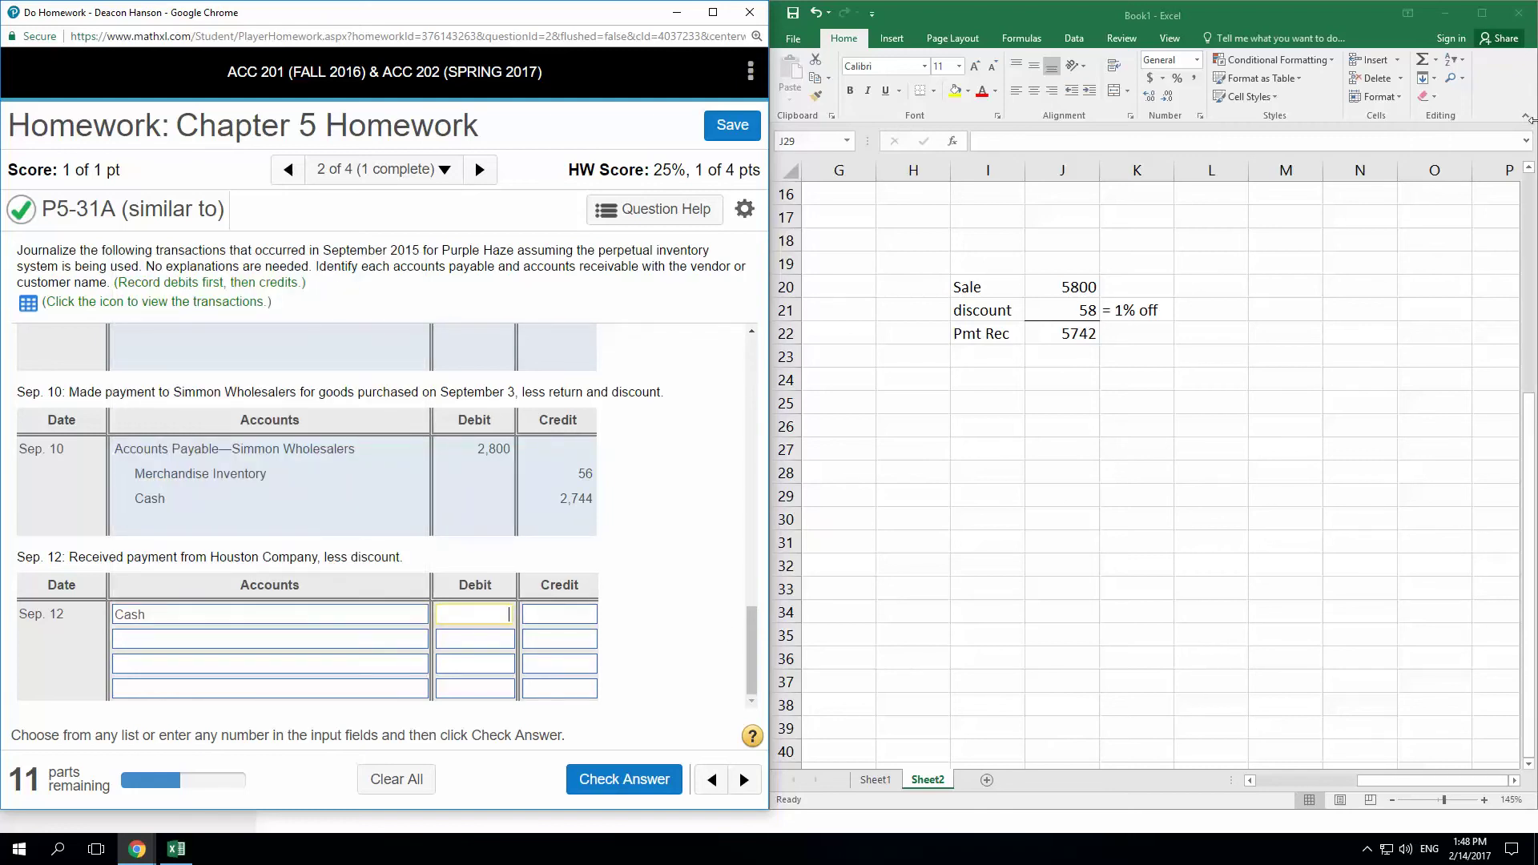
type("5741")
key("BackSpace")
type("2")
- Debit Sales Discounts for 58 on the second line of the Sep. 12 entry
left_click(215, 646)
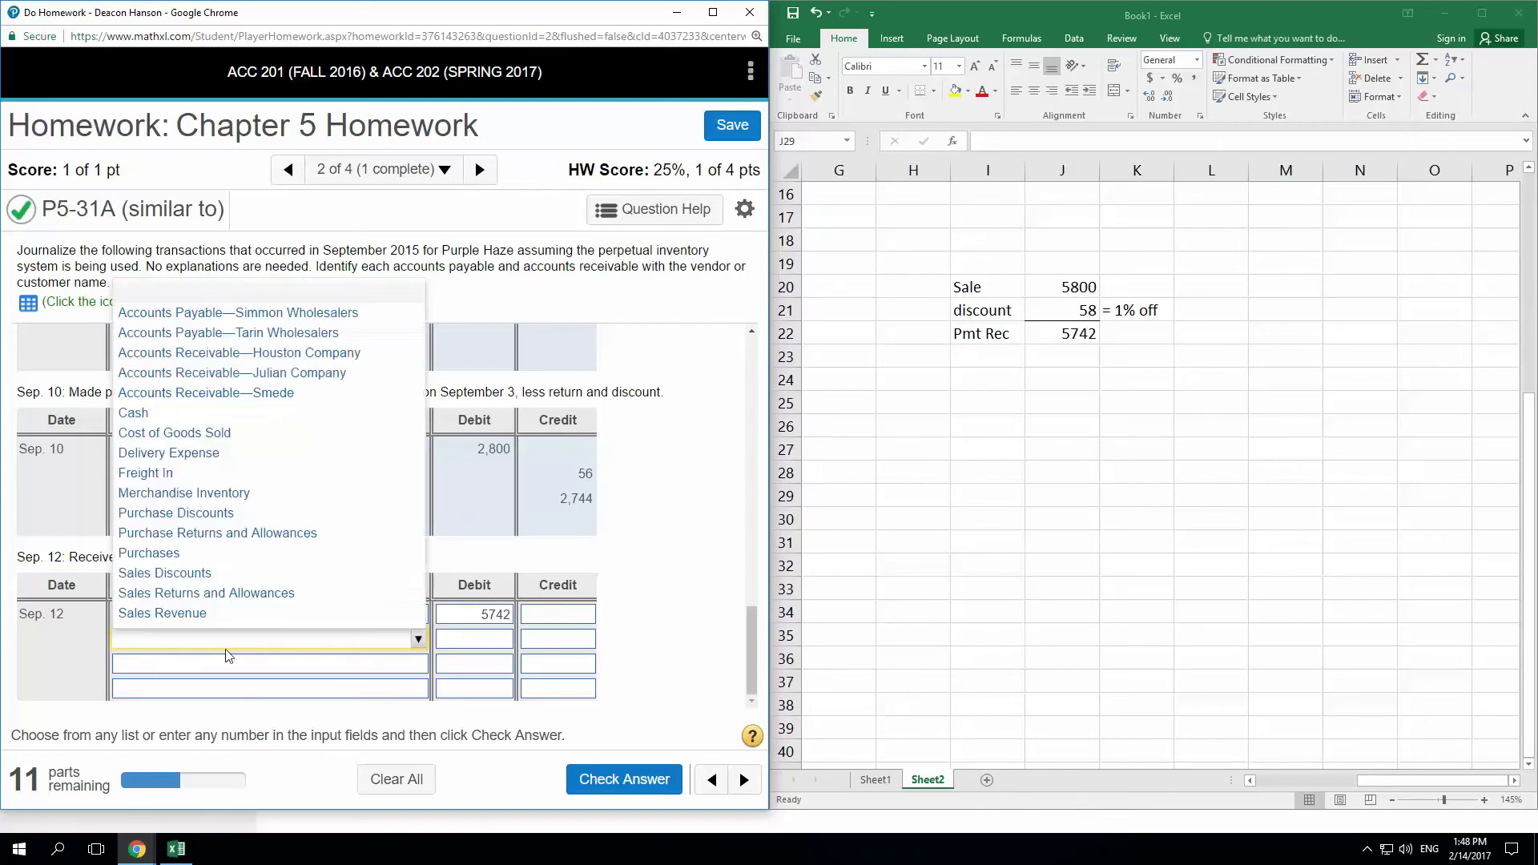
left_click(304, 575)
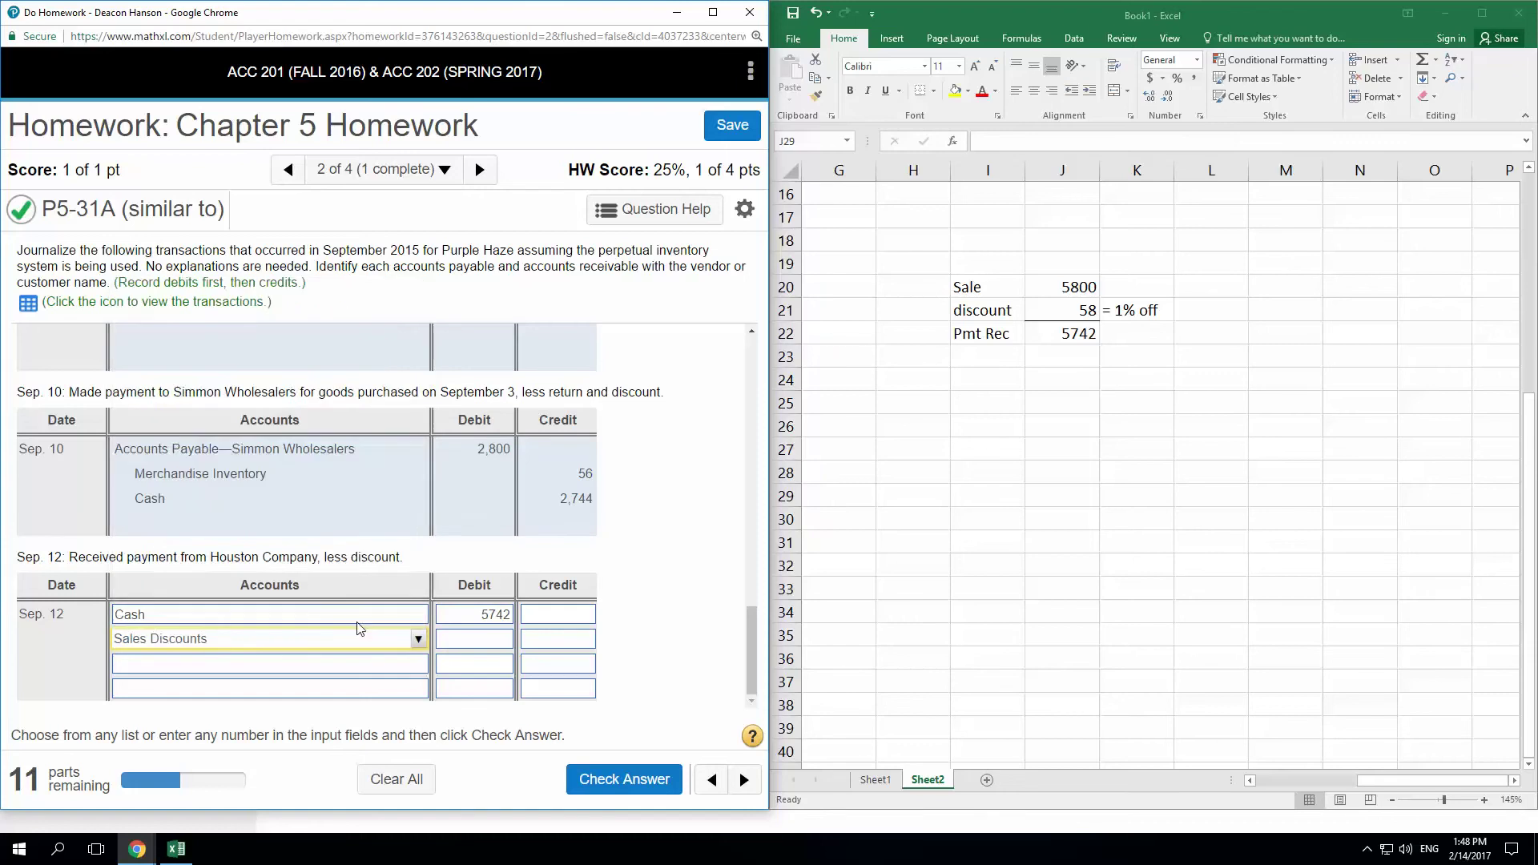
left_click(480, 644)
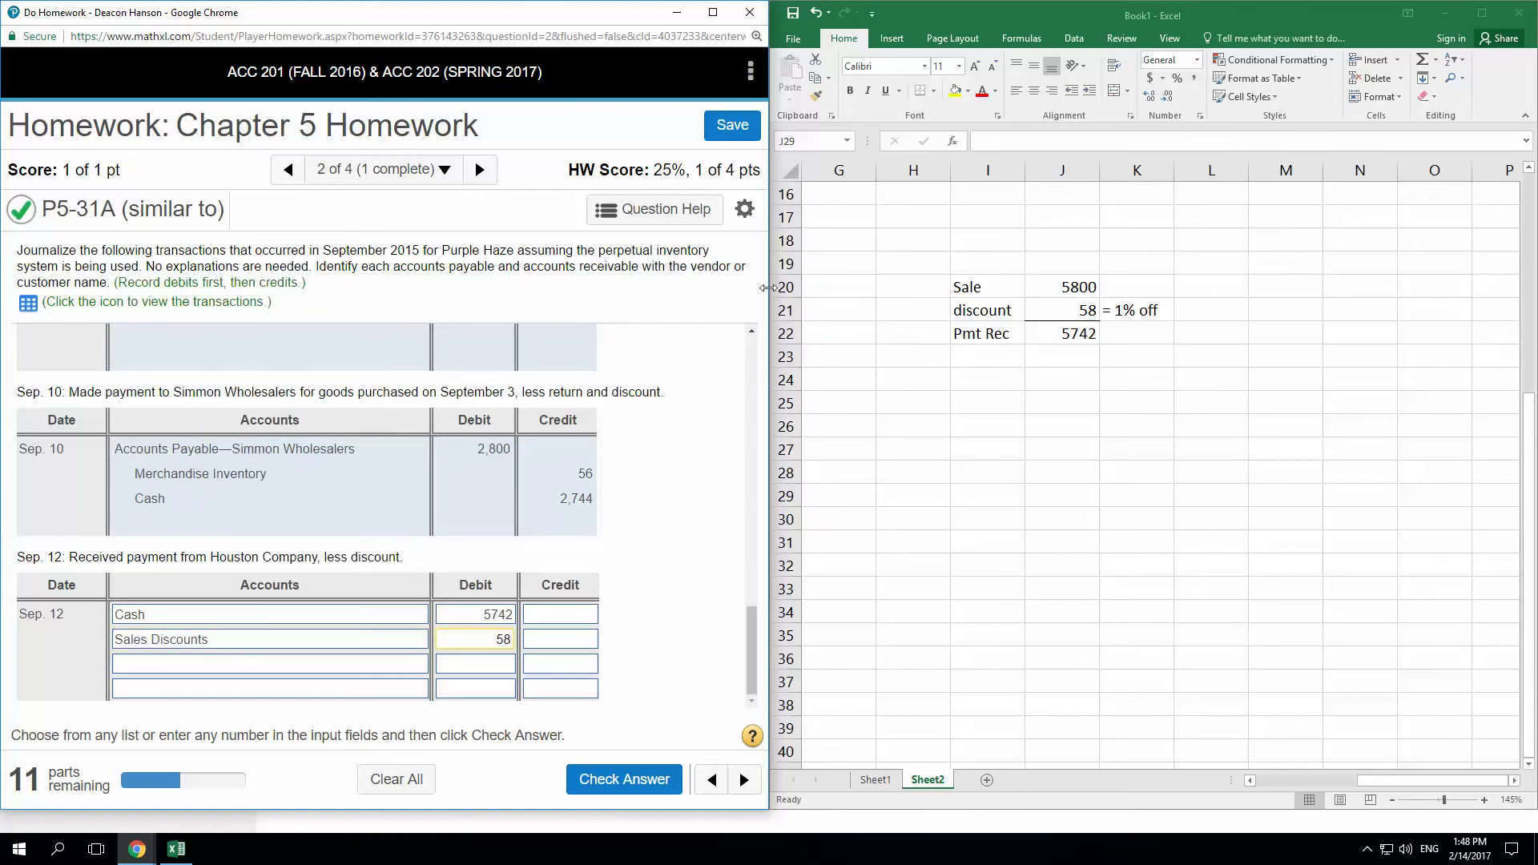
- Credit Accounts Receivable—Houston Company for 5800 on the third line of the Sep. 12 entry and check the answer
left_click(305, 671)
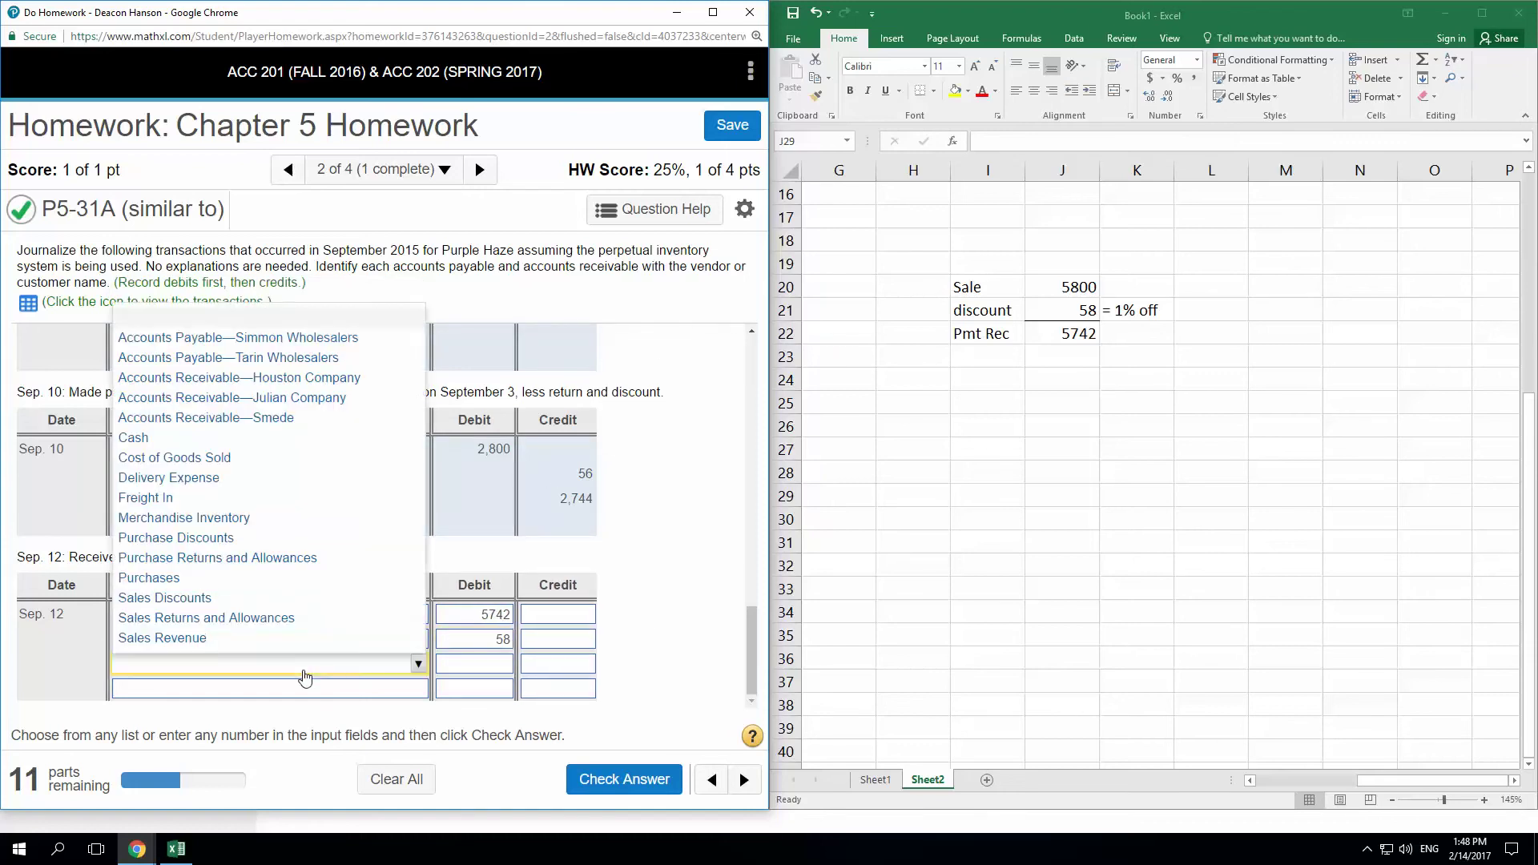
left_click(265, 378)
left_click(553, 665)
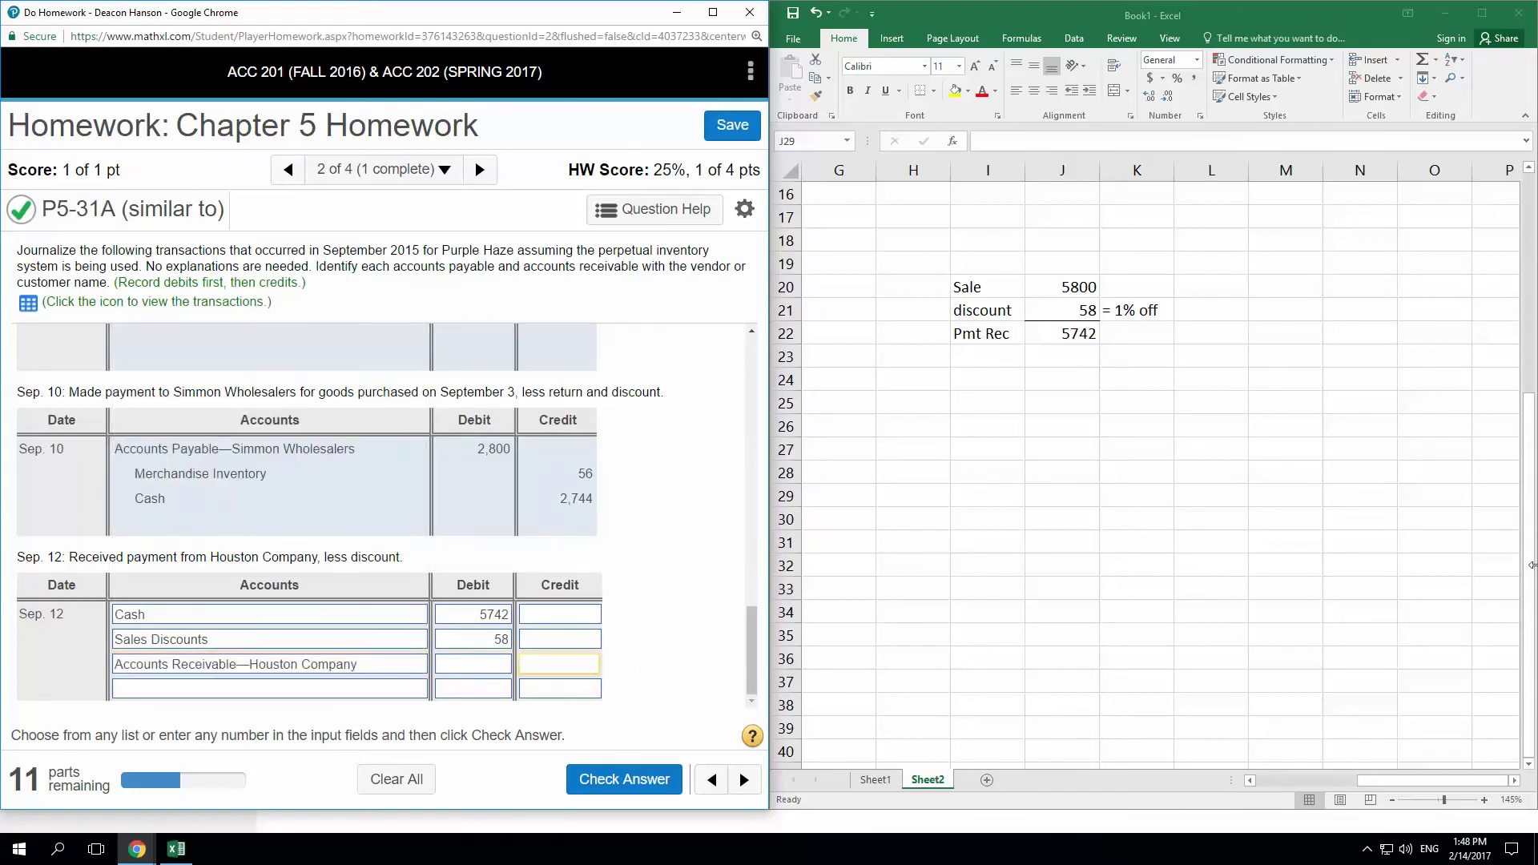
type("5800")
left_click(630, 784)
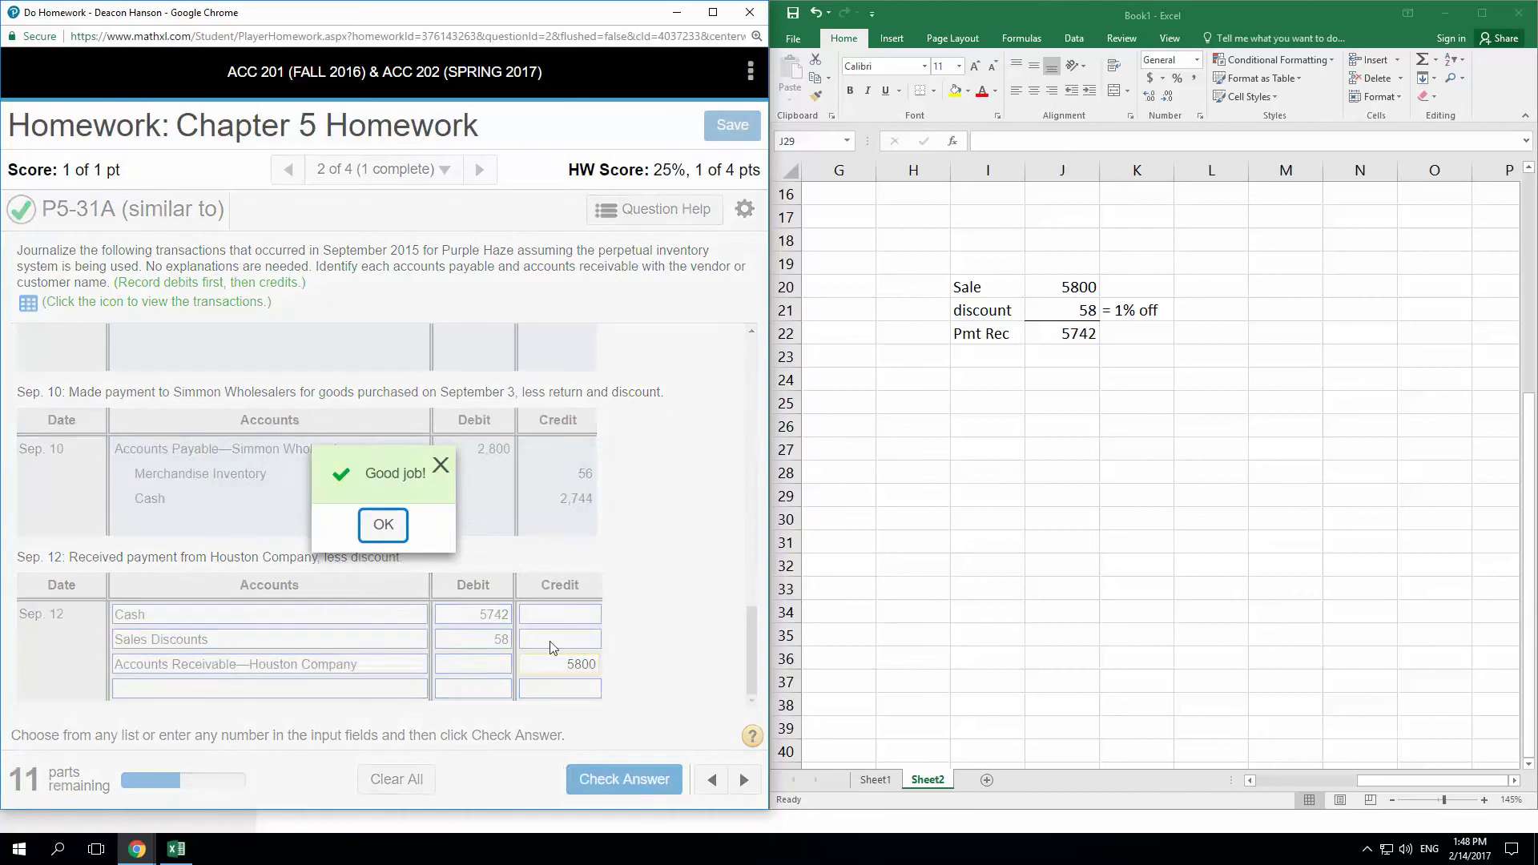
left_click(382, 525)
left_click(1066, 497)
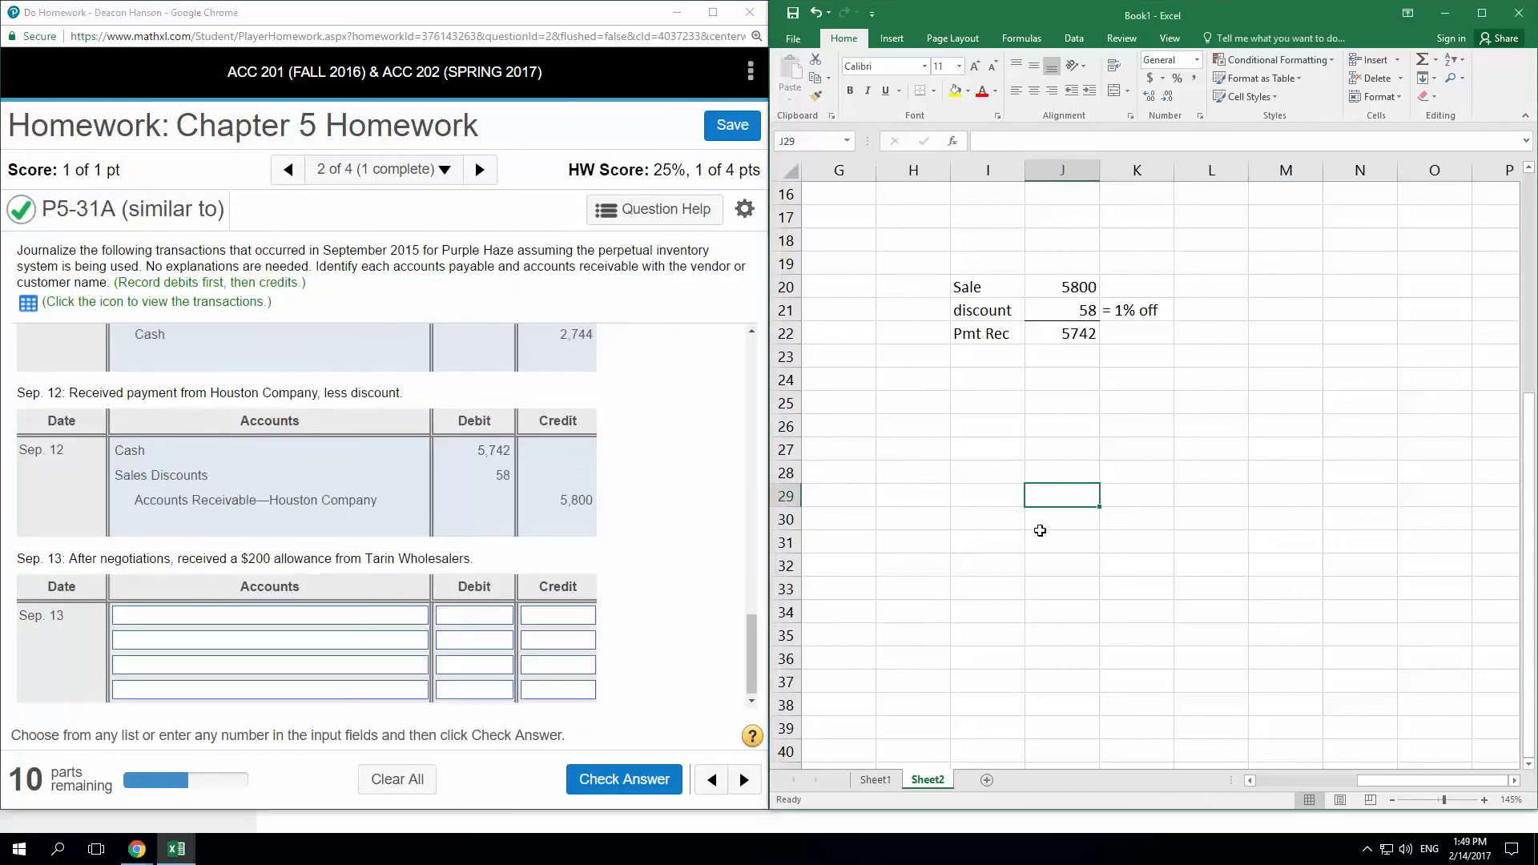
scroll(1040, 533, "down", 3)
scroll(1039, 536, "up", 3)
left_click(1272, 268)
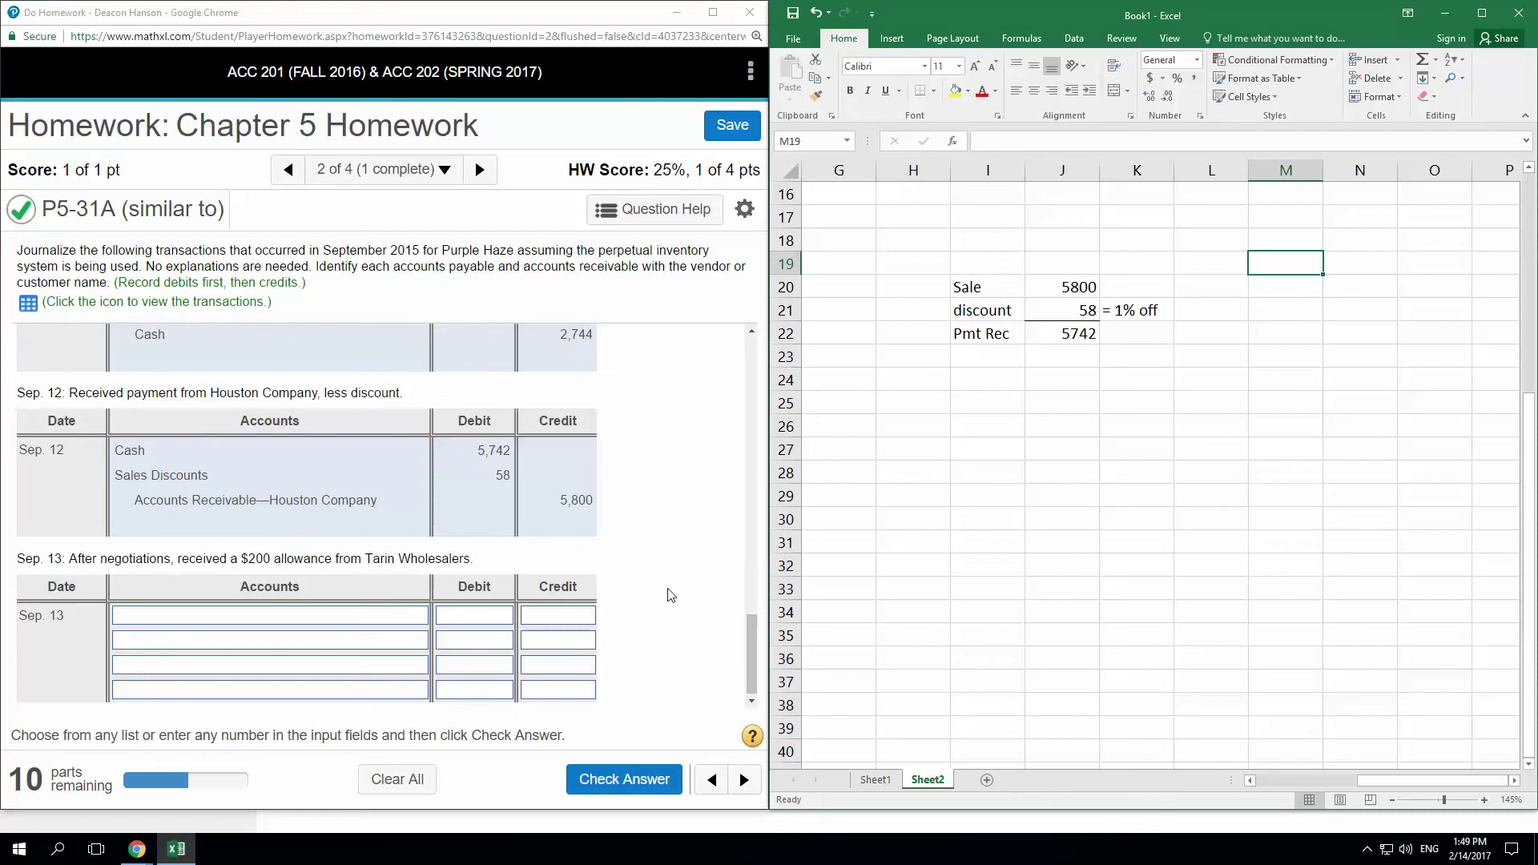
scroll(672, 595, "down", 2)
scroll(673, 594, "up", 2)
scroll(677, 592, "down", 1)
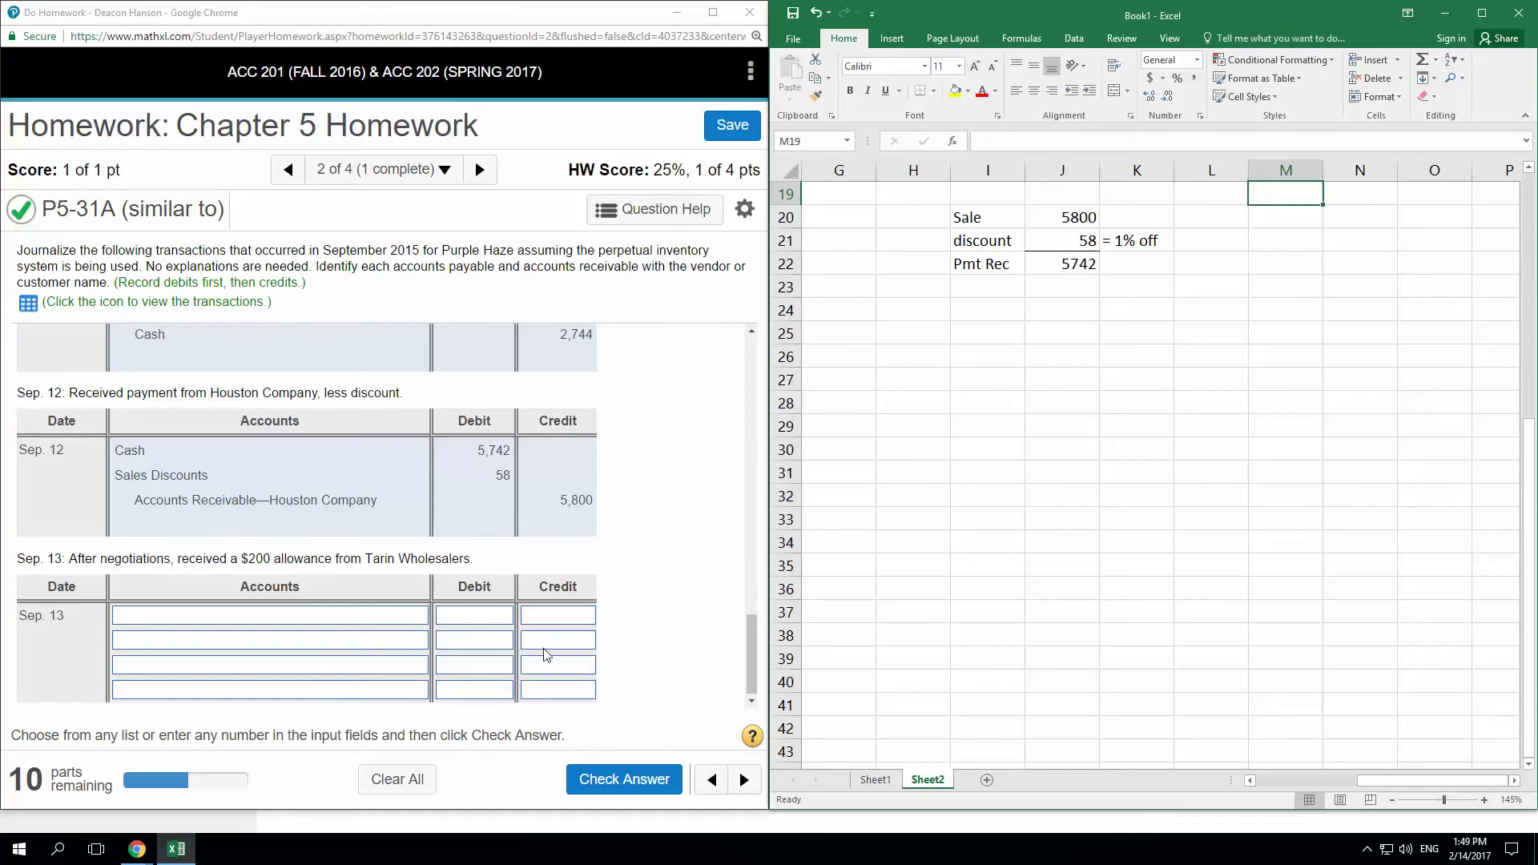
- Debit Accounts Payable—Tarin Wholesalers for 200 on the first line of the Sep. 13 allowance entry
left_click(383, 622)
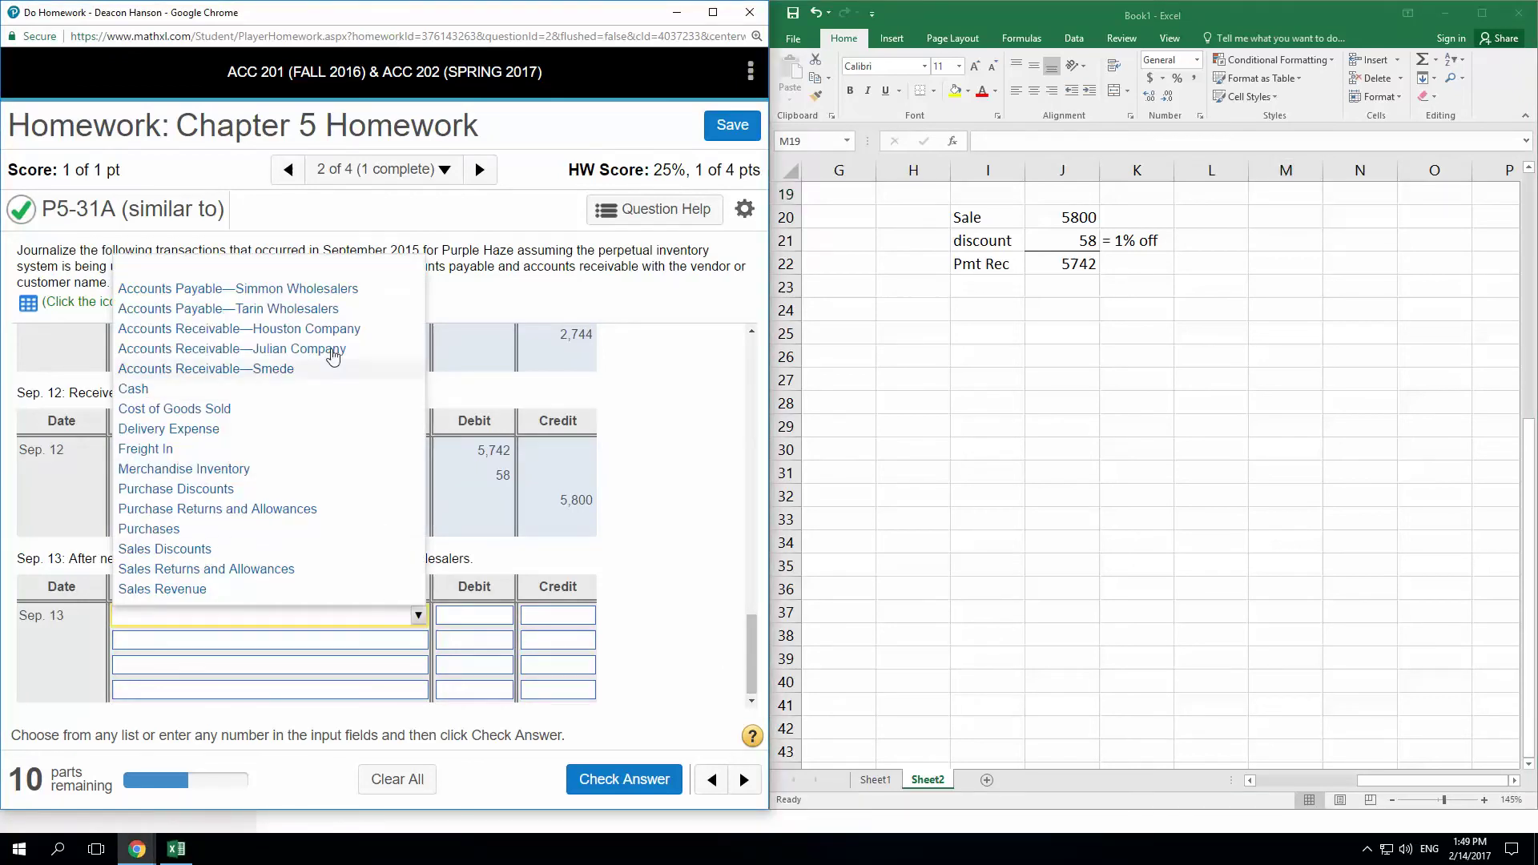
left_click(265, 312)
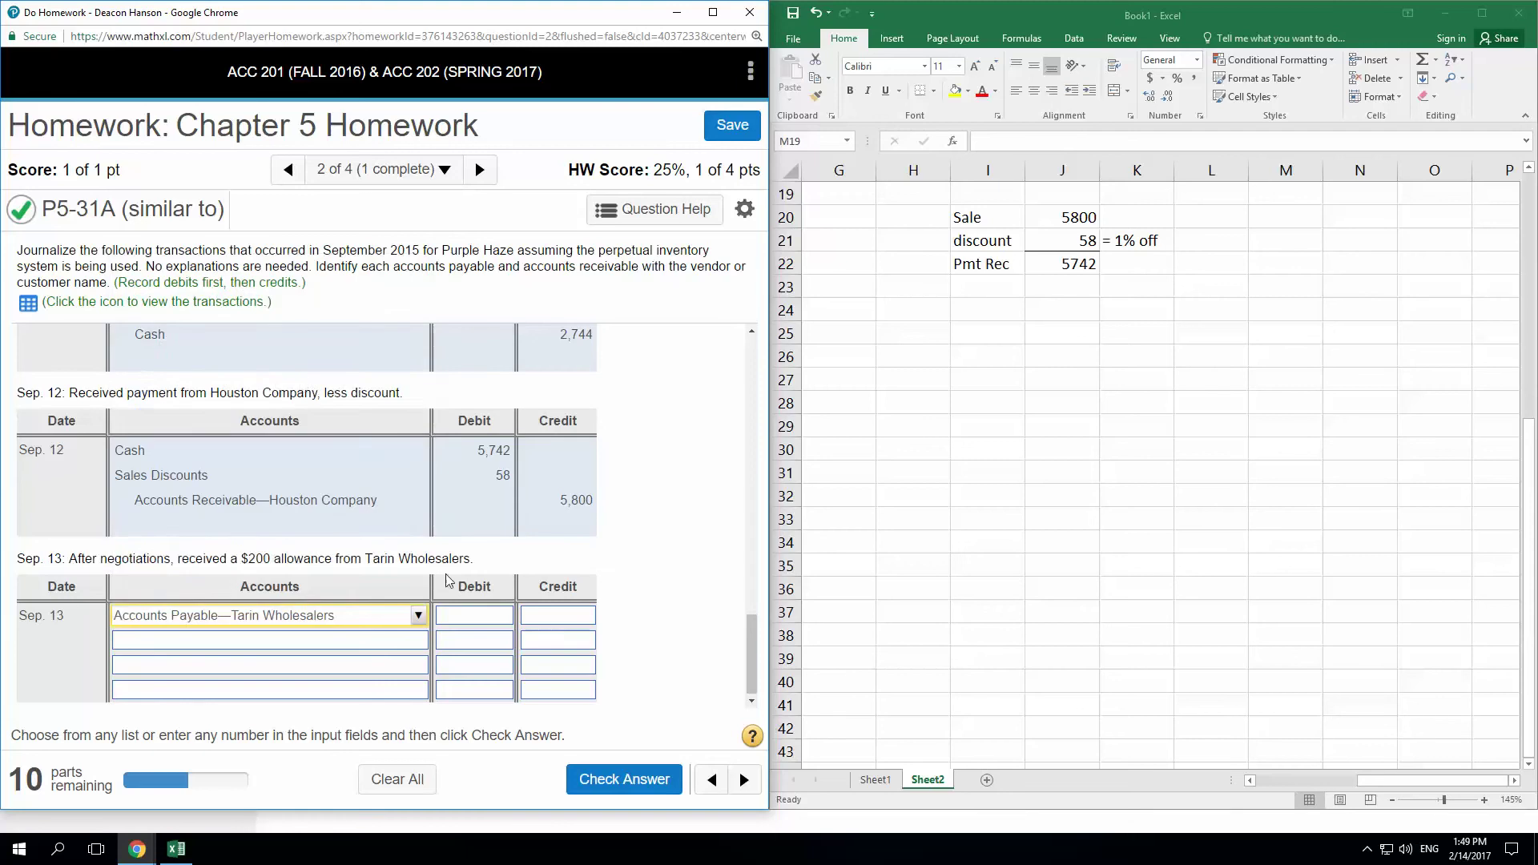
left_click(477, 614)
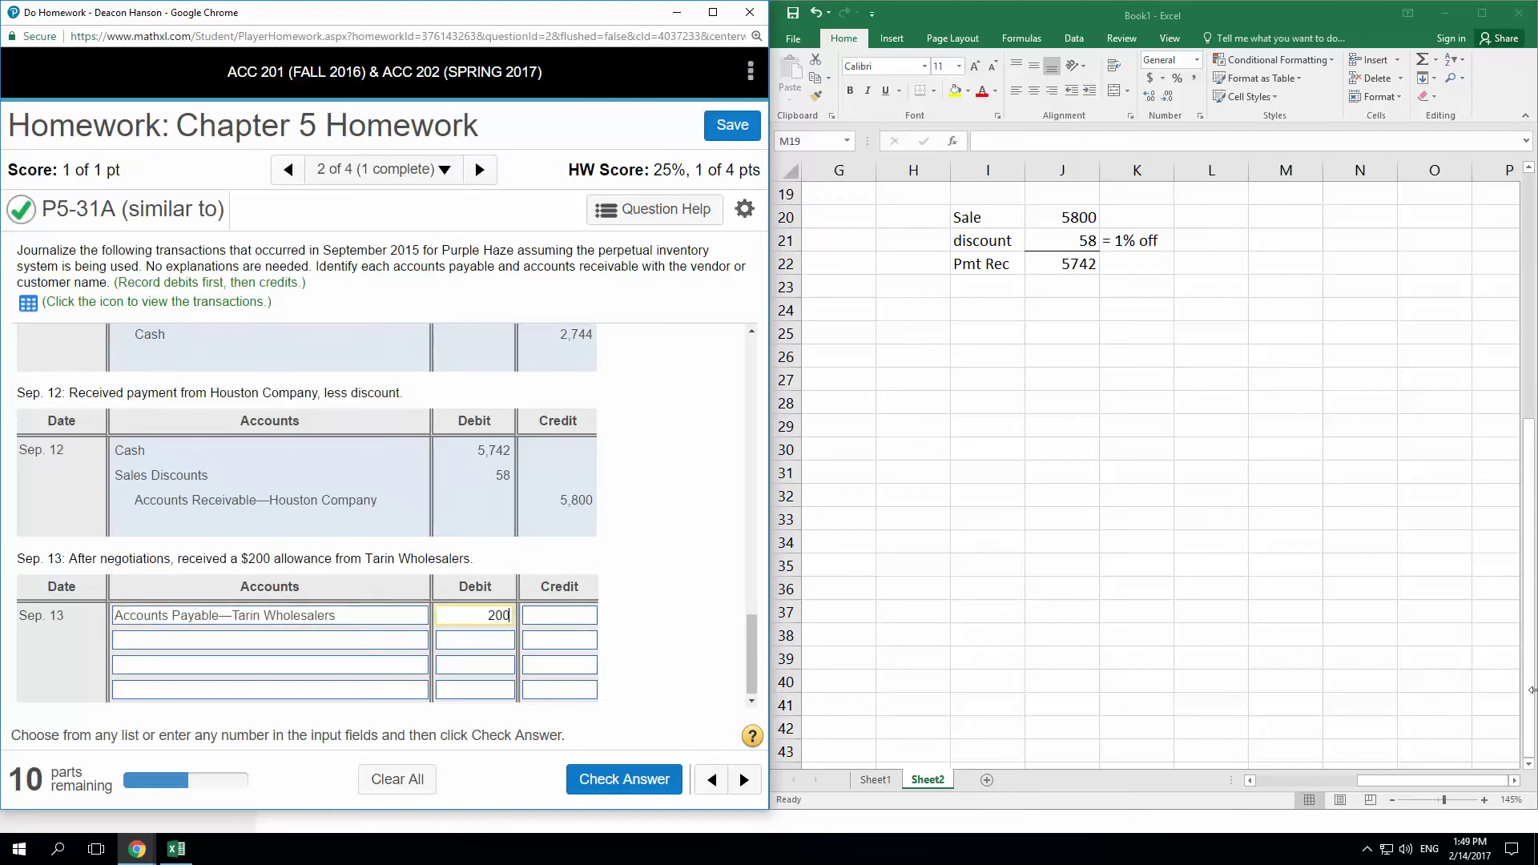
type("200")
- Credit Merchandise Inventory for 200 on the second line of the Sep. 13 entry and check the answer
left_click(290, 641)
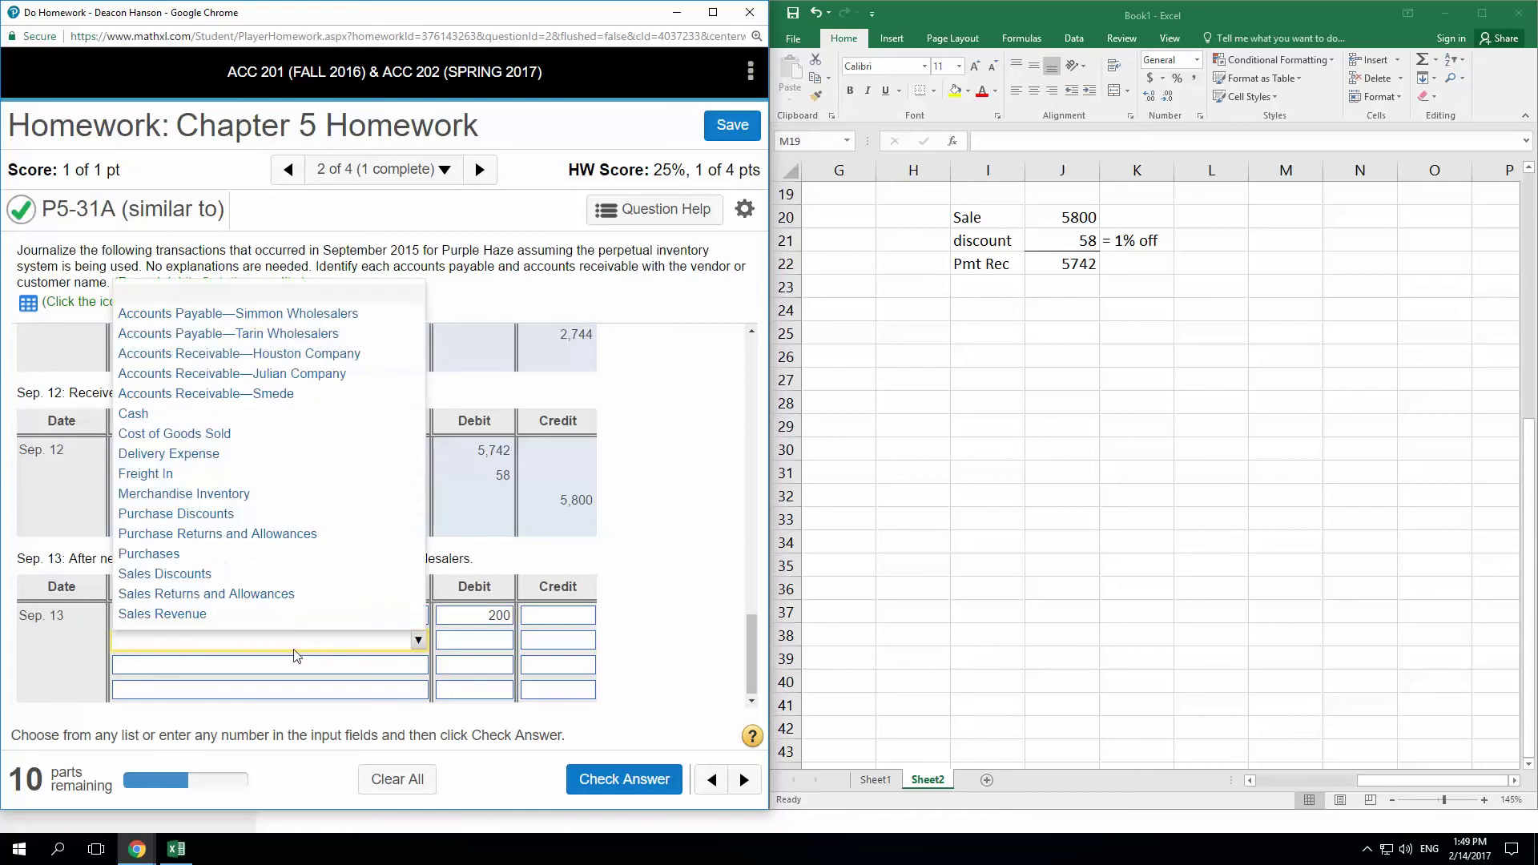
left_click(226, 495)
left_click(580, 643)
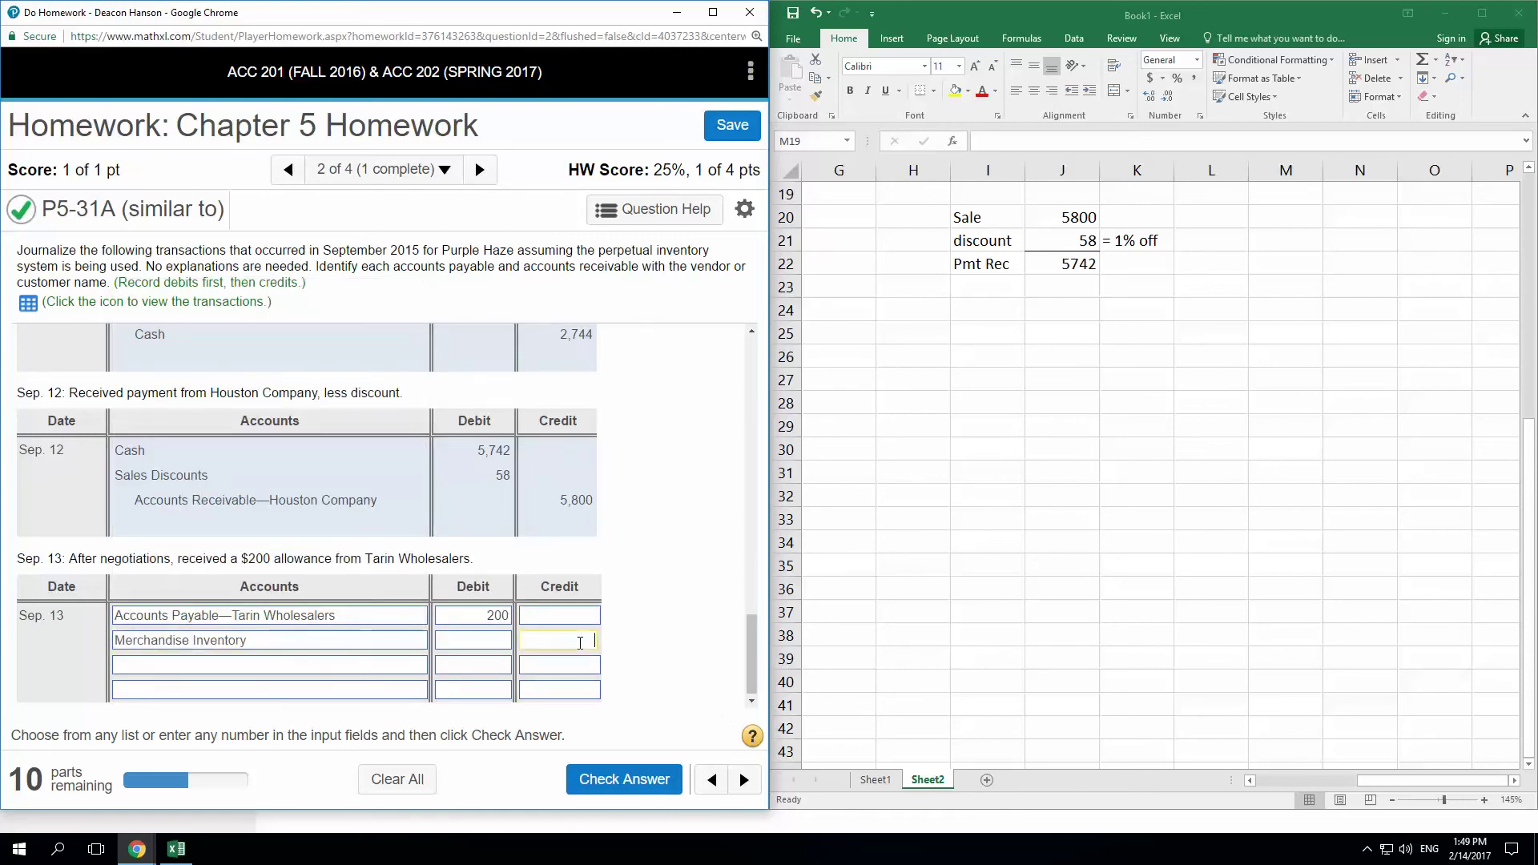
type("200")
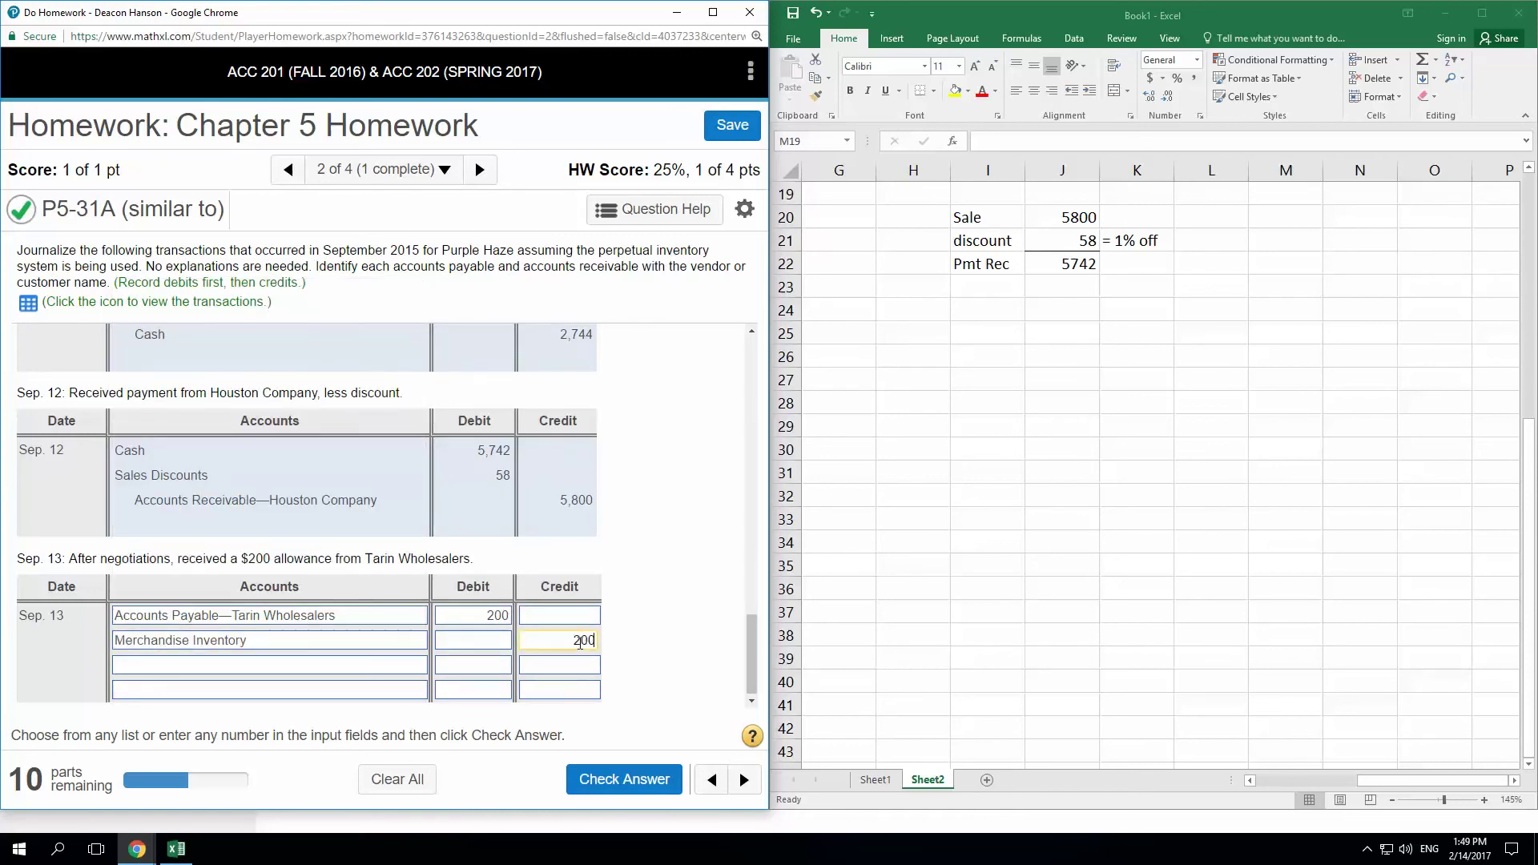
left_click(638, 774)
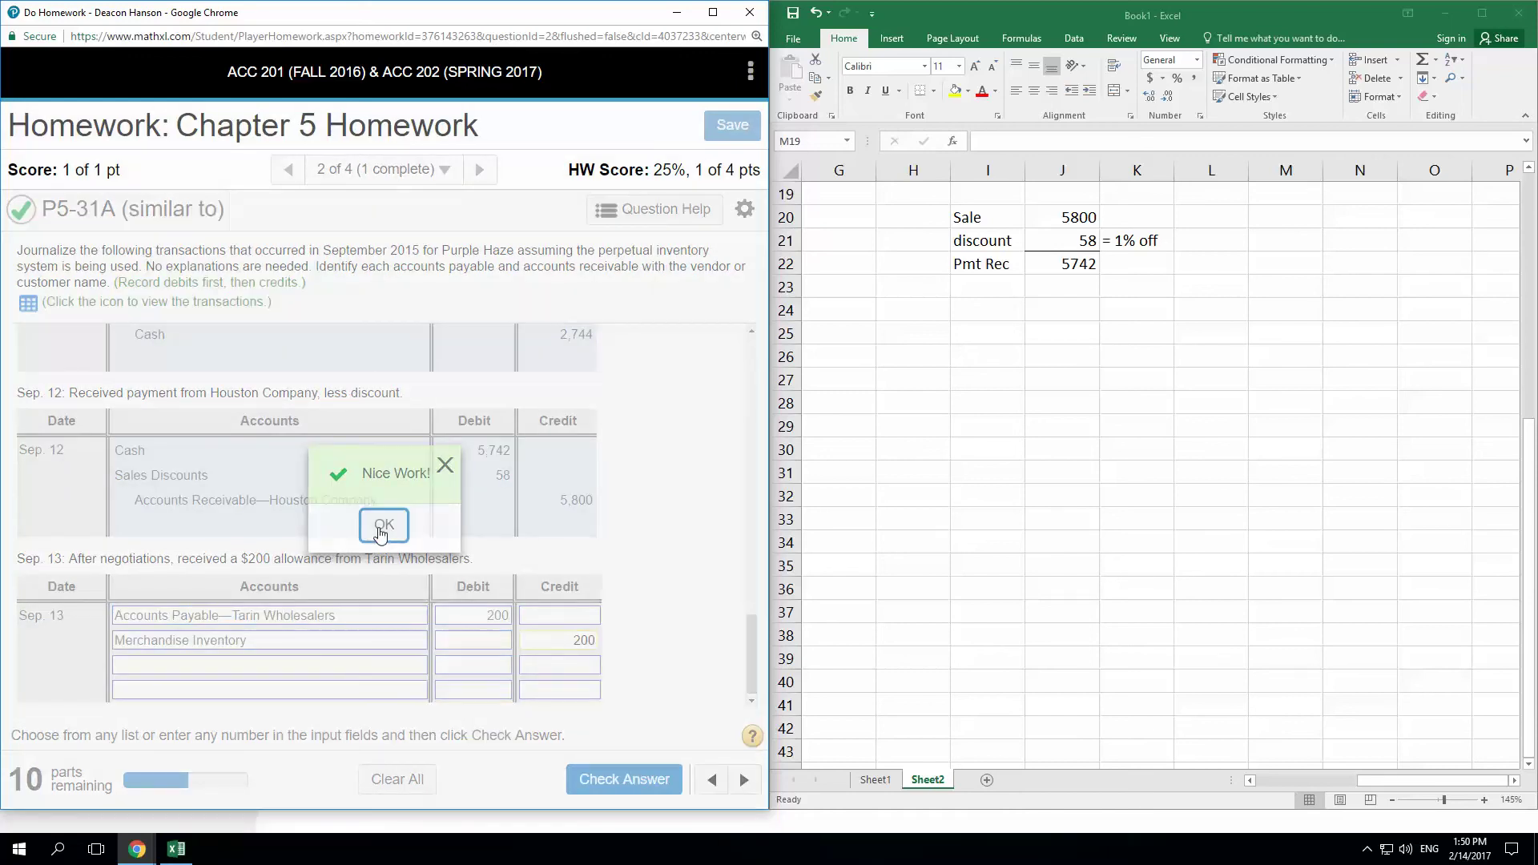
left_click(383, 525)
- Debit Accounts Receivable—Julian Company for 2700 in the Sep. 15 sale entry, using the completed Sep. 8 sale entries as reference
scroll(685, 592, "up", 2)
scroll(685, 591, "down", 1)
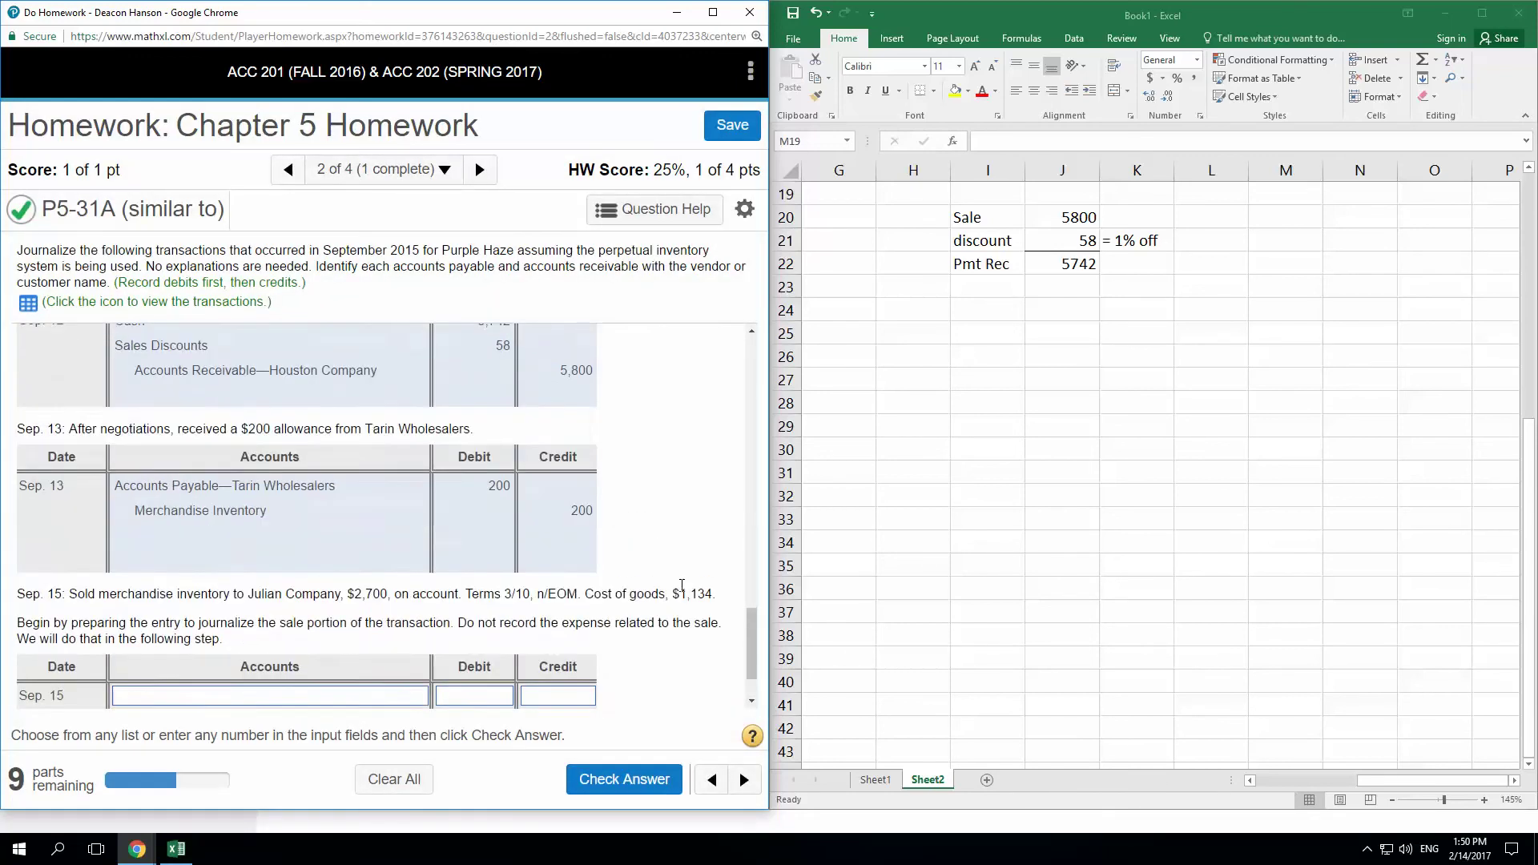
scroll(681, 584, "down", 1)
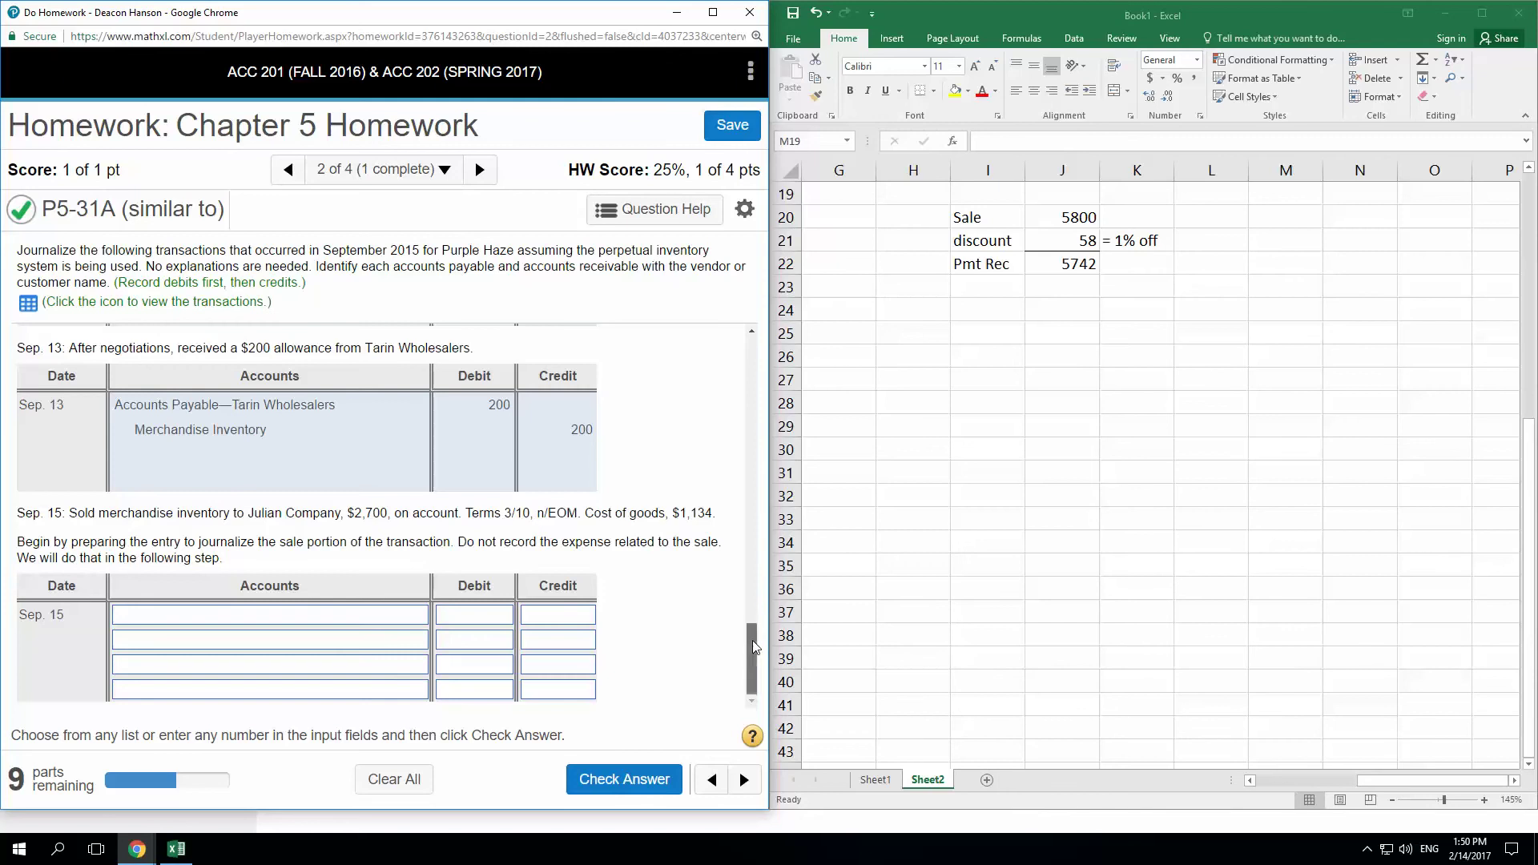
left_click_drag(753, 641, 757, 491)
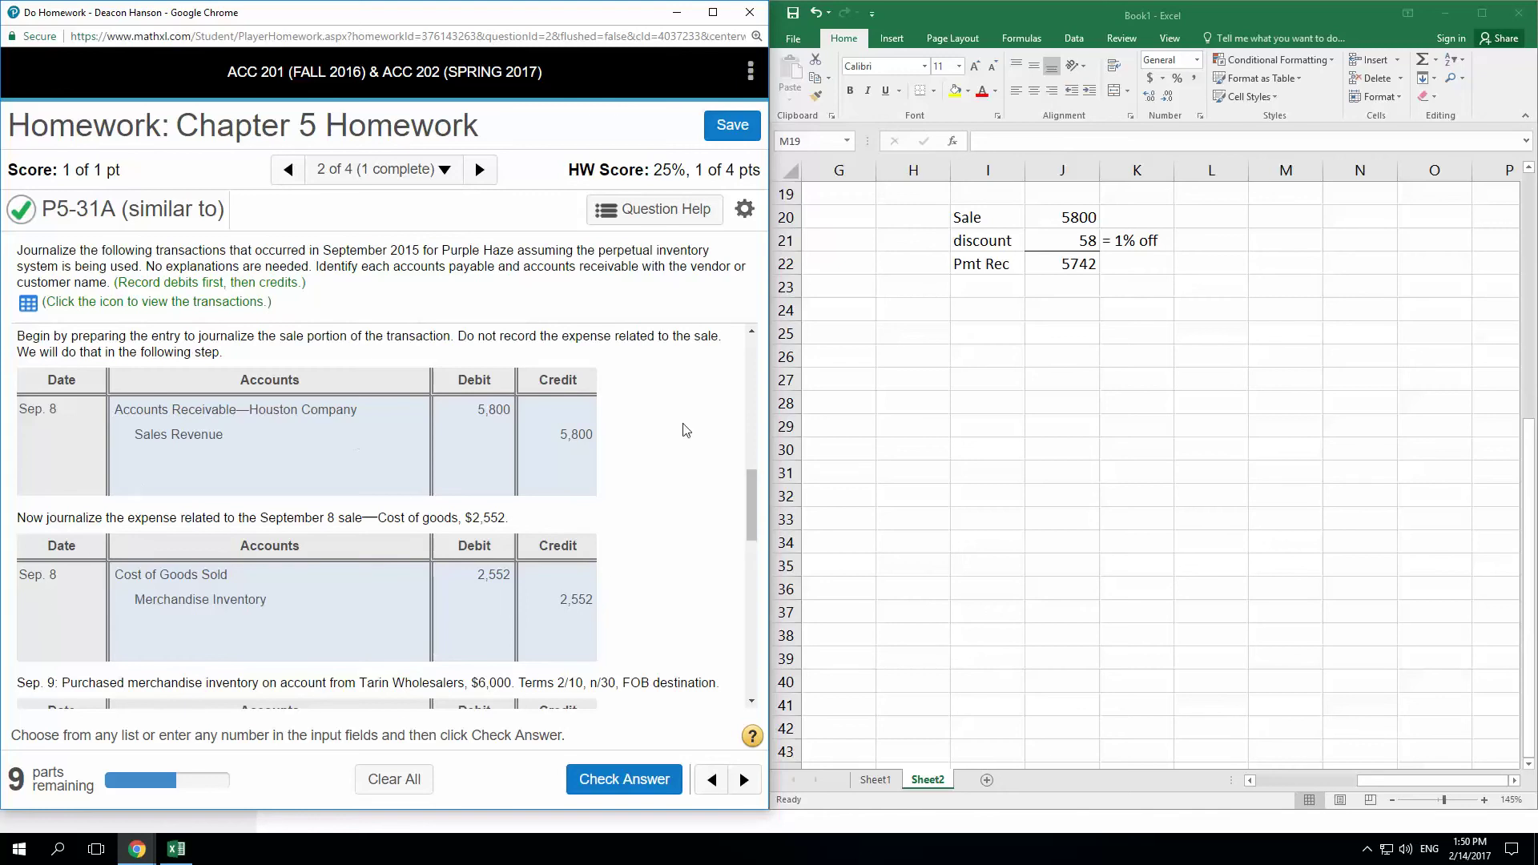
left_click_drag(751, 488, 761, 714)
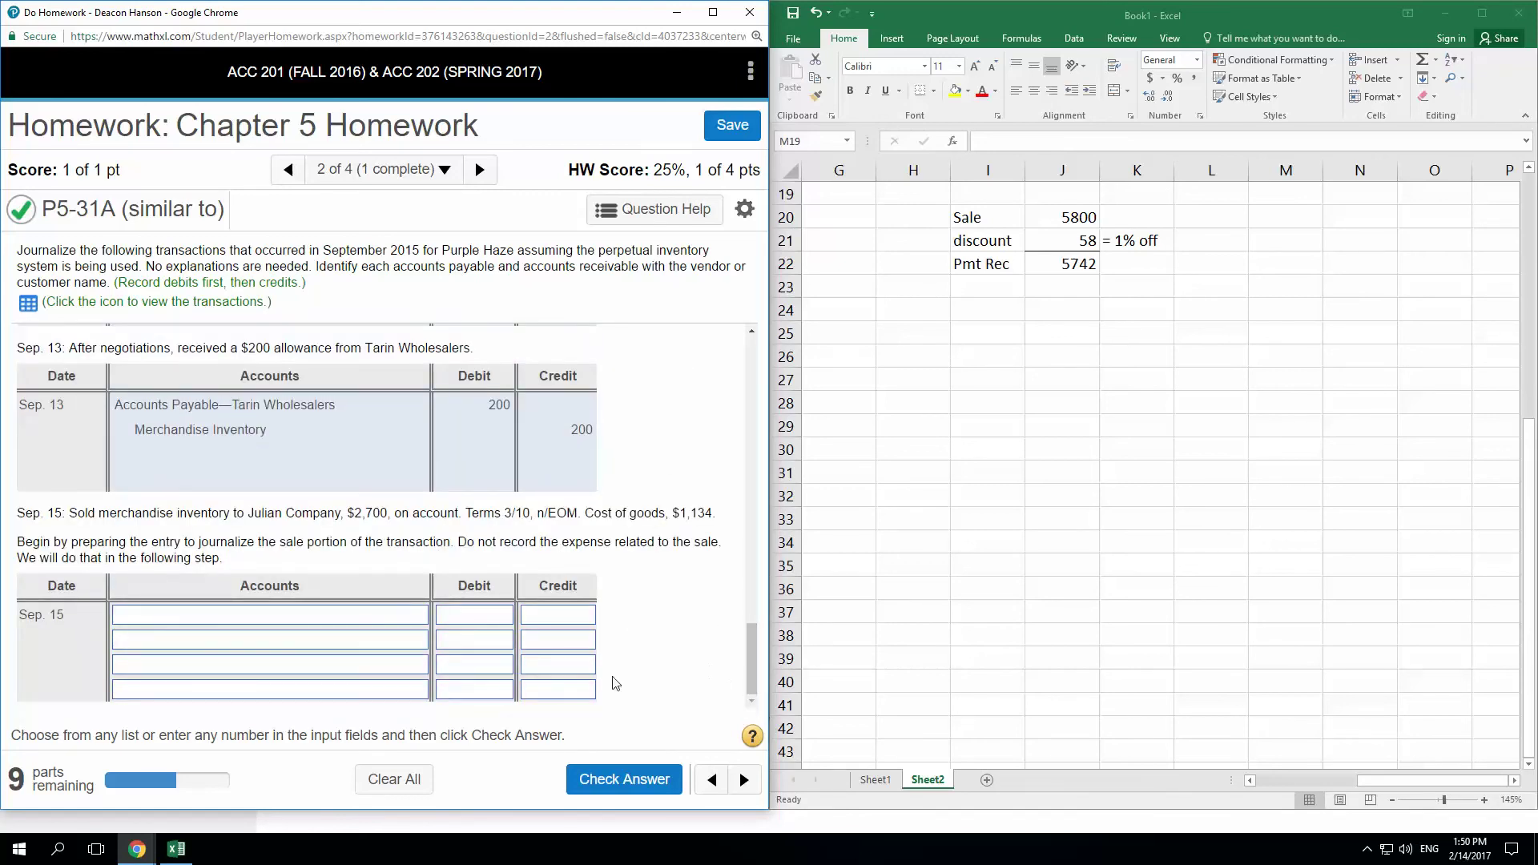
left_click(322, 615)
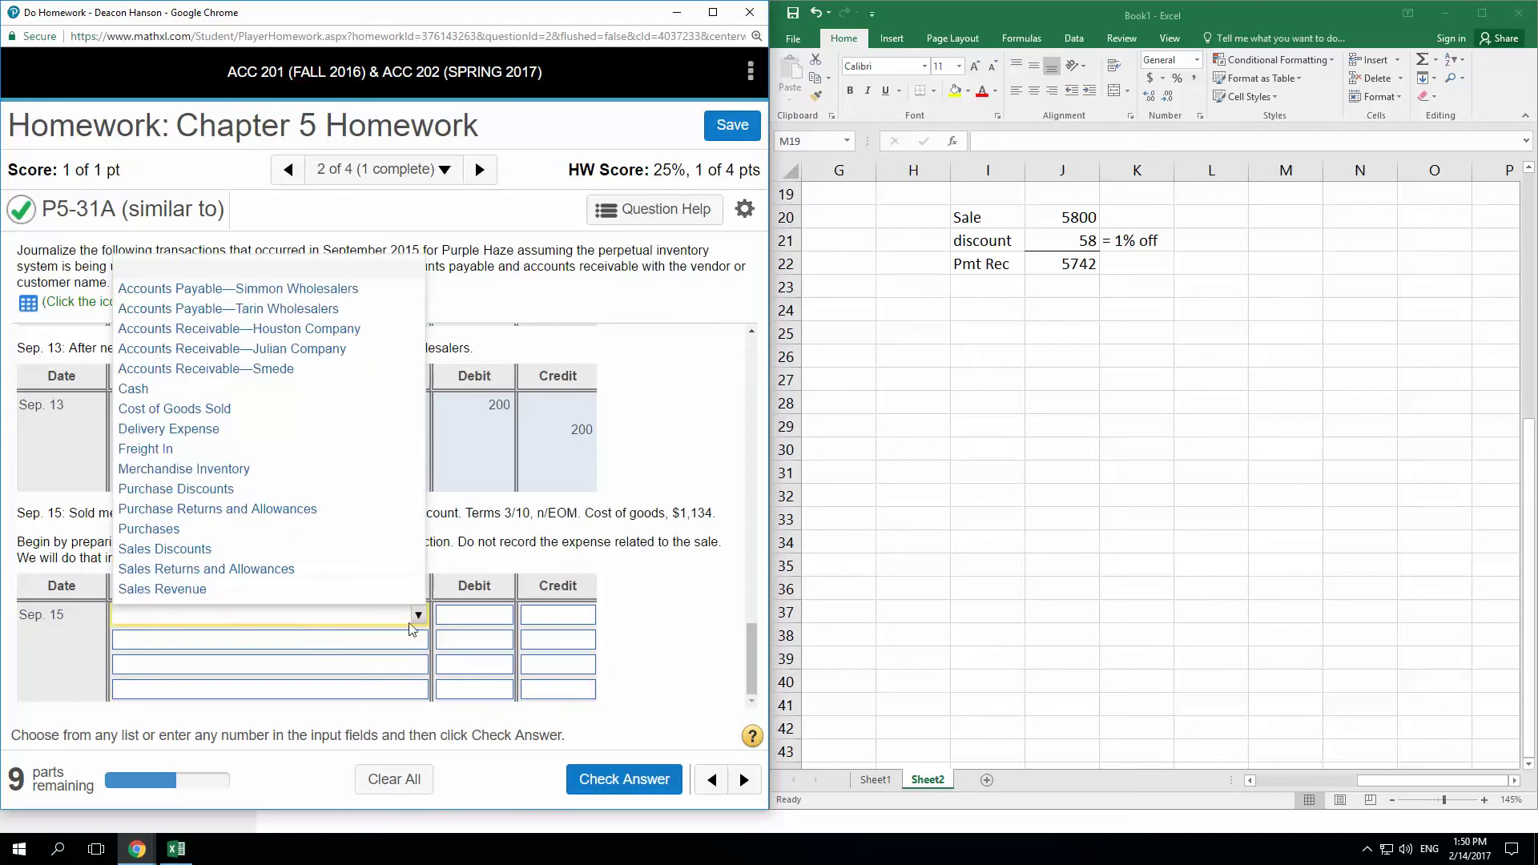
left_click(285, 350)
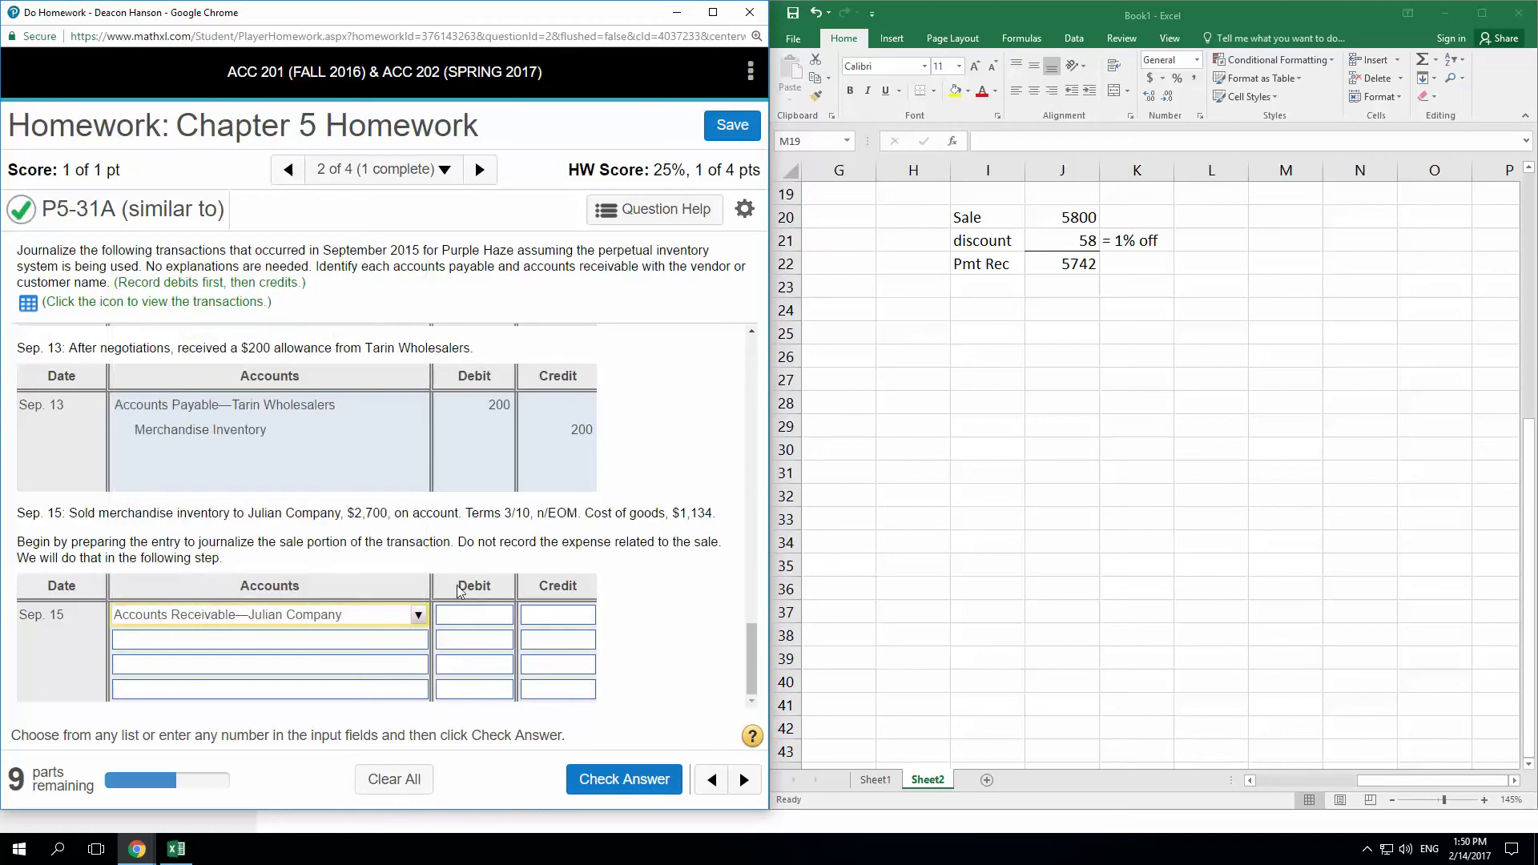
left_click(471, 617)
type("2")
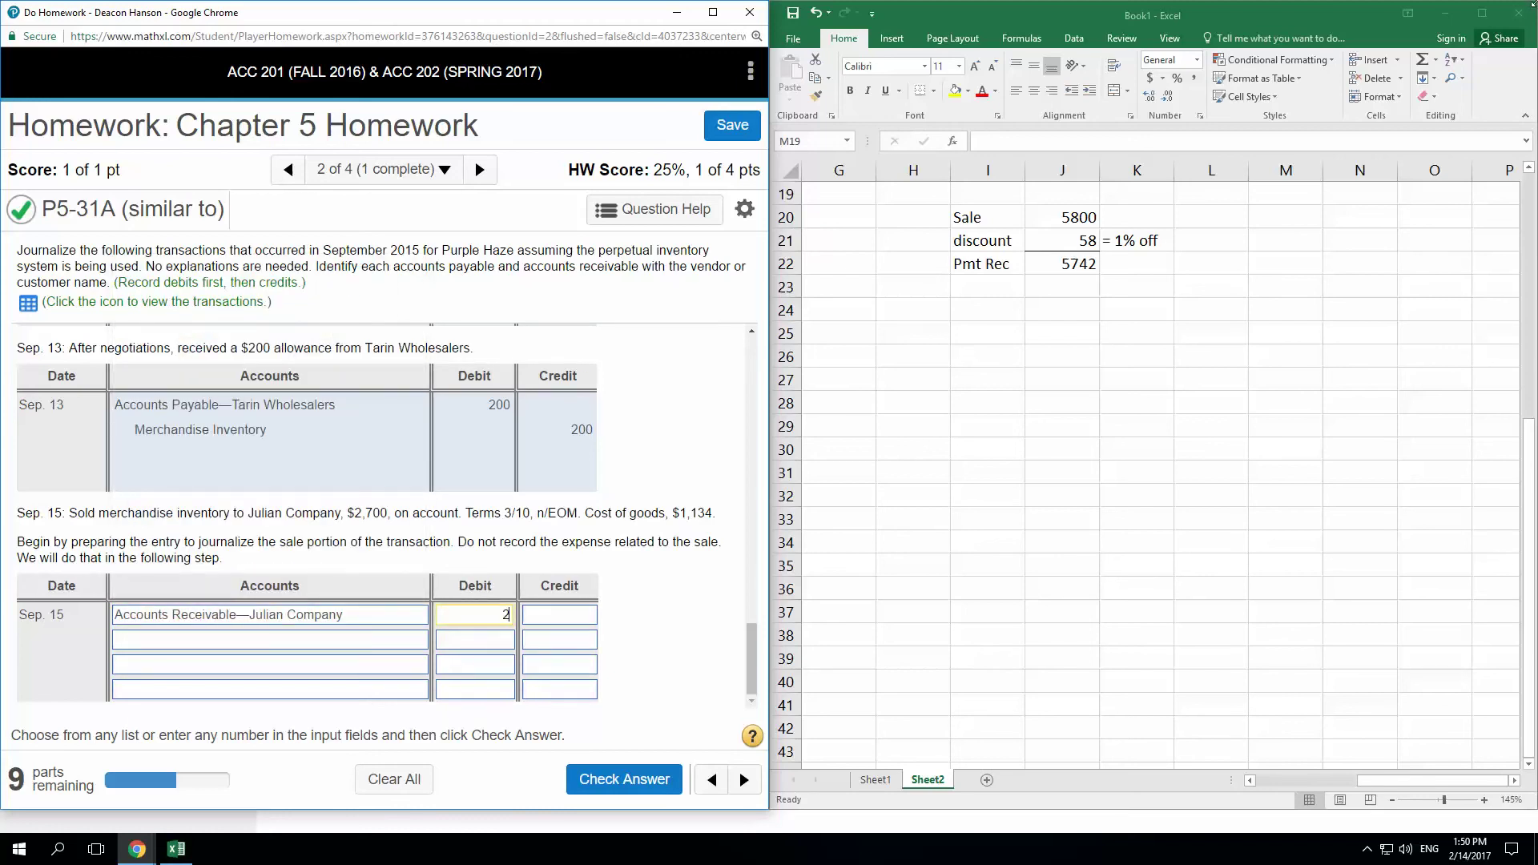
type("700")
- Credit Sales Revenue for 2700 on the second line of the Sep. 15 sale entry and check the answer
left_click(297, 644)
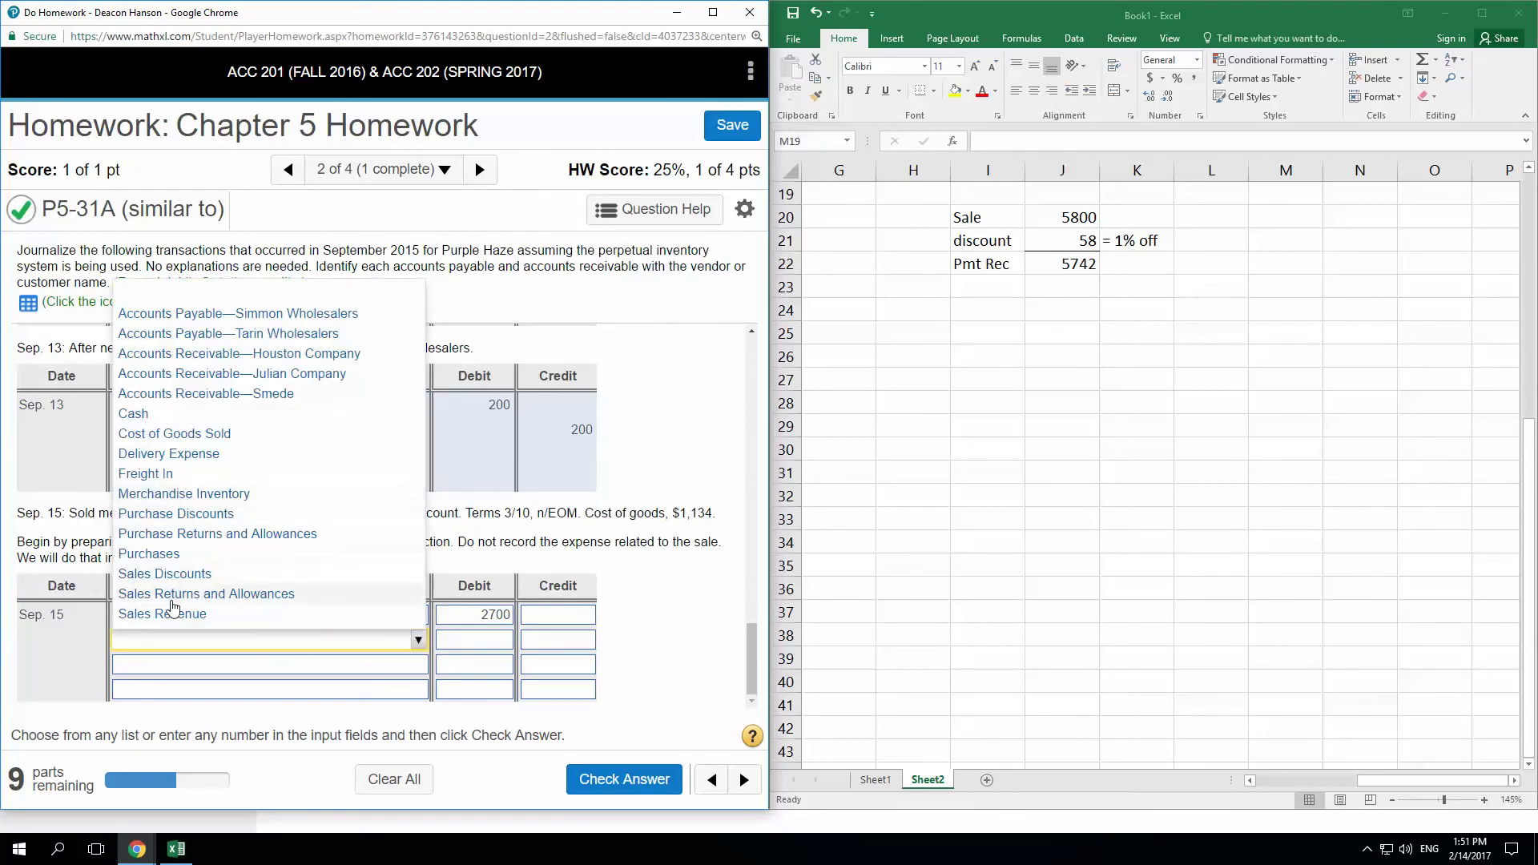
left_click(263, 615)
left_click(563, 640)
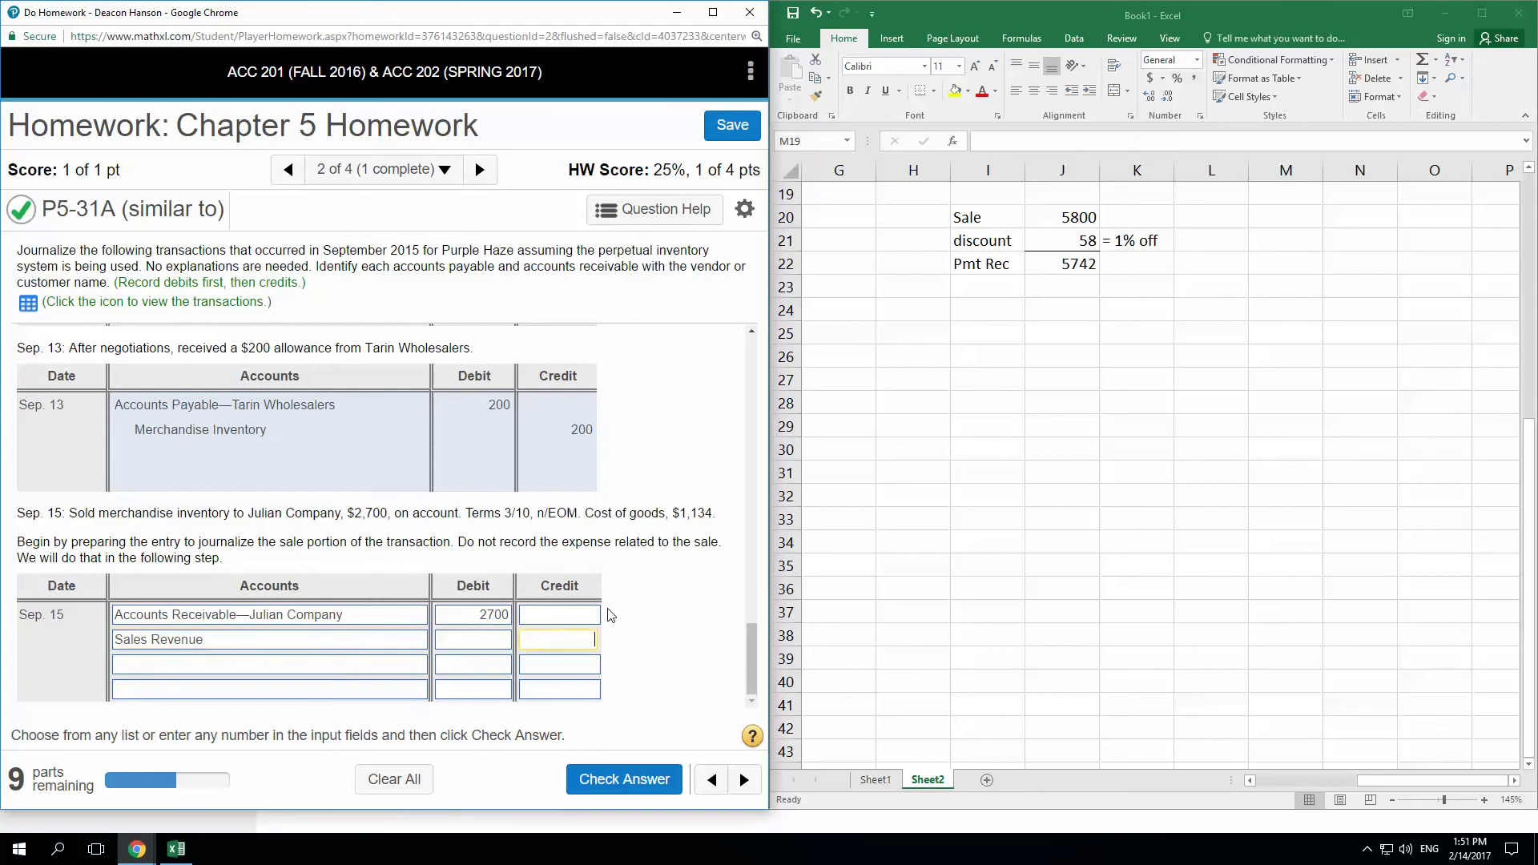
type("2700")
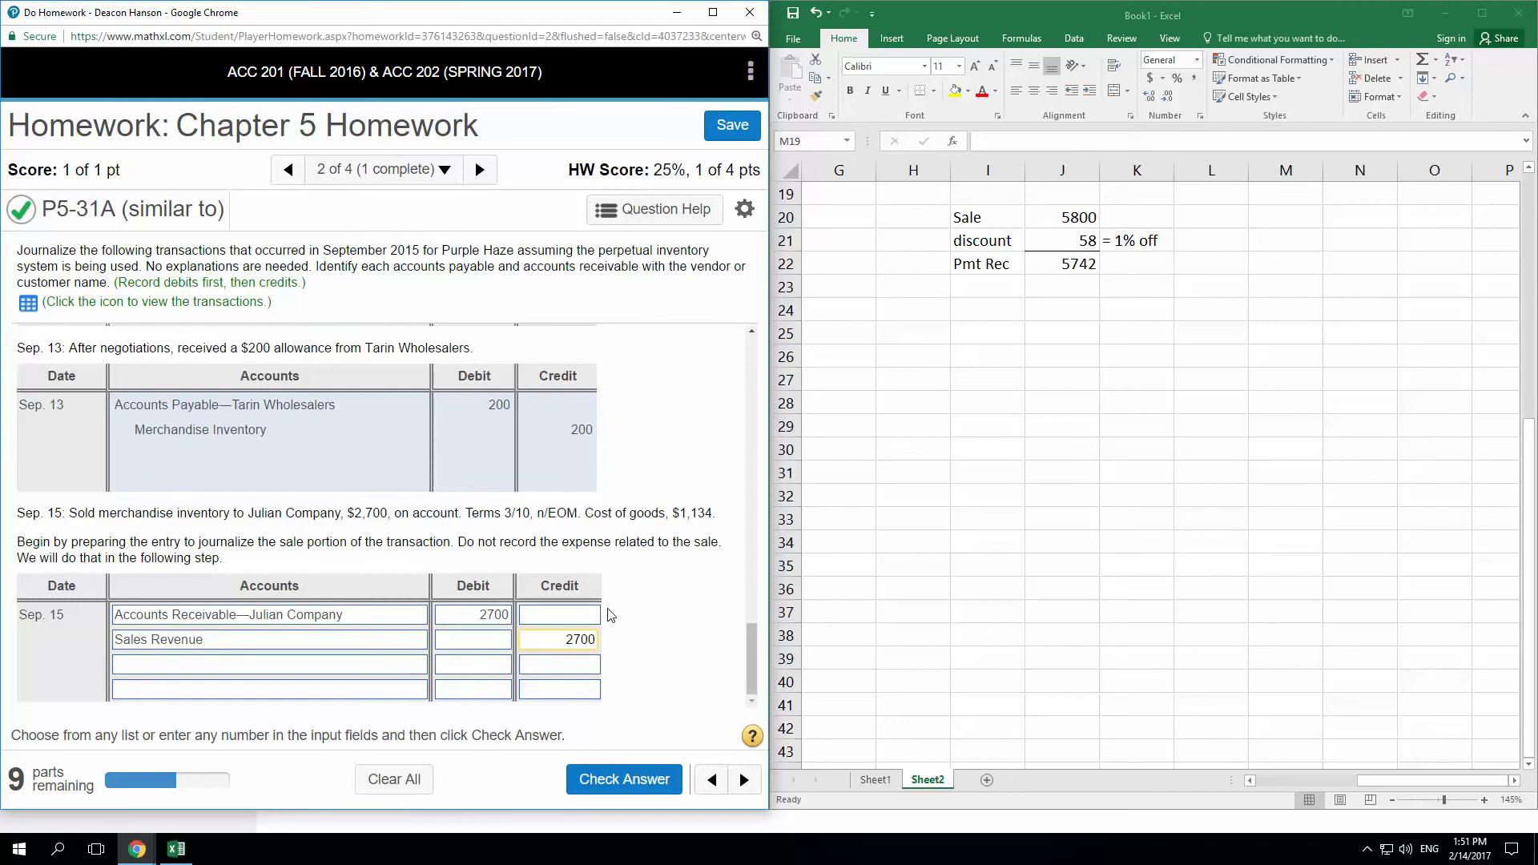
left_click(624, 779)
left_click(375, 529)
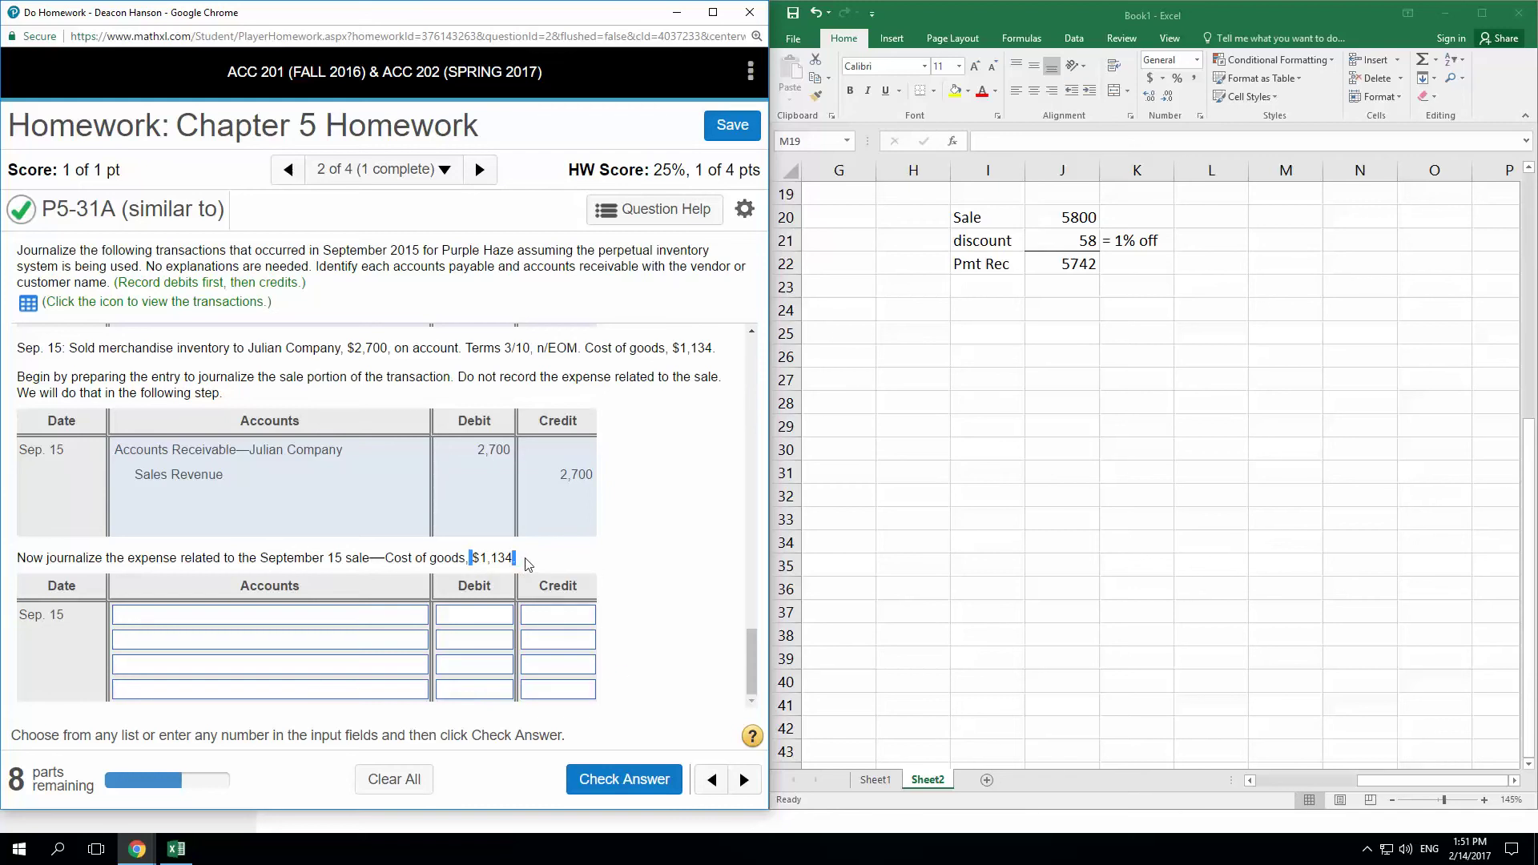
- Enter 1134 as the first-line debit and 1134 as the second-line credit in the Sep. 15 cost of goods entry
left_click(506, 617)
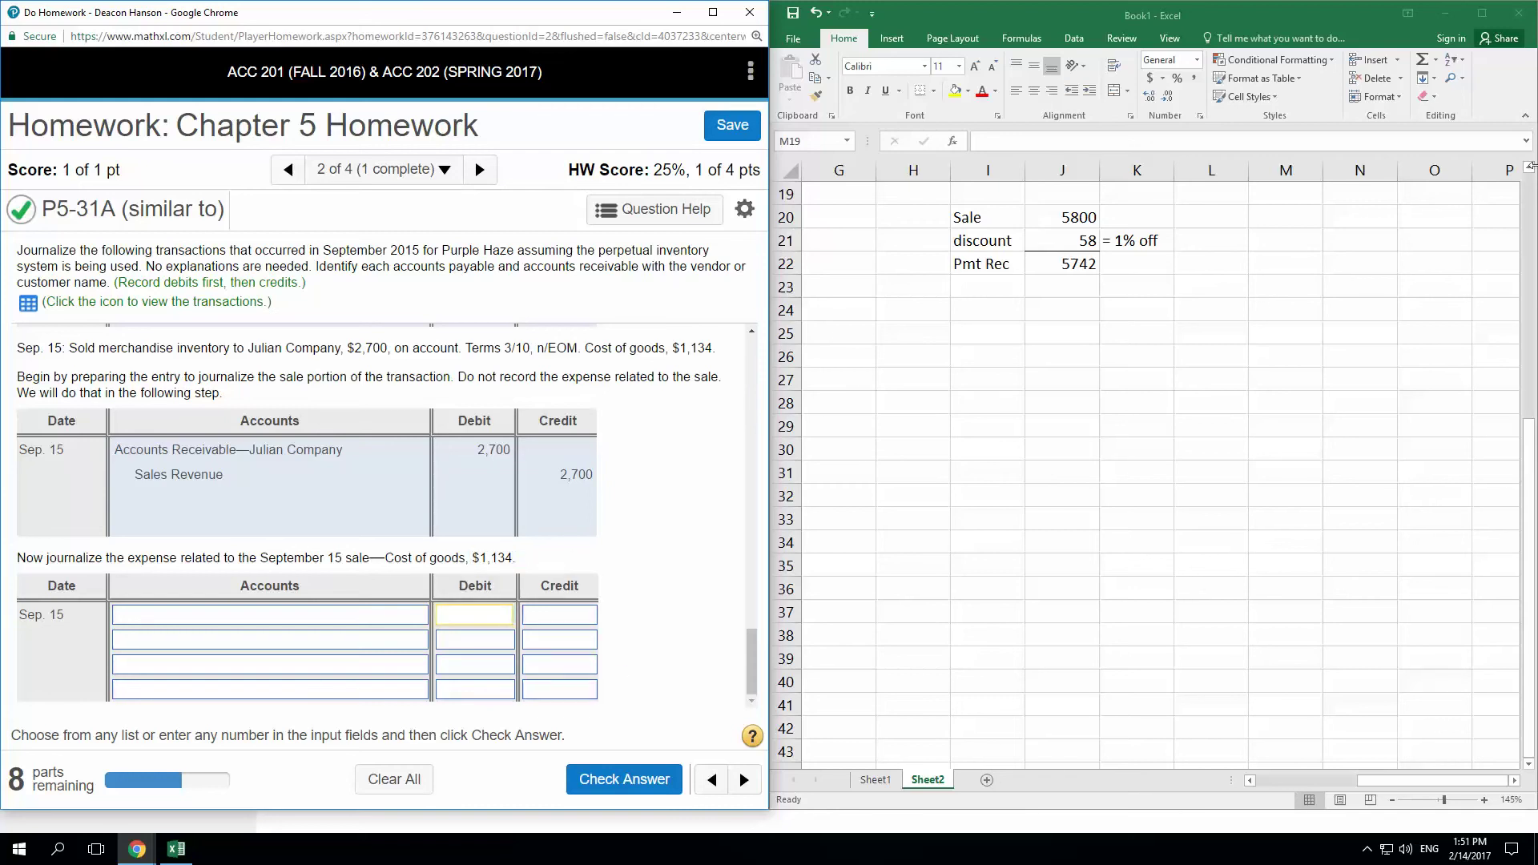
type("1134")
left_click(524, 631)
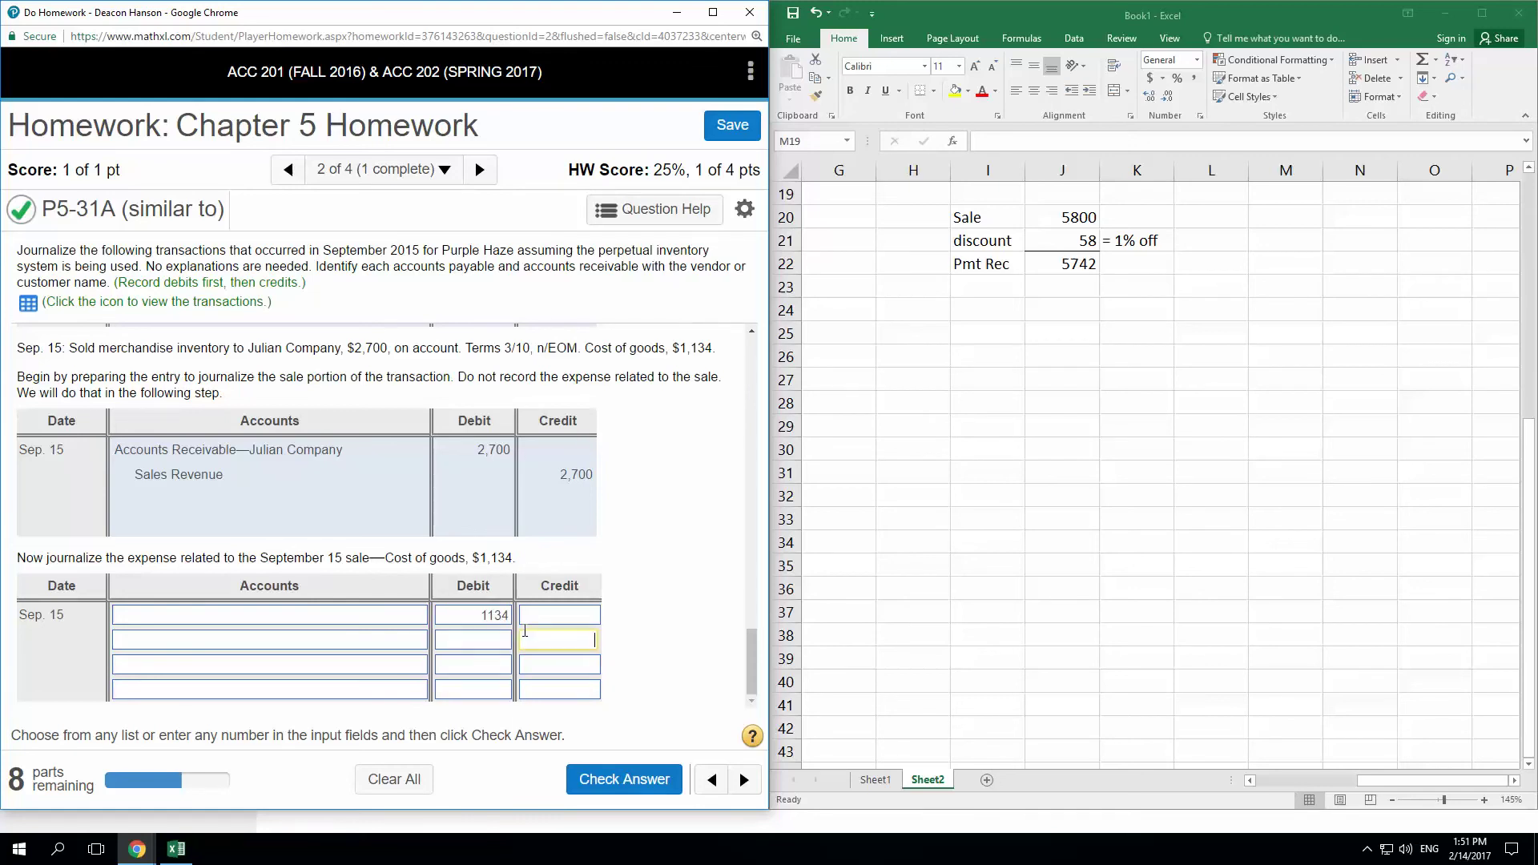
type("1134")
- Assign Cost of Goods Sold to the debit line and Merchandise Inventory to the credit line of the Sep. 15 expense entry
left_click(356, 617)
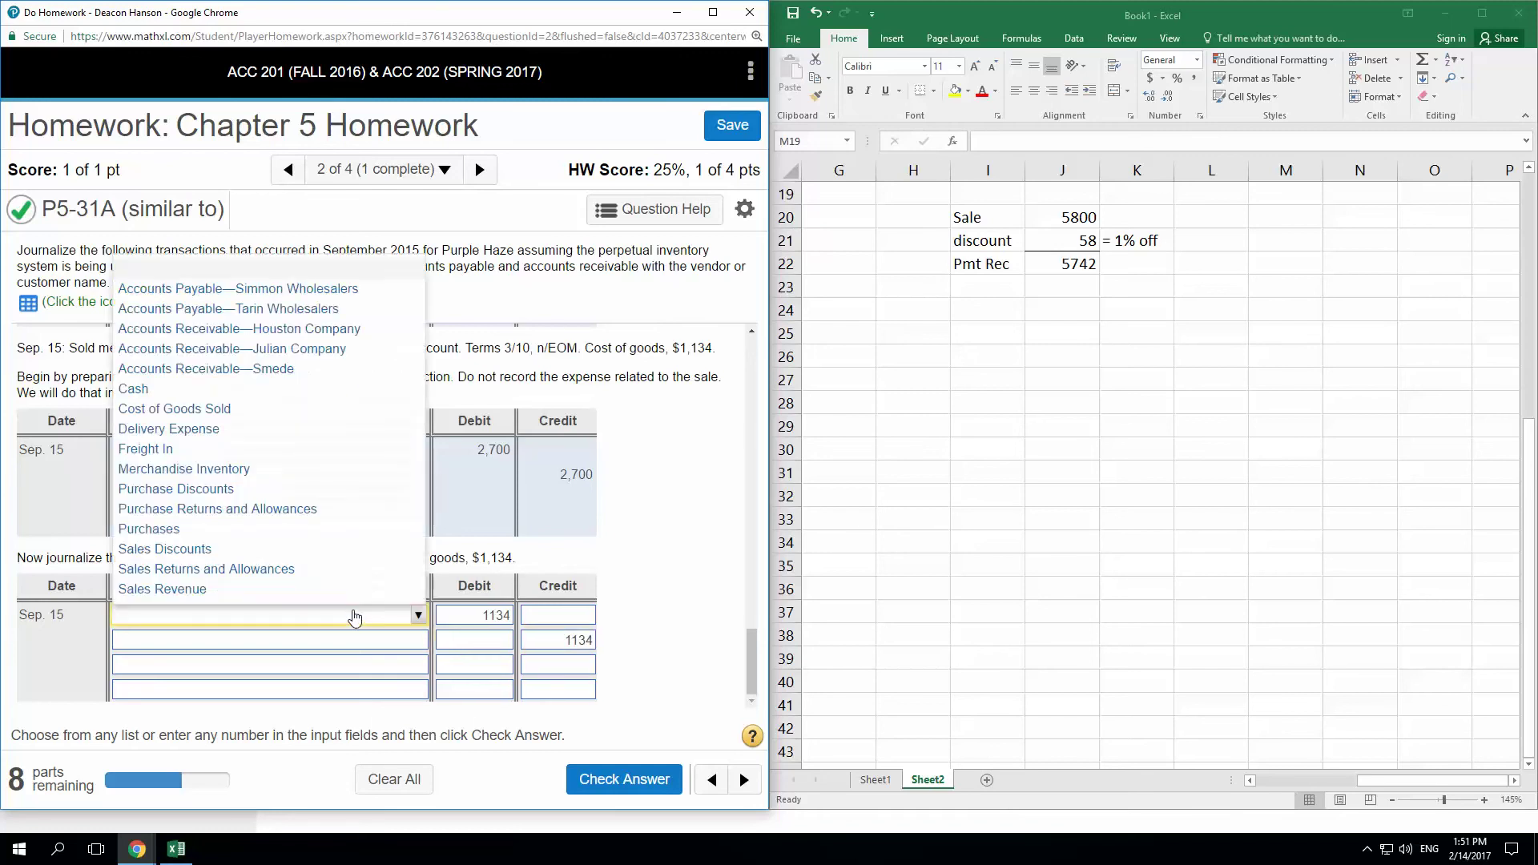
left_click(224, 412)
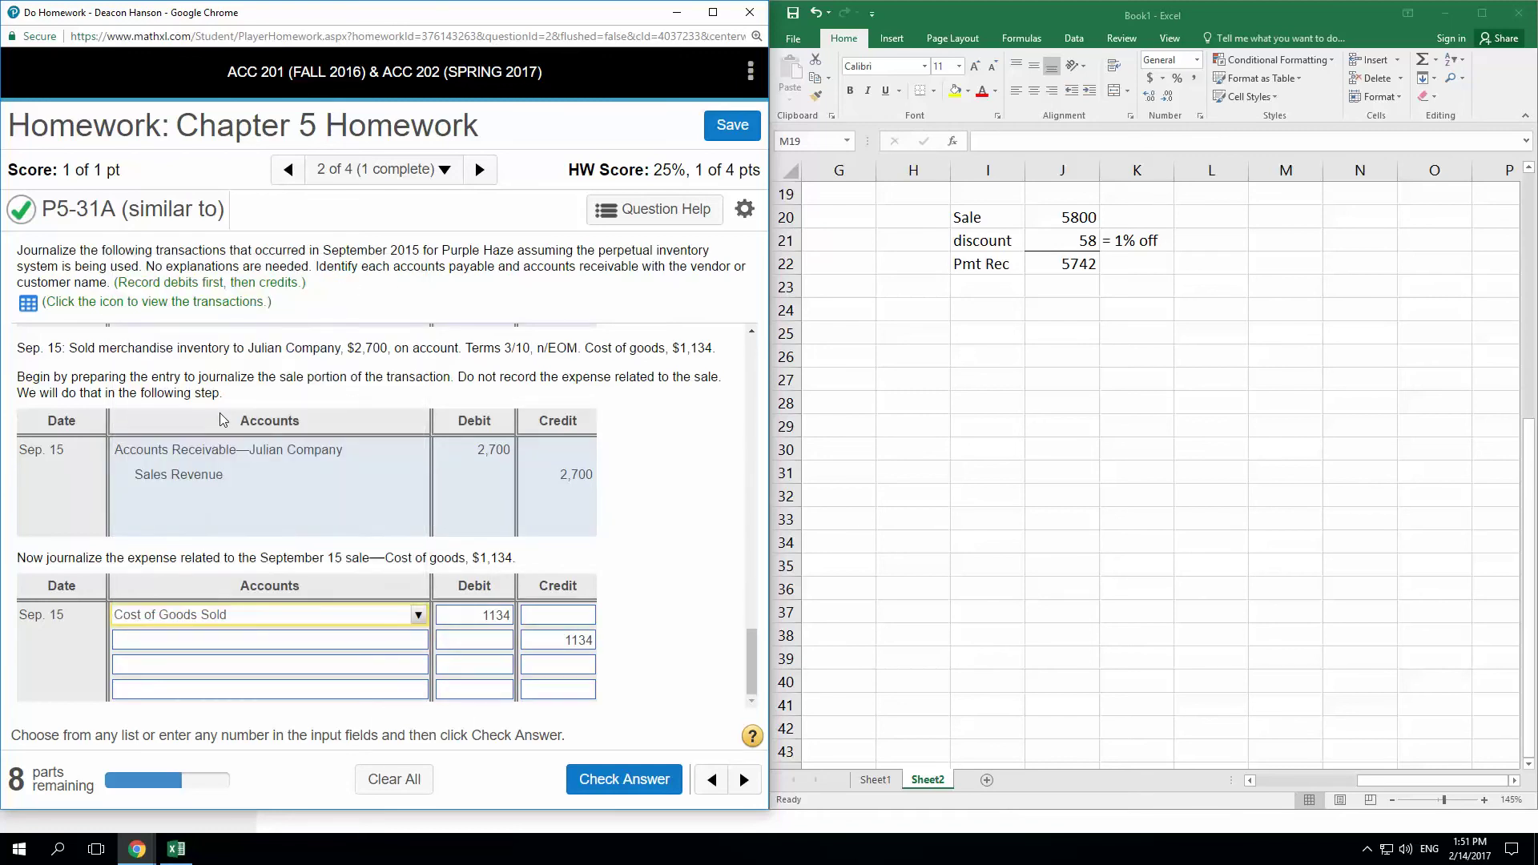
left_click(217, 653)
left_click(224, 493)
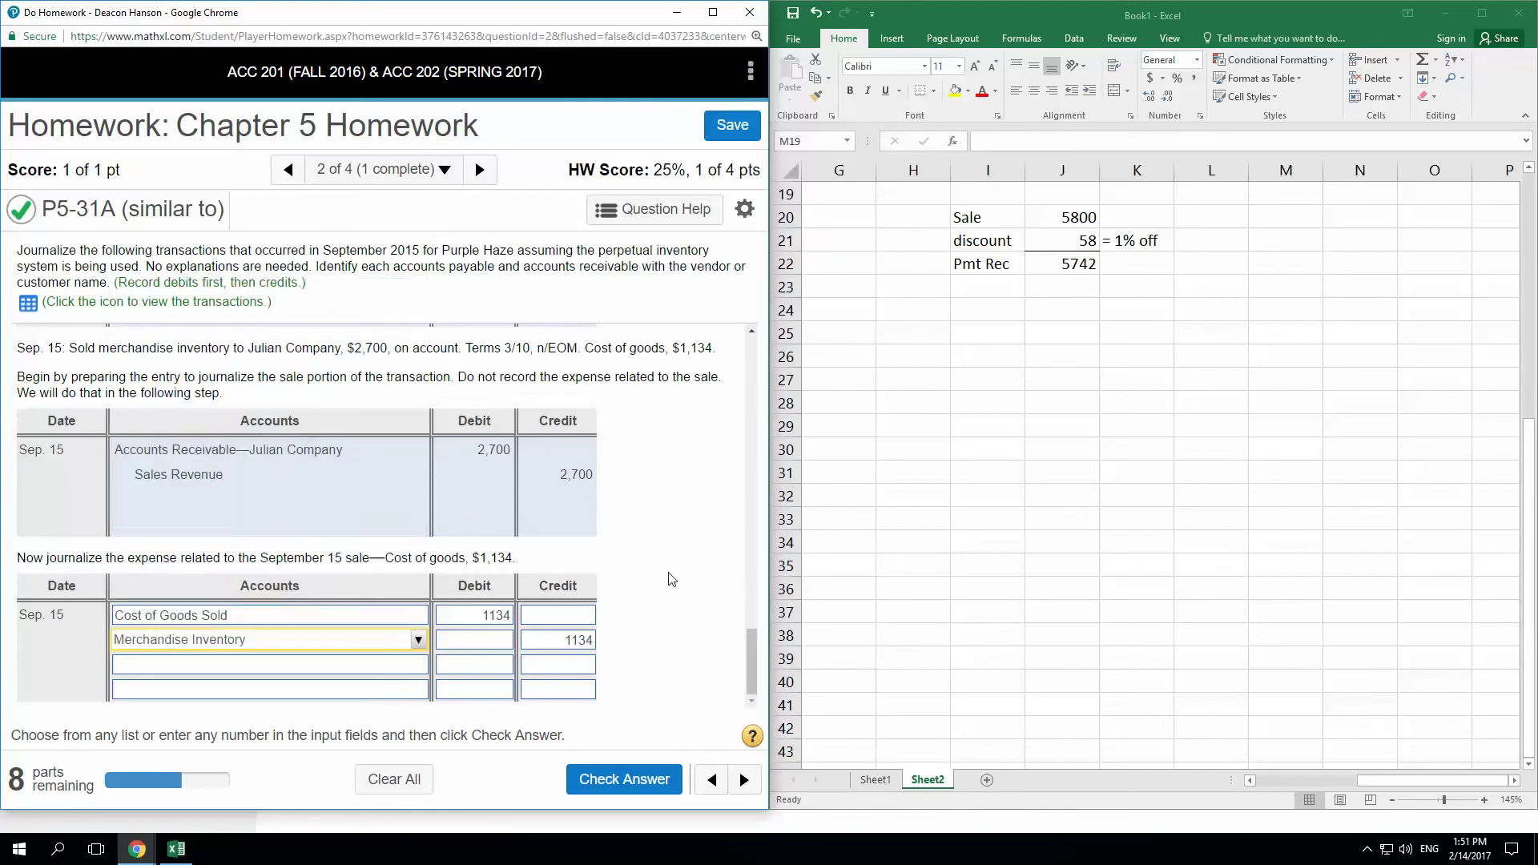
- Submit the Sep. 15 cost of goods entry for checking and continue to the Sep. 22 payment entry
left_click_drag(672, 578, 731, 693)
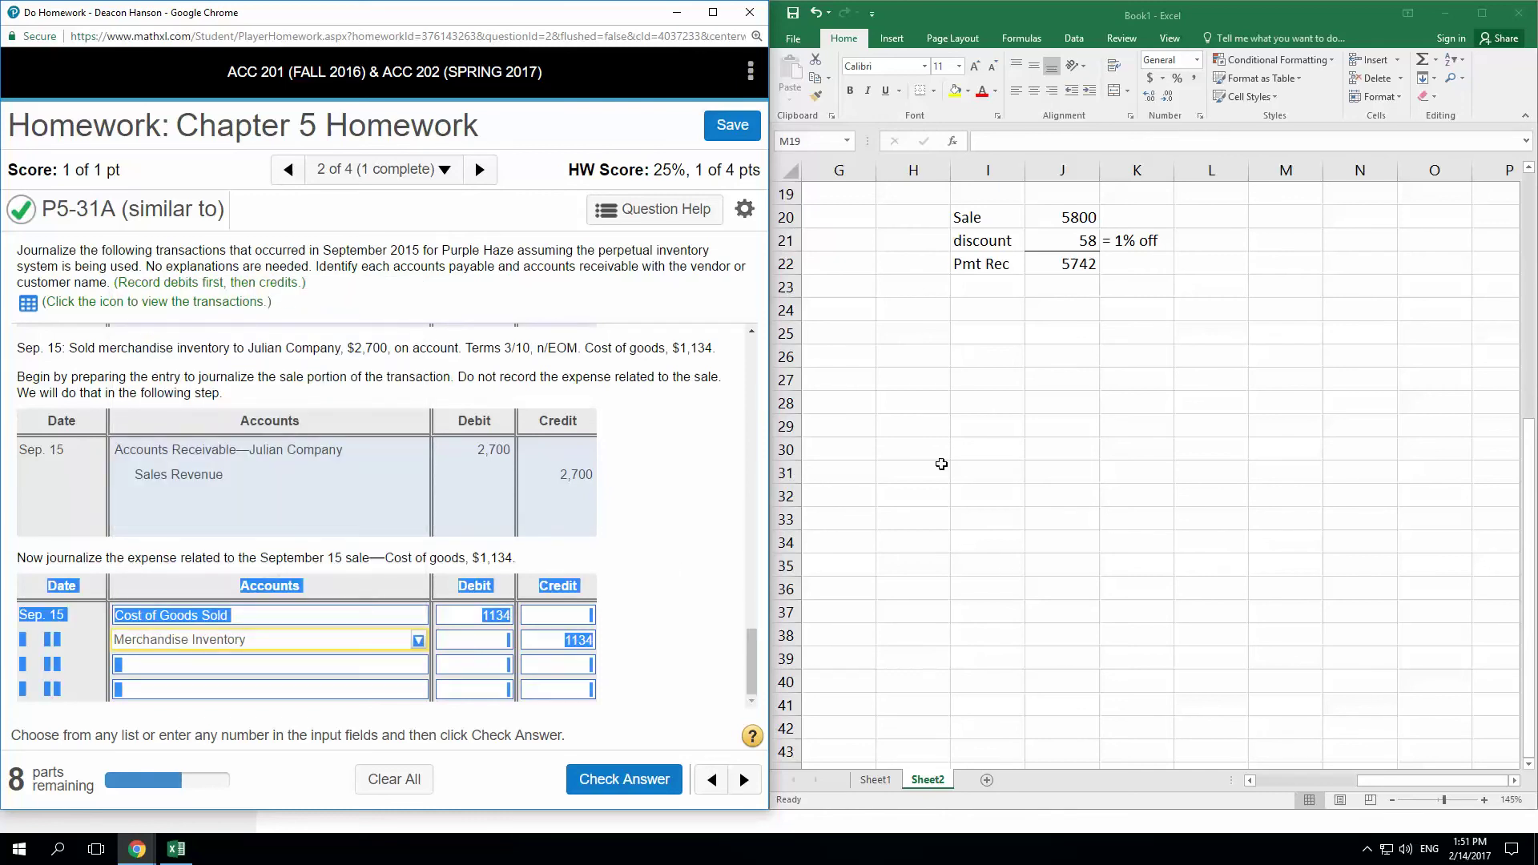
key("alt+Tab")
left_click(677, 404)
left_click(688, 543)
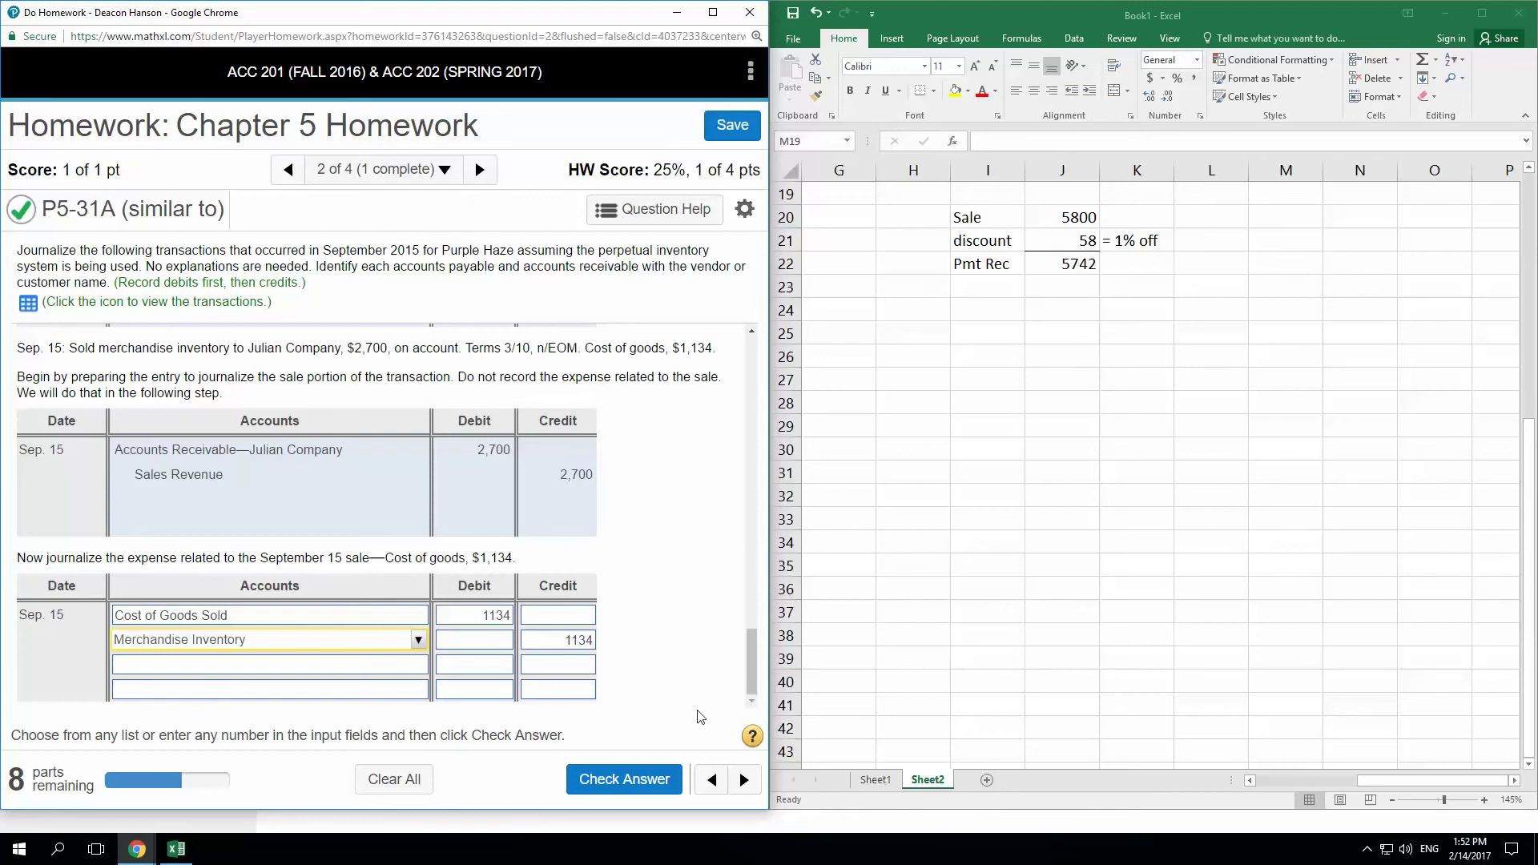
left_click(628, 781)
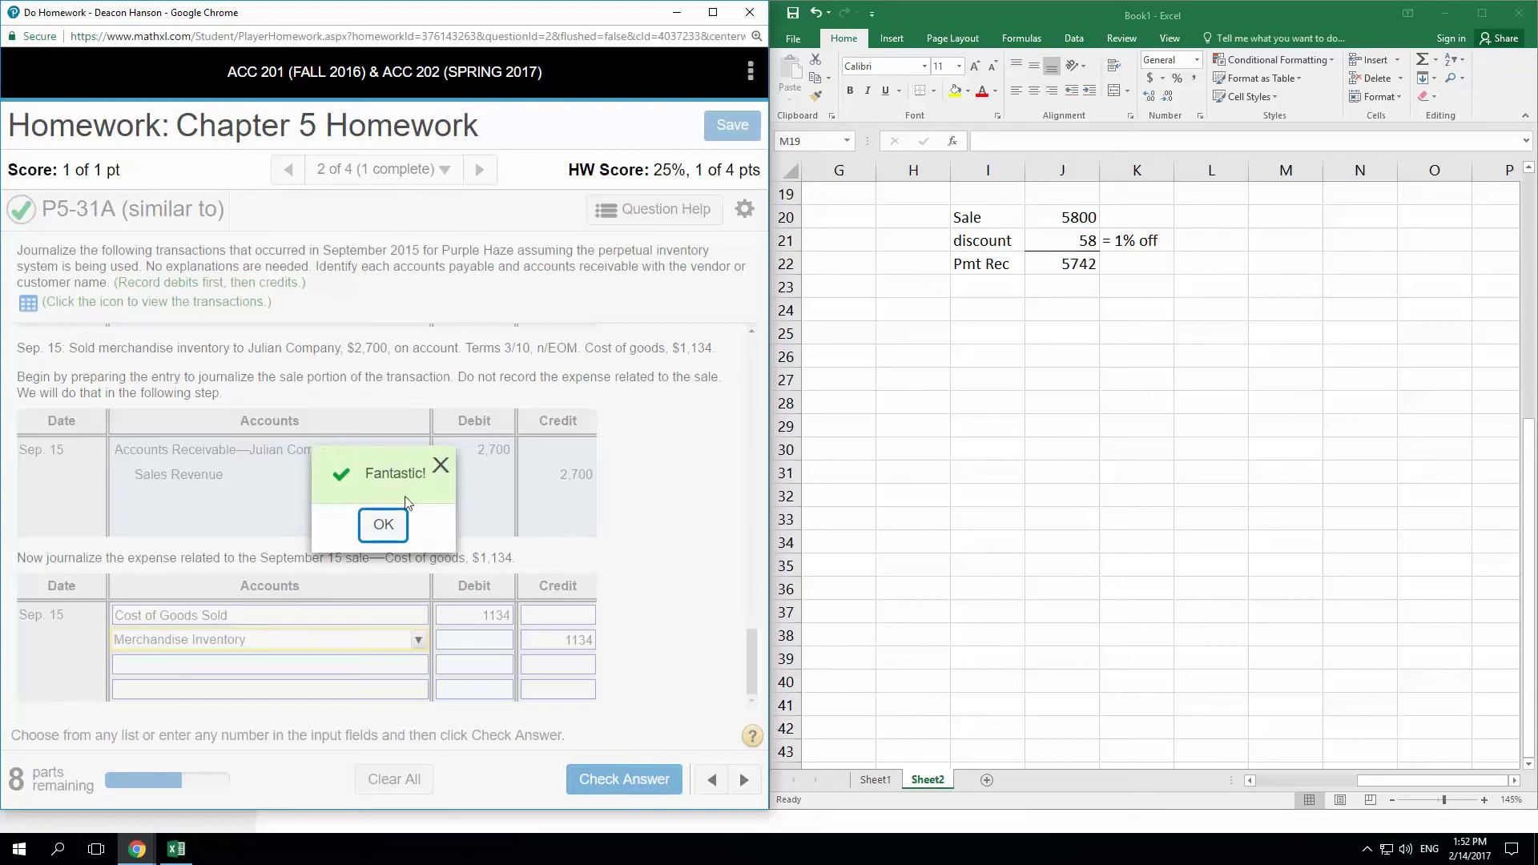
left_click(384, 525)
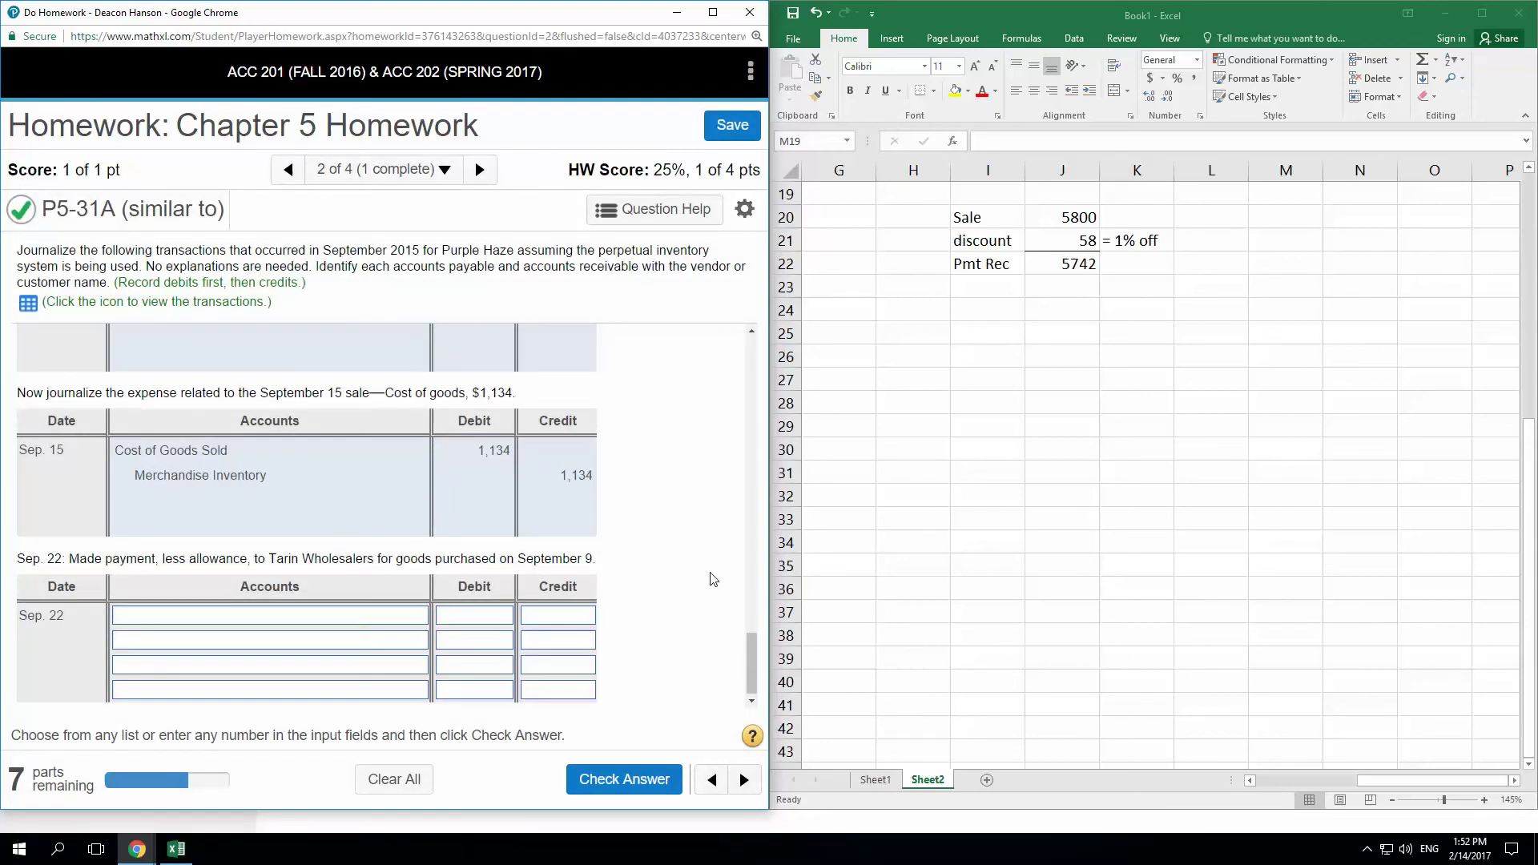
- Bring up the Sep. 9 Tarin Wholesalers purchase entry, and in Excel copy the Accounts Payable Simmon T-account (H8:K12) to I30
left_click(933, 467)
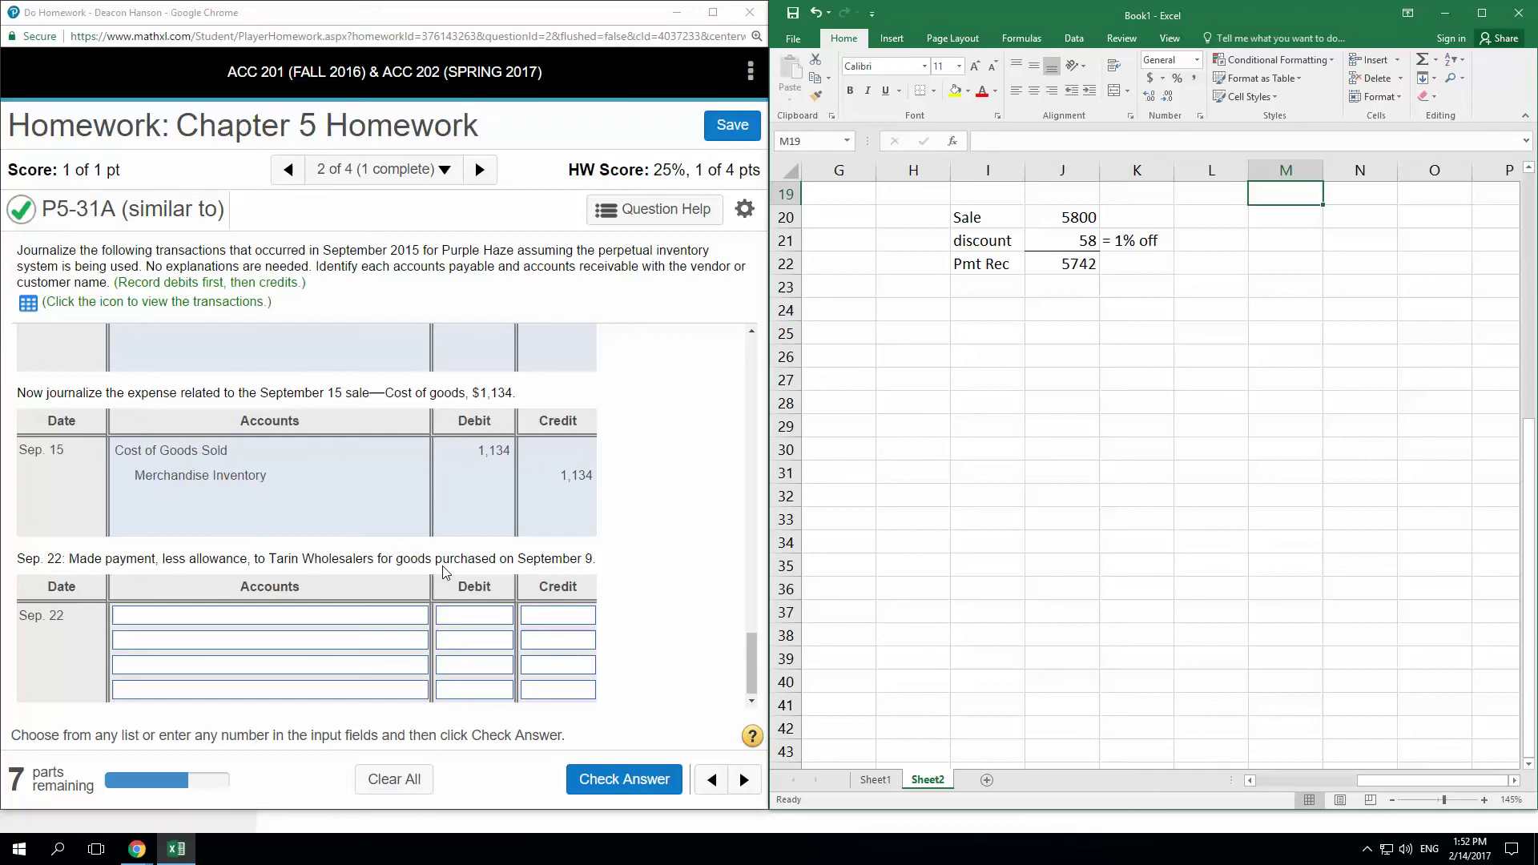
left_click(753, 650)
left_click_drag(753, 651, 765, 513)
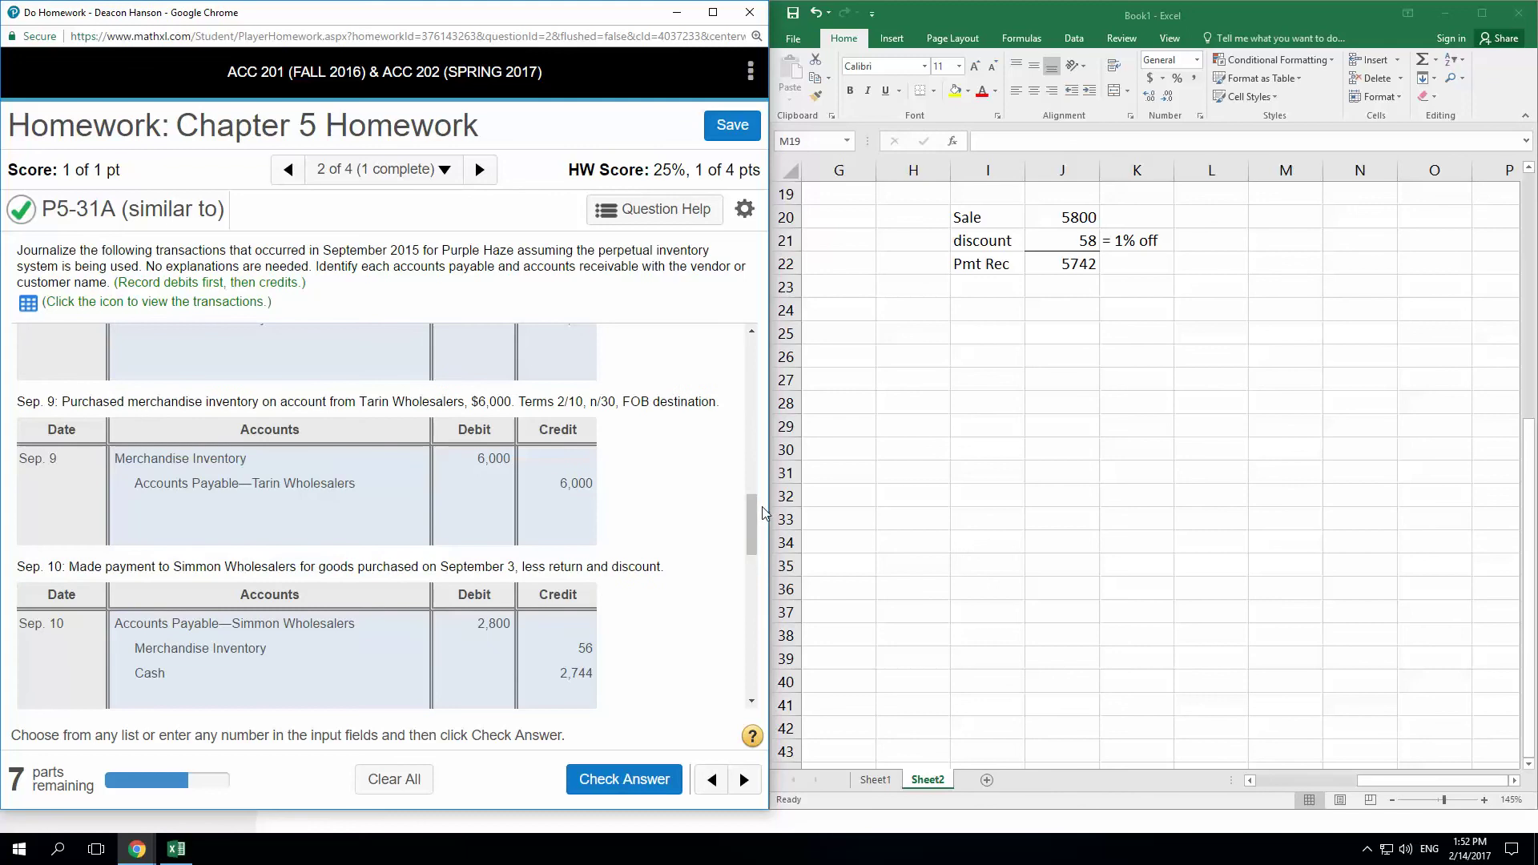
left_click(1146, 450)
scroll(1093, 446, "up", 5)
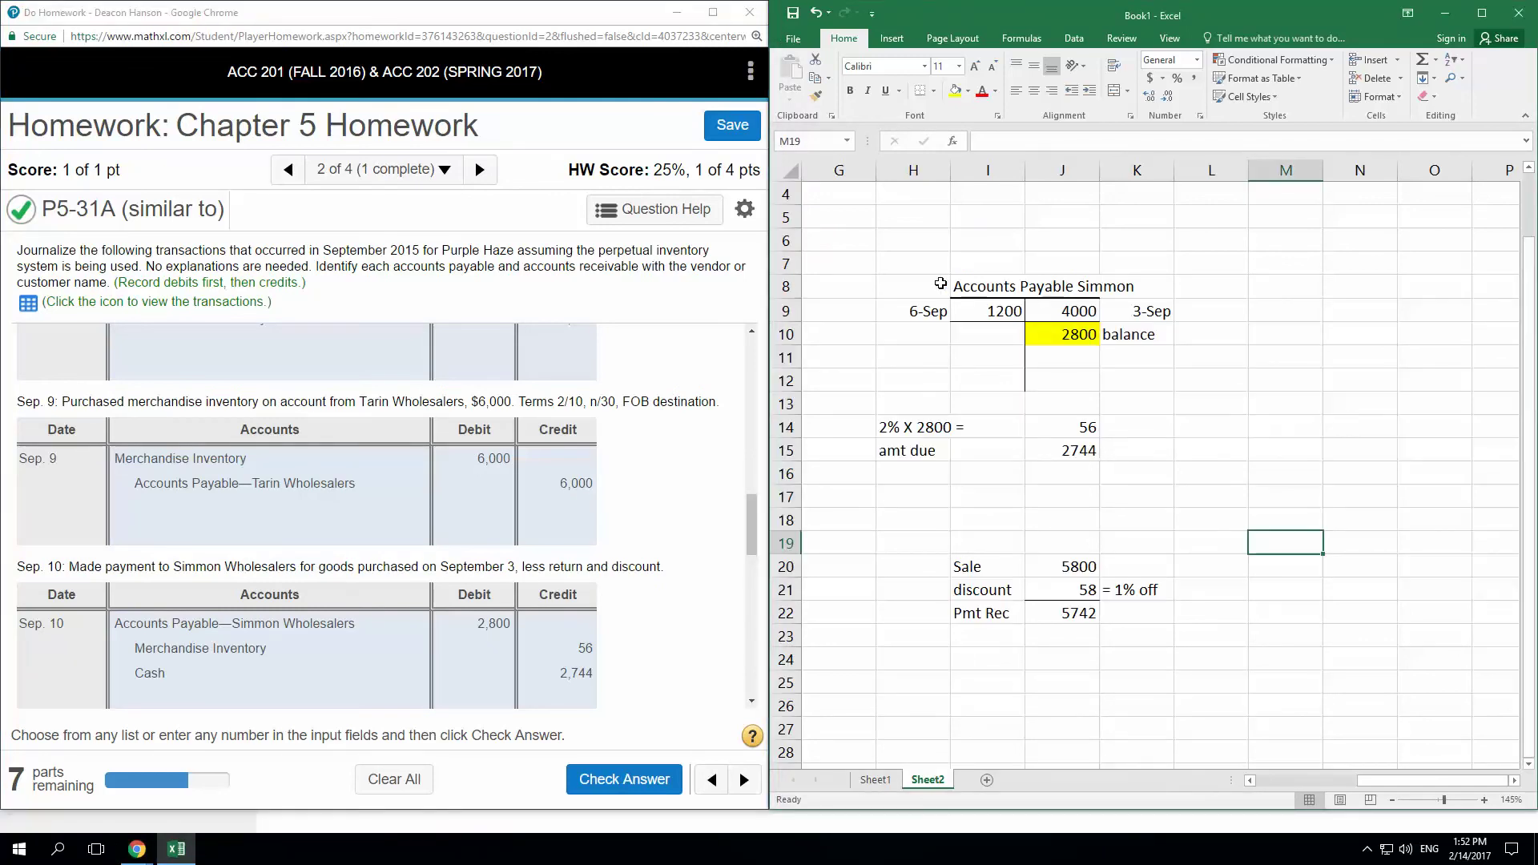
left_click_drag(940, 283, 1153, 380)
right_click(1148, 377)
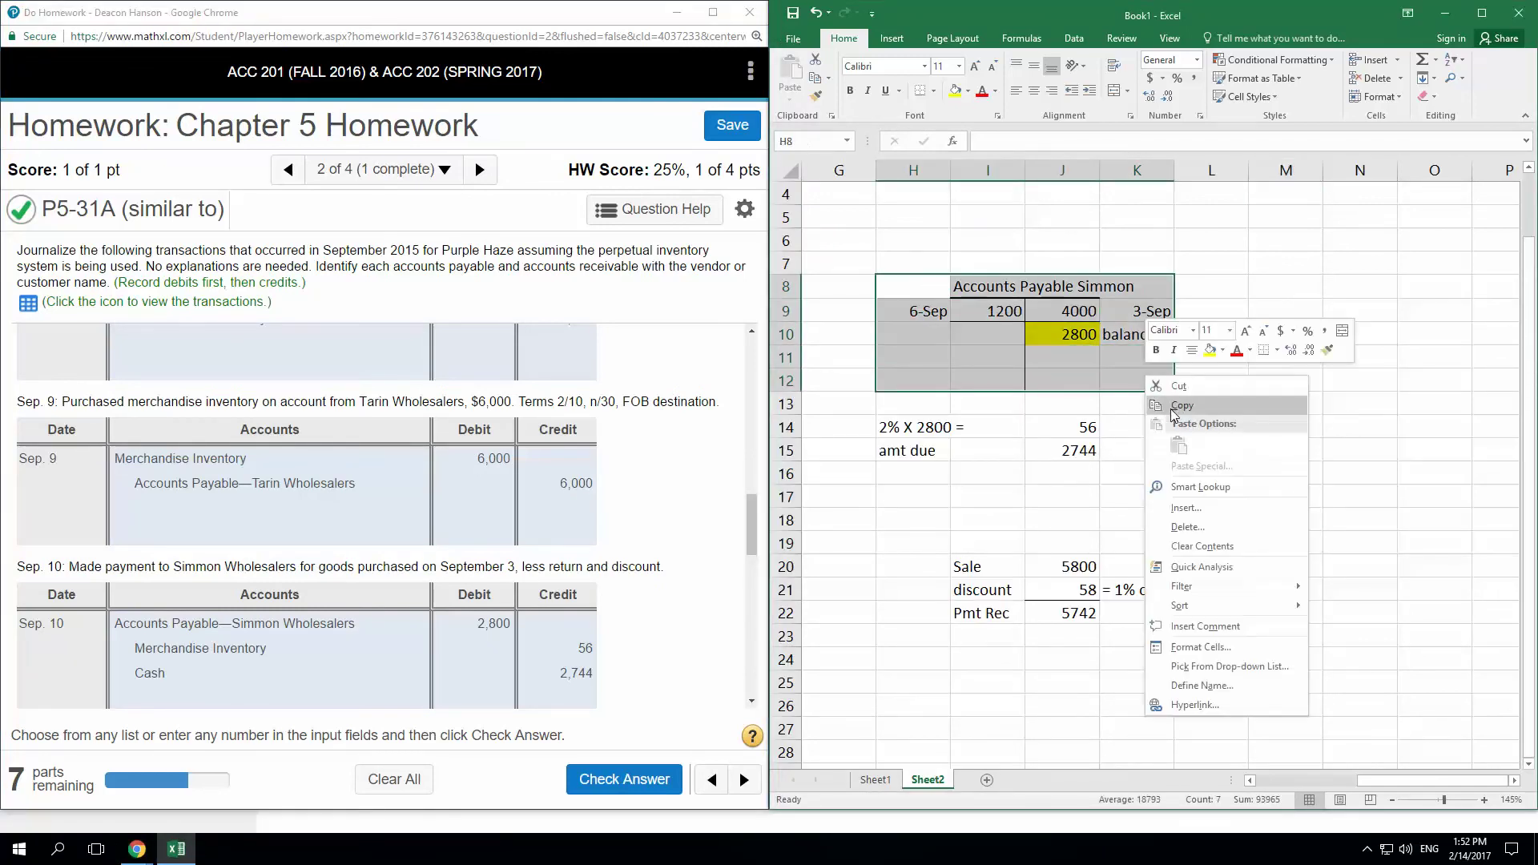
left_click(1174, 406)
scroll(1133, 522, "down", 7)
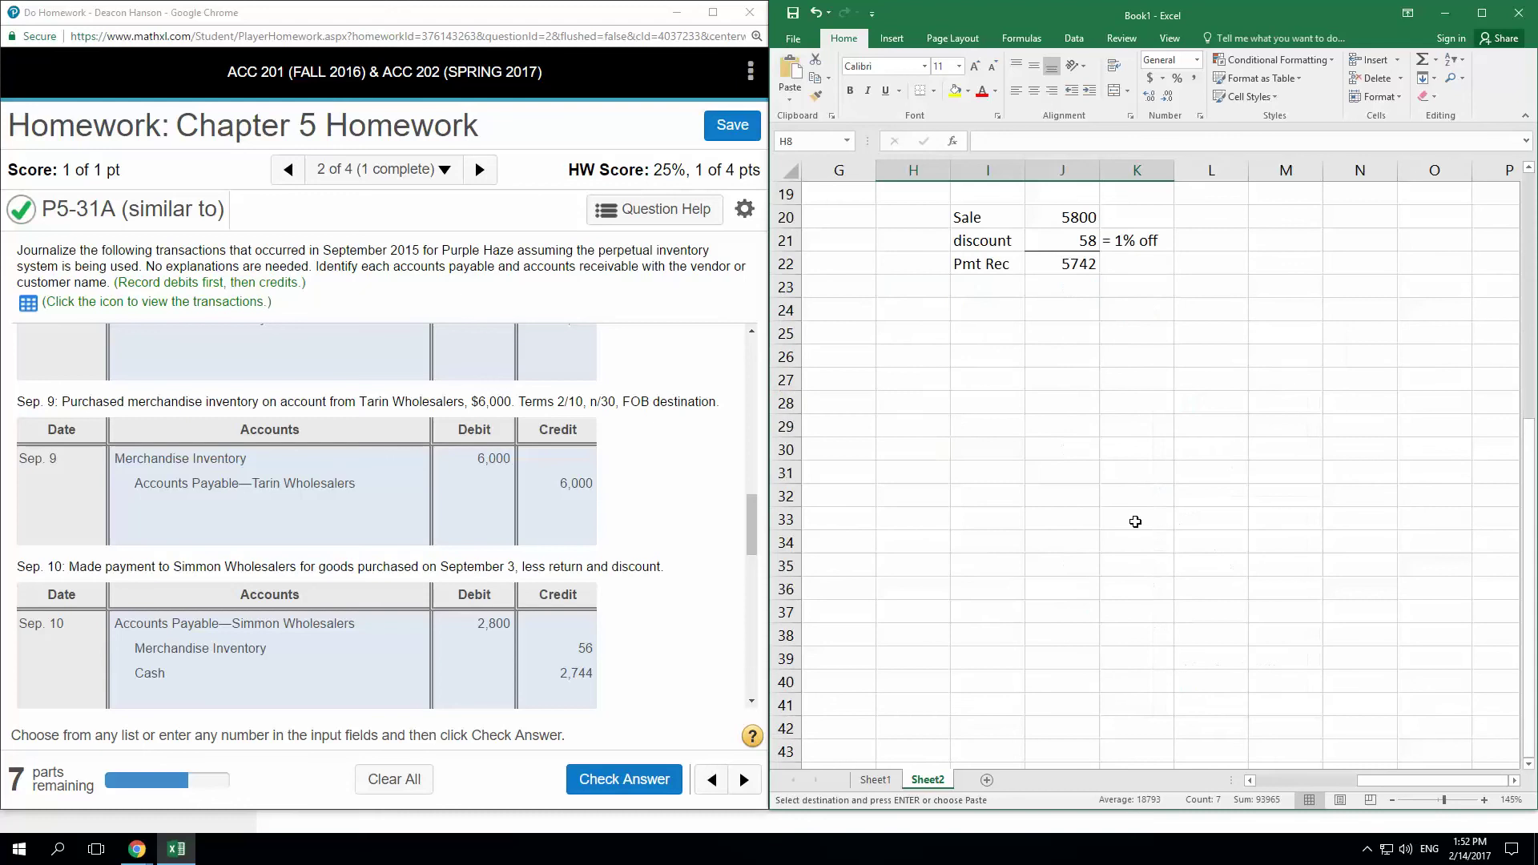
right_click(1005, 310)
left_click(1032, 377)
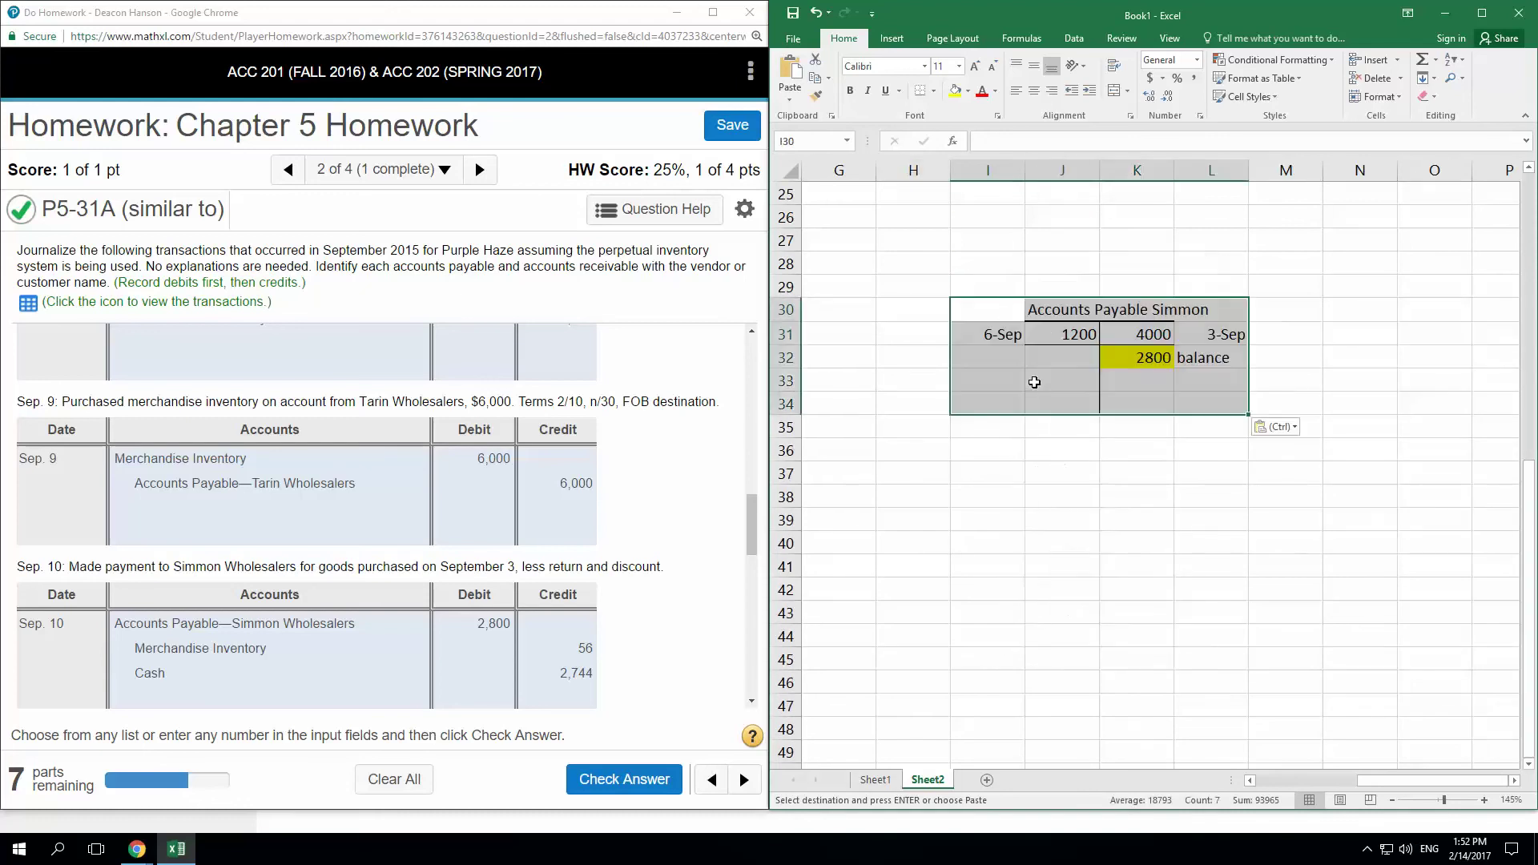
- Retitle the copied T-account in J30 as Accounts Payable Tarin
double_click(1060, 309)
left_click_drag(1152, 310, 1231, 312)
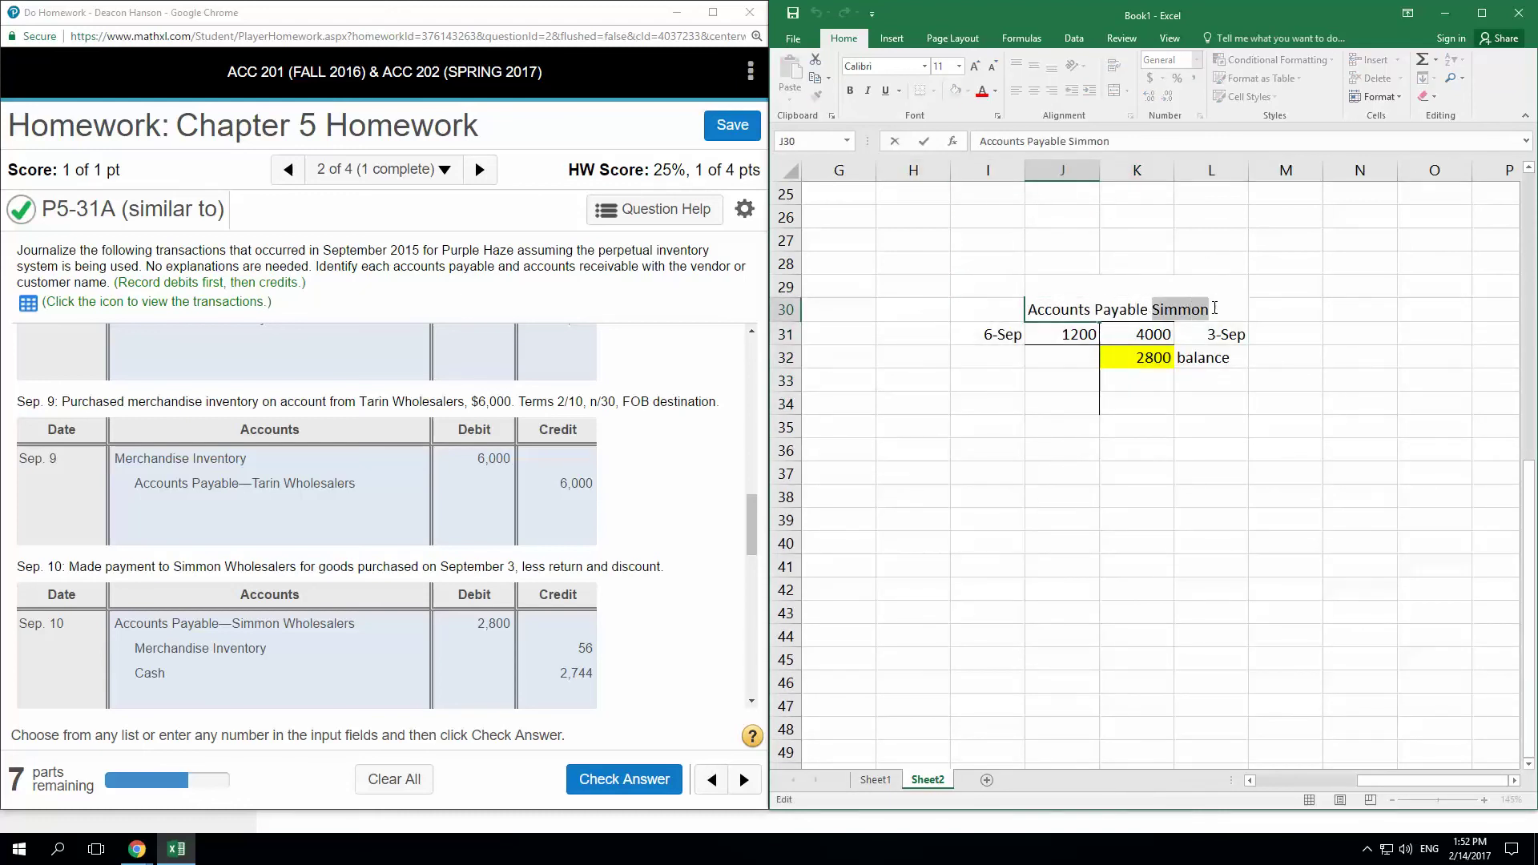
type("Tarin")
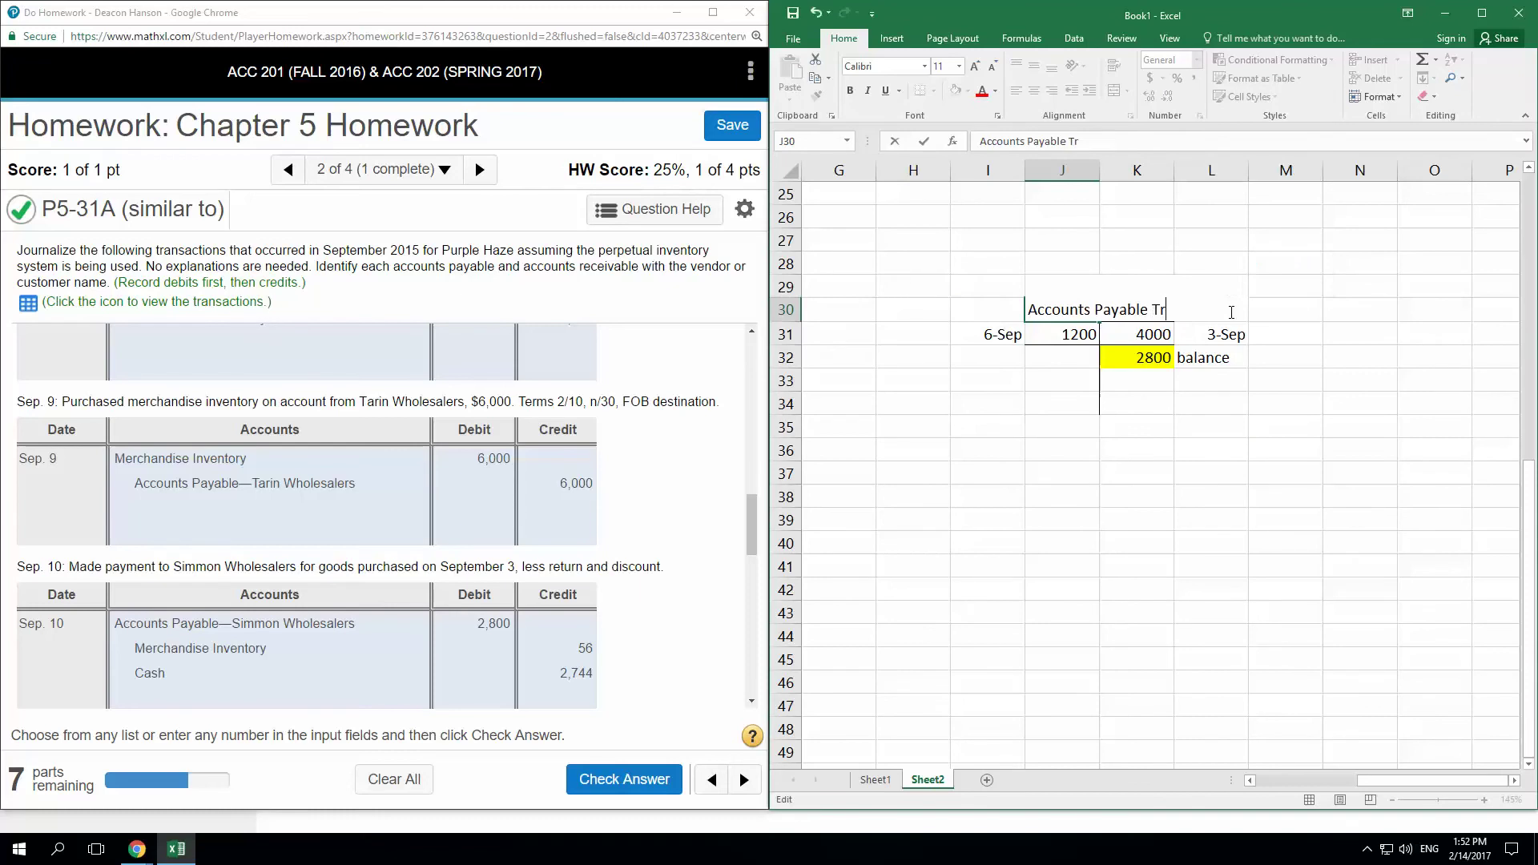
key("Return")
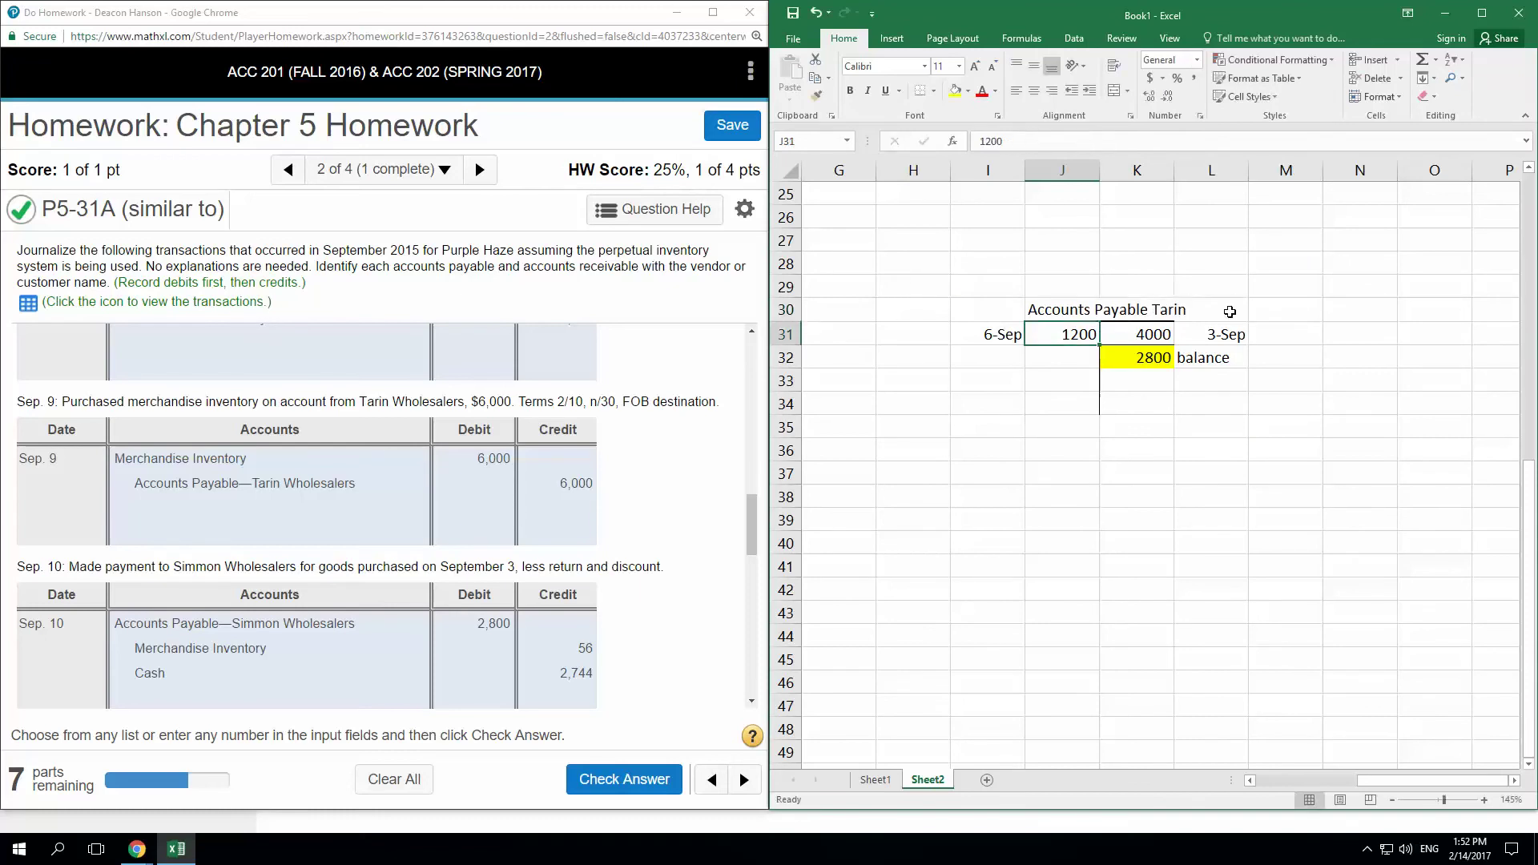
- Clear the old entries and balance from the Accounts Payable Tarin T-account and remove the yellow fill from K32
left_click(1005, 337)
left_click_drag(1045, 336, 1290, 381)
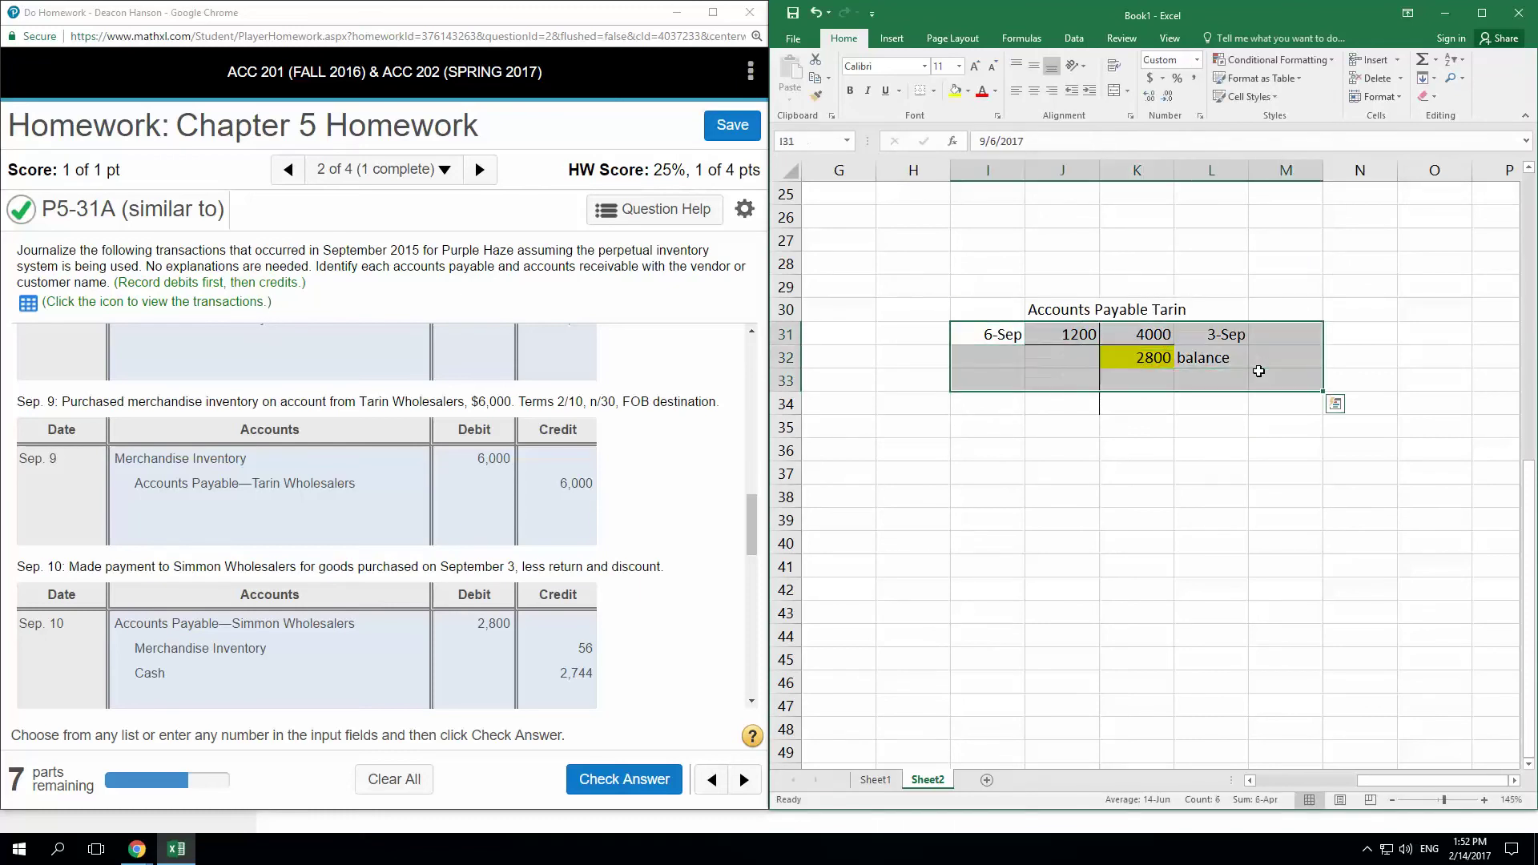
key("Delete")
left_click(1214, 401)
left_click(1137, 357)
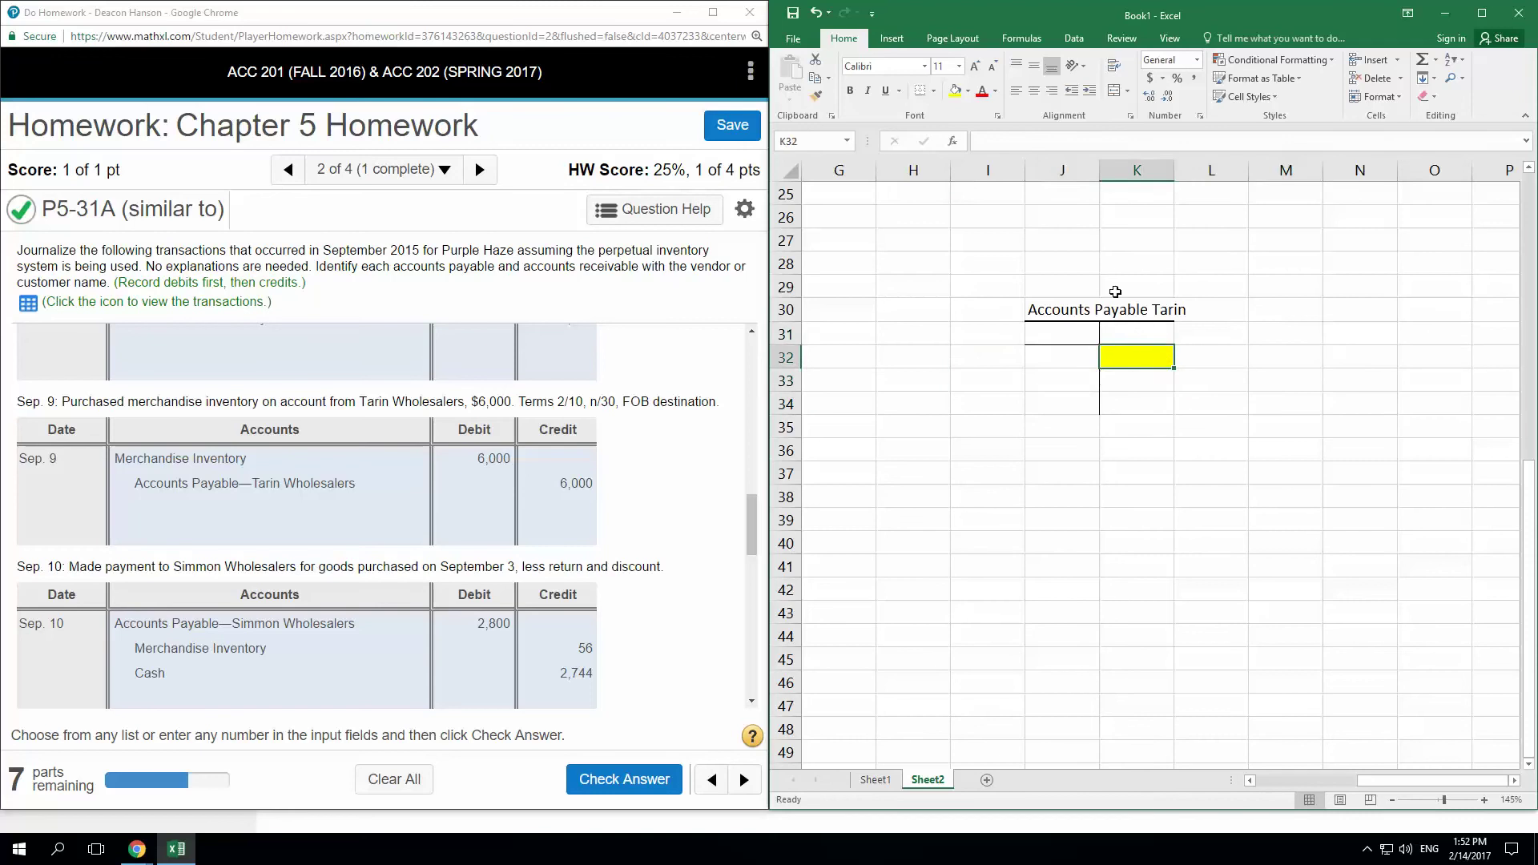
left_click(968, 91)
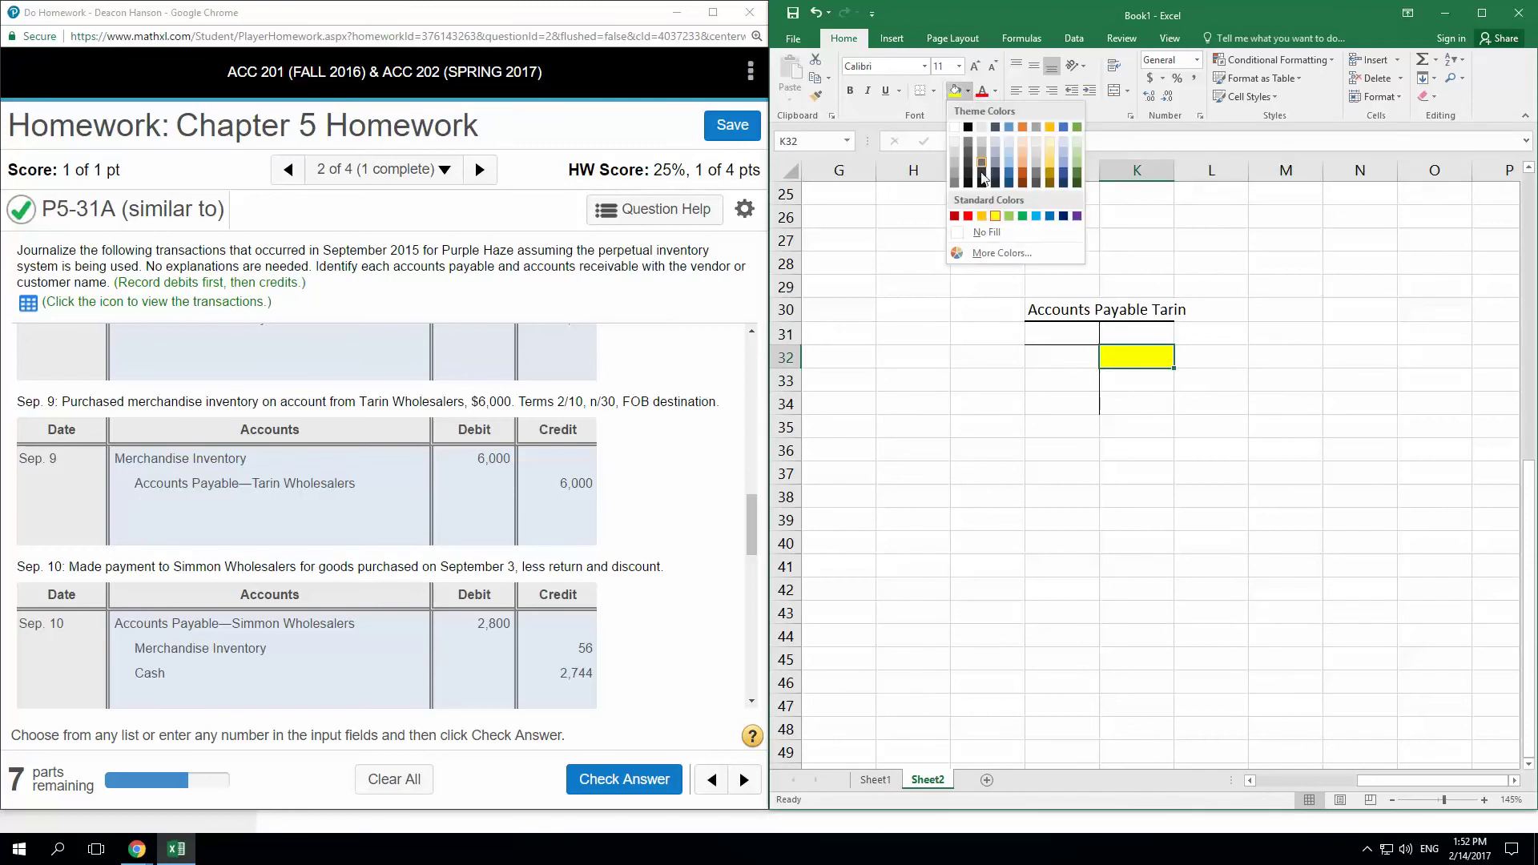
left_click(990, 236)
left_click(1136, 566)
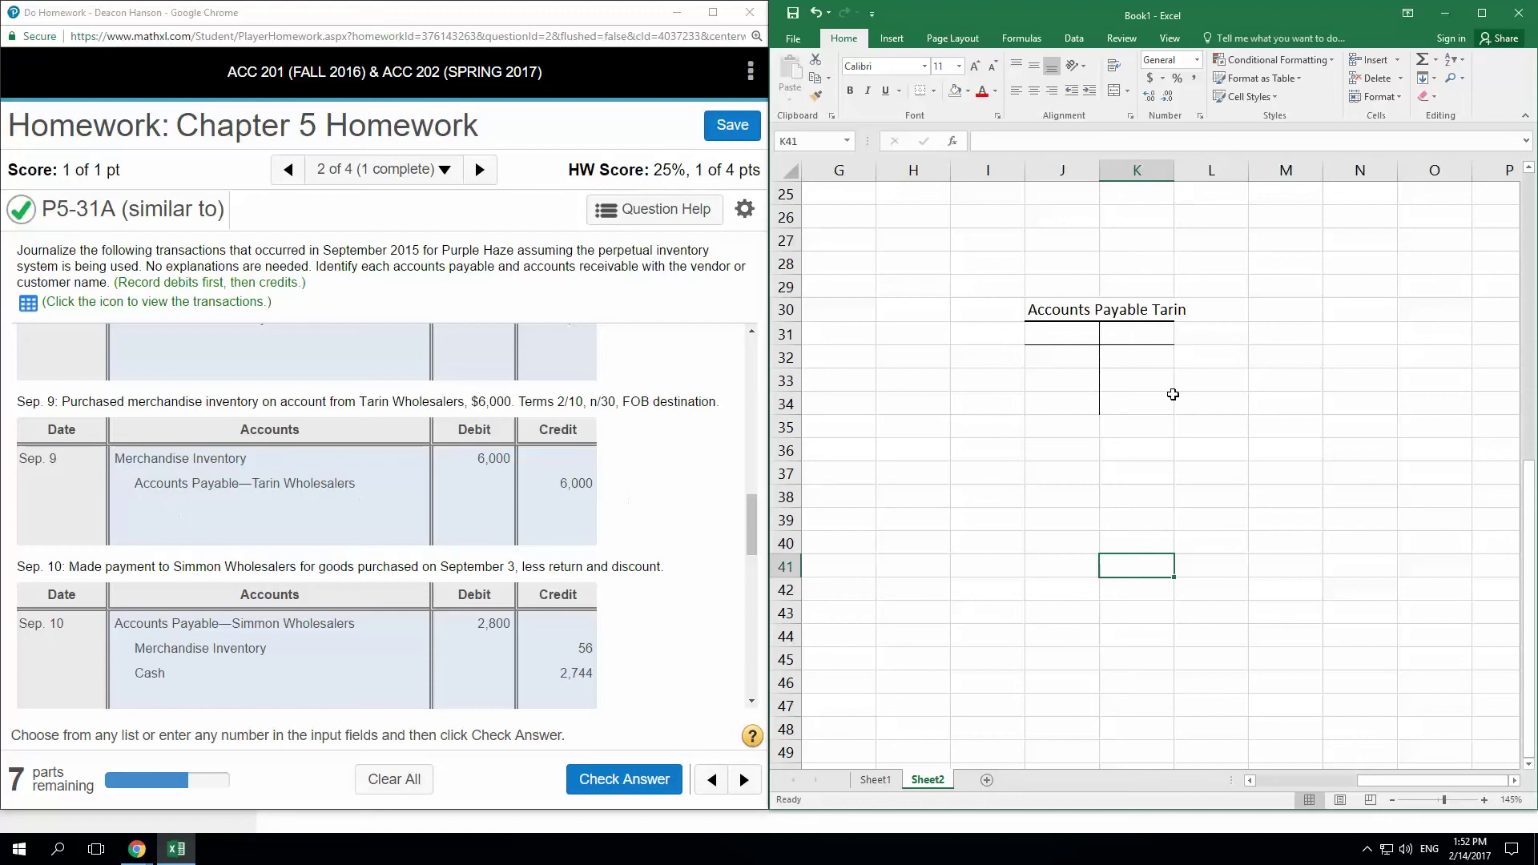
- Enter a 6000 credit in K31 of the Tarin T-account and date it 9/9 in L31
left_click(1139, 332)
type("6000")
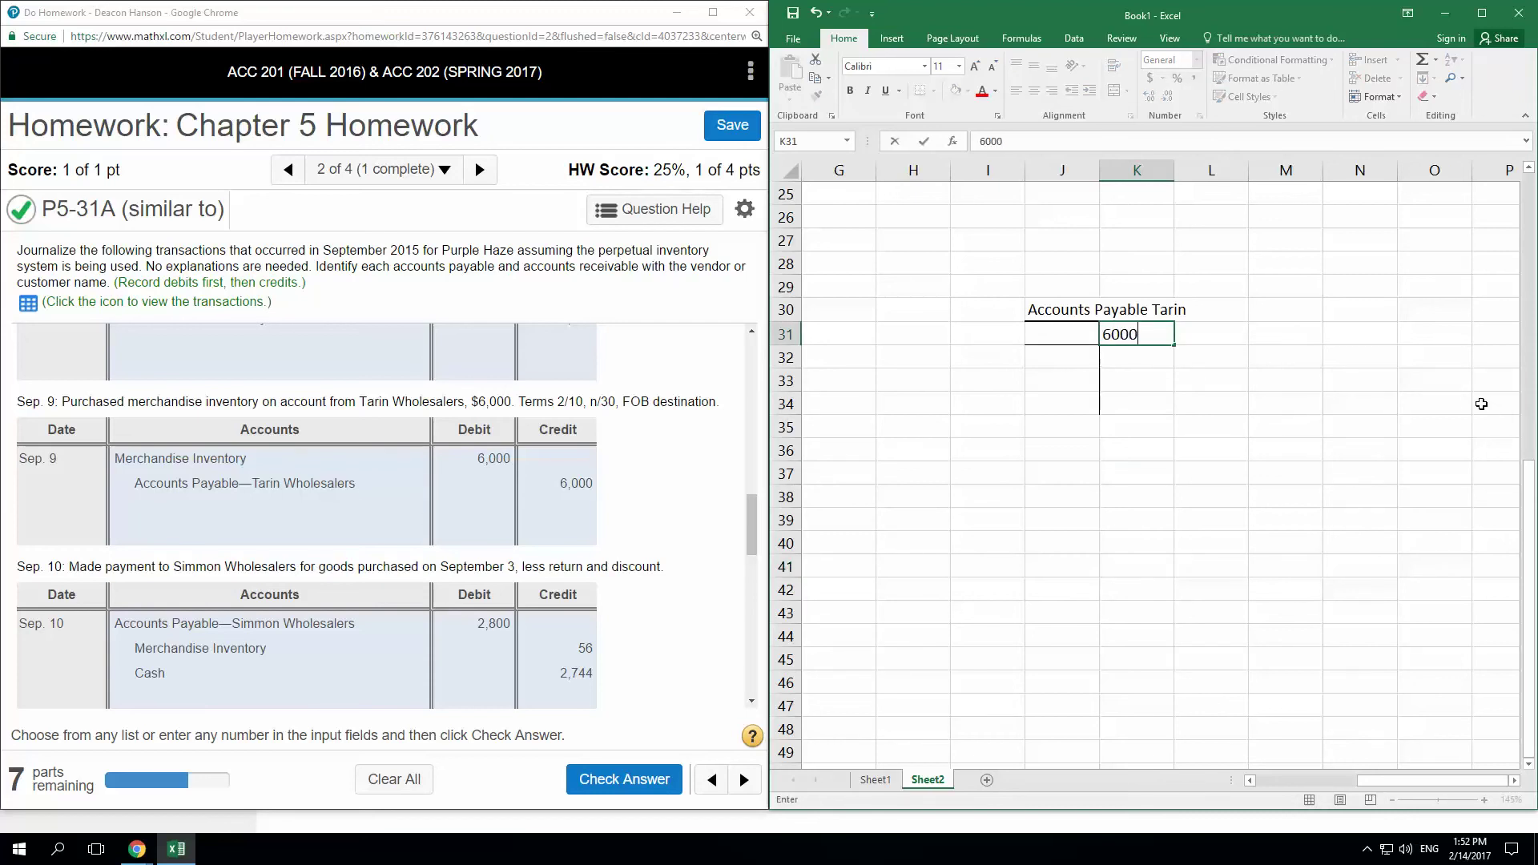
key("Tab")
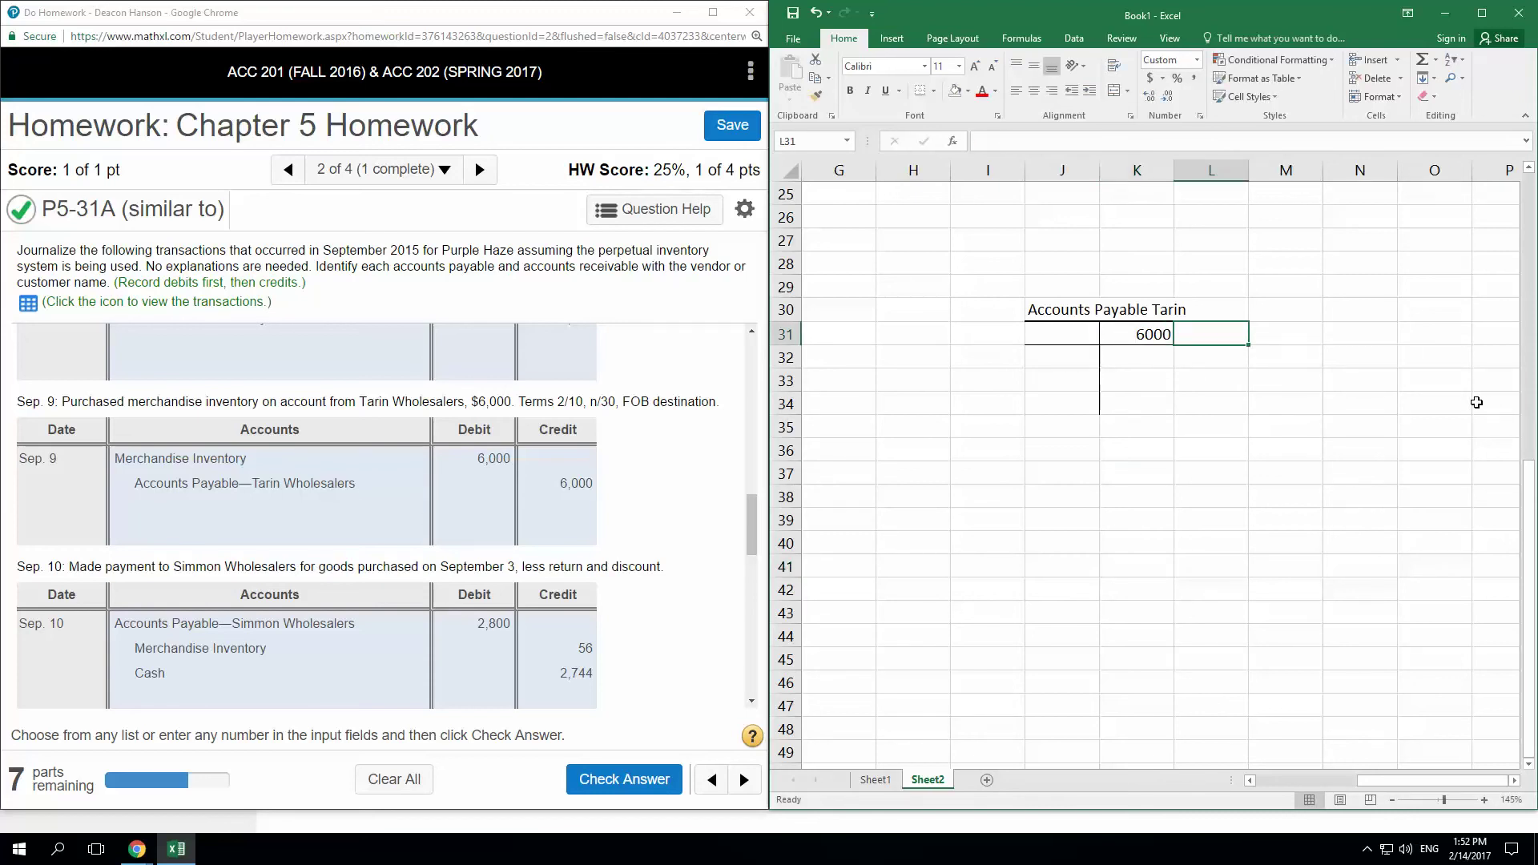
type("9/9")
key("Return")
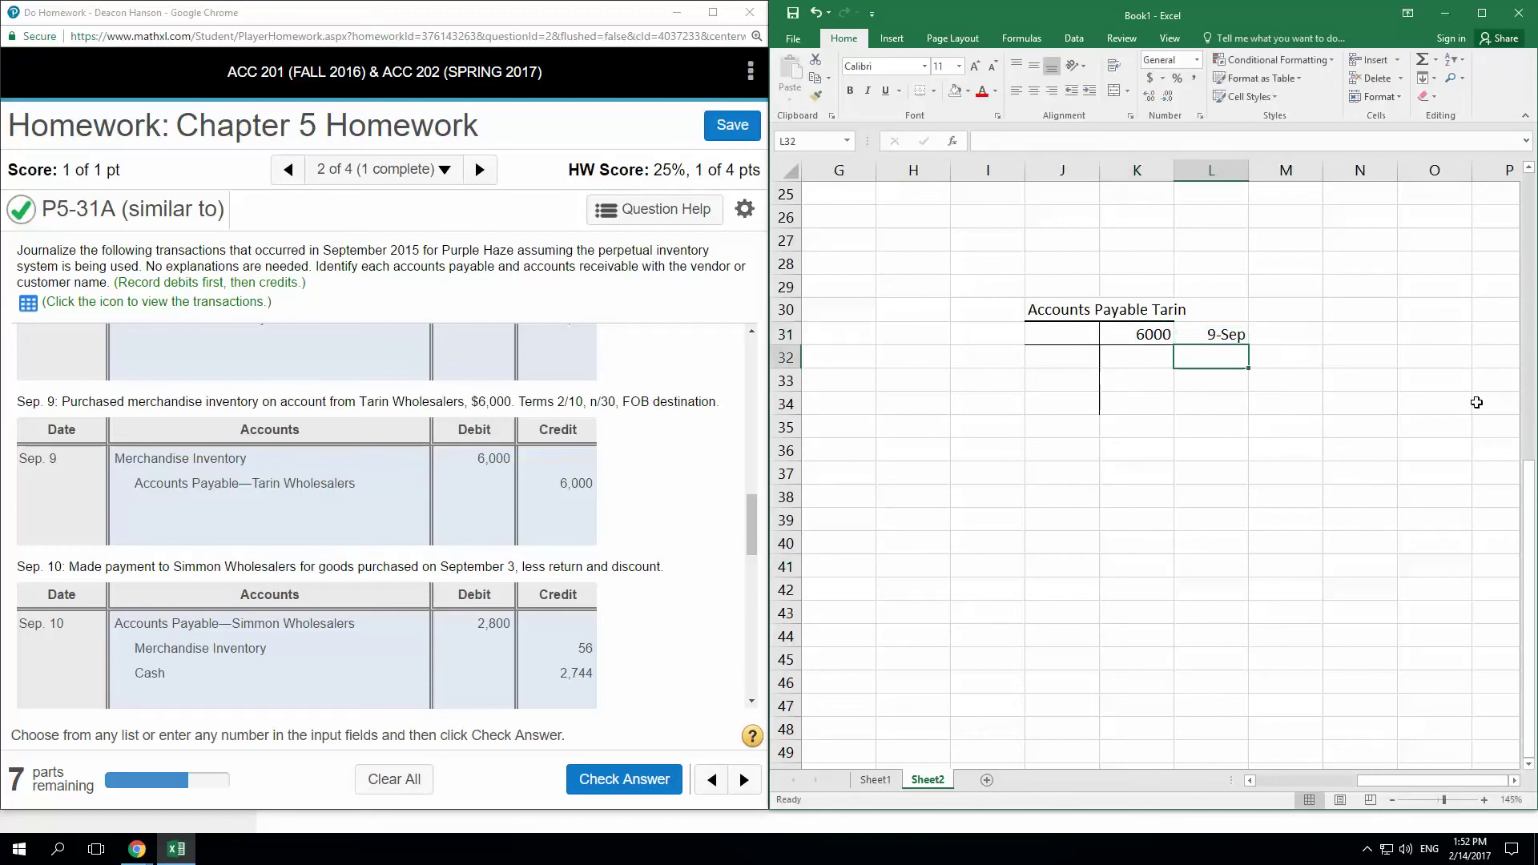
key("Left")
key("Left")
key("Left")
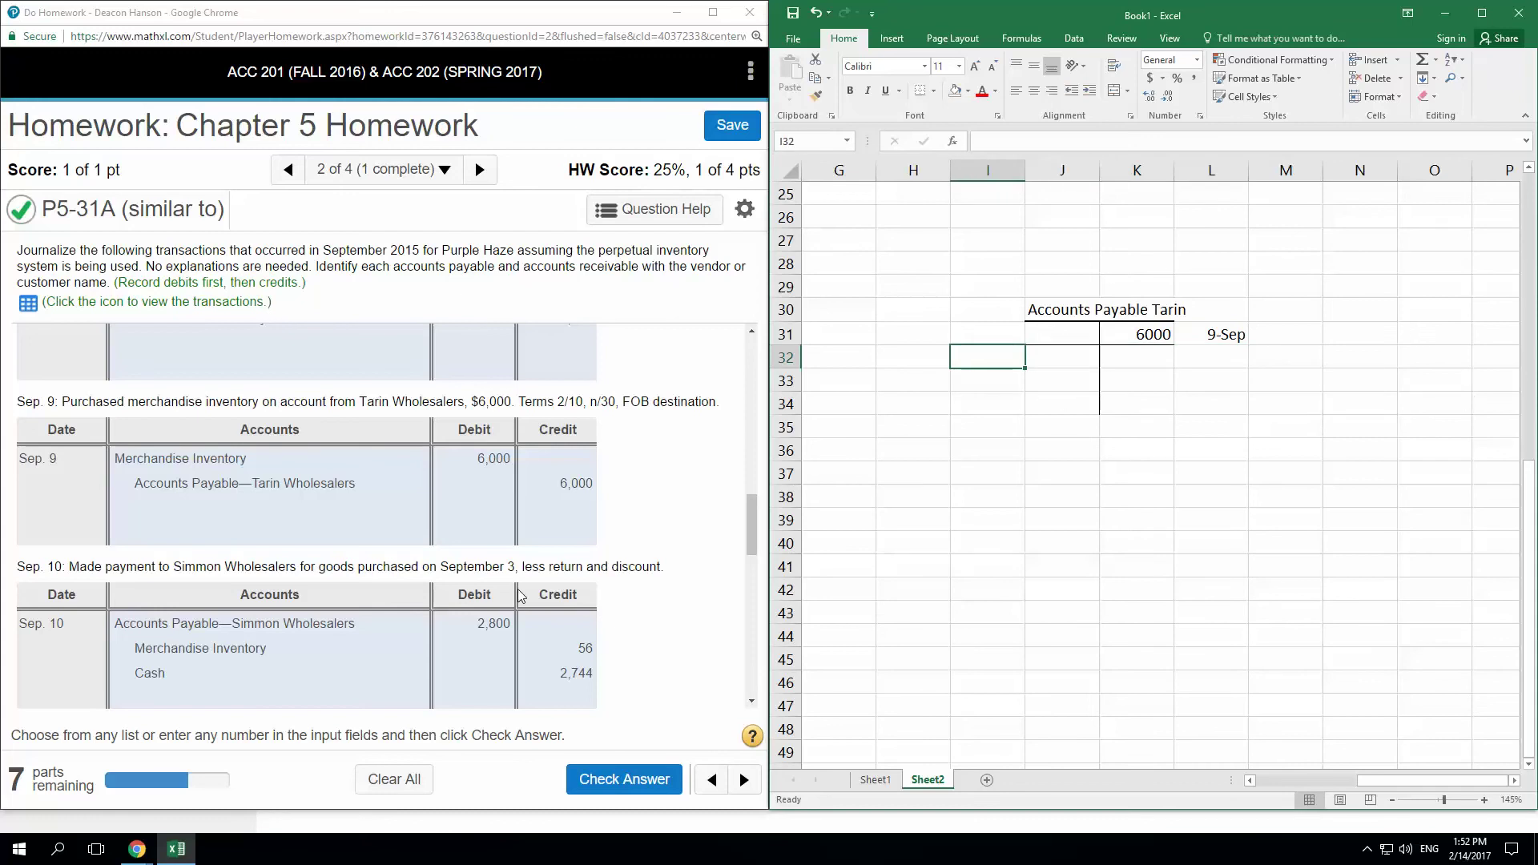
- Record the Sep. 13 allowance from the homework as a 200 debit in J31, dated 9/13 in I31
left_click(402, 542)
scroll(284, 507, "down", 3)
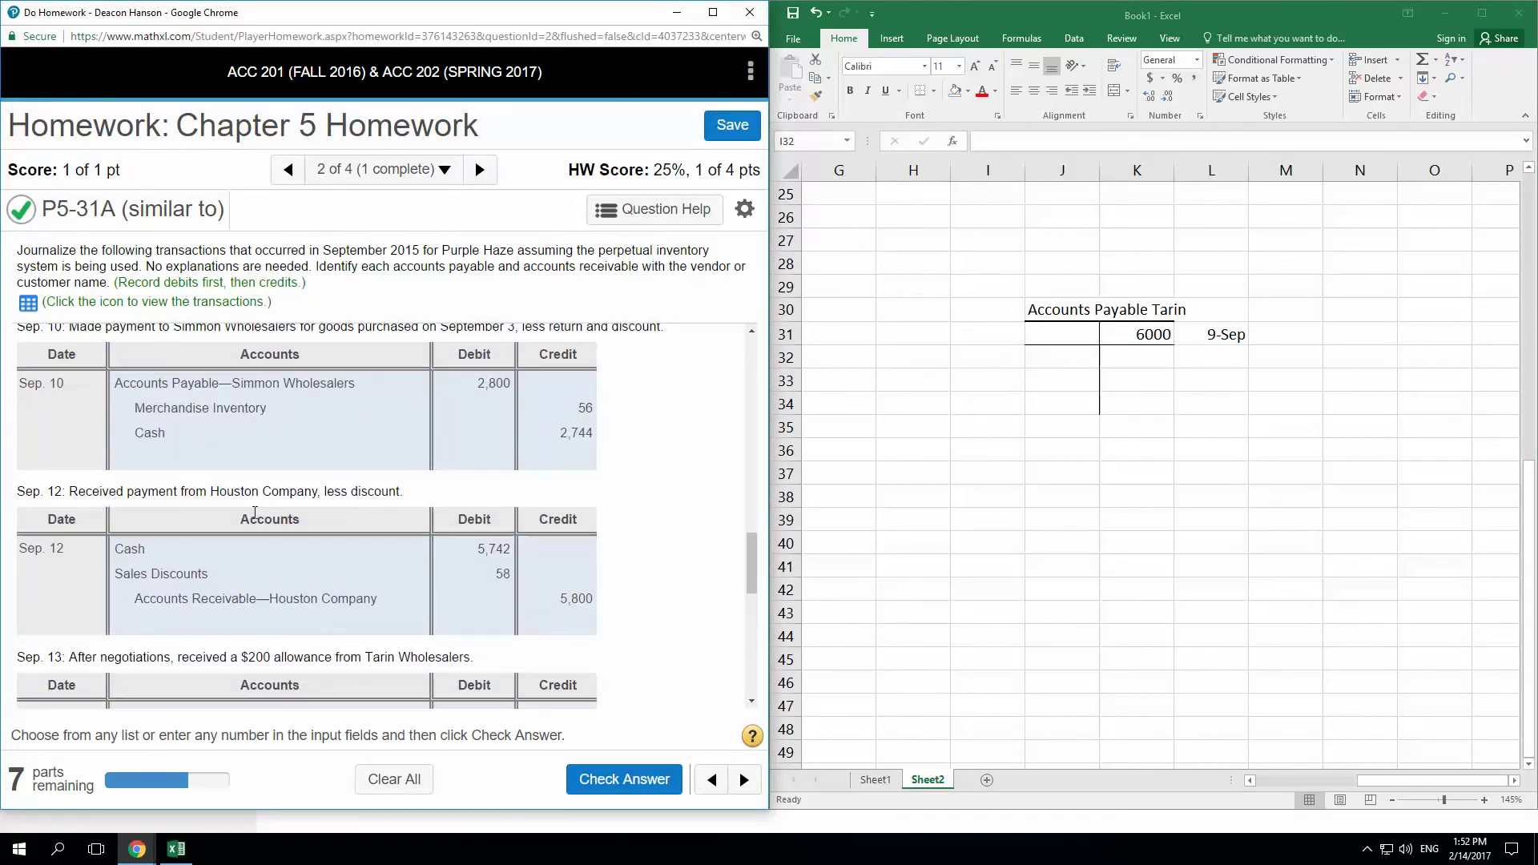
scroll(254, 513, "down", 3)
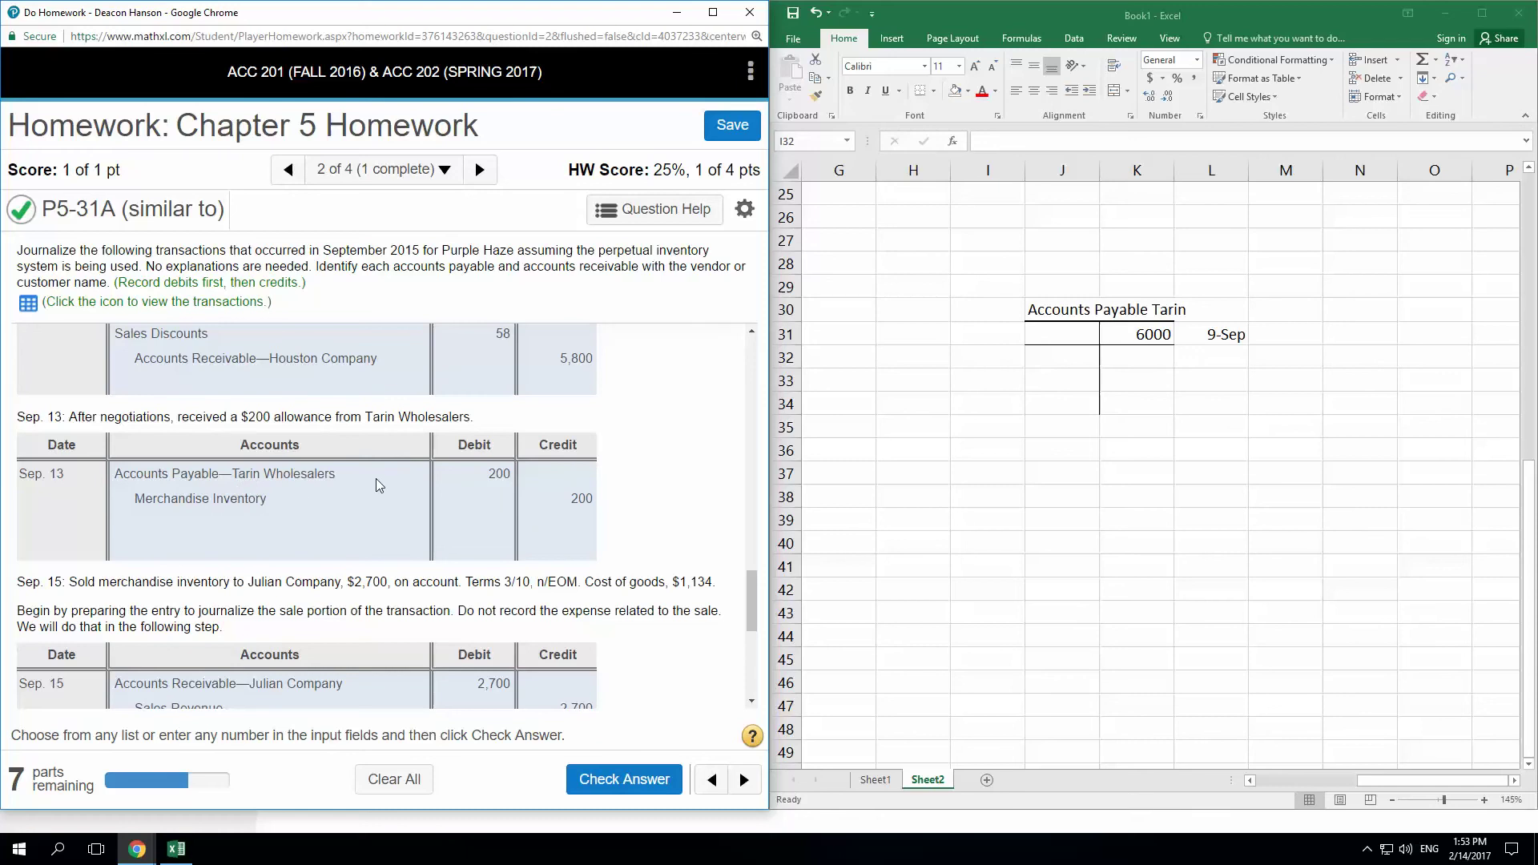
left_click(1042, 380)
left_click(1059, 333)
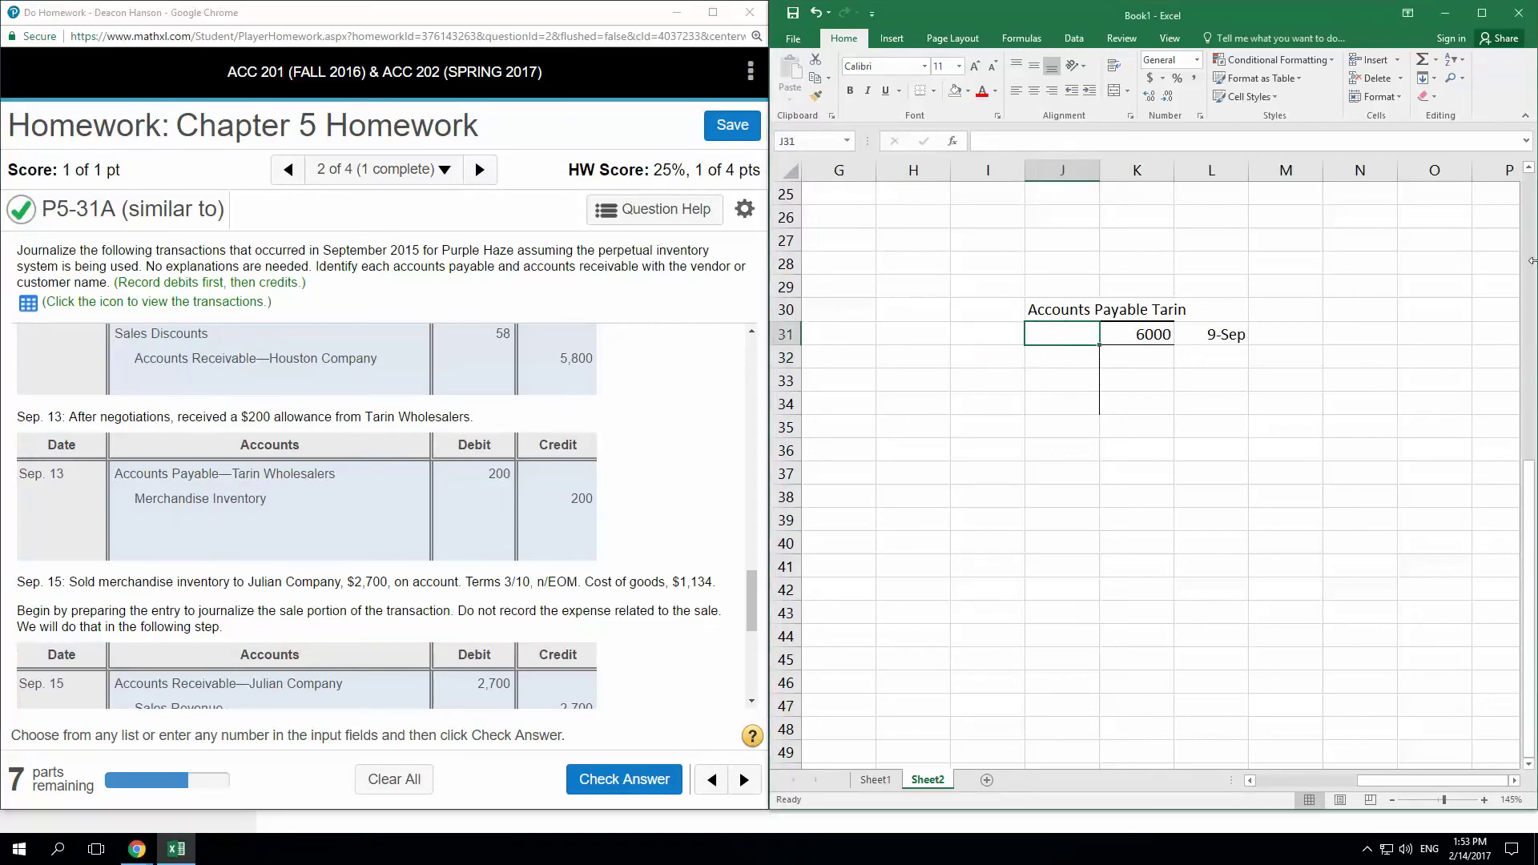
type("200")
key("Left")
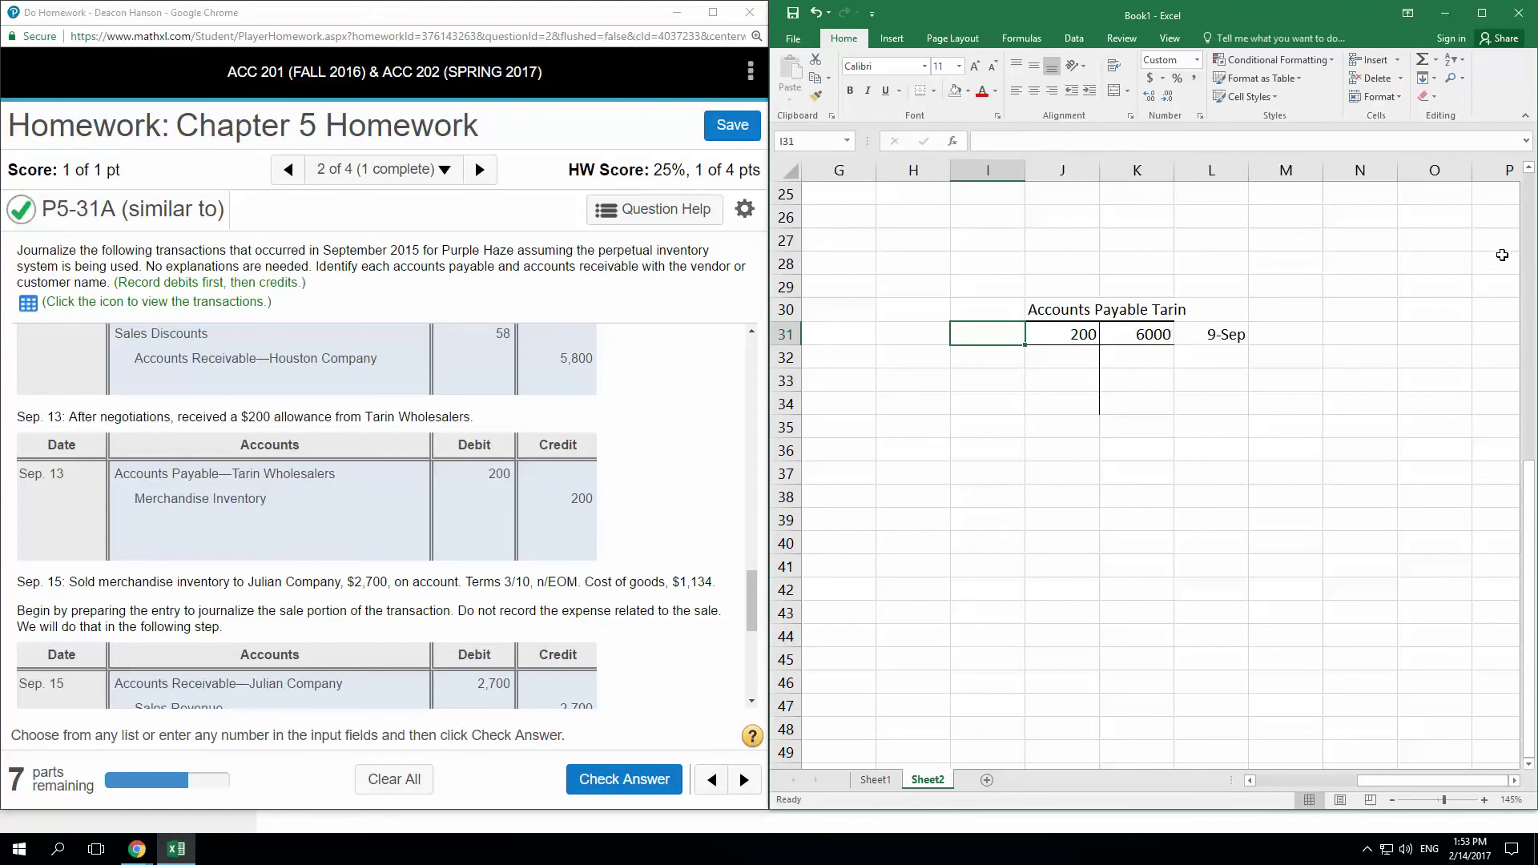
type("9/13")
key("Return")
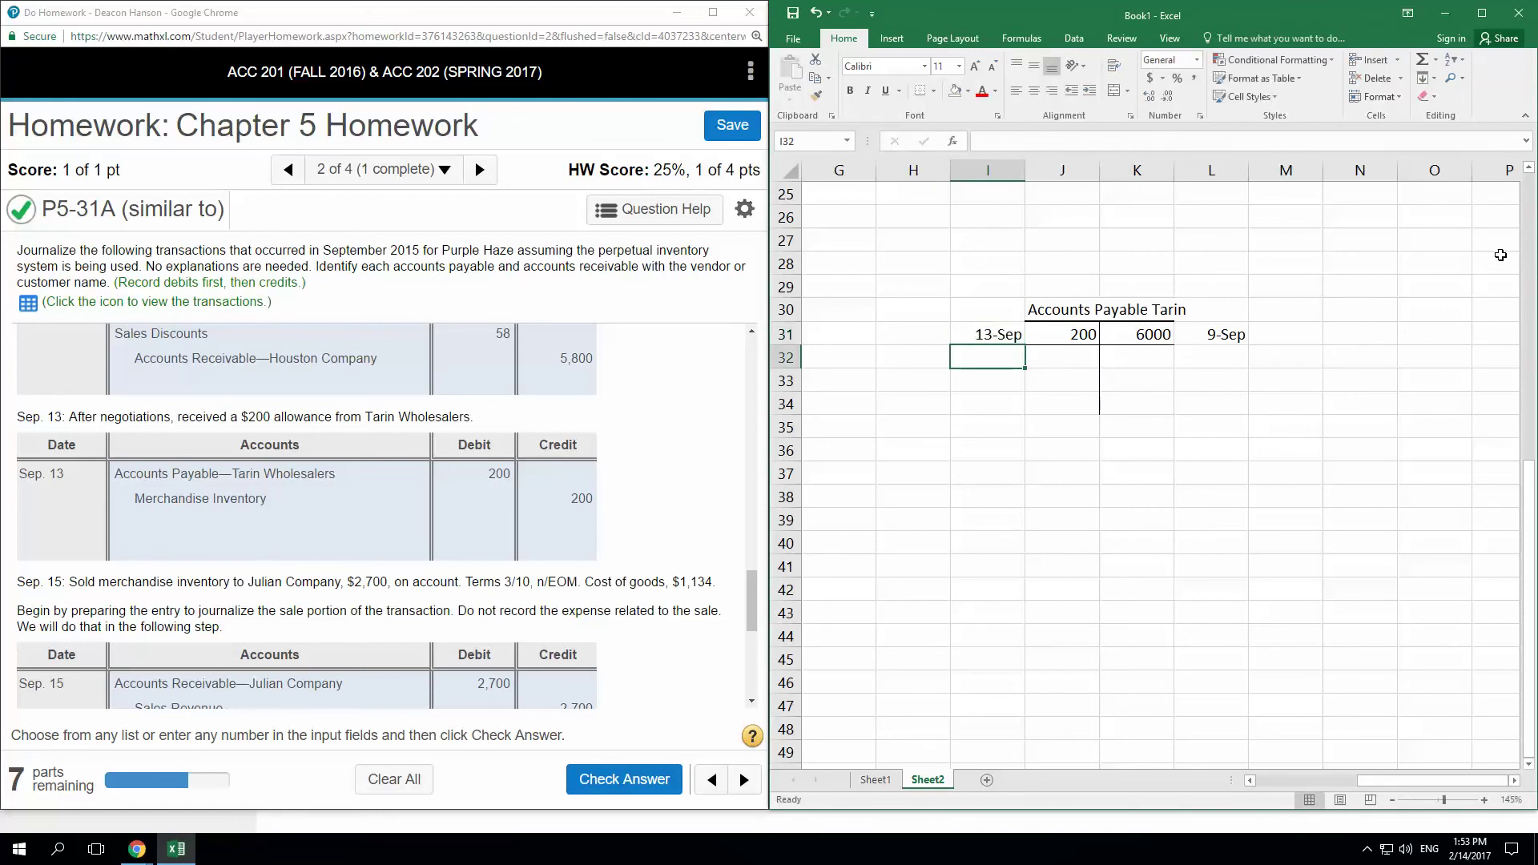
key("Return")
key("Return")
- Review the Sep. 15 sale and cost entries and the Sep. 22 payment transaction in the homework
scroll(842, 320, "down", 2)
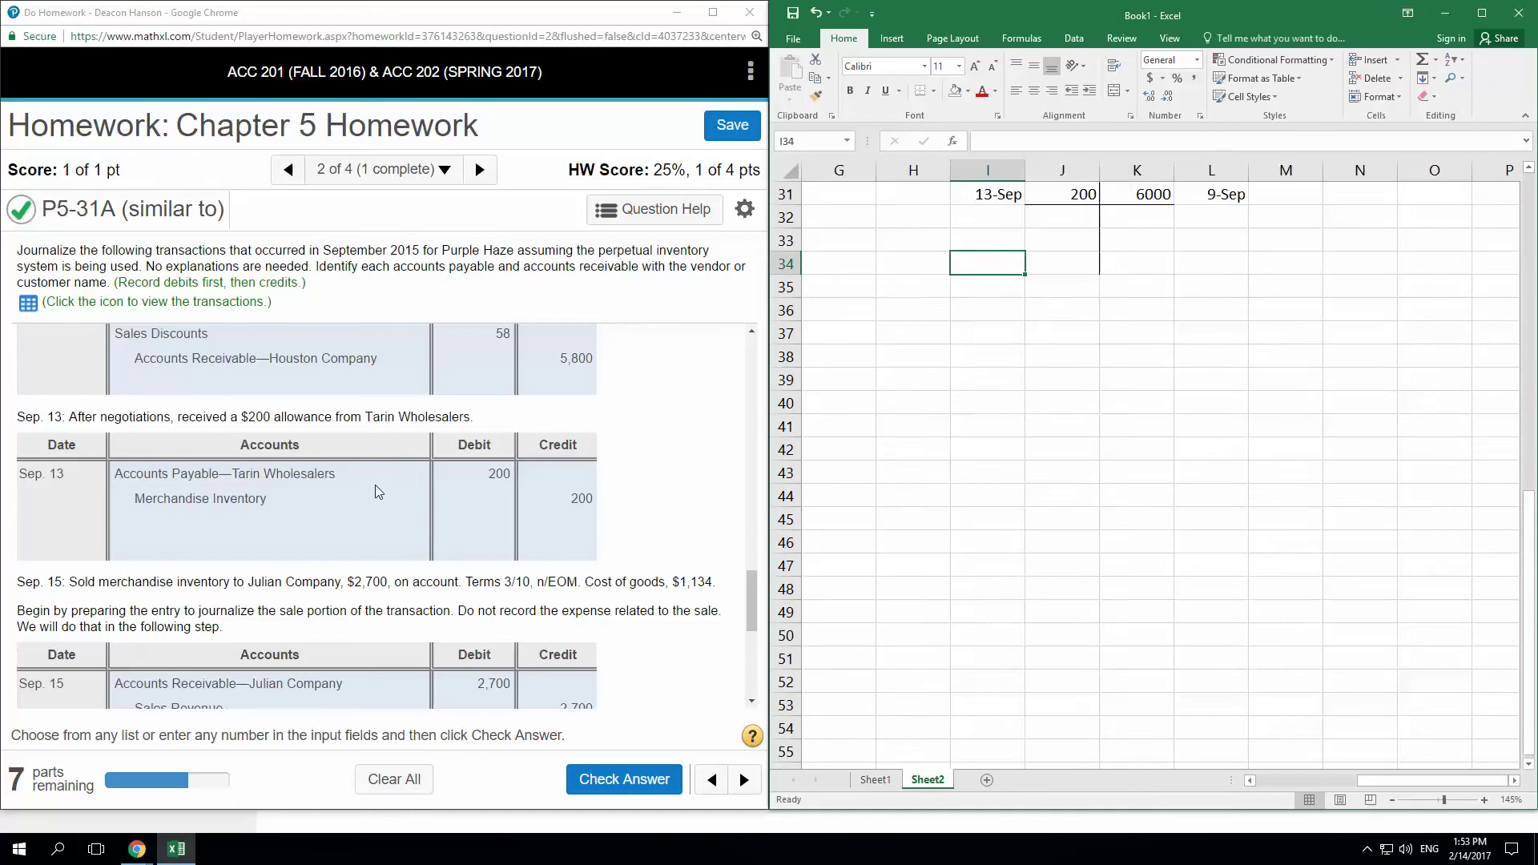
left_click(441, 529)
scroll(453, 537, "down", 3)
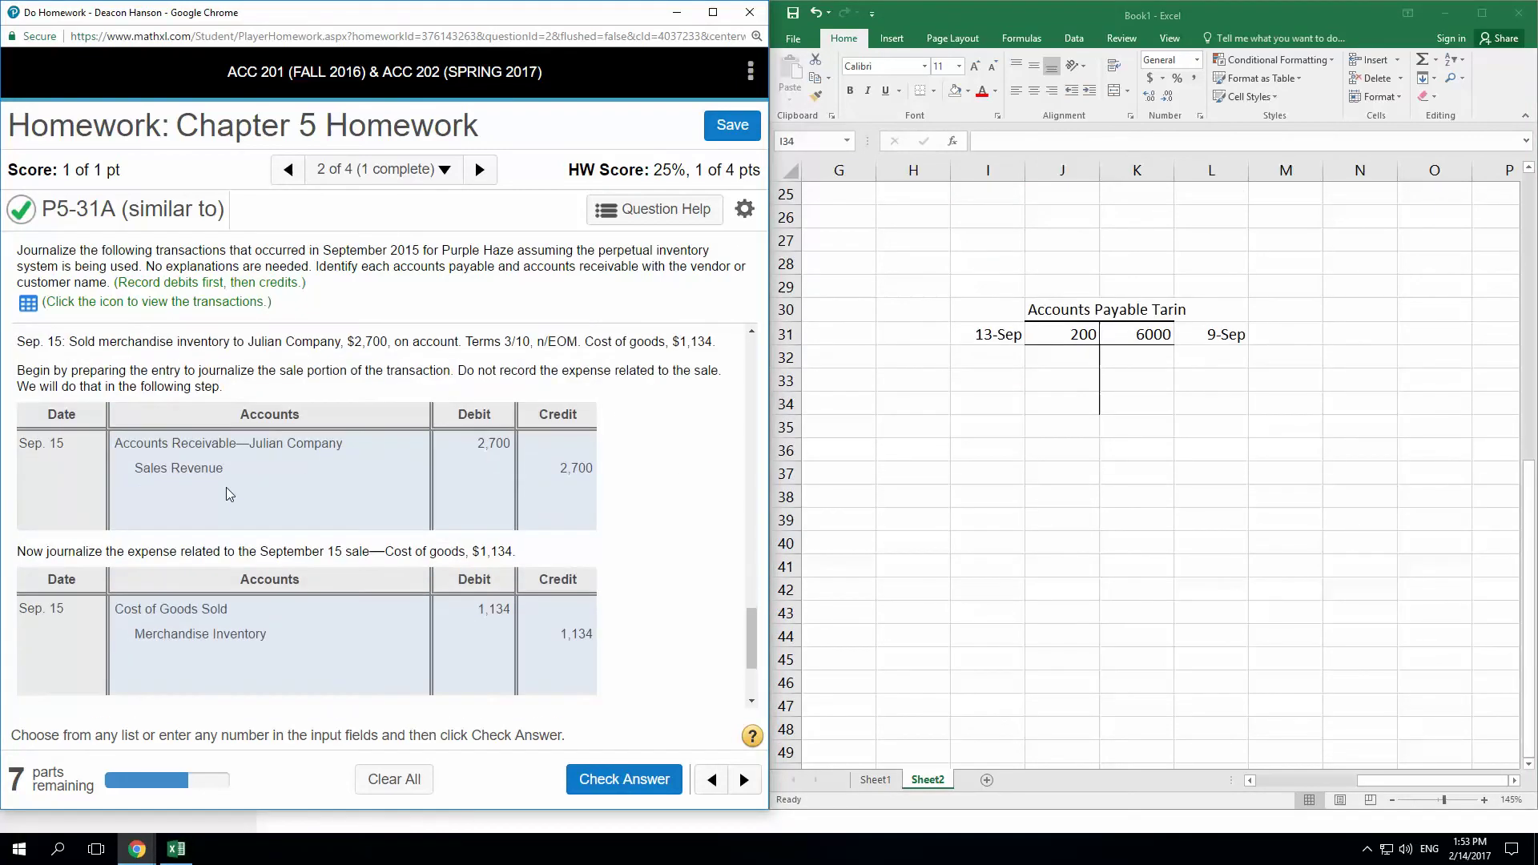
scroll(272, 469, "down", 2)
scroll(345, 481, "up", 2)
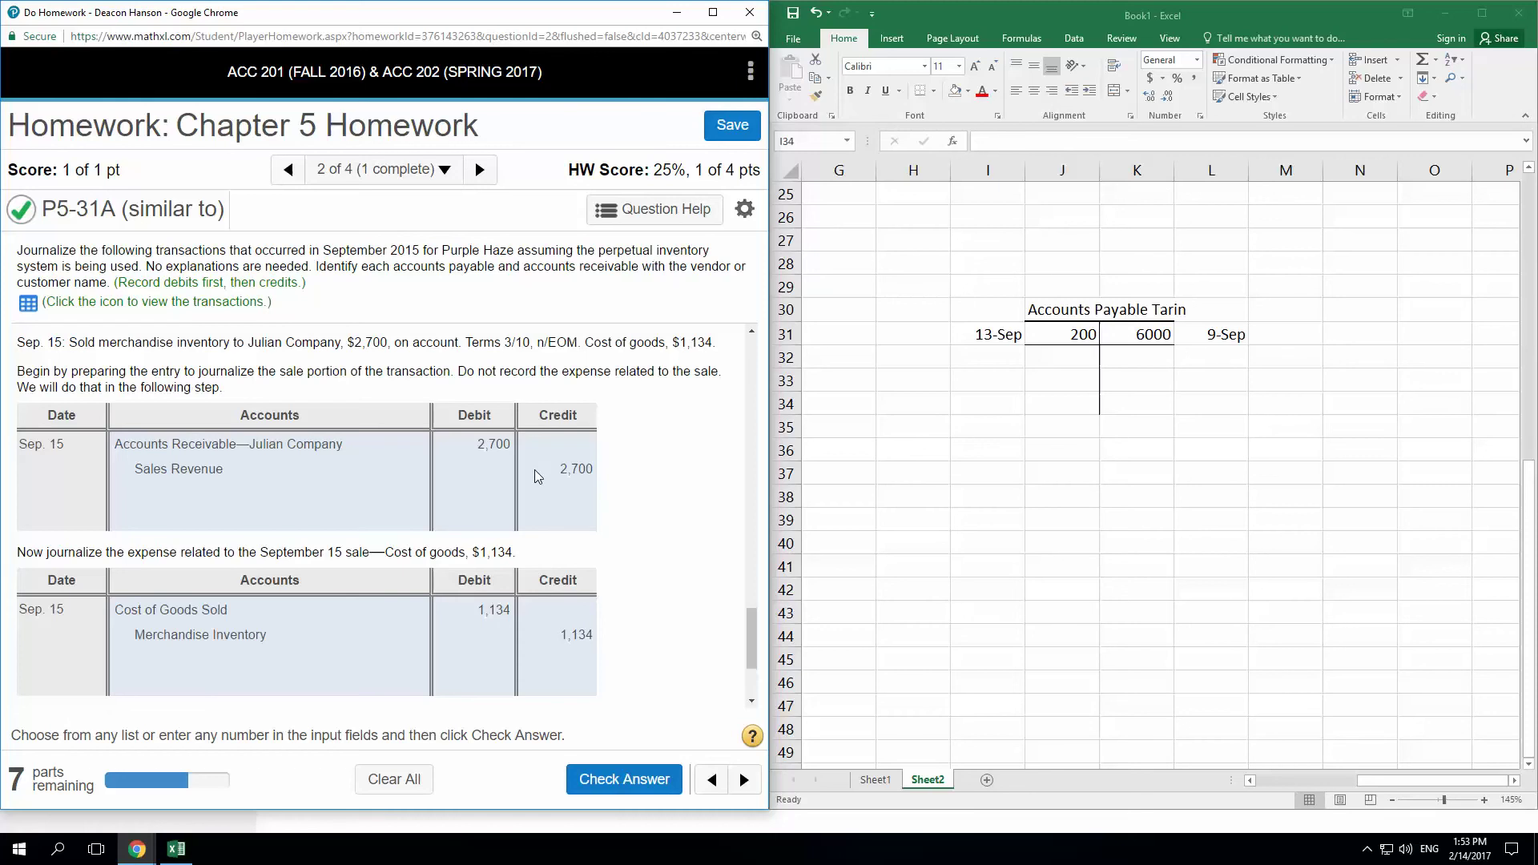
scroll(533, 469, "down", 1)
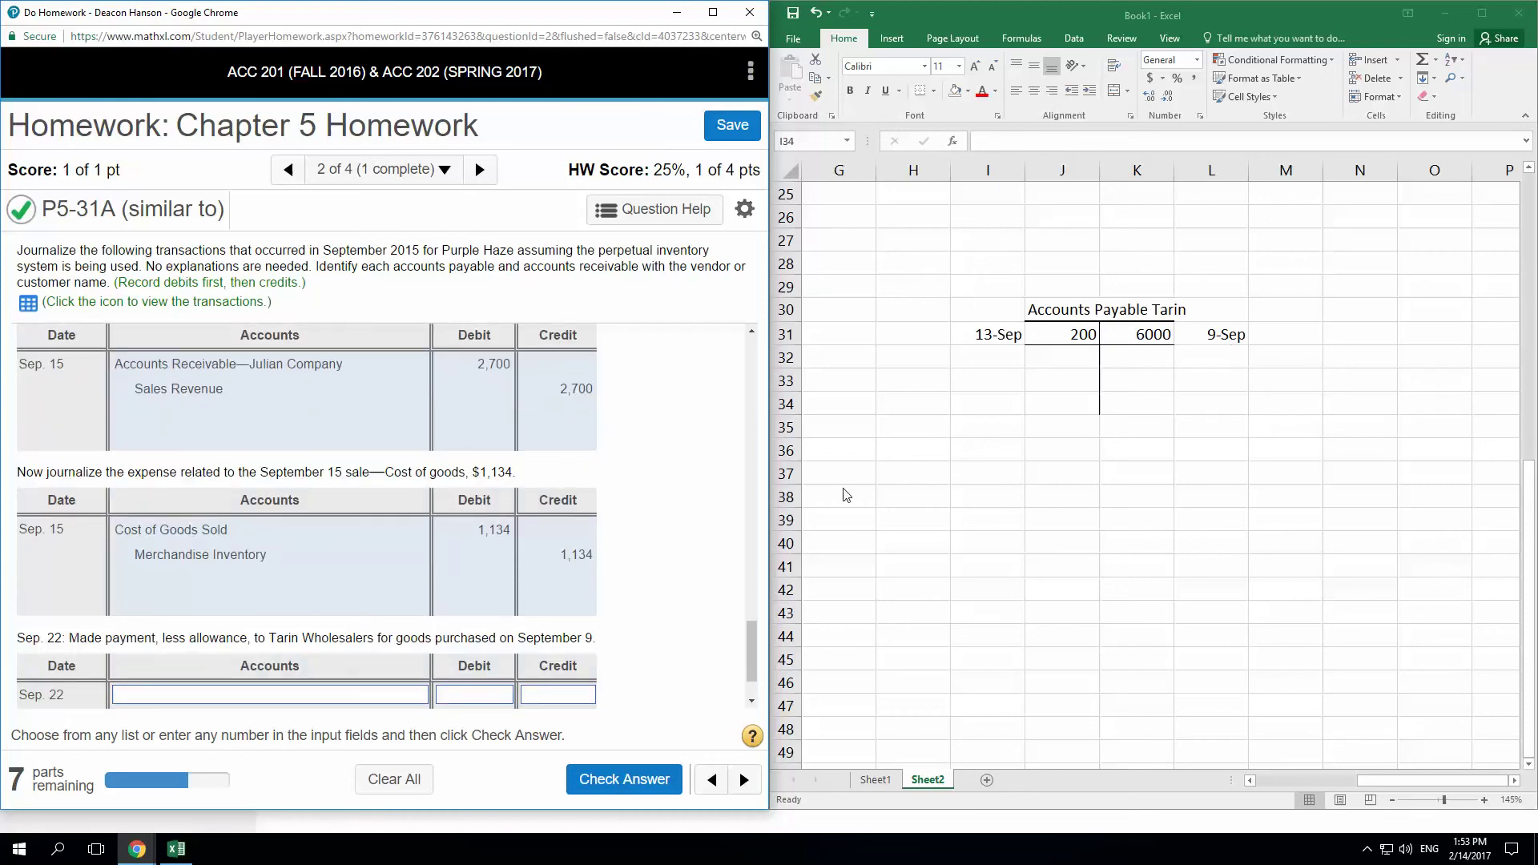
scroll(309, 657, "down", 1)
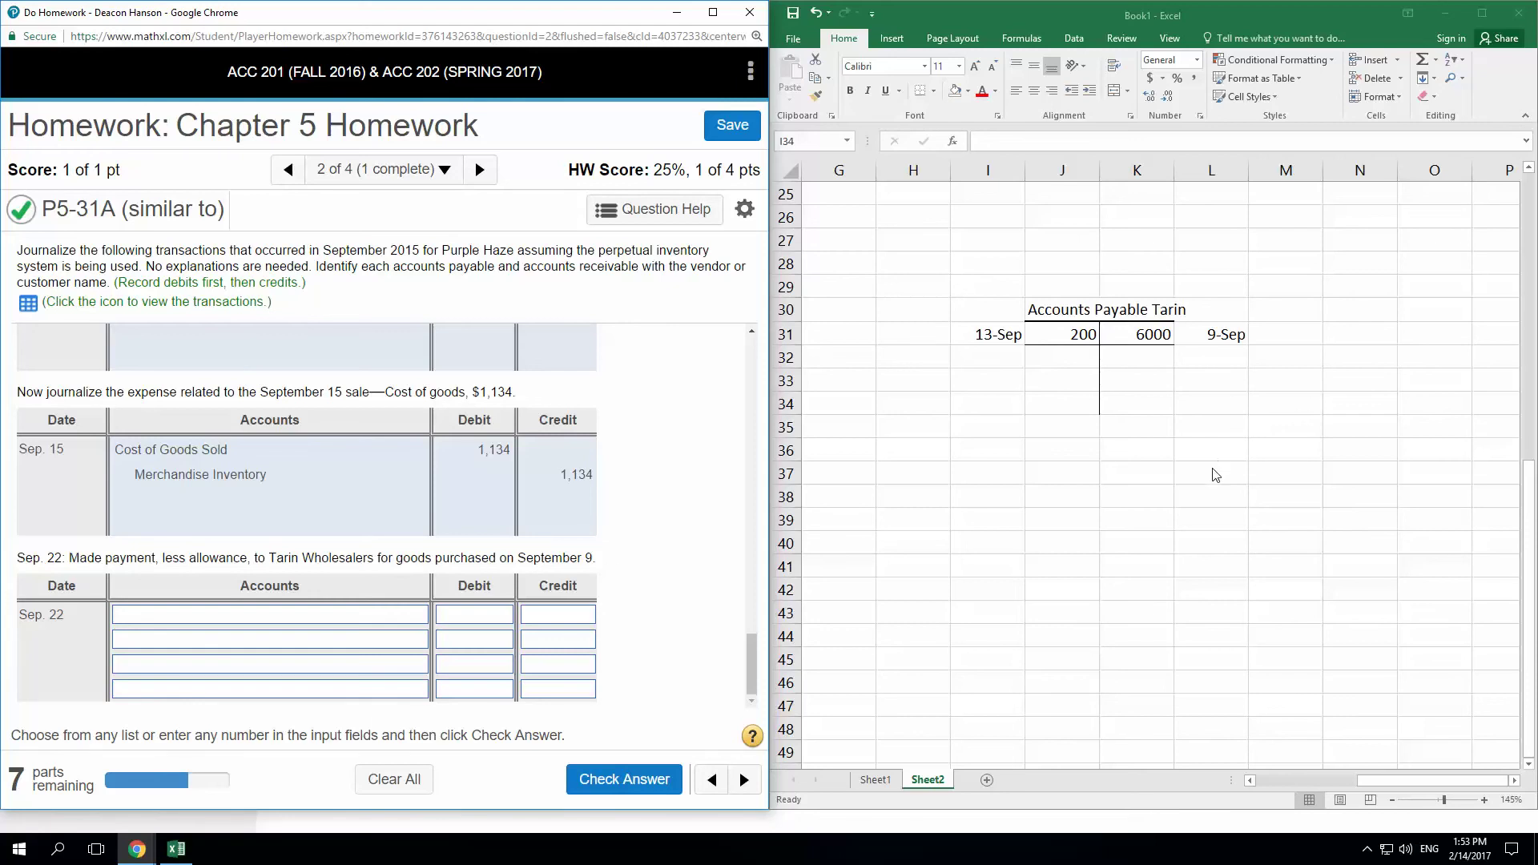
- Calculate the Tarin account balance in K32 with the formula =K31-J31
left_click(1146, 360)
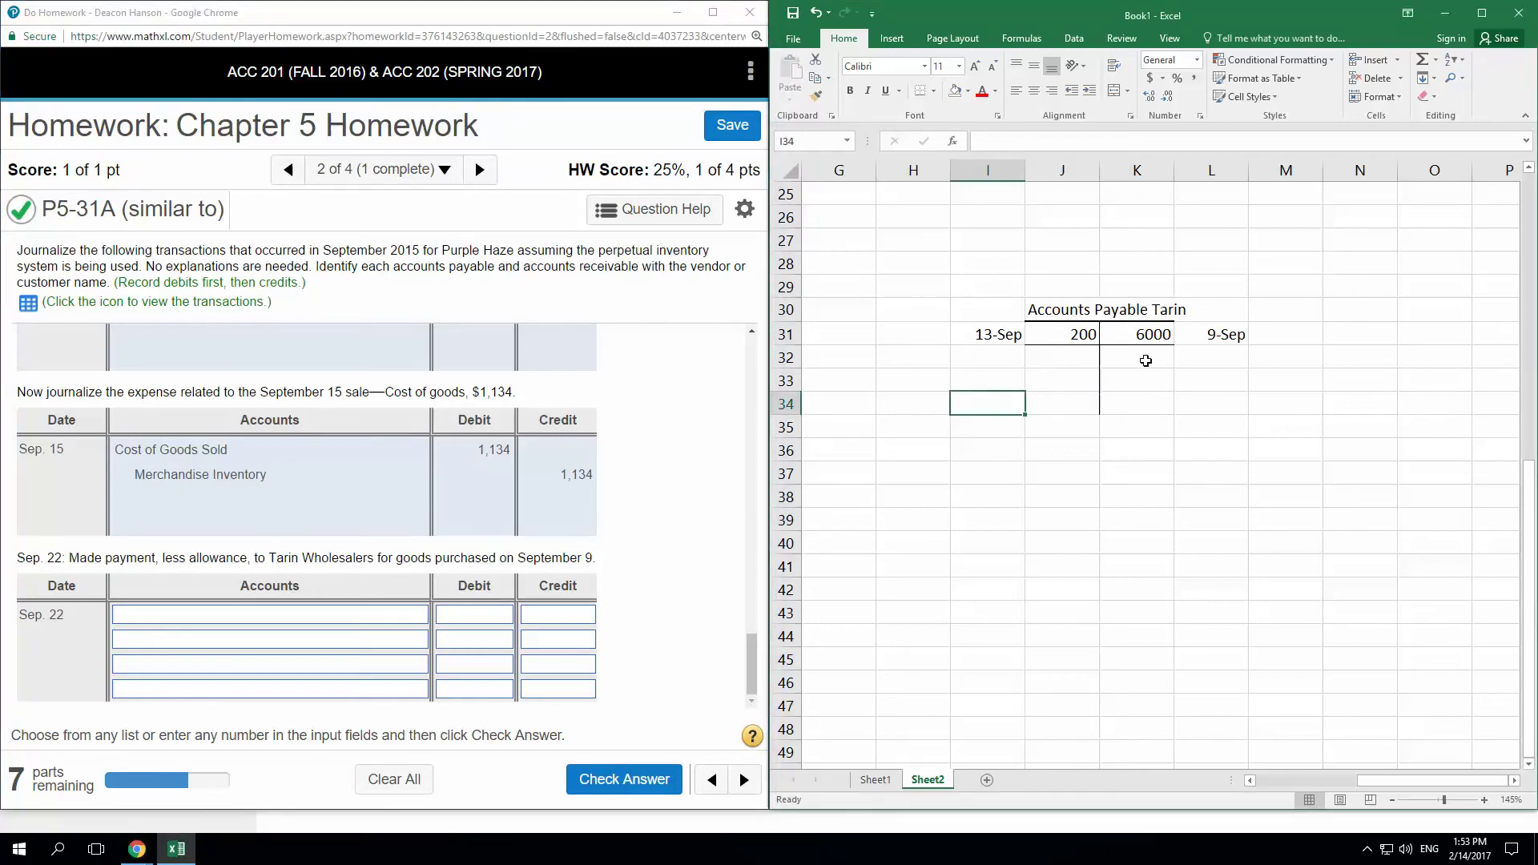
left_click(1145, 360)
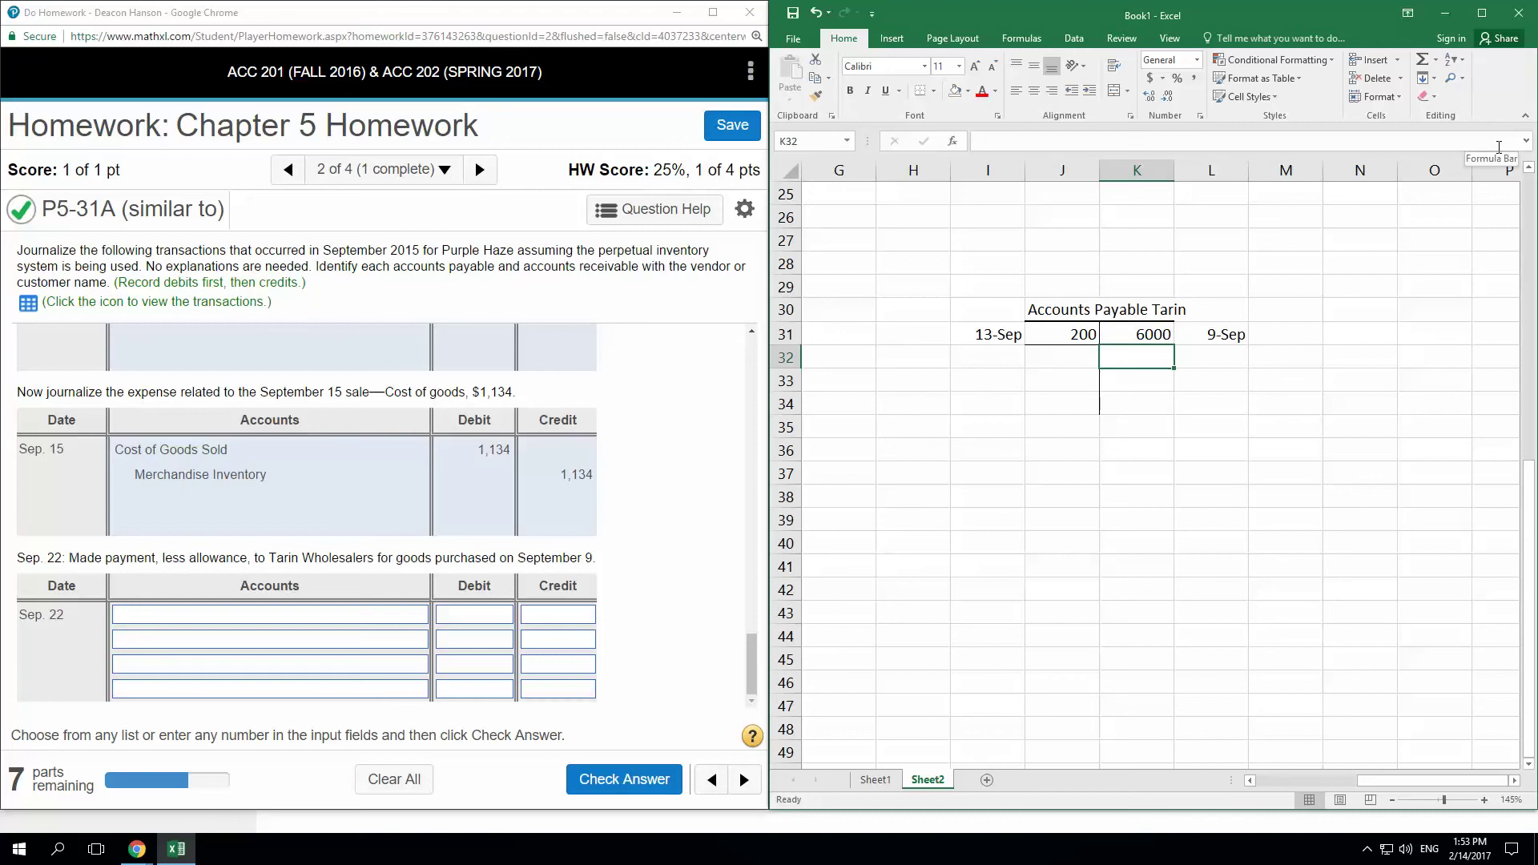
type("=")
key("Up")
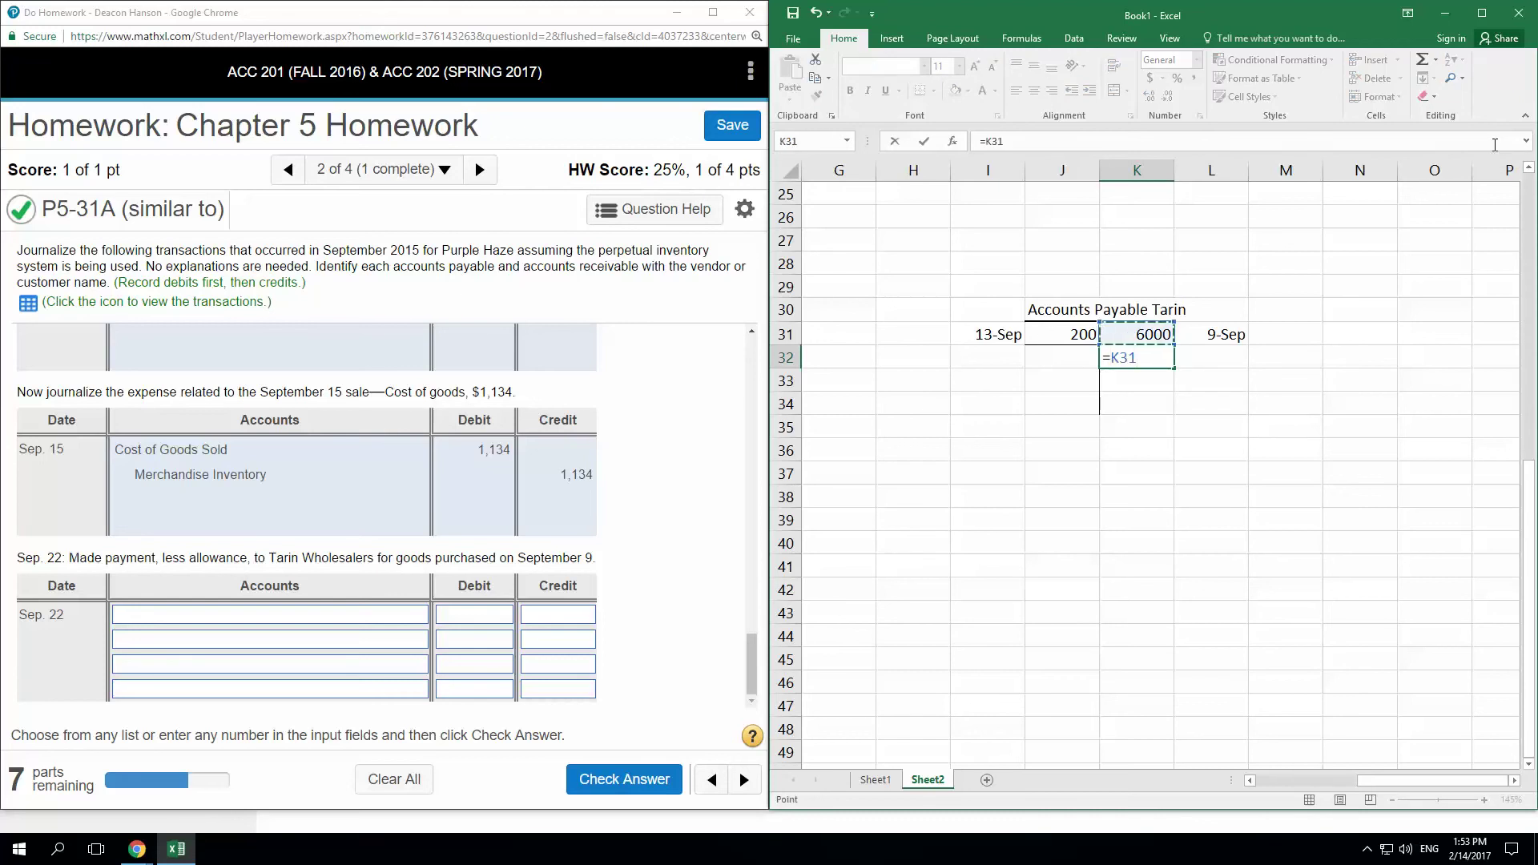
type("-")
key("Up")
key("Left")
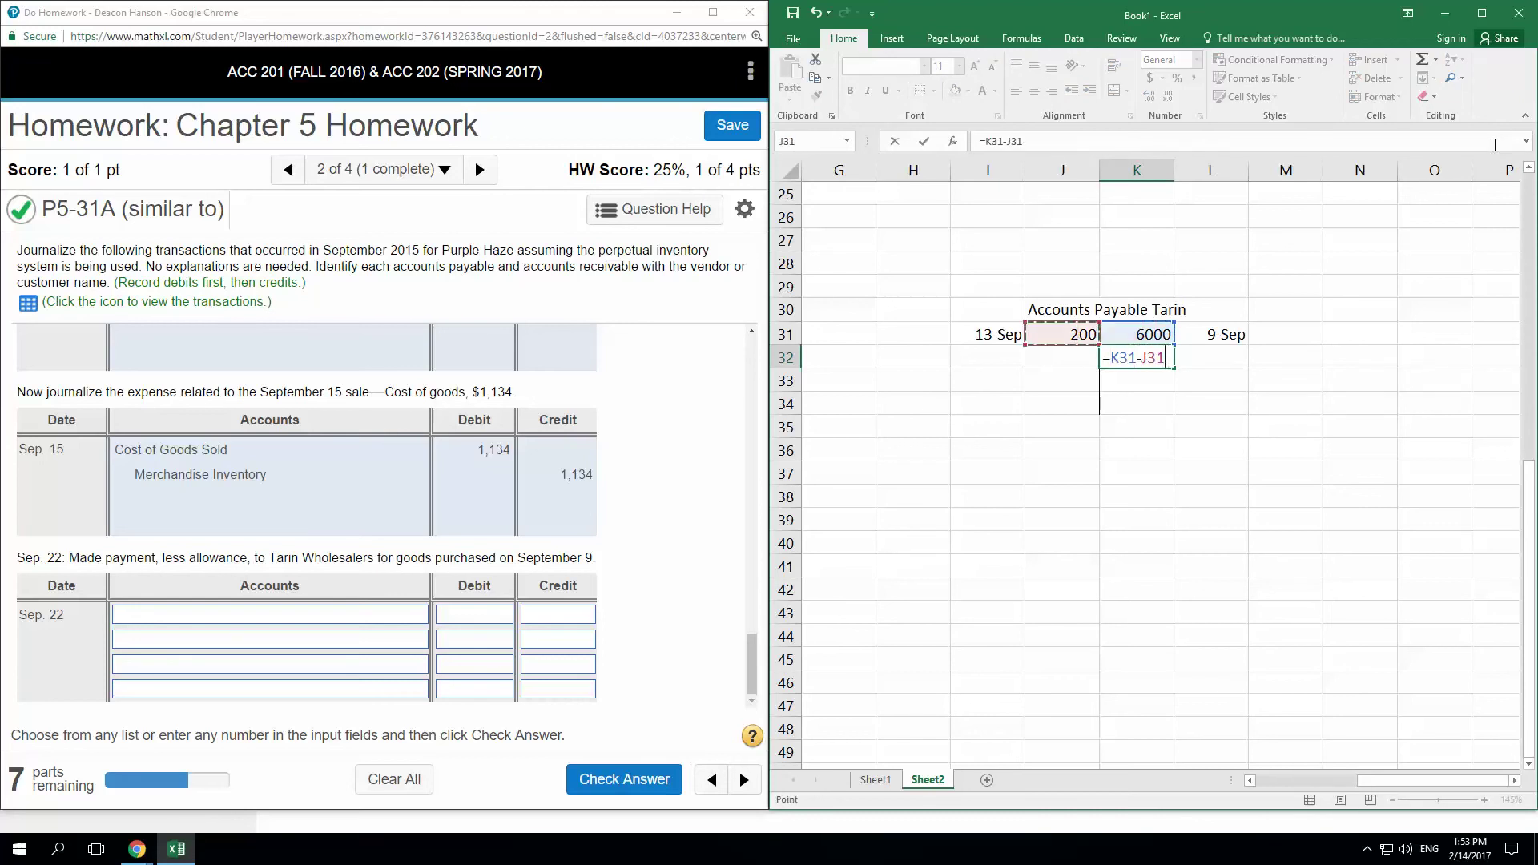
key("Return")
key("Return")
key("Return")
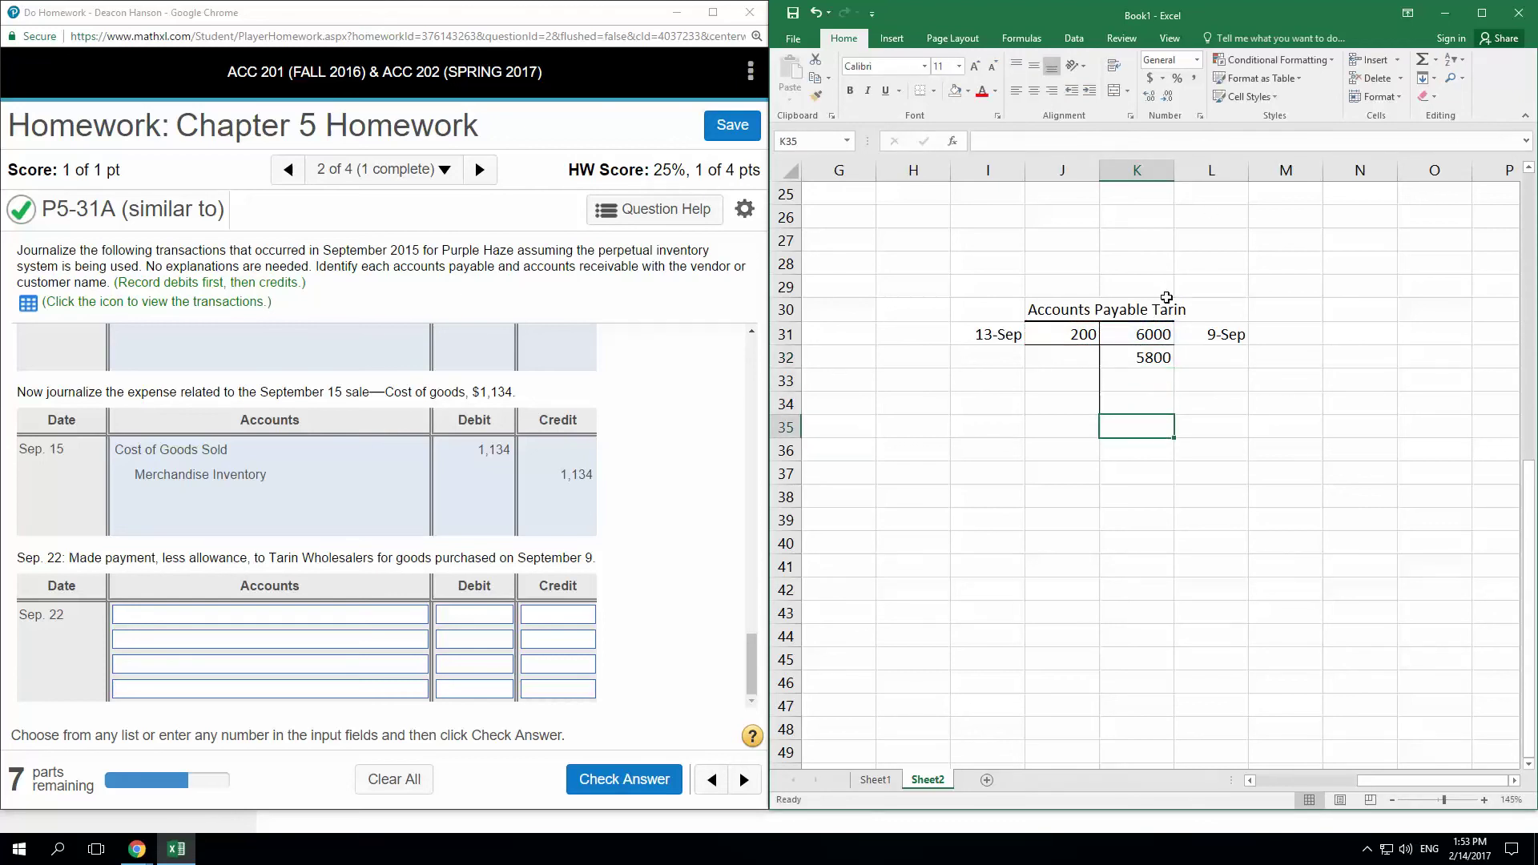
left_click(1150, 334)
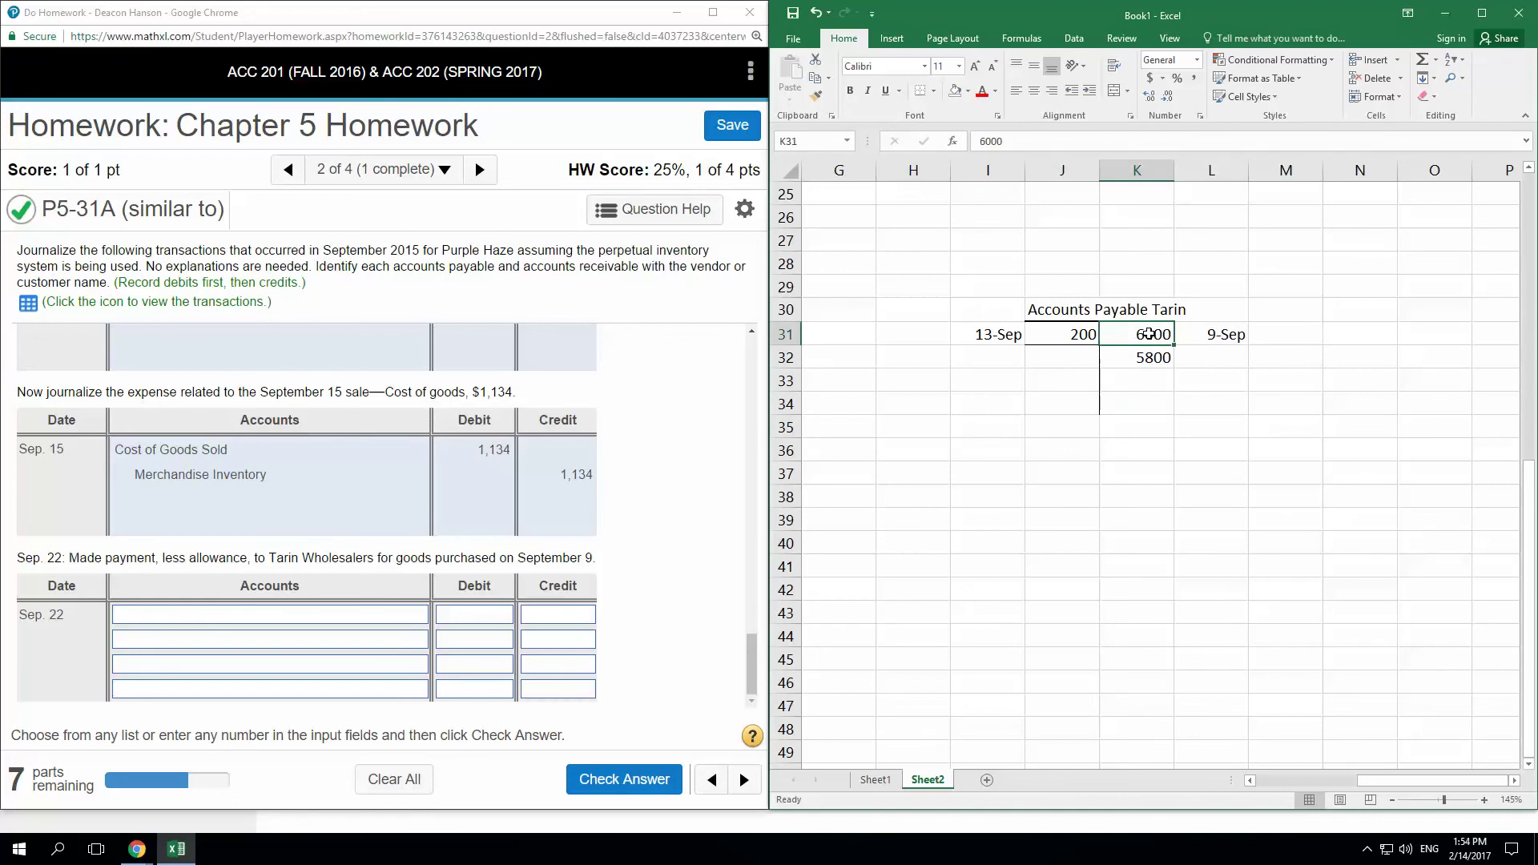
left_click(1063, 332)
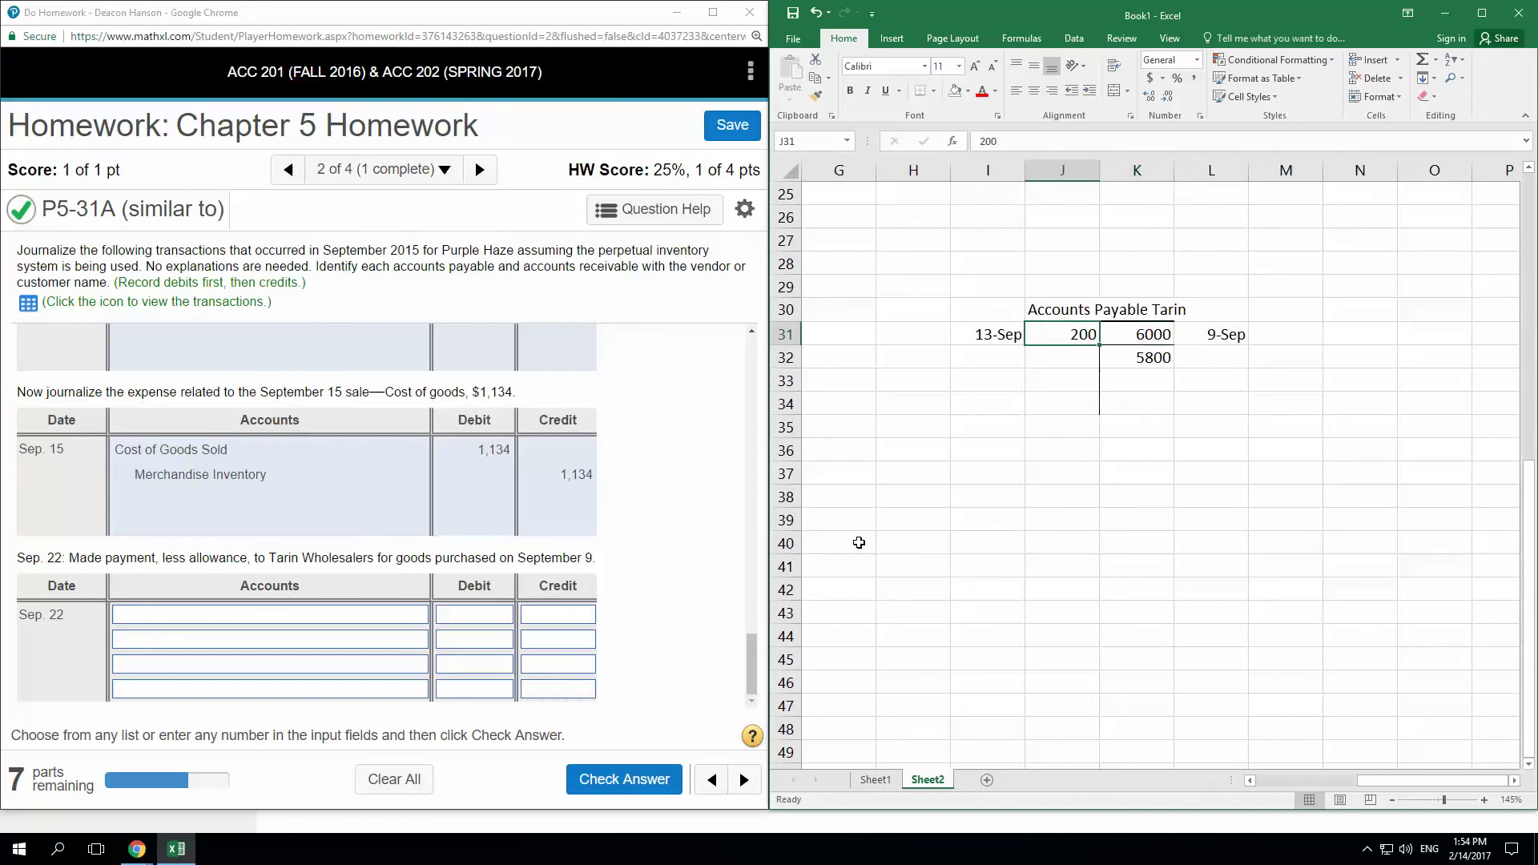
- Journalize Sep. 22 with a 5800 debit to Accounts Payable—Tarin Wholesalers and a 5800 credit to Cash, and submit the answer for checking
left_click(418, 615)
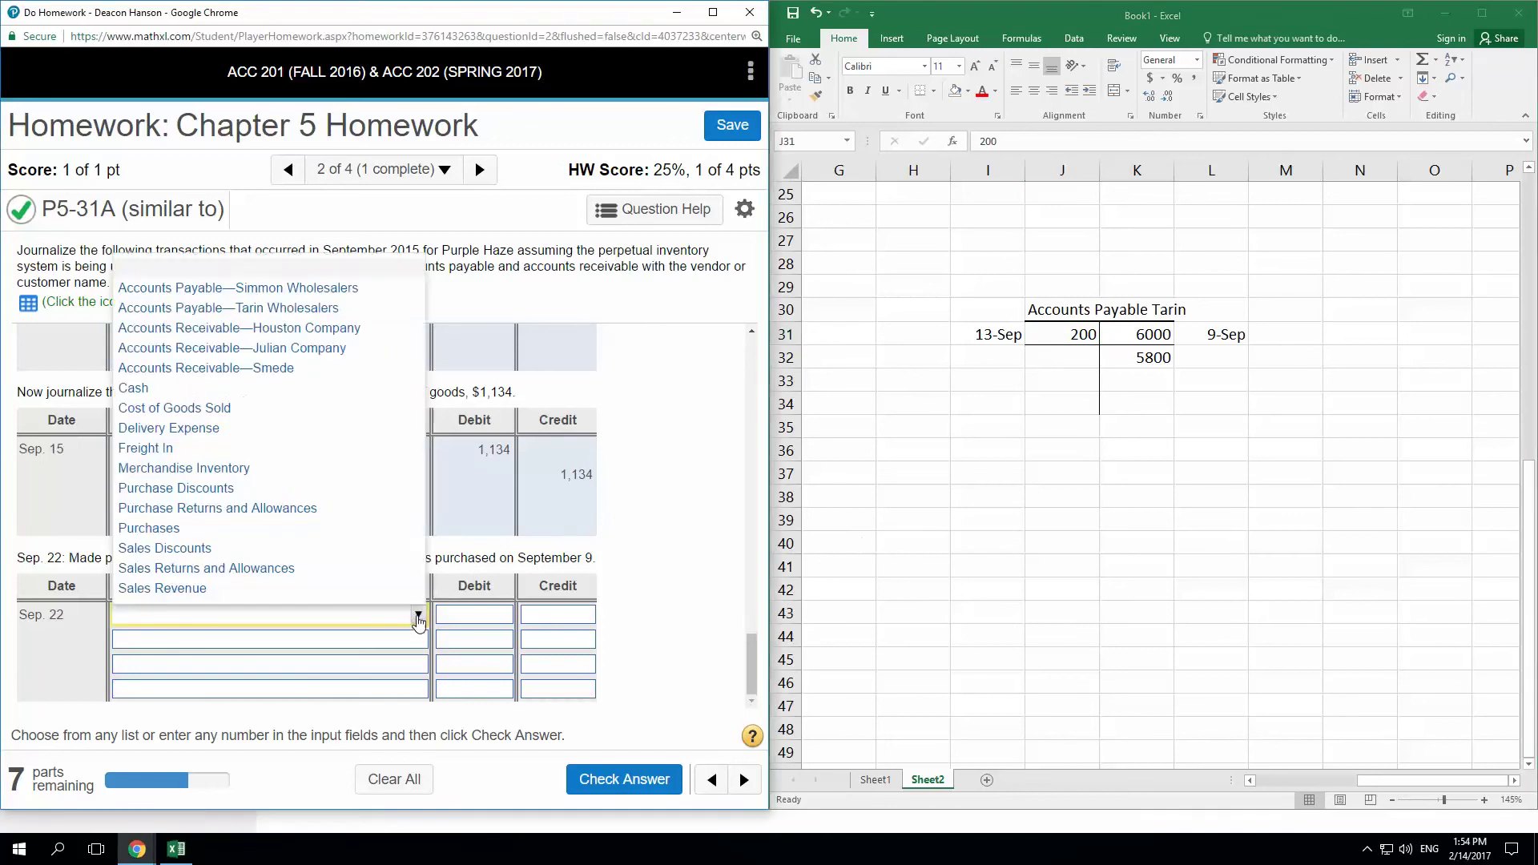
left_click(290, 311)
left_click(476, 613)
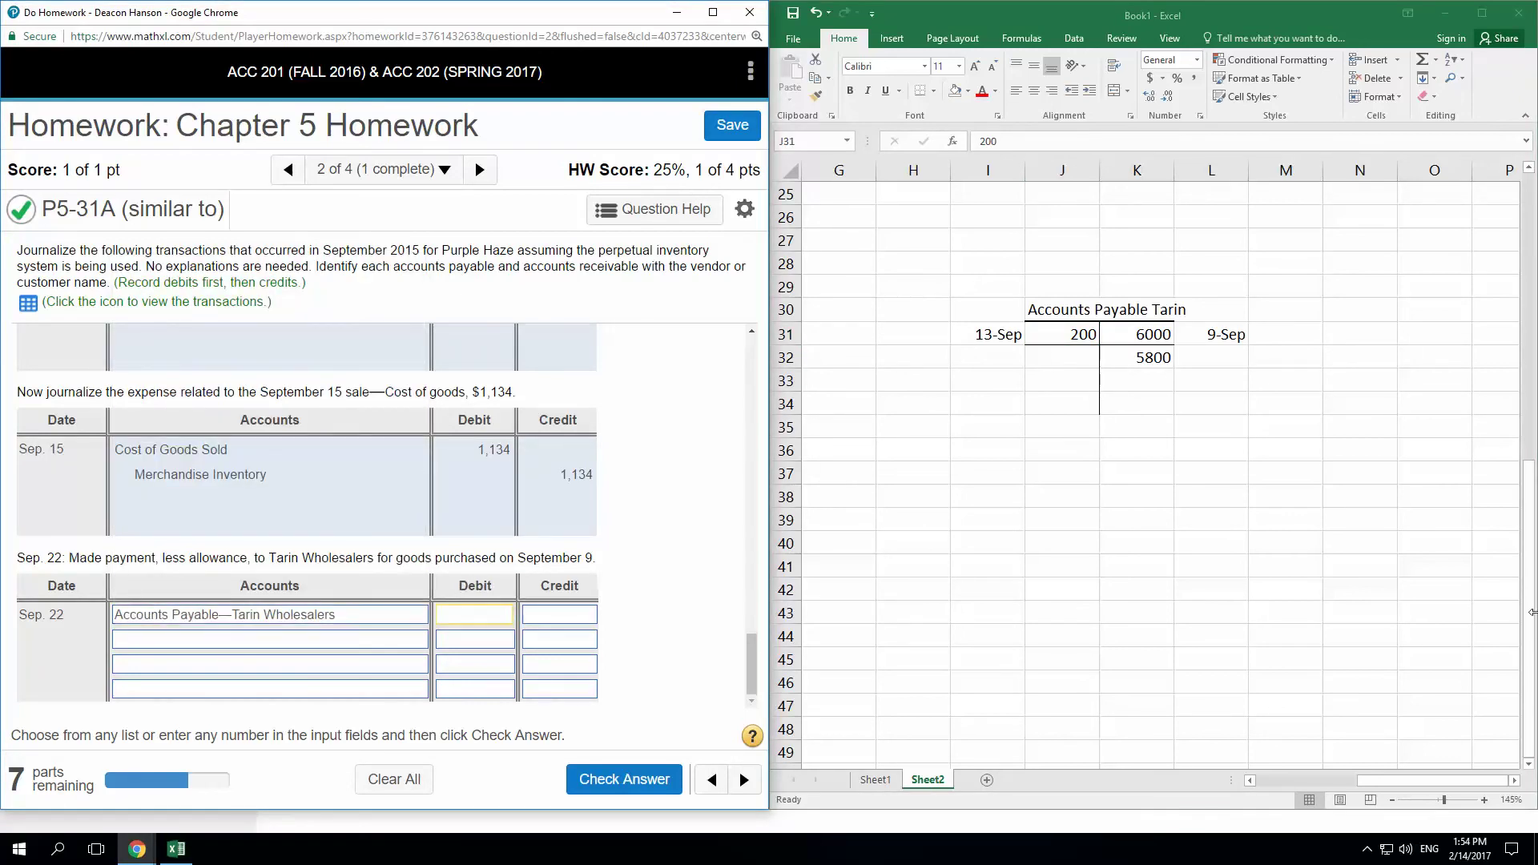
type("5800")
left_click(402, 647)
left_click(172, 416)
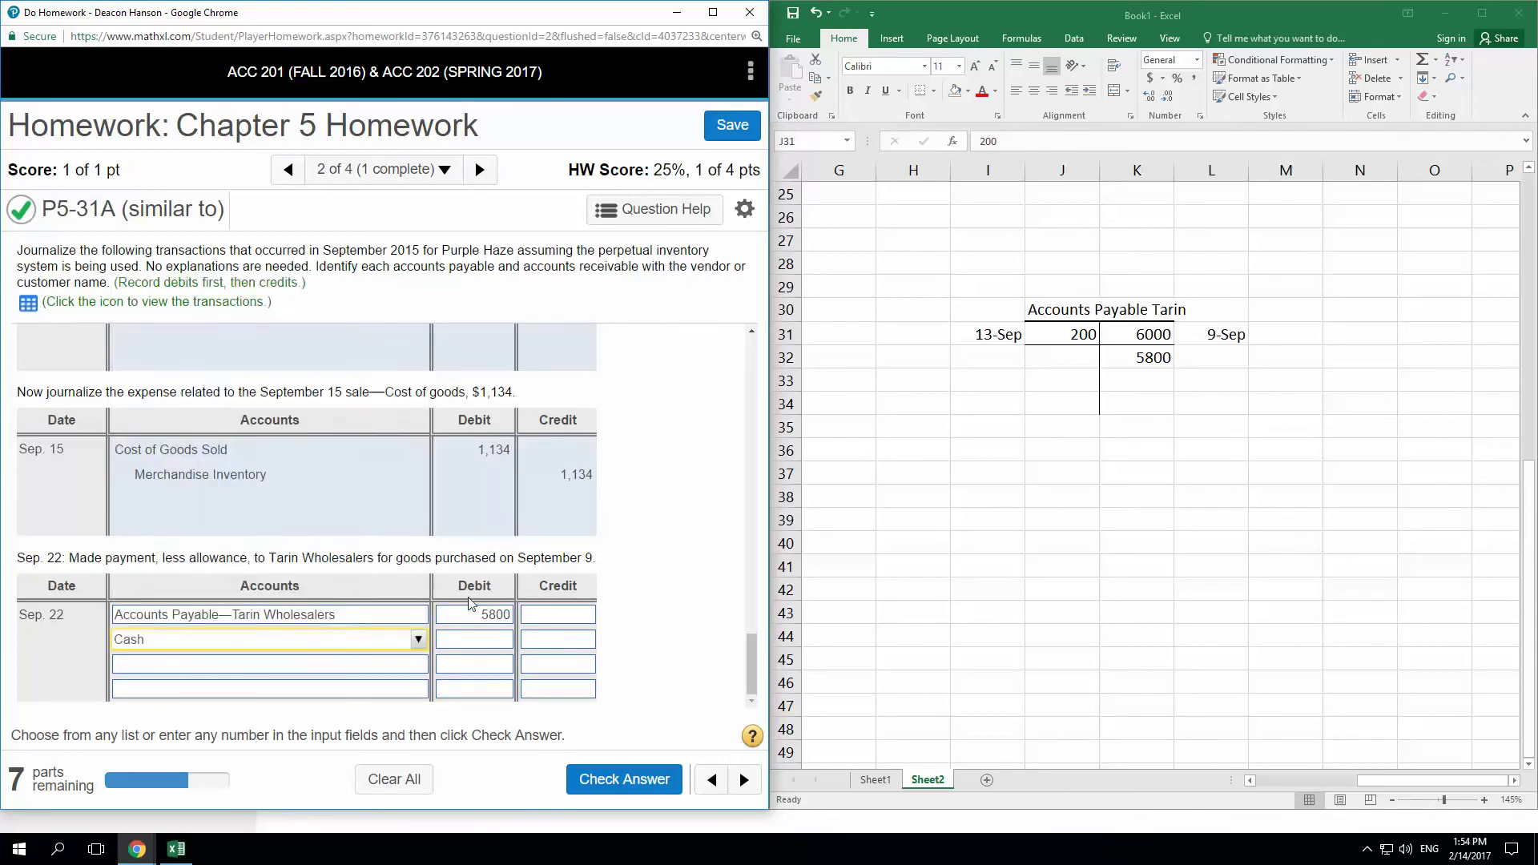
left_click(545, 639)
type("5800")
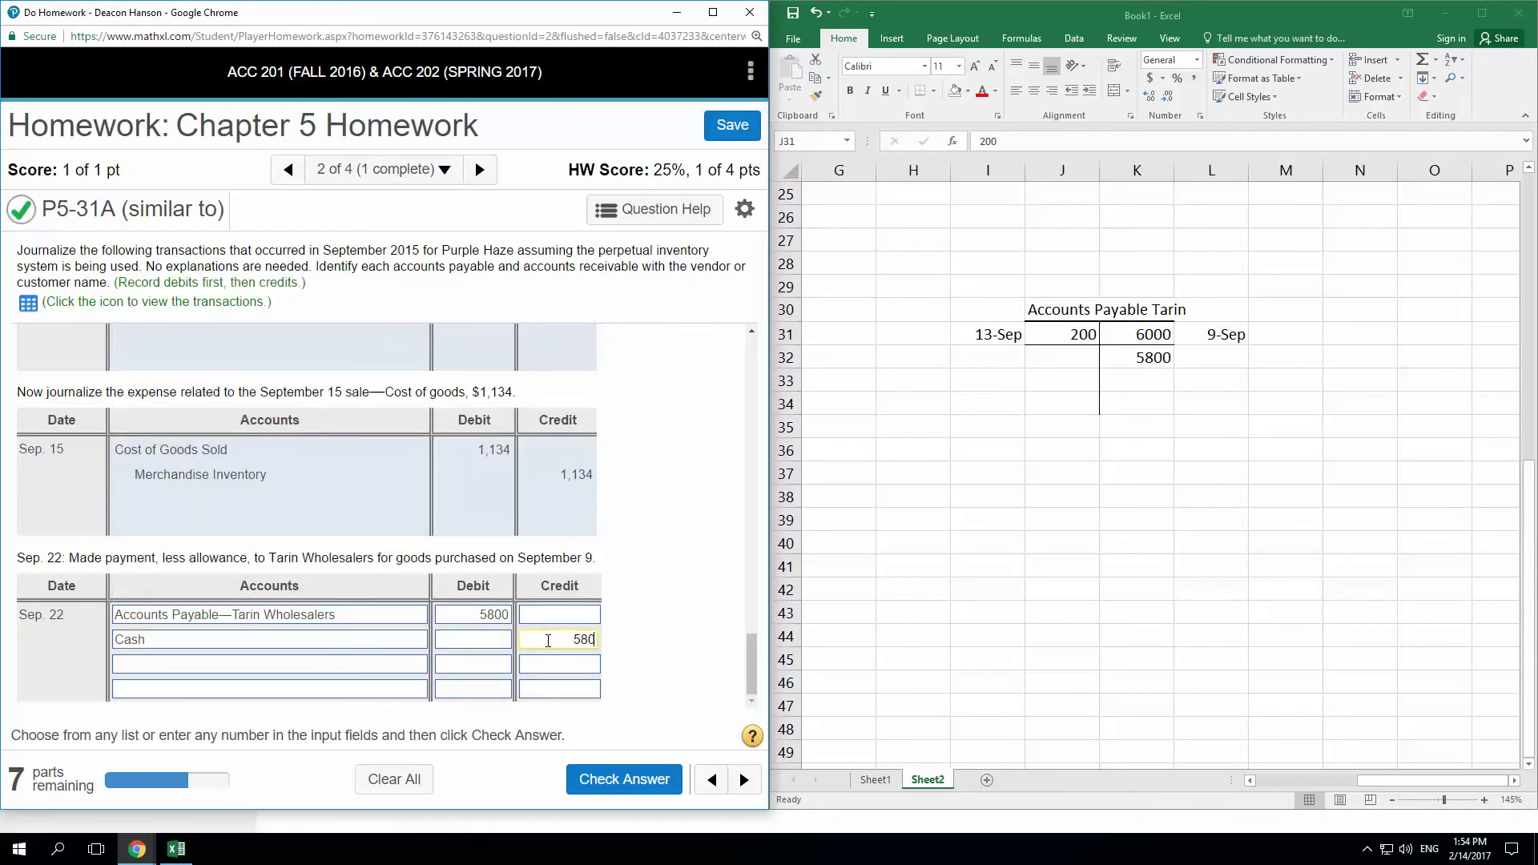
left_click(627, 779)
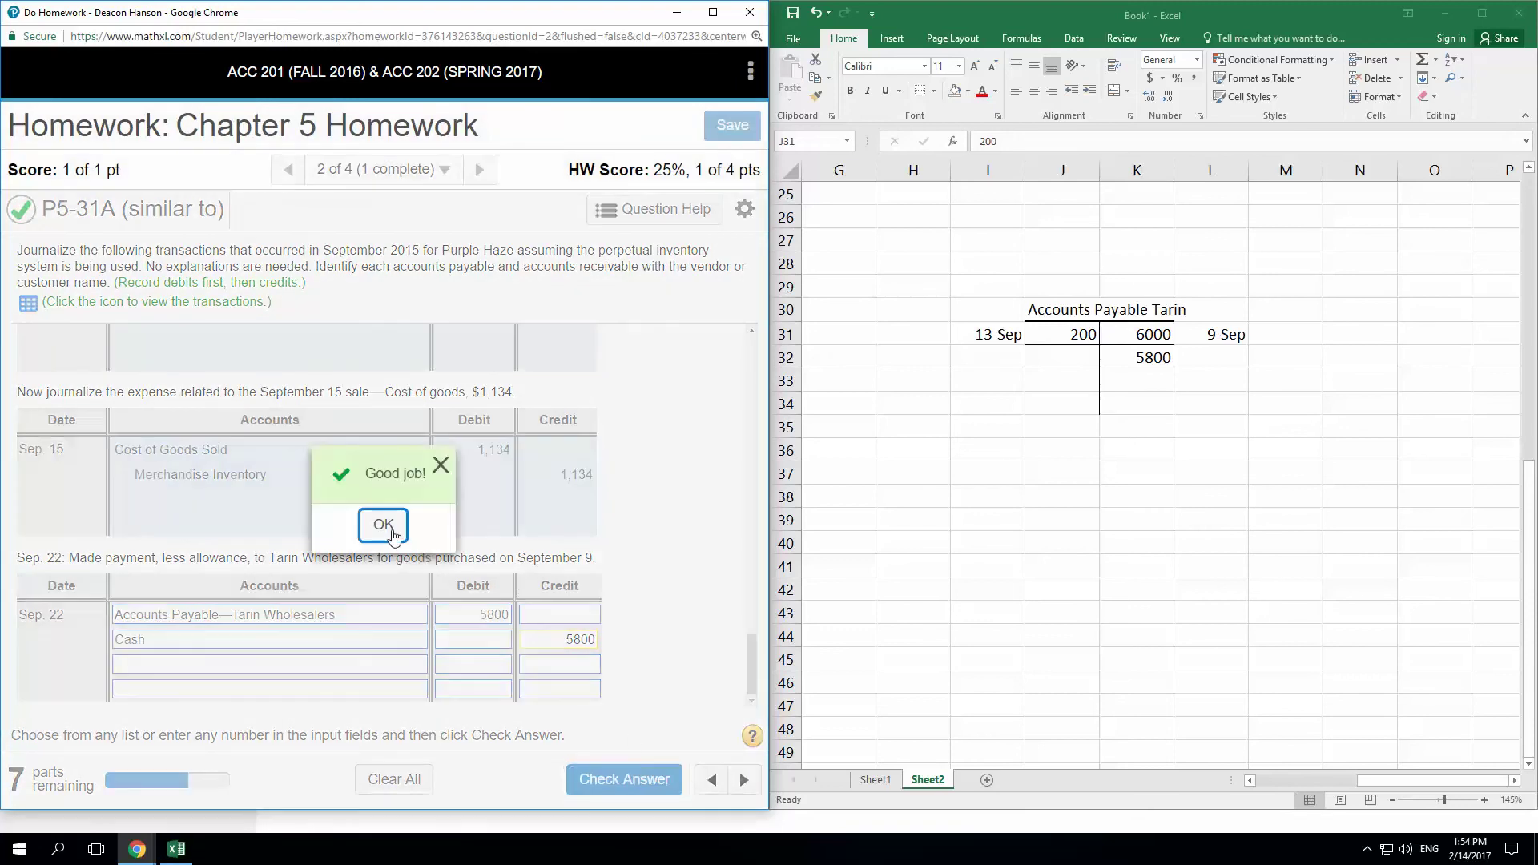
left_click(385, 527)
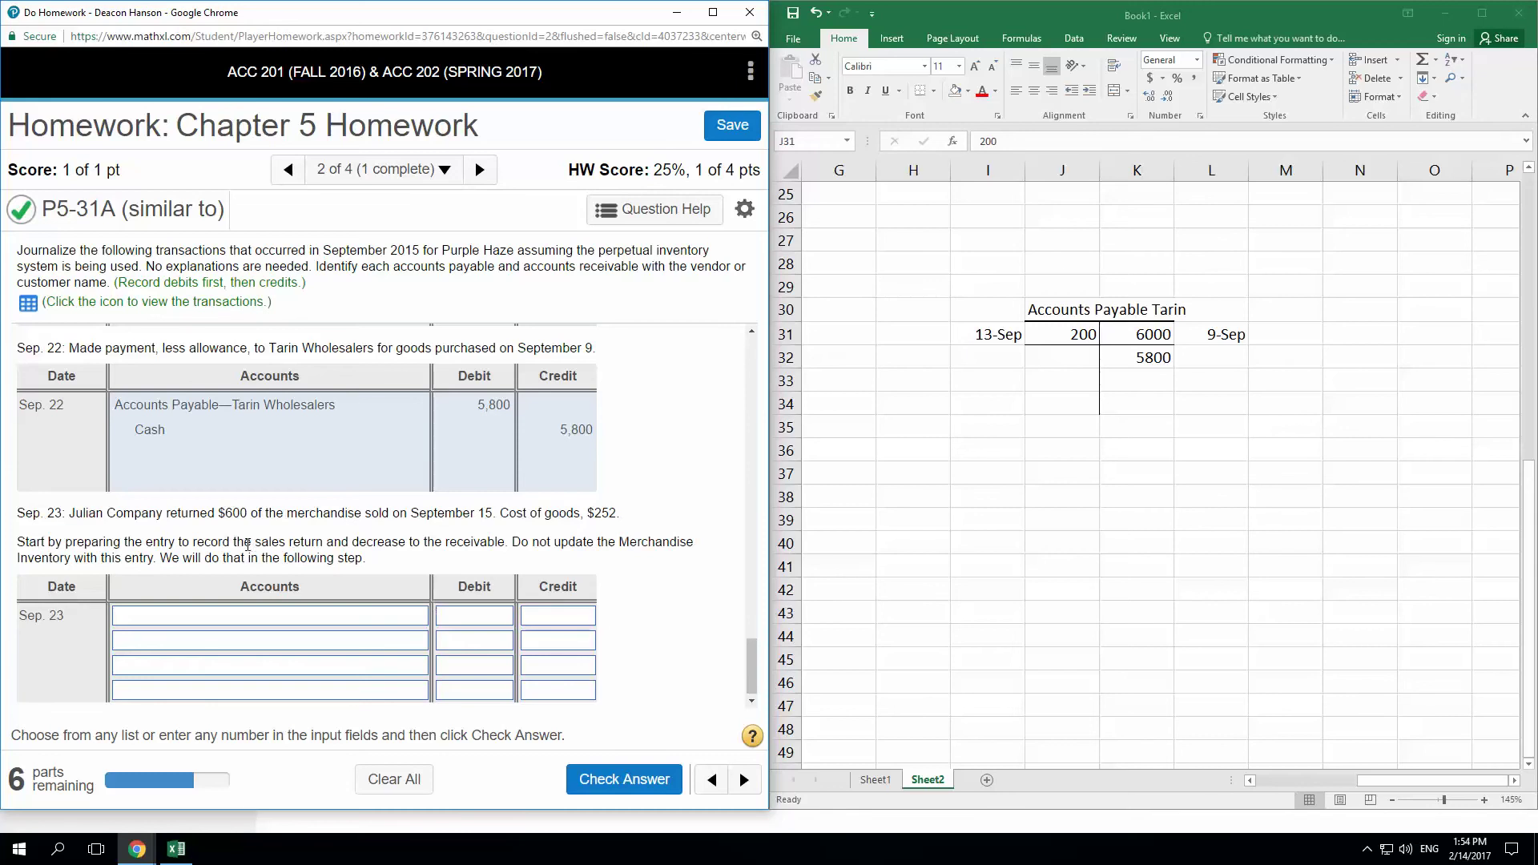
- Set the Sep. 23 return entry's accounts to Sales Returns and Allowances, followed by Accounts Receivable—Julian Company
left_click(361, 618)
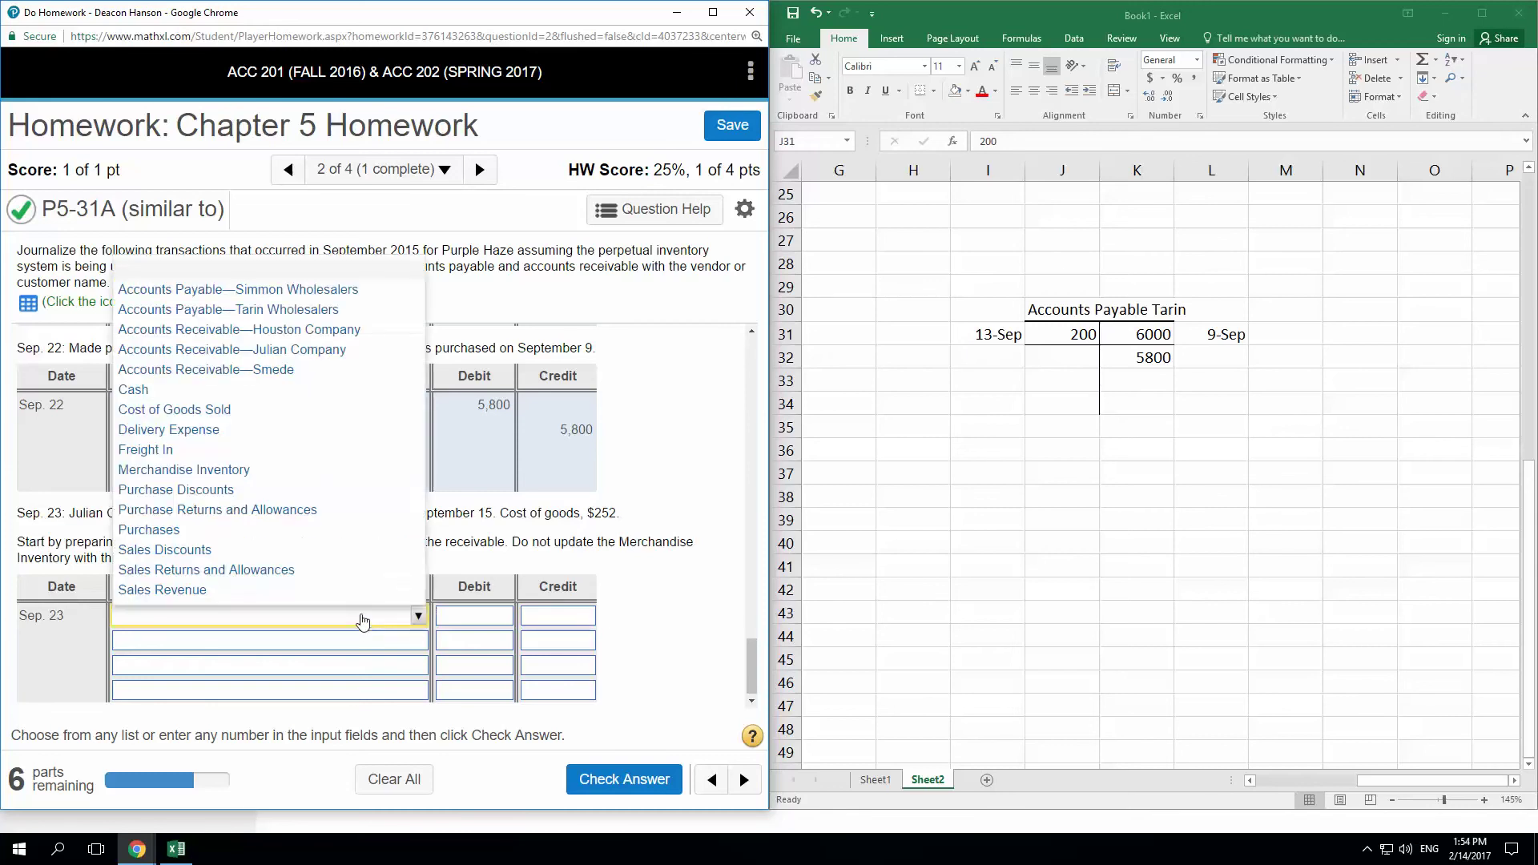
left_click(233, 472)
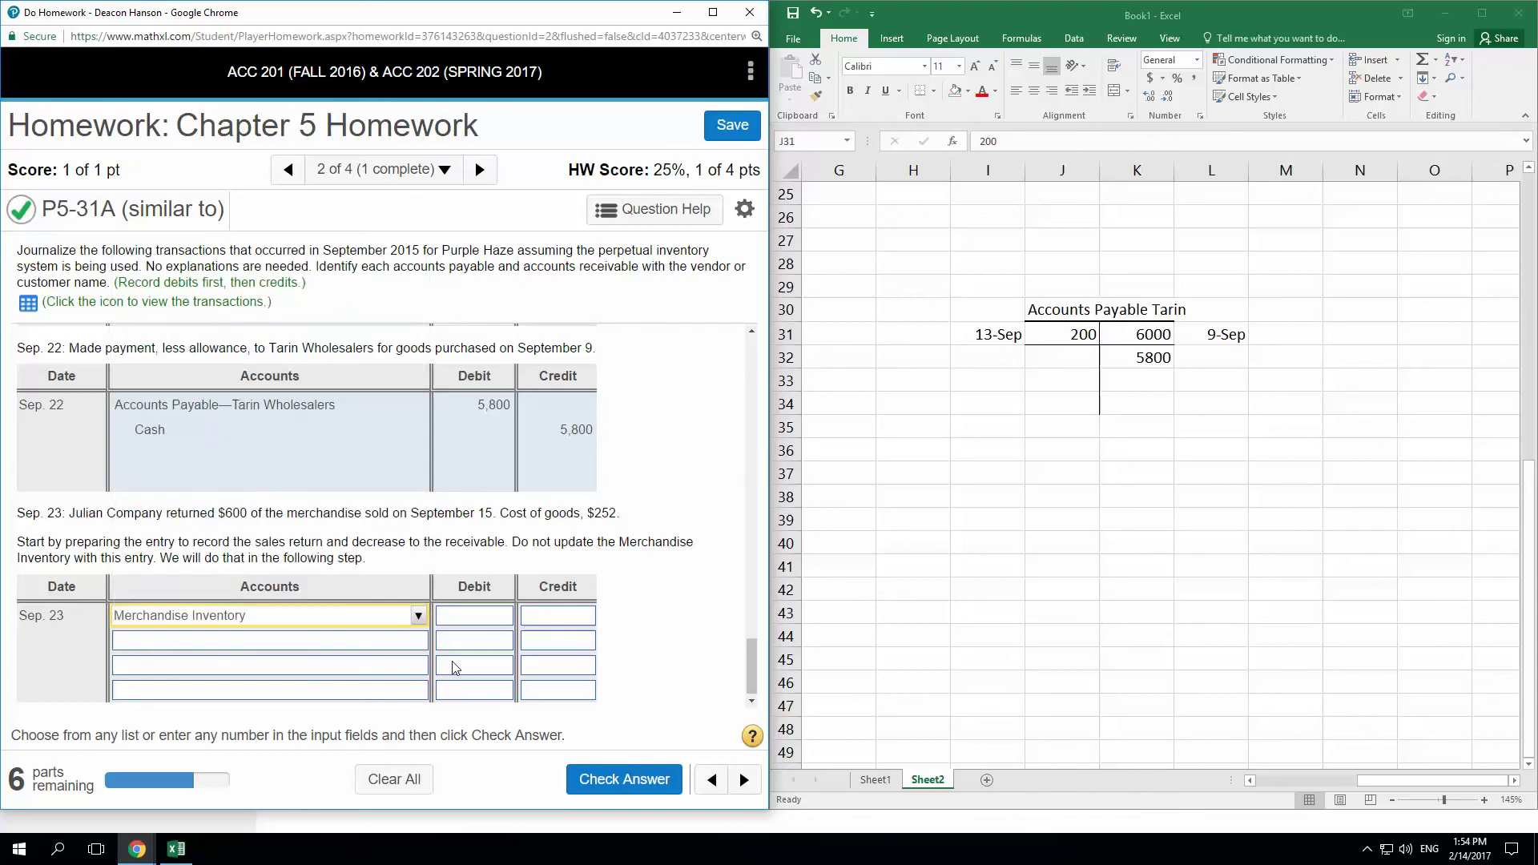
left_click(253, 619)
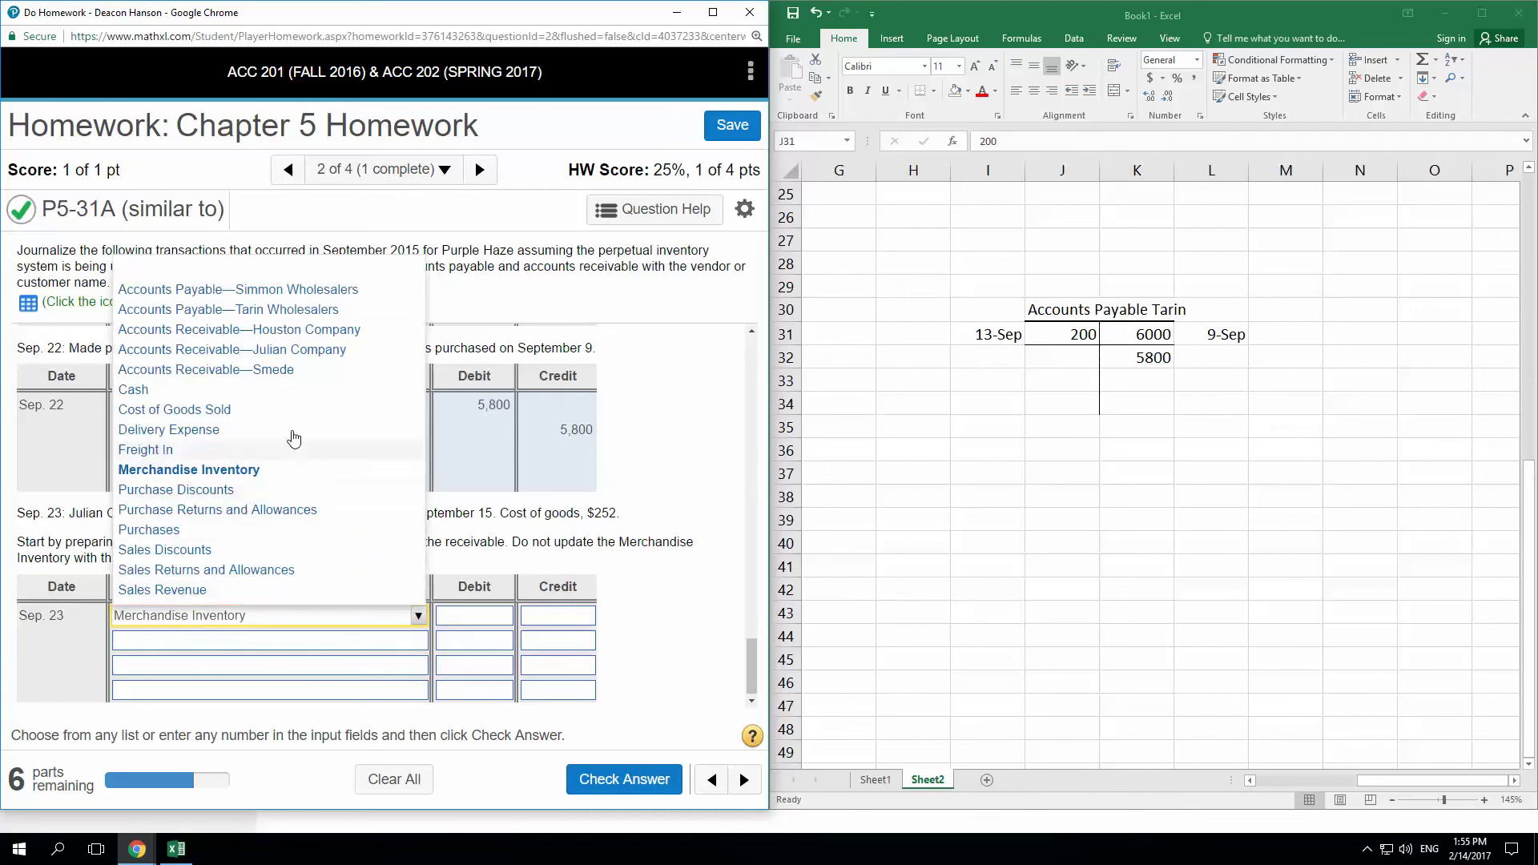
left_click(196, 570)
left_click(269, 641)
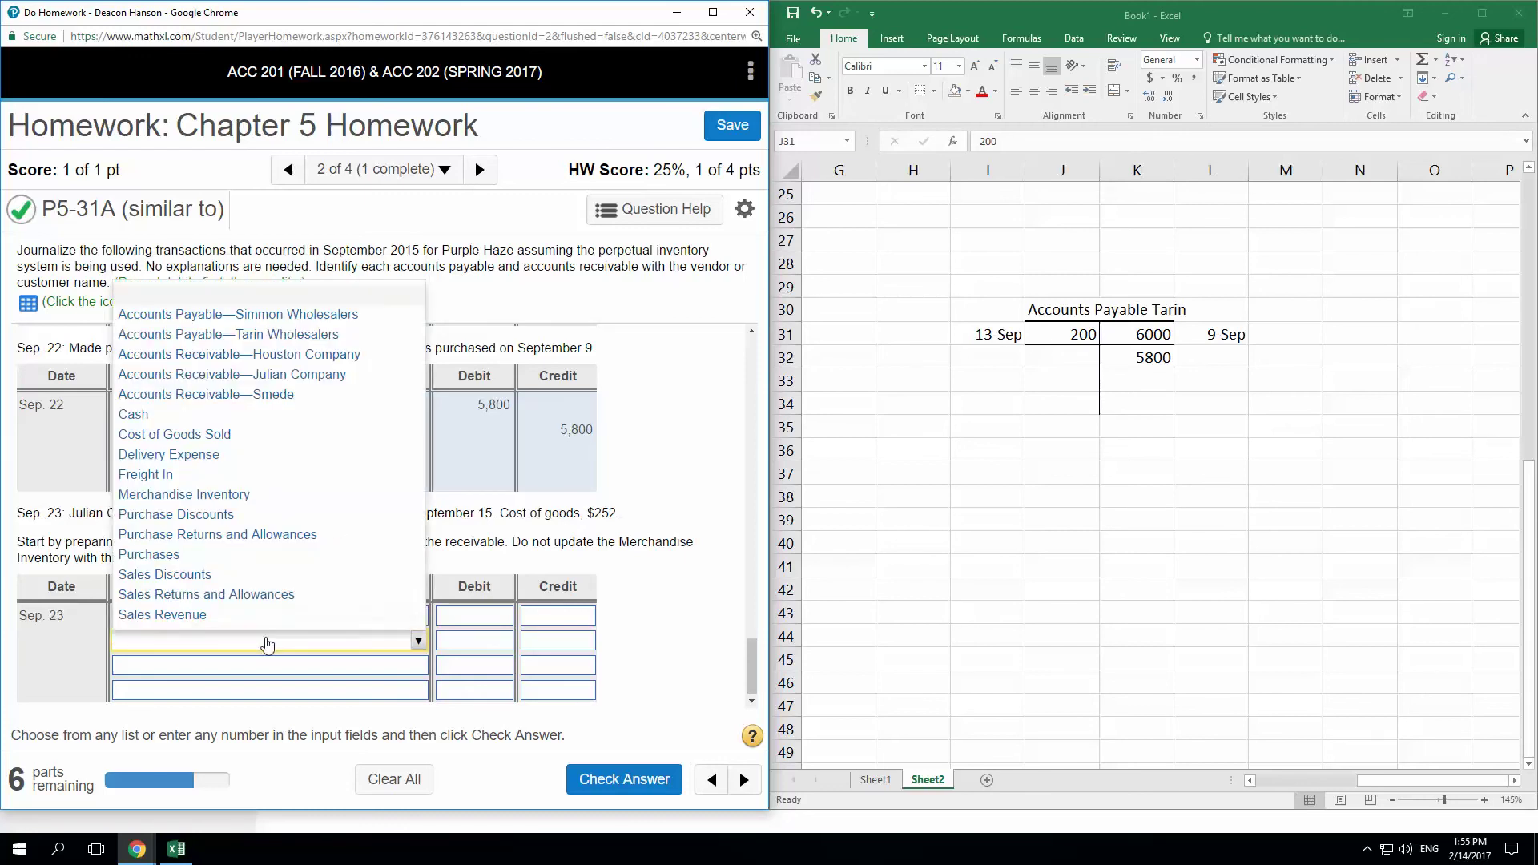
left_click(312, 374)
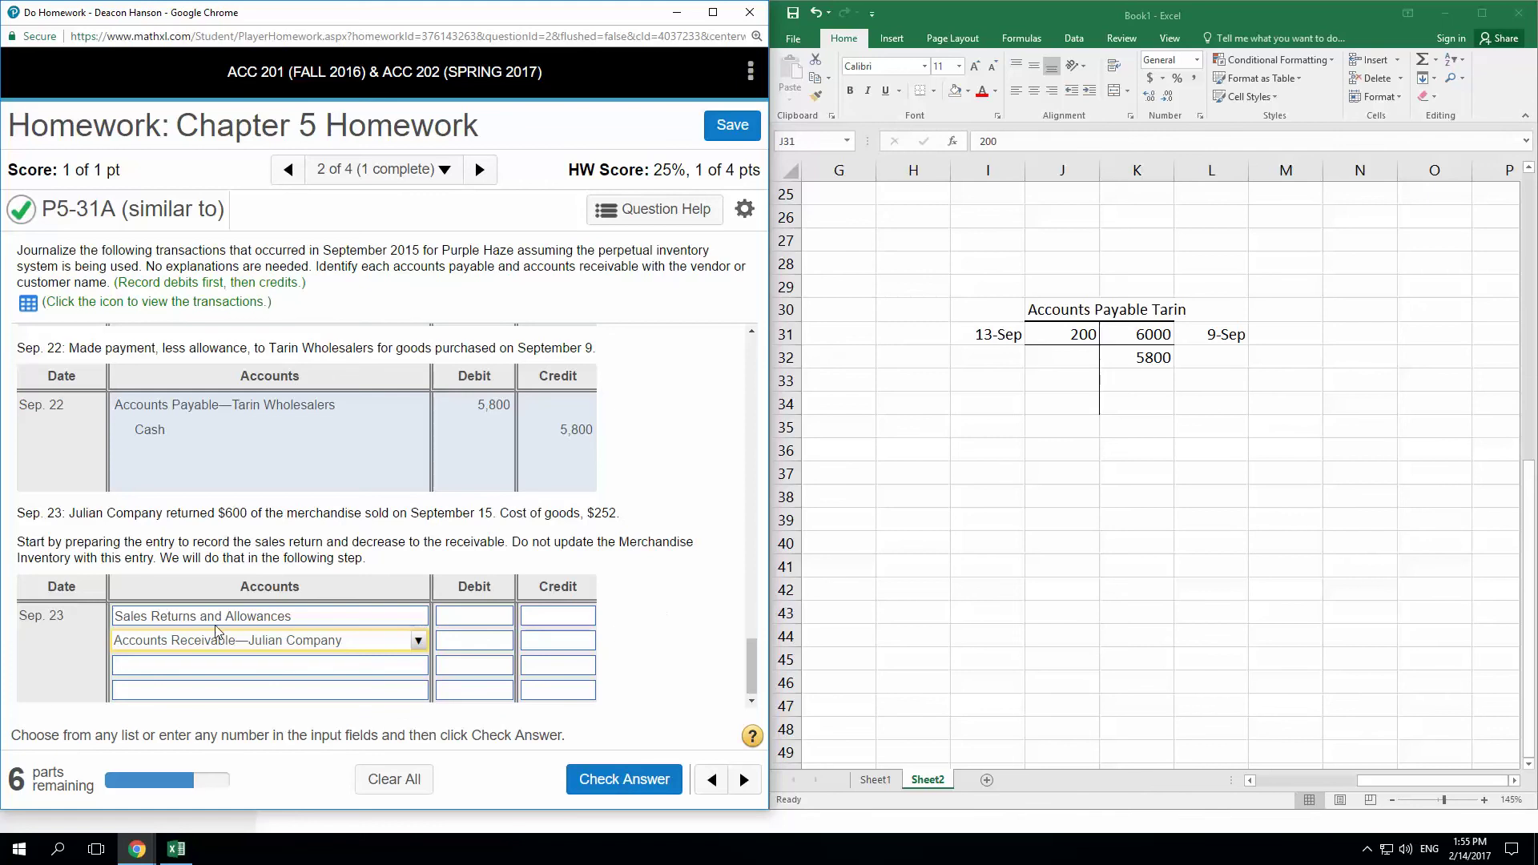
- Enter a 600 debit for Sales Returns and Allowances and a 600 credit for Julian Company's receivable, and submit the answer for checking
left_click(476, 622)
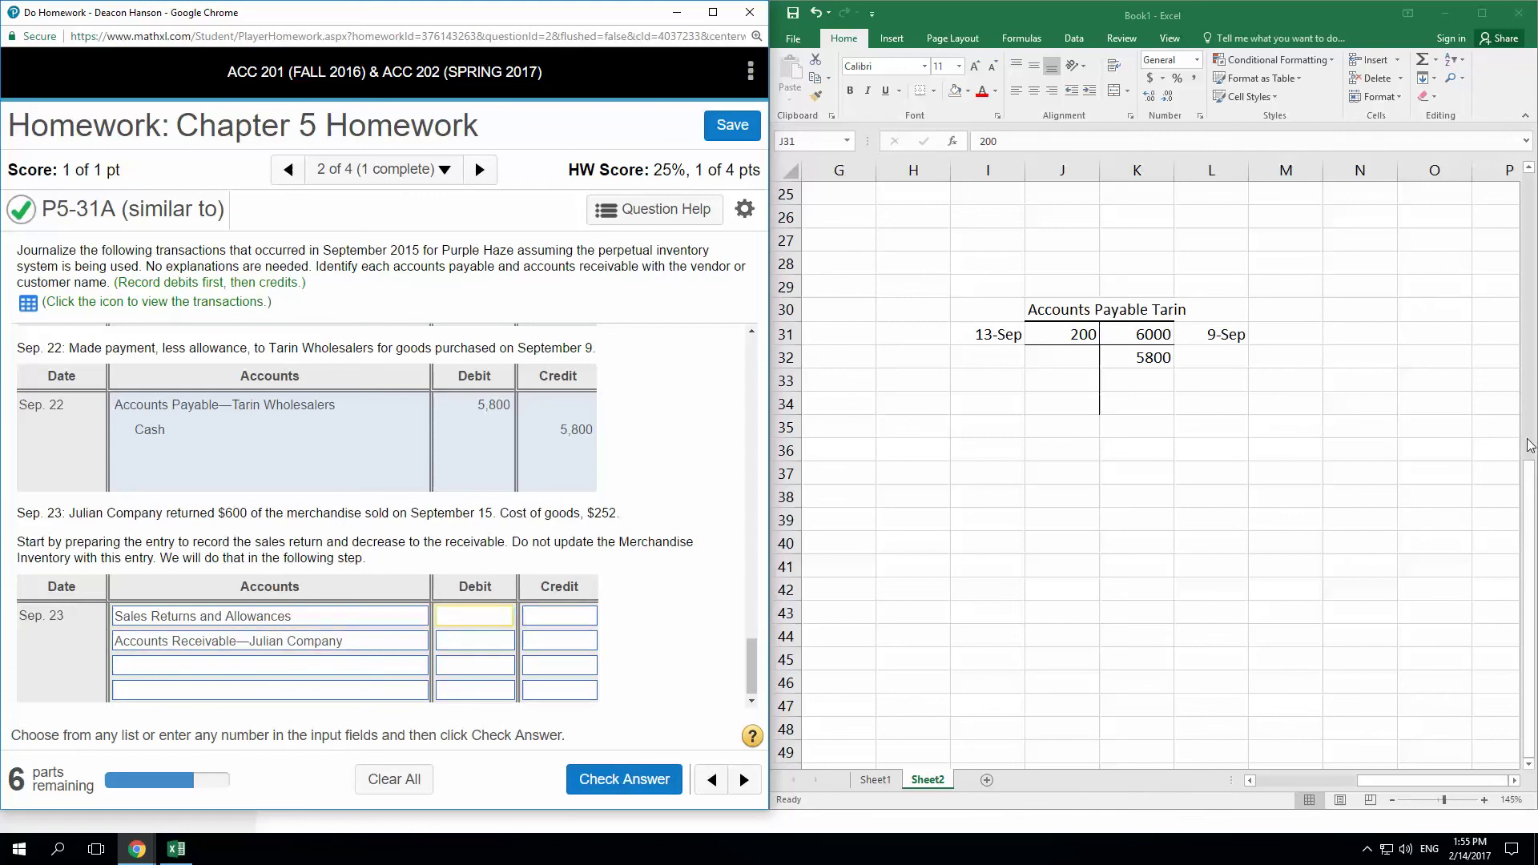
type("600")
left_click(573, 641)
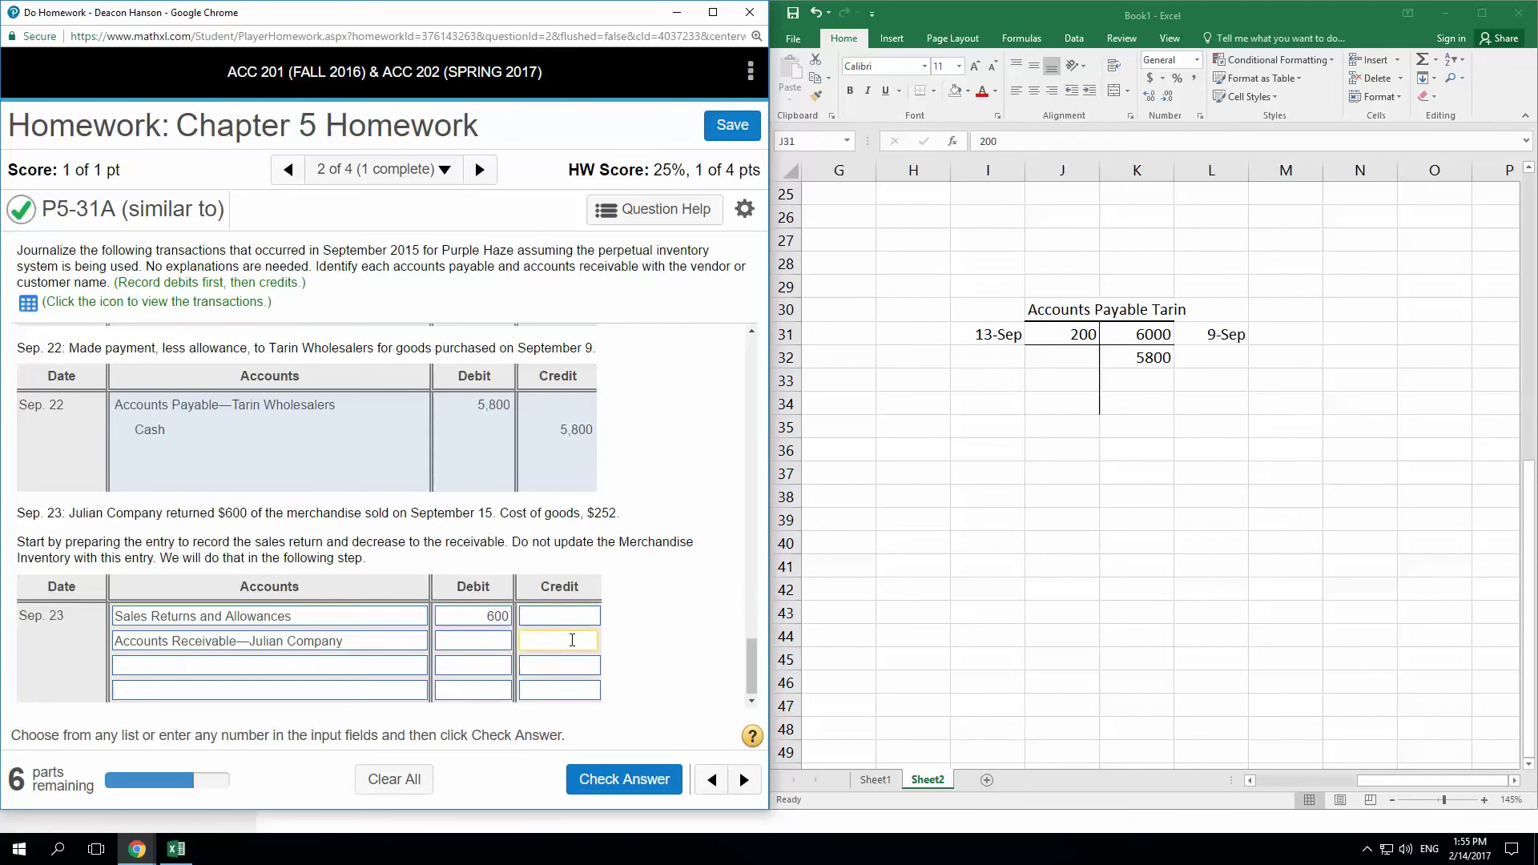
type("600")
left_click(641, 785)
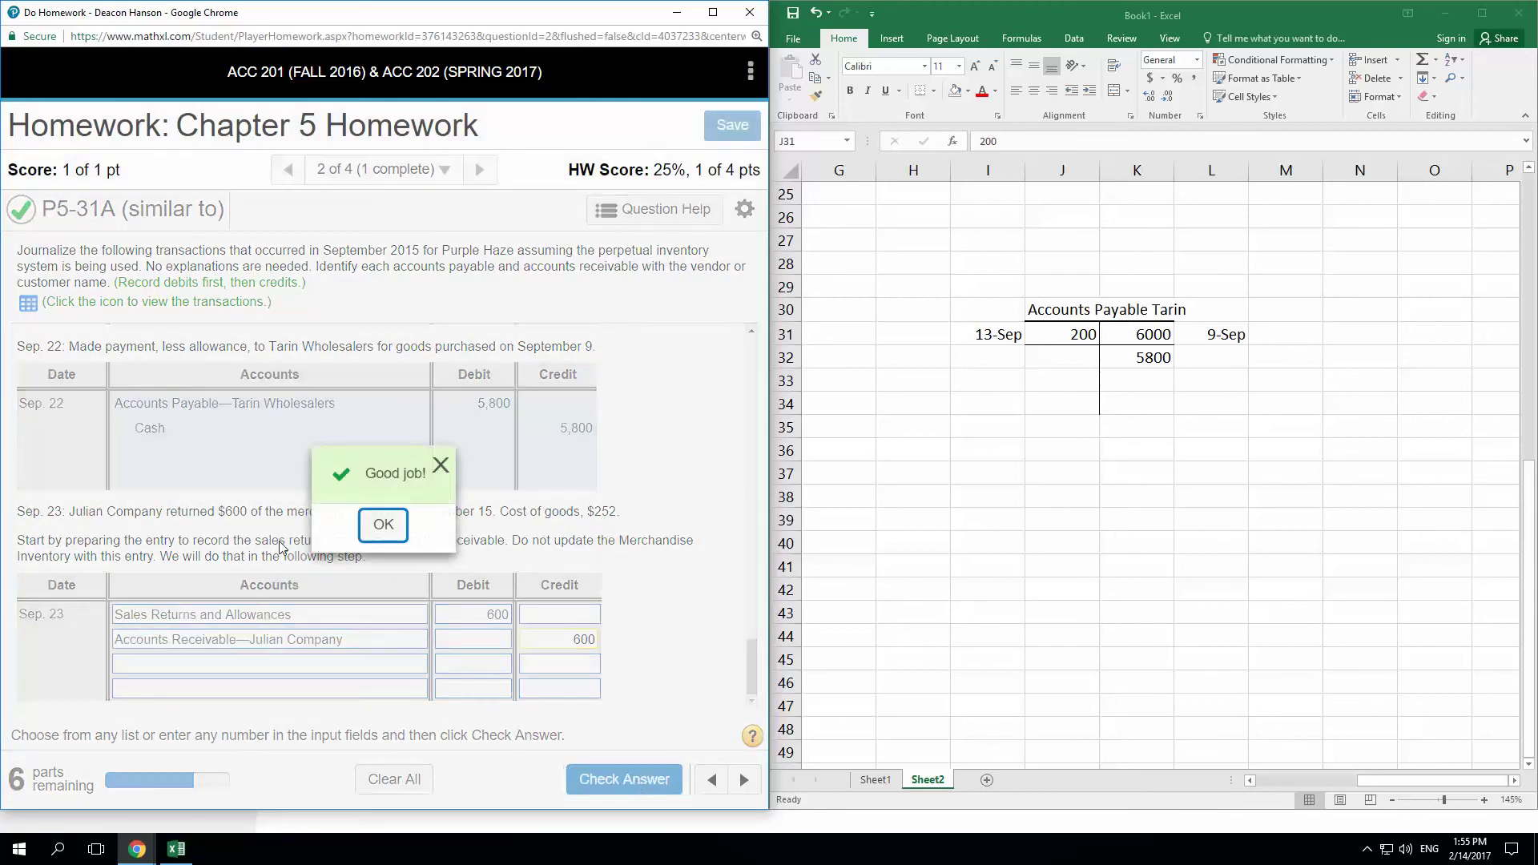
left_click(381, 526)
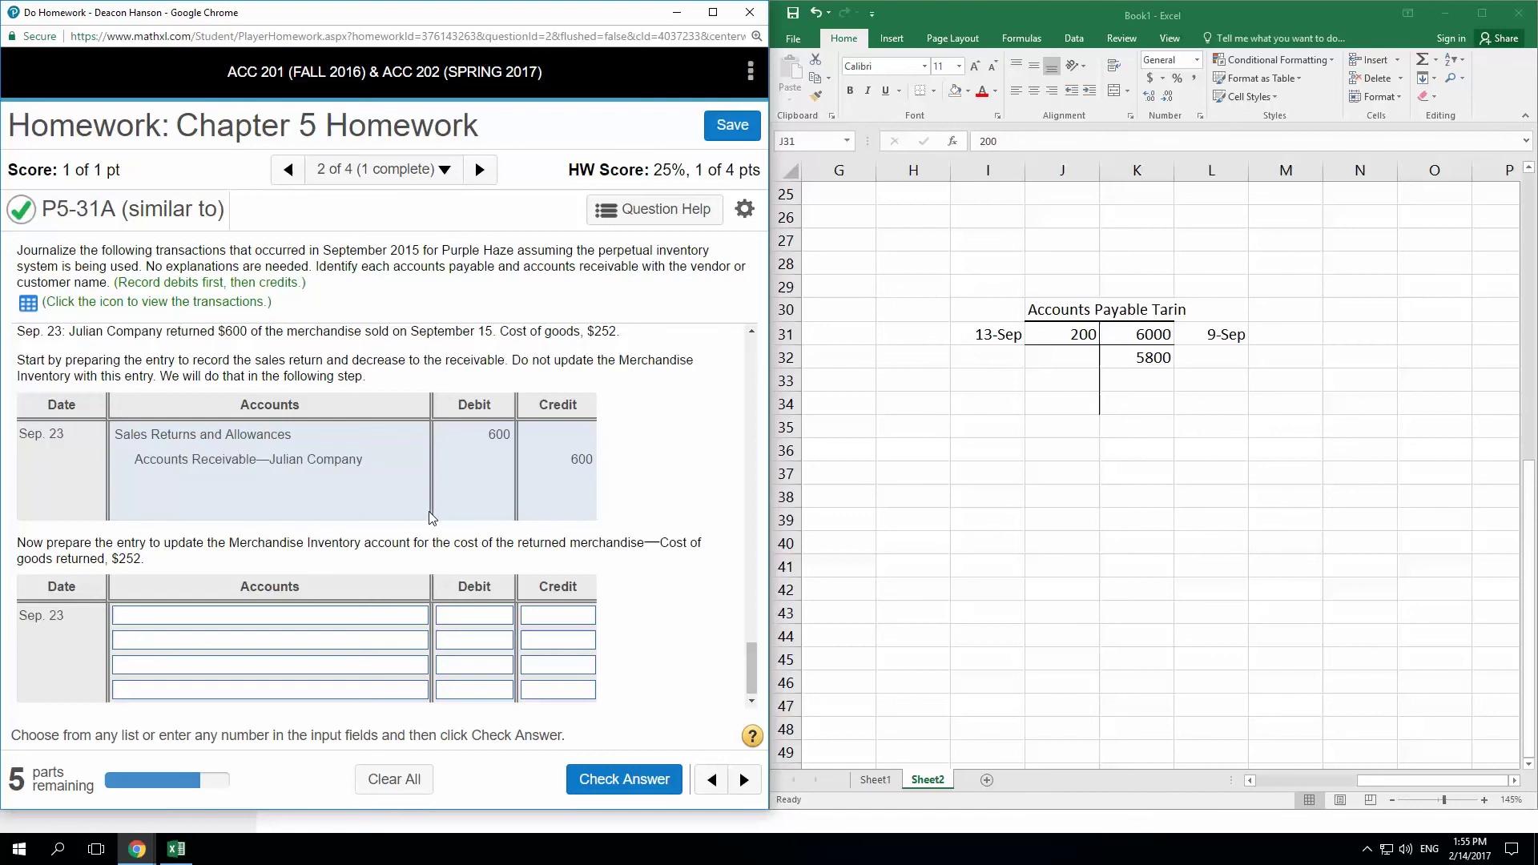
- Record a 252 debit to Merchandise Inventory in the Sep. 23 entry for the cost of the returned goods
left_click(419, 619)
left_click(210, 470)
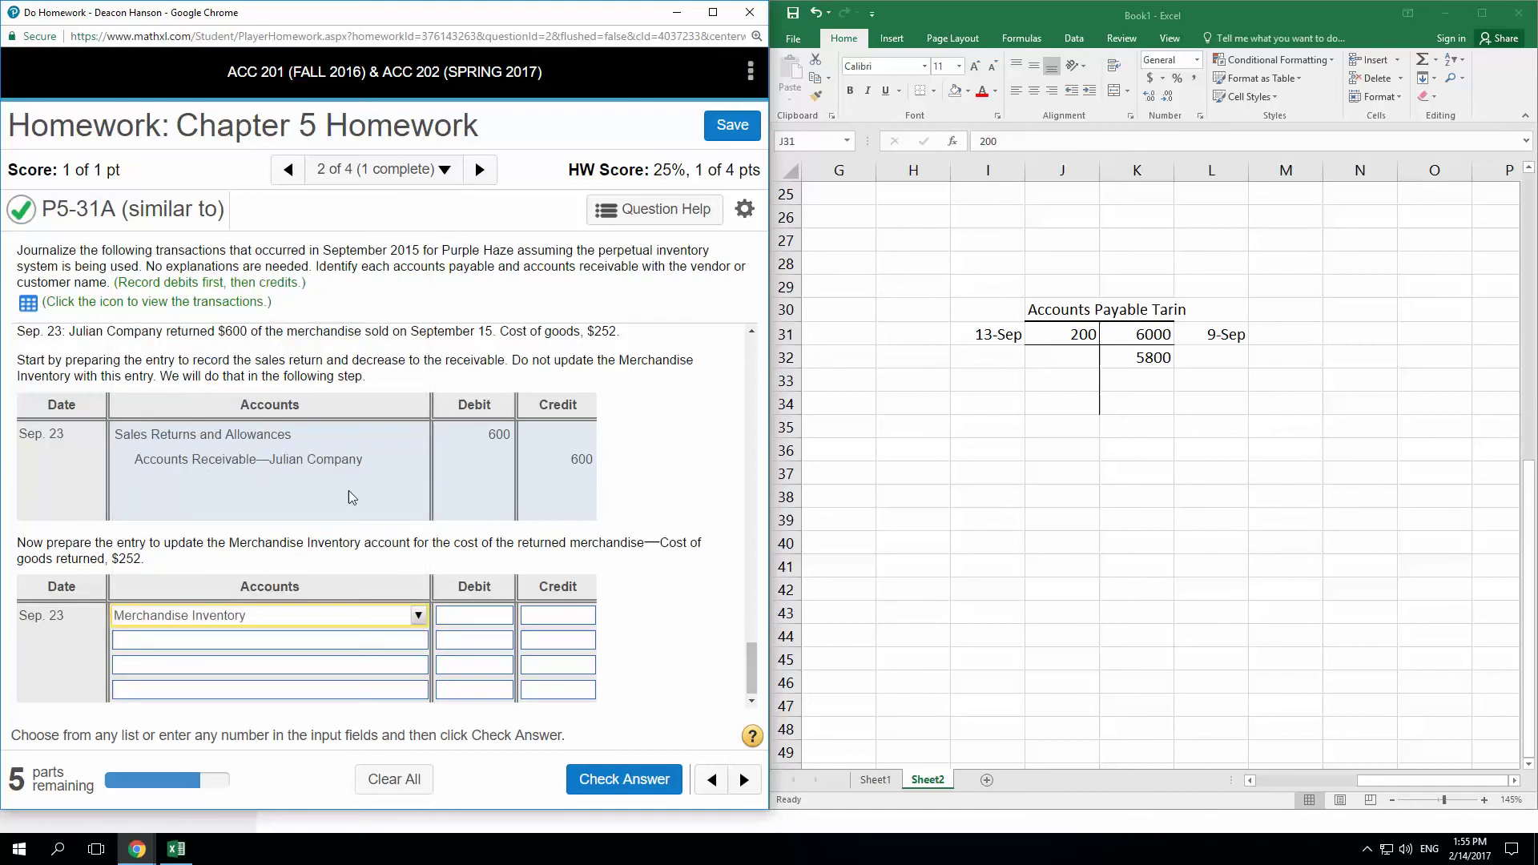
left_click(469, 613)
type("252")
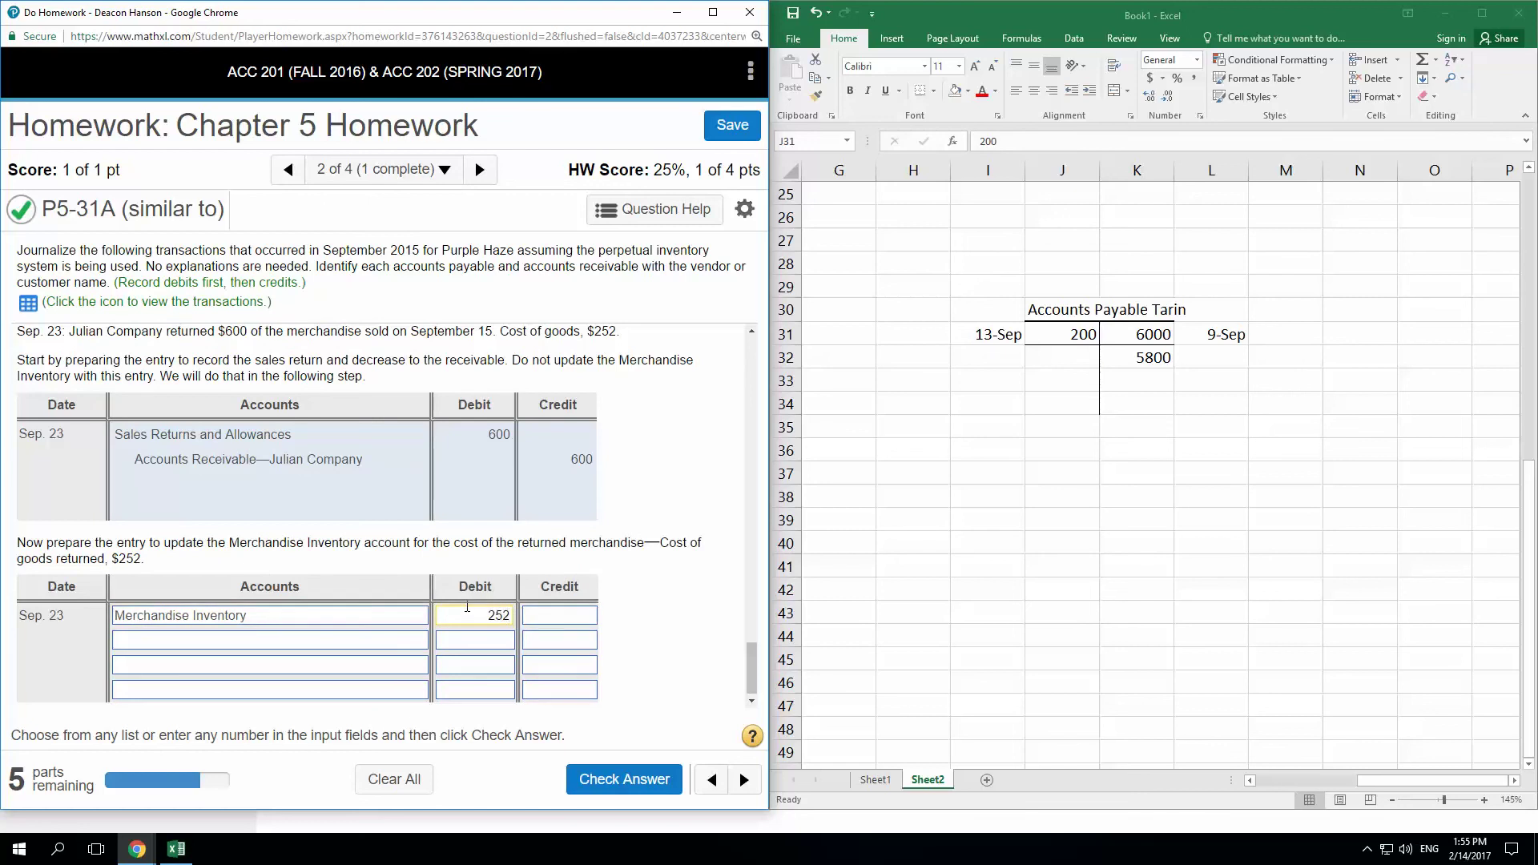
- Record the offsetting 252 credit to Cost of Goods Sold for Sep. 23 and submit the answer for checking
left_click(226, 643)
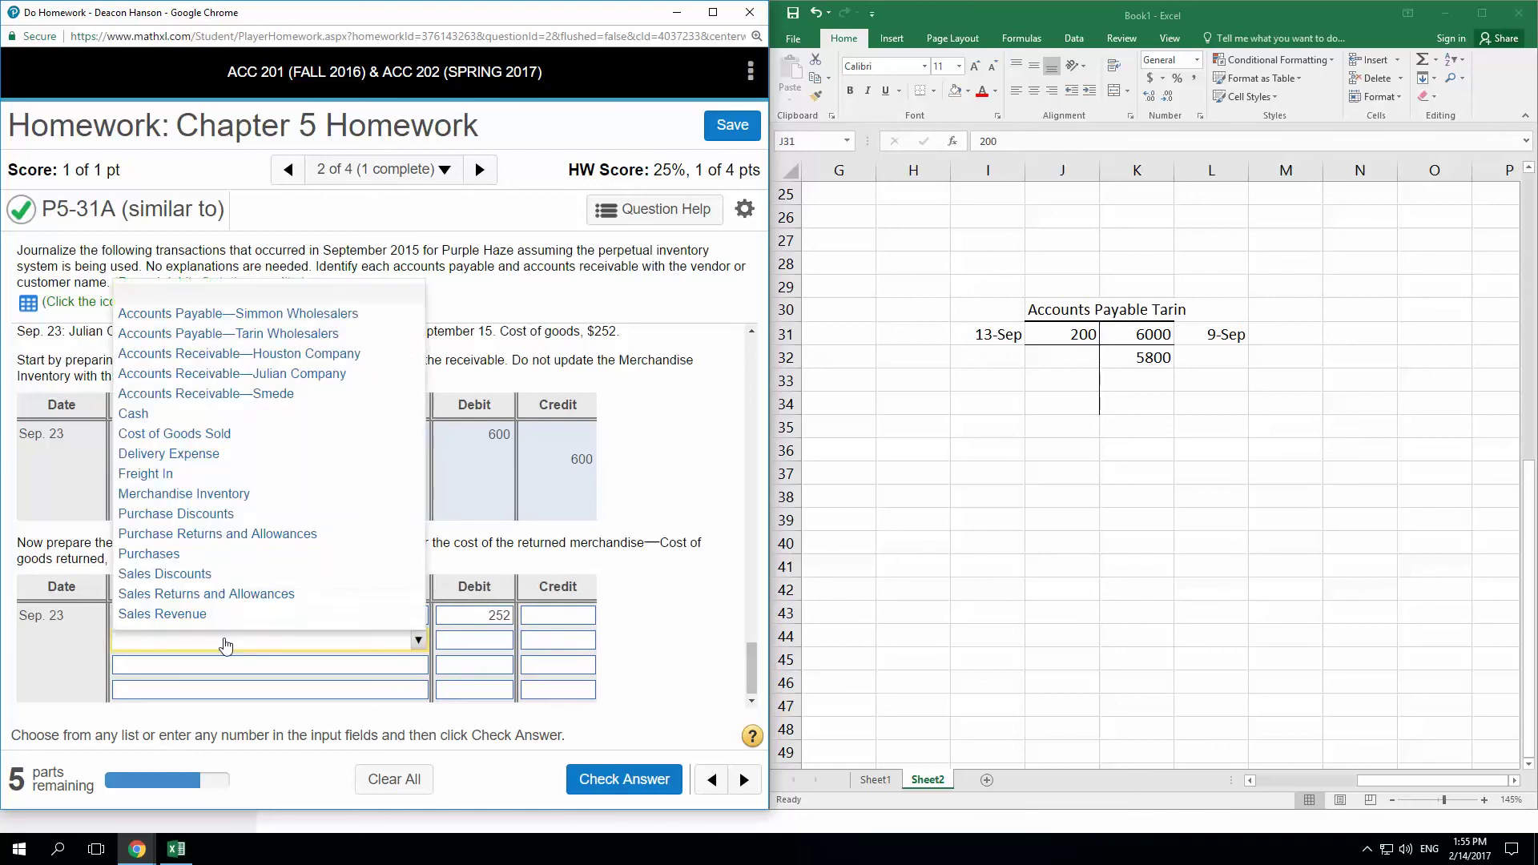
left_click(220, 435)
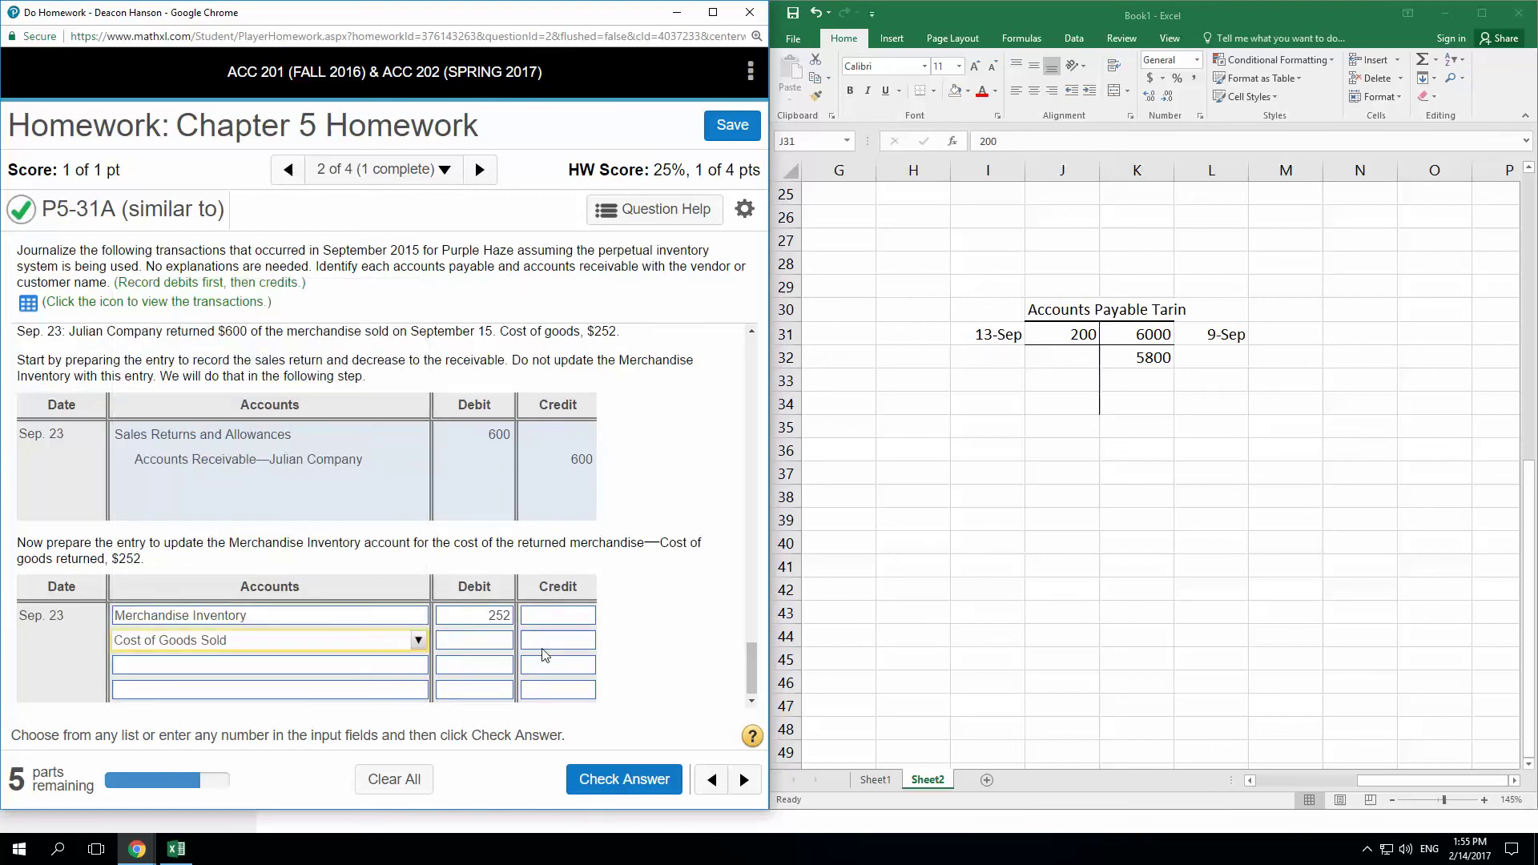
left_click(559, 641)
type("2")
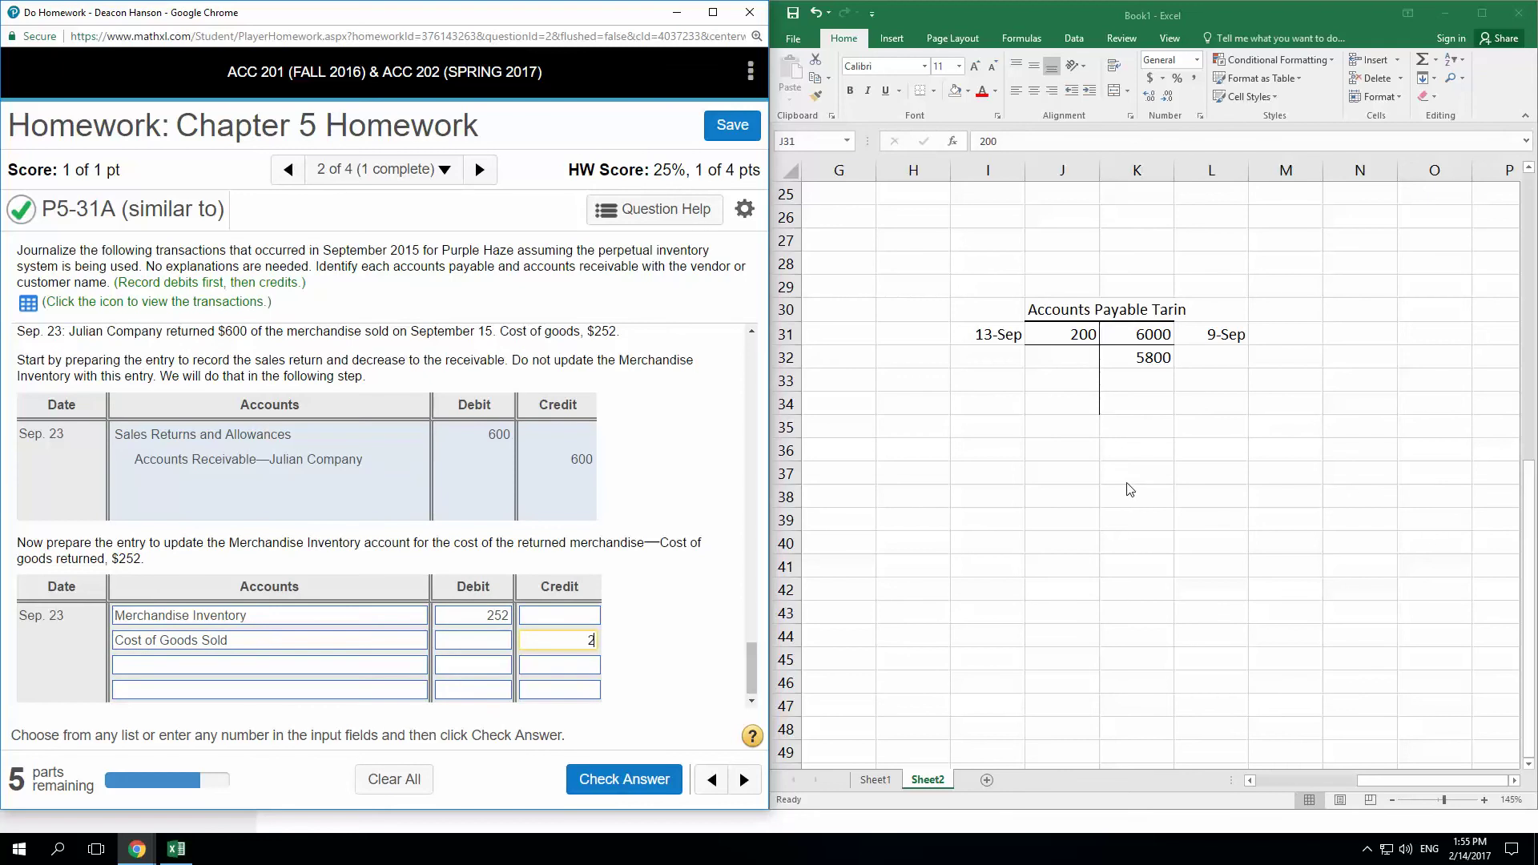
type("52")
left_click(603, 782)
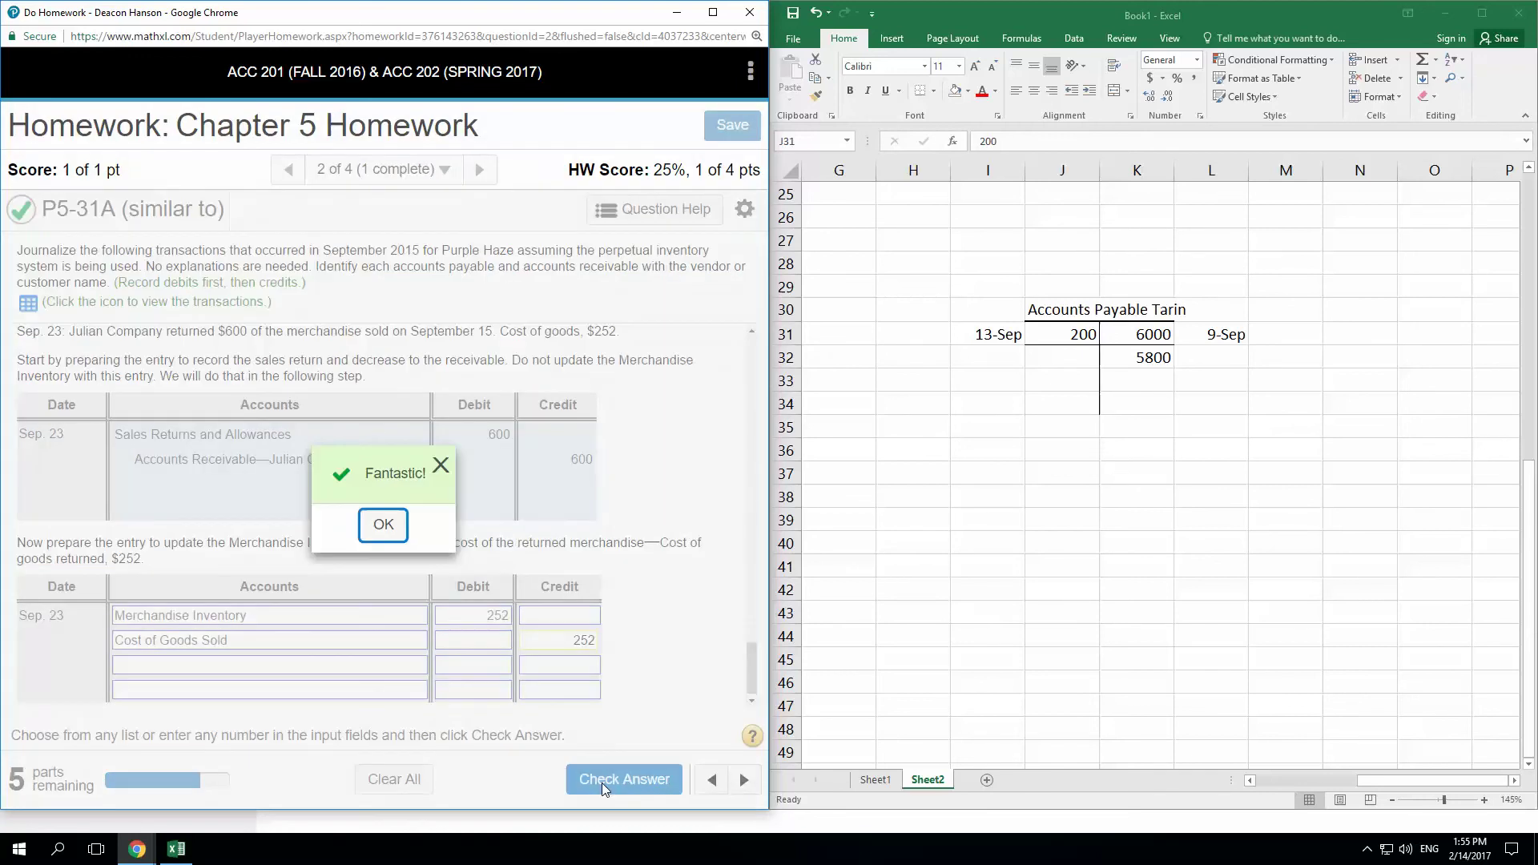
left_click(383, 521)
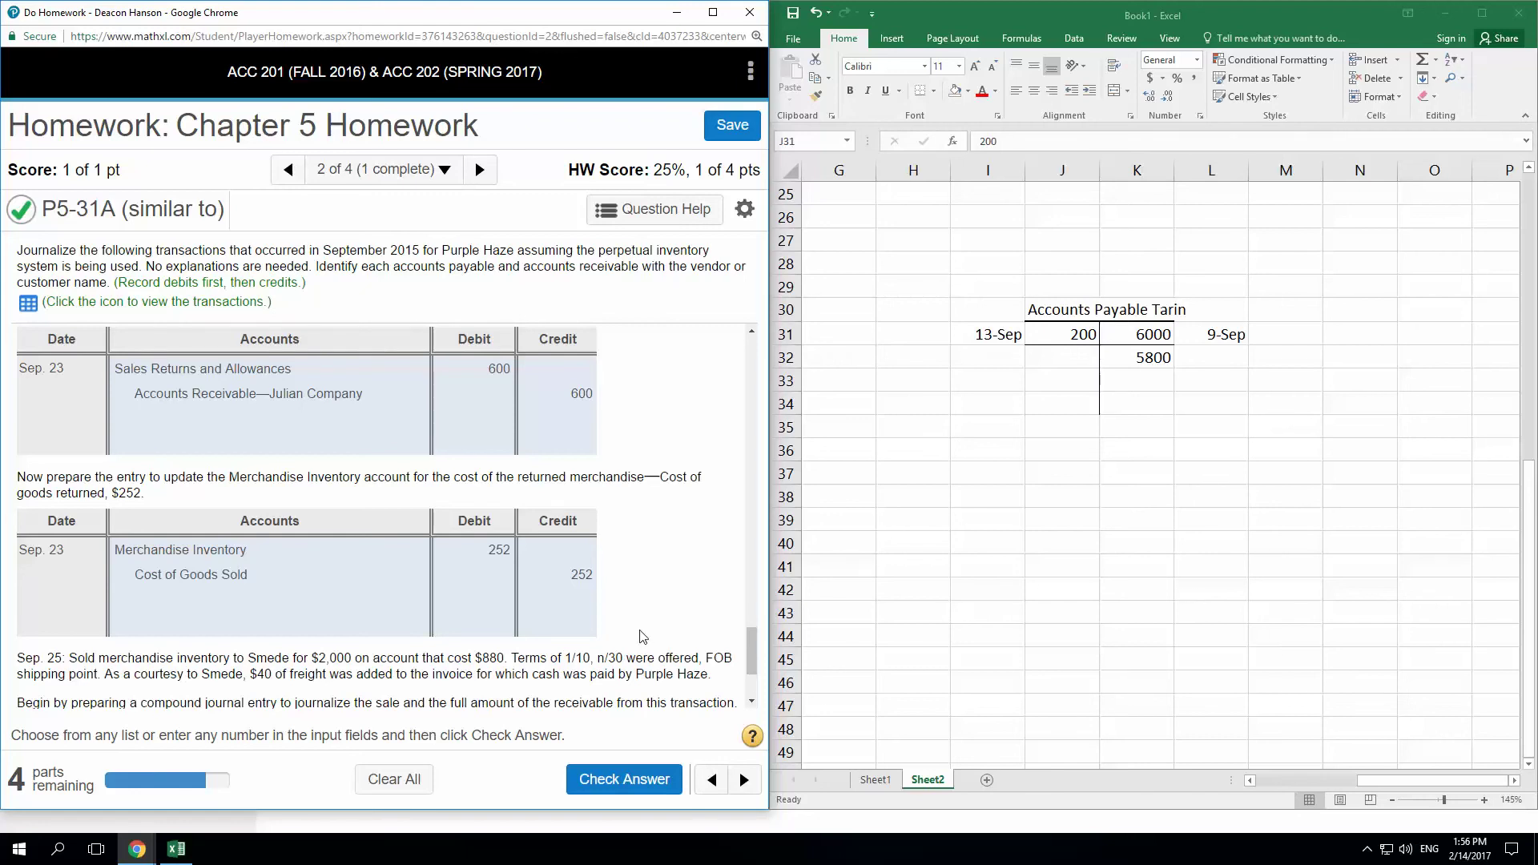
- Set the first two accounts of the Sep. 25 compound entry to Accounts Receivable—Smede and Sales Revenue
scroll(643, 637, "down", 2)
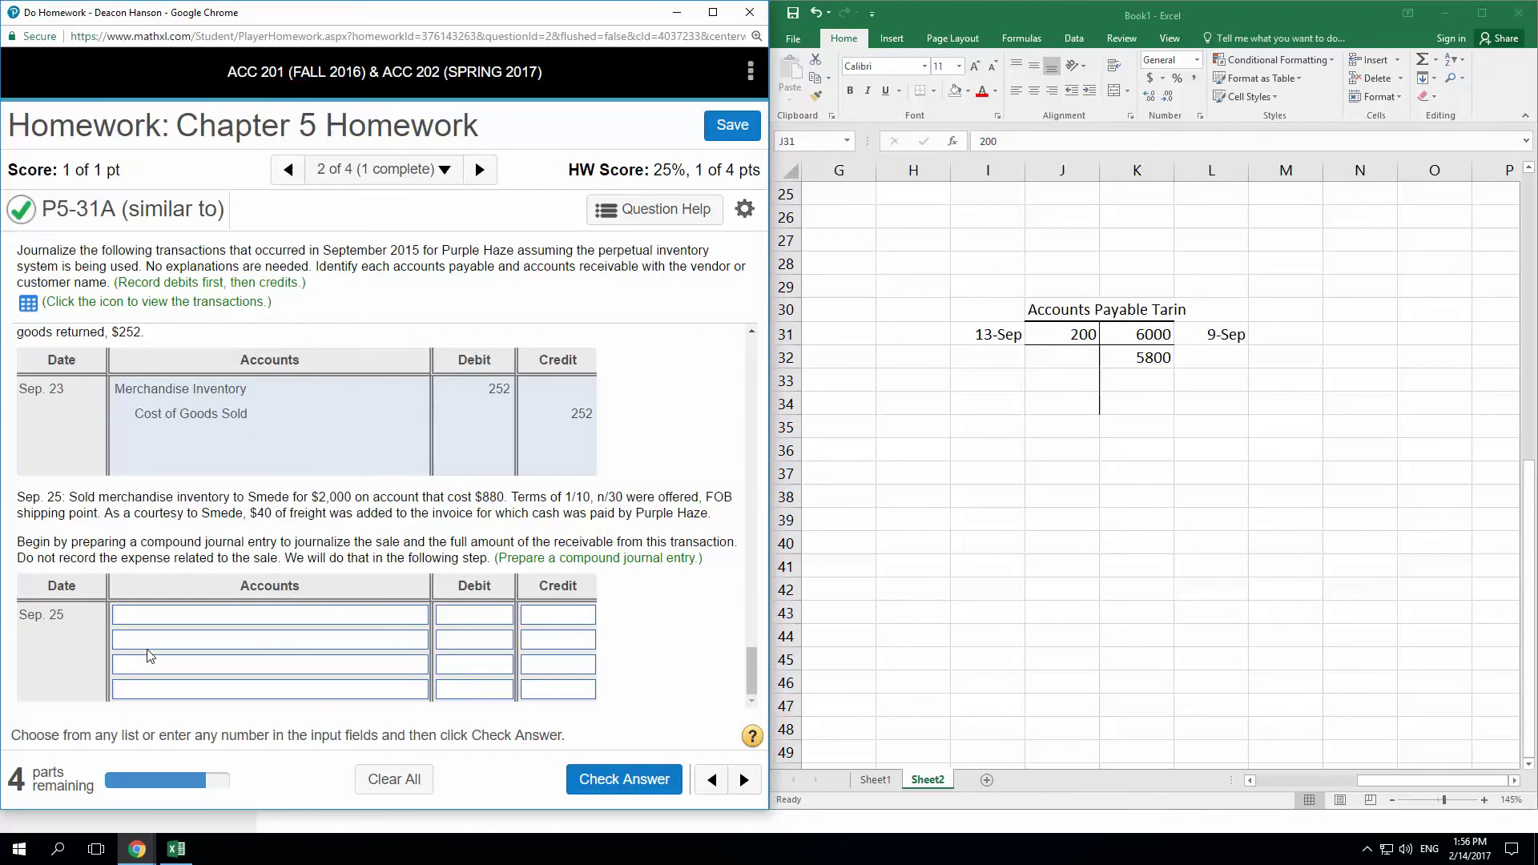
left_click(169, 617)
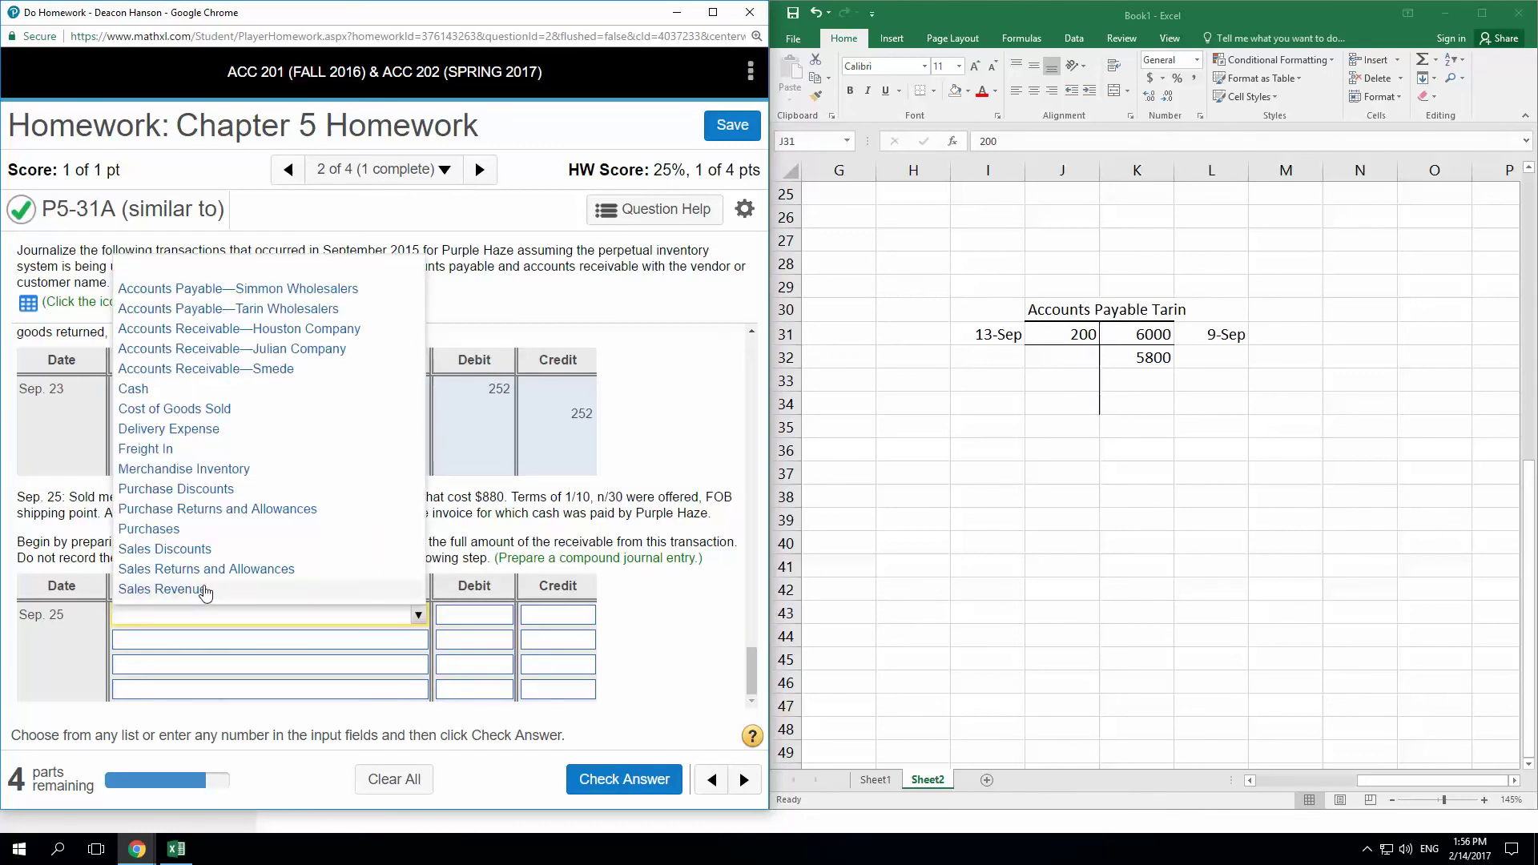
left_click(228, 368)
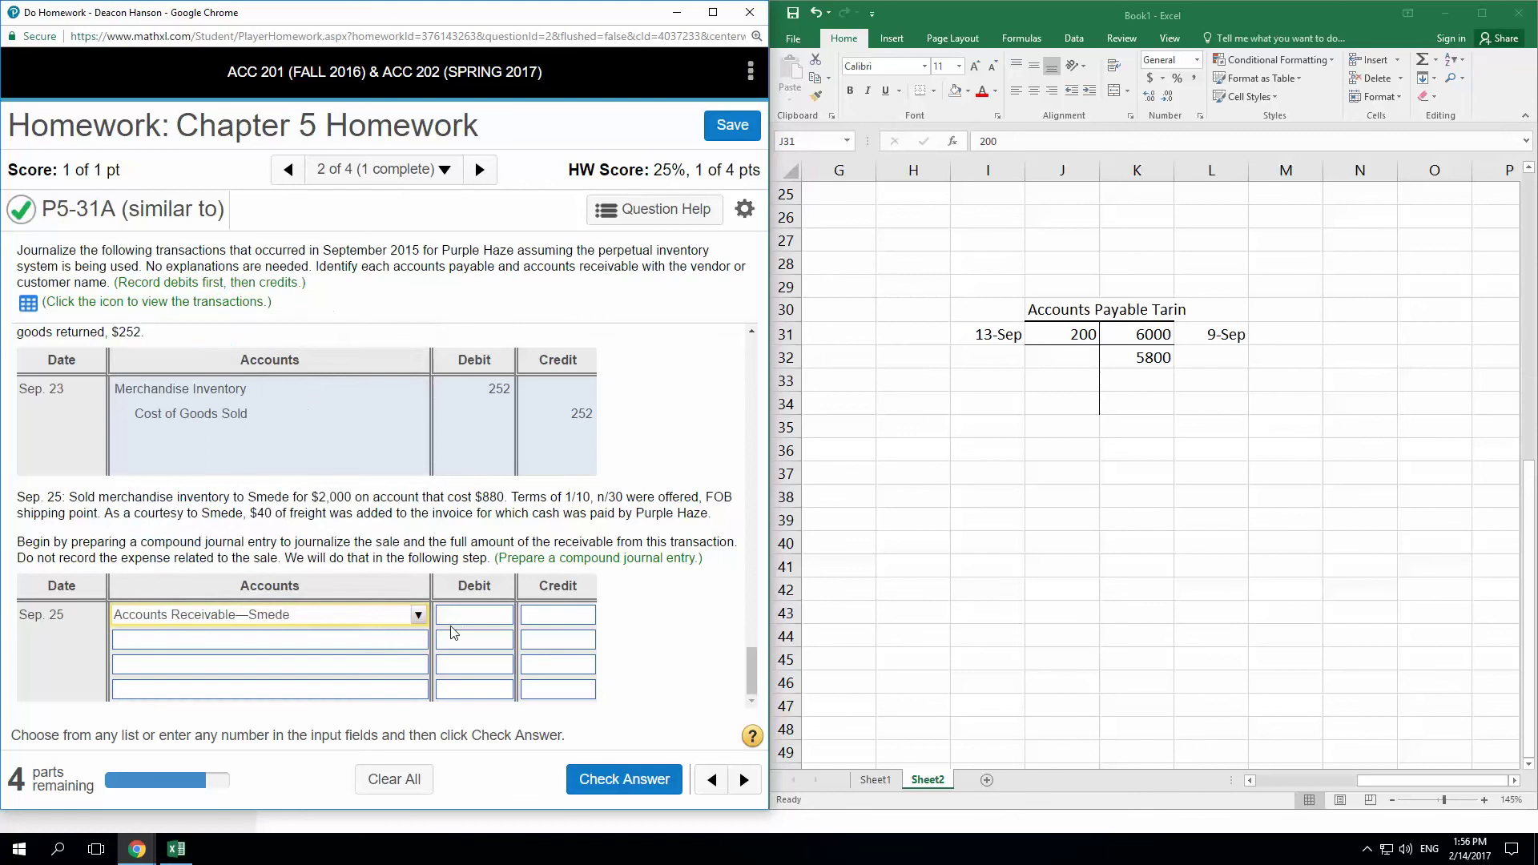
left_click(330, 646)
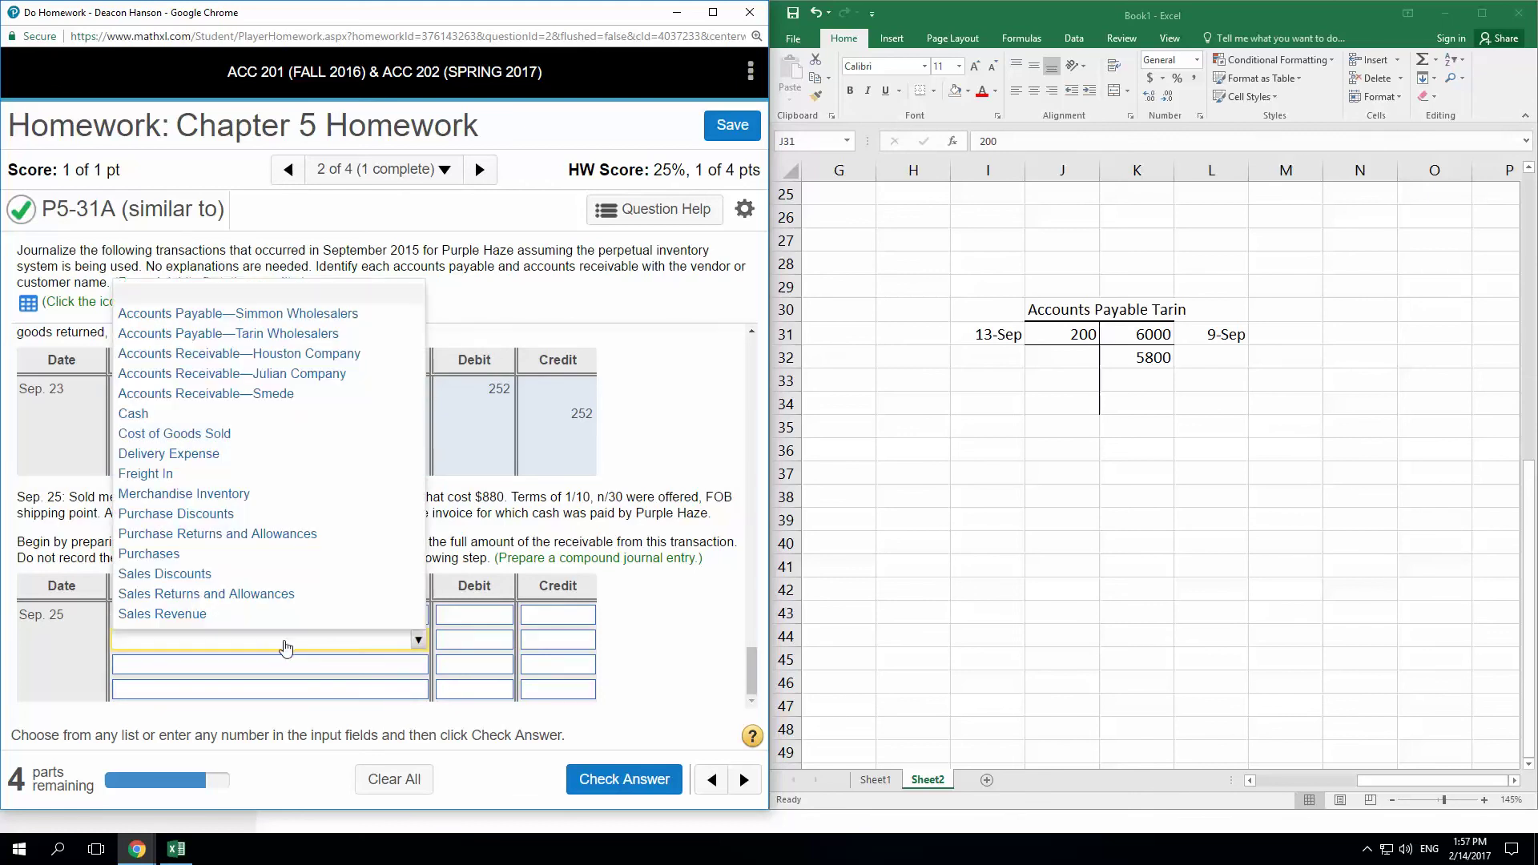
left_click(166, 615)
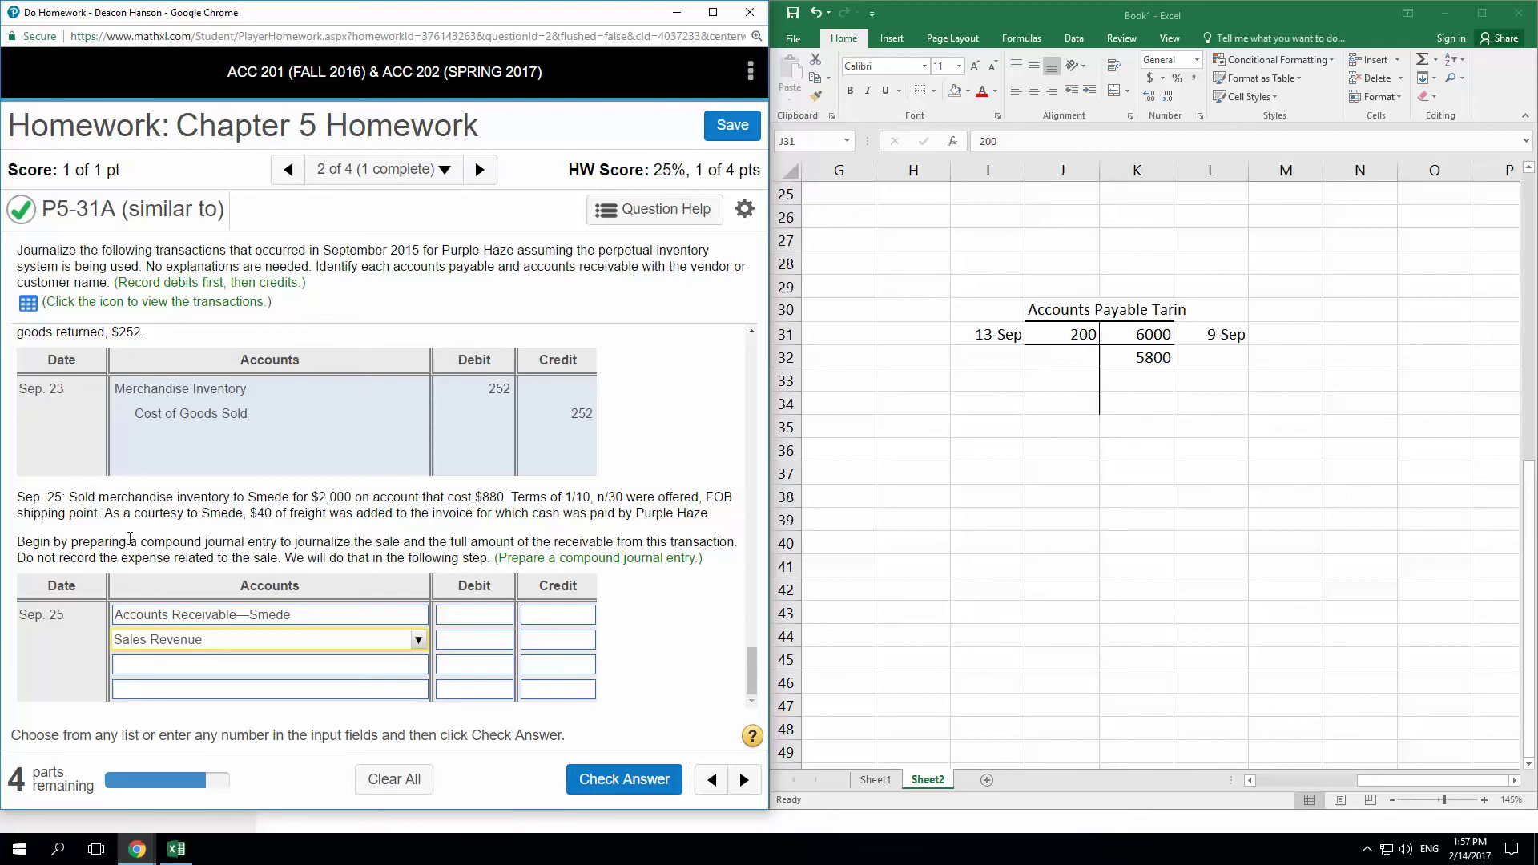
left_click(484, 618)
left_click(352, 666)
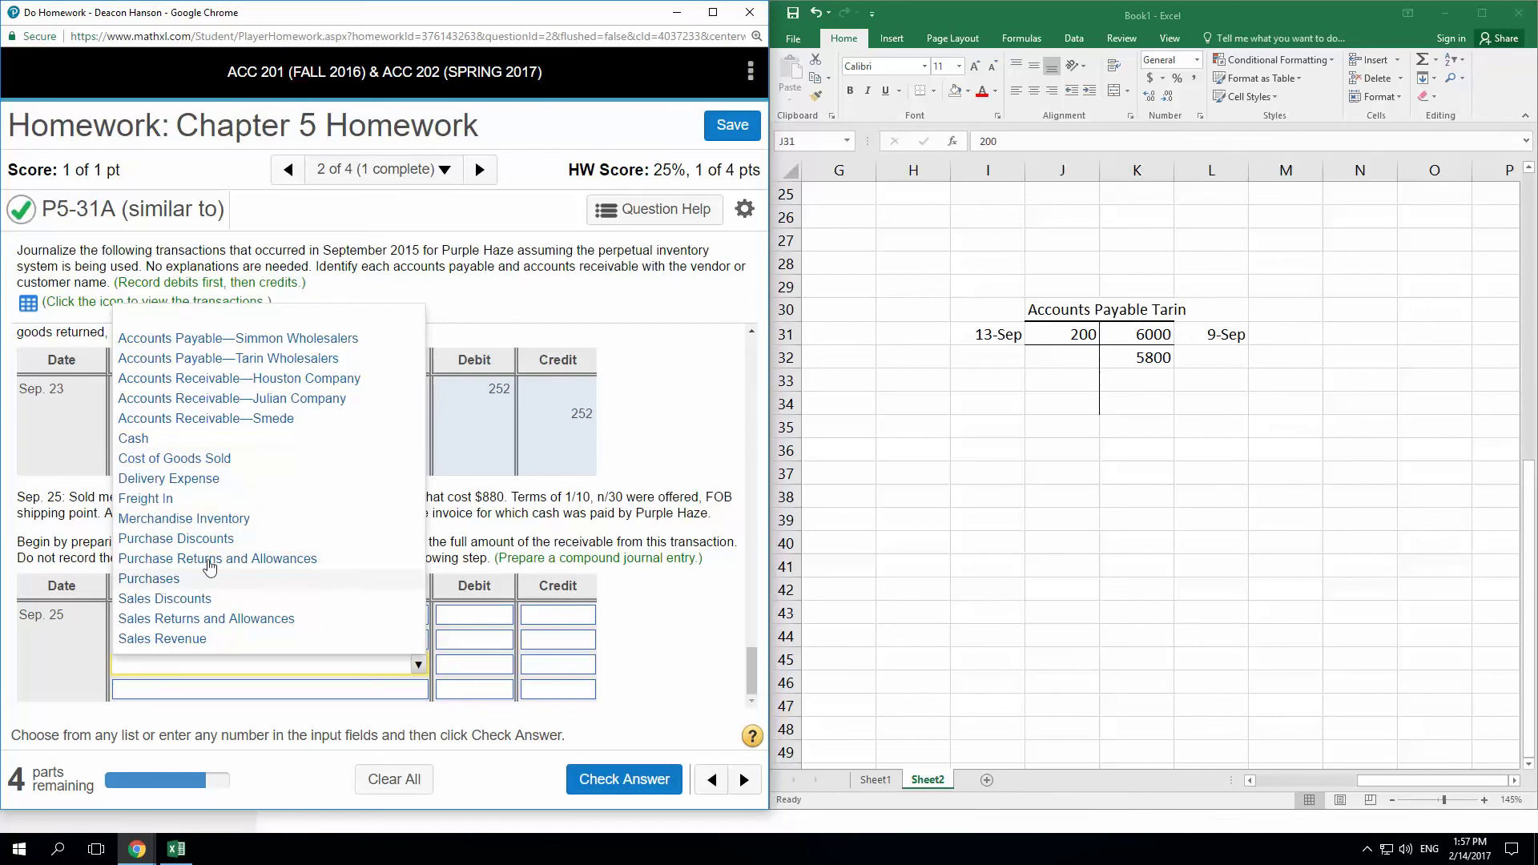
left_click(169, 478)
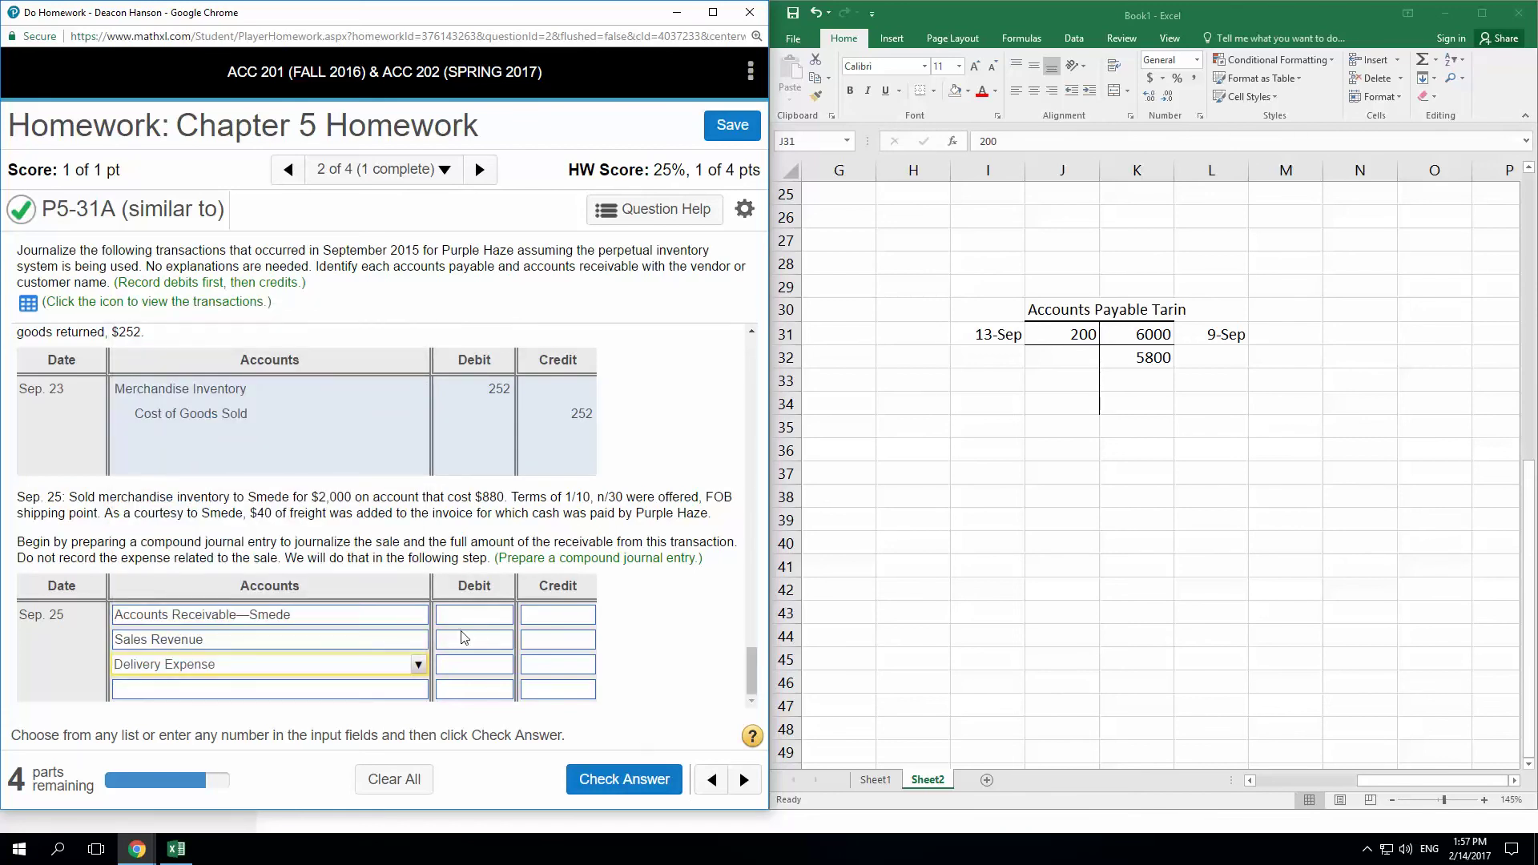
left_click(419, 665)
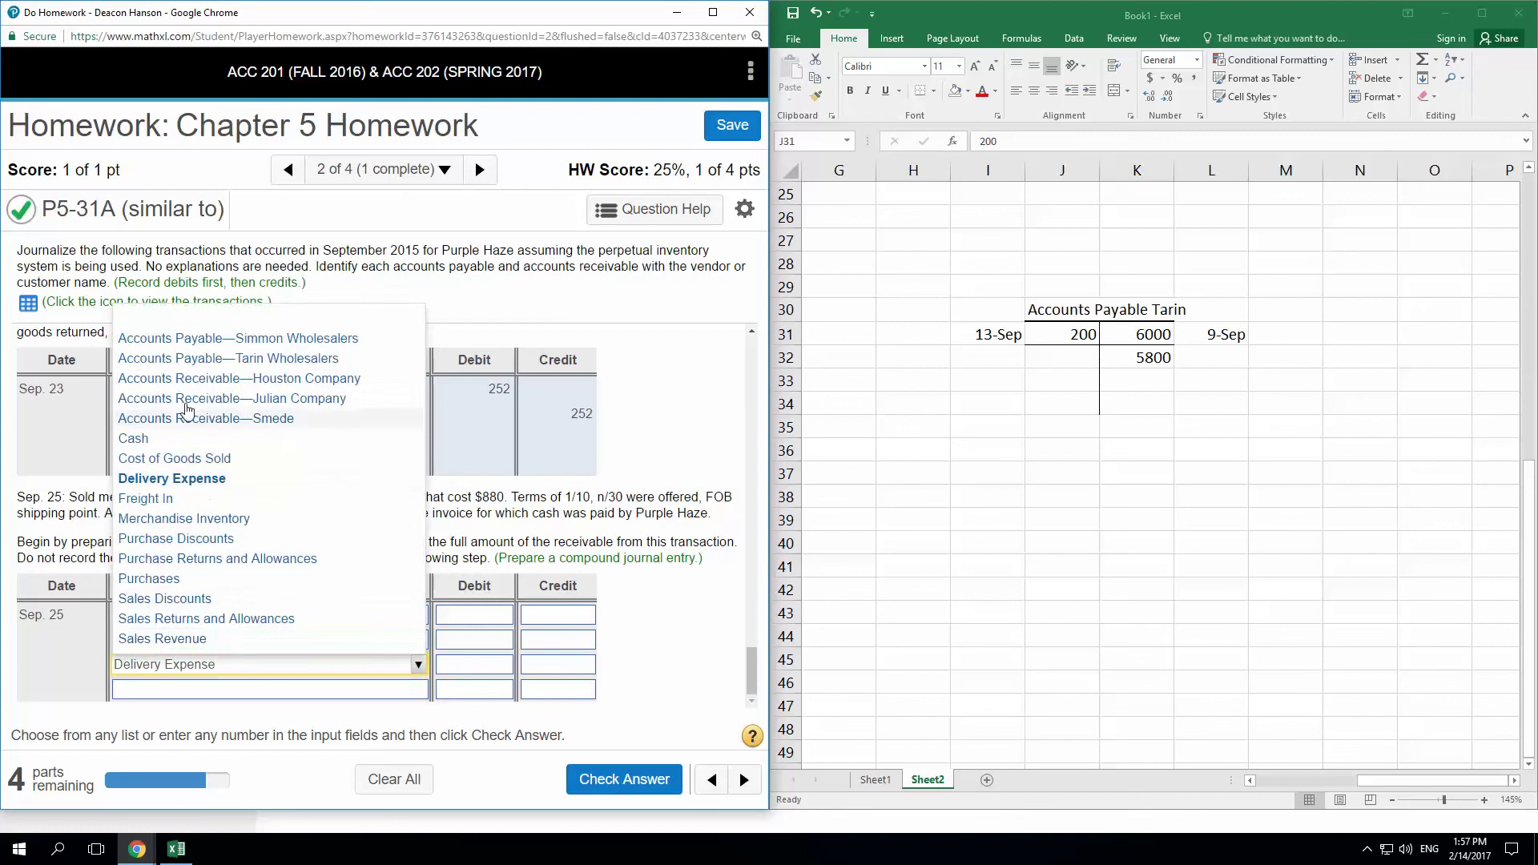
left_click(183, 321)
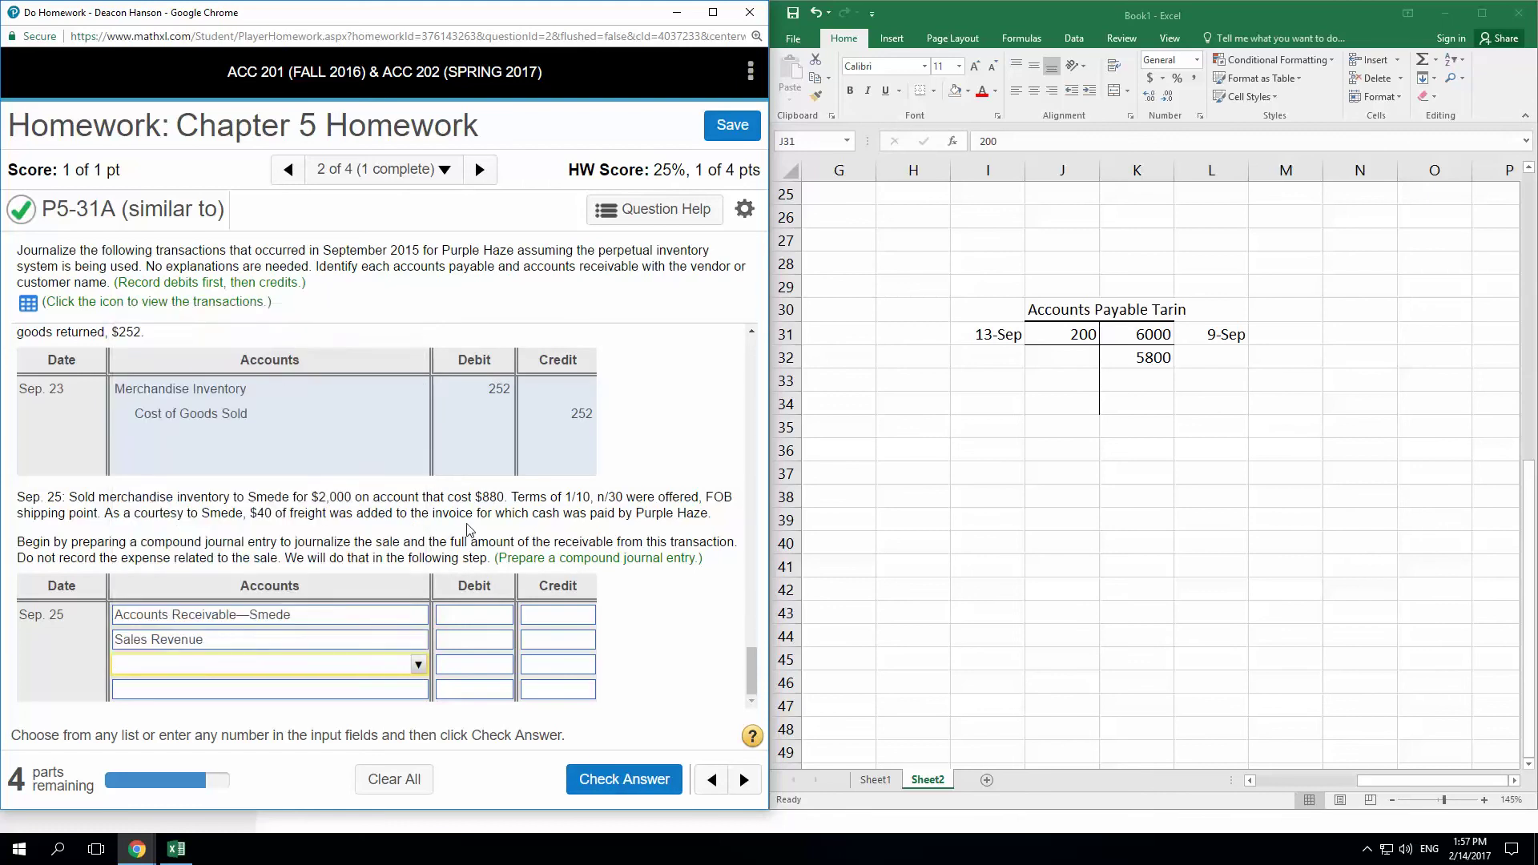
- Enter a 2040 debit for Accounts Receivable—Smede and a 2000 credit for Sales Revenue in the Sep. 25 entry
left_click(509, 615)
type("2000")
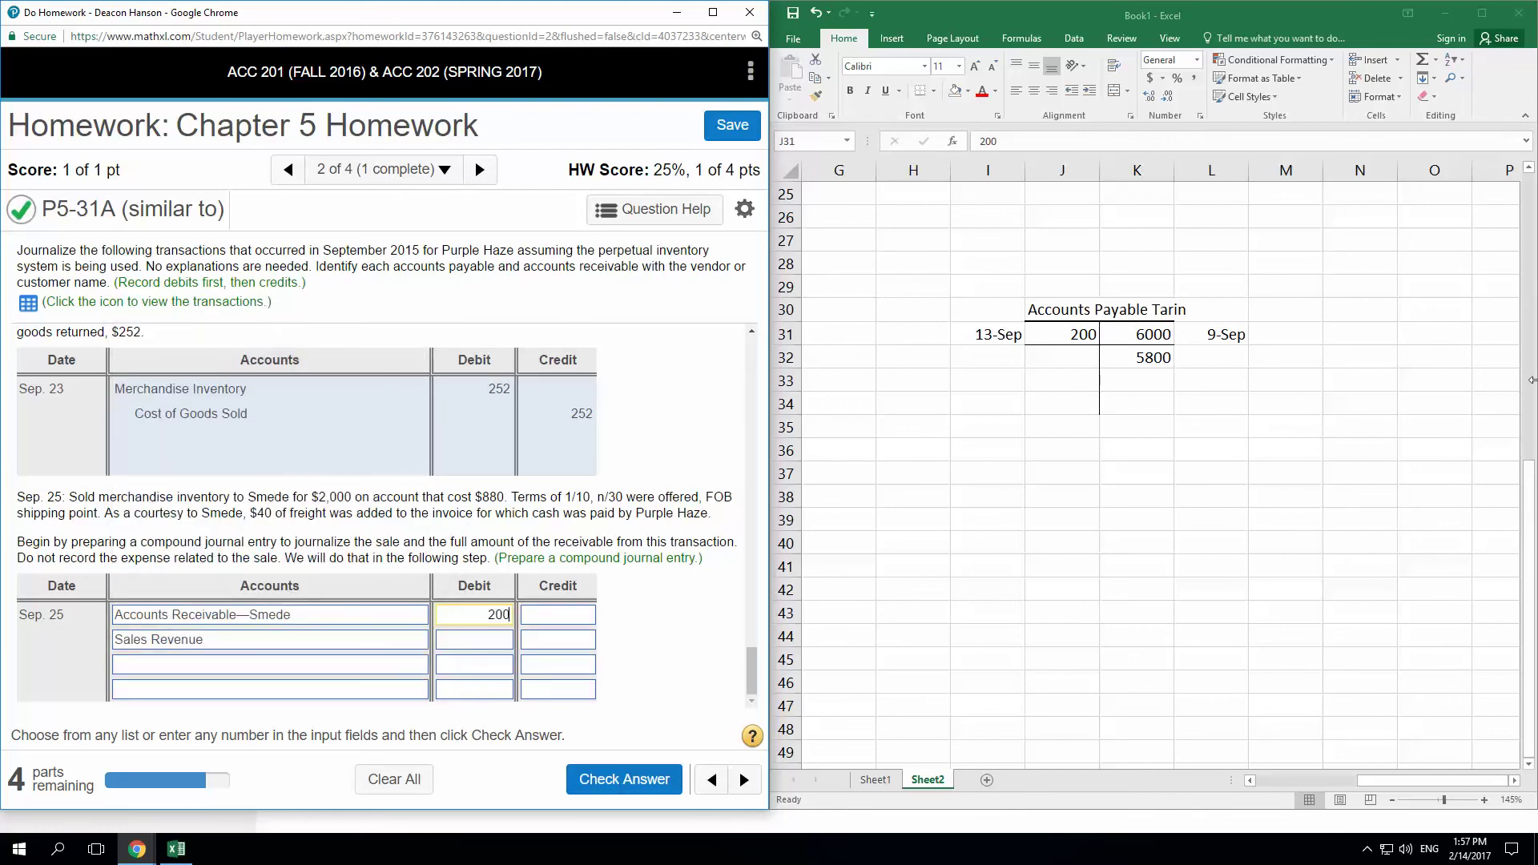
left_click(559, 645)
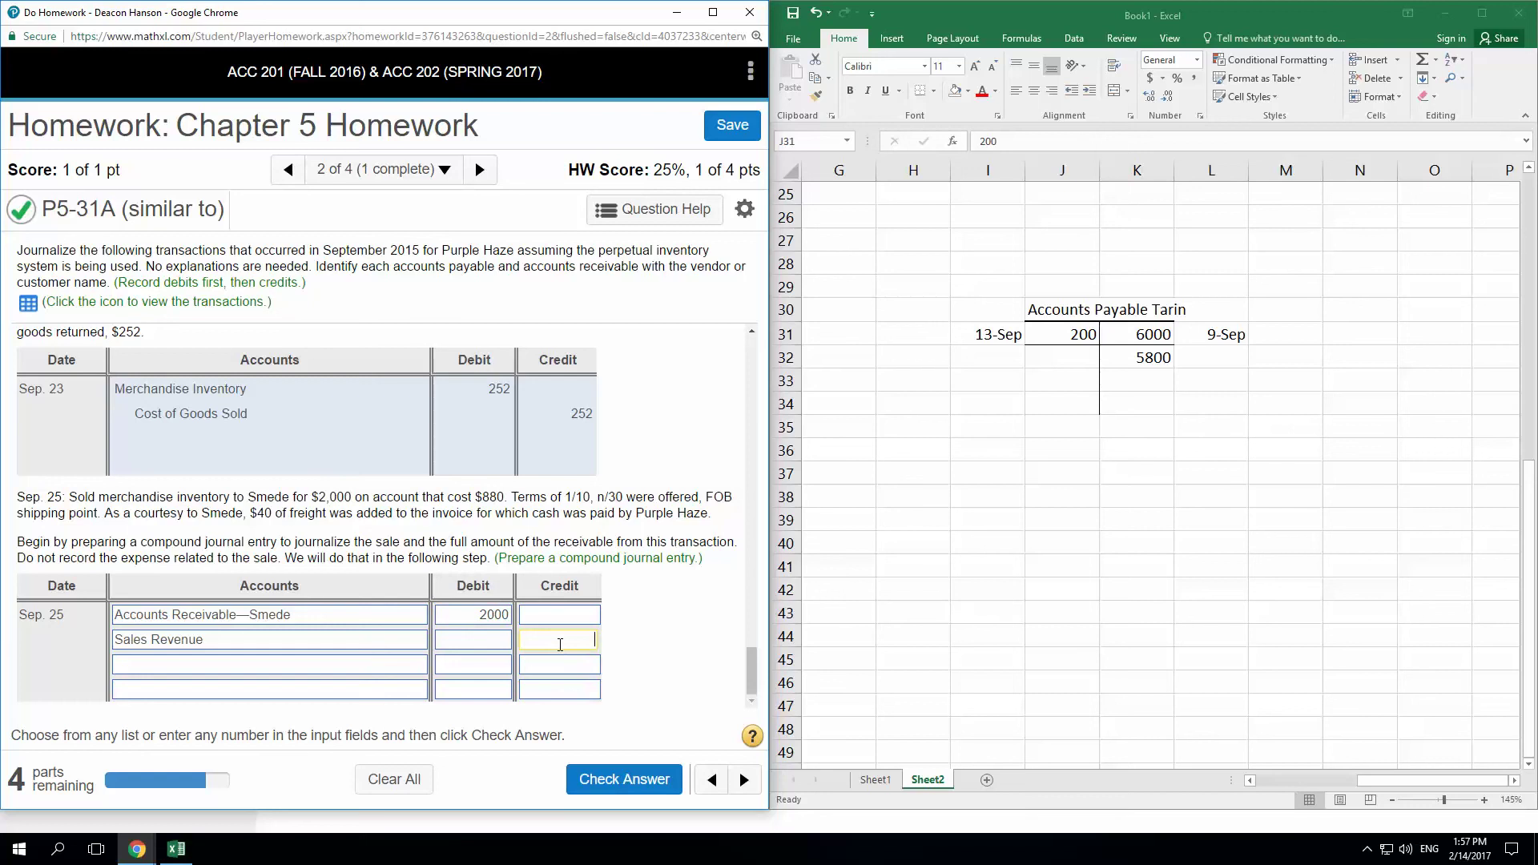
type("2000")
left_click_drag(494, 615, 516, 617)
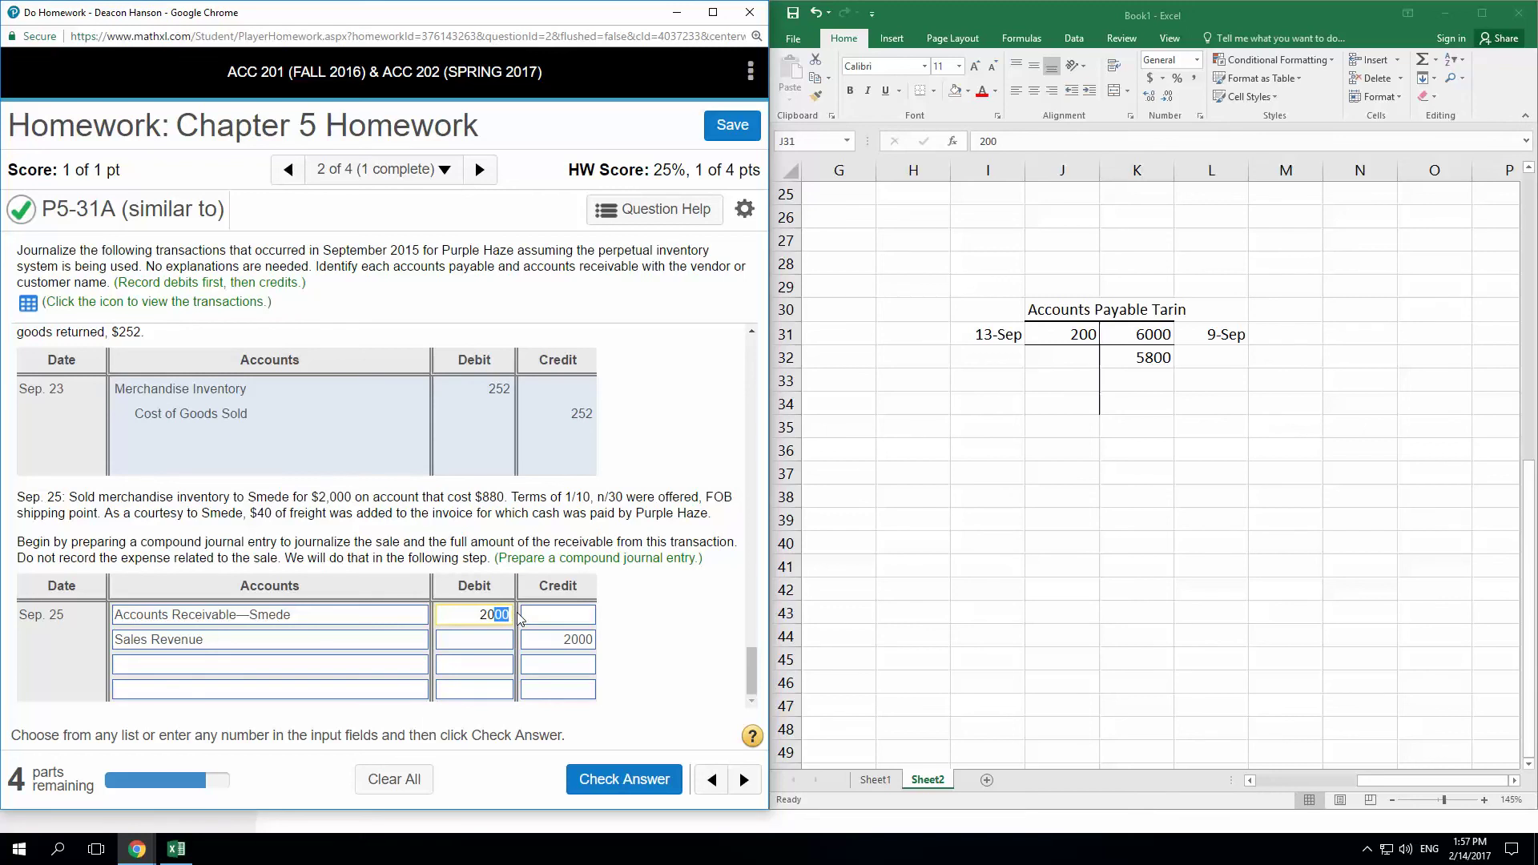
type("40")
- Add a 40 credit to Cash for the freight in the Sep. 25 entry and submit the answer for checking
left_click(149, 666)
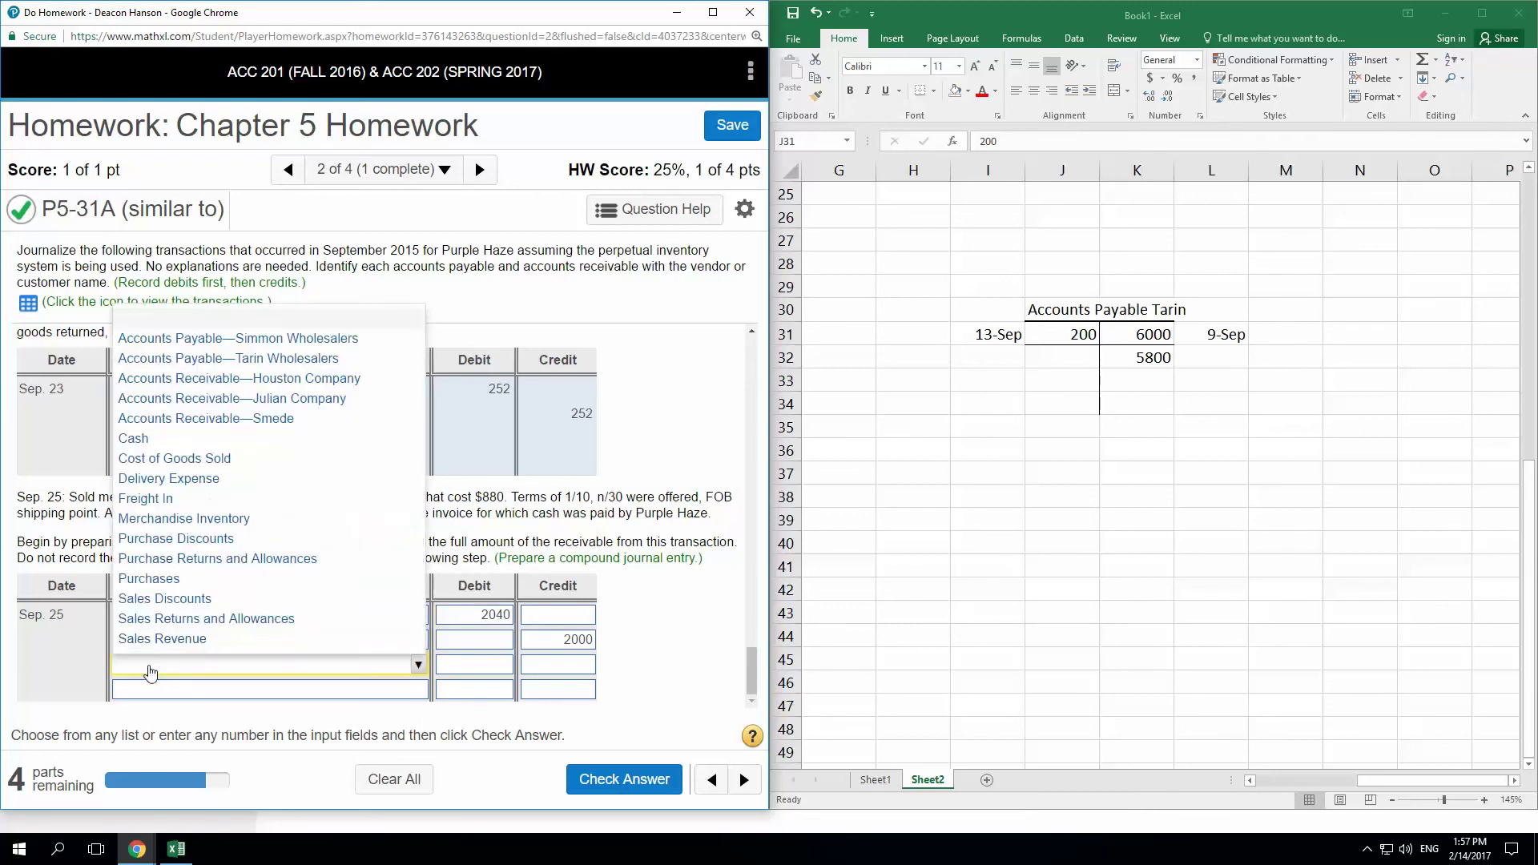
left_click(133, 438)
left_click(564, 666)
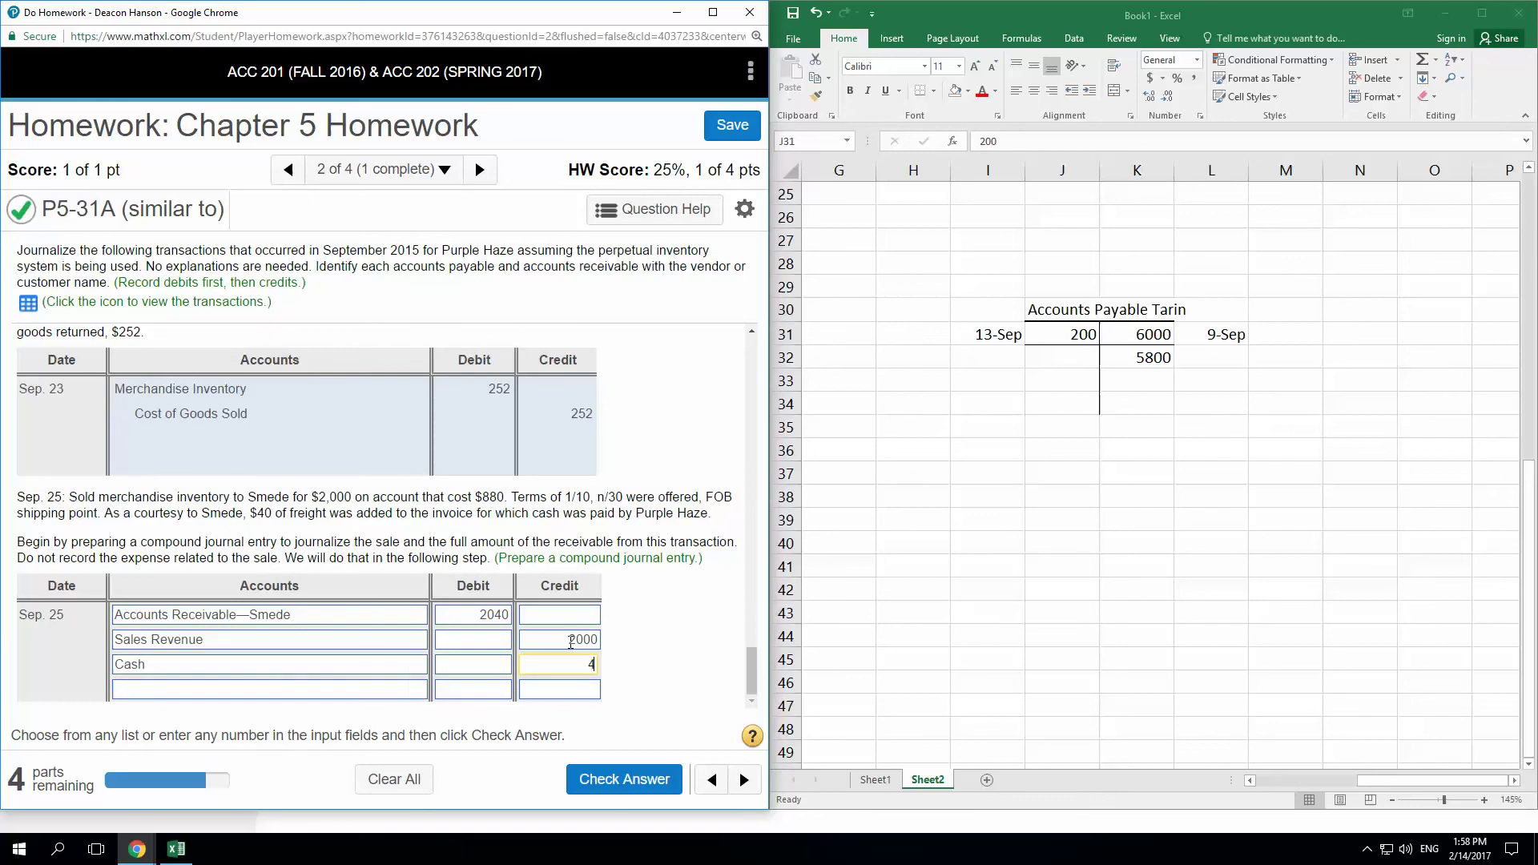
type("40")
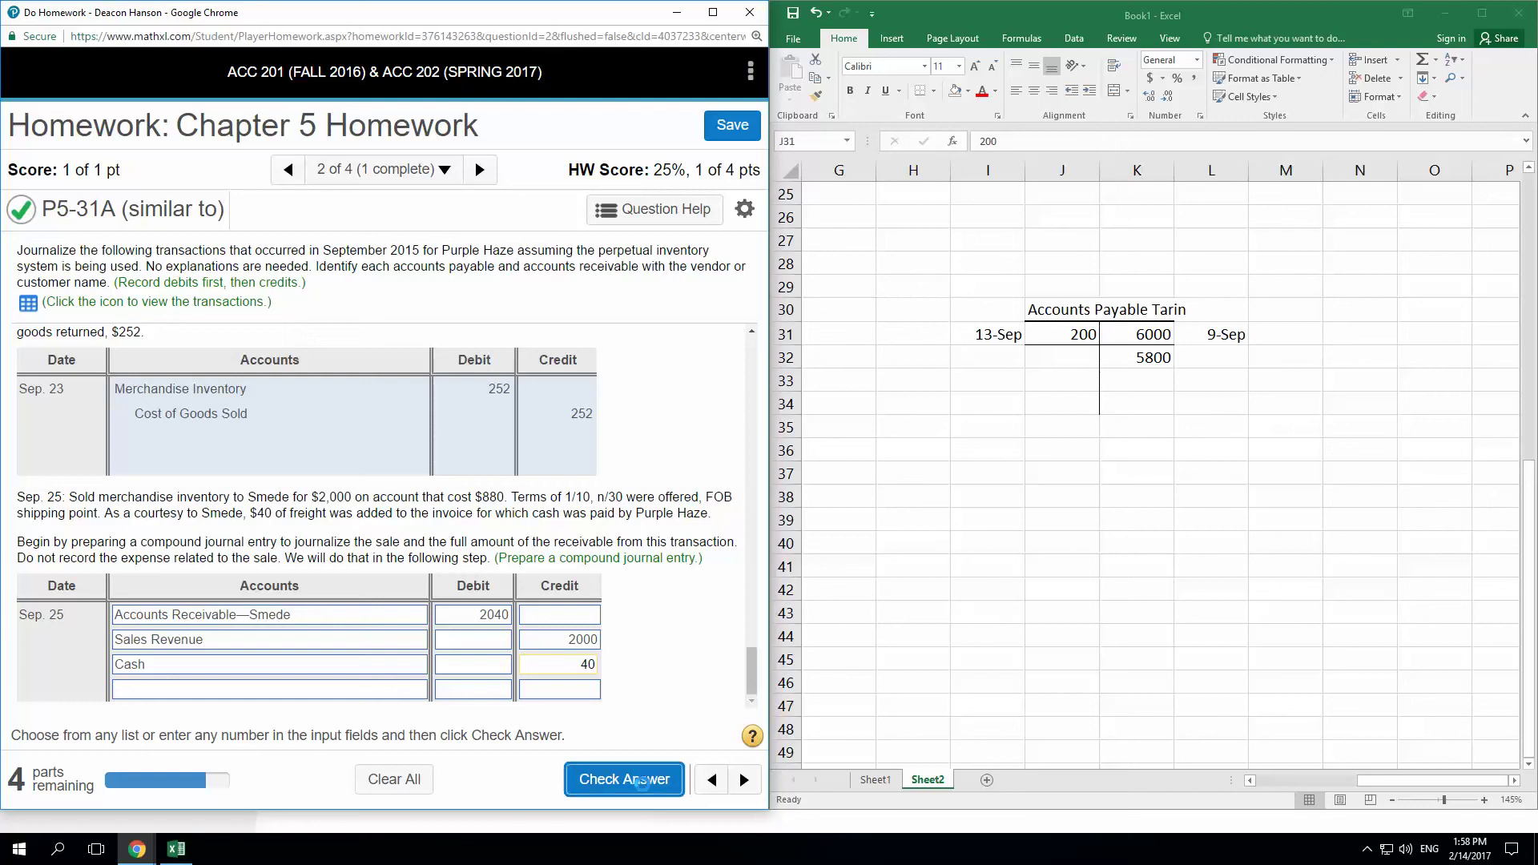
left_click(637, 779)
left_click(375, 525)
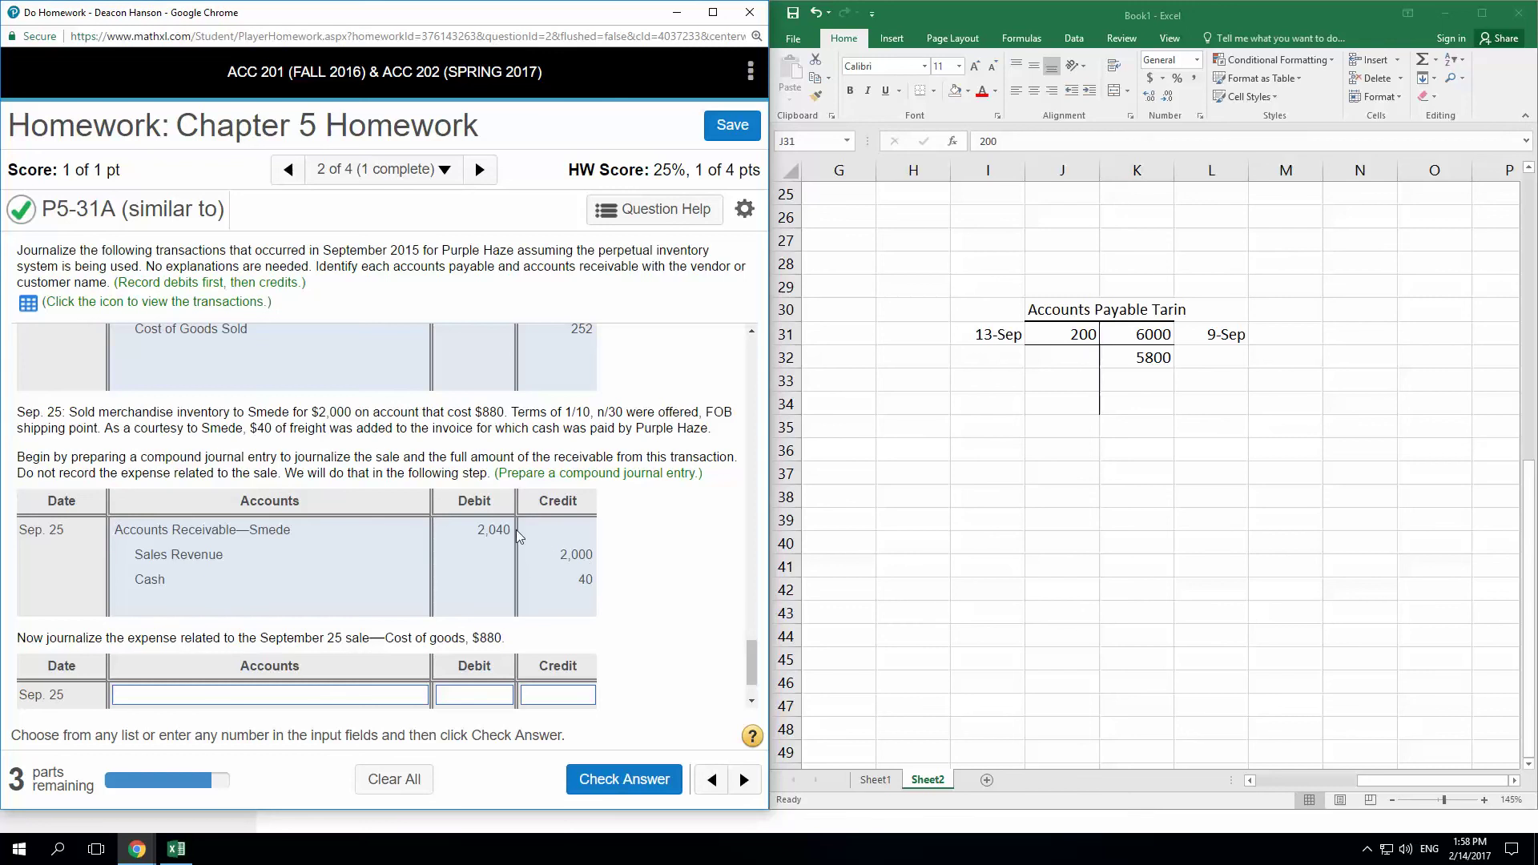
- Review the receivable and credit amounts of the completed Sep. 25 sale entry and the cost entry requested below it
double_click(251, 531)
left_click_drag(559, 555, 604, 569)
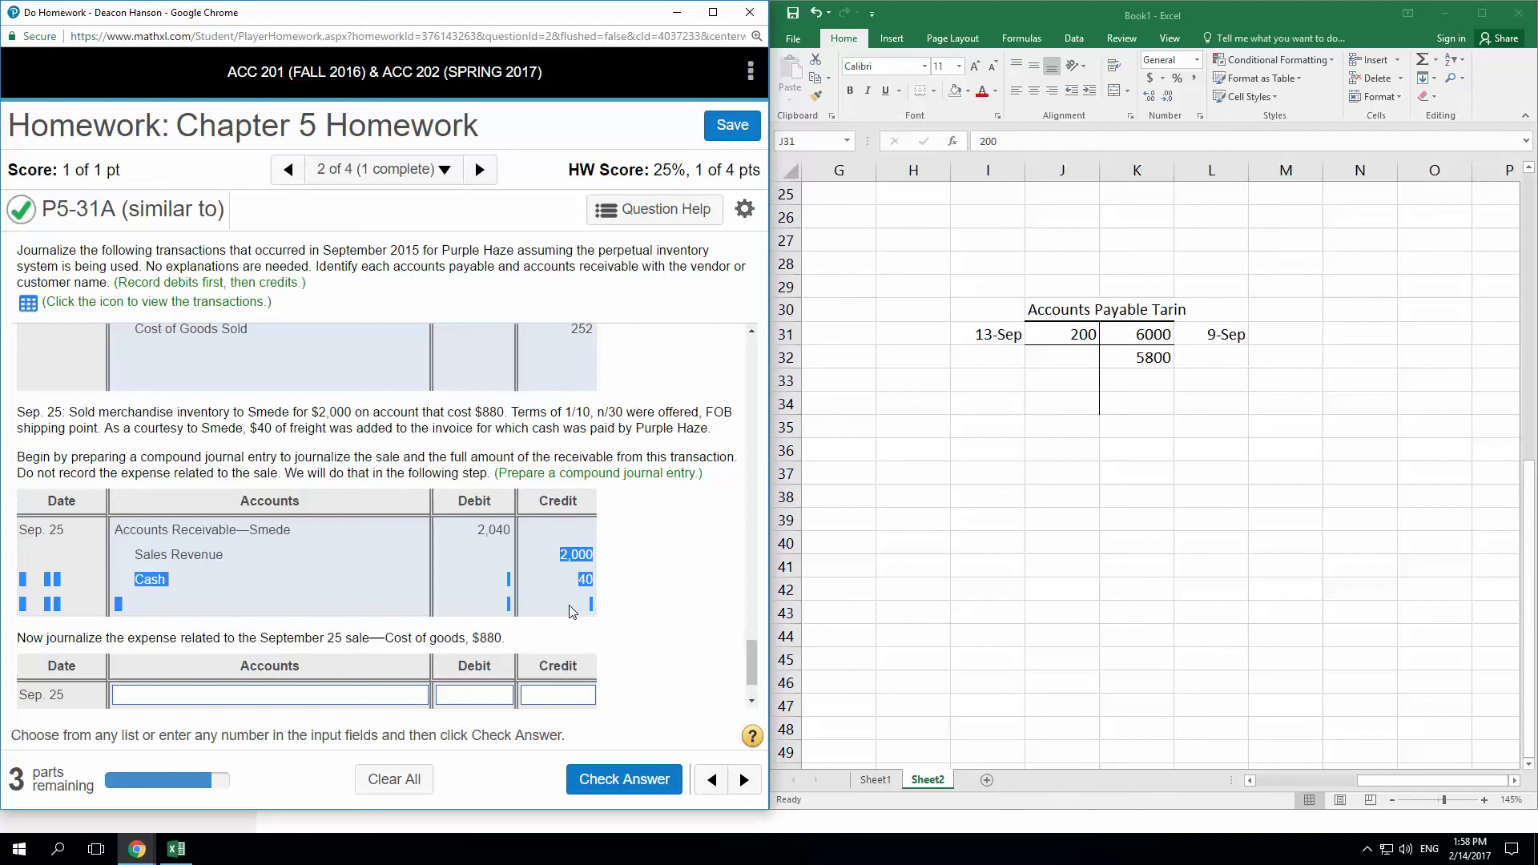
left_click(625, 565)
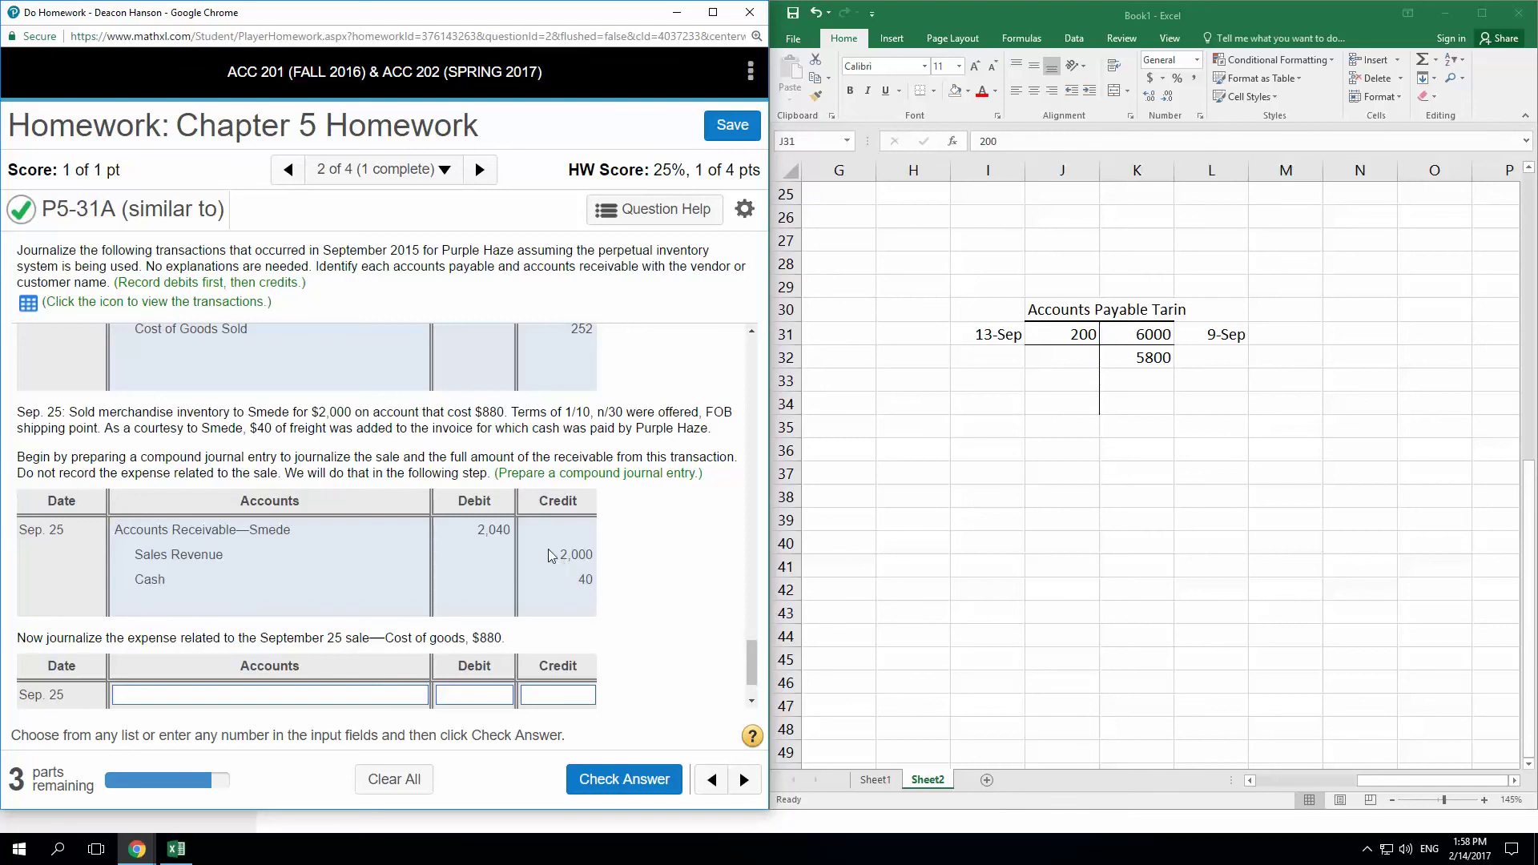
double_click(597, 556)
scroll(593, 446, "down", 1)
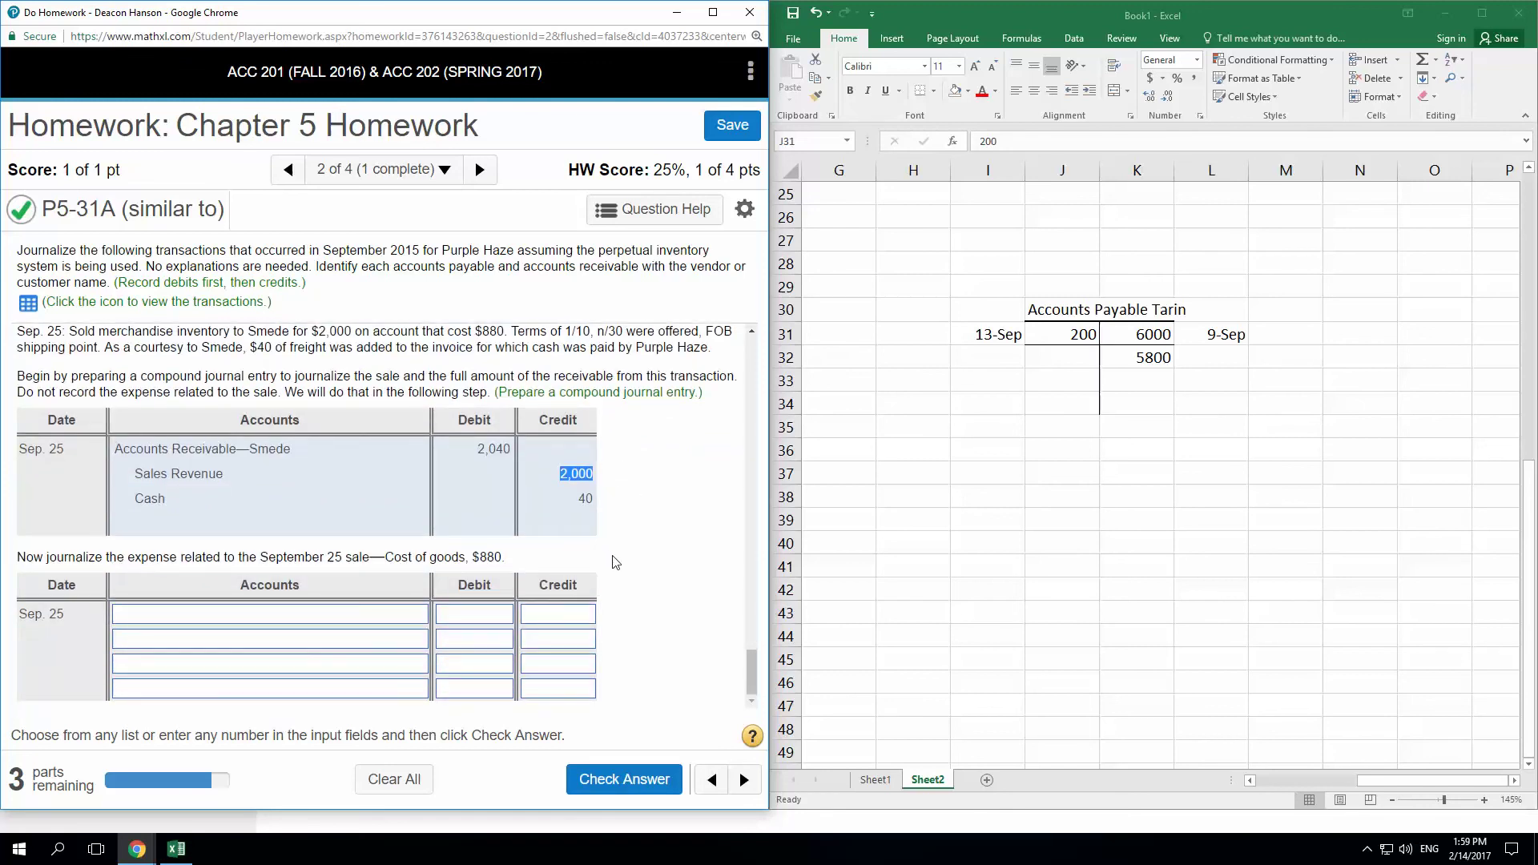
- Set the accounts of the Sep. 25 cost entry to Cost of Goods Sold and Merchandise Inventory
scroll(637, 532, "up", 1)
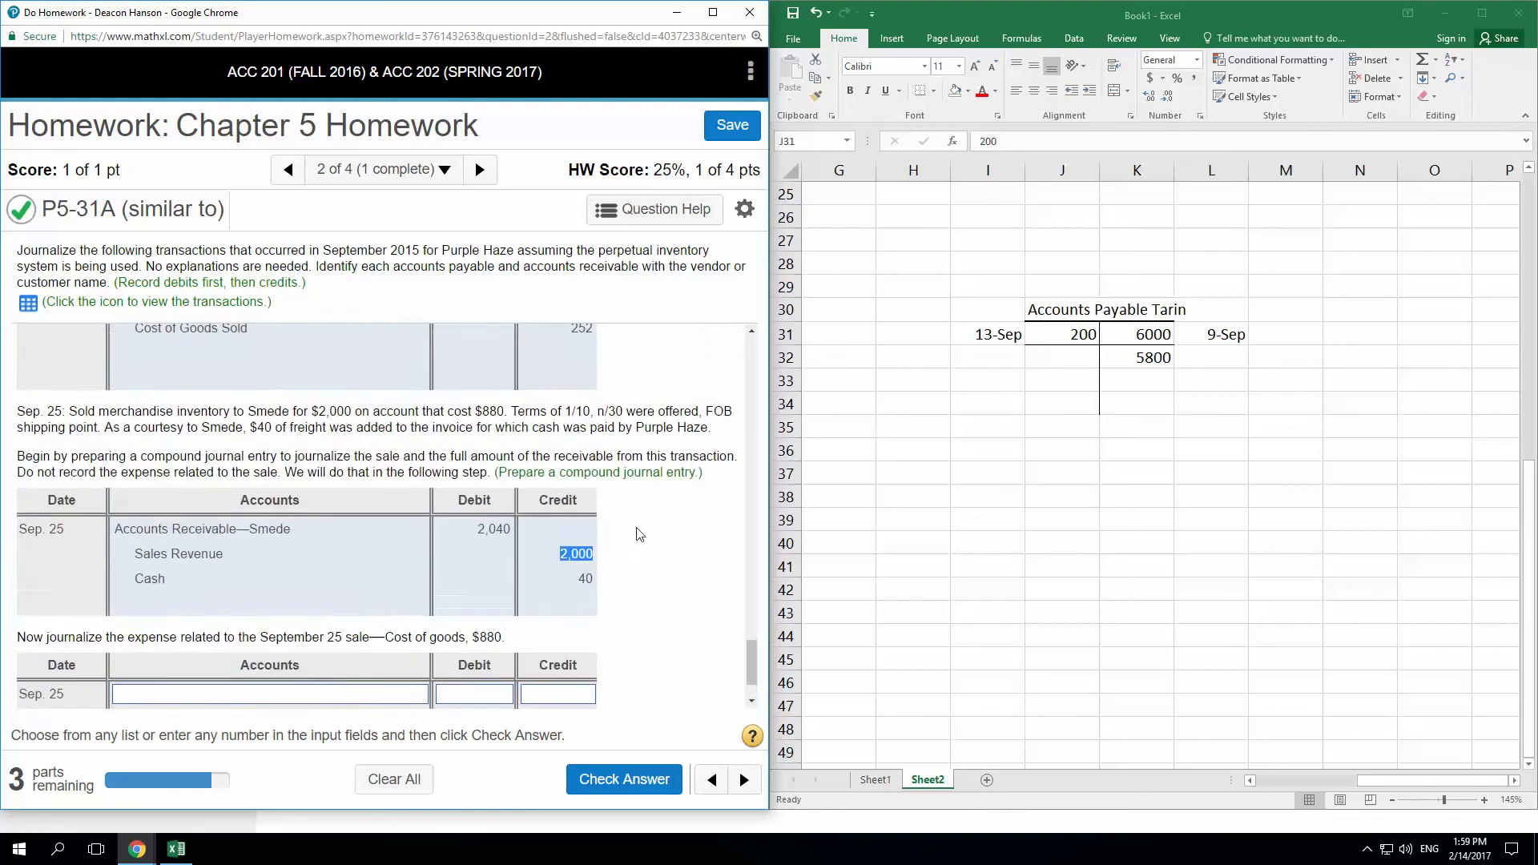
left_click(503, 413)
scroll(653, 543, "down", 1)
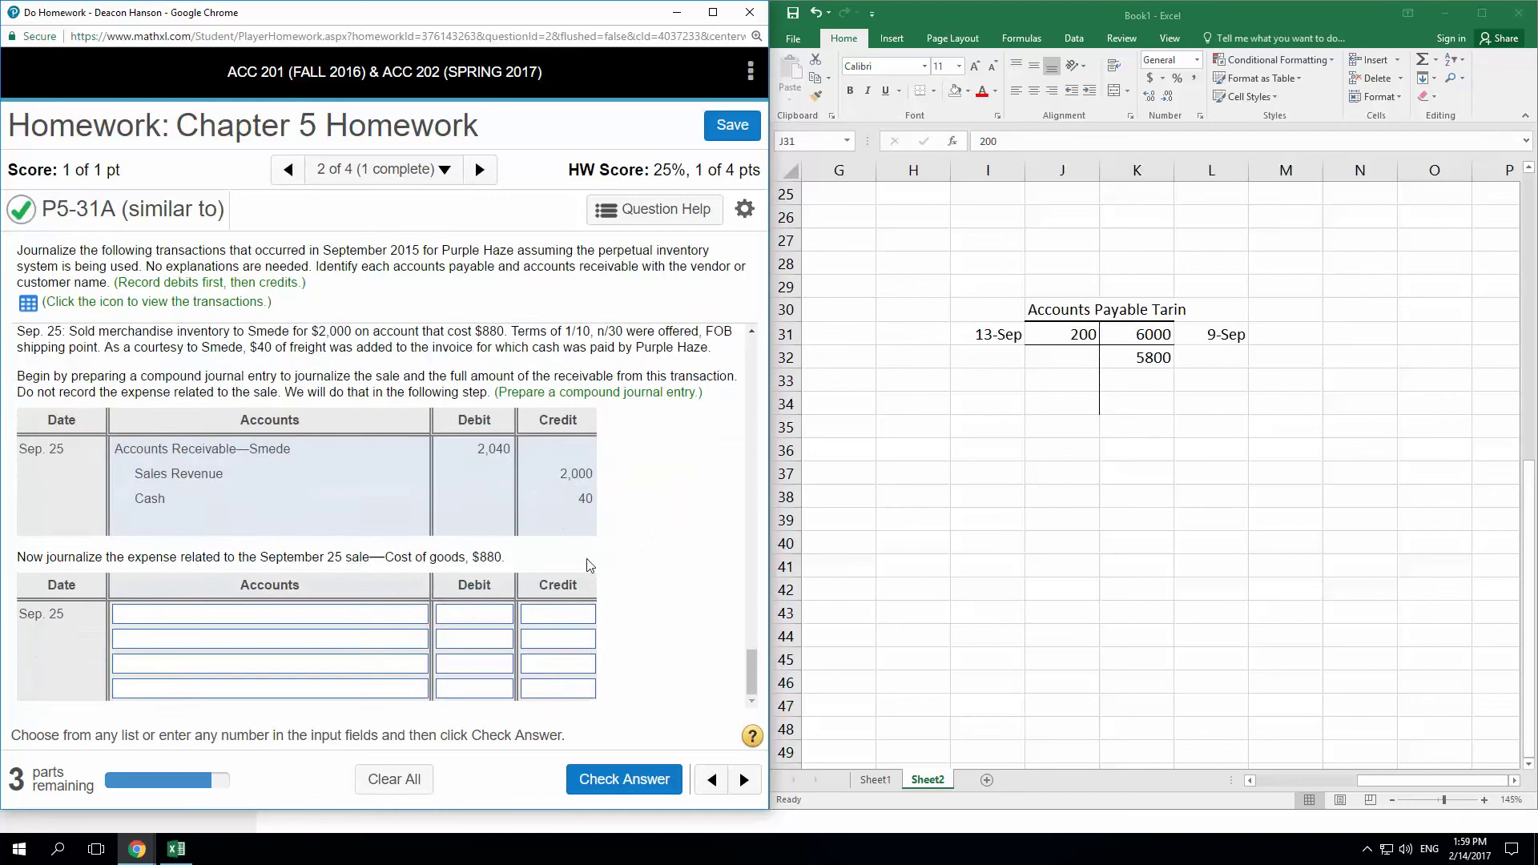
left_click(383, 615)
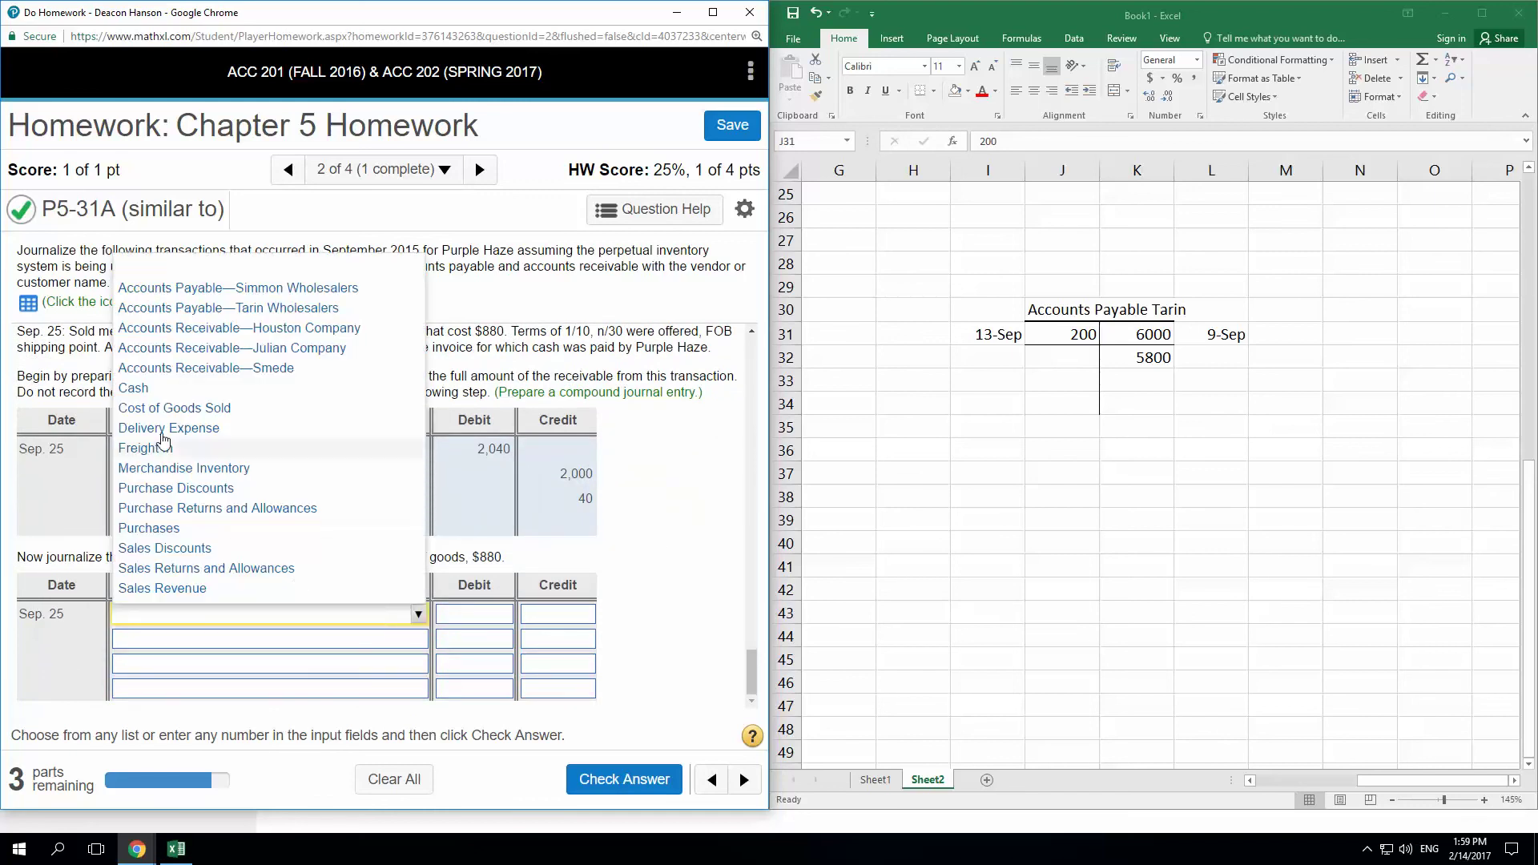
left_click(166, 408)
left_click(288, 646)
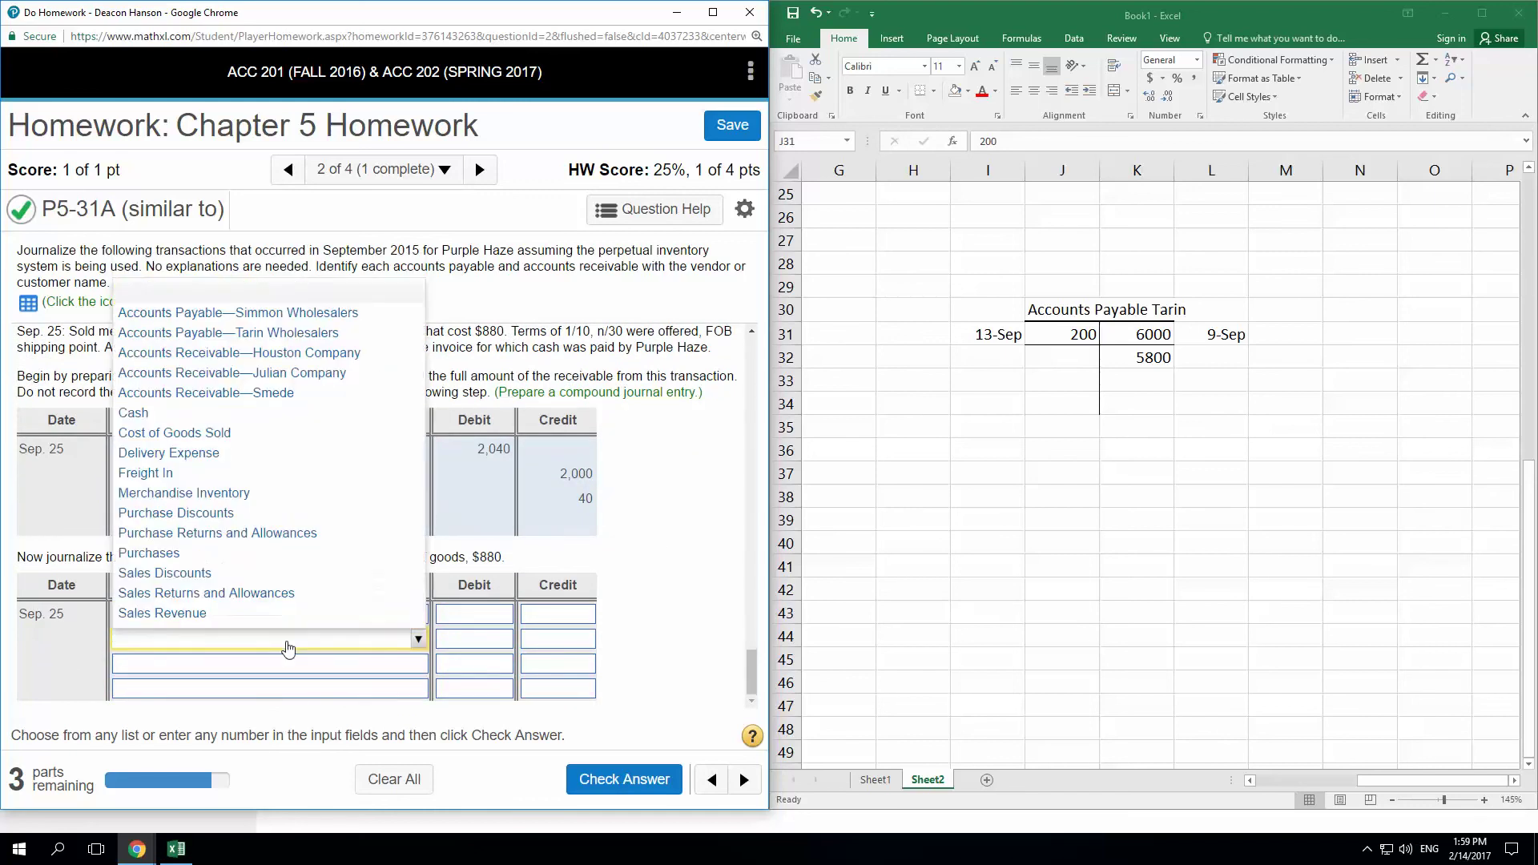
left_click(233, 493)
- Enter an 880 debit for Cost of Goods Sold and an 880 credit for Merchandise Inventory, and submit the answer for checking
left_click(468, 616)
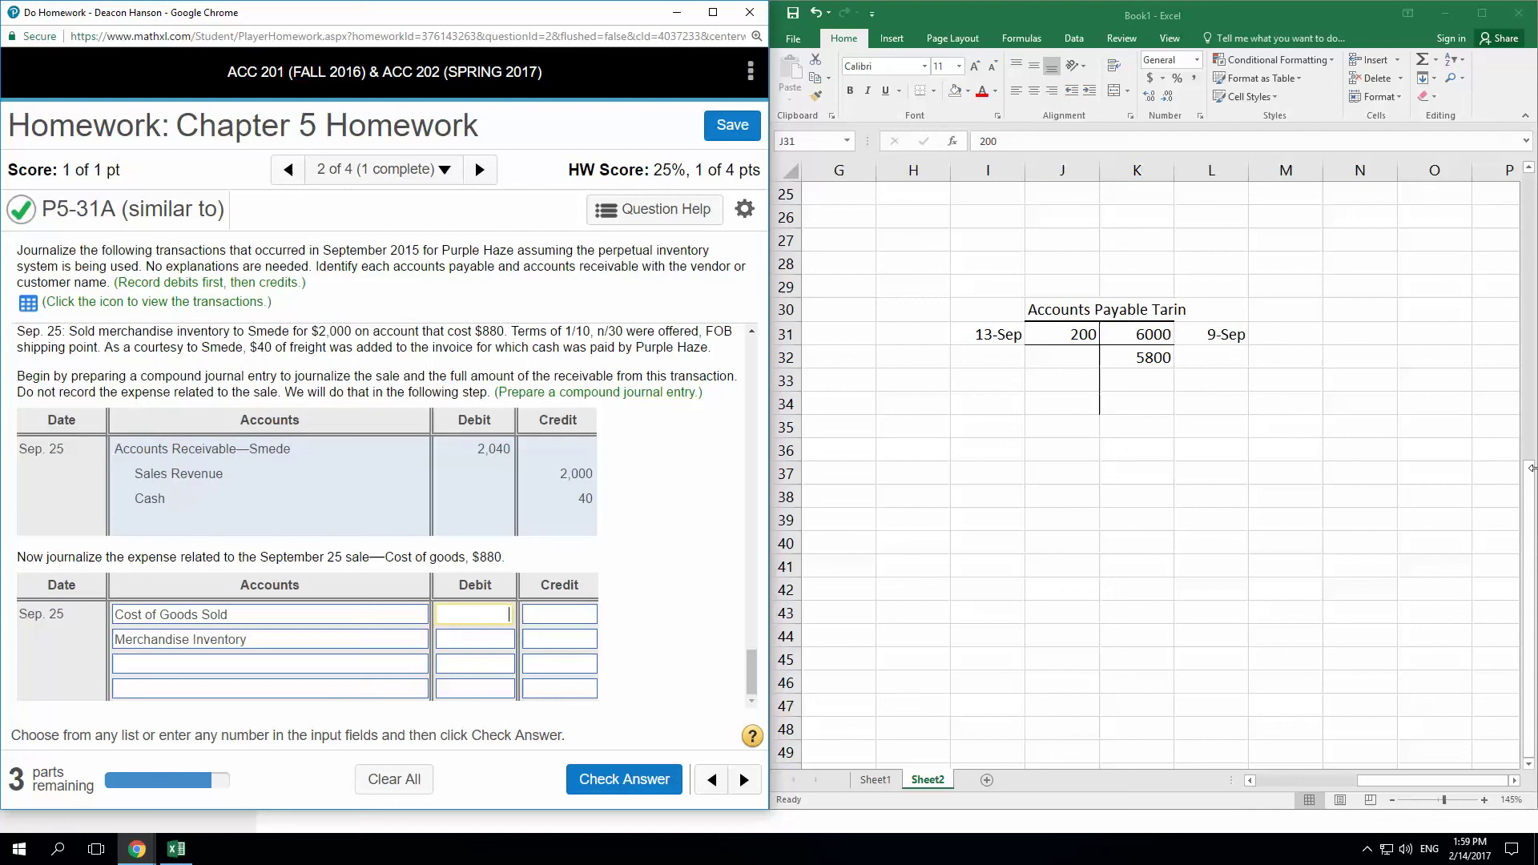
type("880")
left_click(573, 637)
type("880")
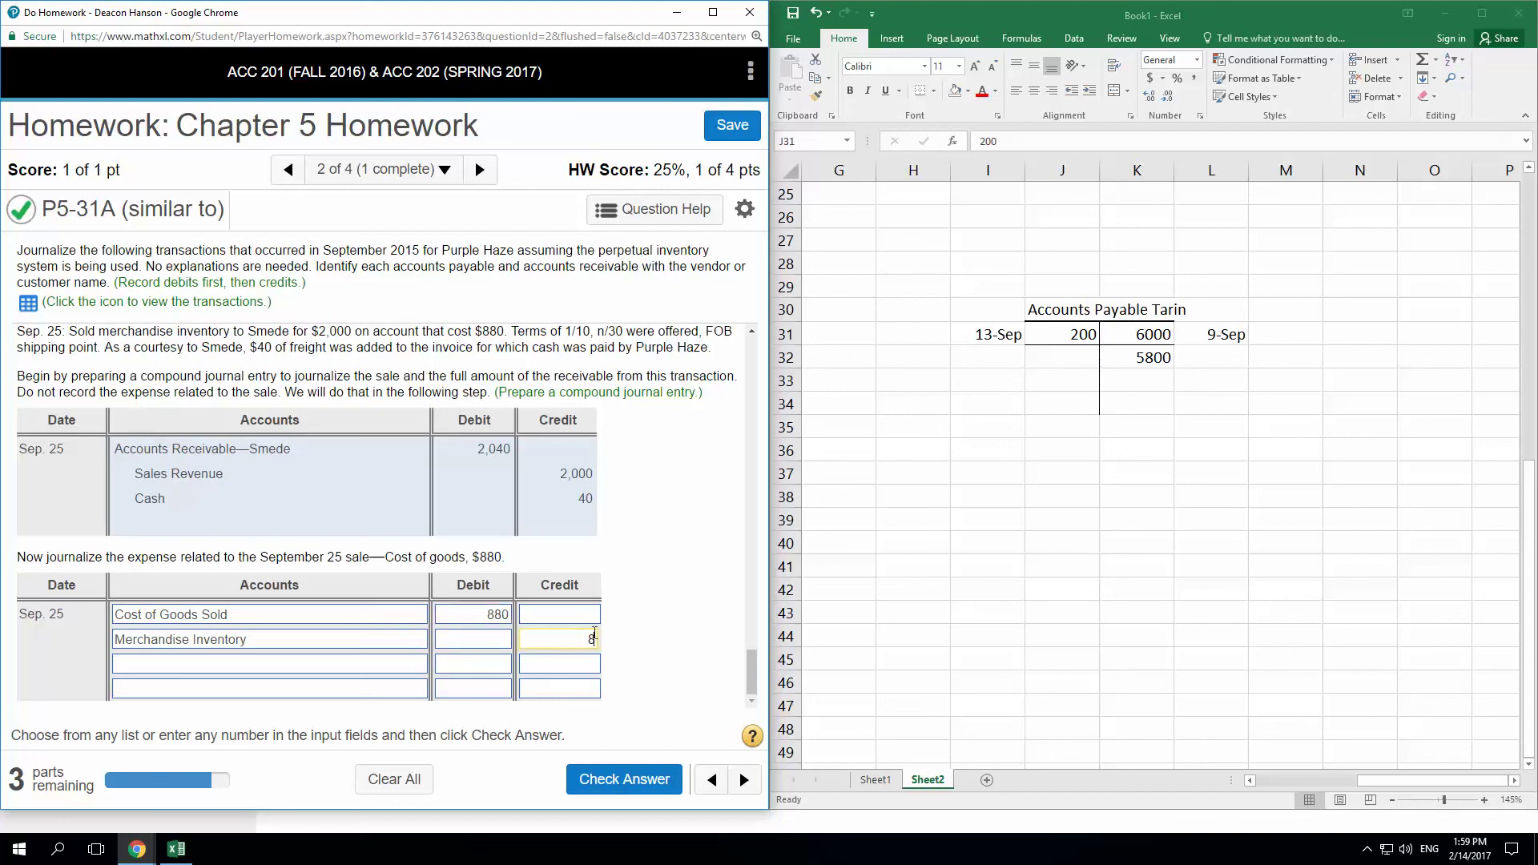
left_click(631, 775)
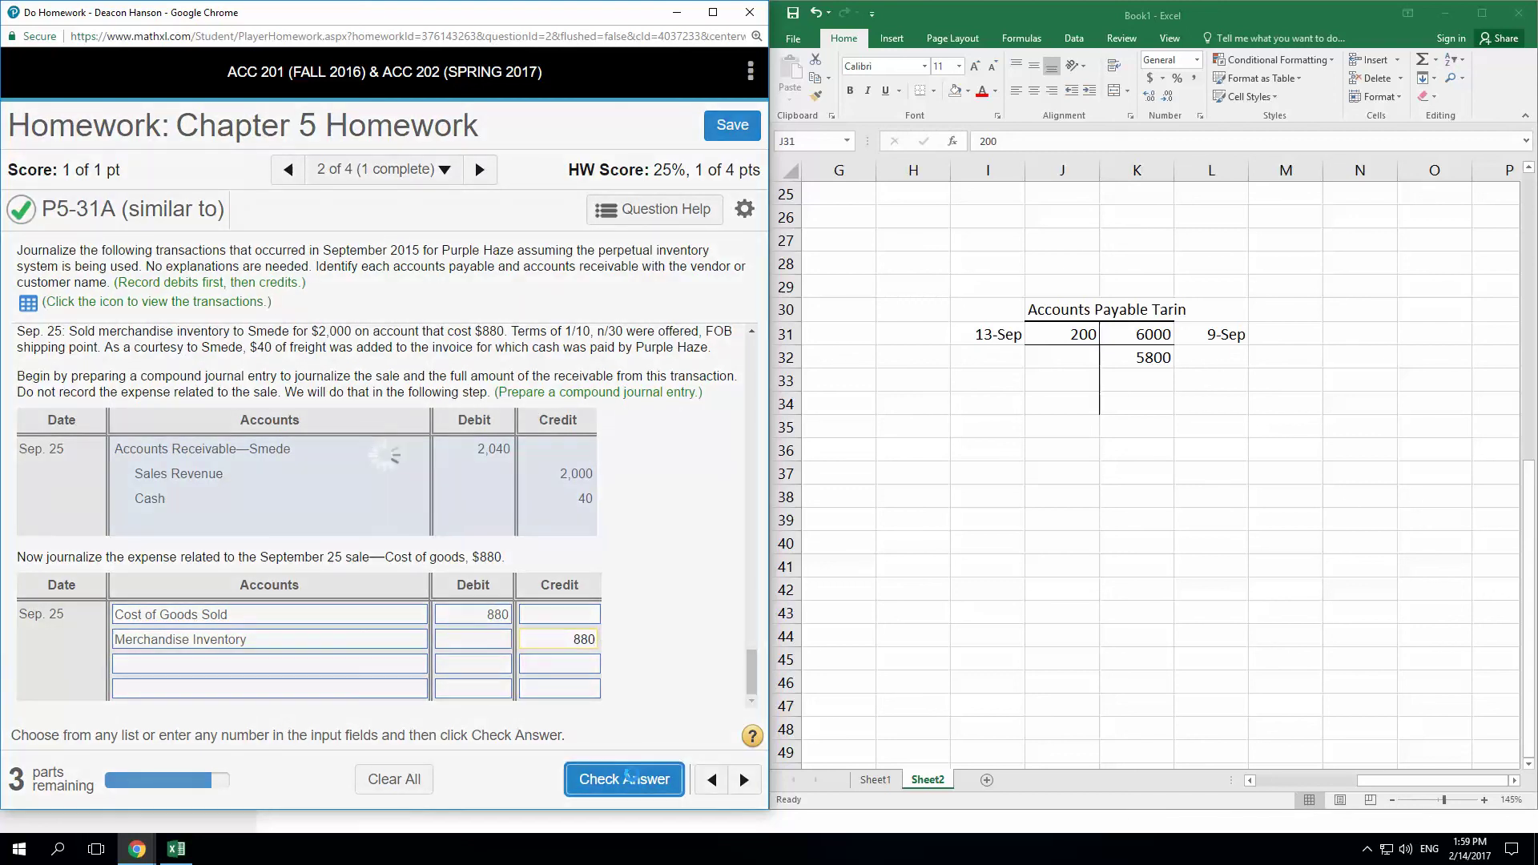
left_click(384, 524)
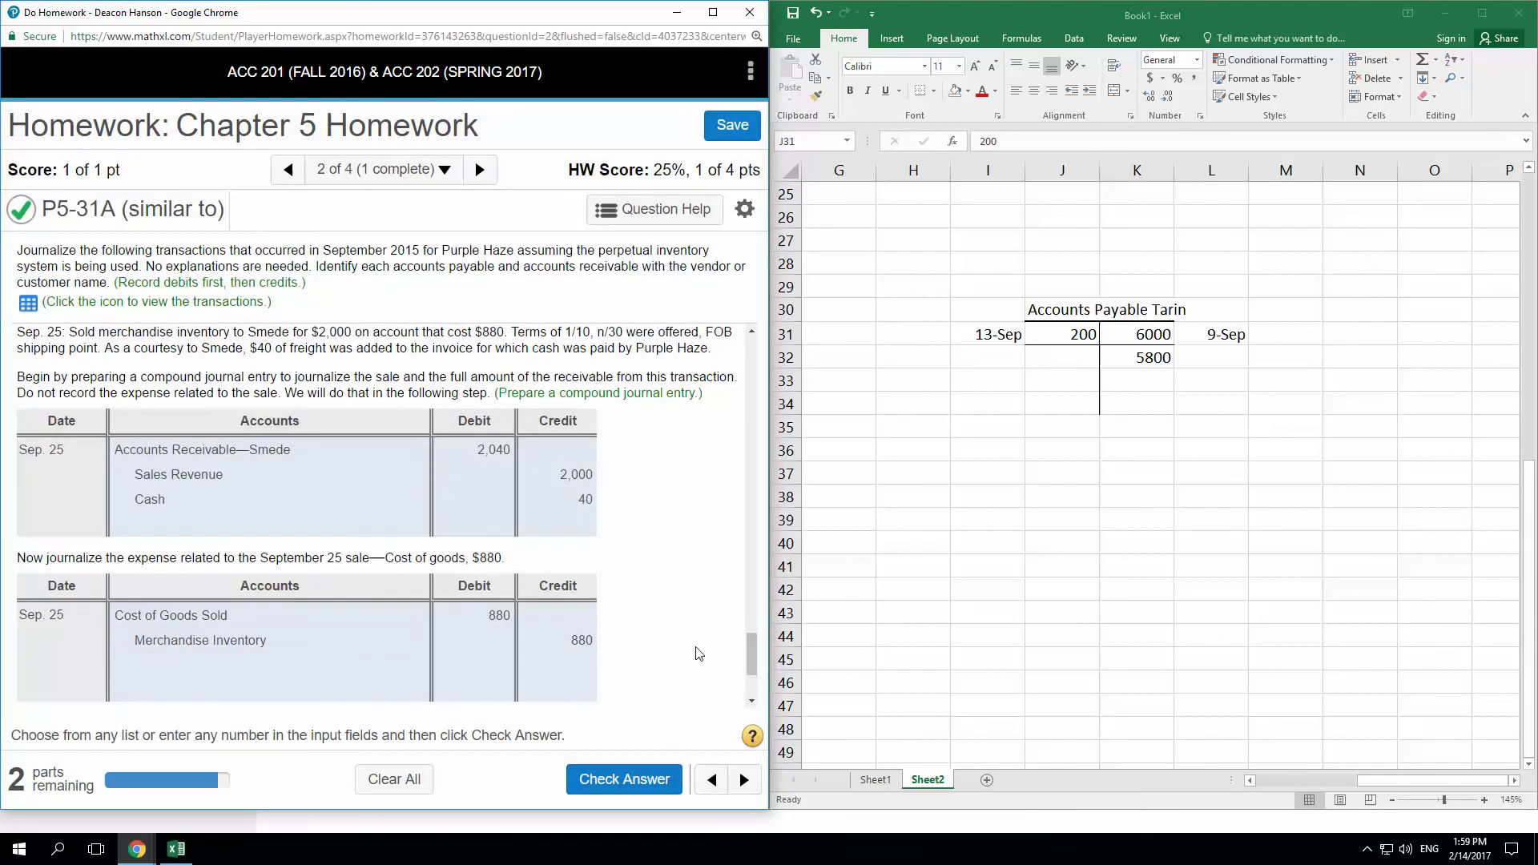
- Set the accounts of the Sep. 26 allowance entry to Sales Returns and Allowances and Accounts Receivable—Smede
scroll(609, 609, "up", 2)
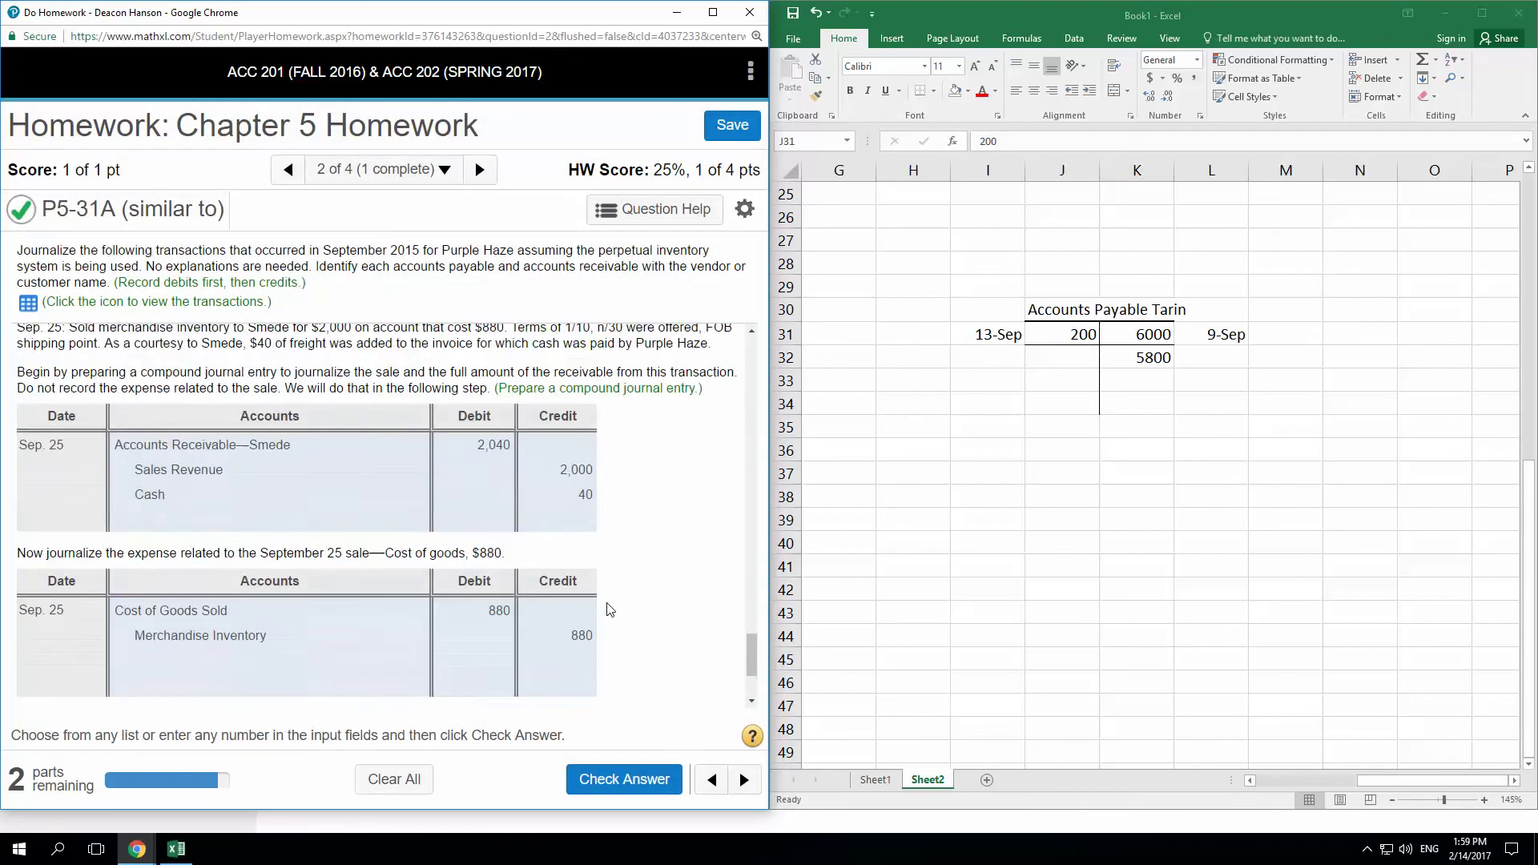
scroll(615, 605, "down", 2)
scroll(616, 607, "up", 1)
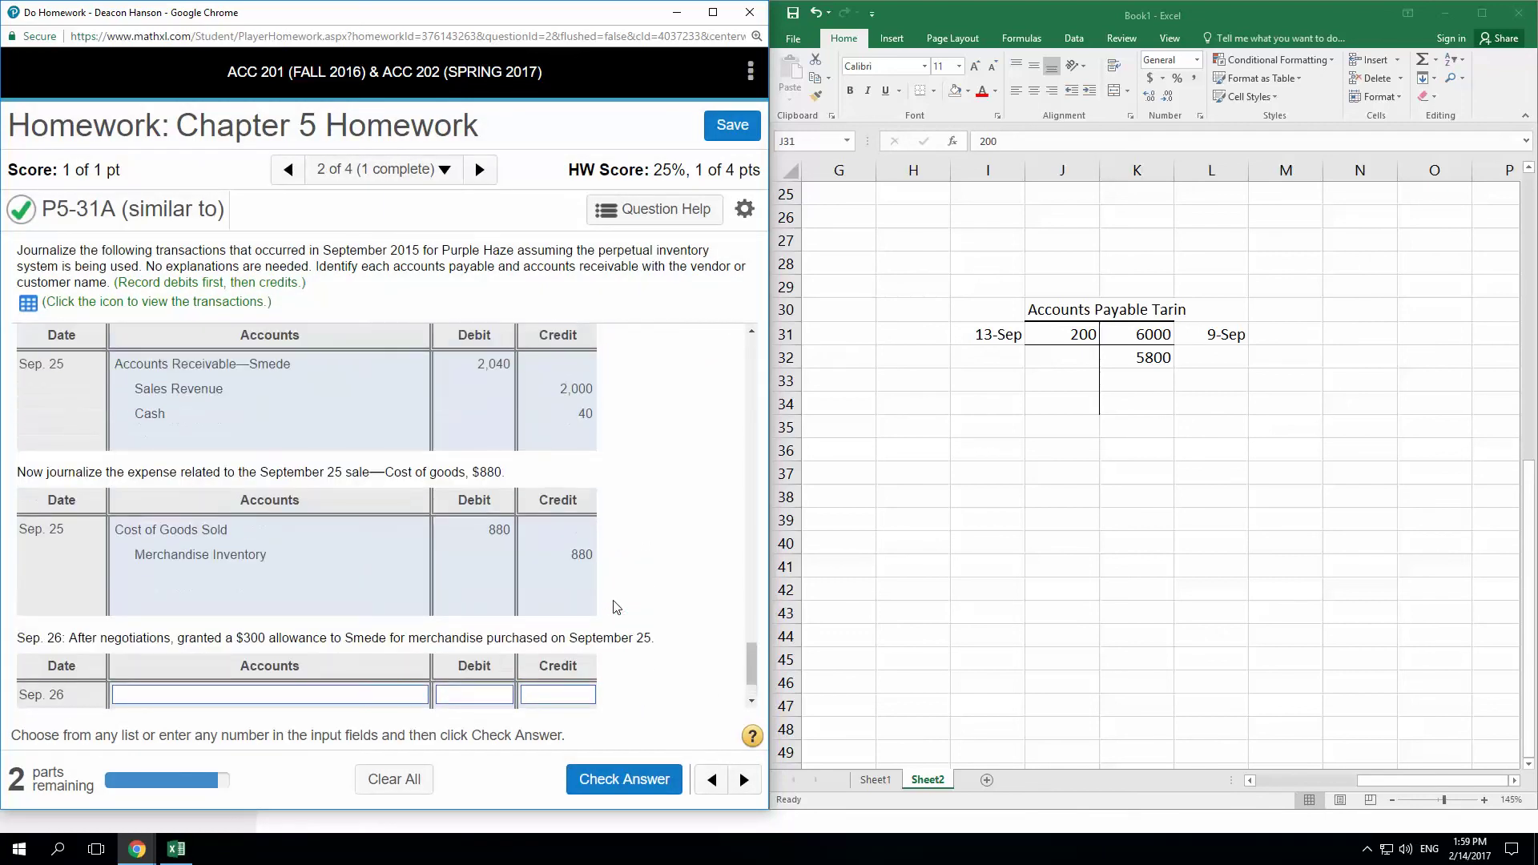
scroll(619, 605, "down", 1)
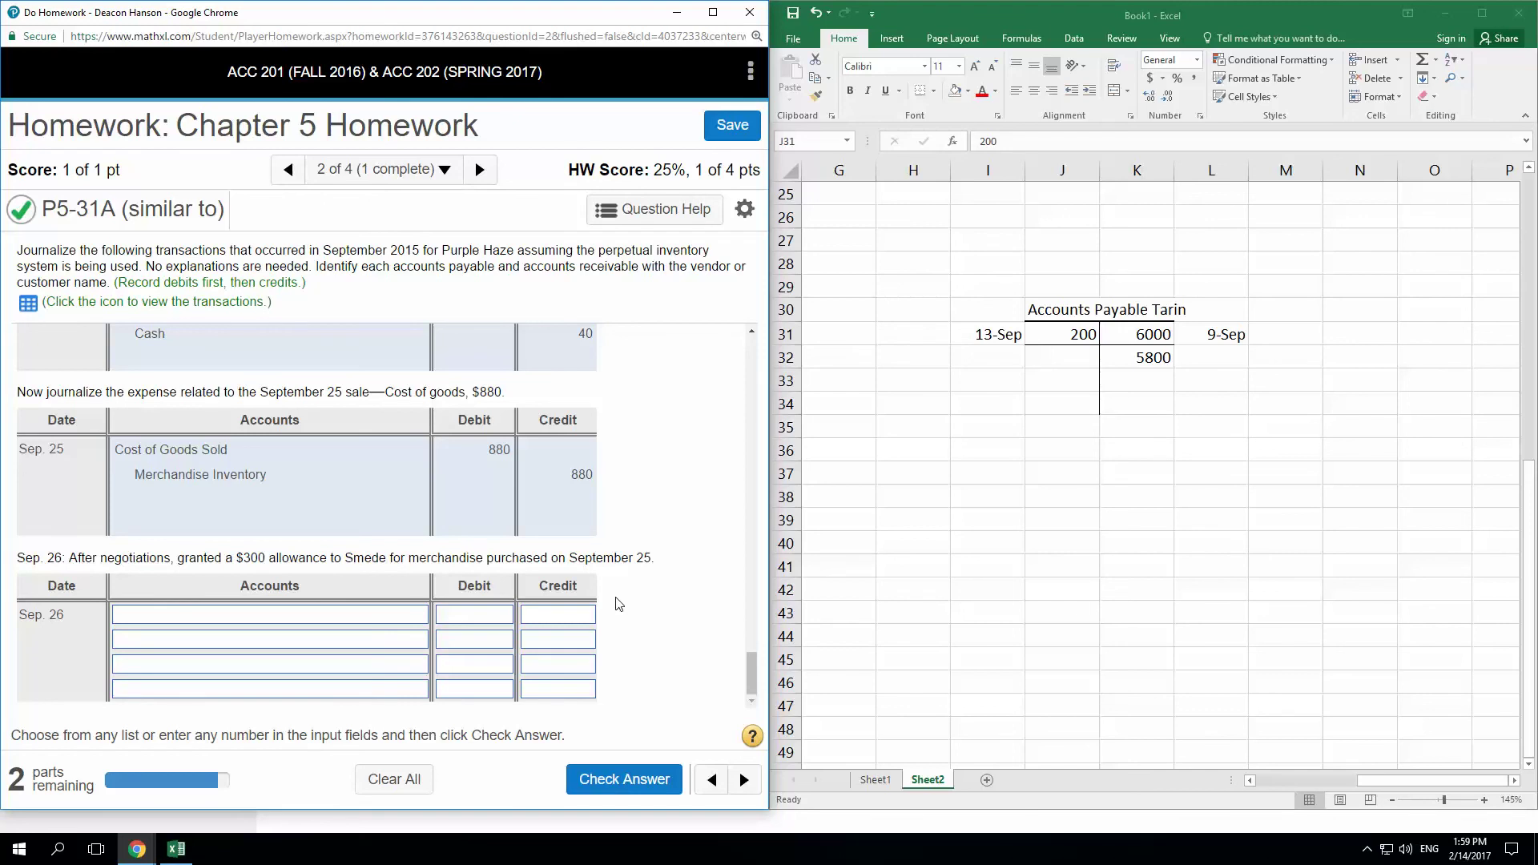
left_click(387, 622)
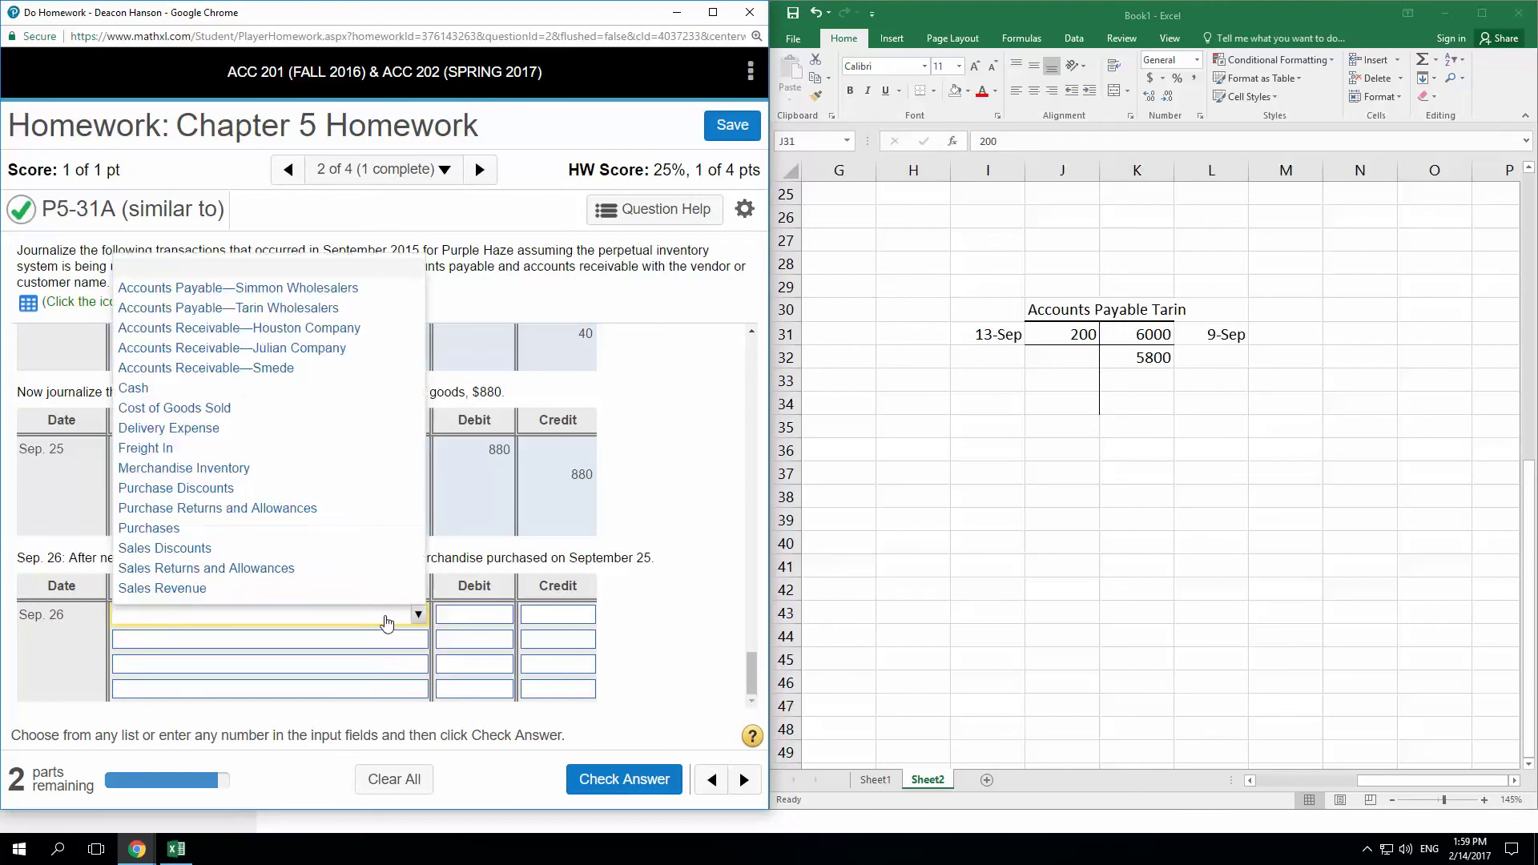
left_click(205, 568)
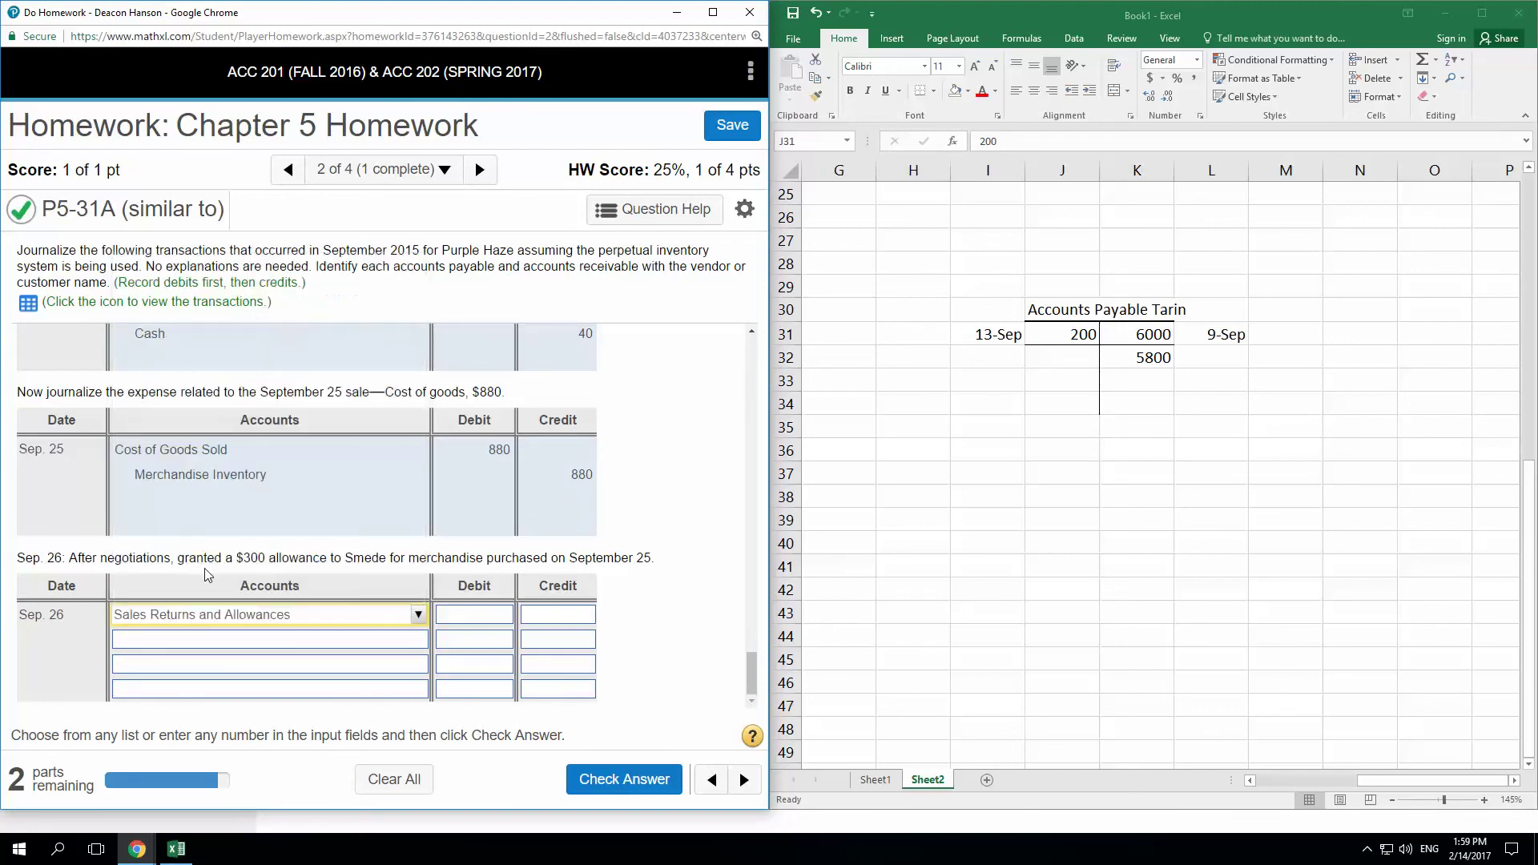
left_click(223, 644)
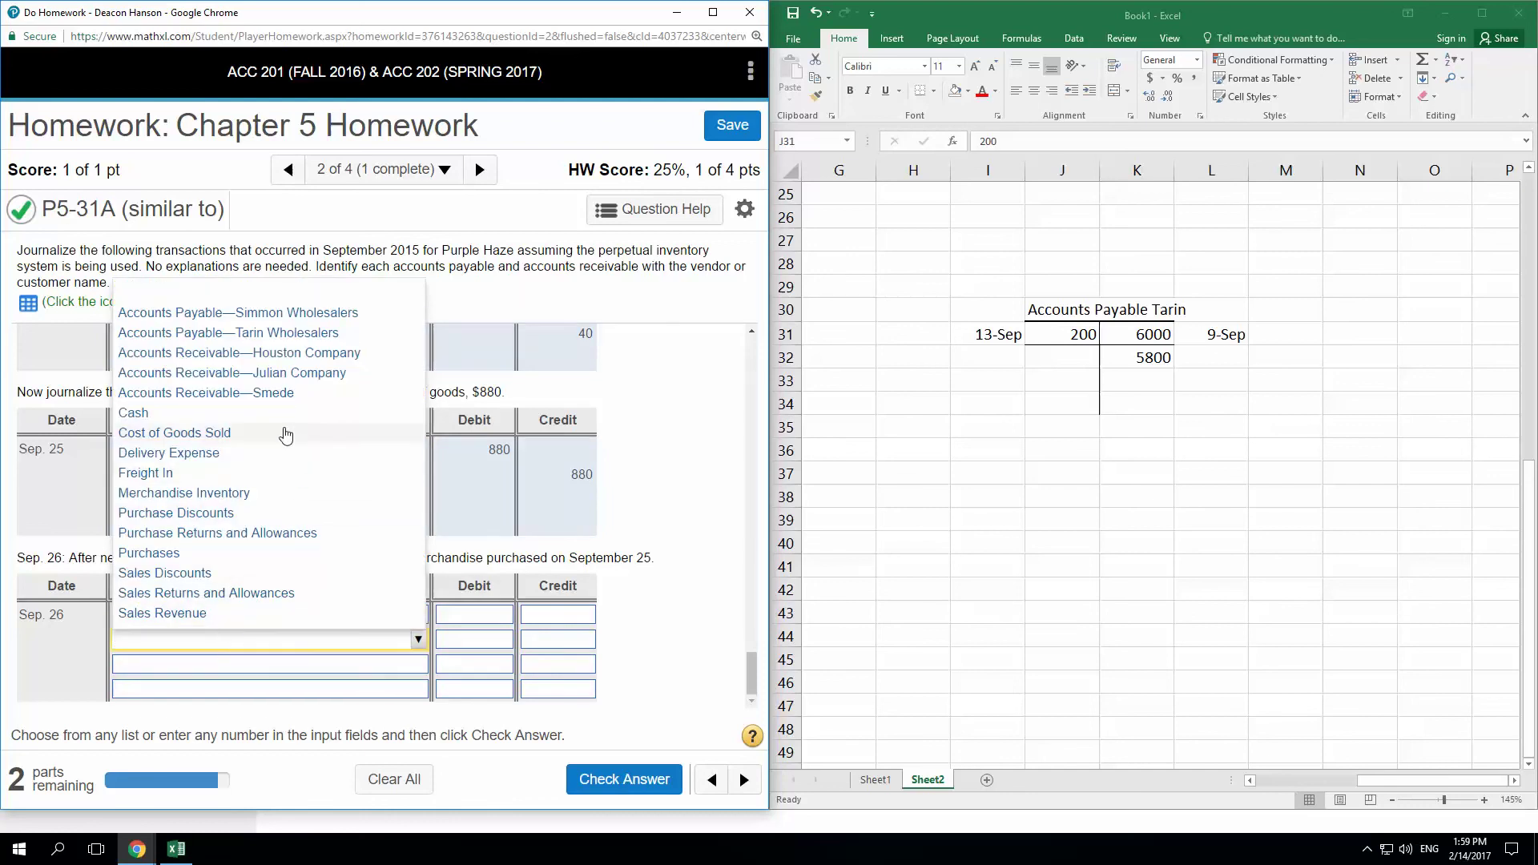
left_click(245, 392)
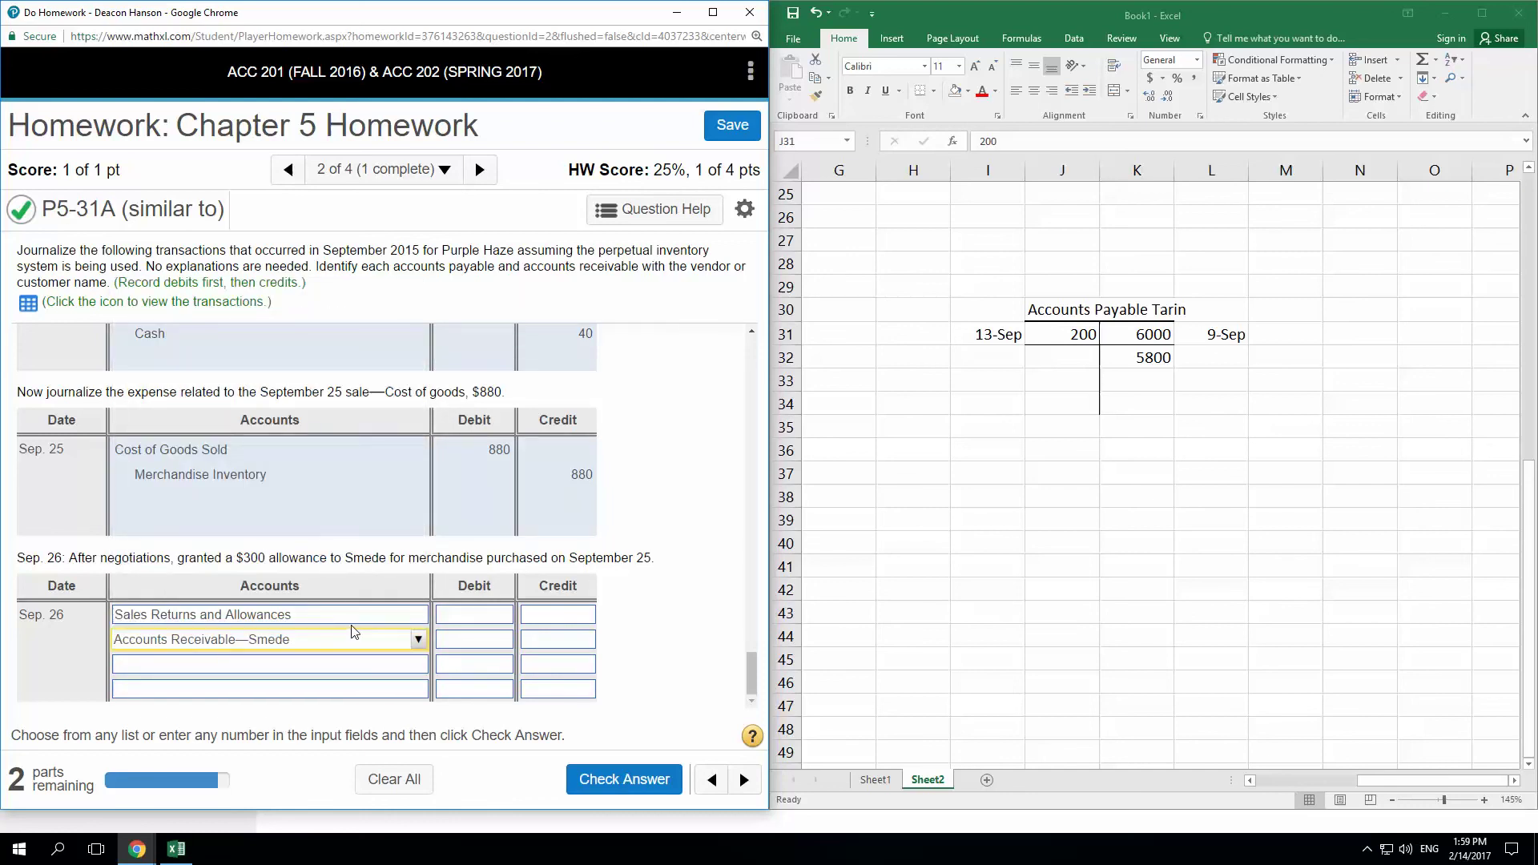
- Enter a 300 debit for Sales Returns and Allowances and a 300 credit for Accounts Receivable—Smede, and submit the answer for checking
left_click(493, 615)
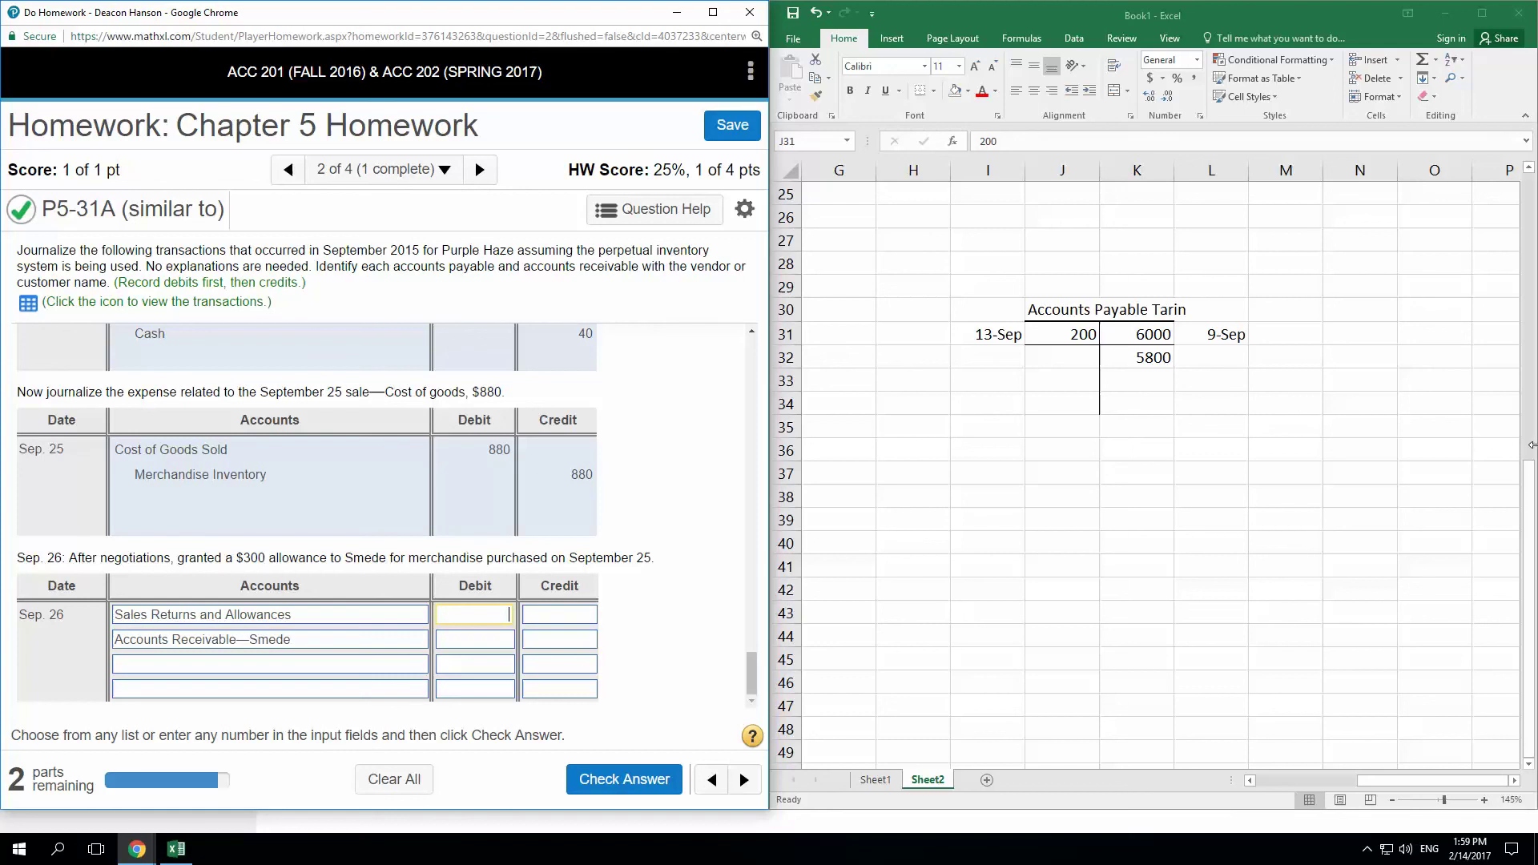
type("300")
left_click(570, 641)
type("300")
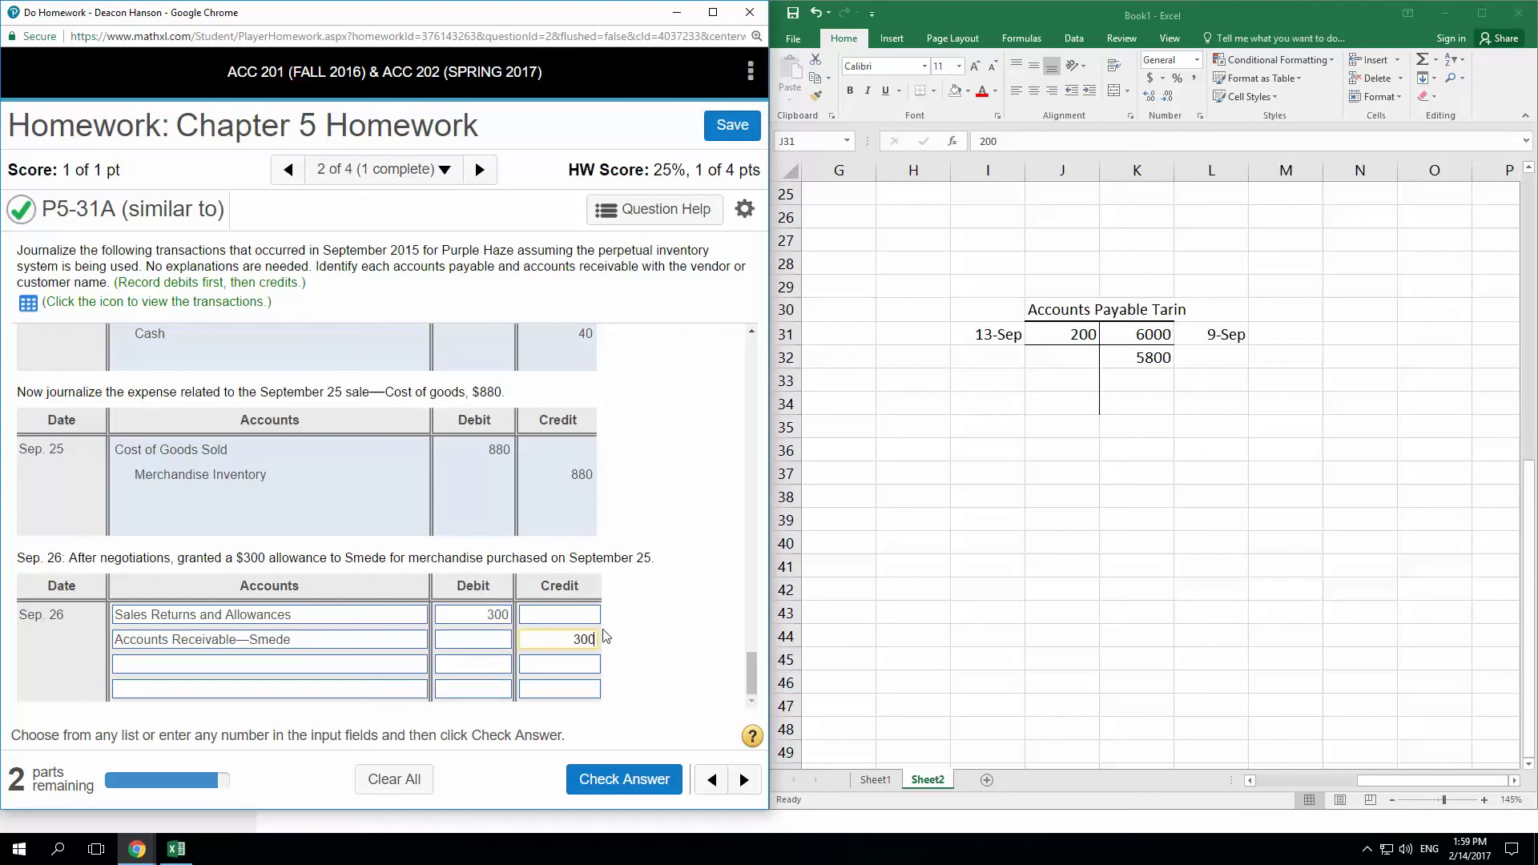
left_click(597, 778)
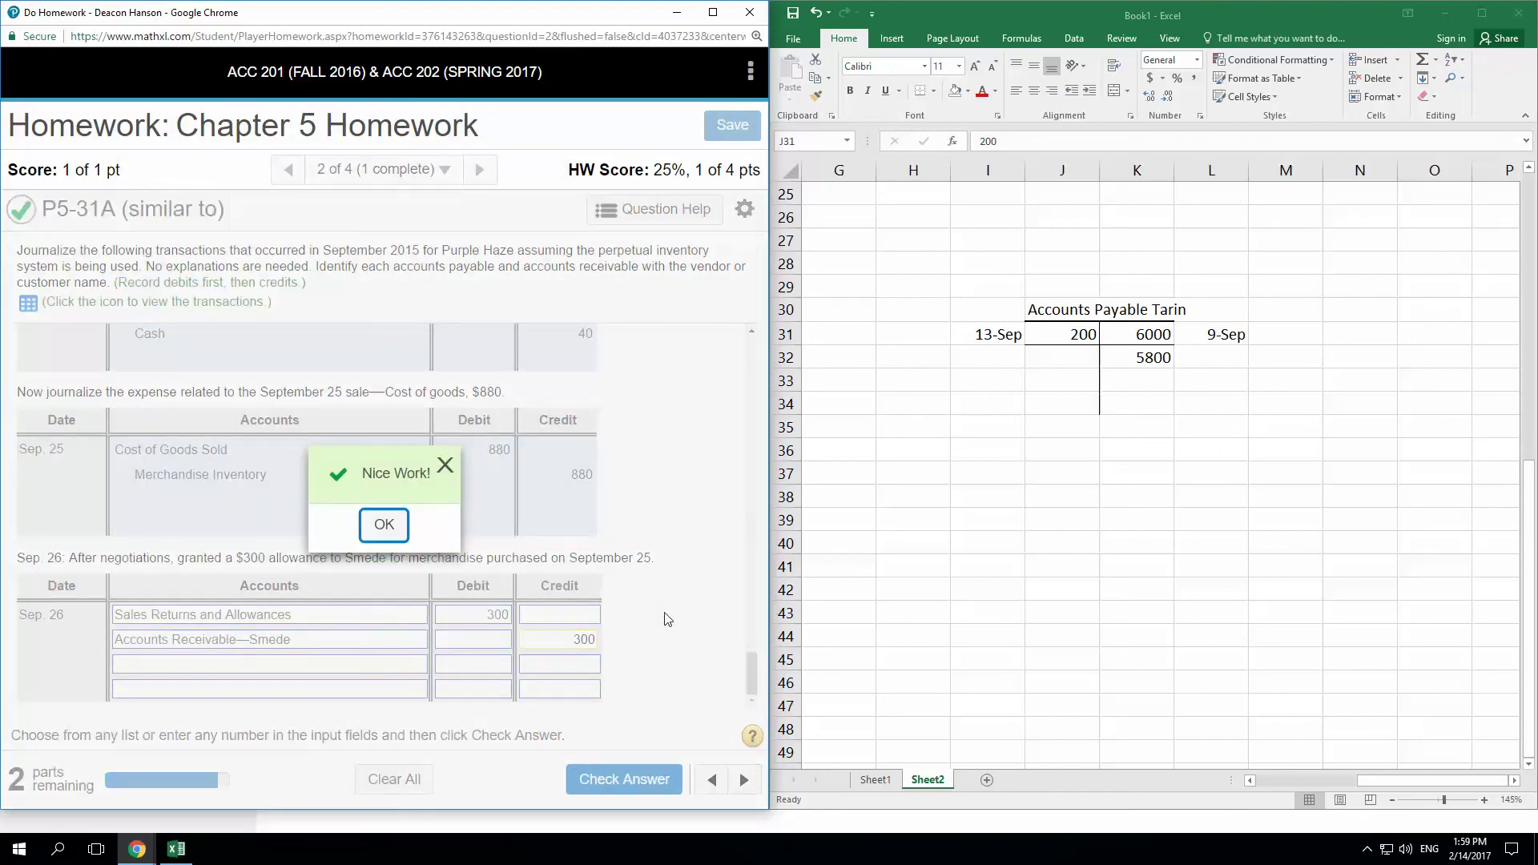
left_click(386, 531)
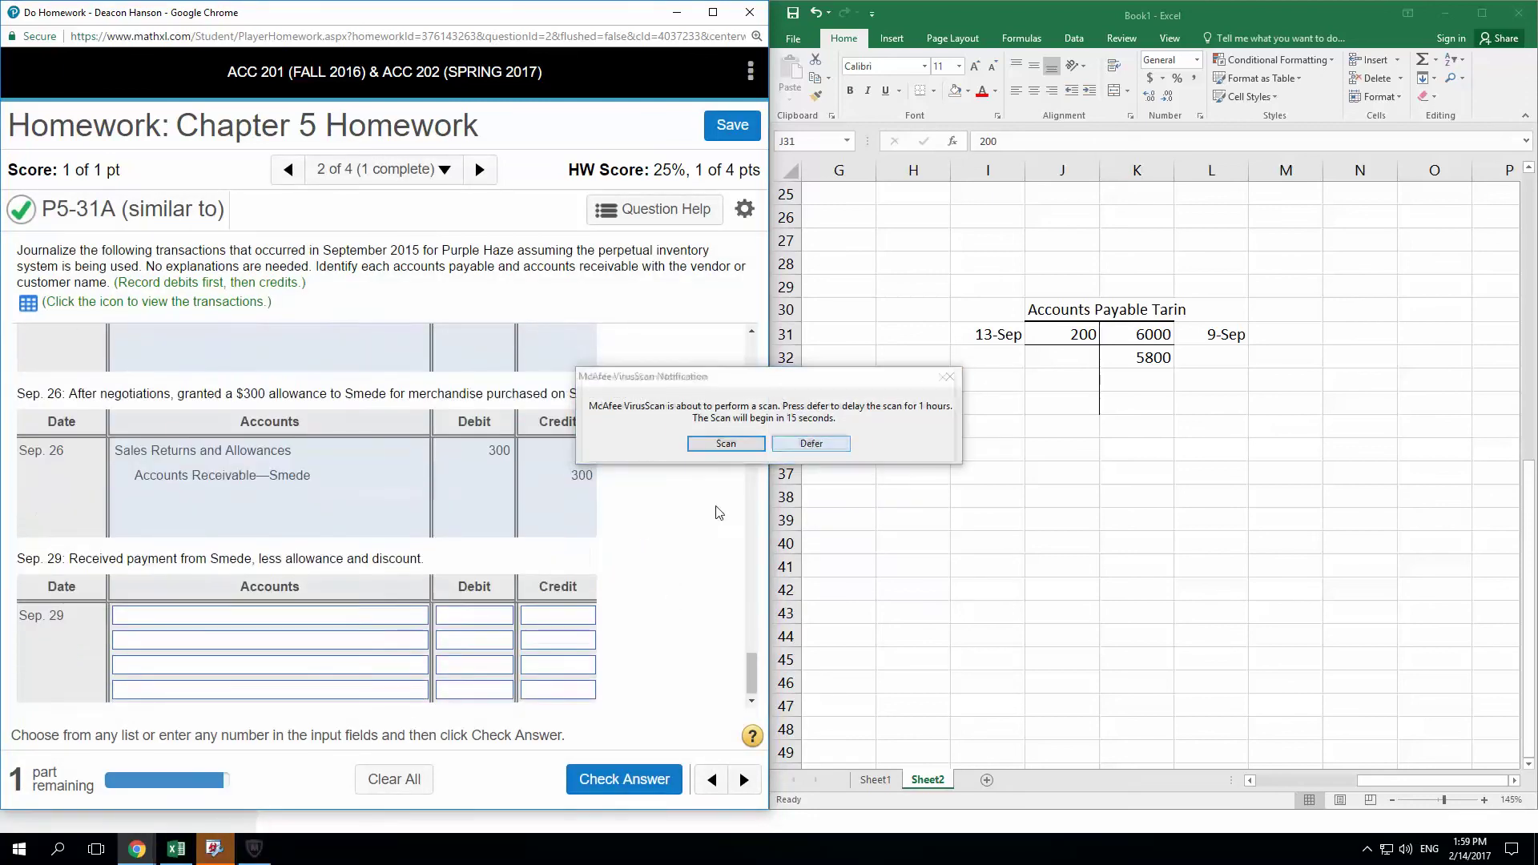
- Defer the virus scan, and in Excel clear the contents of the Accounts Payable Tarin T-account in I30:M34
left_click(811, 444)
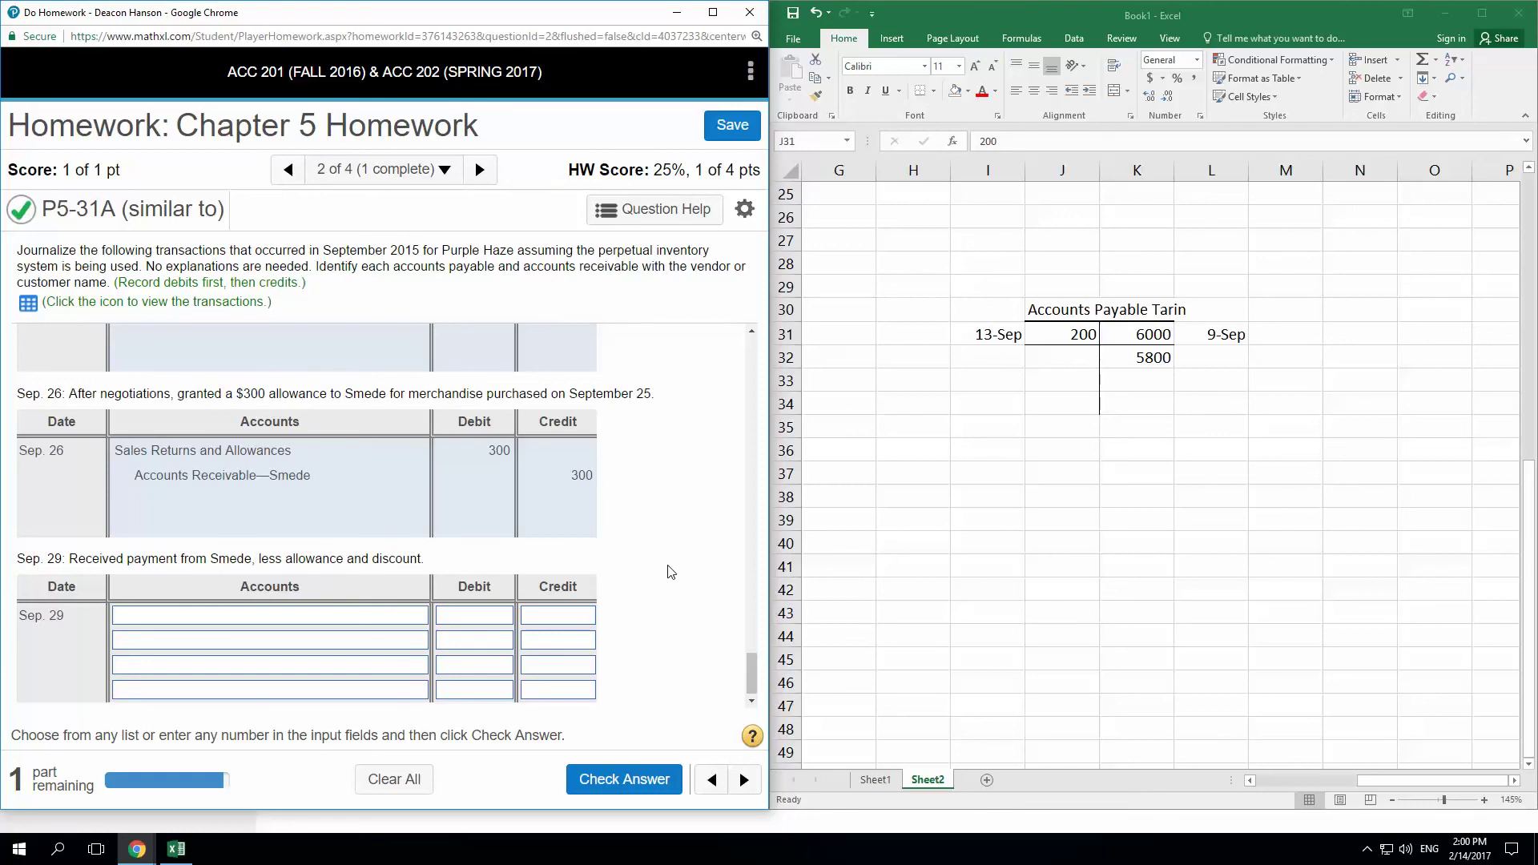
key("alt+Tab")
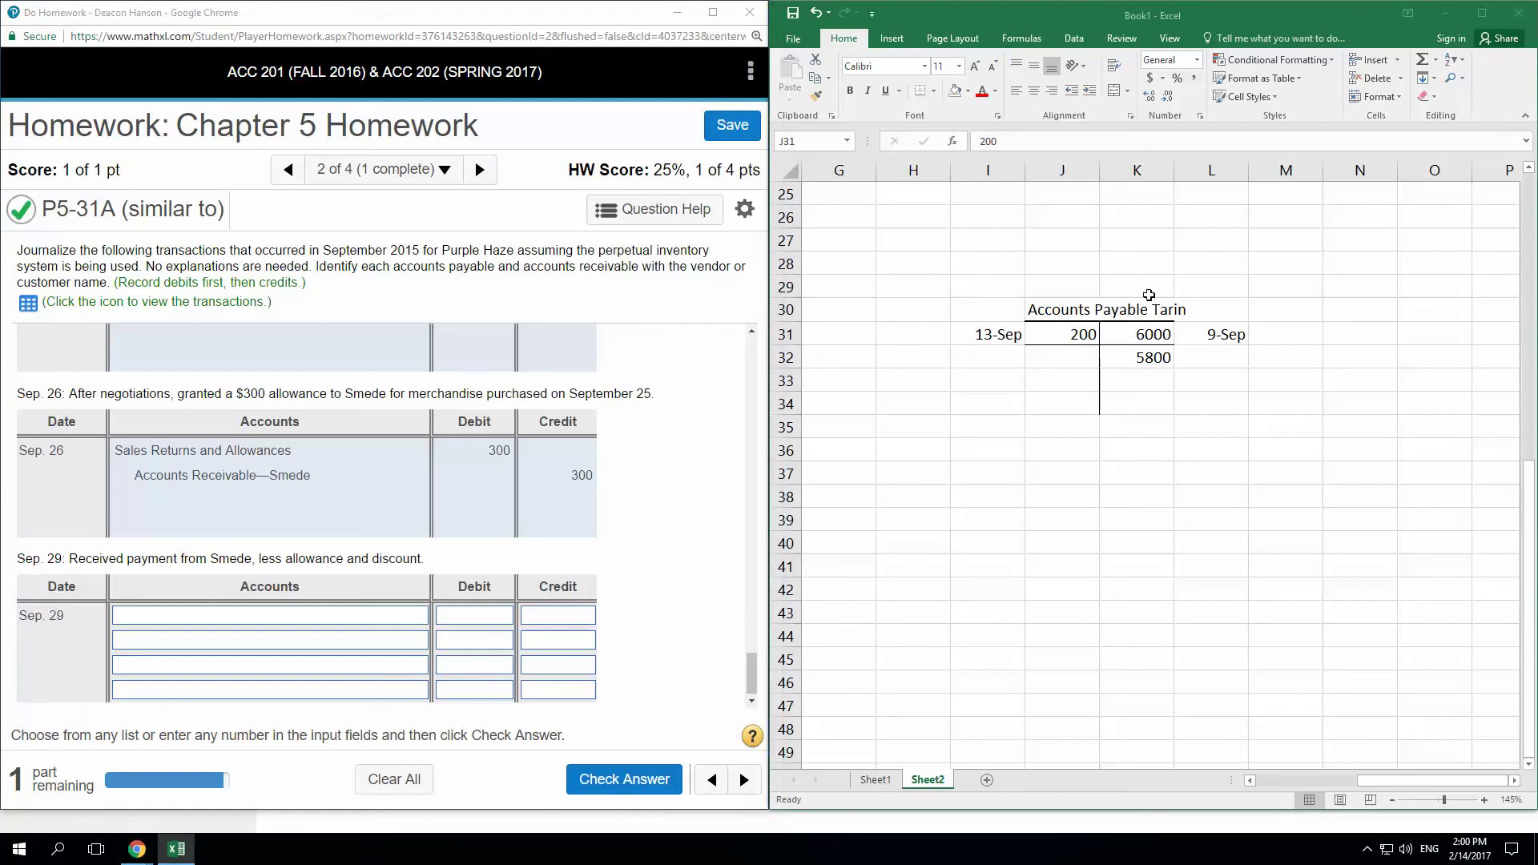
left_click(1208, 477)
mouse_move(971, 309)
left_mouse_down()
mouse_move(1305, 374)
mouse_move(1312, 416)
left_mouse_up()
key("Delete")
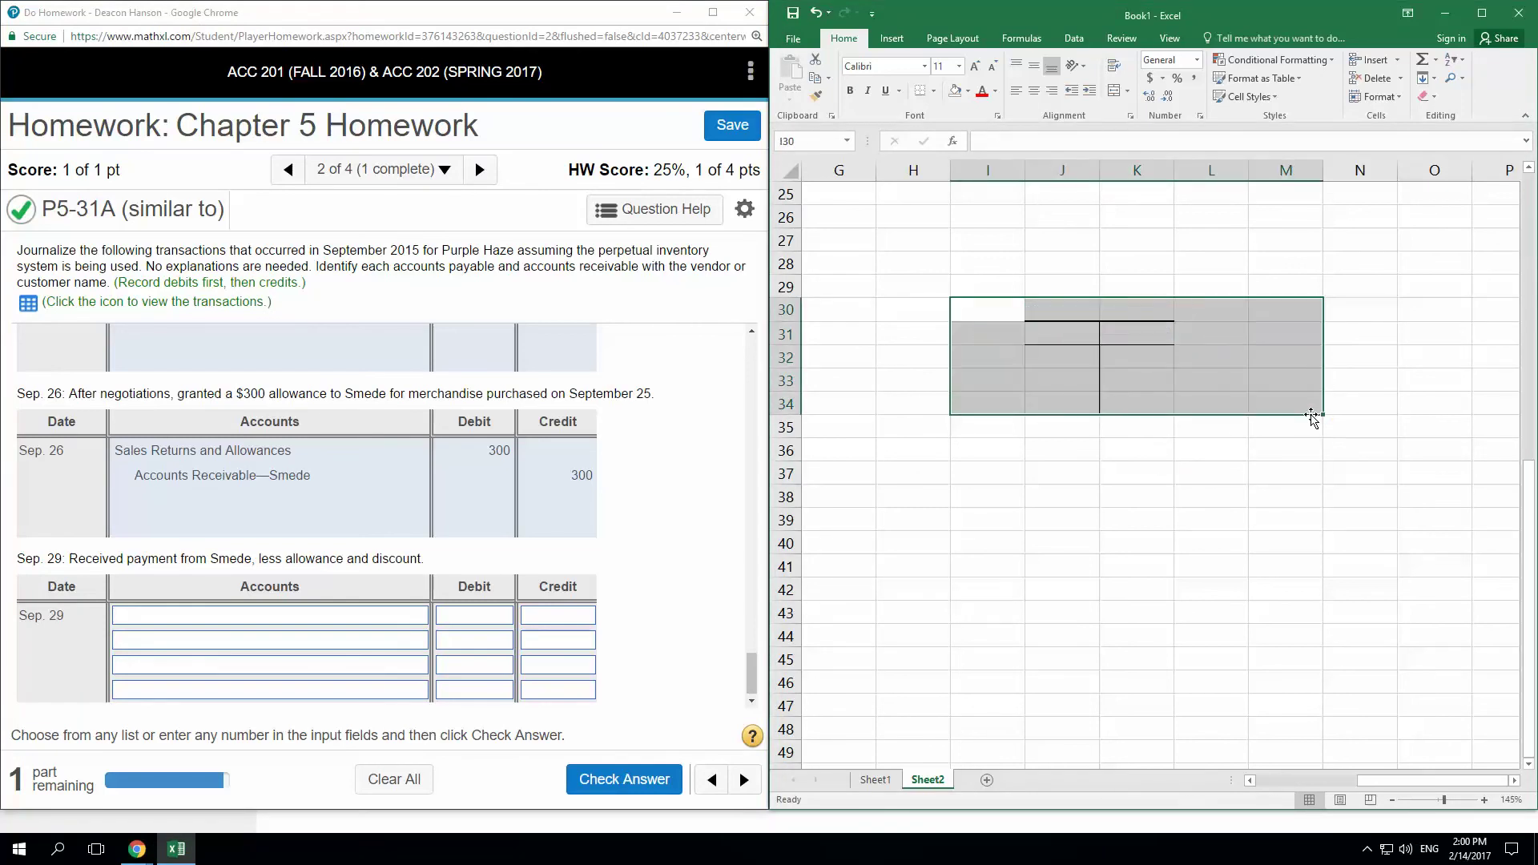
left_click(1234, 569)
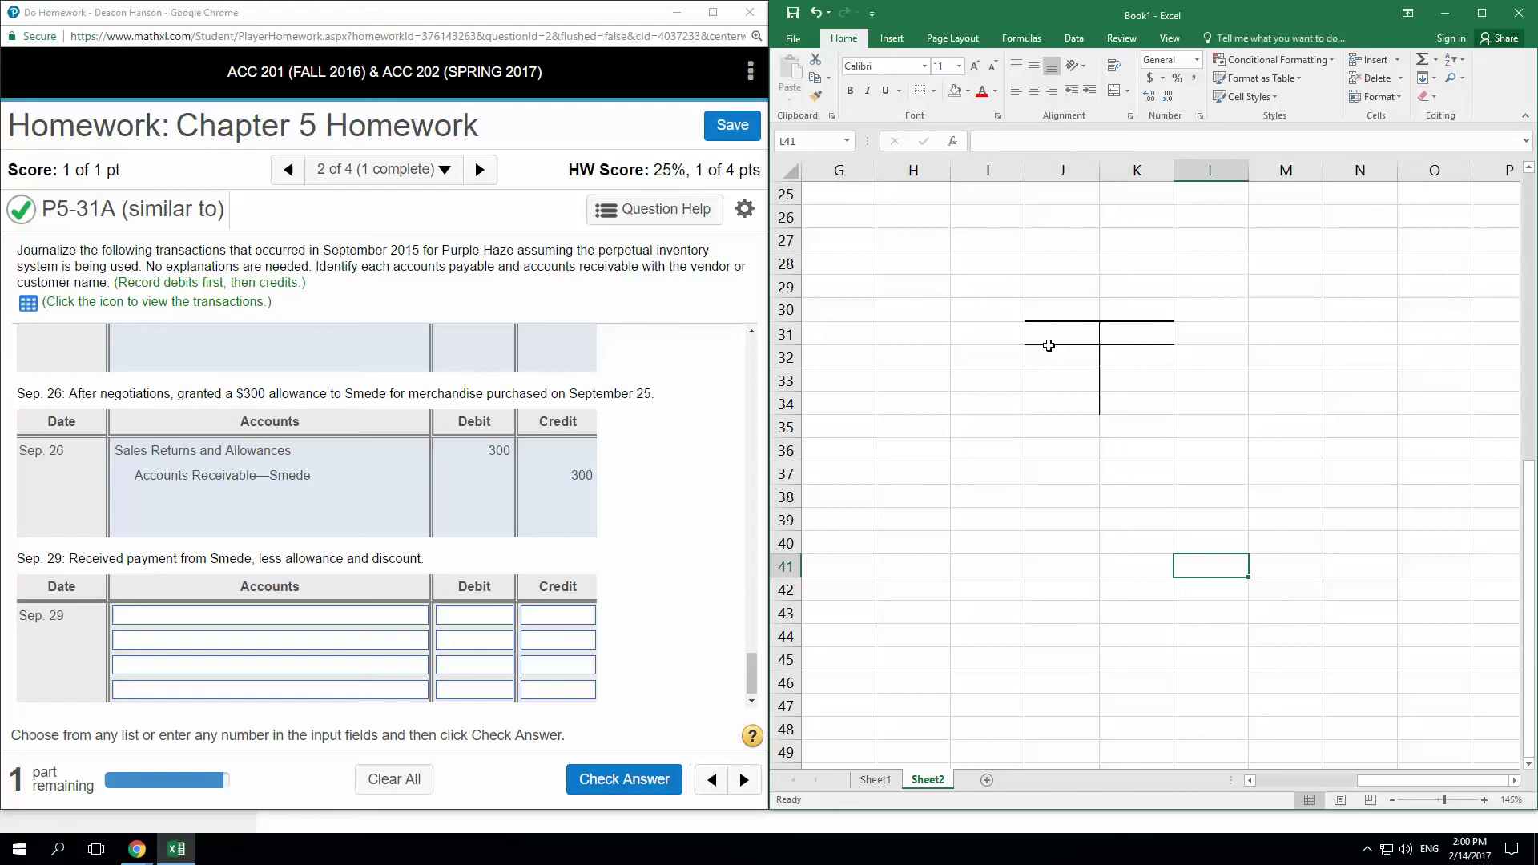
- Remove all borders from cells J31:K32 of the old T-account
left_click_drag(1044, 340, 1136, 347)
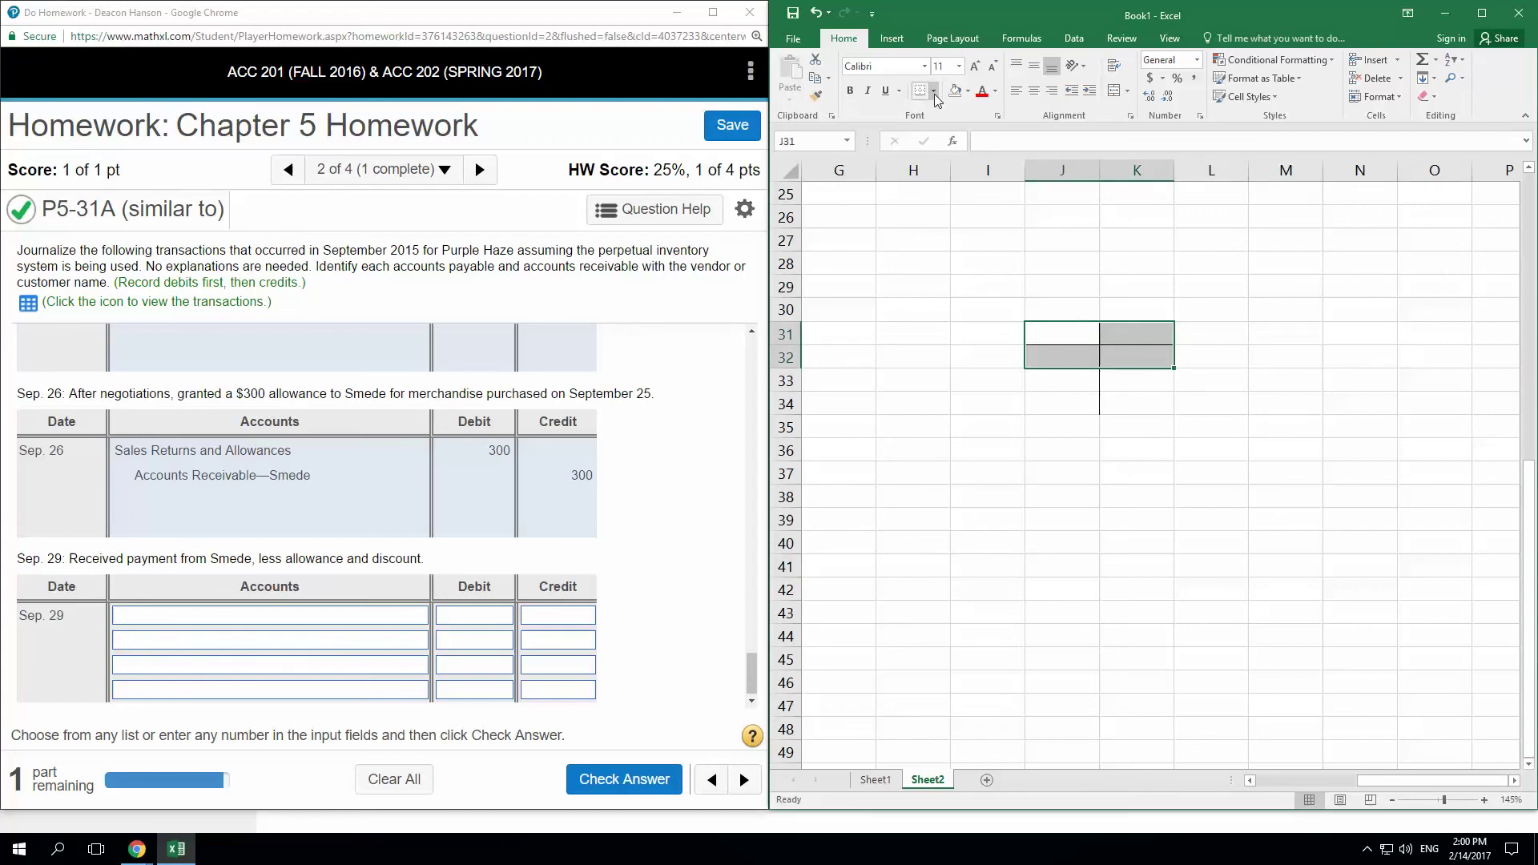
left_click(934, 93)
left_click(954, 207)
left_click(1206, 425)
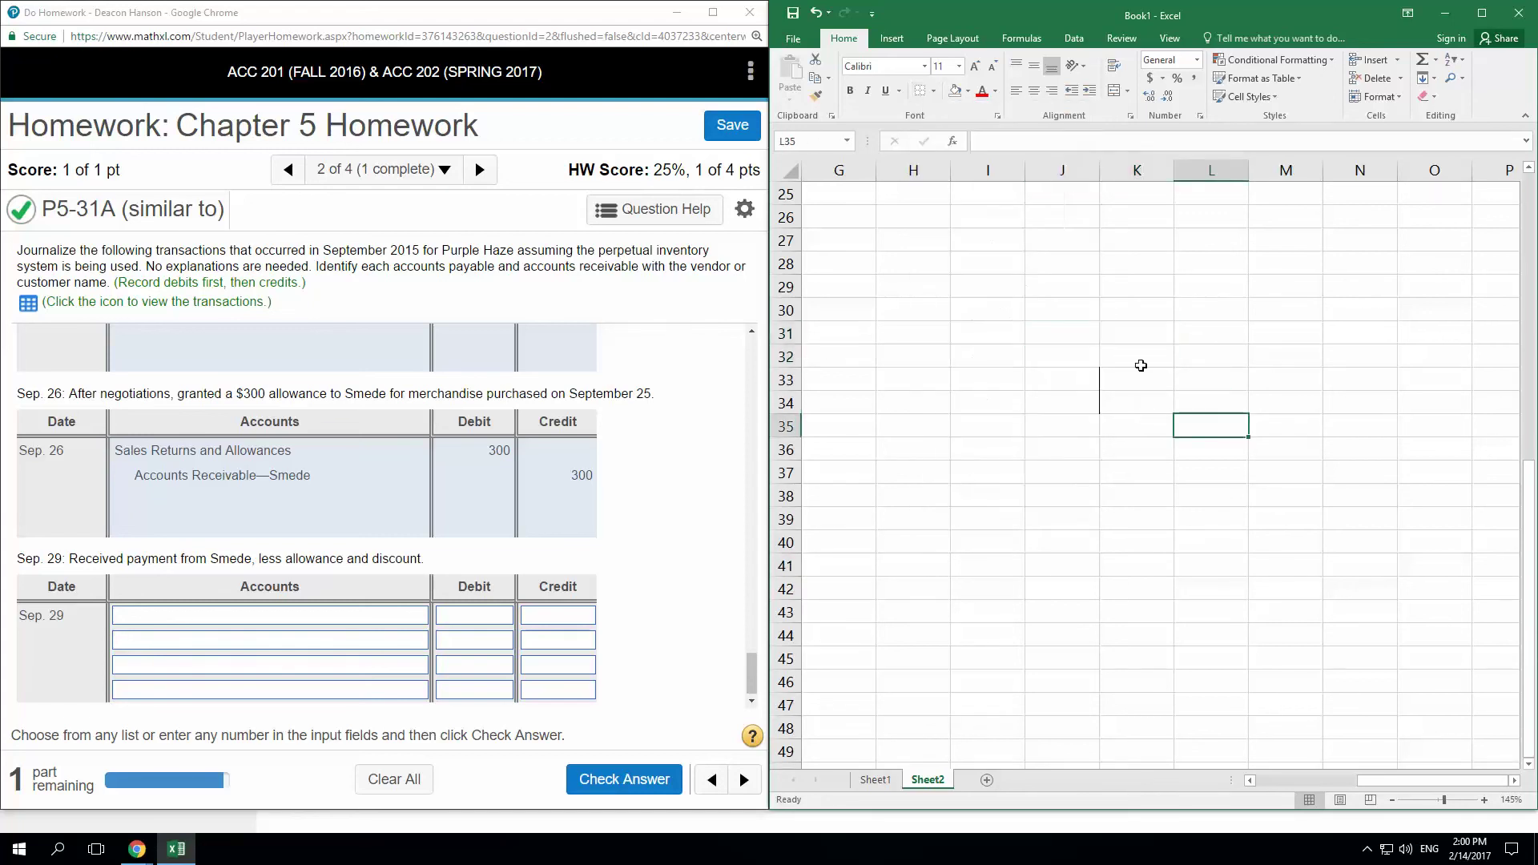
- Rebuild the T-account outline with a thick bottom border on J30:K30 and a left border on K31:K32
left_click_drag(1068, 309, 1104, 306)
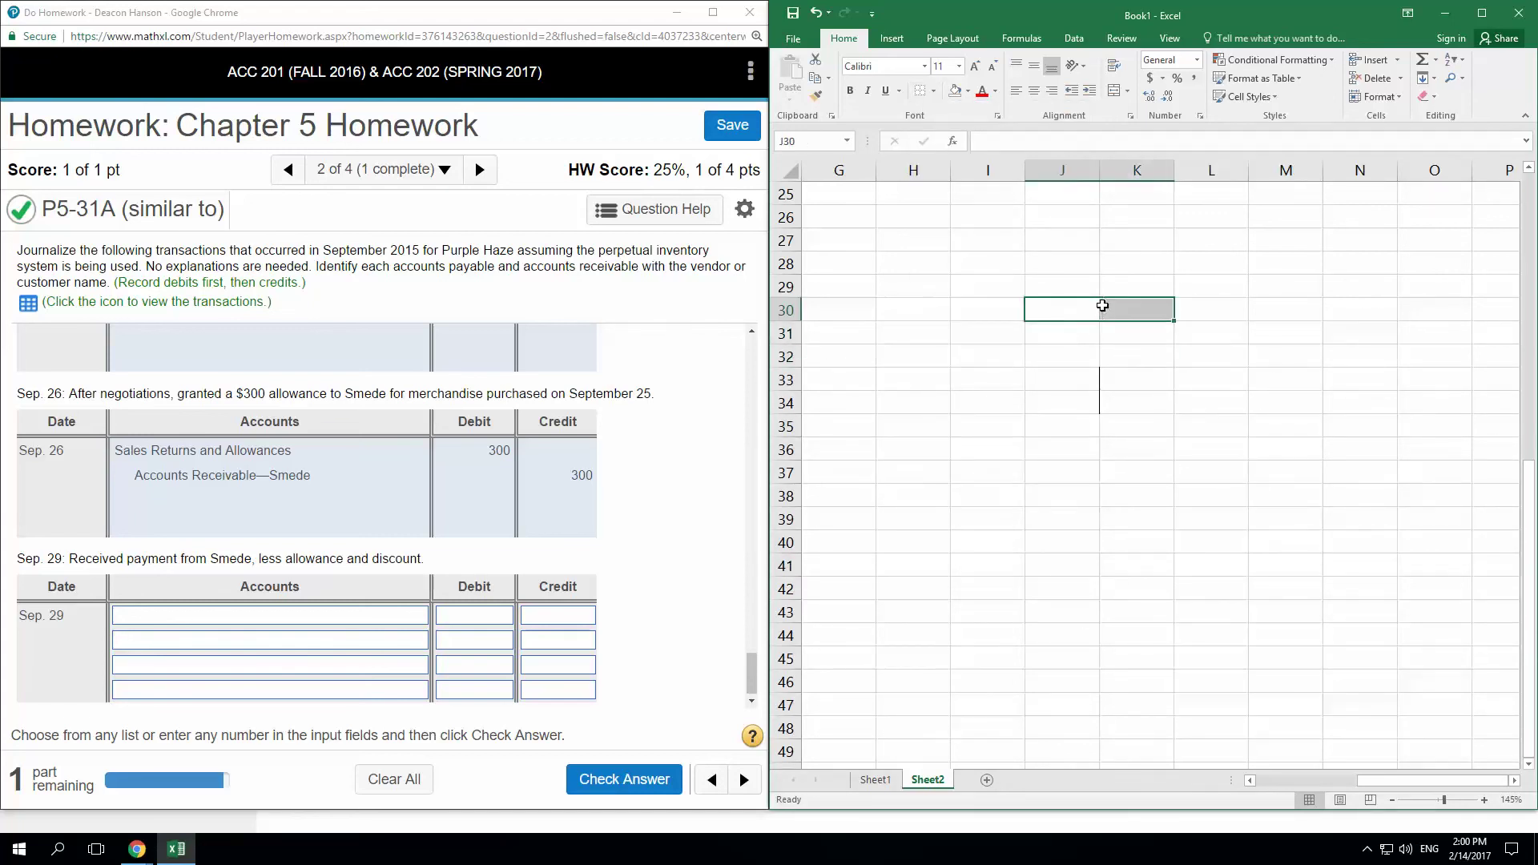
left_click(934, 93)
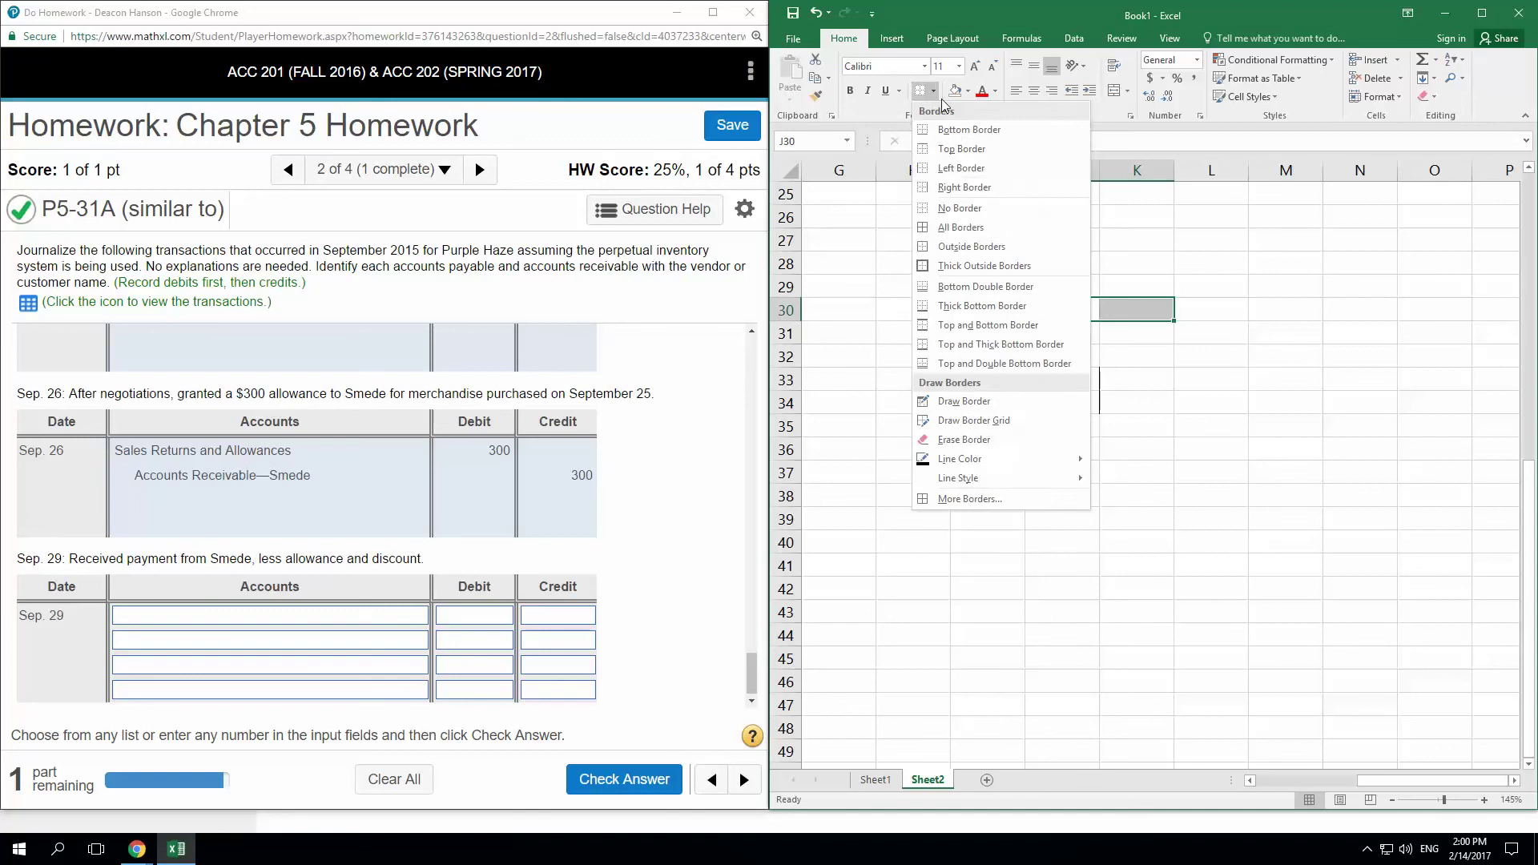
left_click(925, 311)
left_click_drag(1136, 333, 1134, 355)
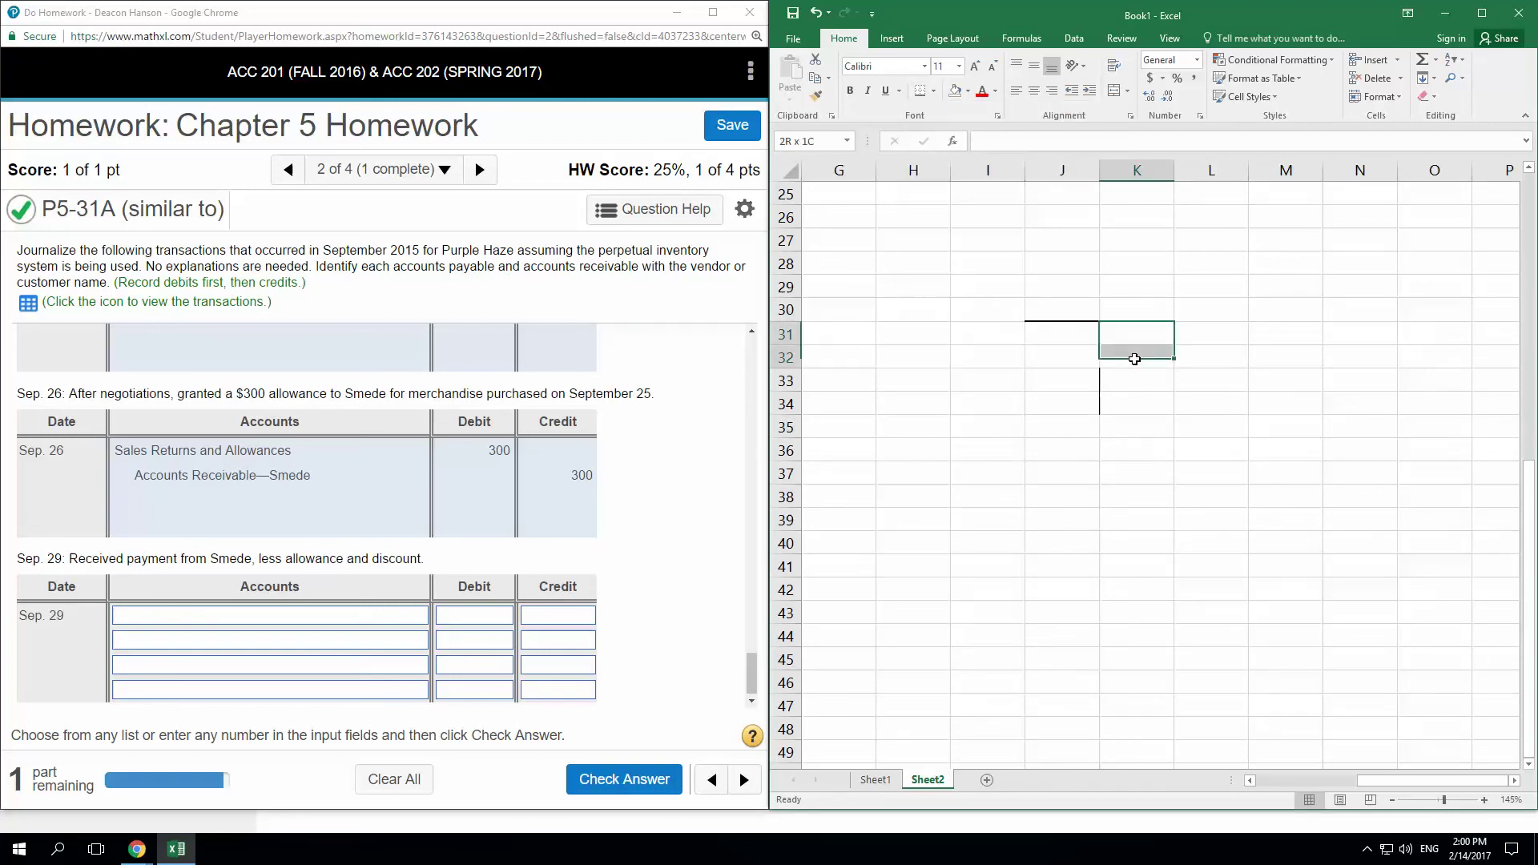
left_click(934, 91)
left_click(929, 178)
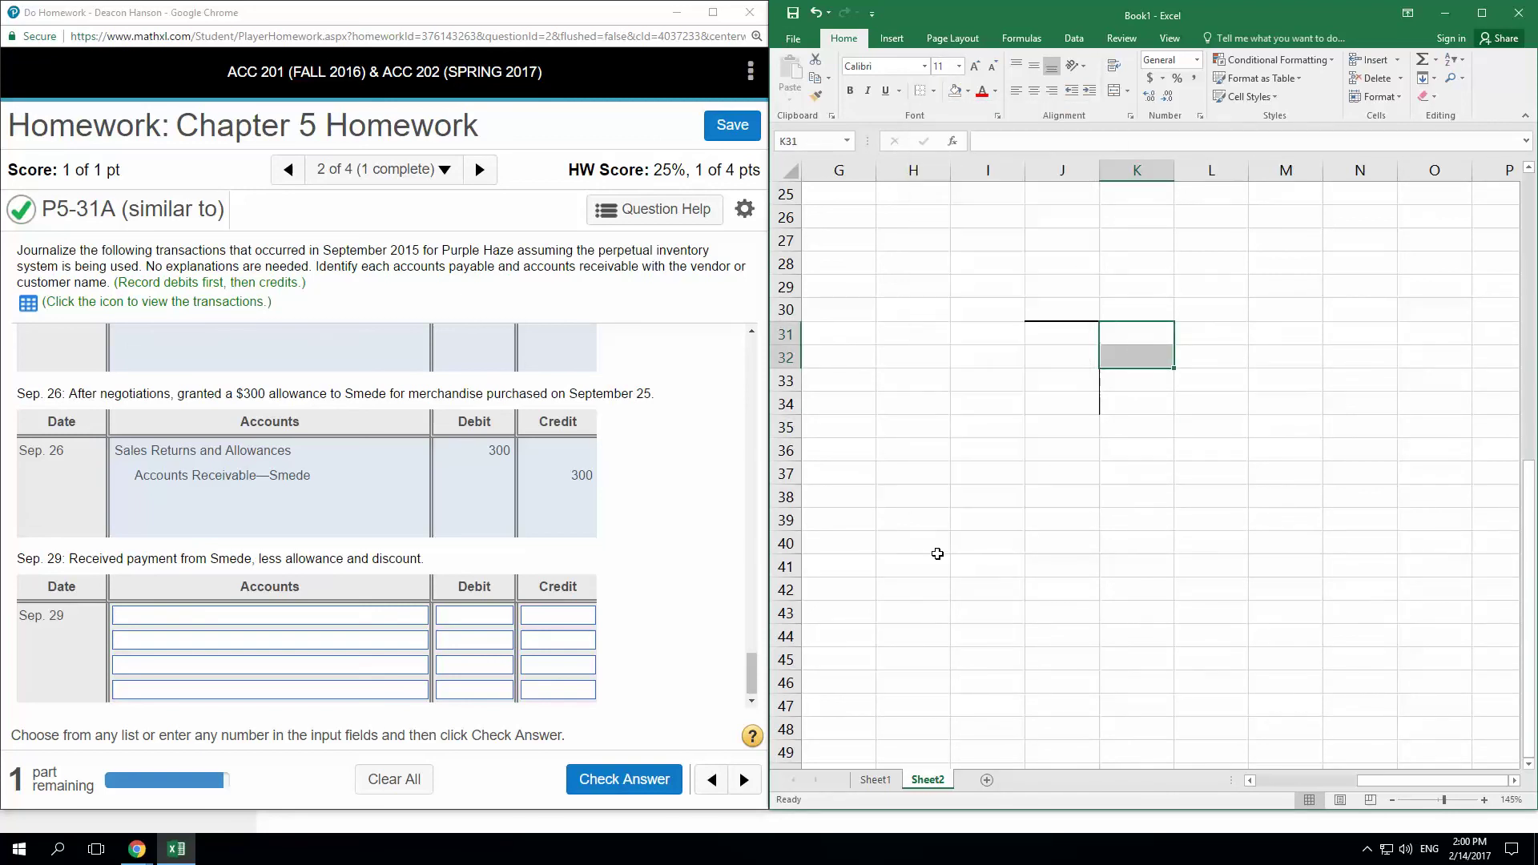
left_click(945, 587)
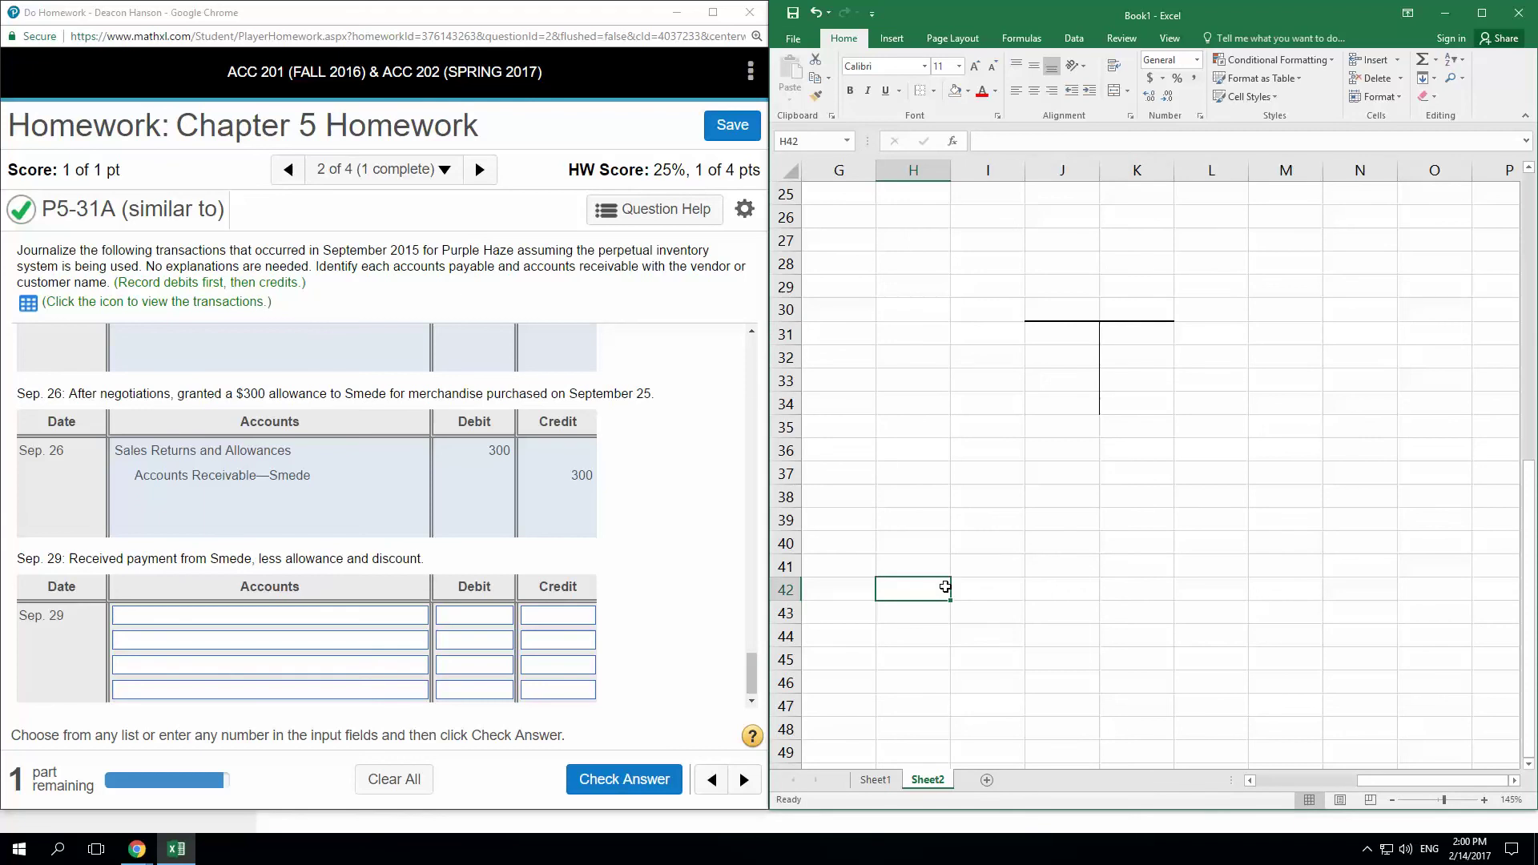
- Title the T-account "Accounts Receivable Smede" in cell J30
left_click(1061, 307)
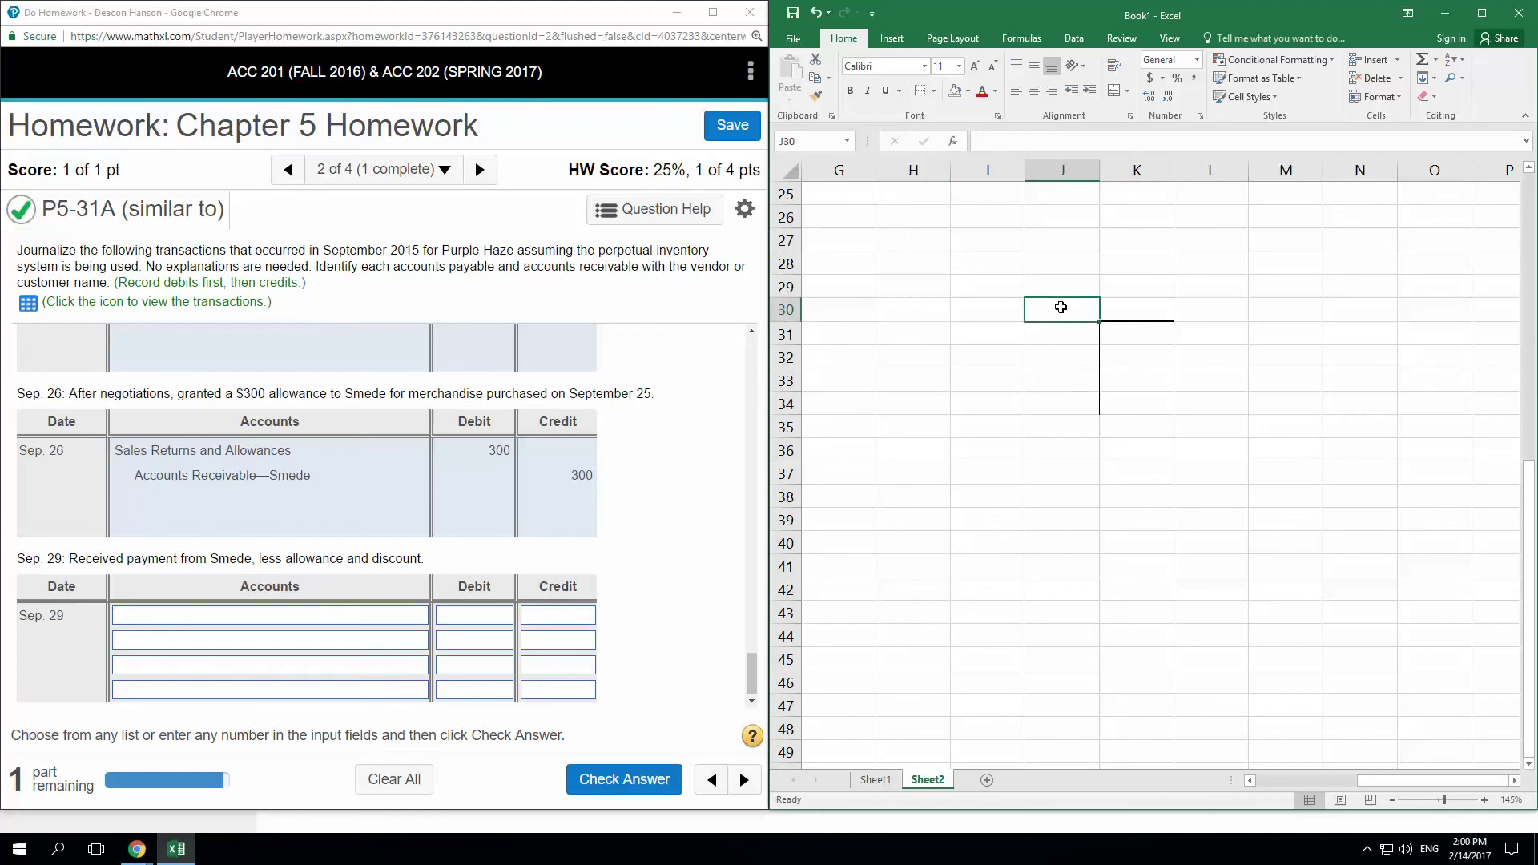
type("Acco")
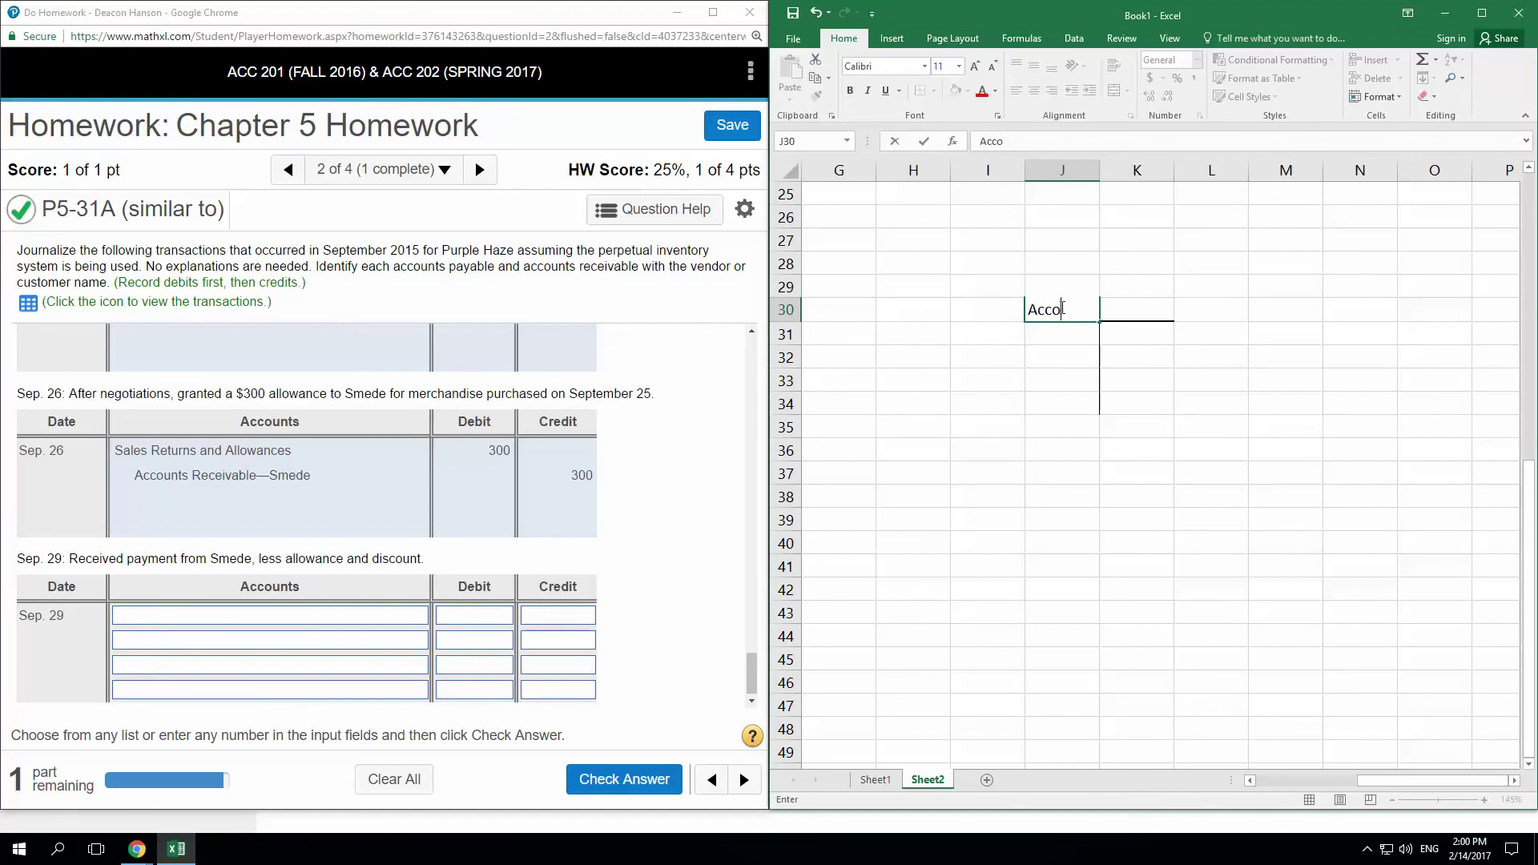
type("unts Receivable Sme")
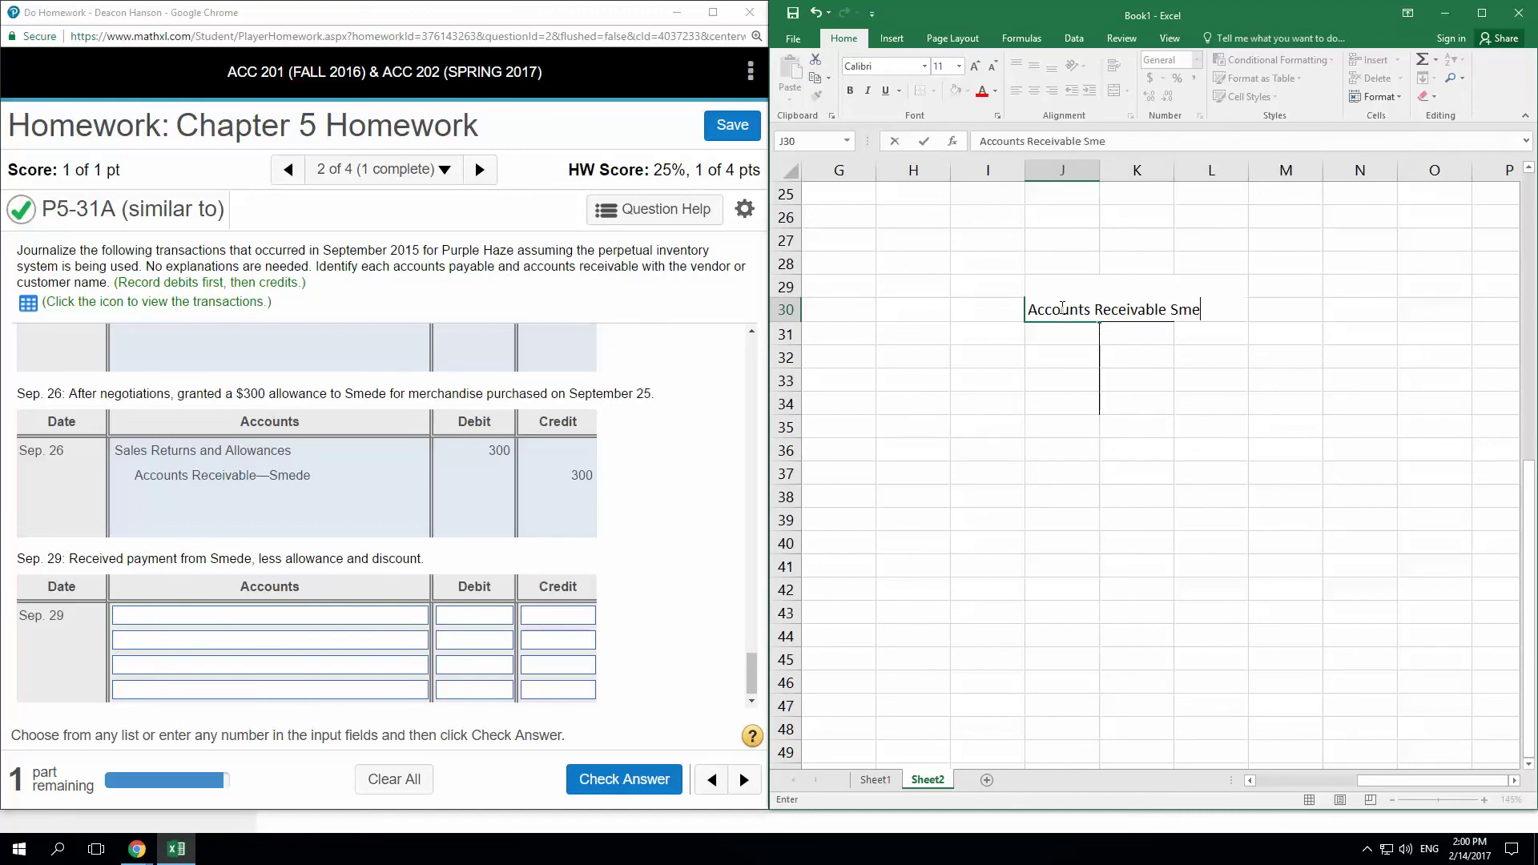
type("de")
key("Return")
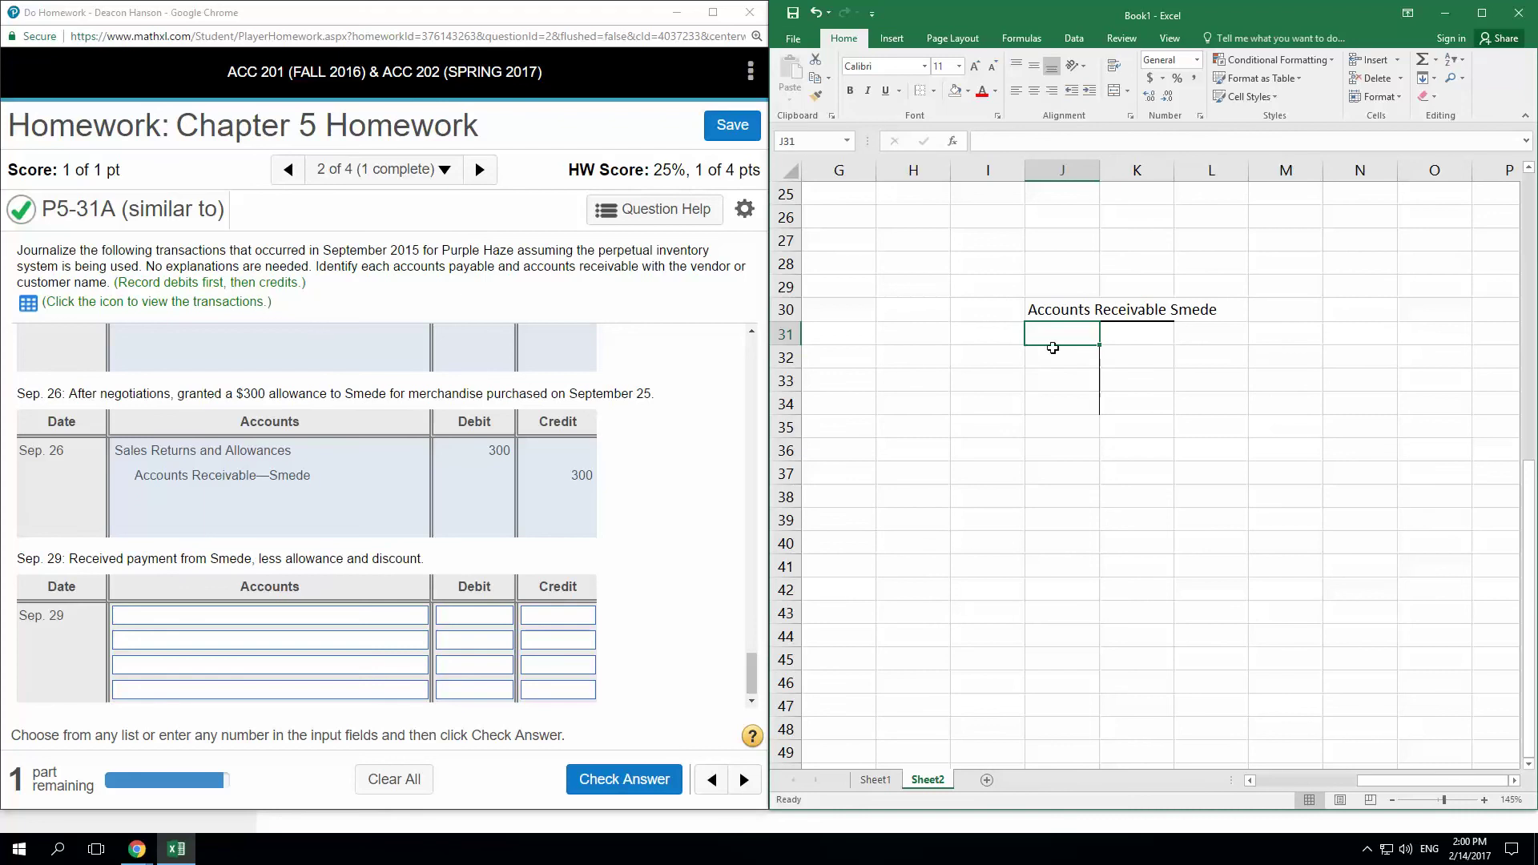
left_click(1001, 509)
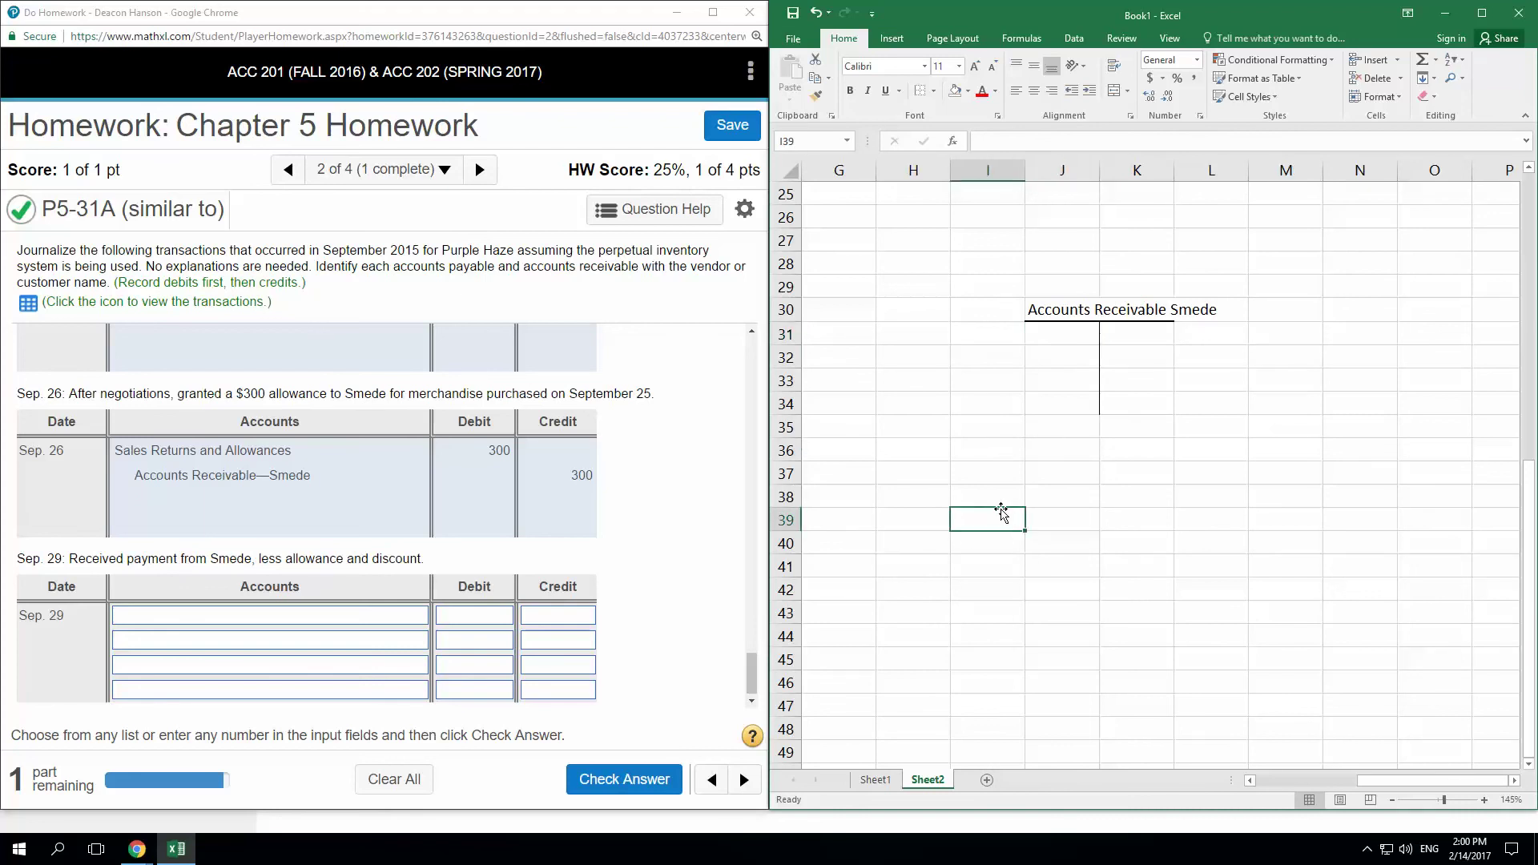
- Enter the Sep. 25 Smede receivable of 2040 on the debit side of the T-account in J31
mouse_move(754, 665)
left_mouse_down()
mouse_move(751, 623)
mouse_move(761, 641)
left_mouse_up()
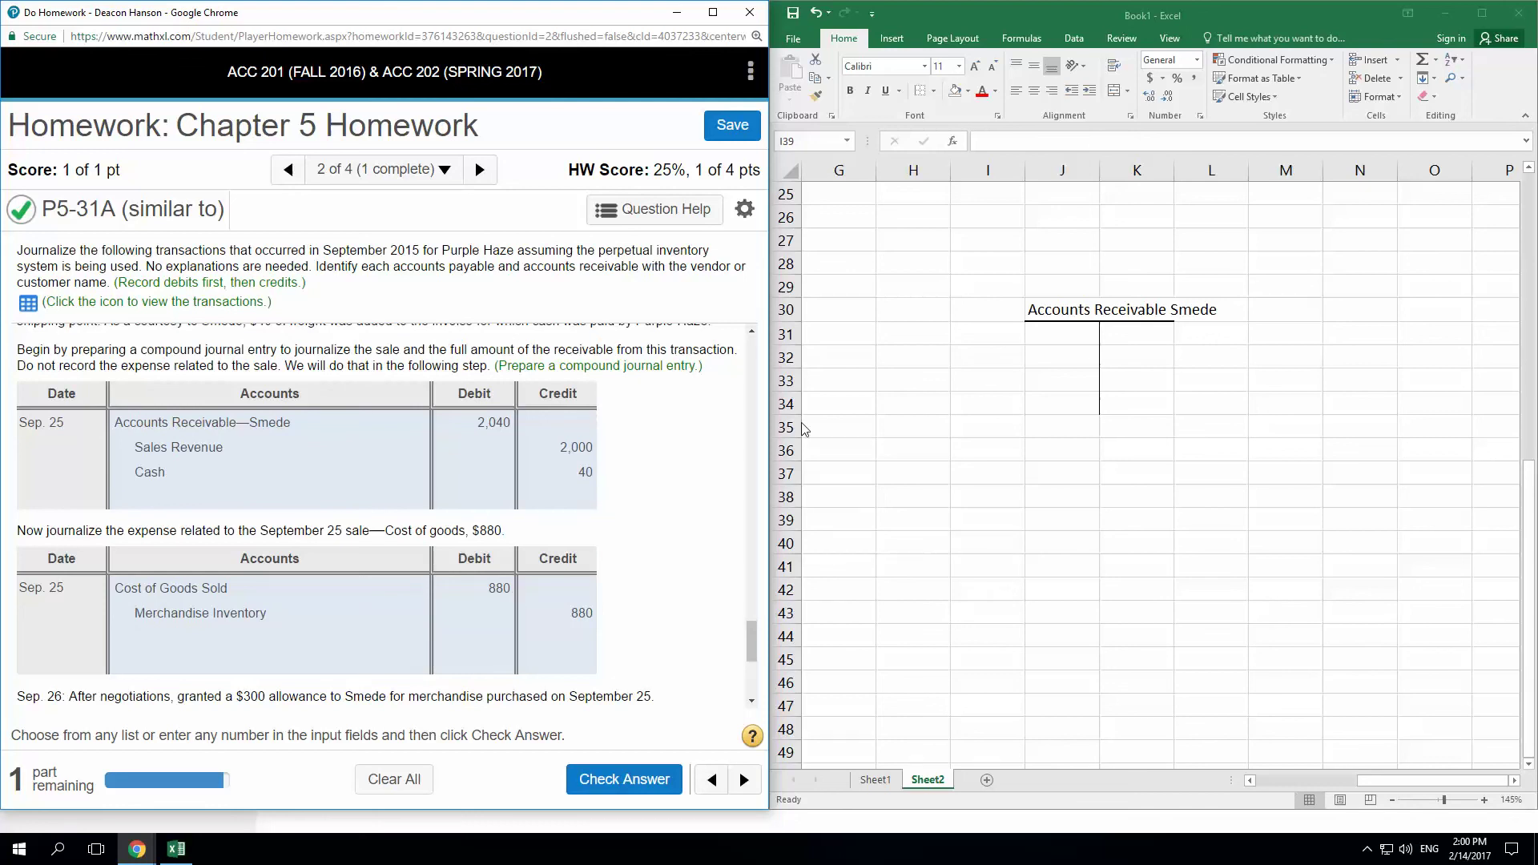
left_click(1050, 334)
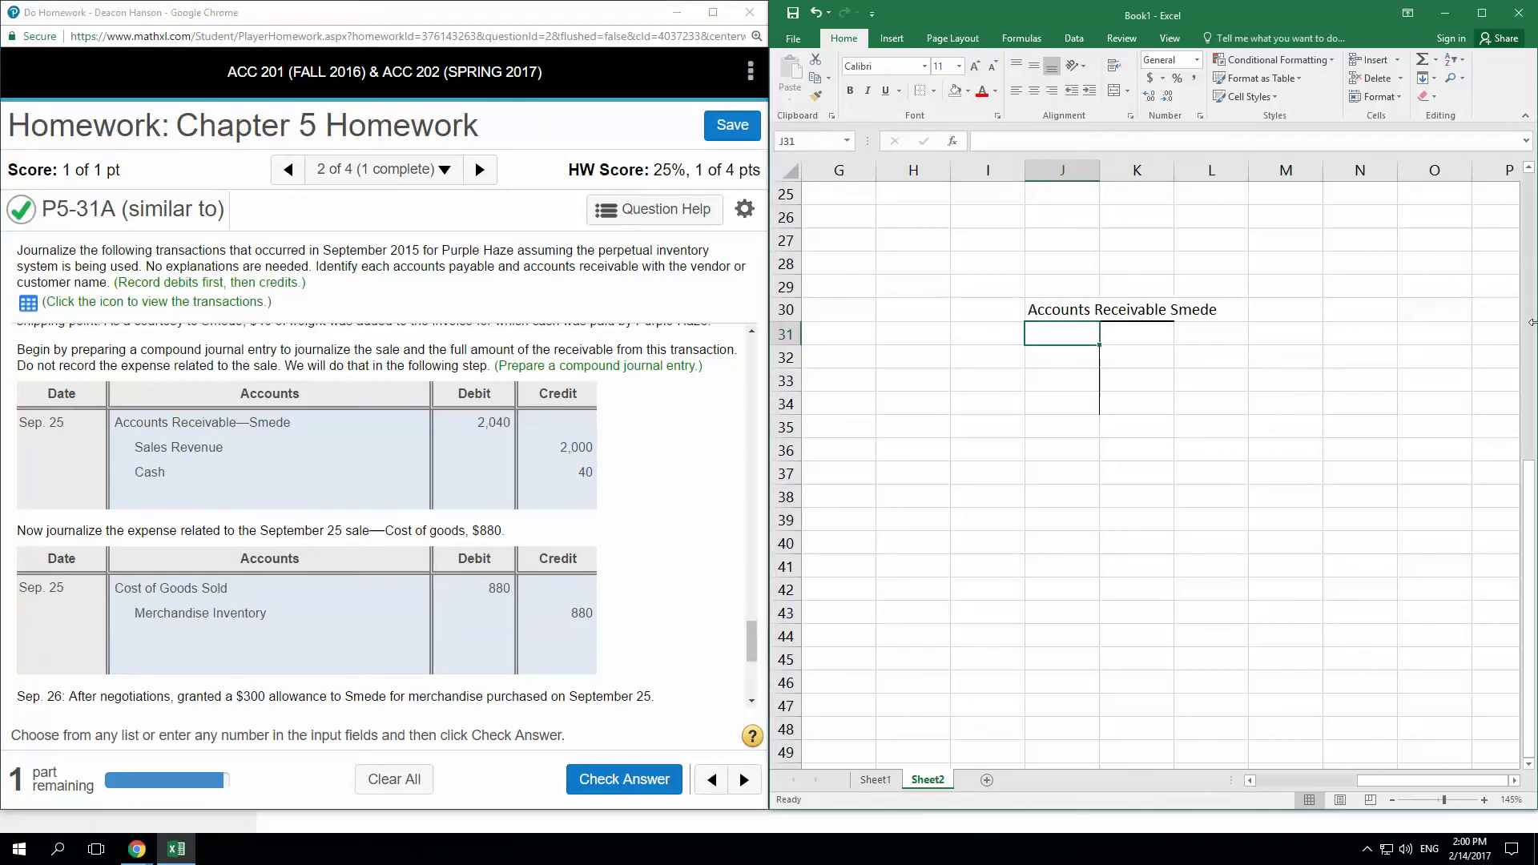
type("2040")
key("Return")
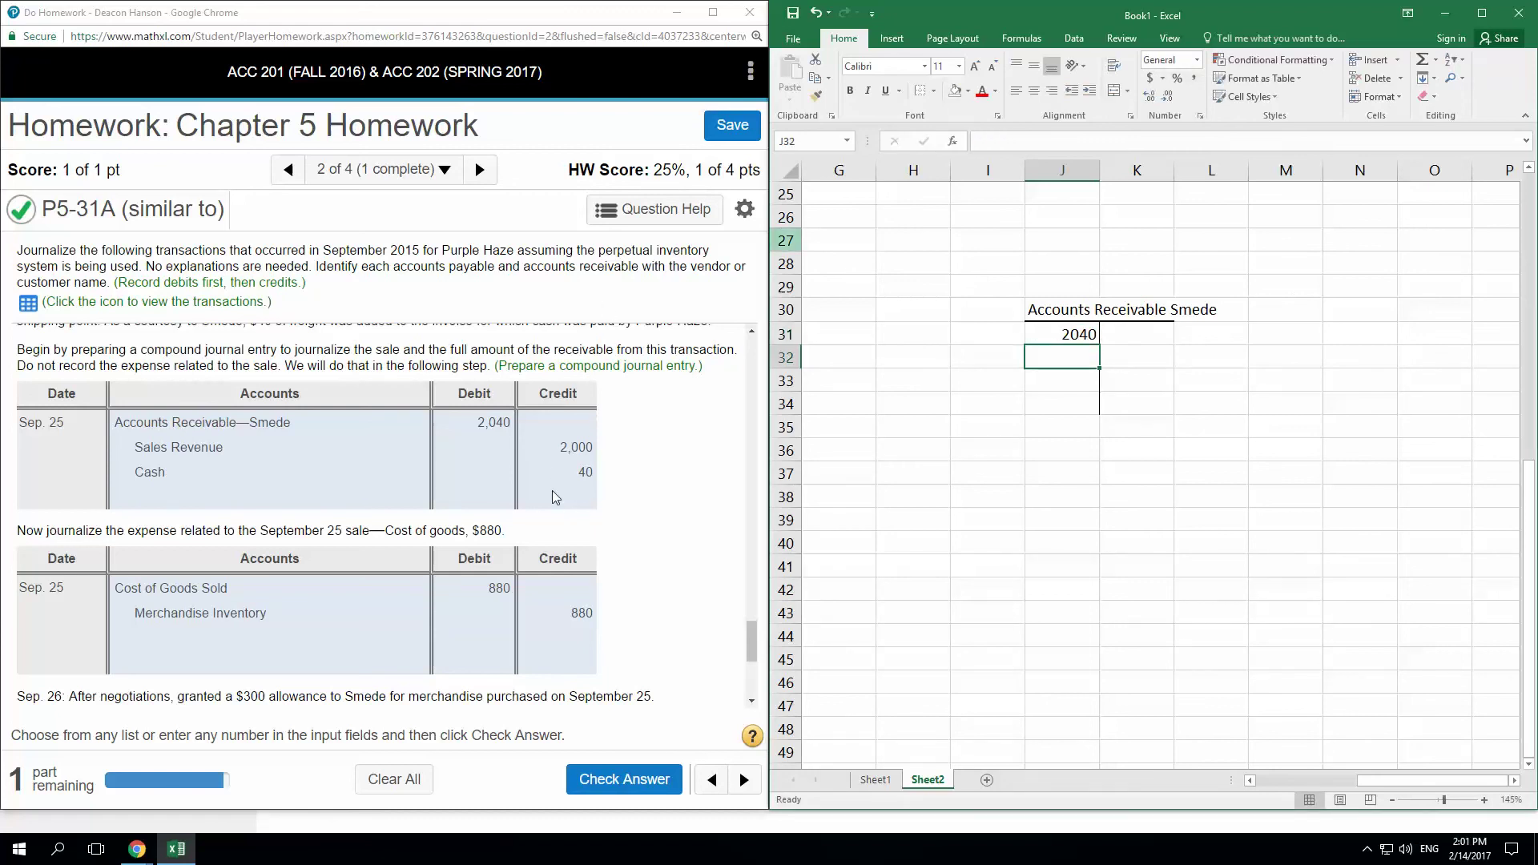
- Enter the Sep. 26 allowance of 300 on the credit side of the T-account in K31
left_click(653, 511)
scroll(653, 511, "down", 2)
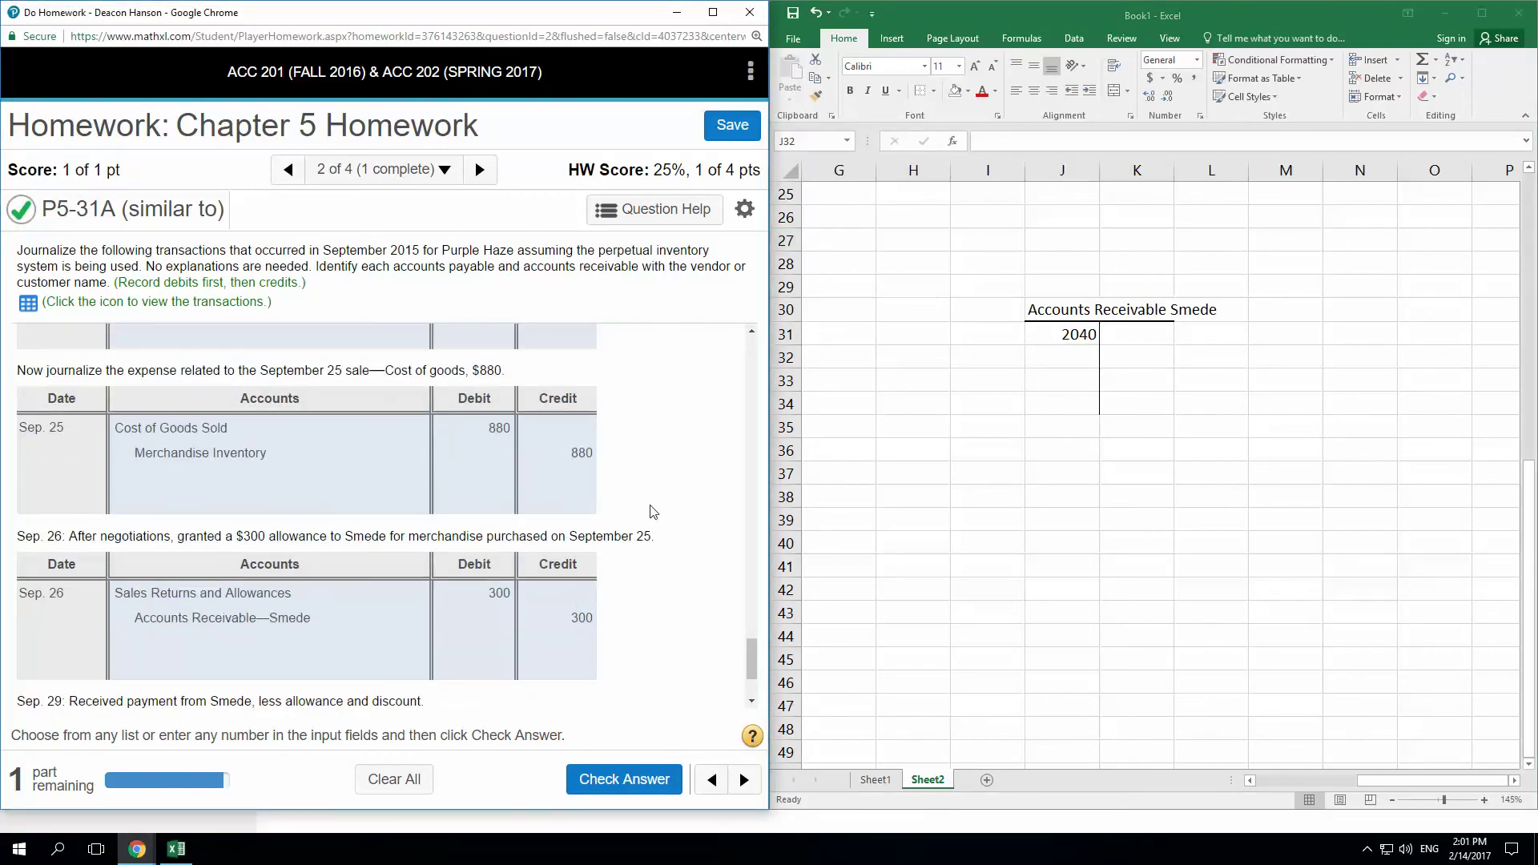
scroll(653, 509, "down", 2)
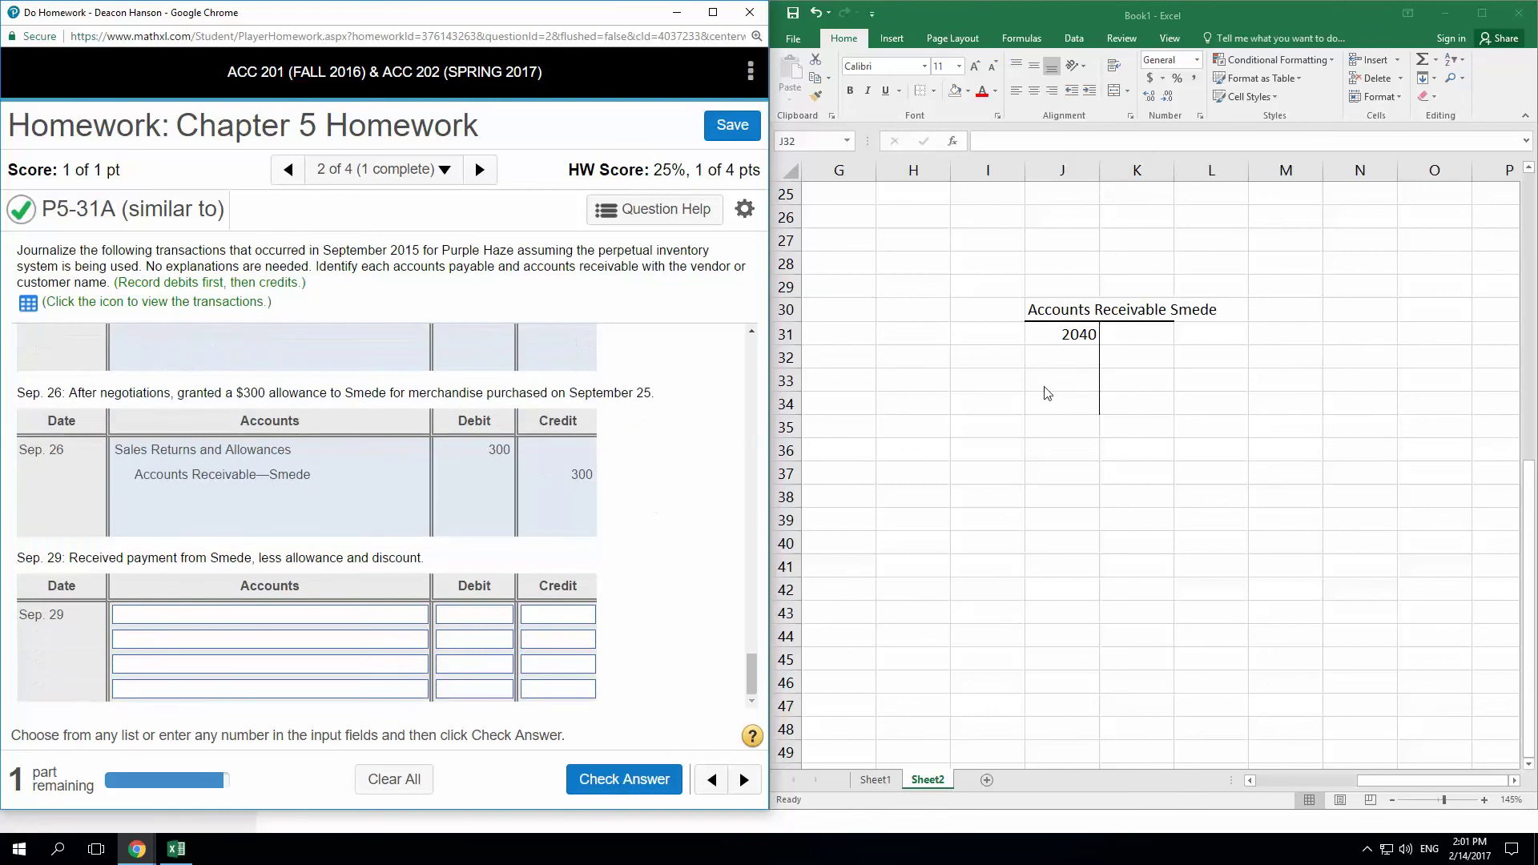
left_click(1150, 336)
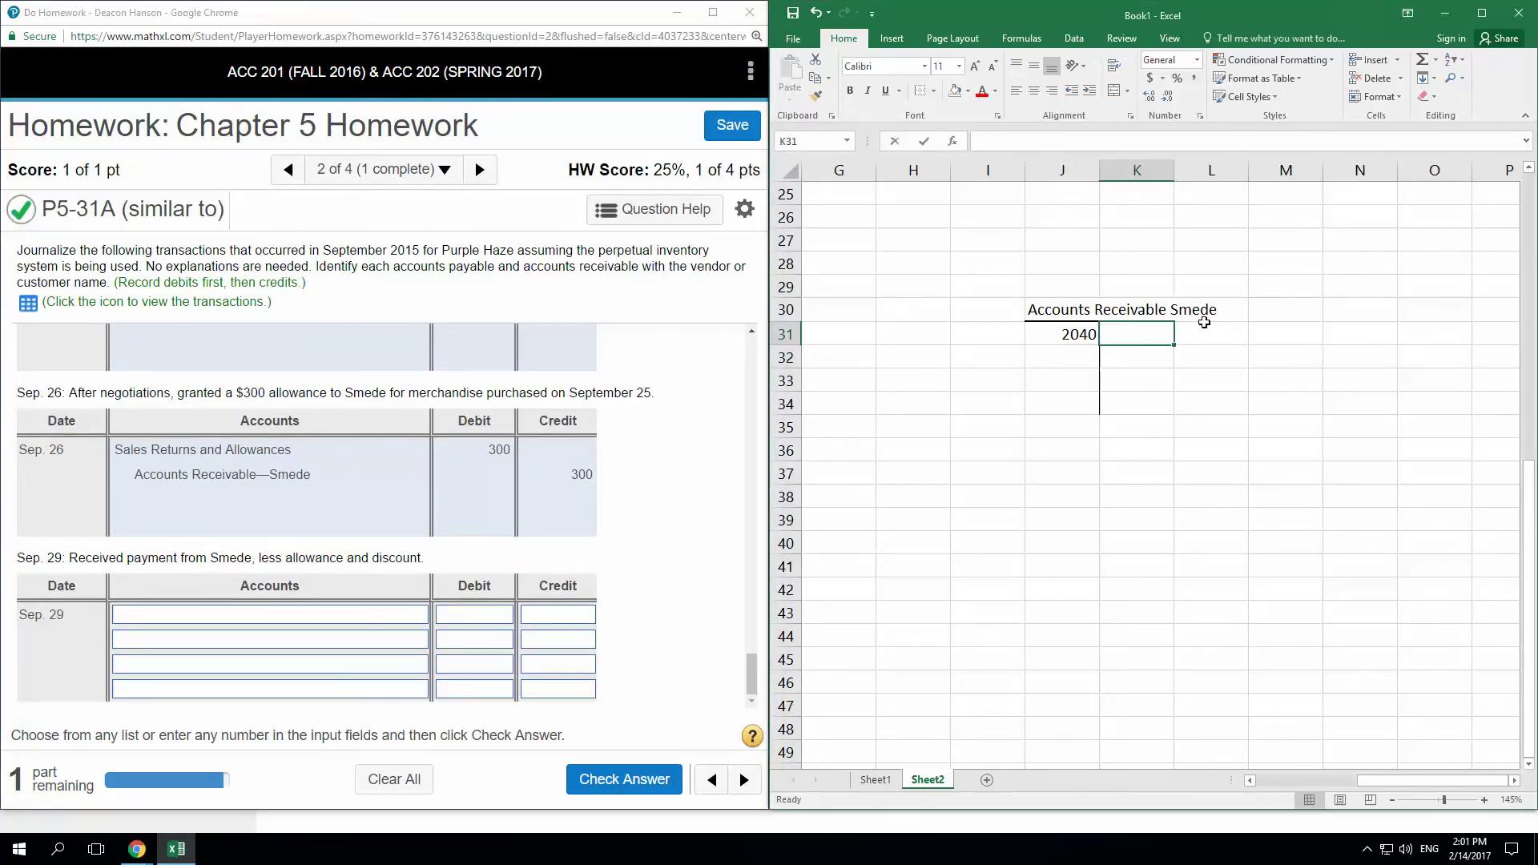
type("300")
key("Return")
- Add a bottom border beneath the T-account amounts in J31:K31
key("Up")
key("Left")
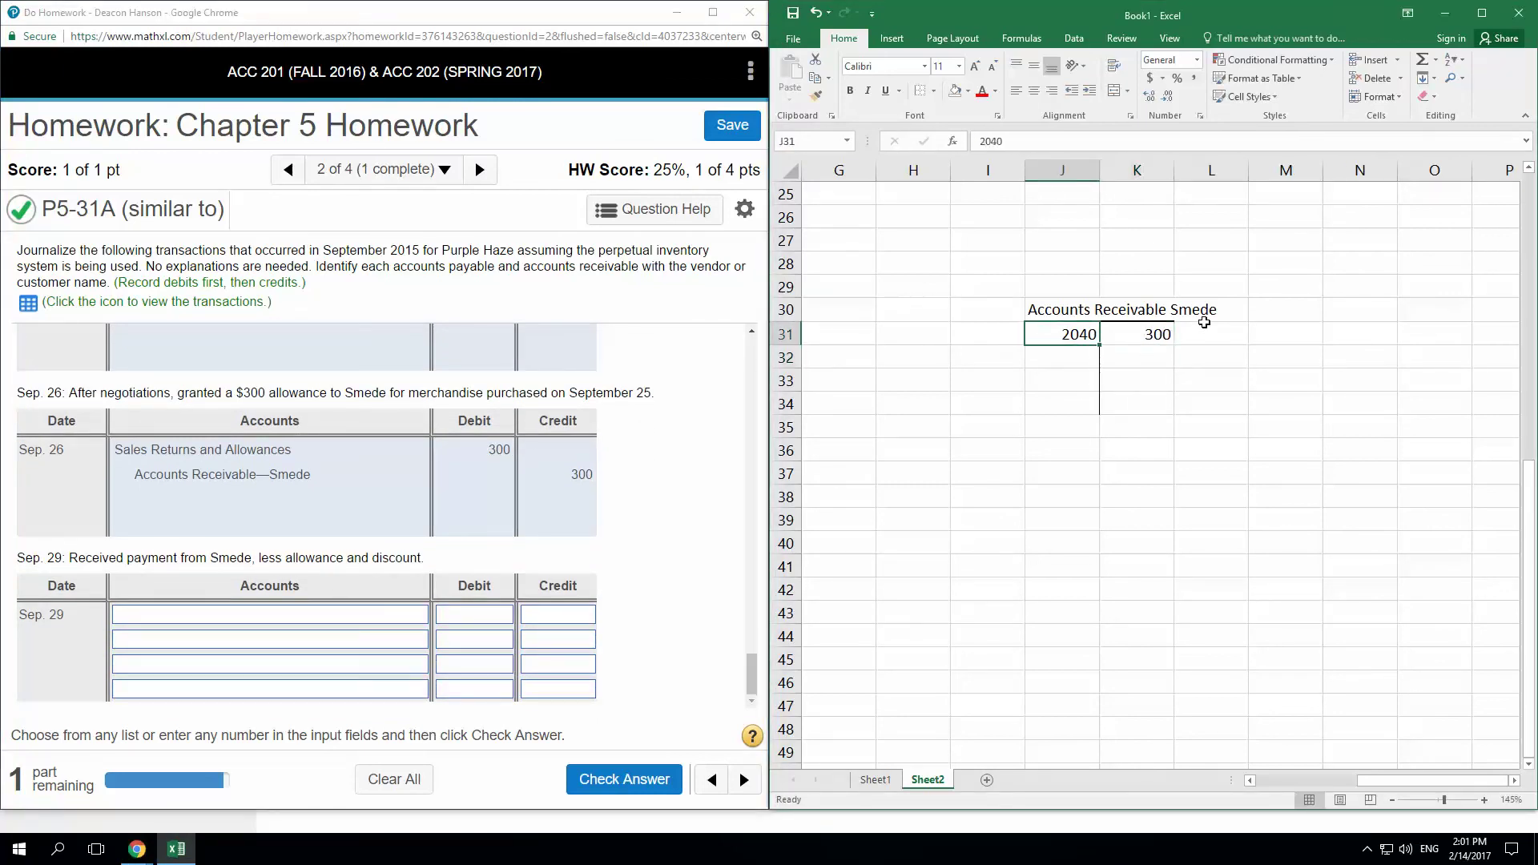
left_click_drag(1071, 334, 1122, 334)
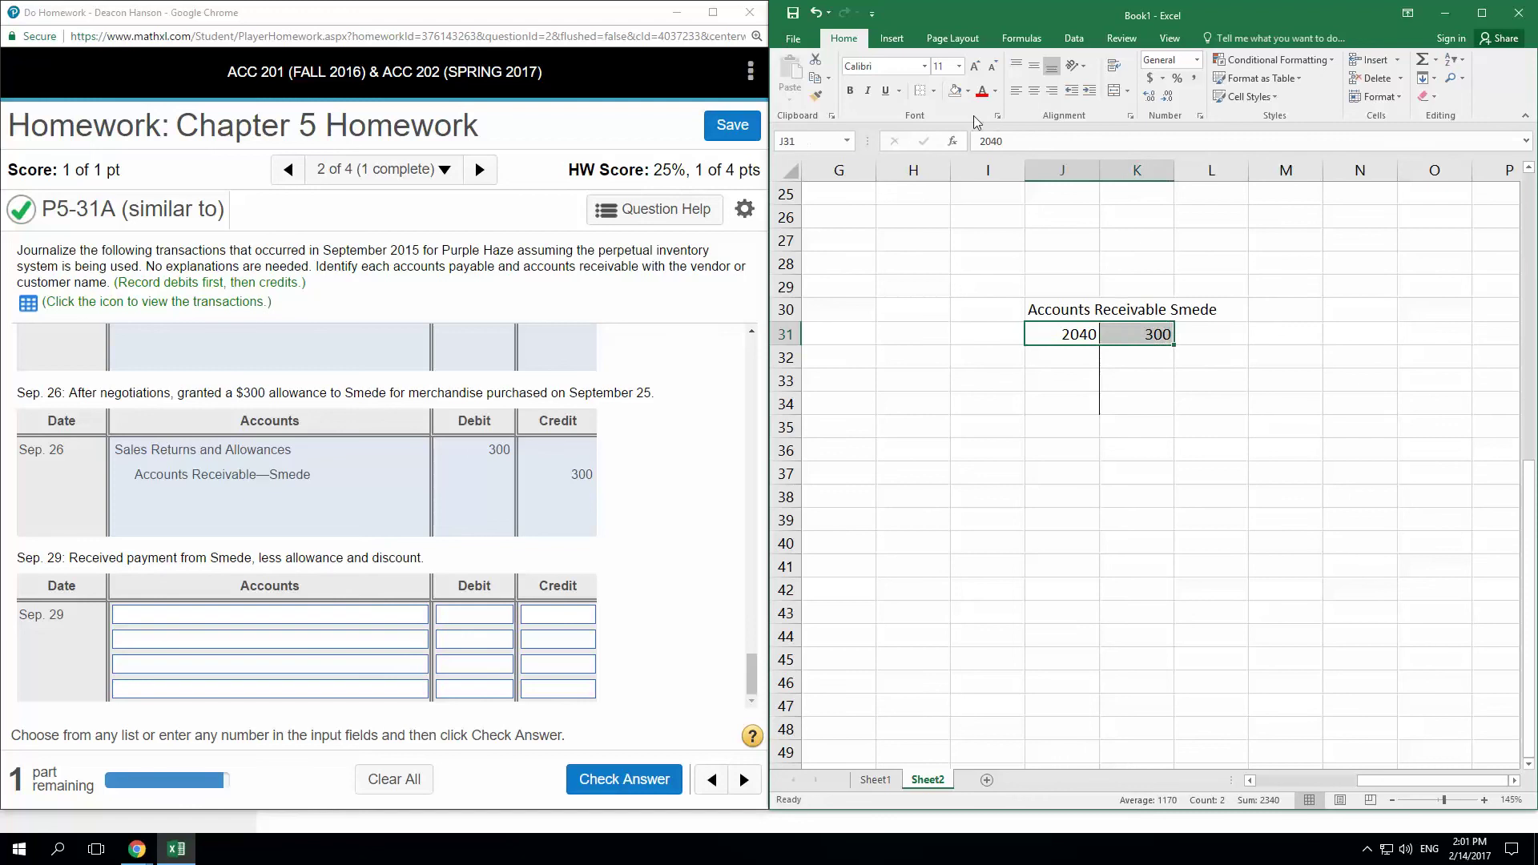
left_click(933, 91)
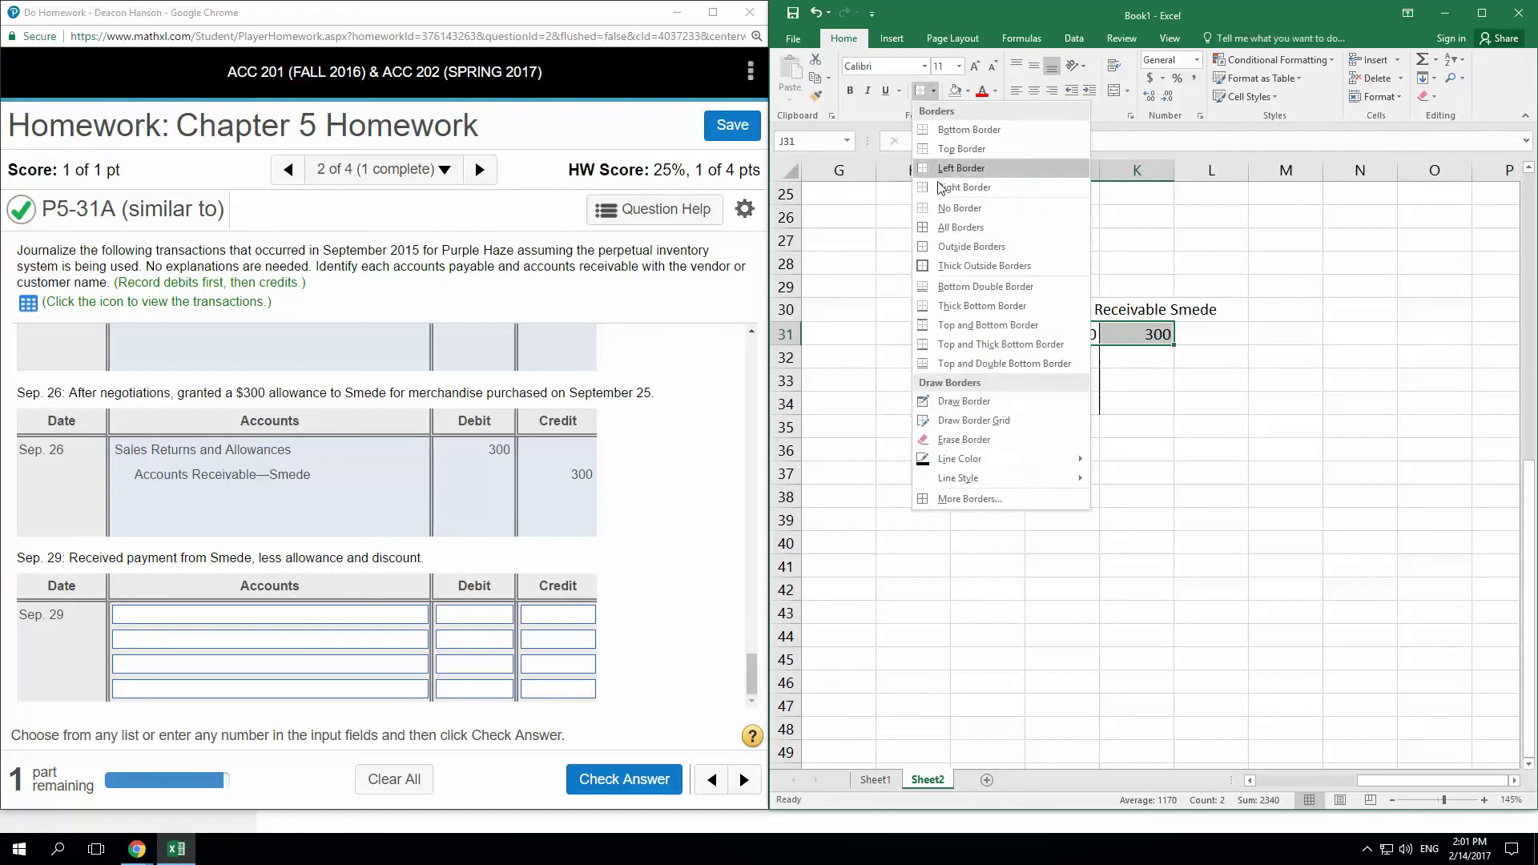
left_click(927, 132)
- Calculate the Smede receivable balance in J32 with the formula =J31-K31
left_click(1128, 359)
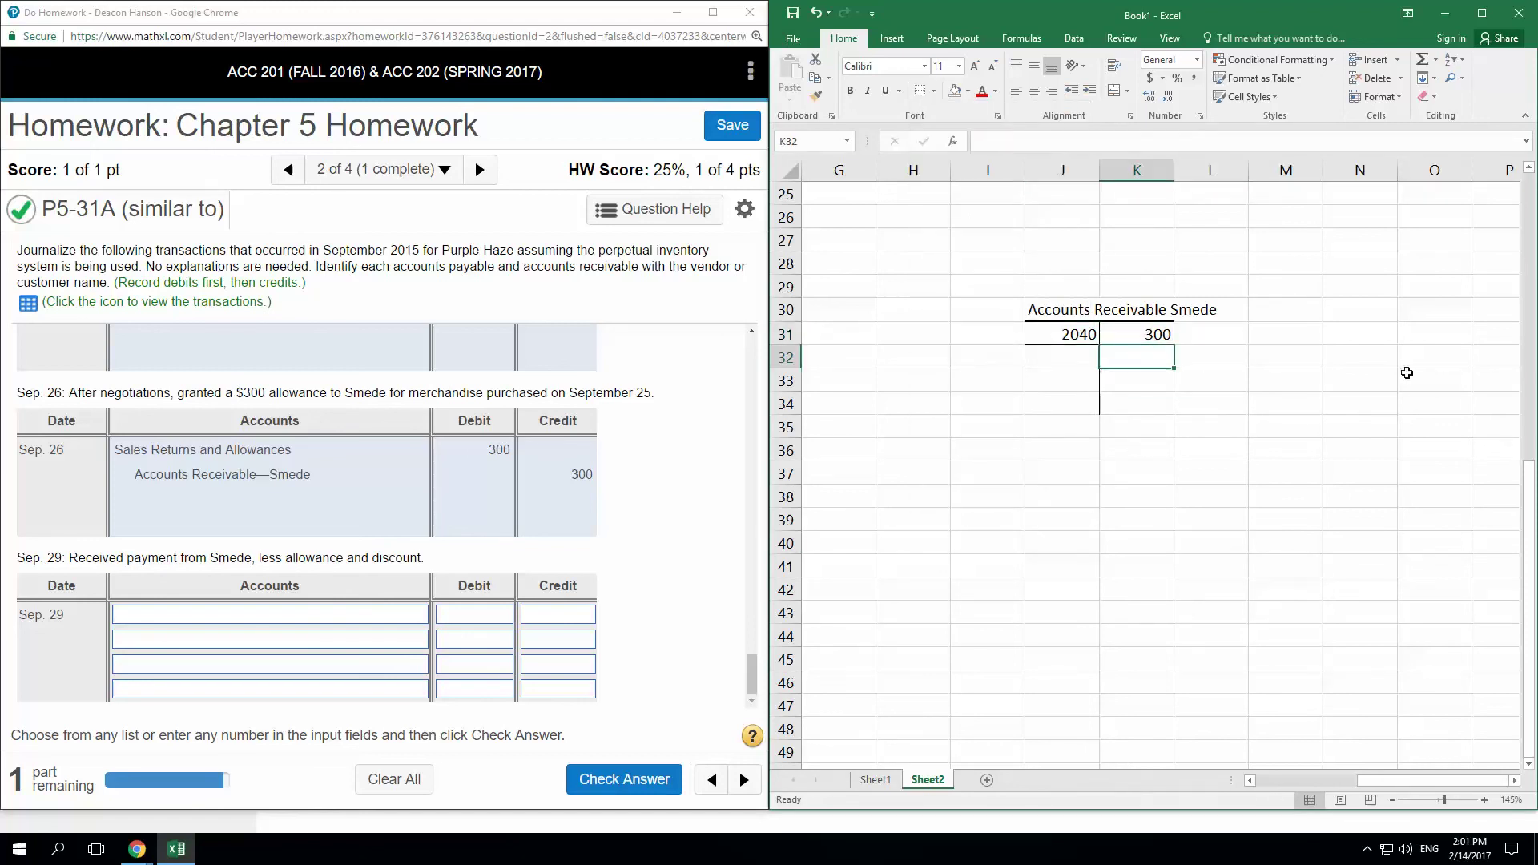
type("=")
key("Escape")
key("Left")
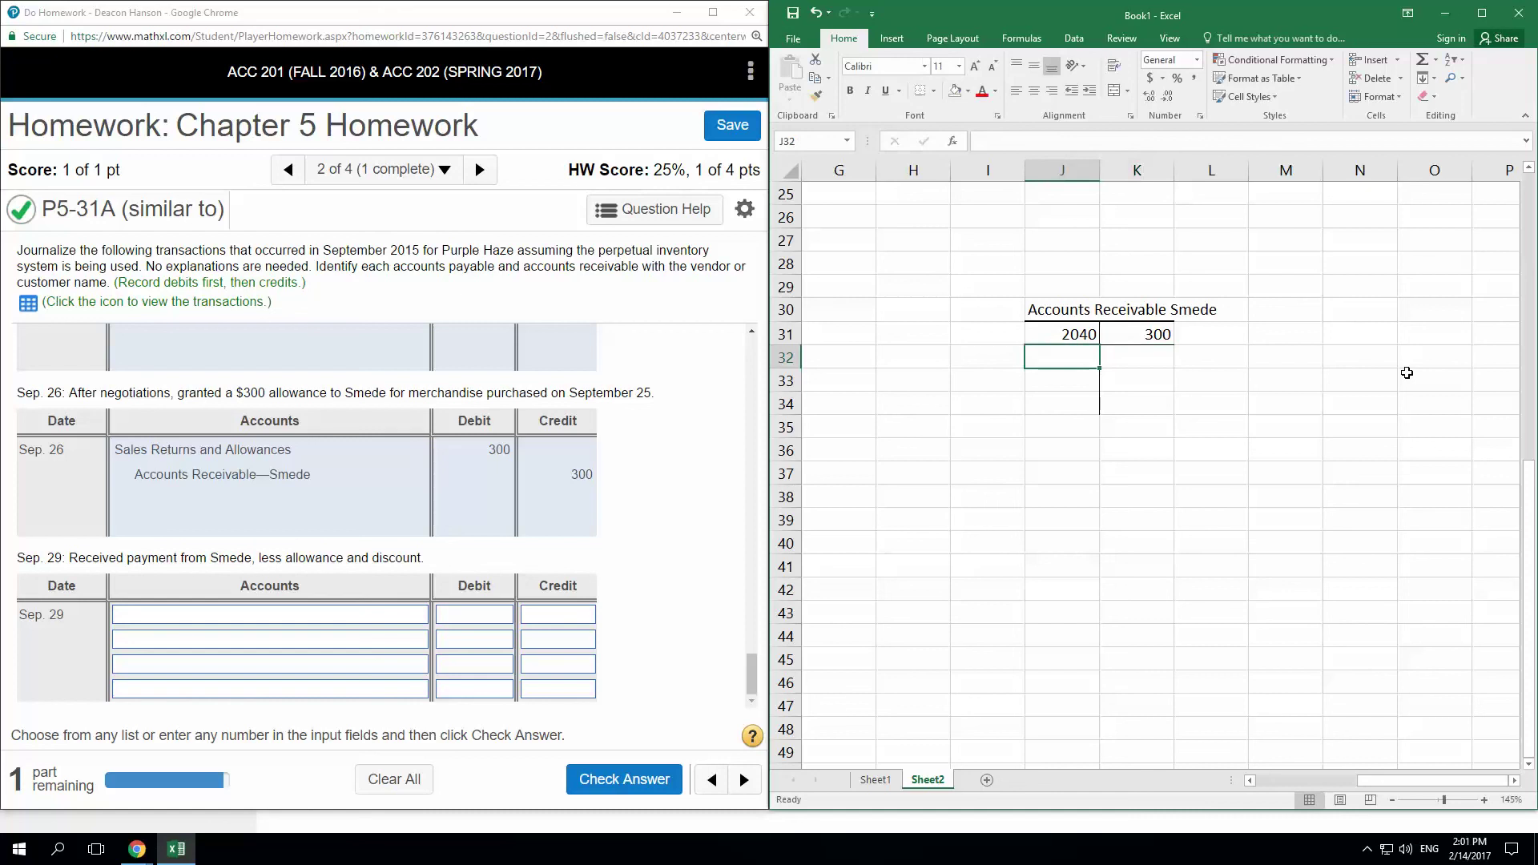
type("=")
key("Up")
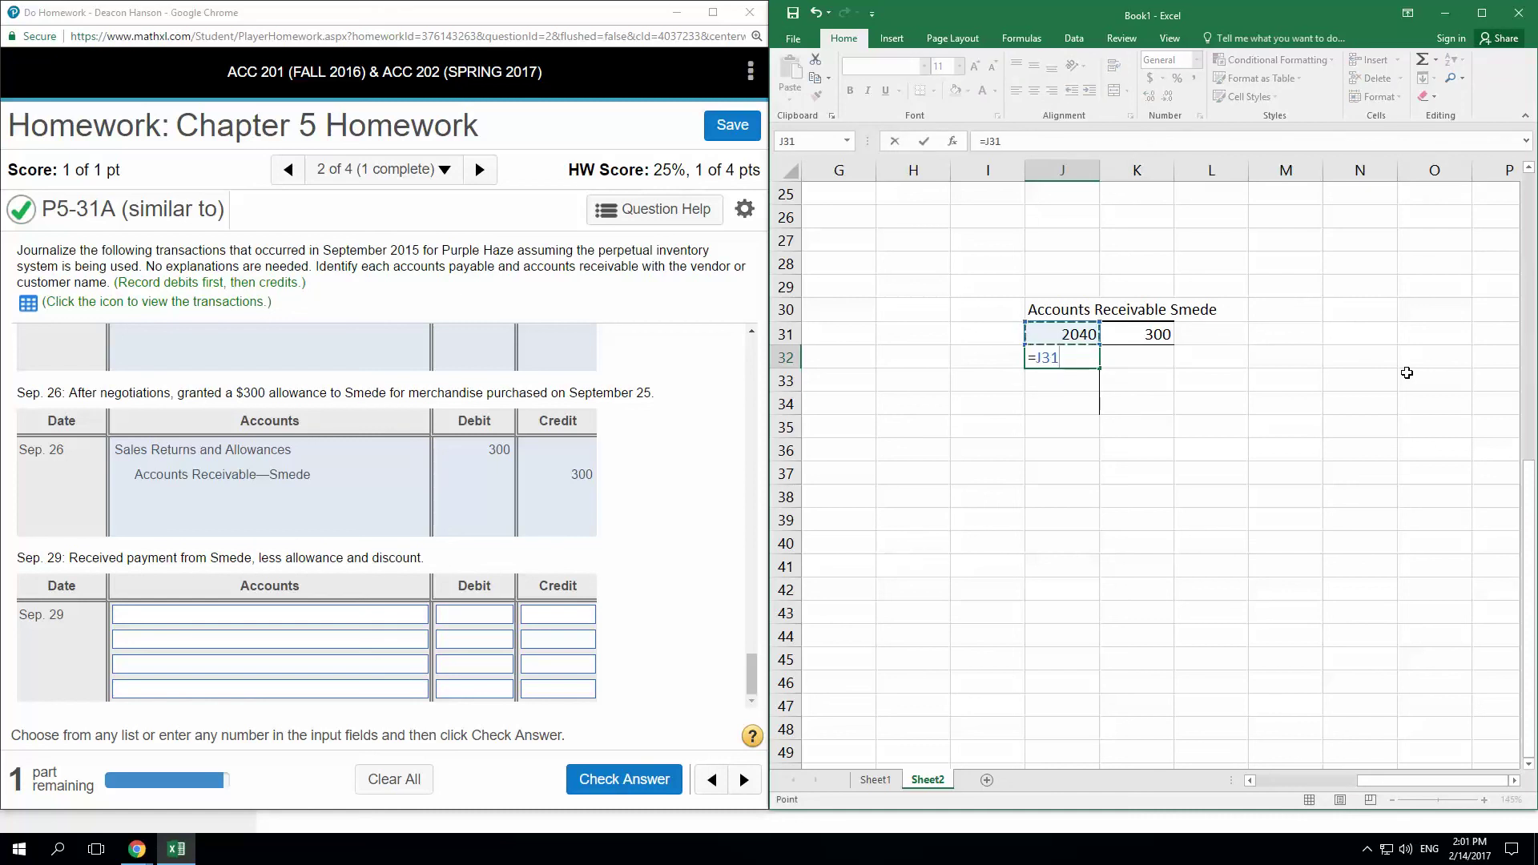
type("/")
key("Up")
key("Right")
key("Return")
key("Return")
key("Return")
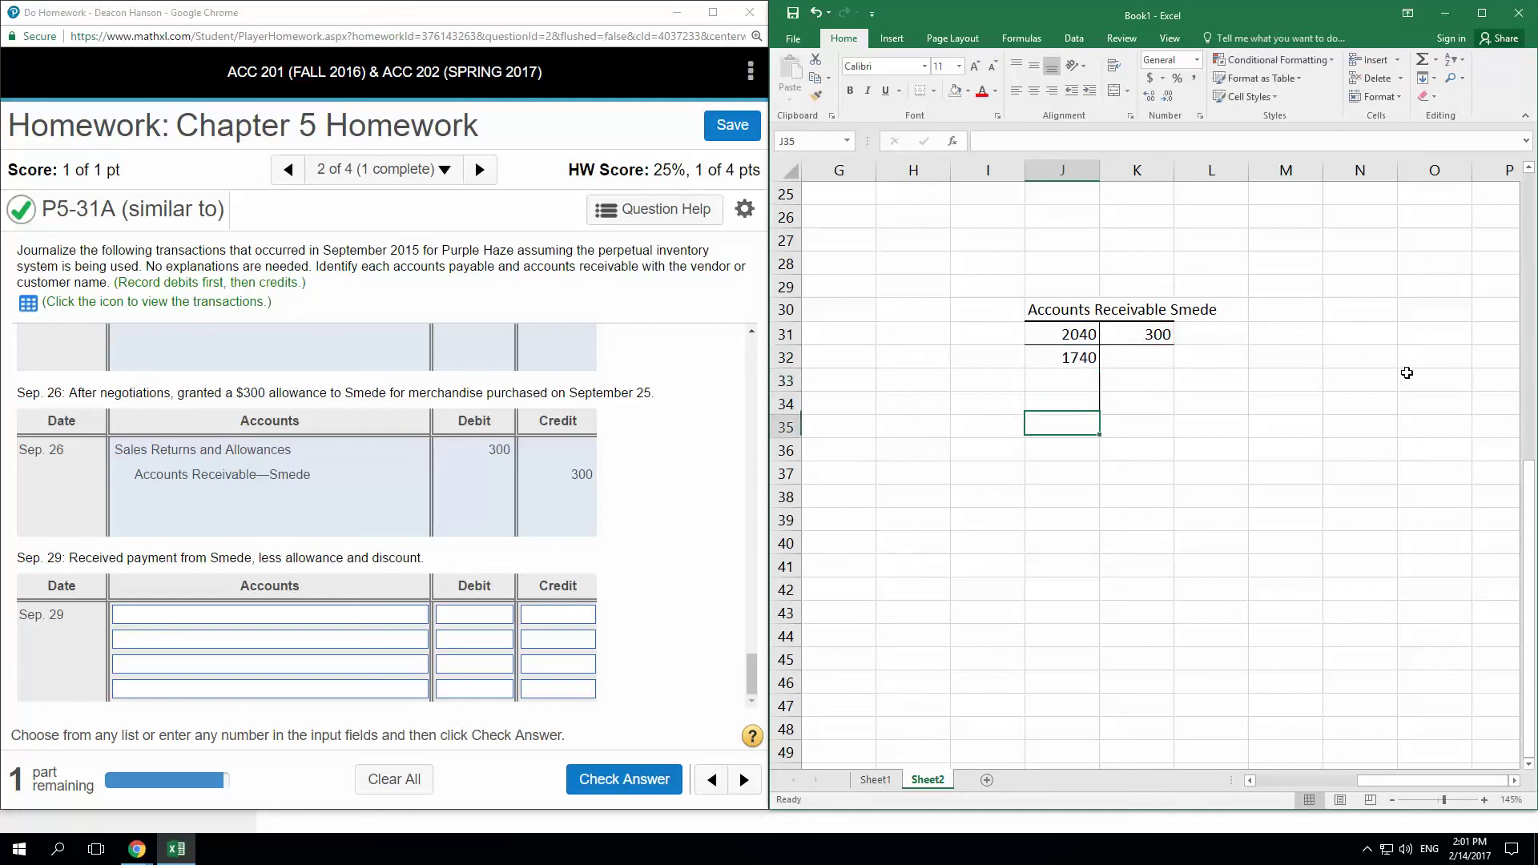
key("Return")
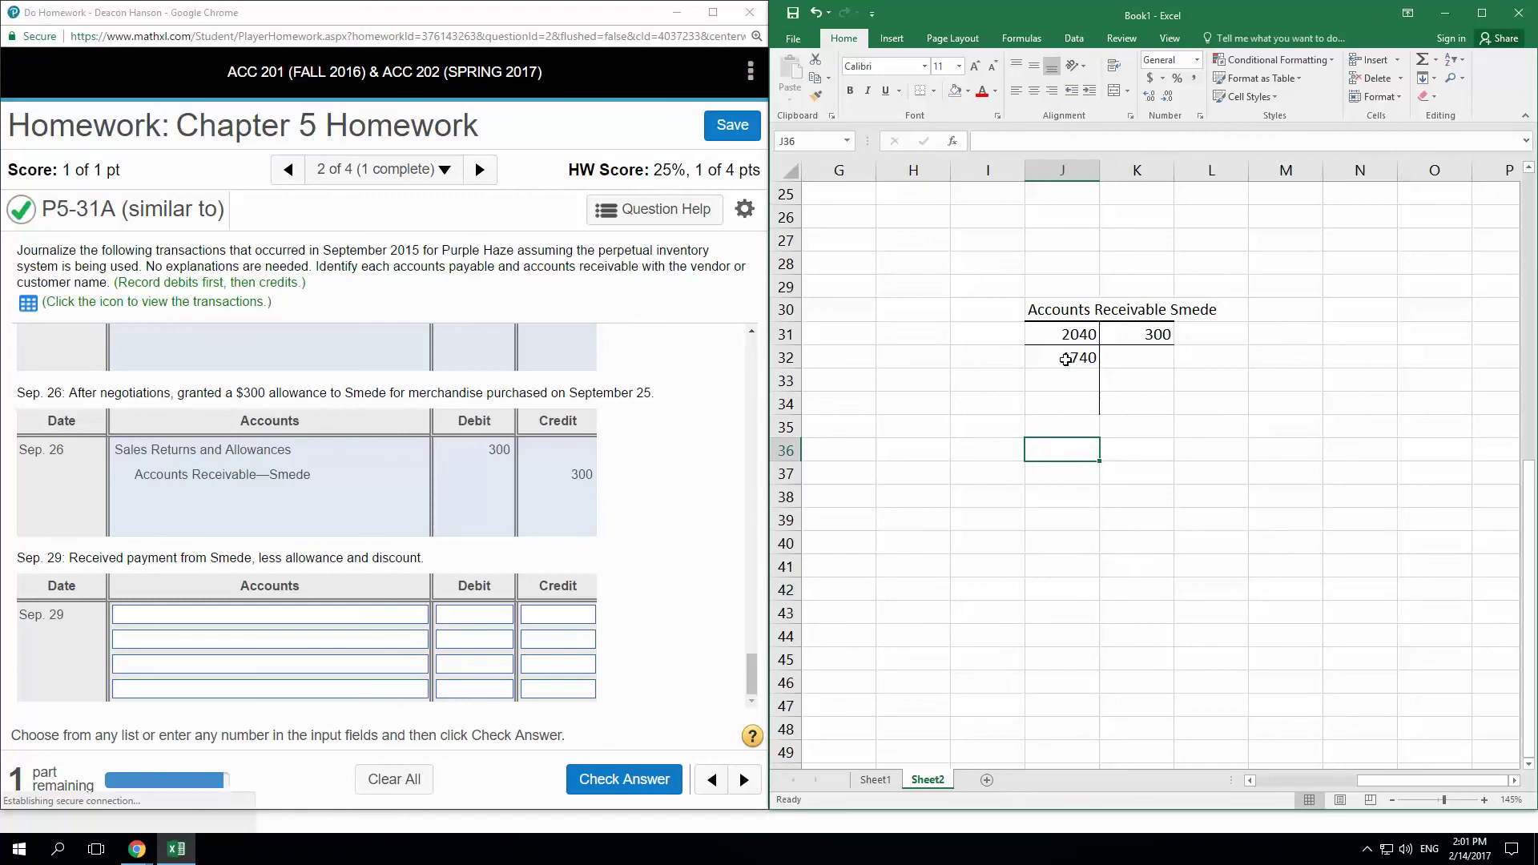
- Enter 1700 in J36, below the T-account, as the base for the discount
left_click(849, 360)
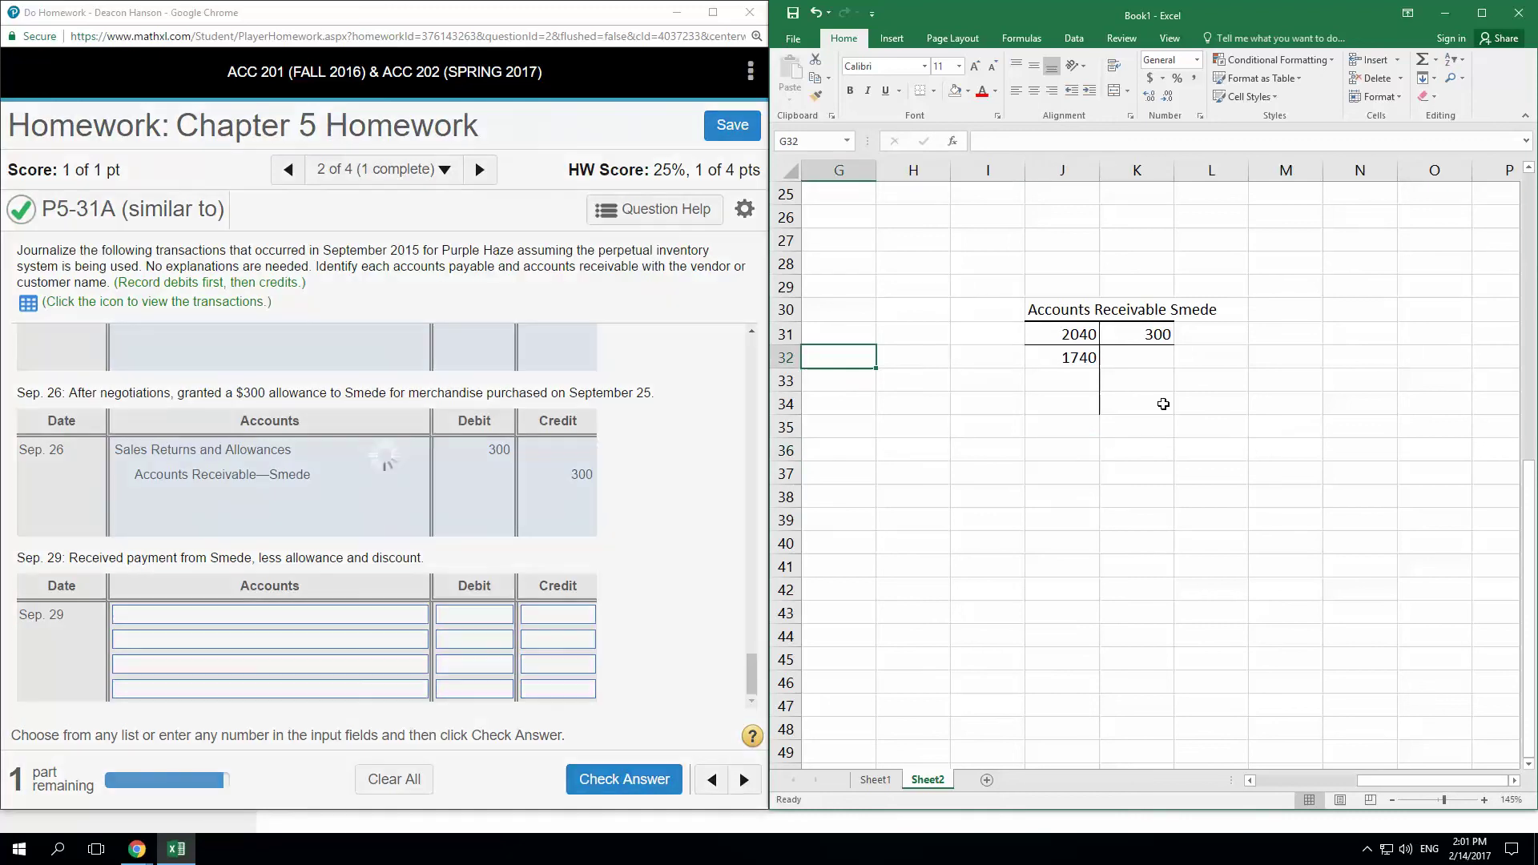
key("Right")
key("Right")
key("Right")
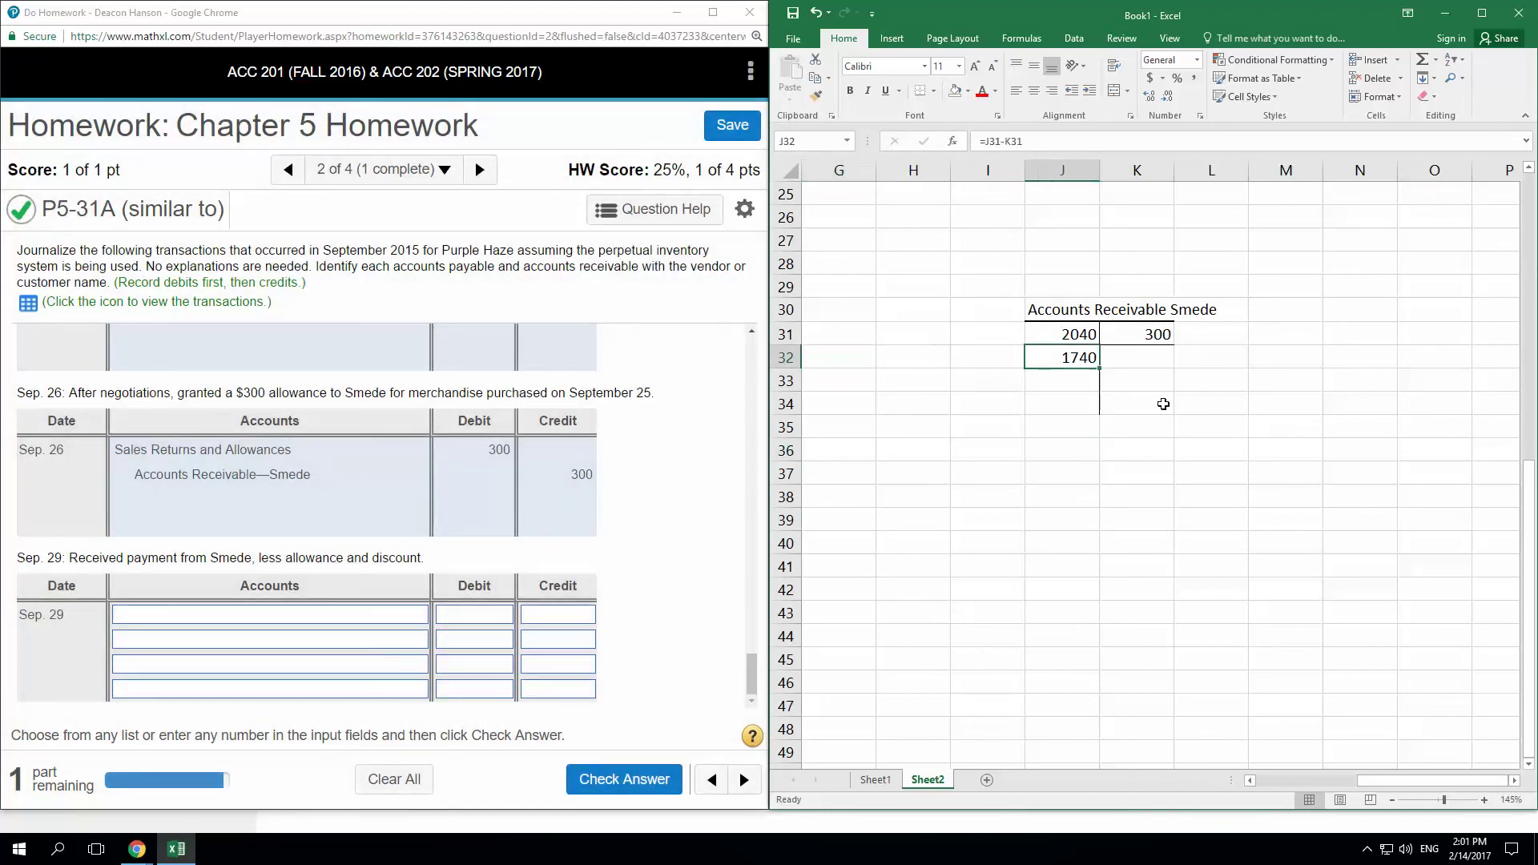
key("Down")
key("Down")
key("Down")
key("Down")
type("1")
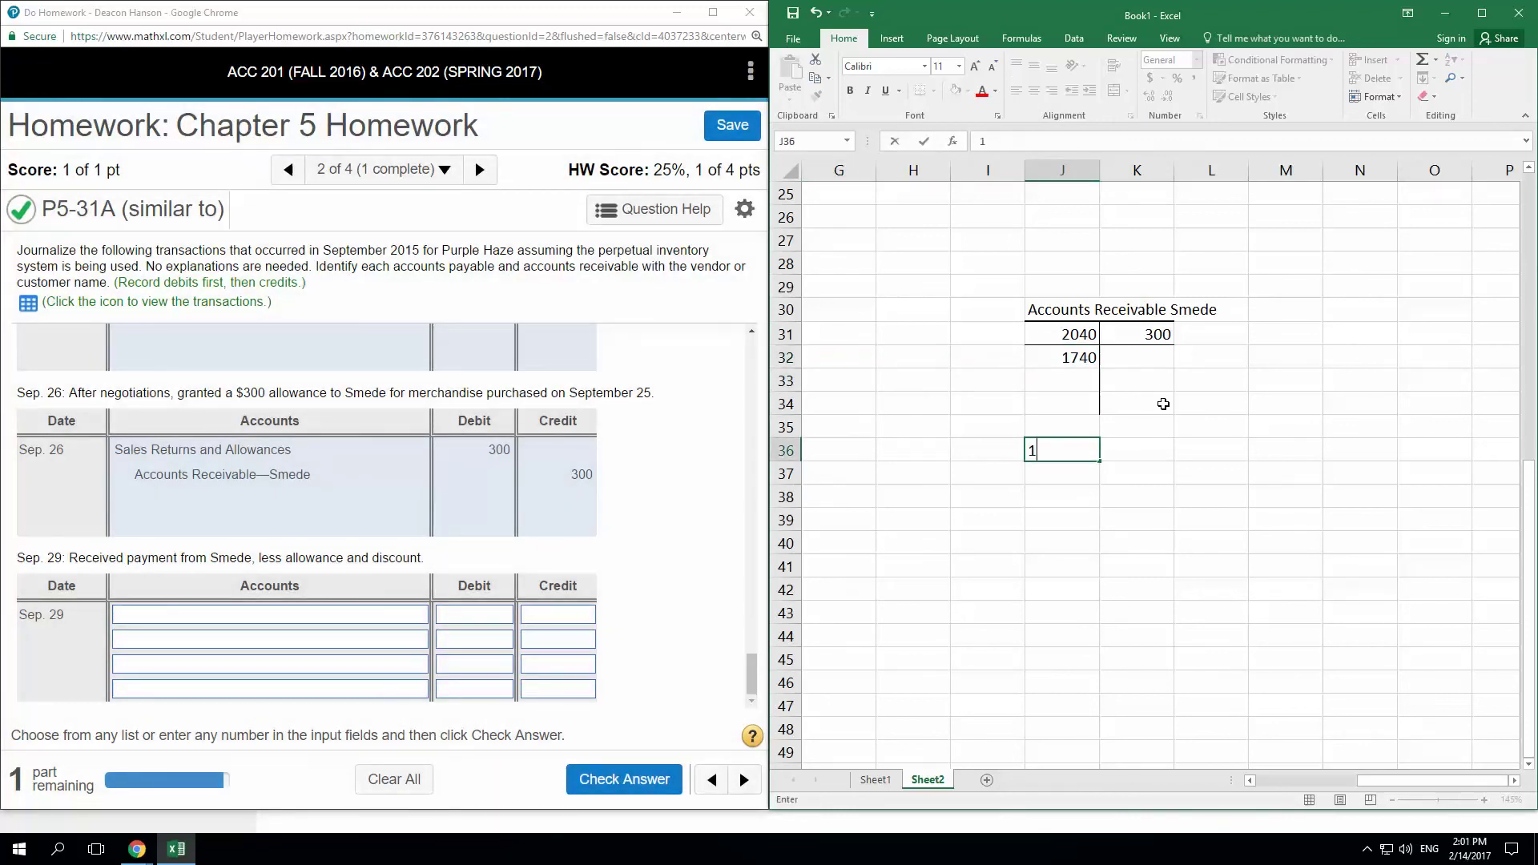
type("700")
key("Return")
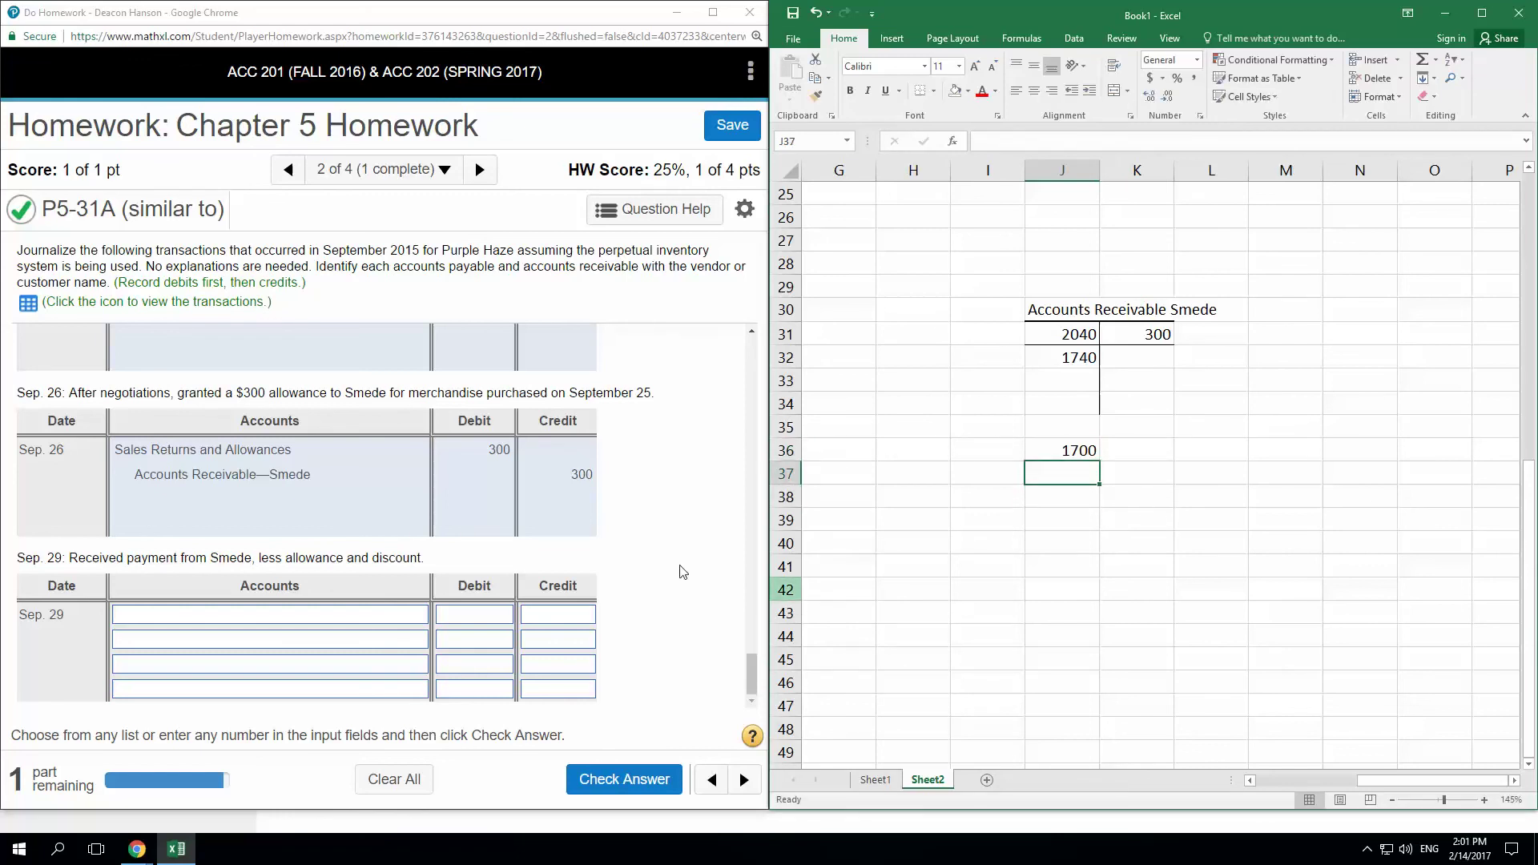
- Calculate the 1% discount in J37 with the formula =.01*J36
left_click(749, 664)
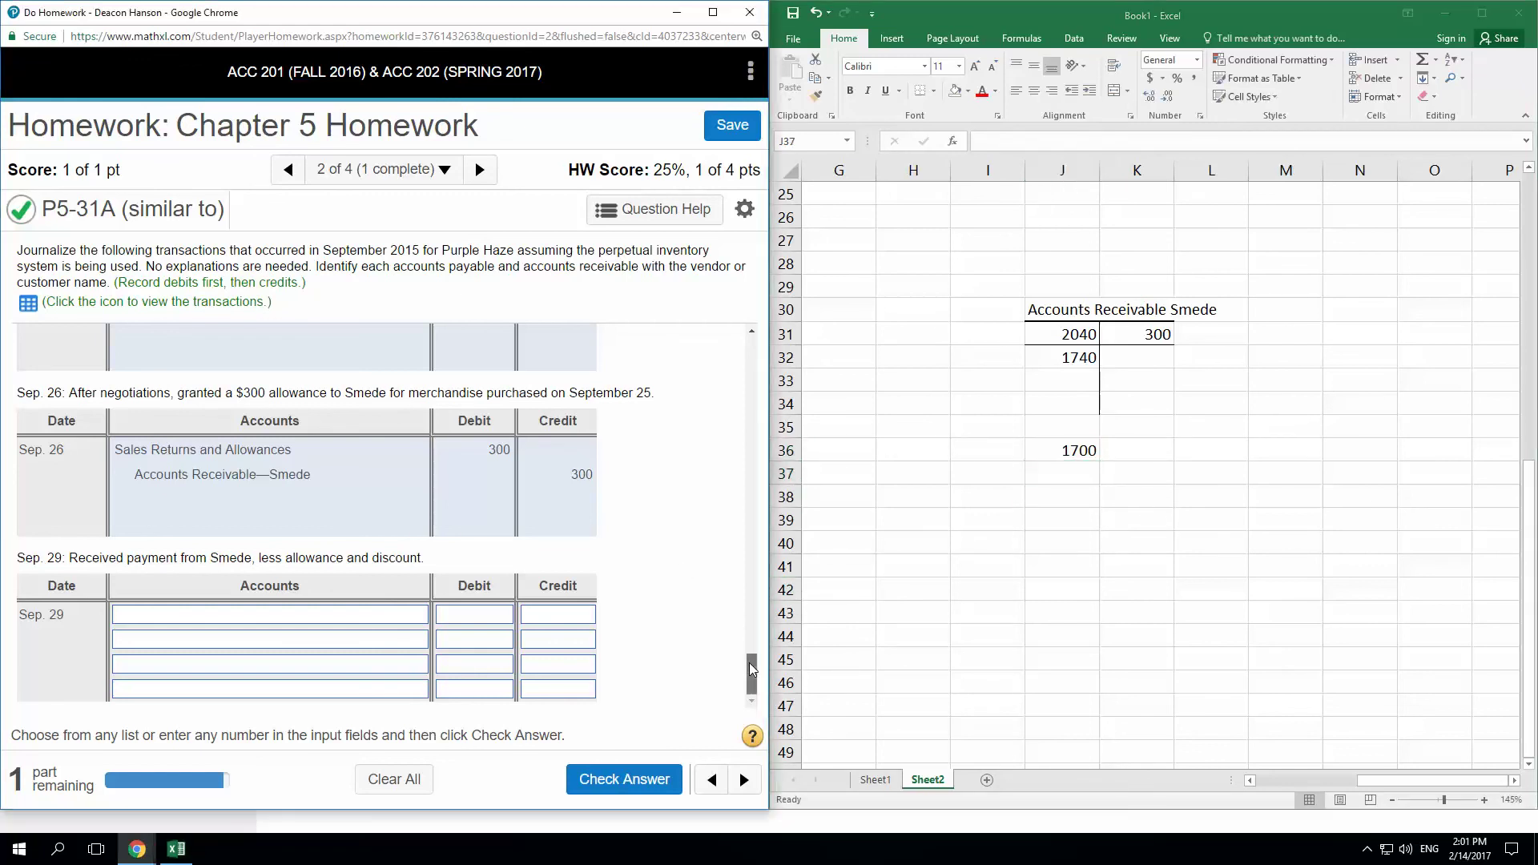
mouse_move(748, 662)
left_mouse_down()
mouse_move(747, 617)
mouse_move(749, 659)
left_mouse_up()
left_click(1071, 475)
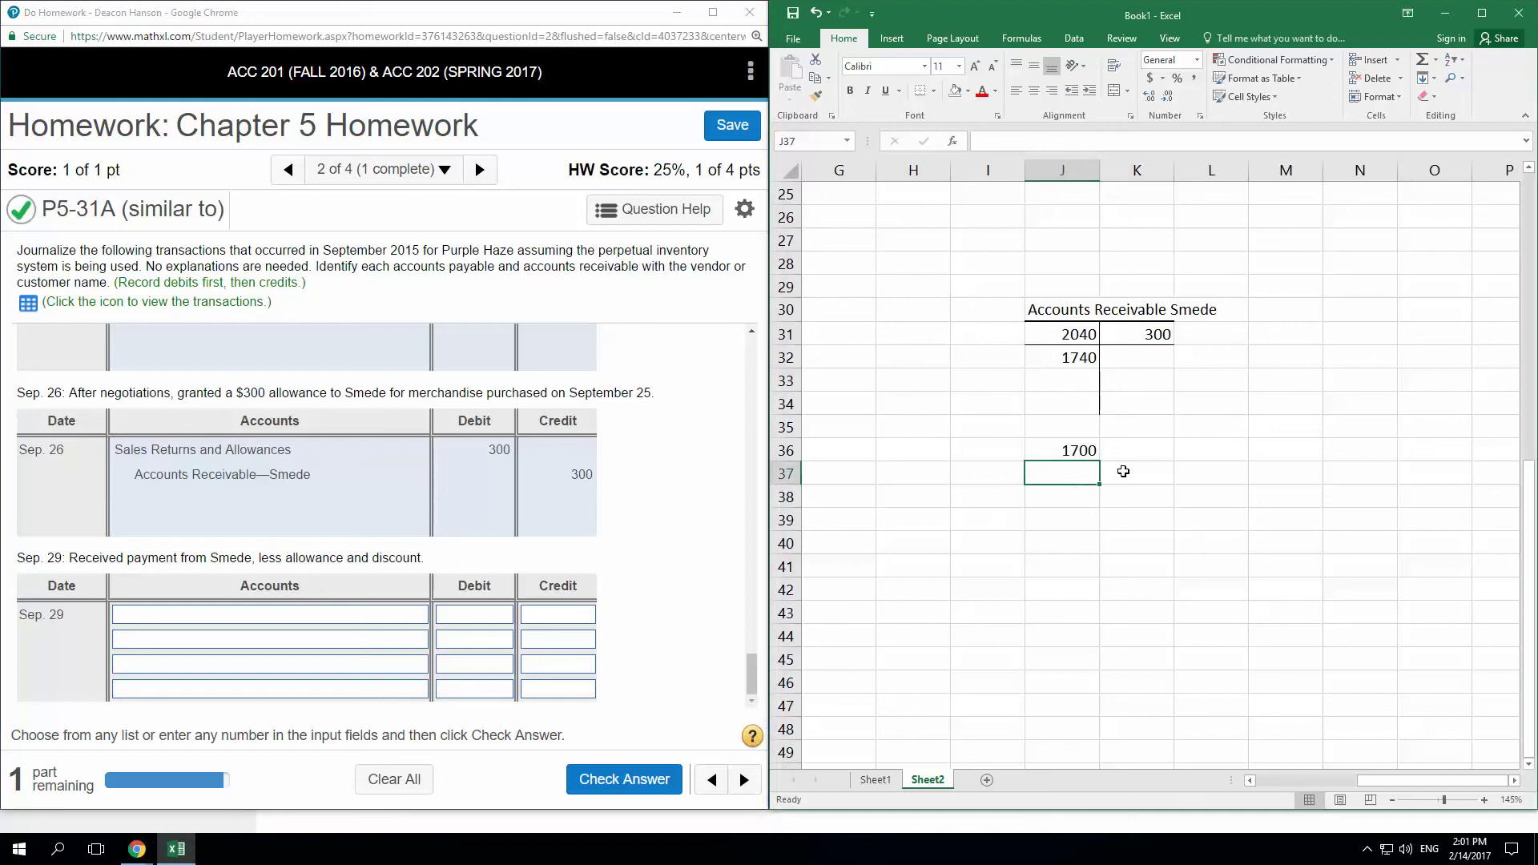
type(".01")
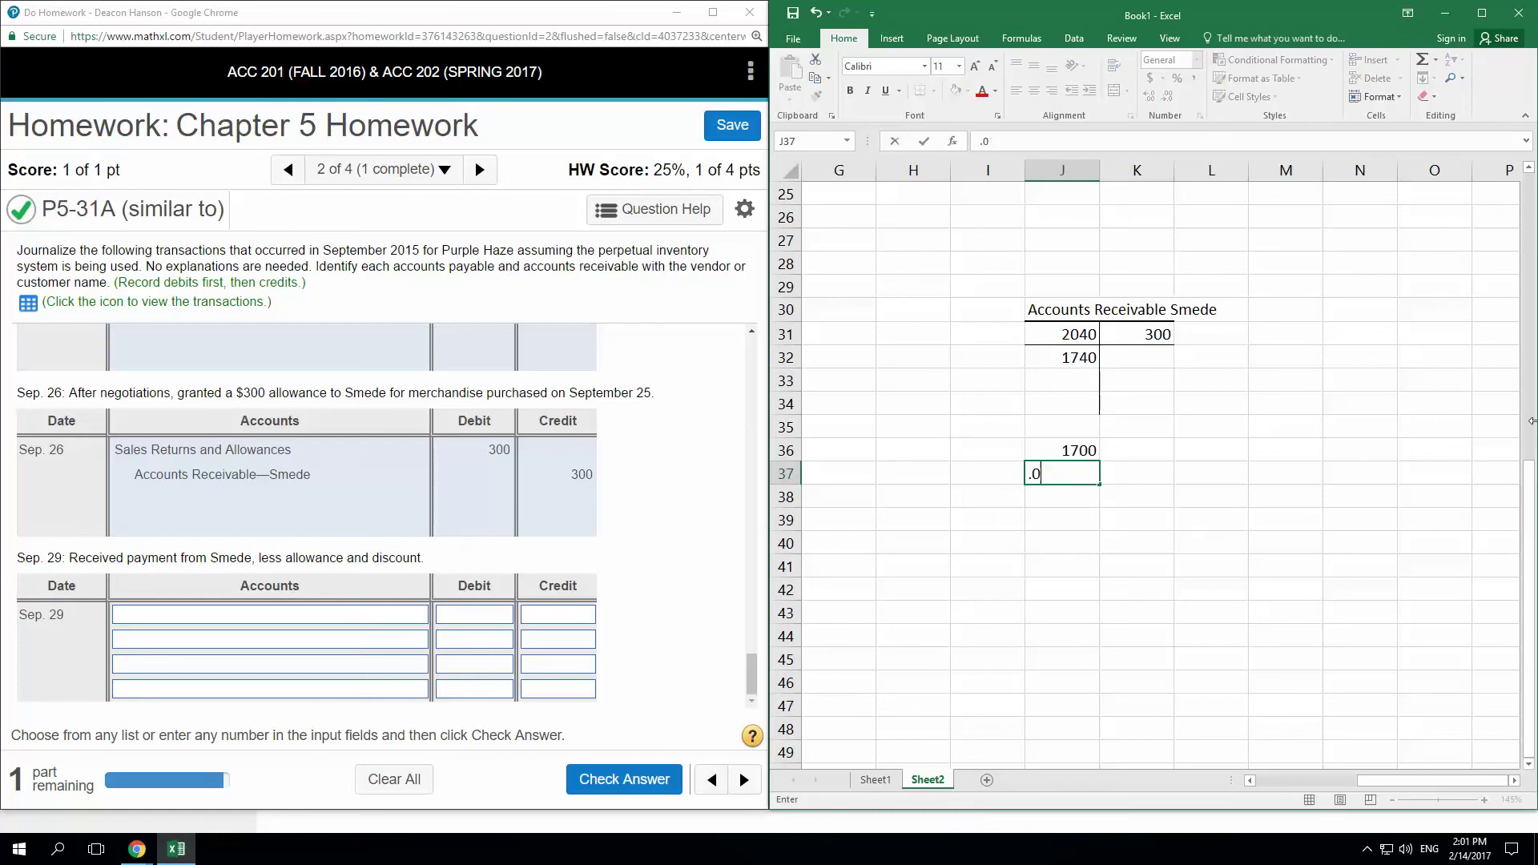
key("BackSpace")
key("BackSpace")
type("=")
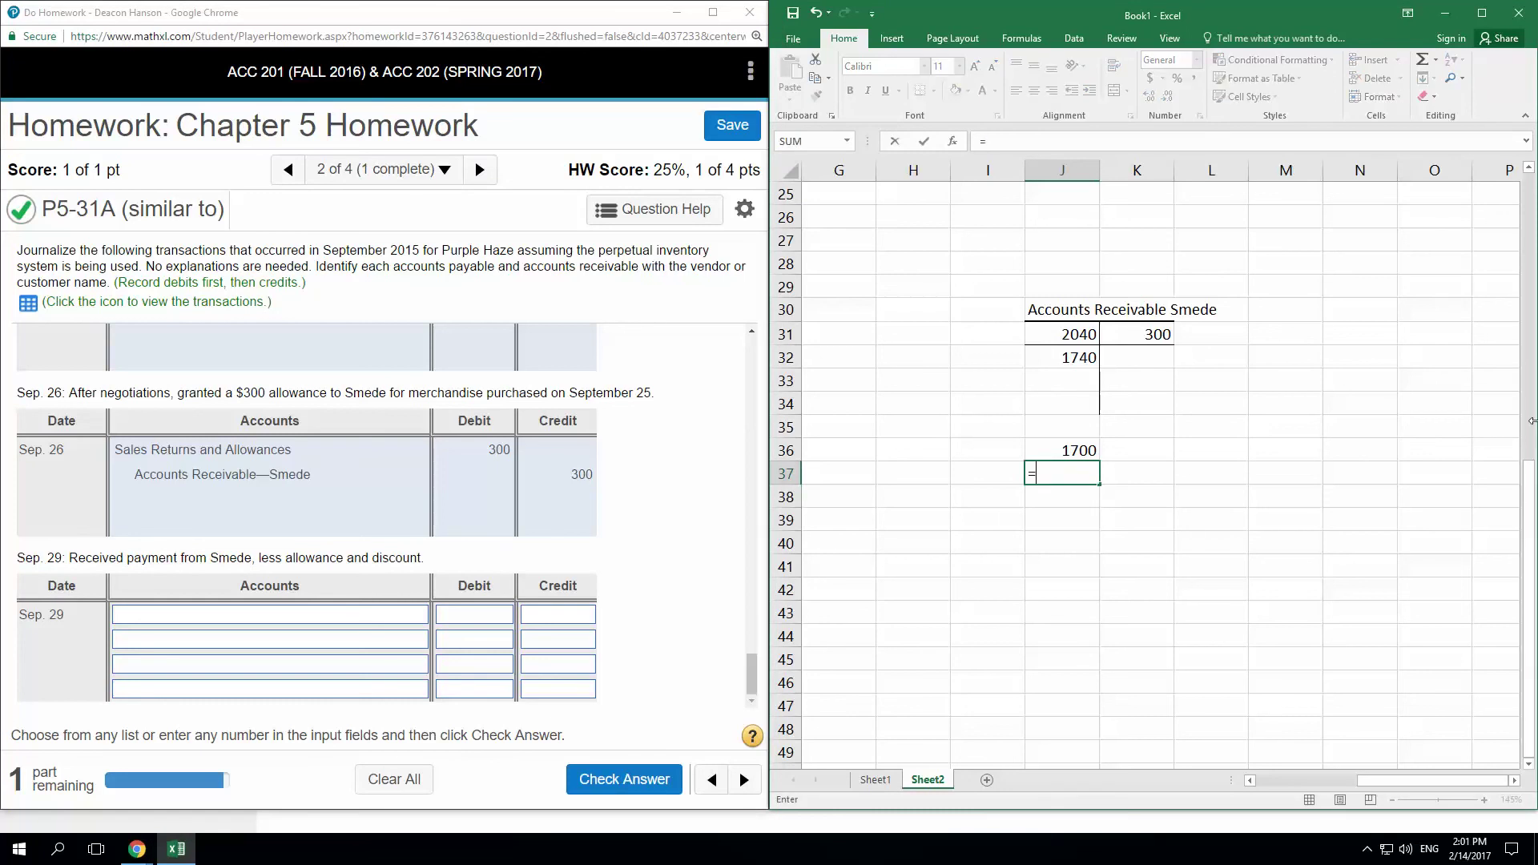
type(".01*J36")
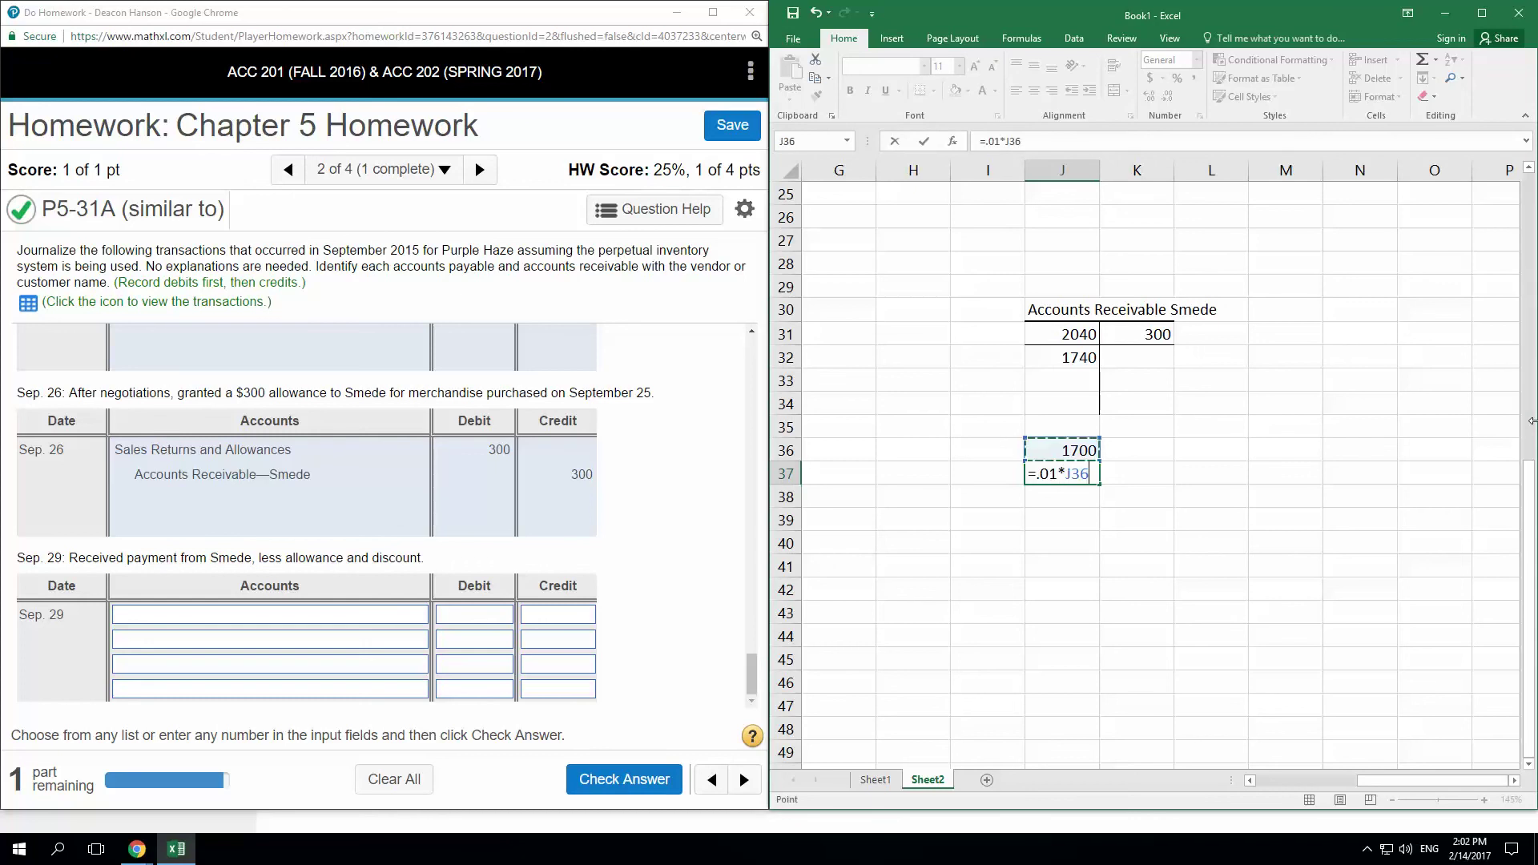
key("Return")
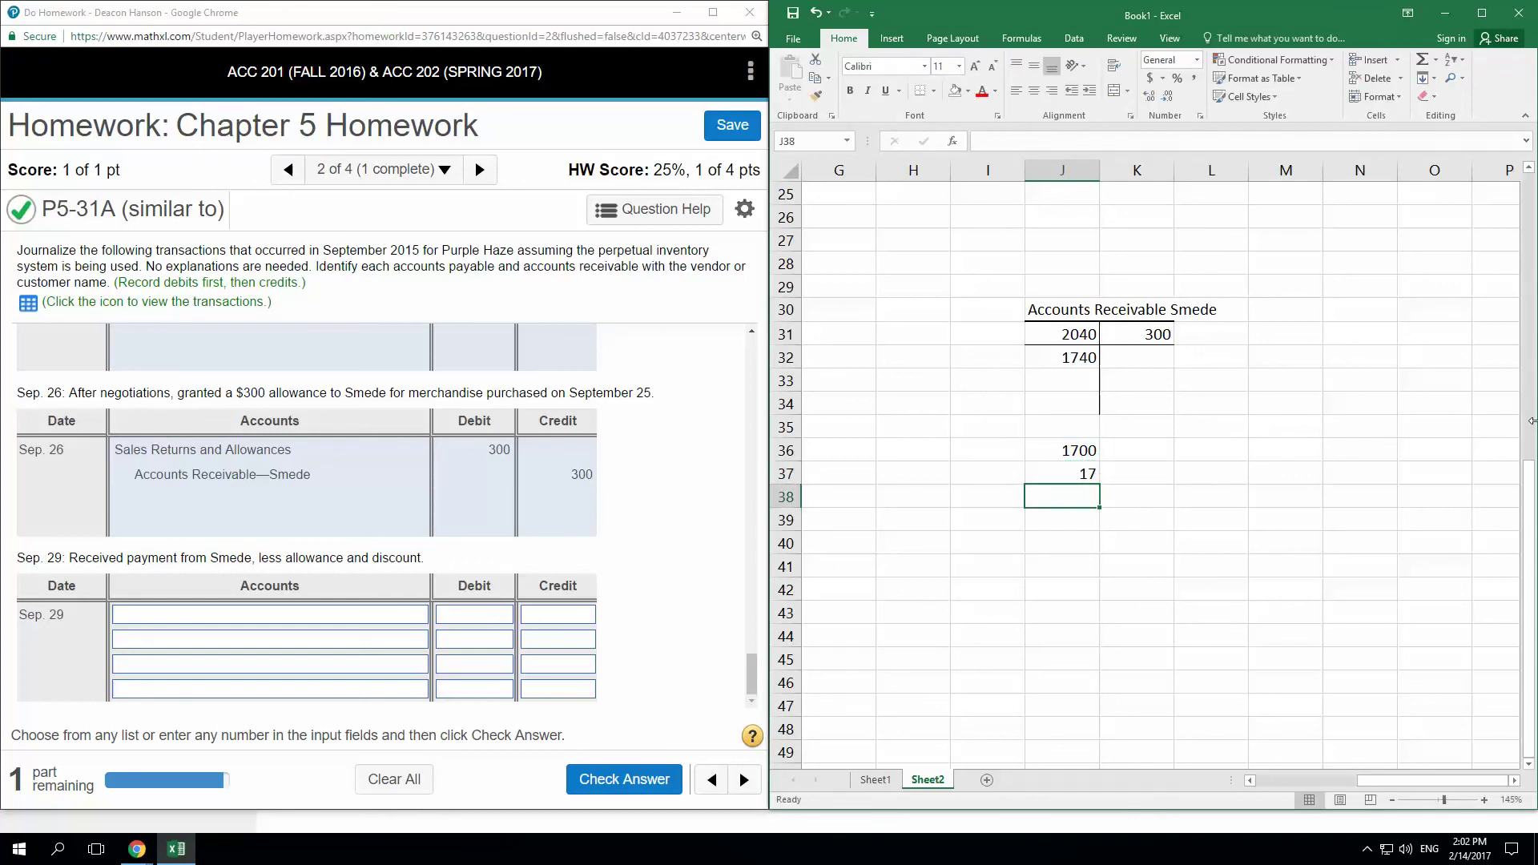
- Calculate the net payment in J38 with the formula =J36-J37
type("=J36-")
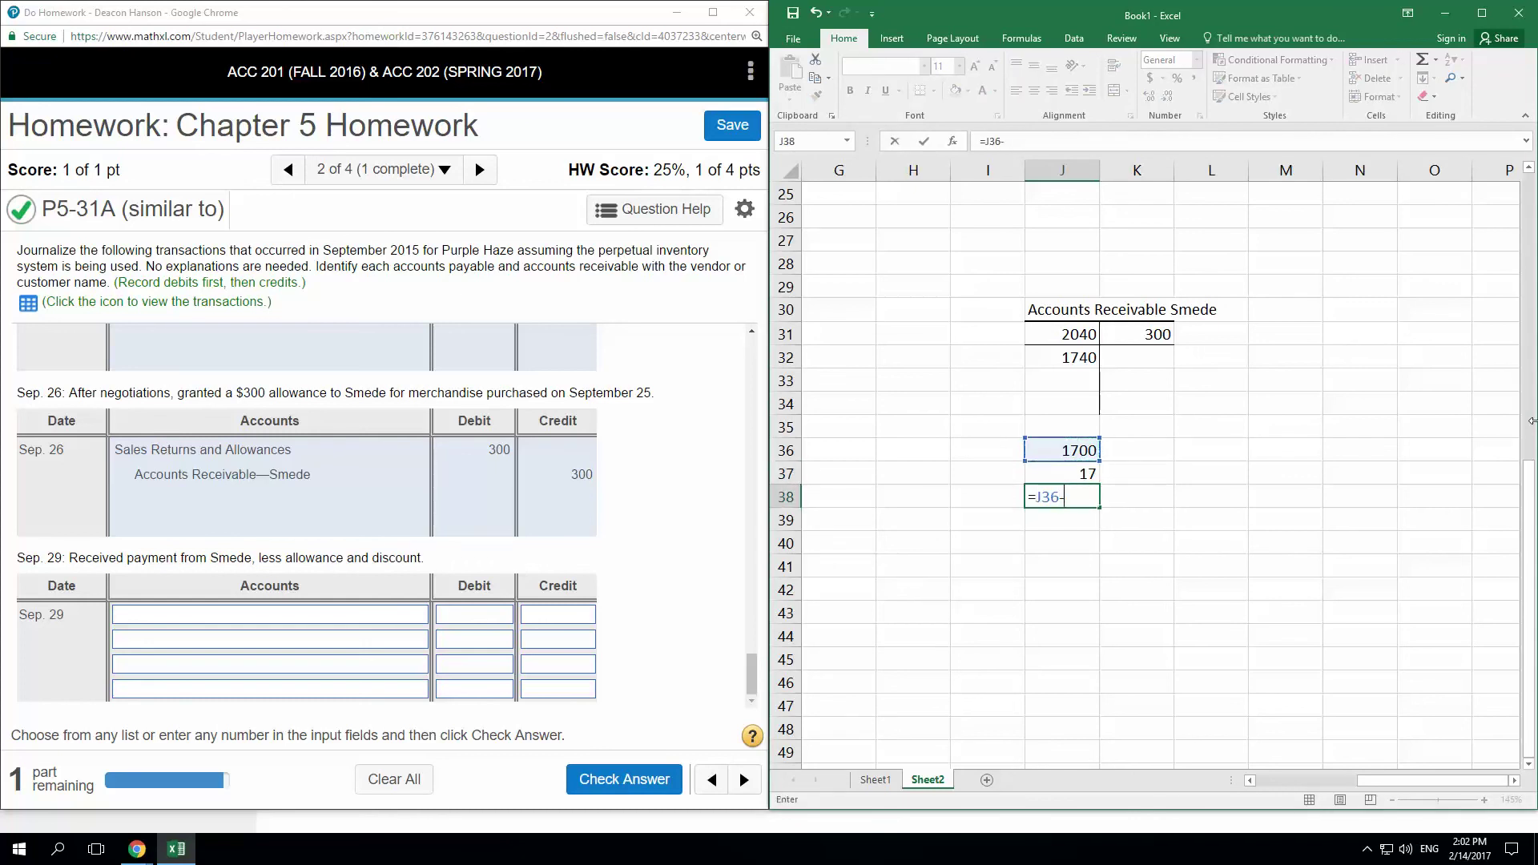
key("Up")
key("Return")
- Add a bottom border under the discount amount in J37
key("Up")
key("Up")
key("Up")
key("Left")
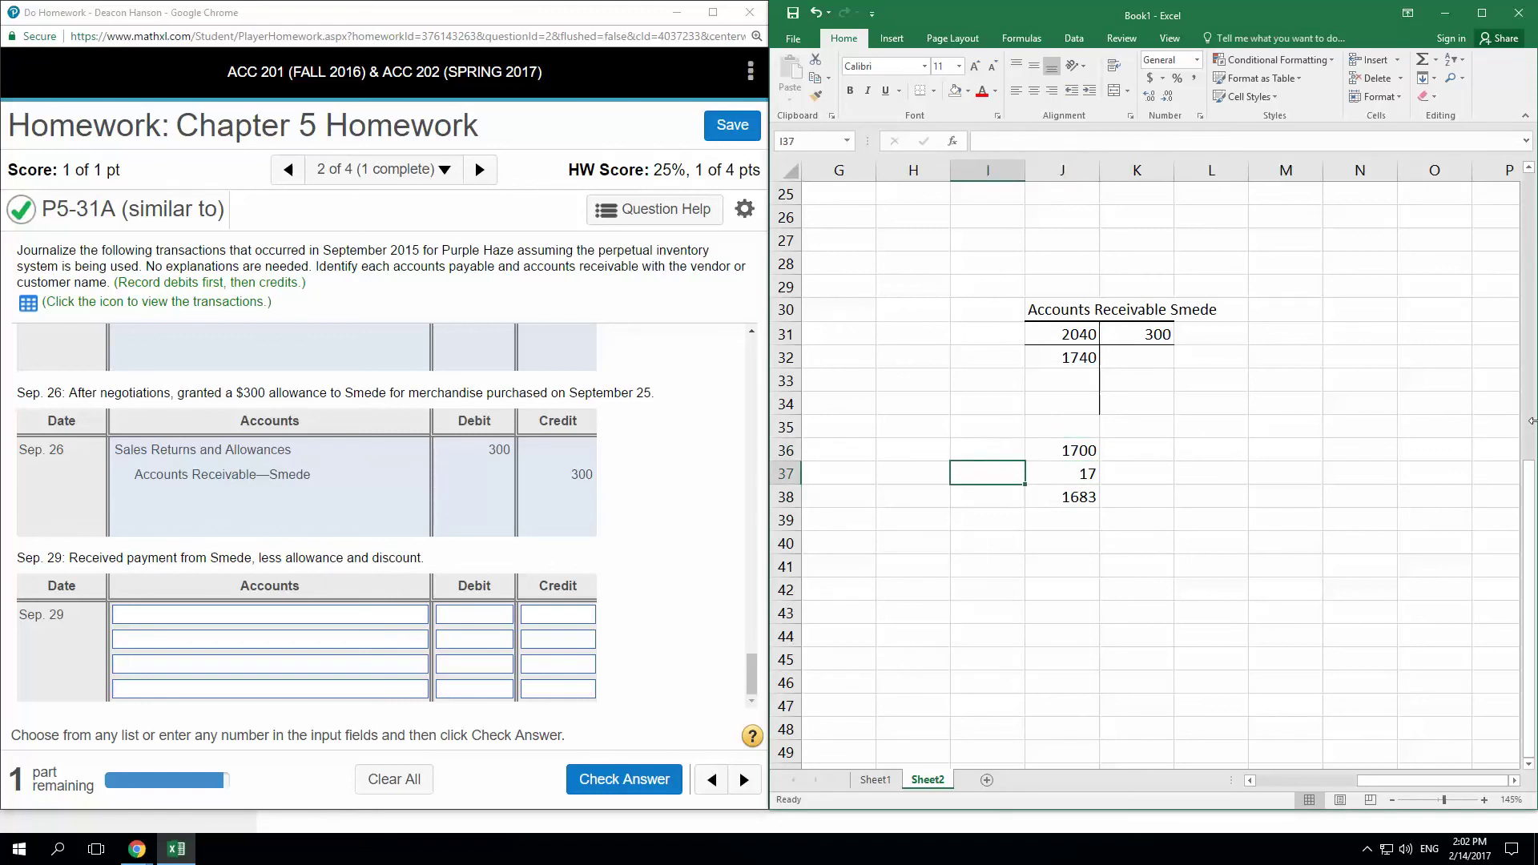
key("Right")
key("Down")
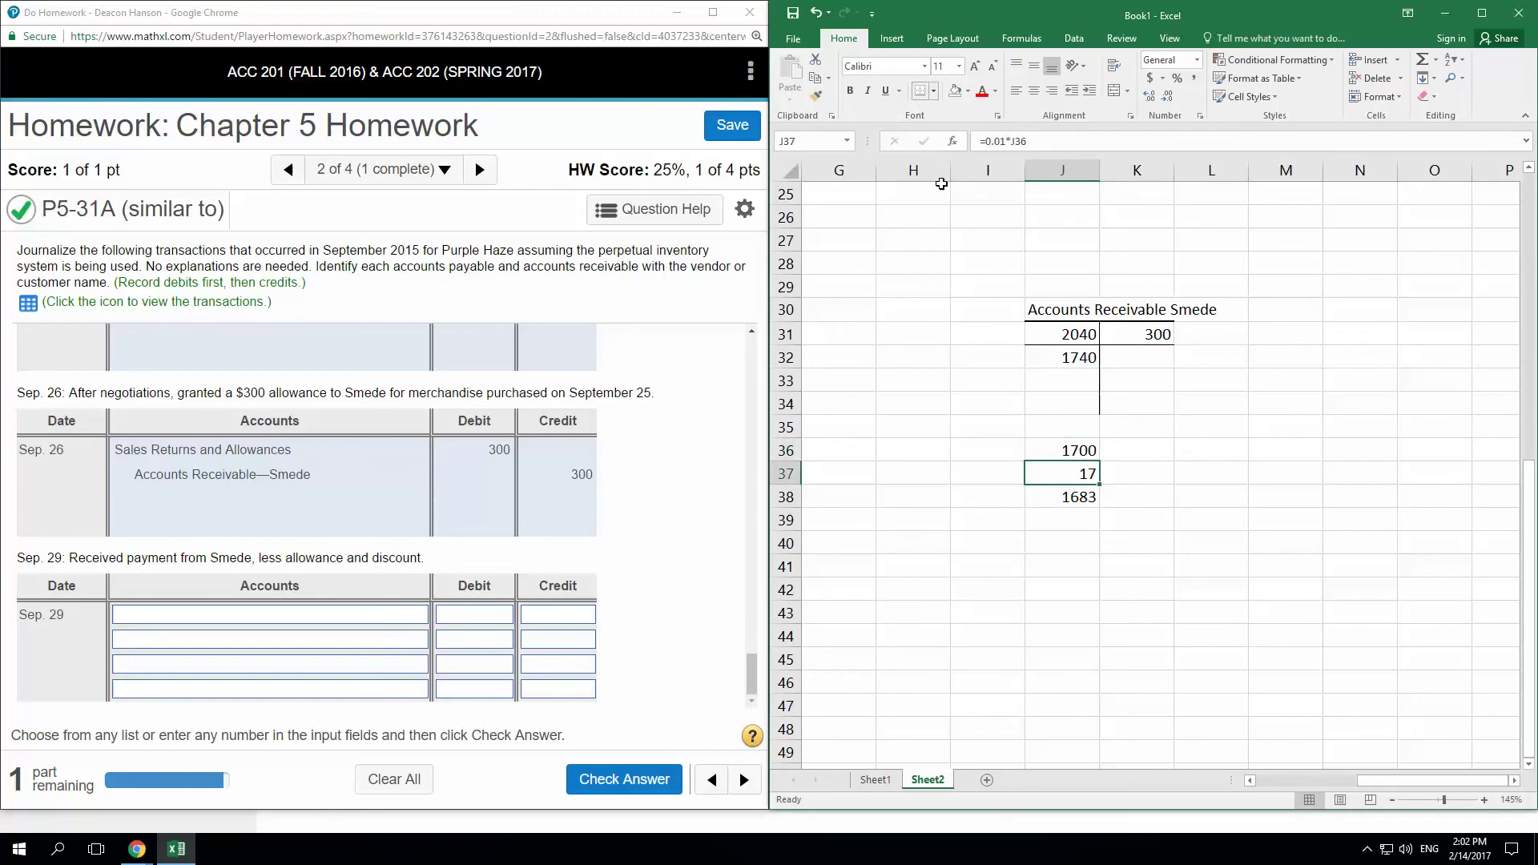
- Label the discount calculation with "Discount" in I37 and "Sale less allowance" in I36
left_click(992, 449)
left_click(989, 478)
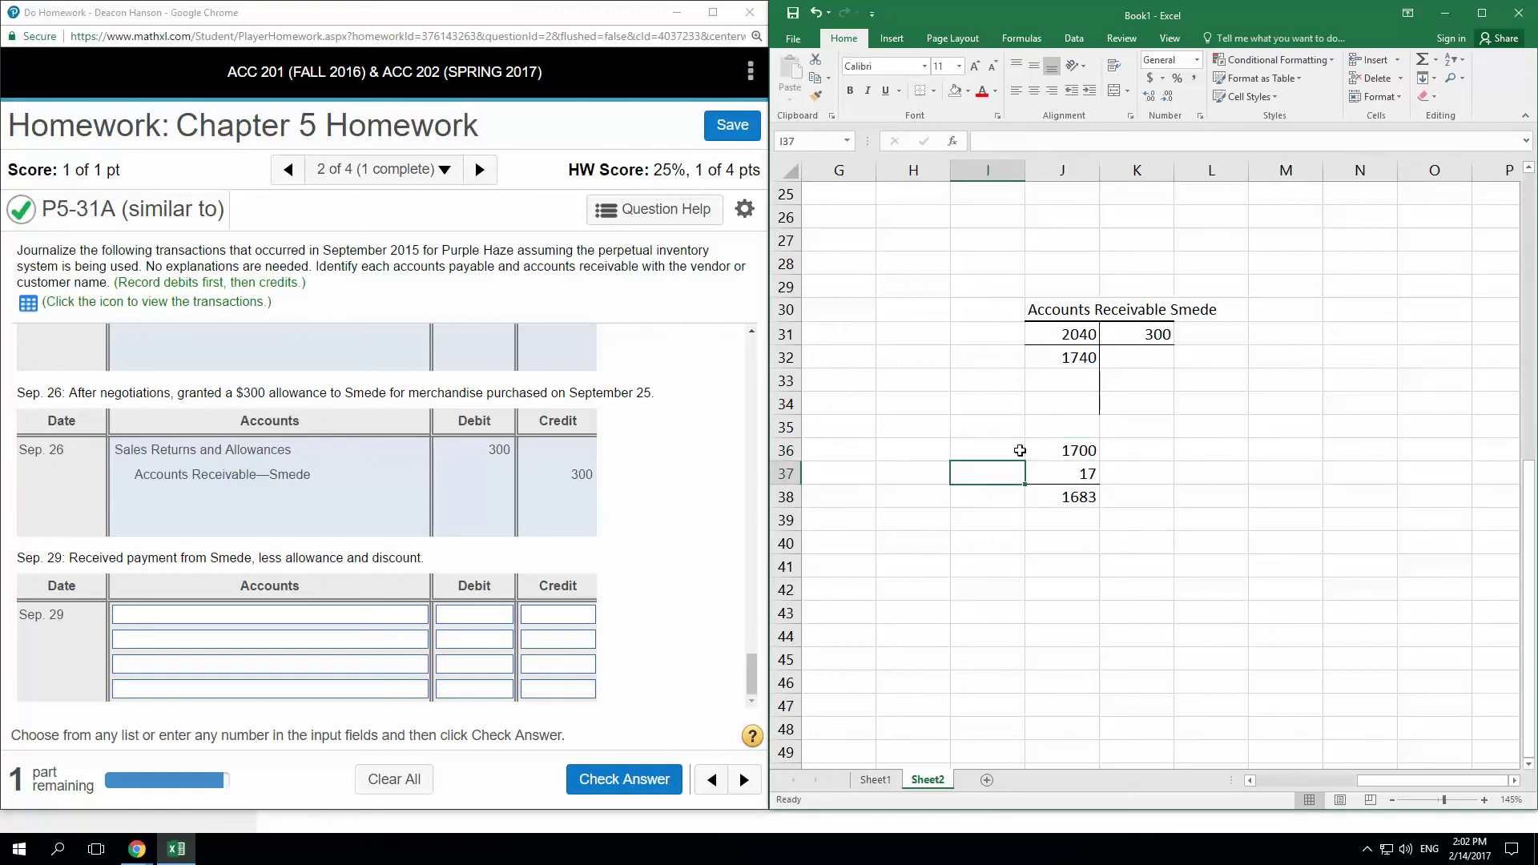
type("Discount")
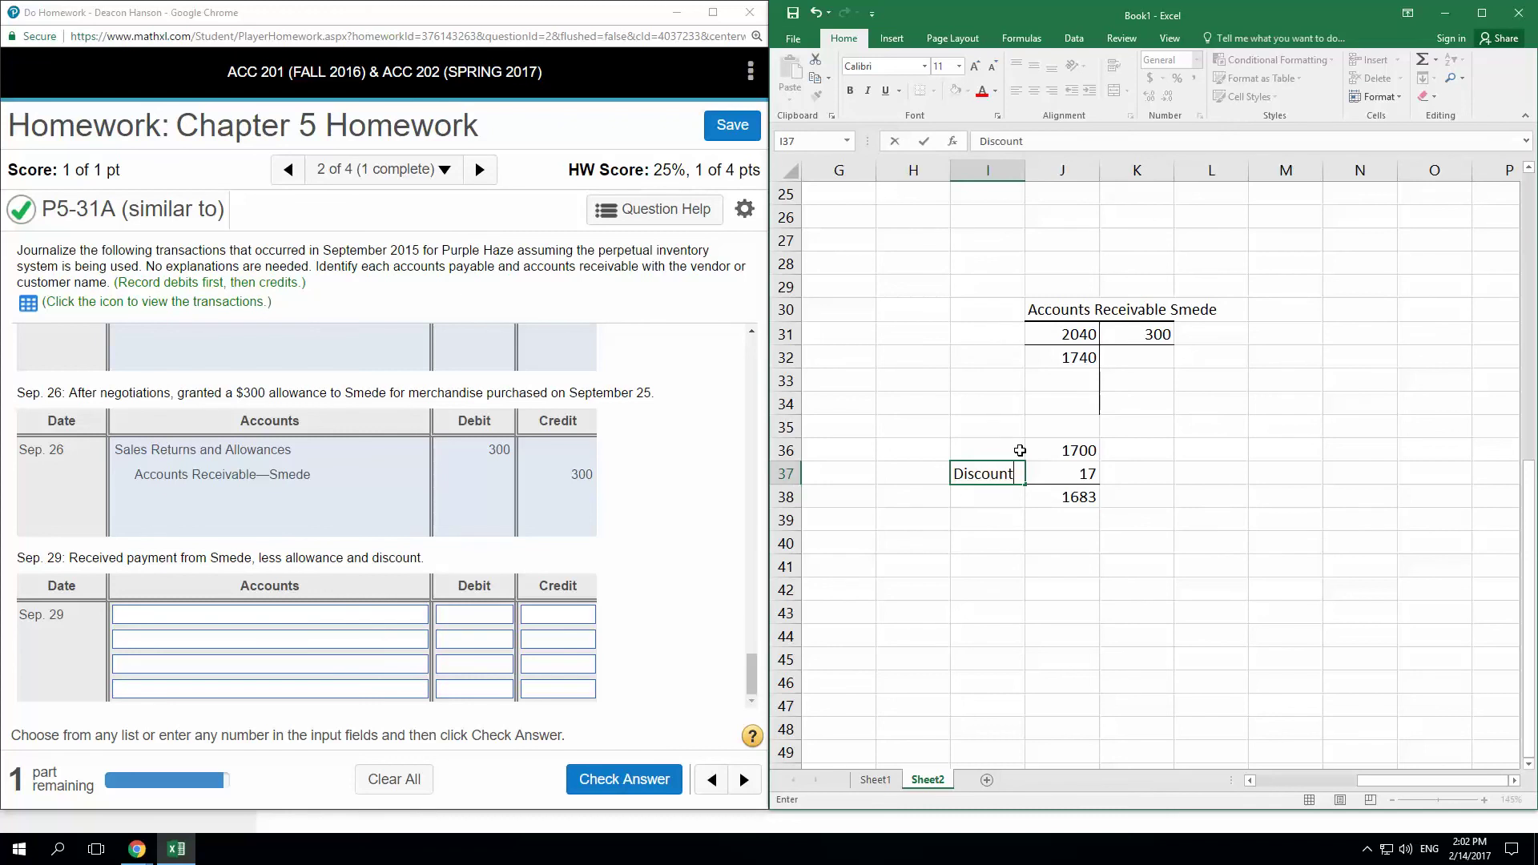
key("Return")
key("Up")
key("Up")
type("Sal")
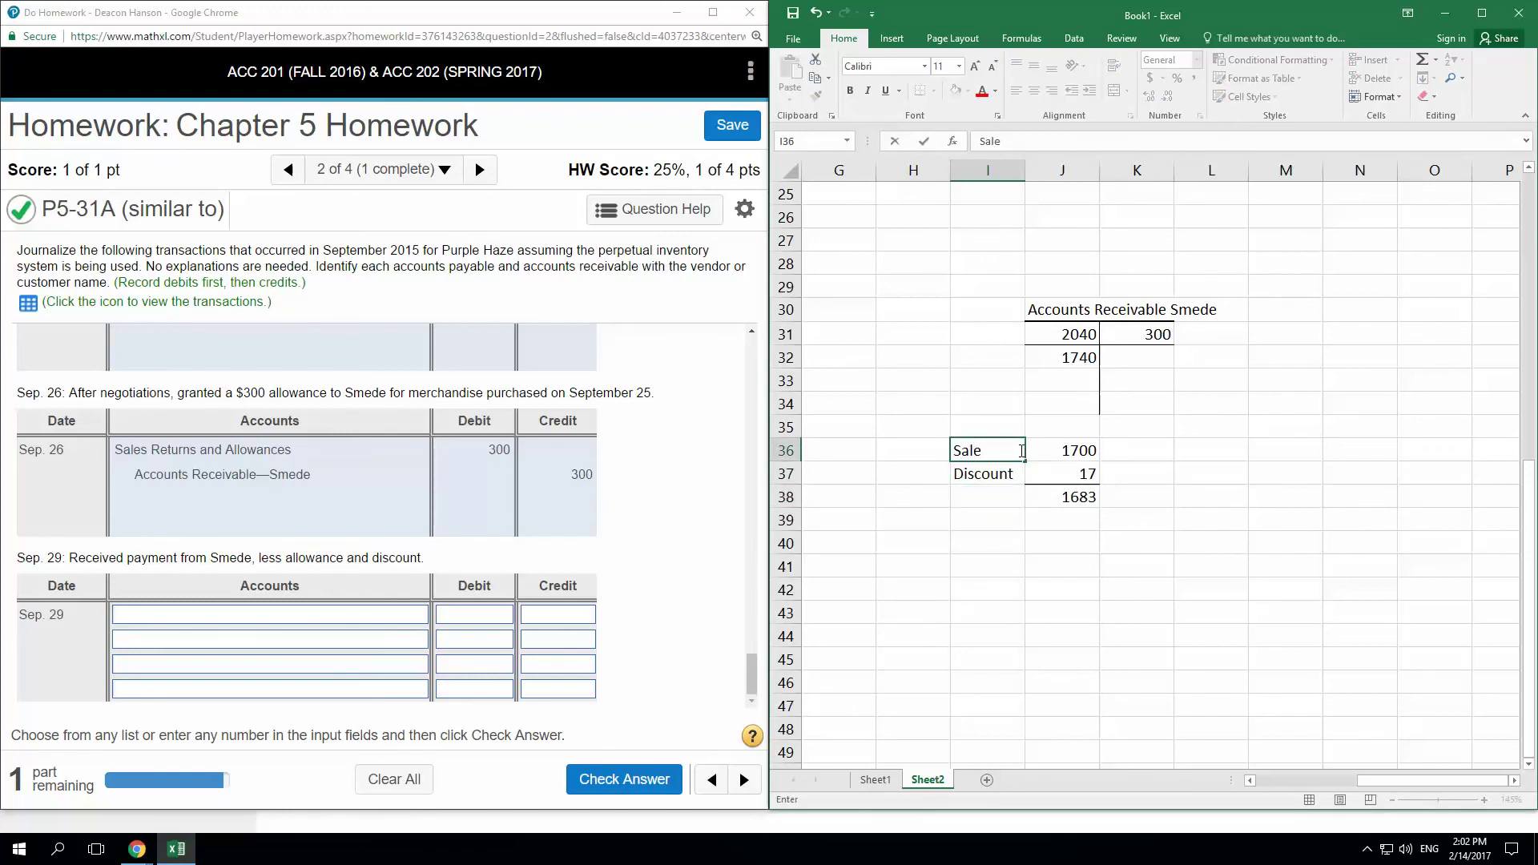
type("e less")
type(" allowanc")
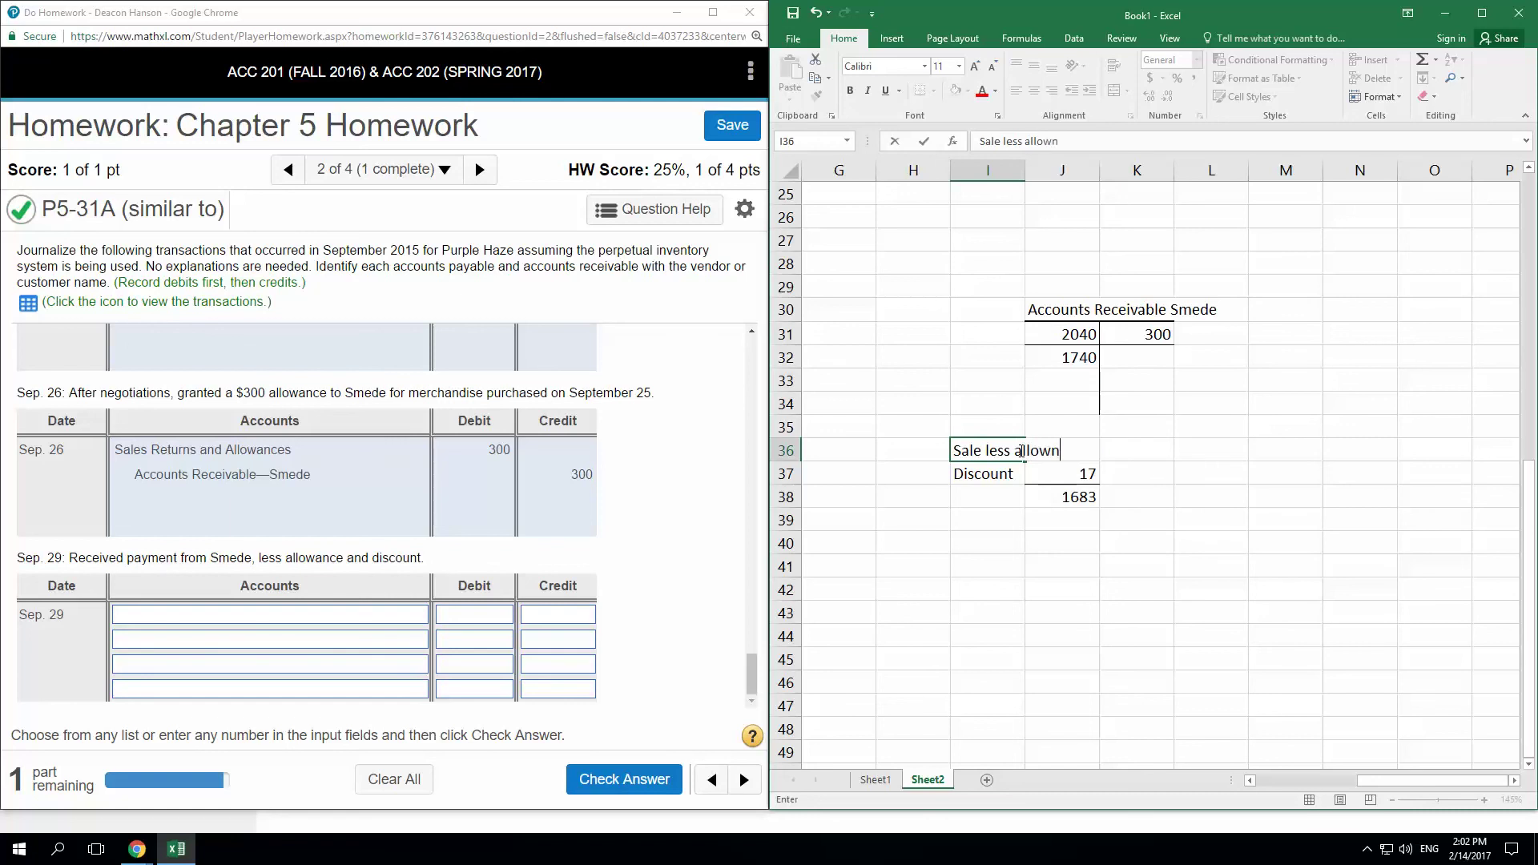
type("e")
key("Return")
- Right-align the "Sale less allowance" label in I36
left_click(1020, 450)
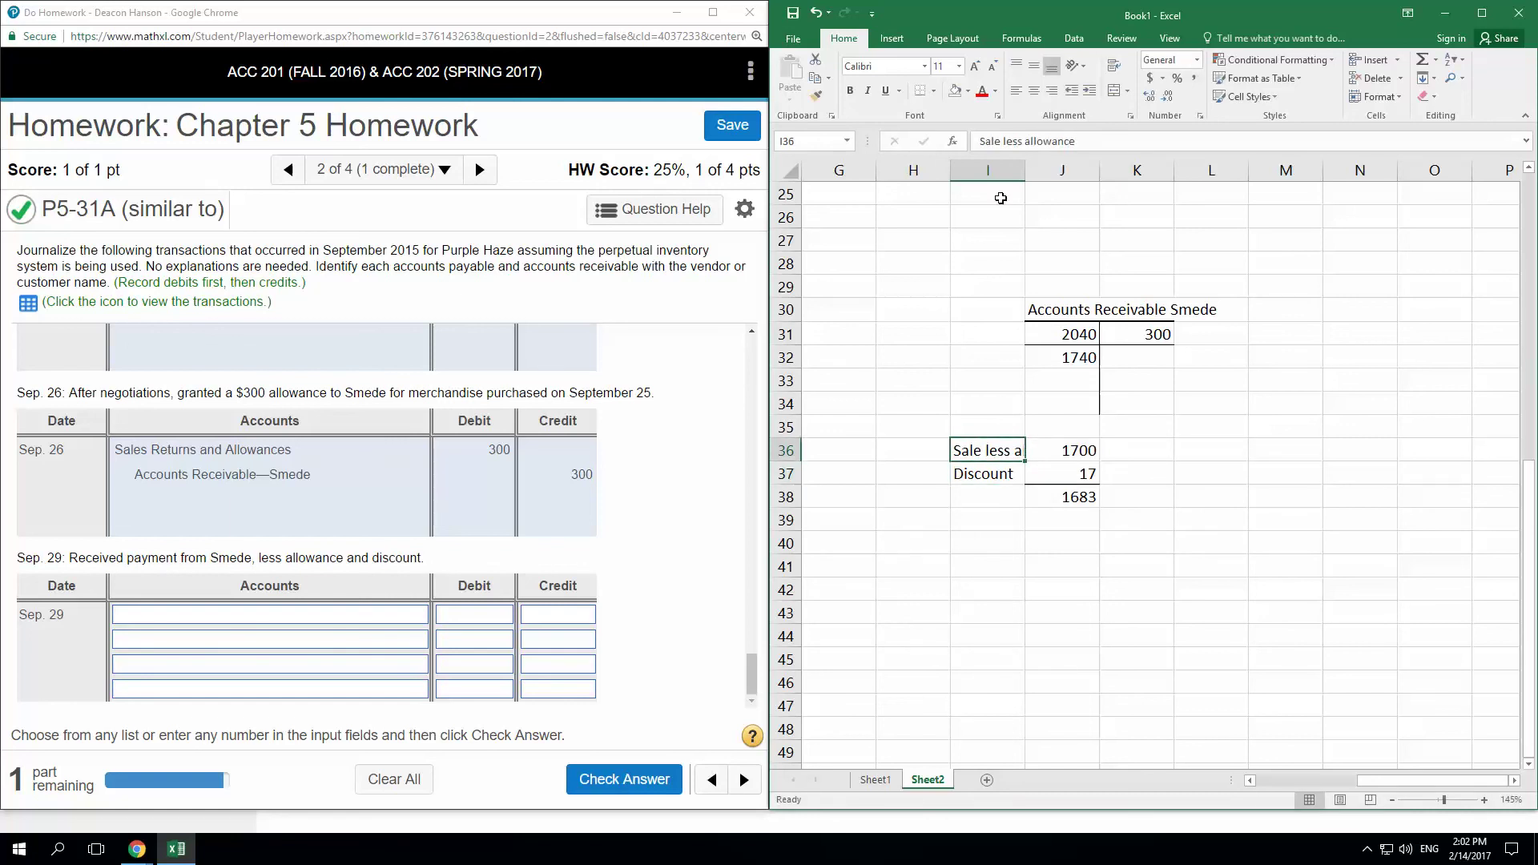
left_click(1052, 90)
left_click(1218, 470)
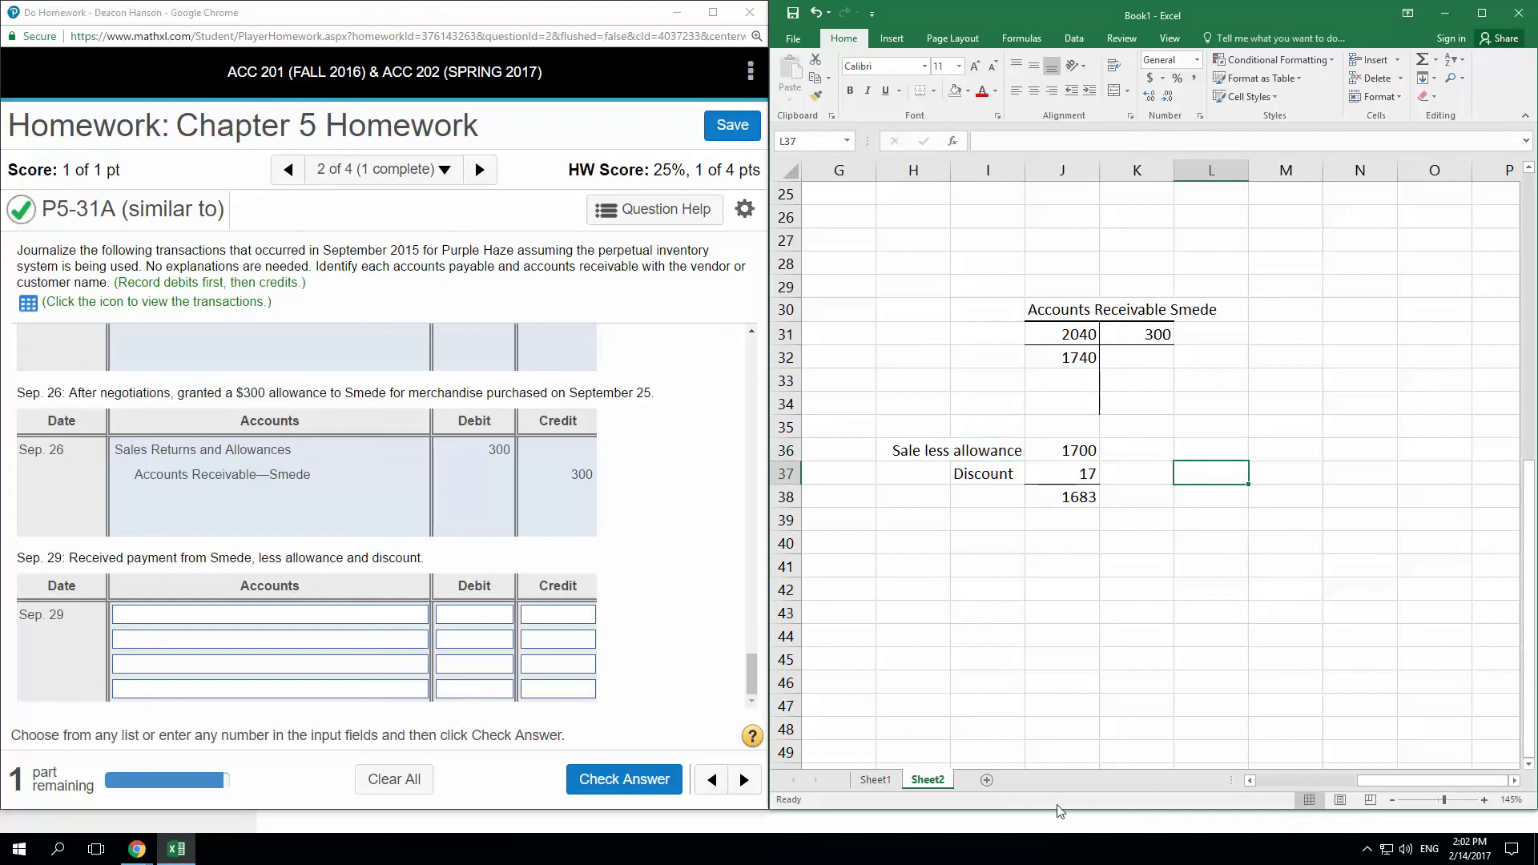
- Label the net payment row with "Pmt Rec" in I38
left_click(965, 560)
left_click(979, 490)
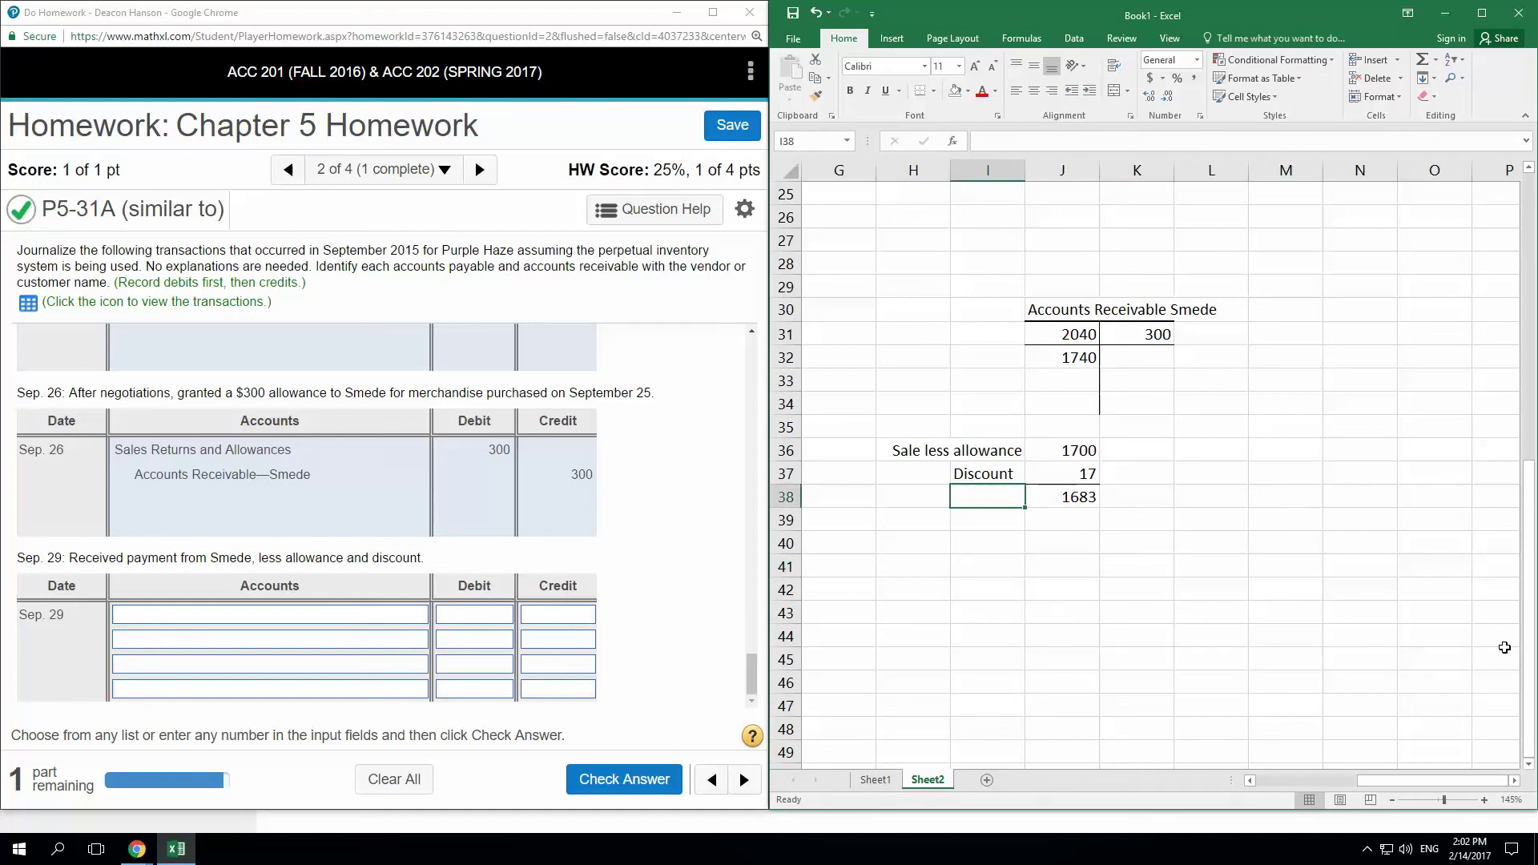
type("Pmt ")
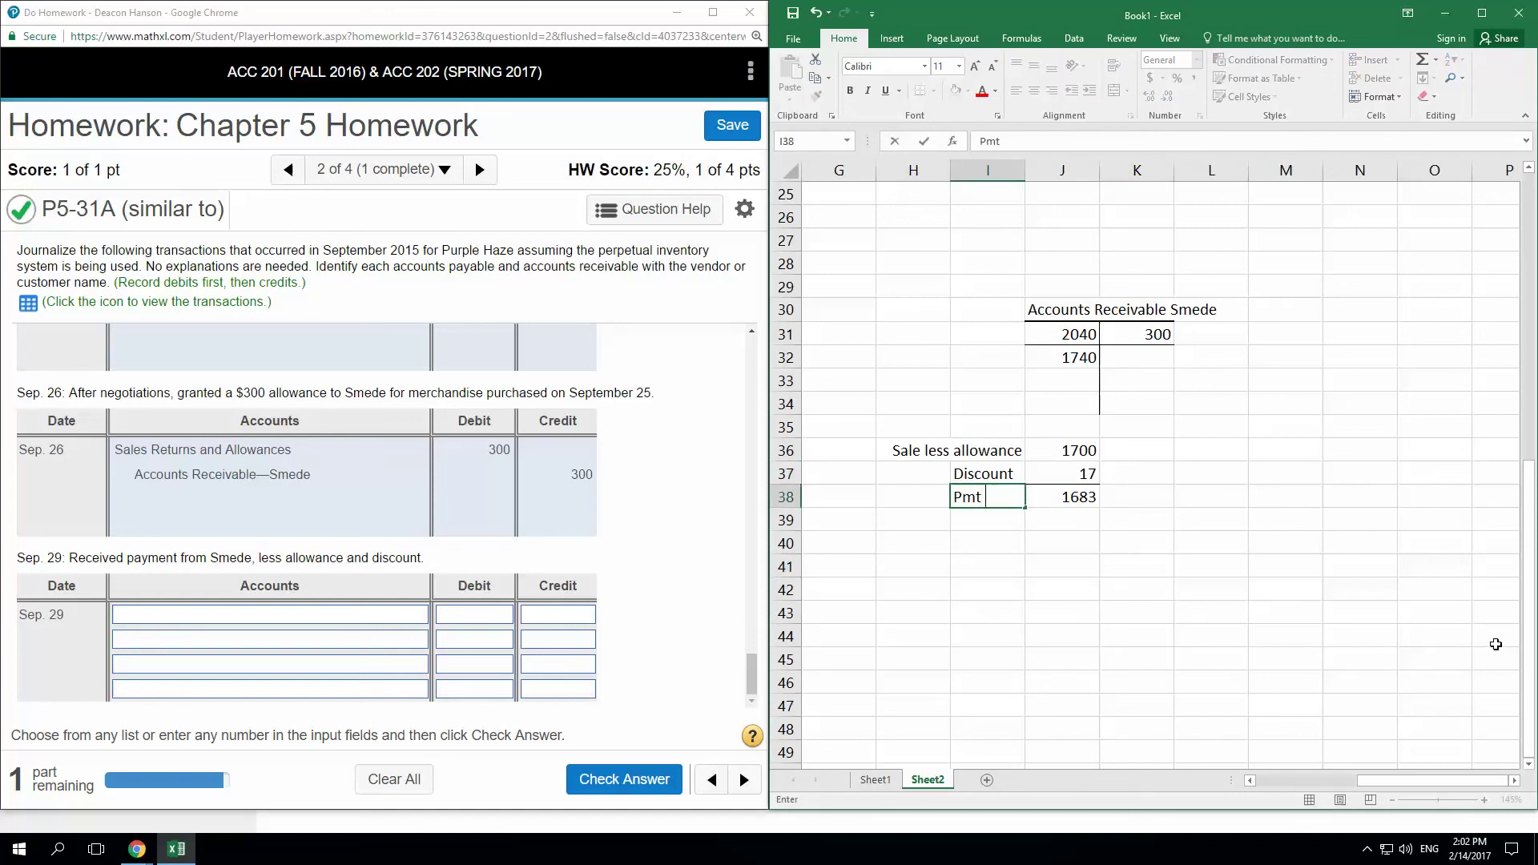
type("Rec")
key("Return")
key("Return")
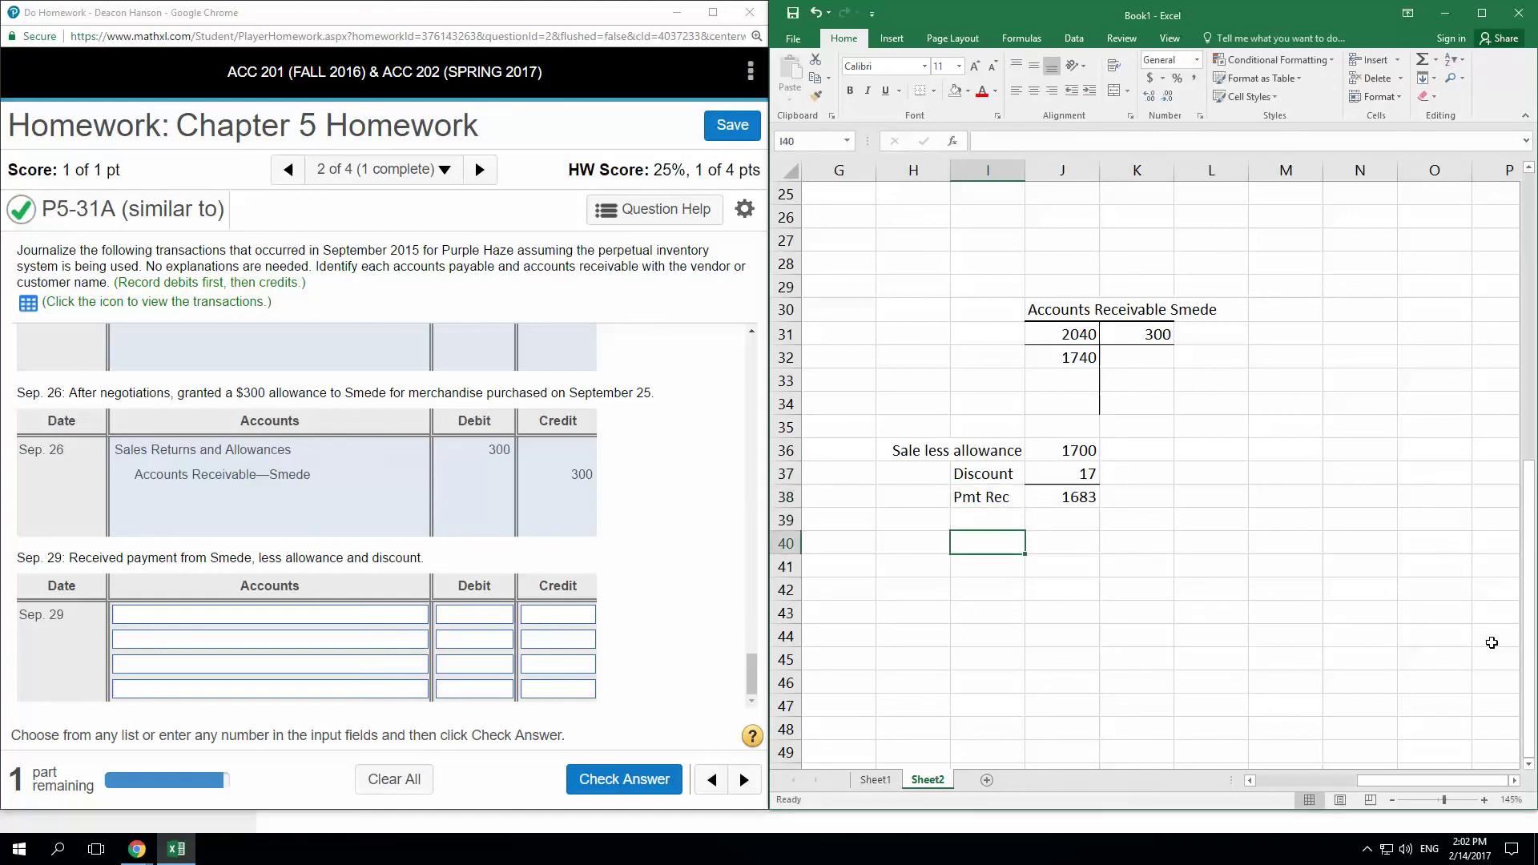
- Add a freight row below the payment, with 40 in J39 and the label "Freight" in I39
key("Up")
key("Up")
key("Down")
key("Down")
key("Right")
key("Up")
type("40")
key("Return")
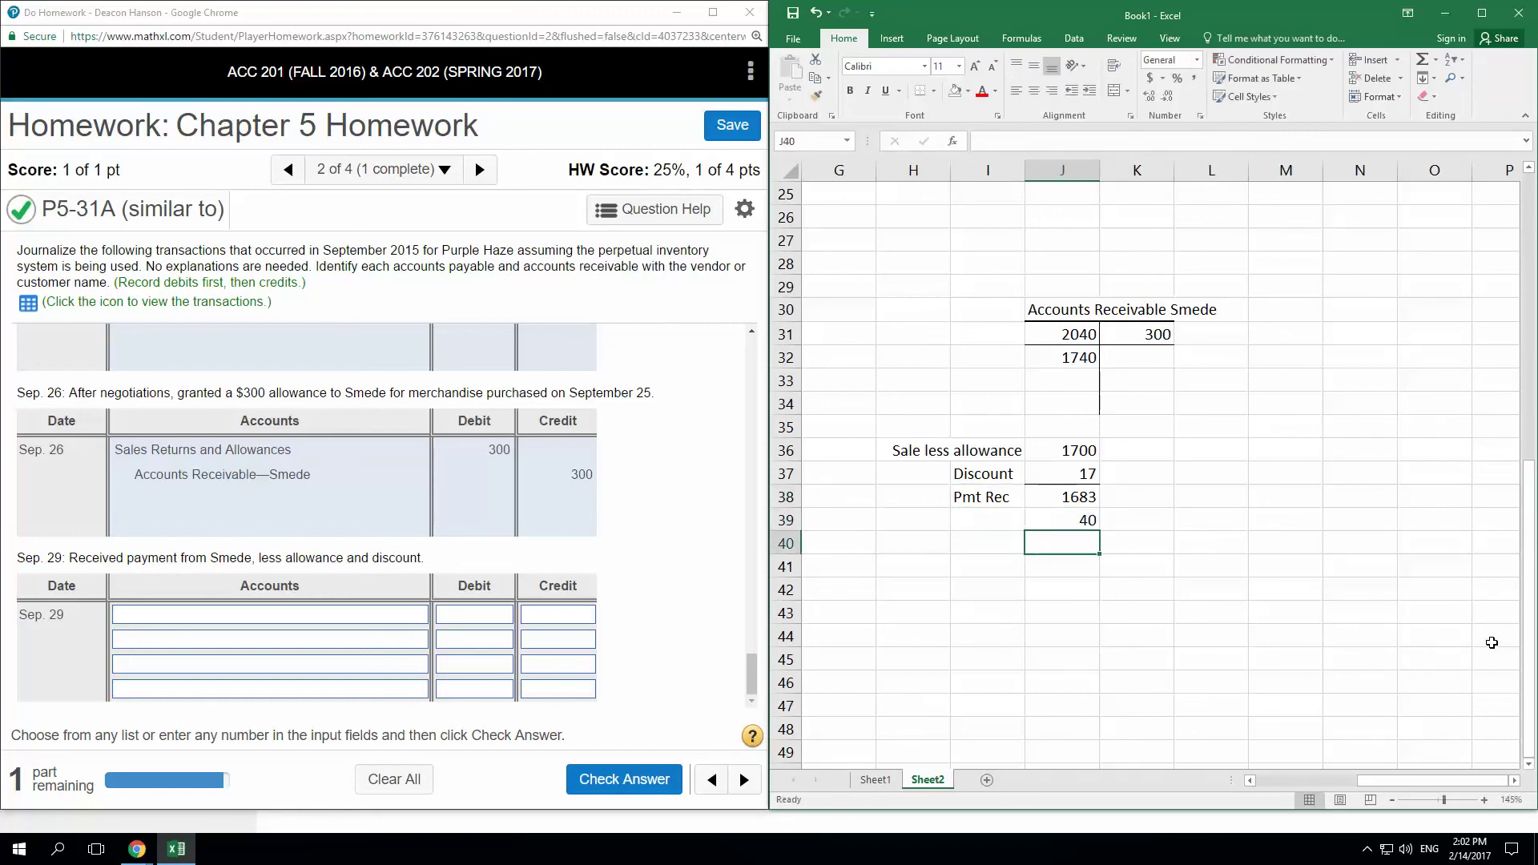
key("Left")
key("Up")
type("Fre")
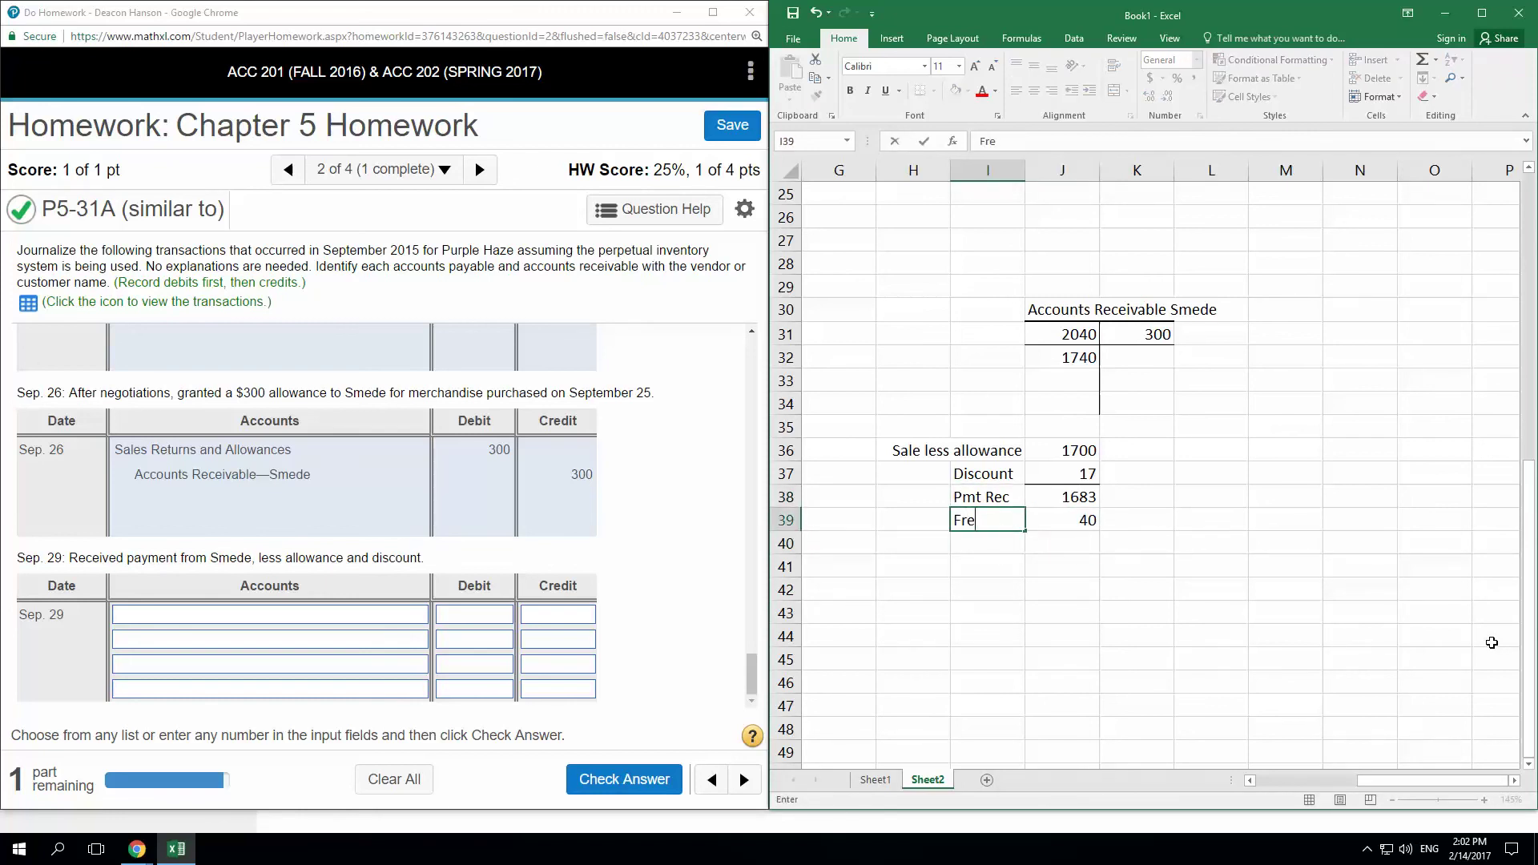
type("ight")
key("Return")
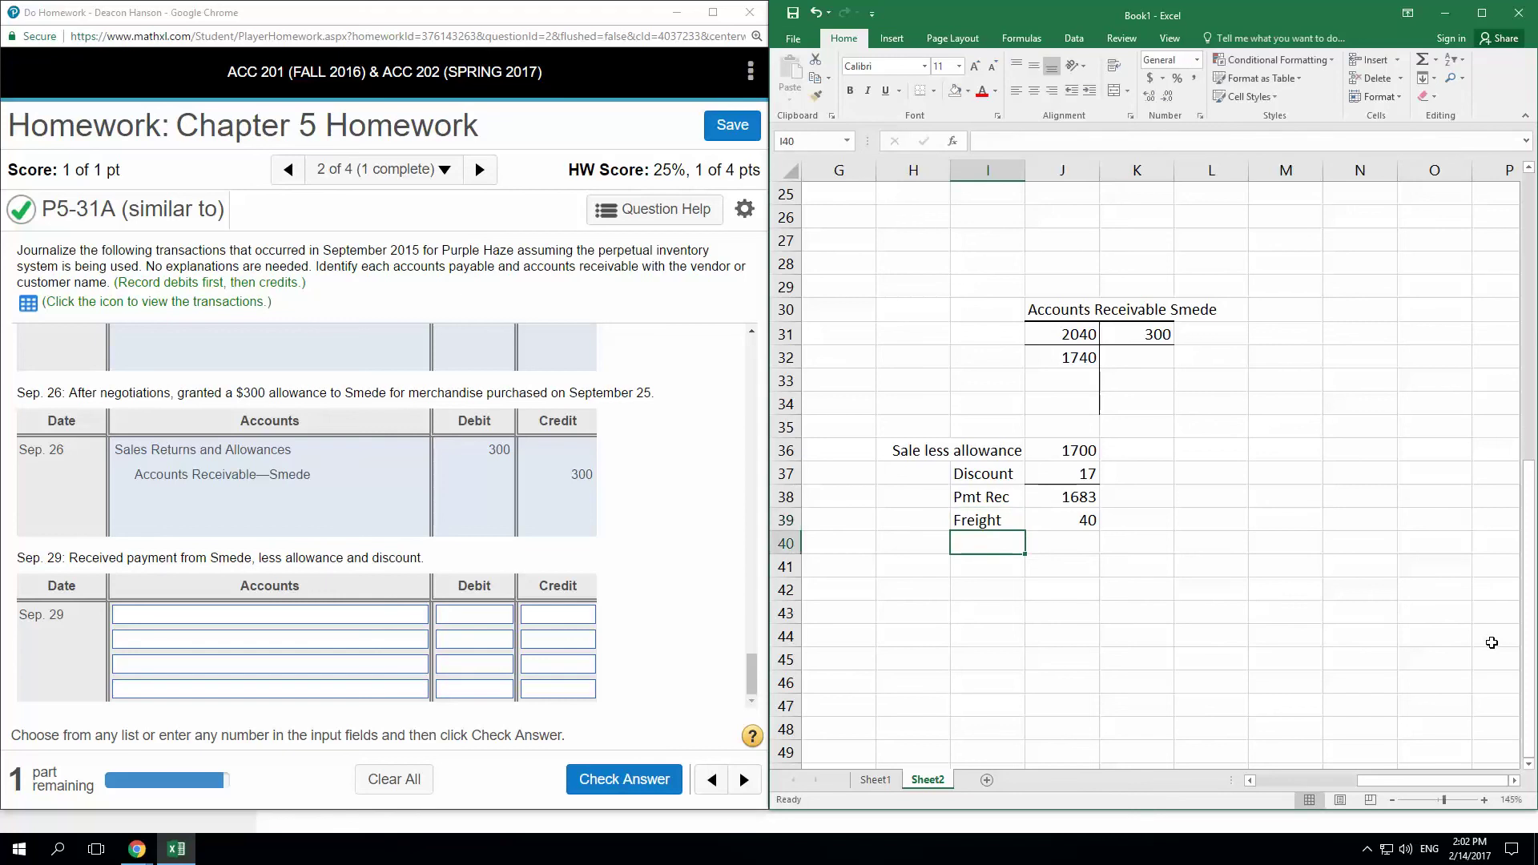
- Add a bottom border under the freight amount in J39 and total the payment in J40 with =J38+J39
key("Up")
key("Right")
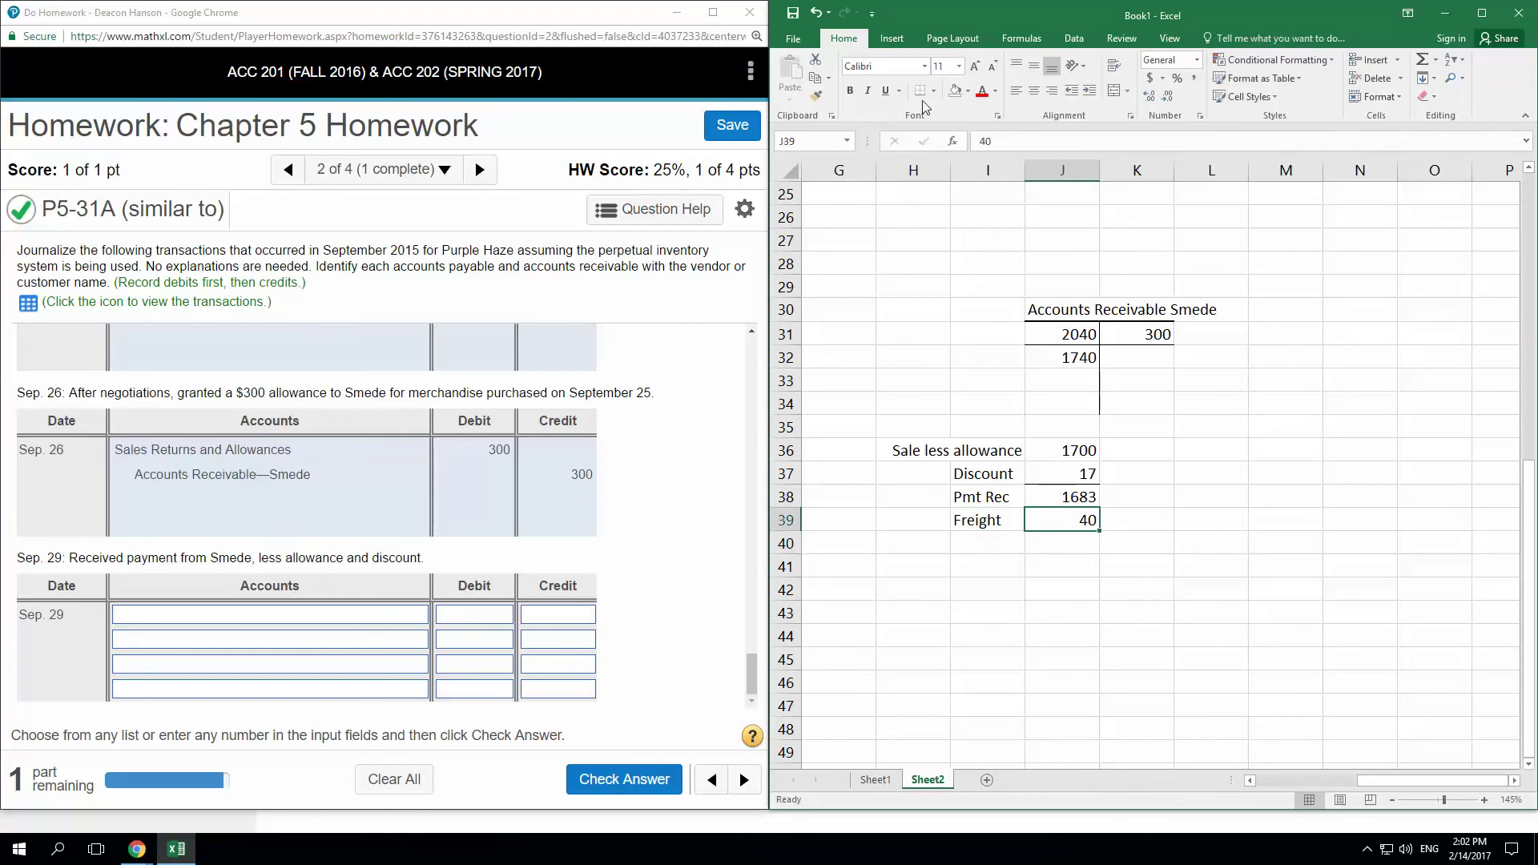
left_click(1162, 451)
left_click(1085, 541)
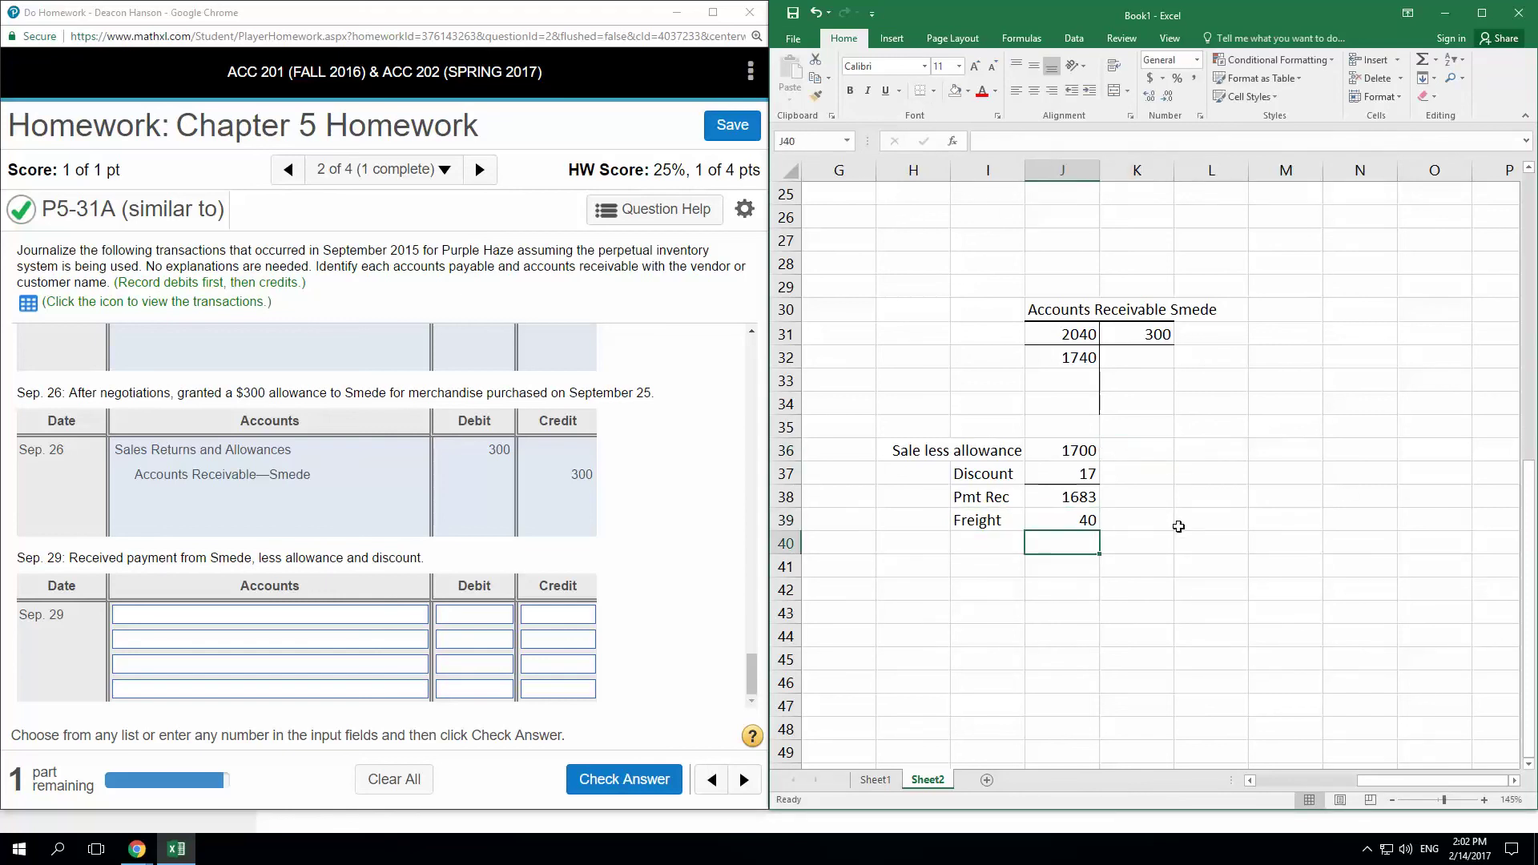
type("=")
key("Up")
key("Up")
type("+")
key("Down")
key("Return")
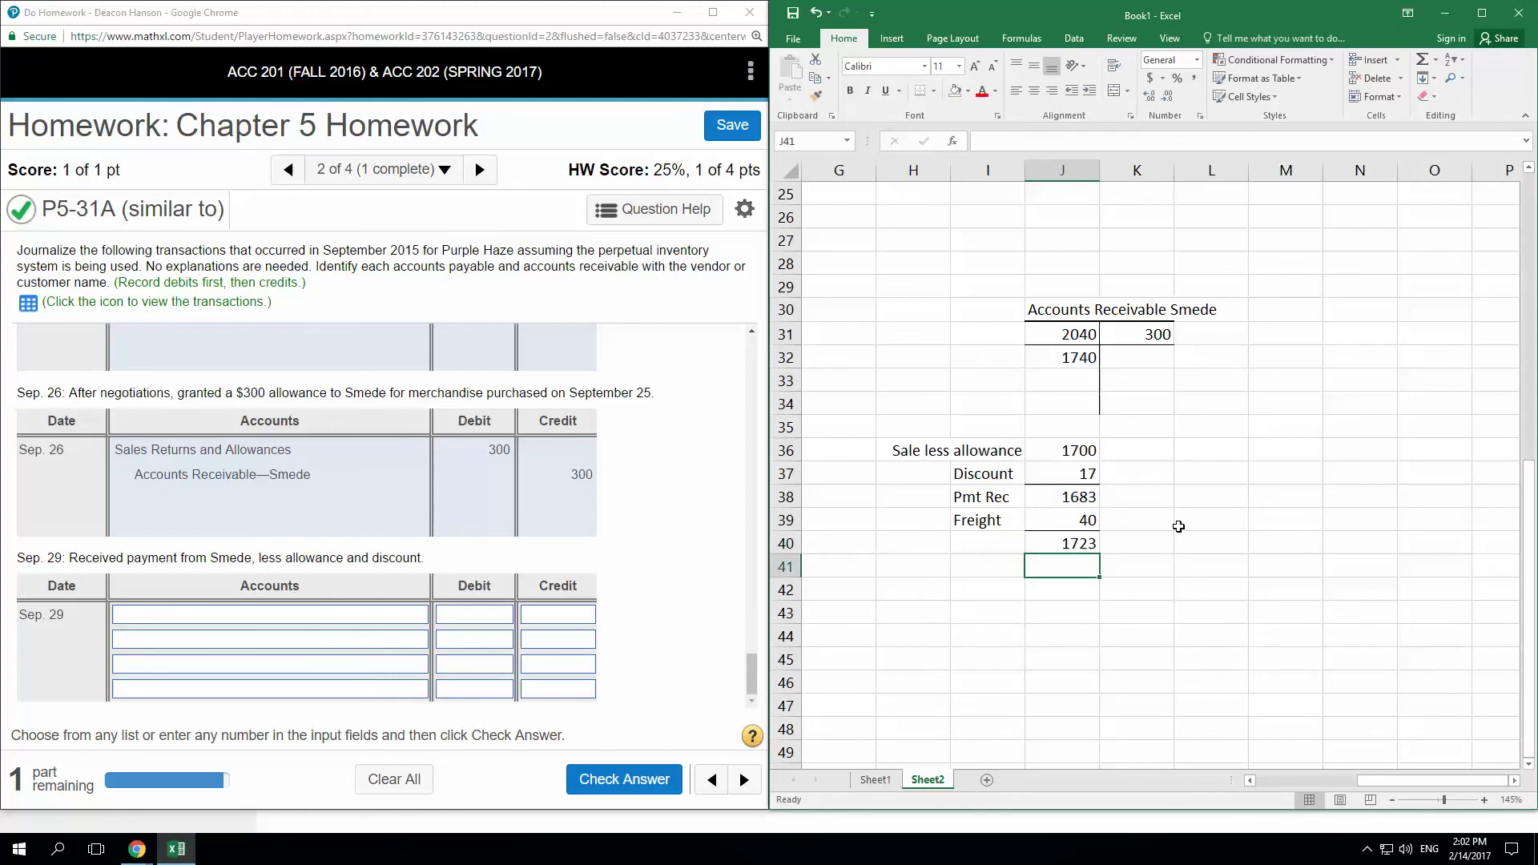
- Label the total row with "Tot Pmt" in I40
key("Left")
key("Up")
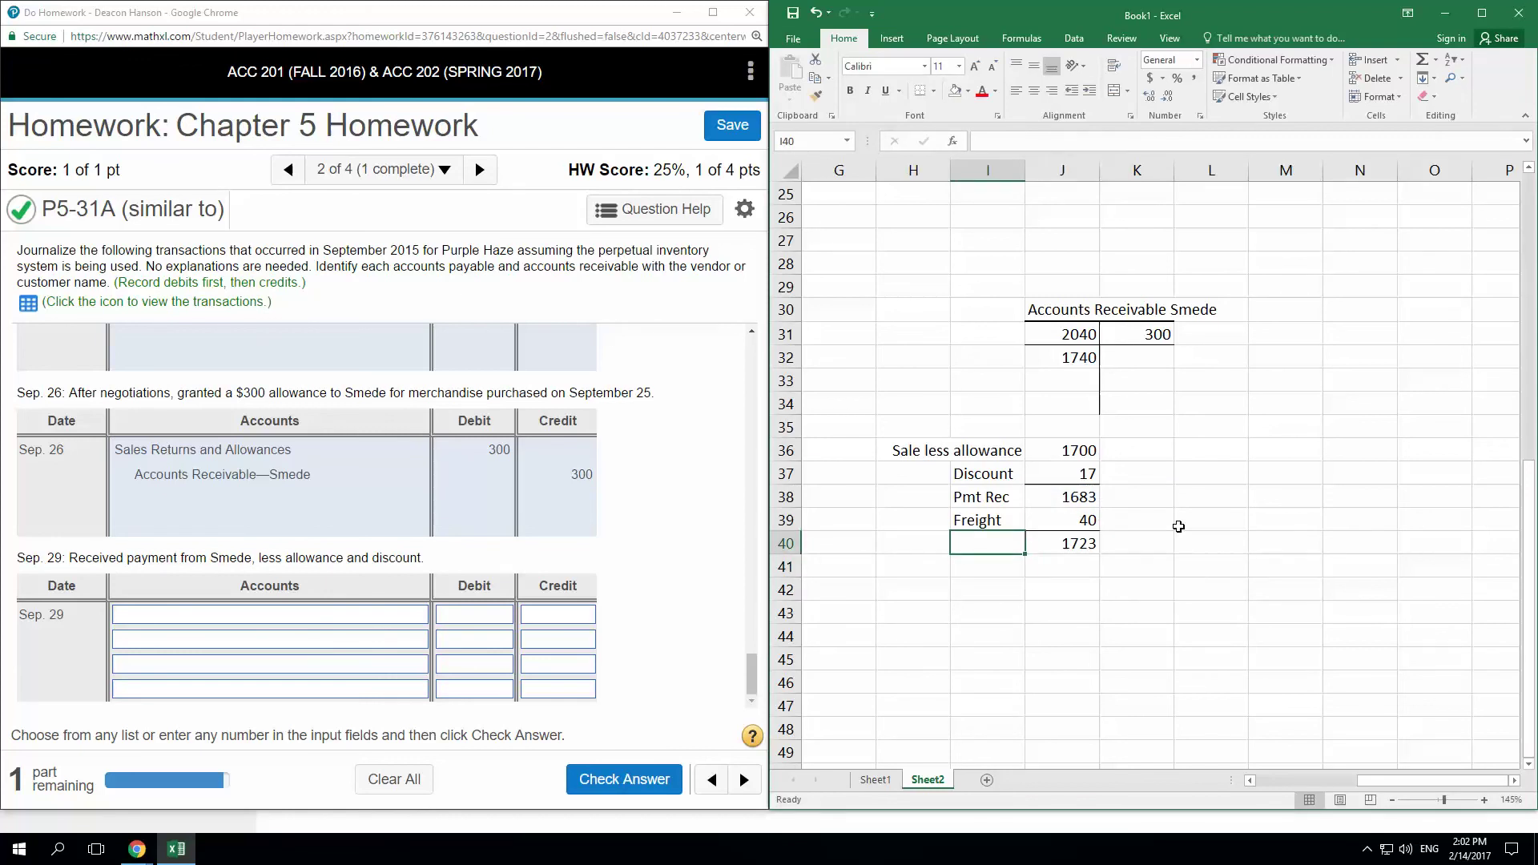
type("Tot")
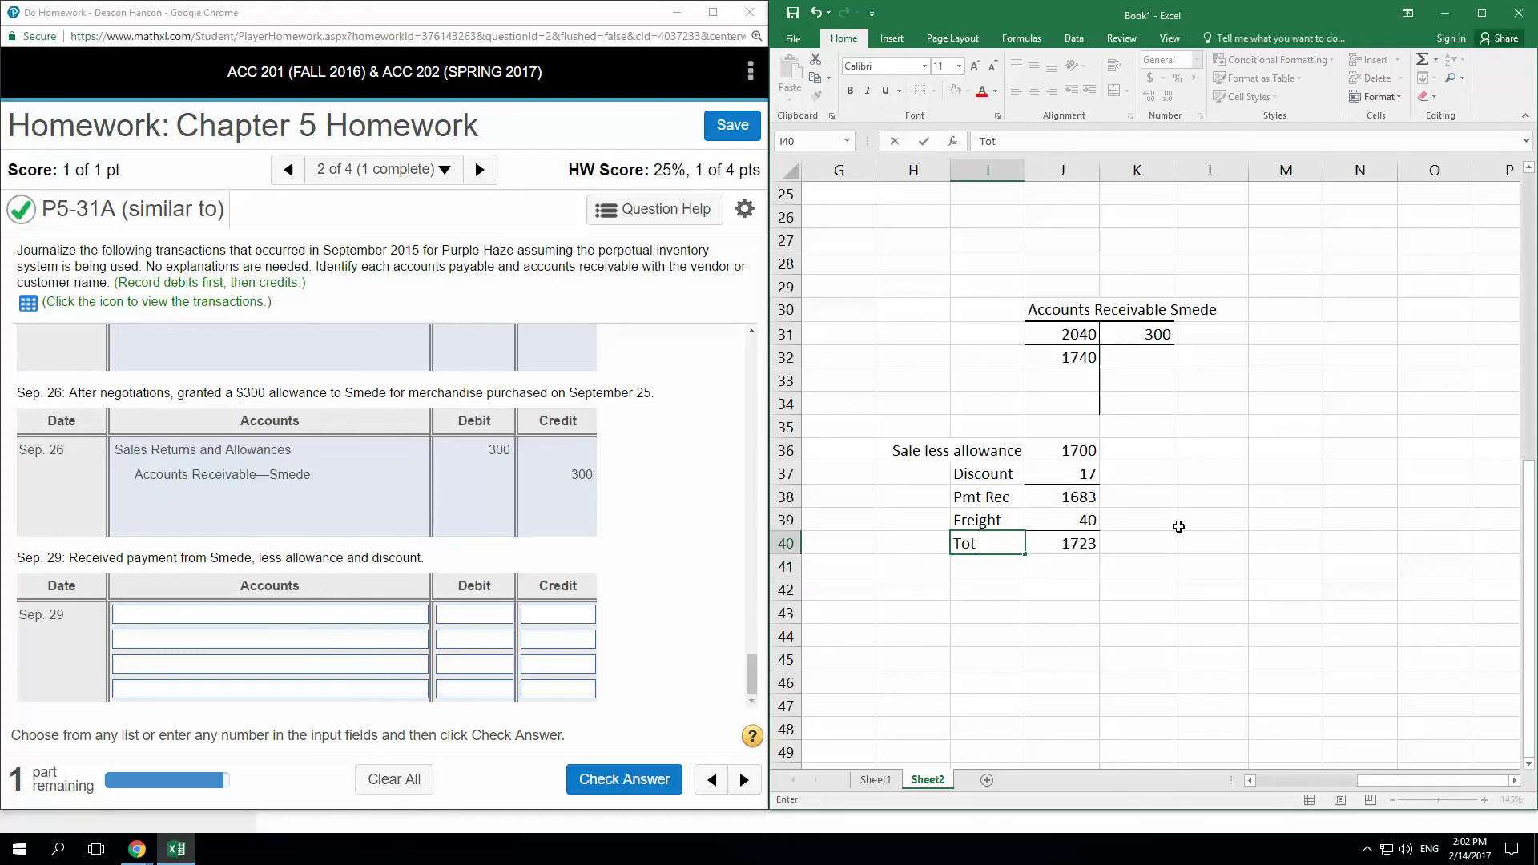
type(" Pmt")
key("Return")
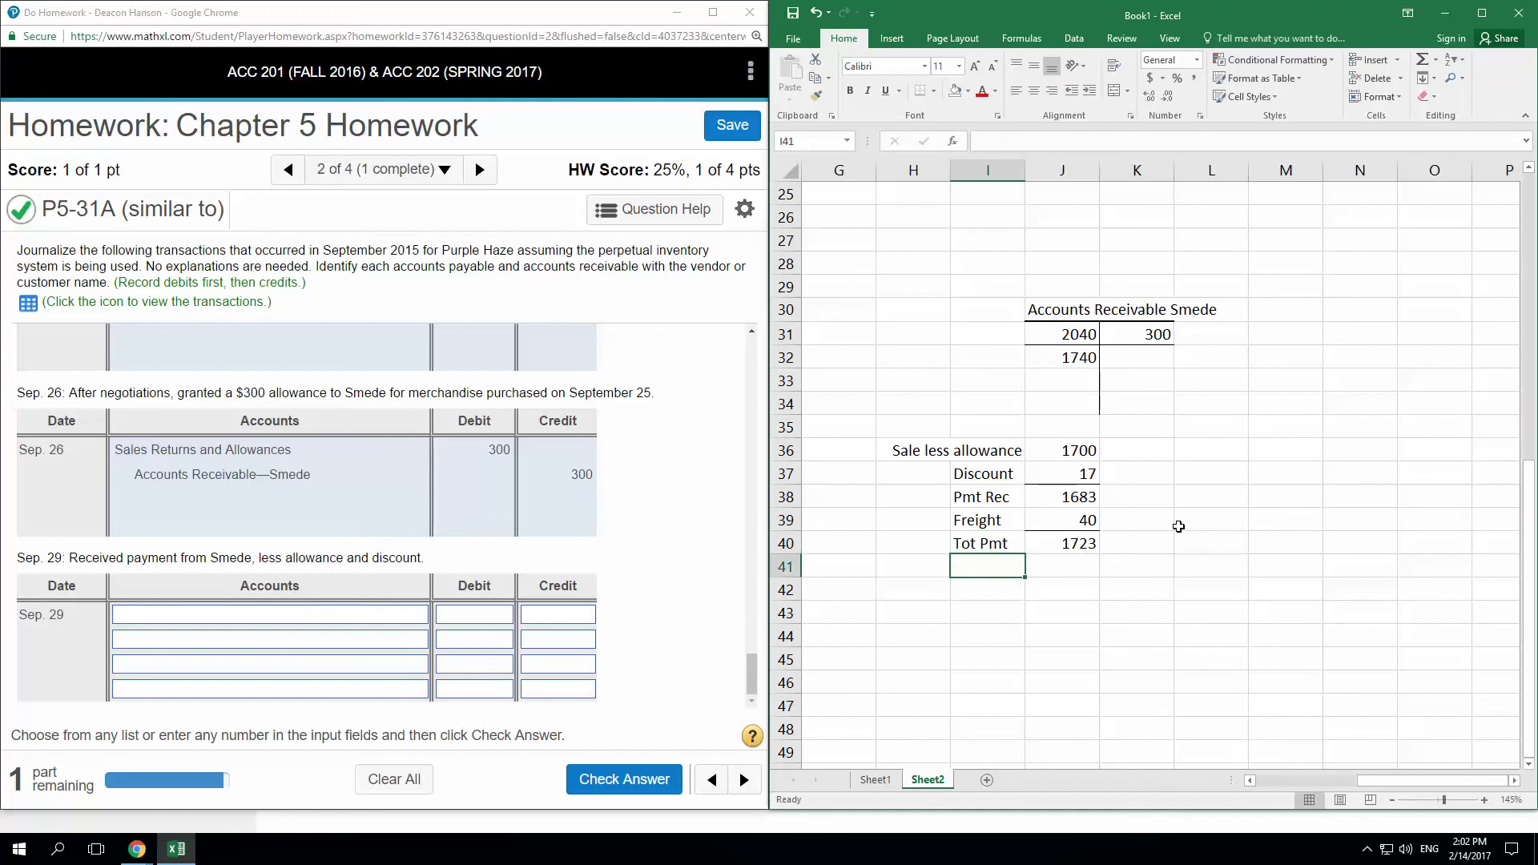
- In the homework's Sep. 29 entry, record Cash on the first line with a debit of 1723
left_click(326, 619)
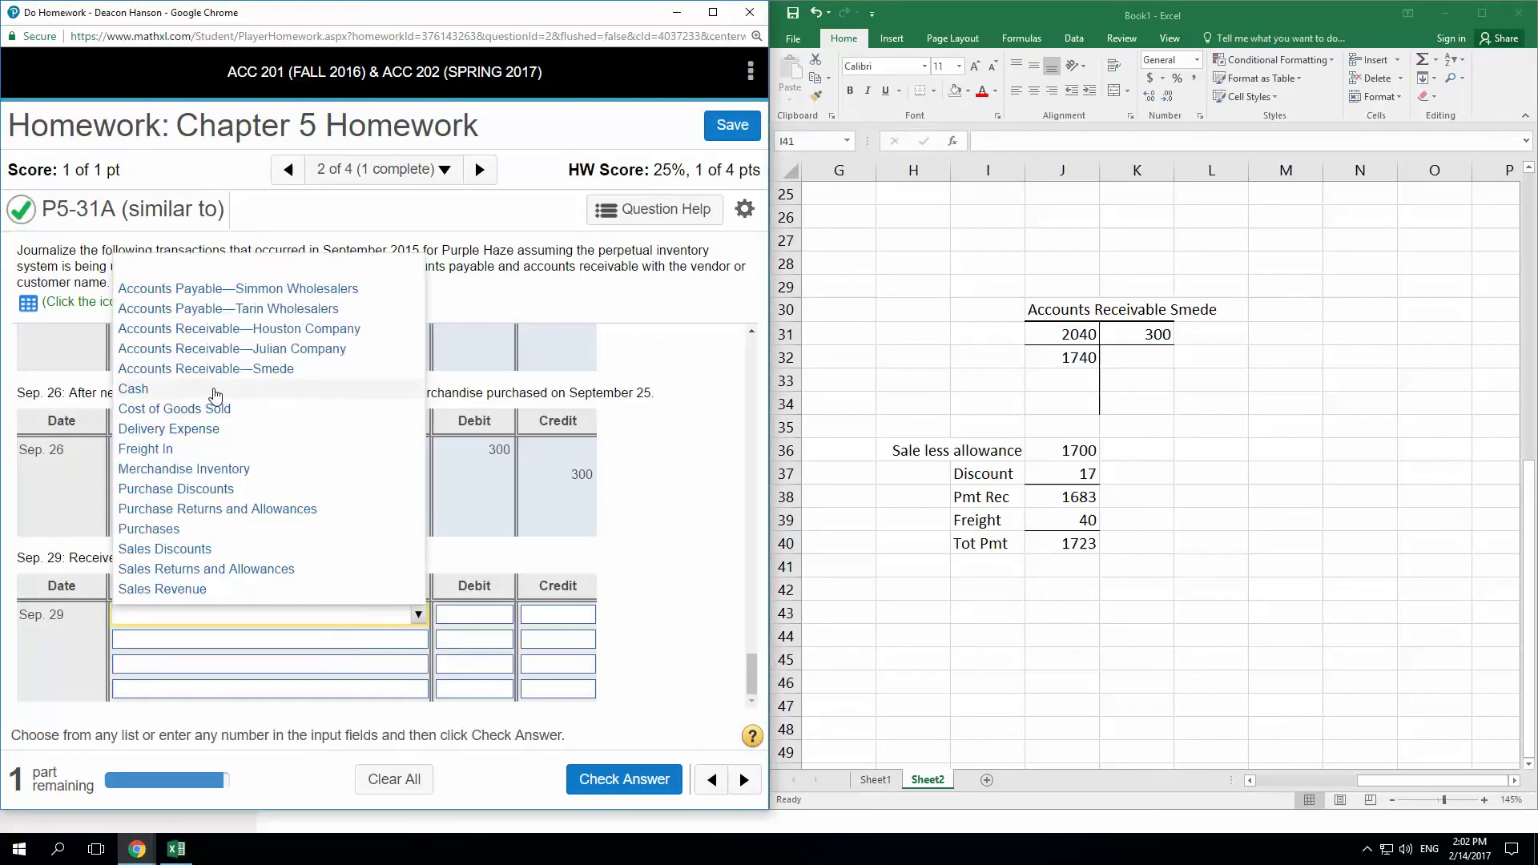
left_click(288, 390)
left_click(477, 615)
type("1")
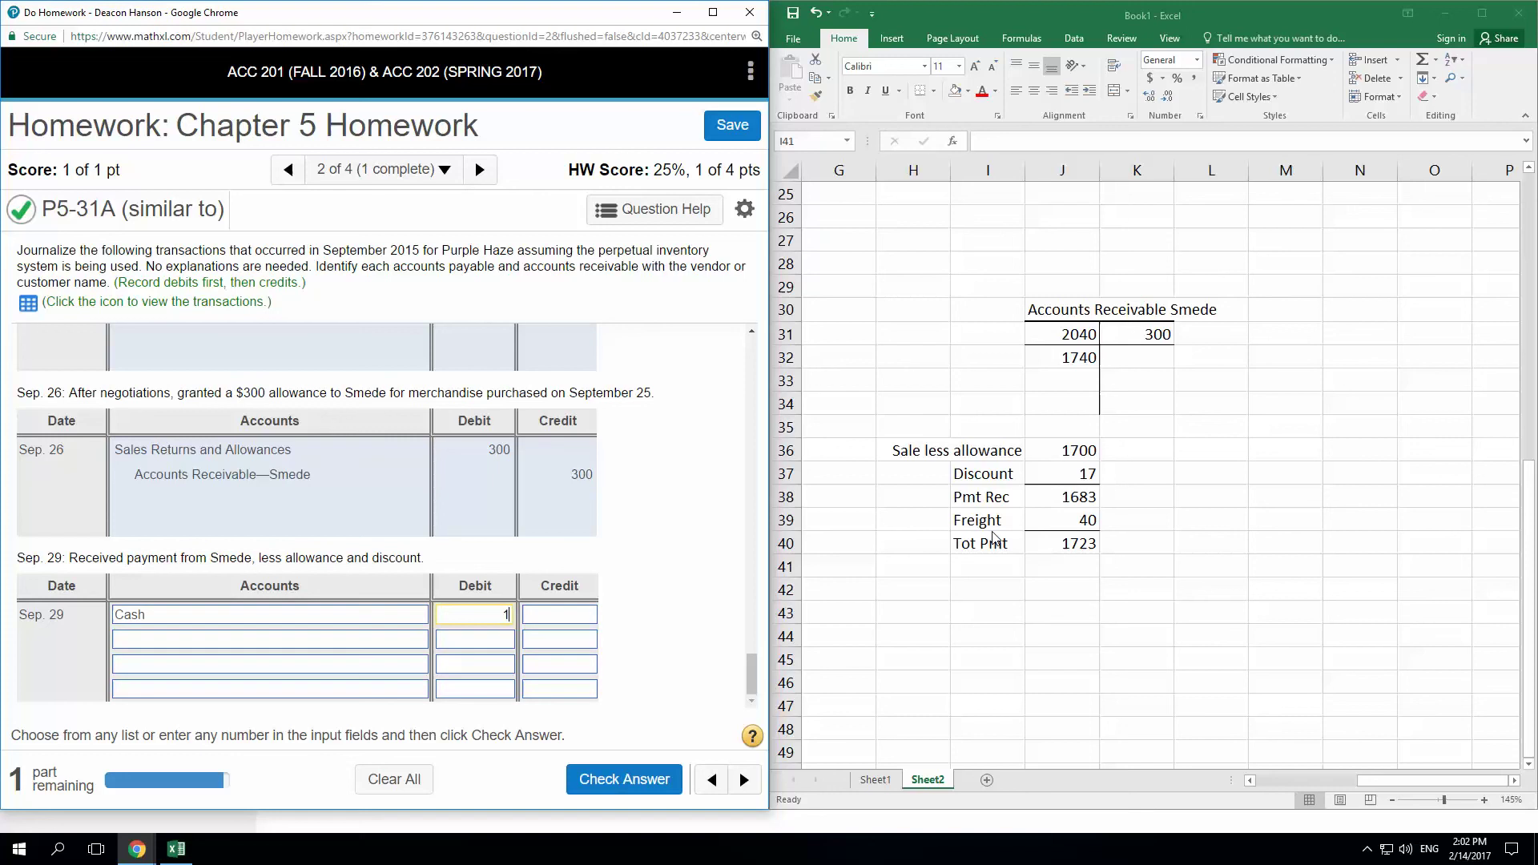
type("723")
left_click(465, 665)
- Record Sales Discounts on the second line of the Sep. 29 entry with a credit of 17
left_click(383, 642)
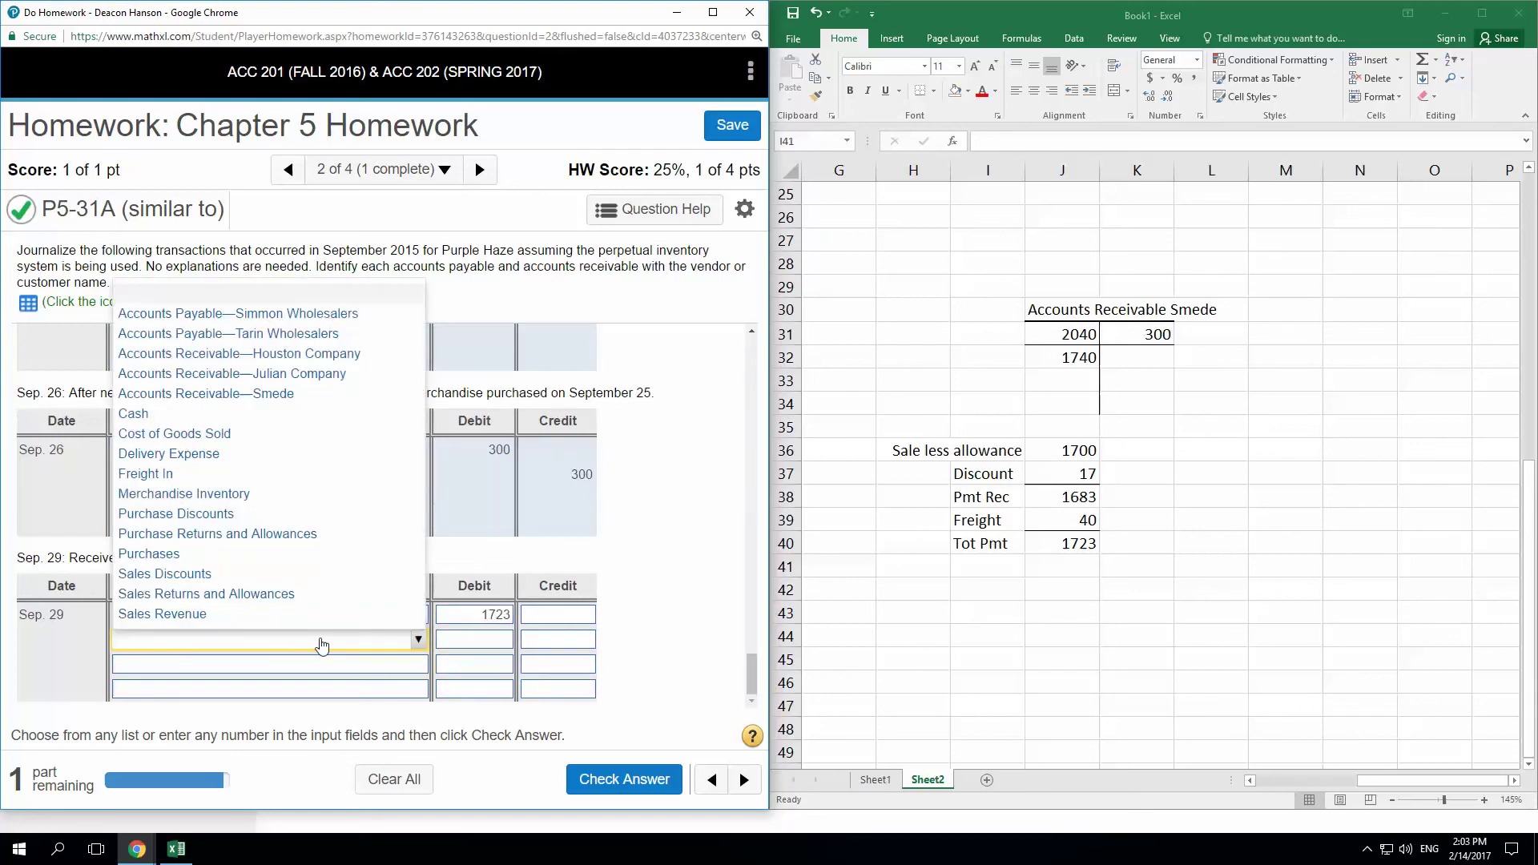
left_click(183, 575)
left_click(587, 641)
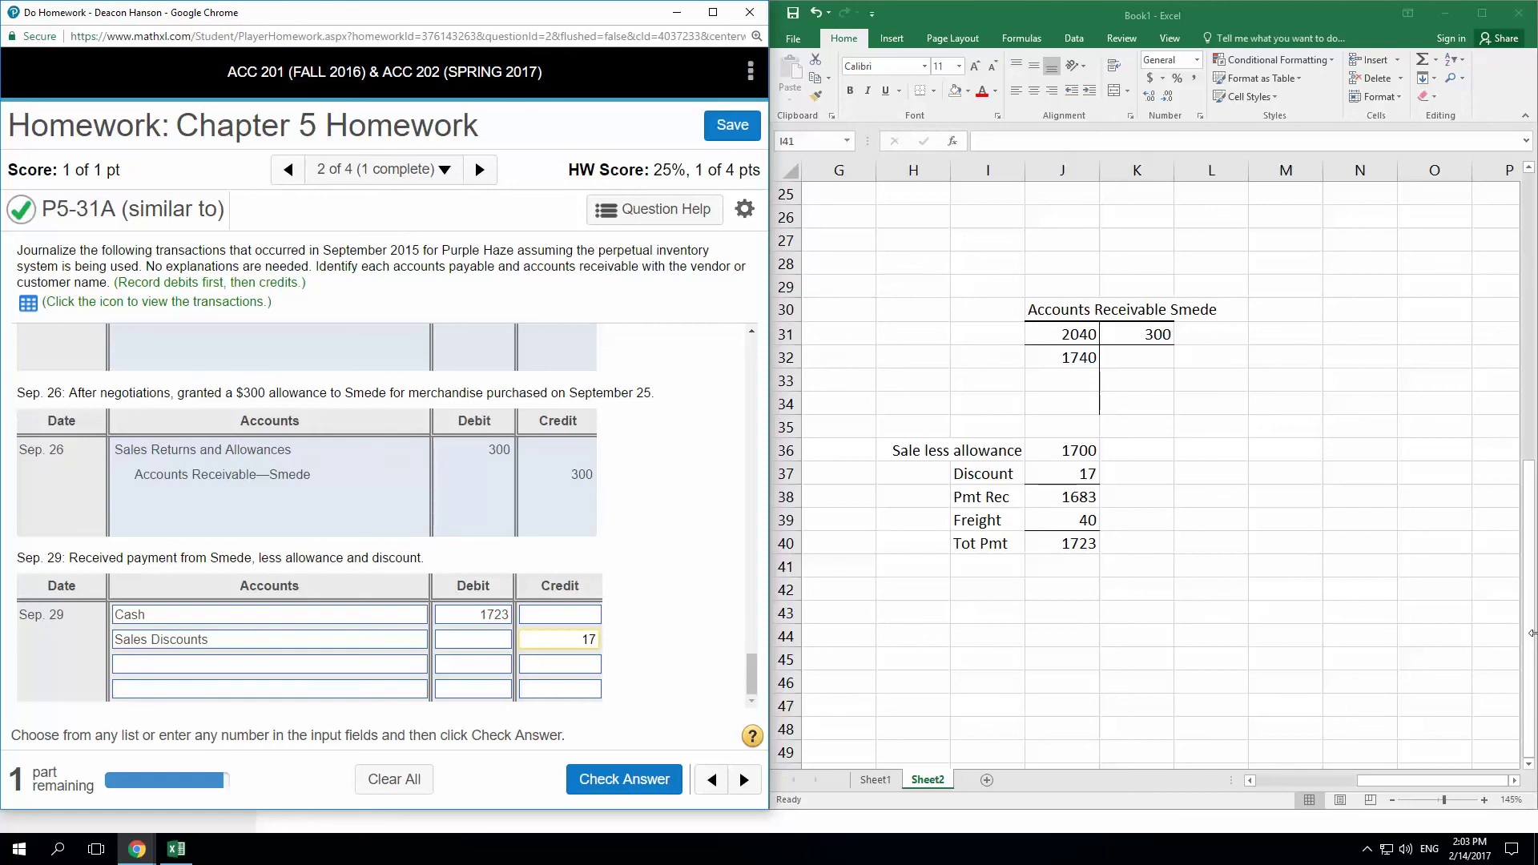
- Record Accounts Receivable—Smede on the third line of the Sep. 29 entry with a credit of 1700
left_click(298, 665)
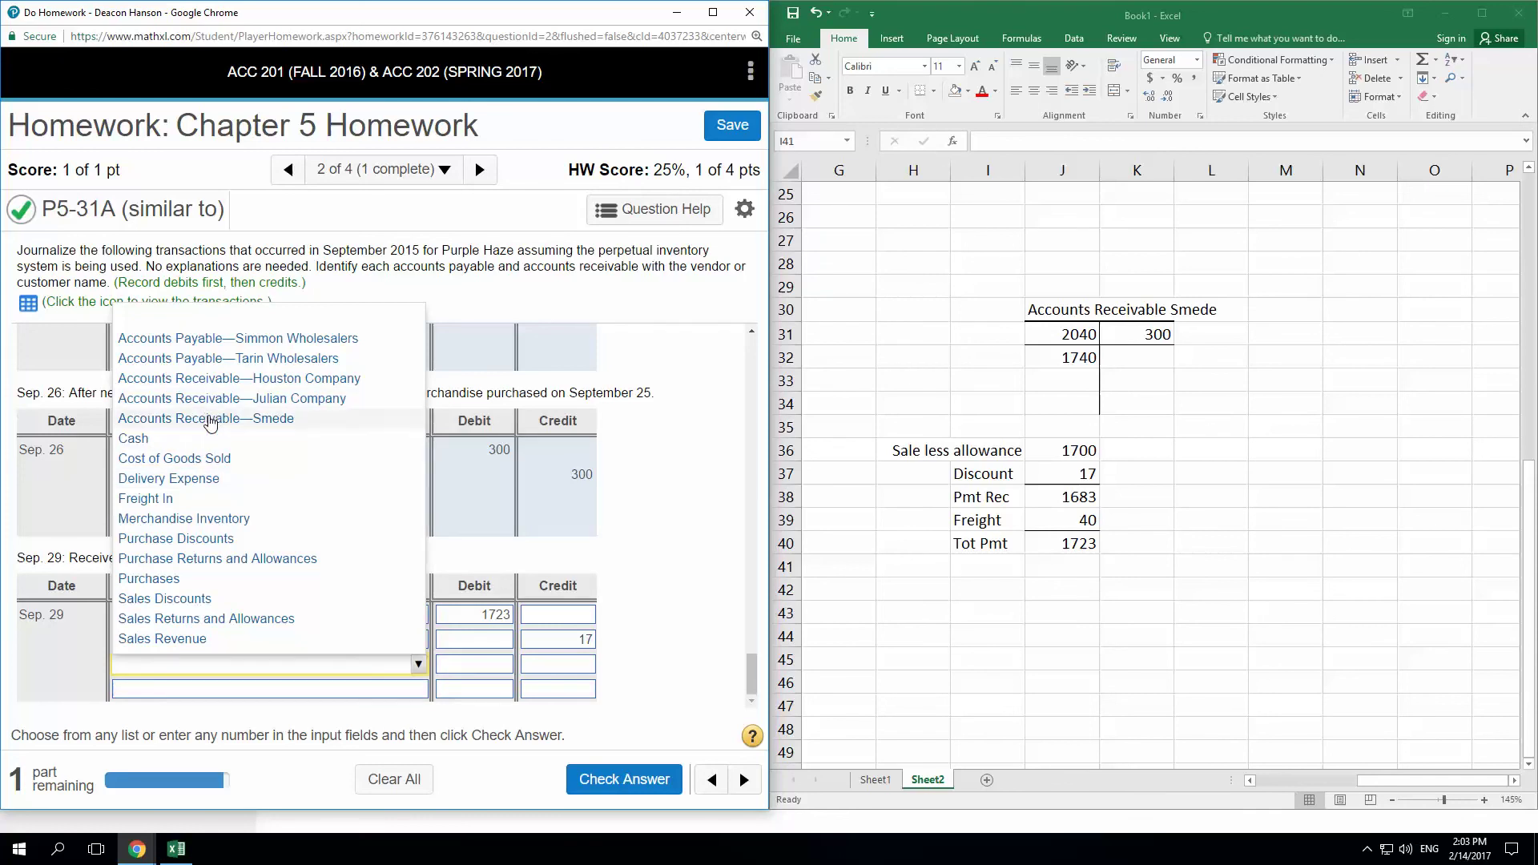
left_click(577, 664)
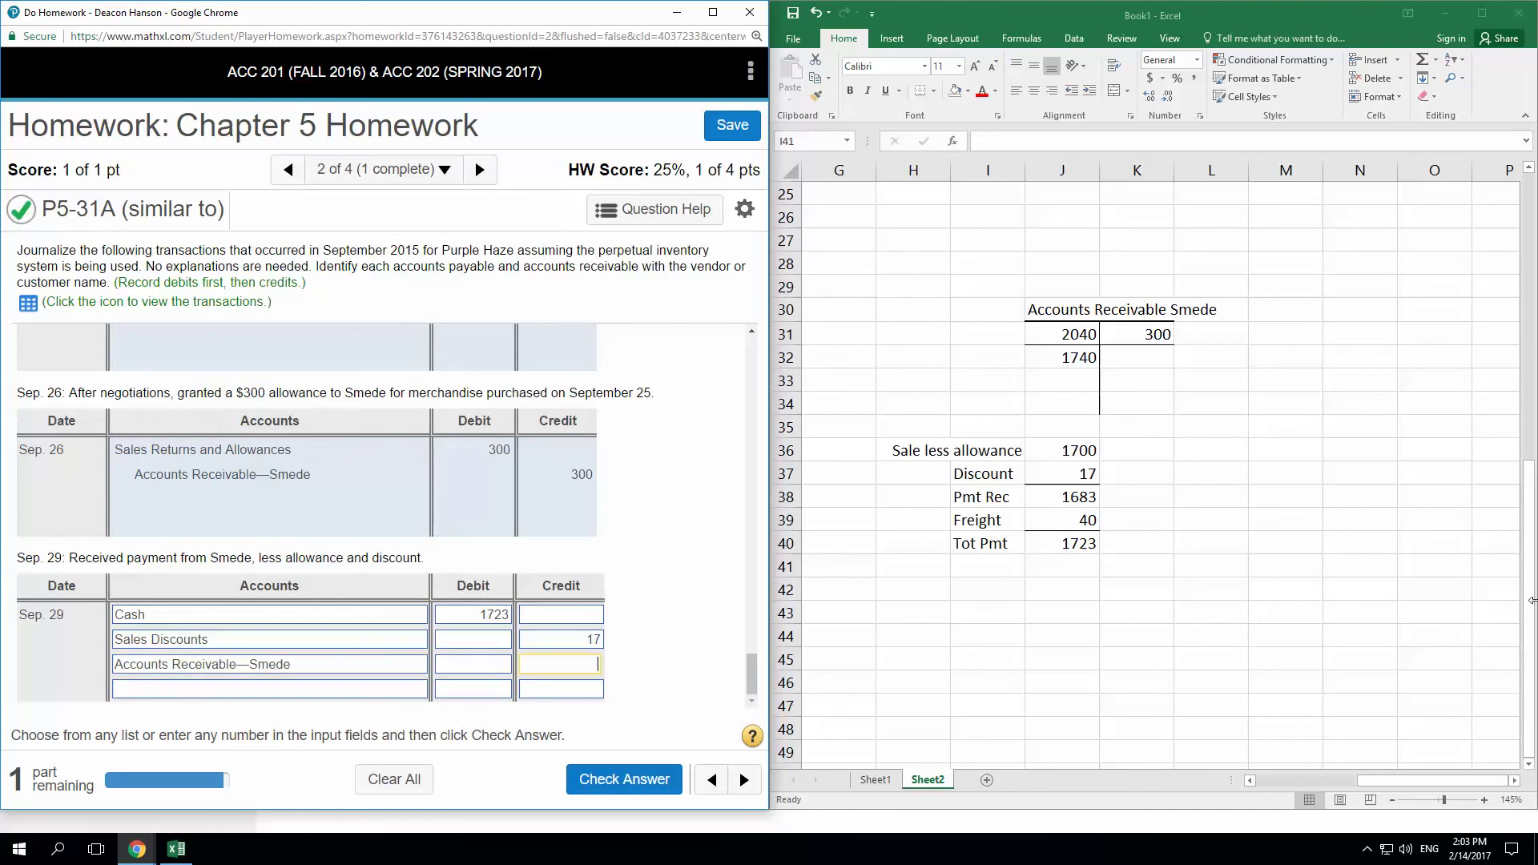
type("1700")
left_click(280, 691)
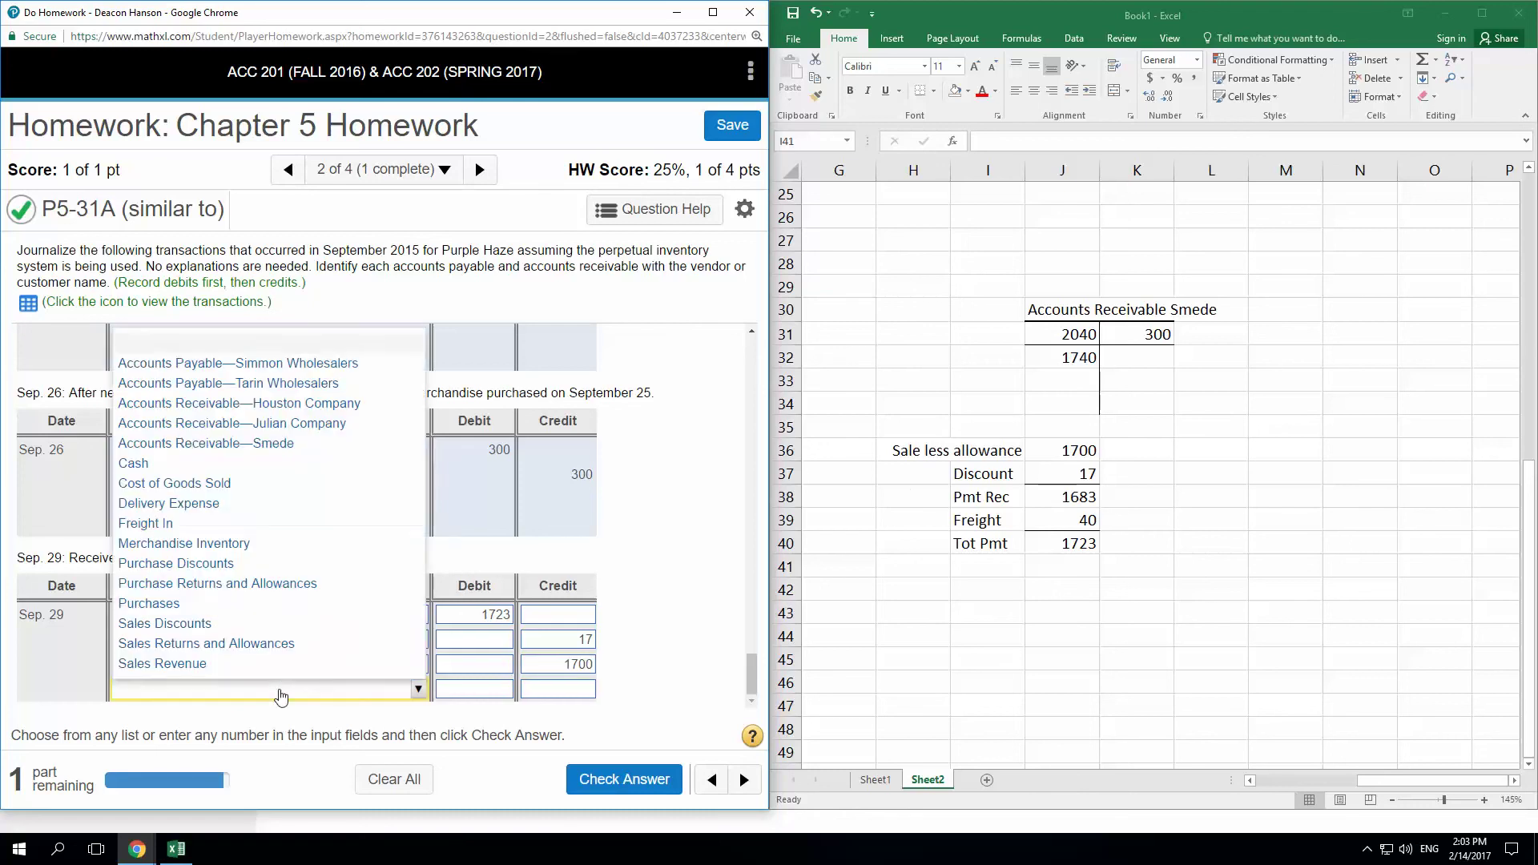
left_click(694, 450)
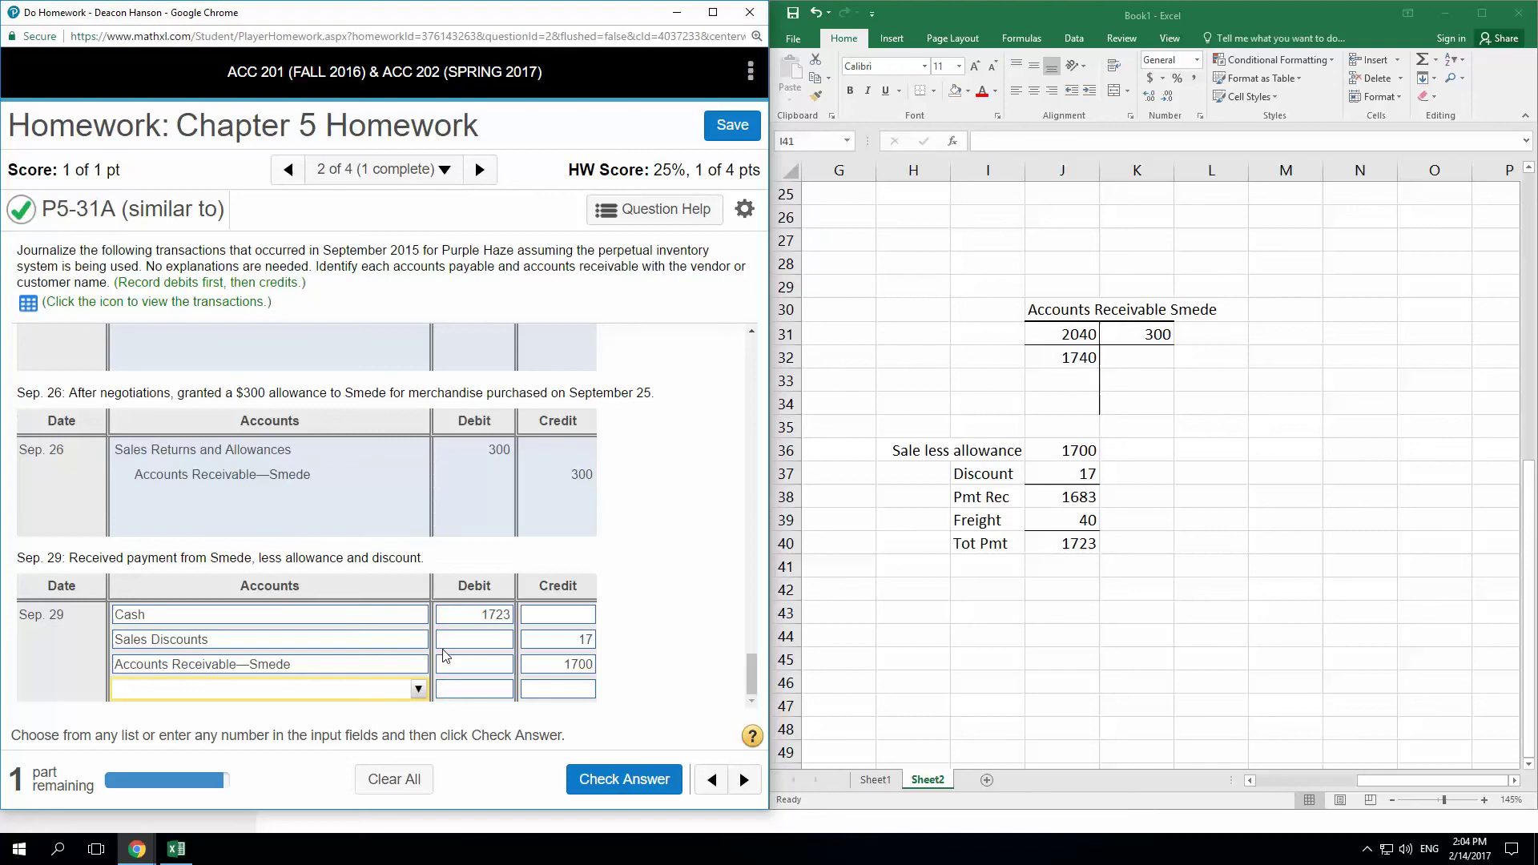
- Enter 17 as the Sales Discounts debit in the Sep. 29 entry and clear that line's credit amount
left_click(478, 640)
type("17")
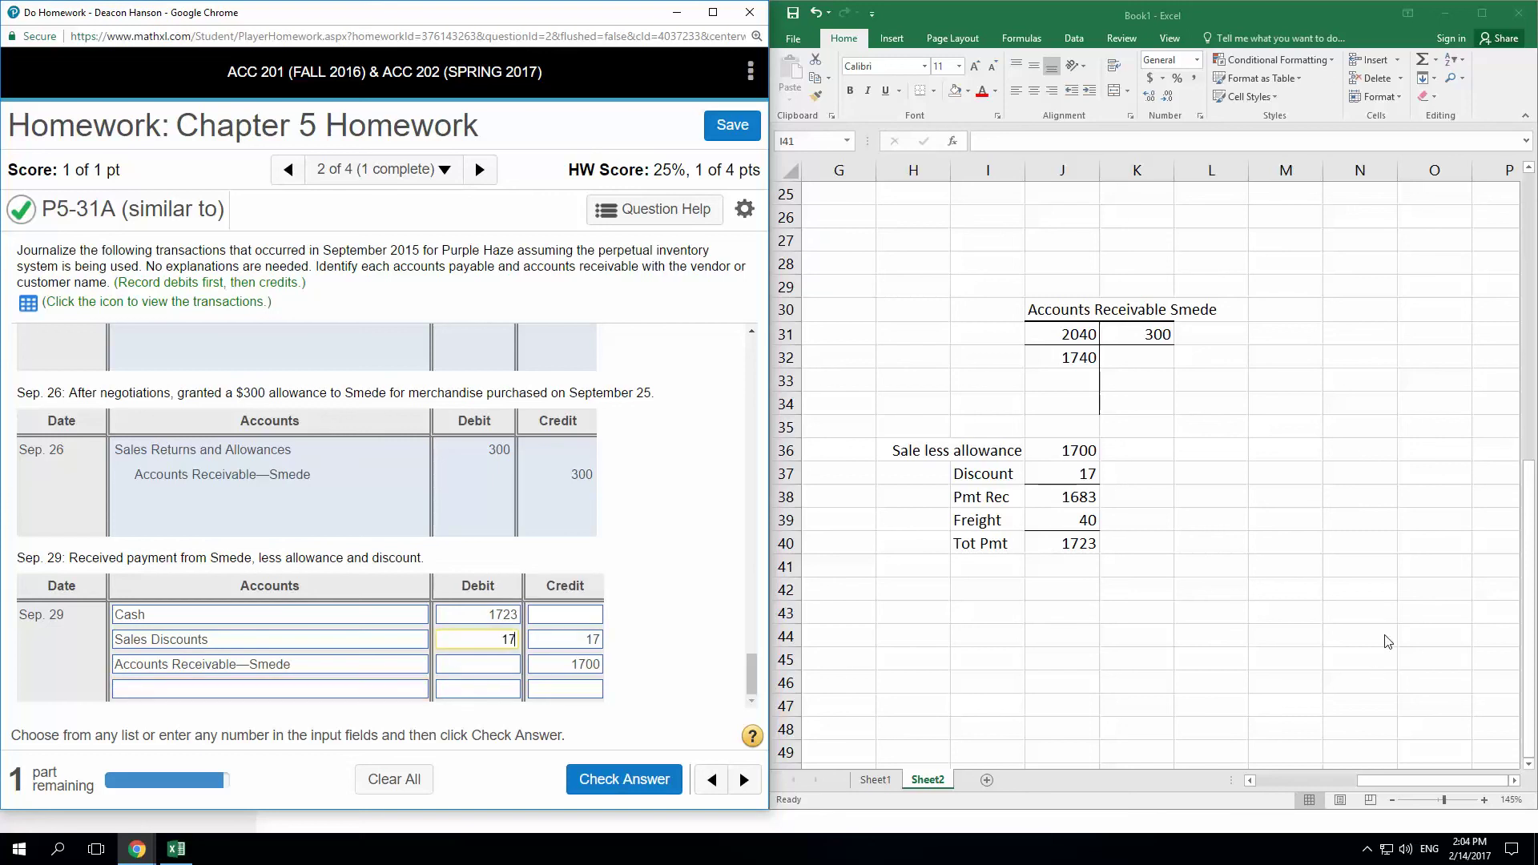
left_click(588, 641)
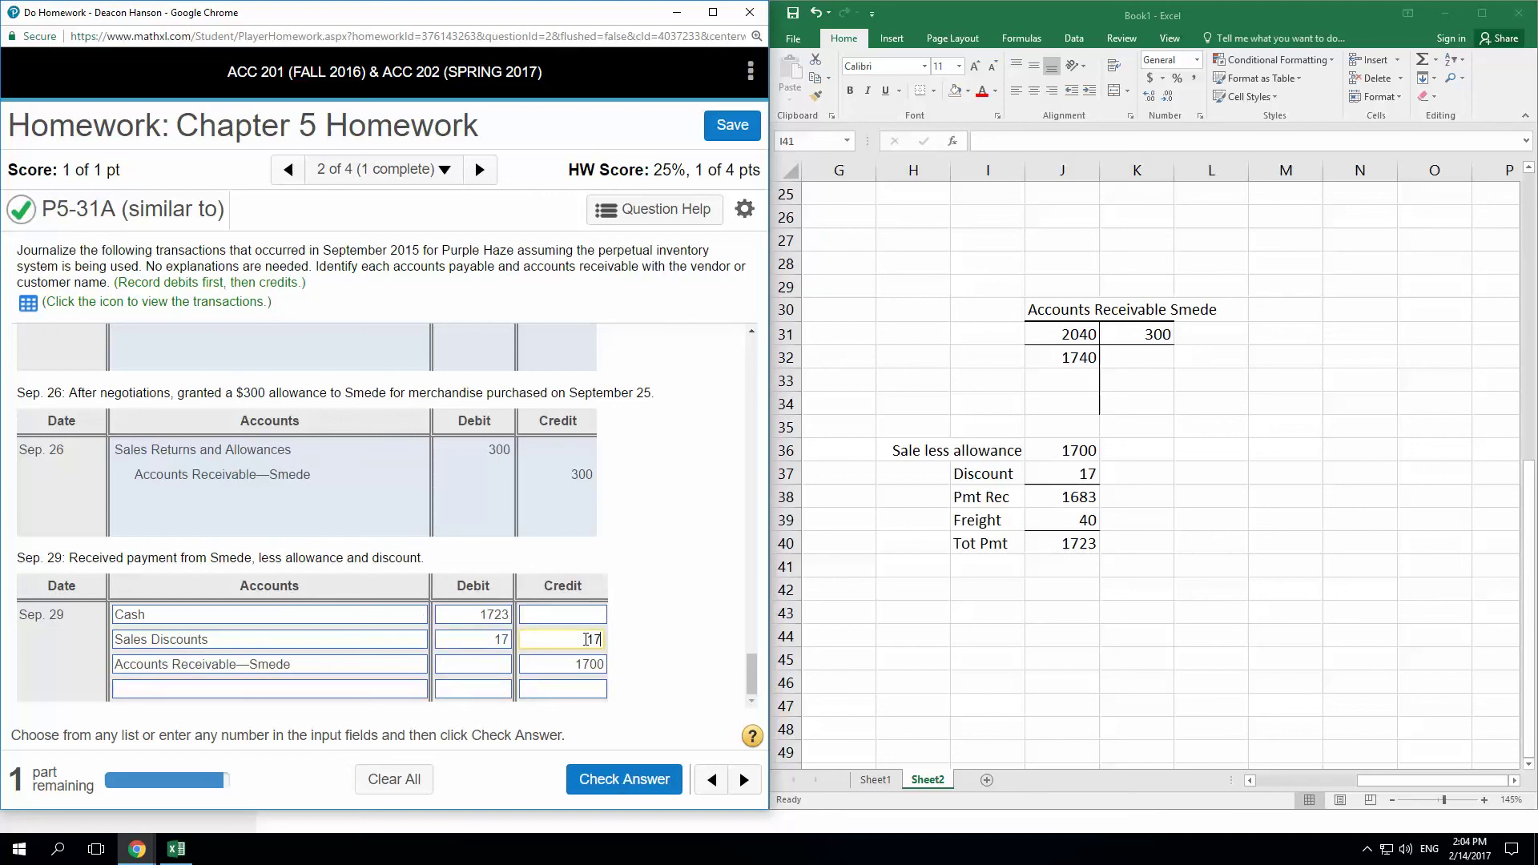
double_click(592, 639)
key("BackSpace")
- Set the Accounts Receivable—Smede credit in the Sep. 29 entry to 1740
left_click(597, 664)
left_click_drag(599, 664, 611, 671)
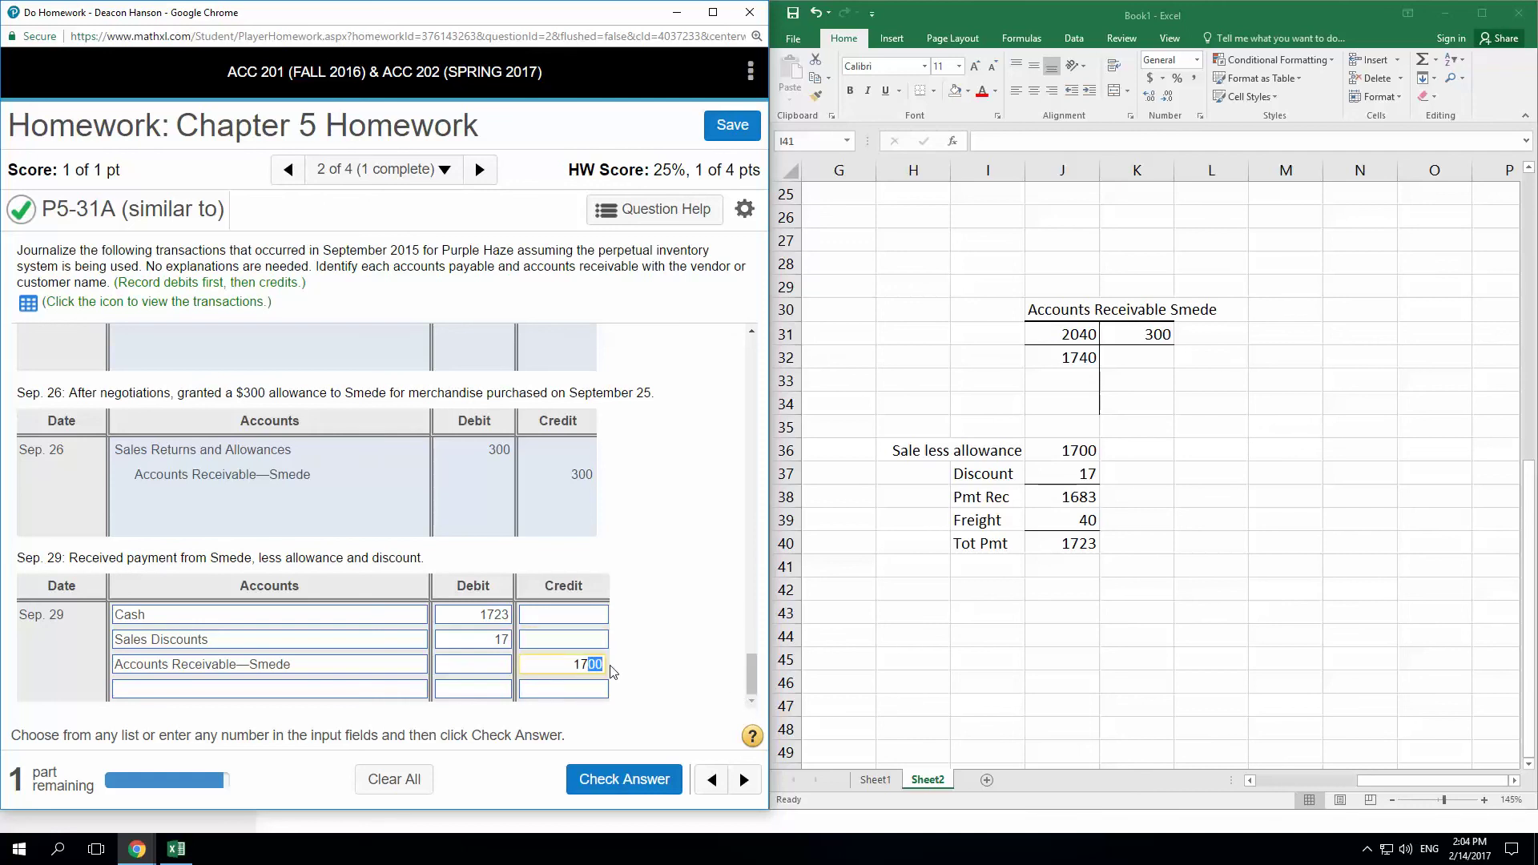
type("40")
- Switch to Excel and highlight the Accounts Receivable Smede balance in J32 with a yellow fill
left_click(1234, 610)
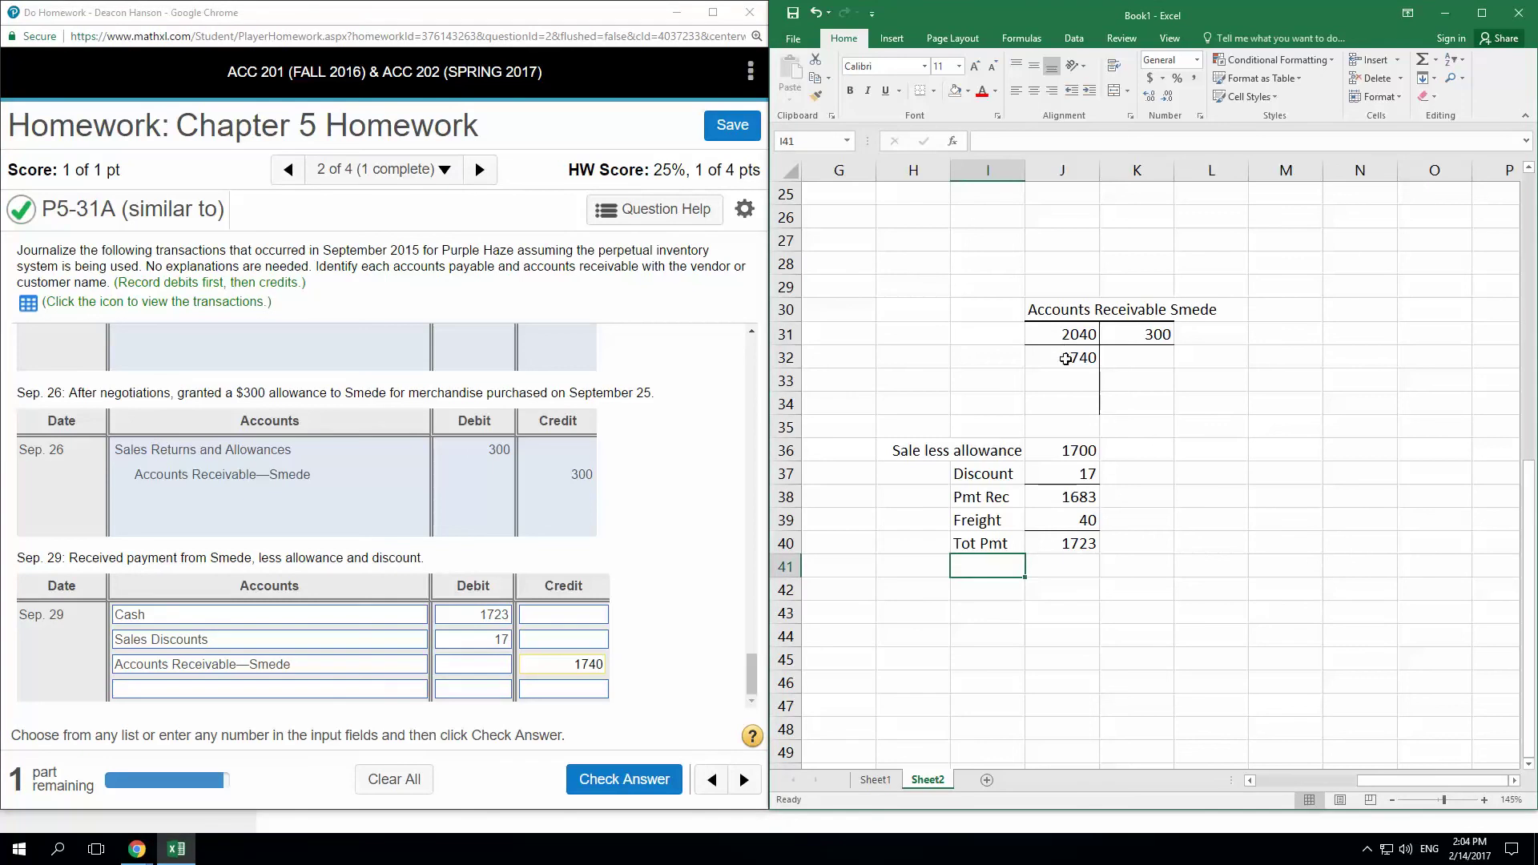
left_click(1064, 358)
left_click(968, 90)
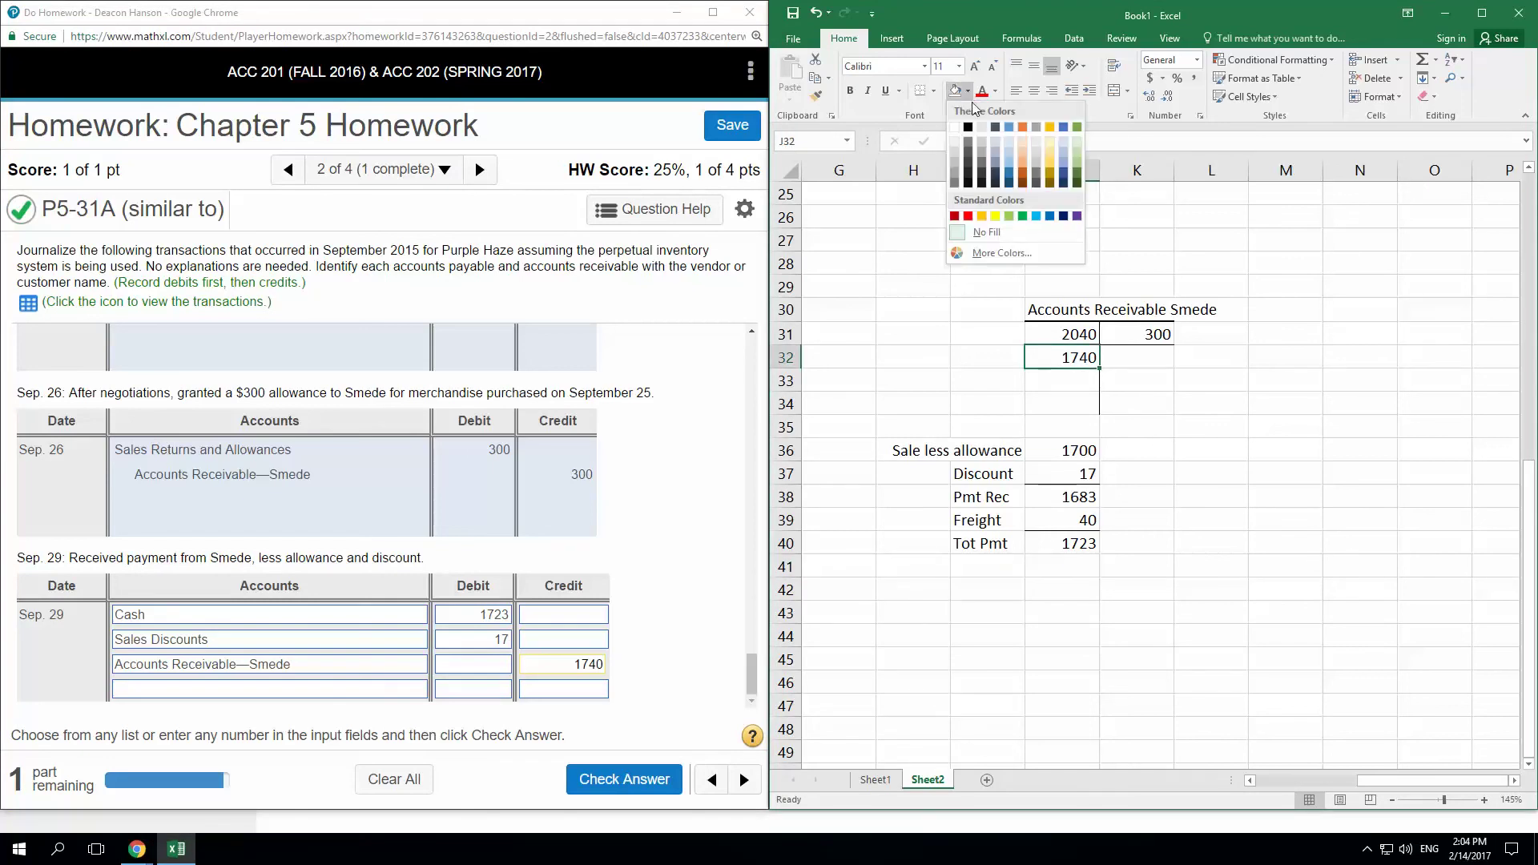
left_click(995, 215)
left_click(1427, 427)
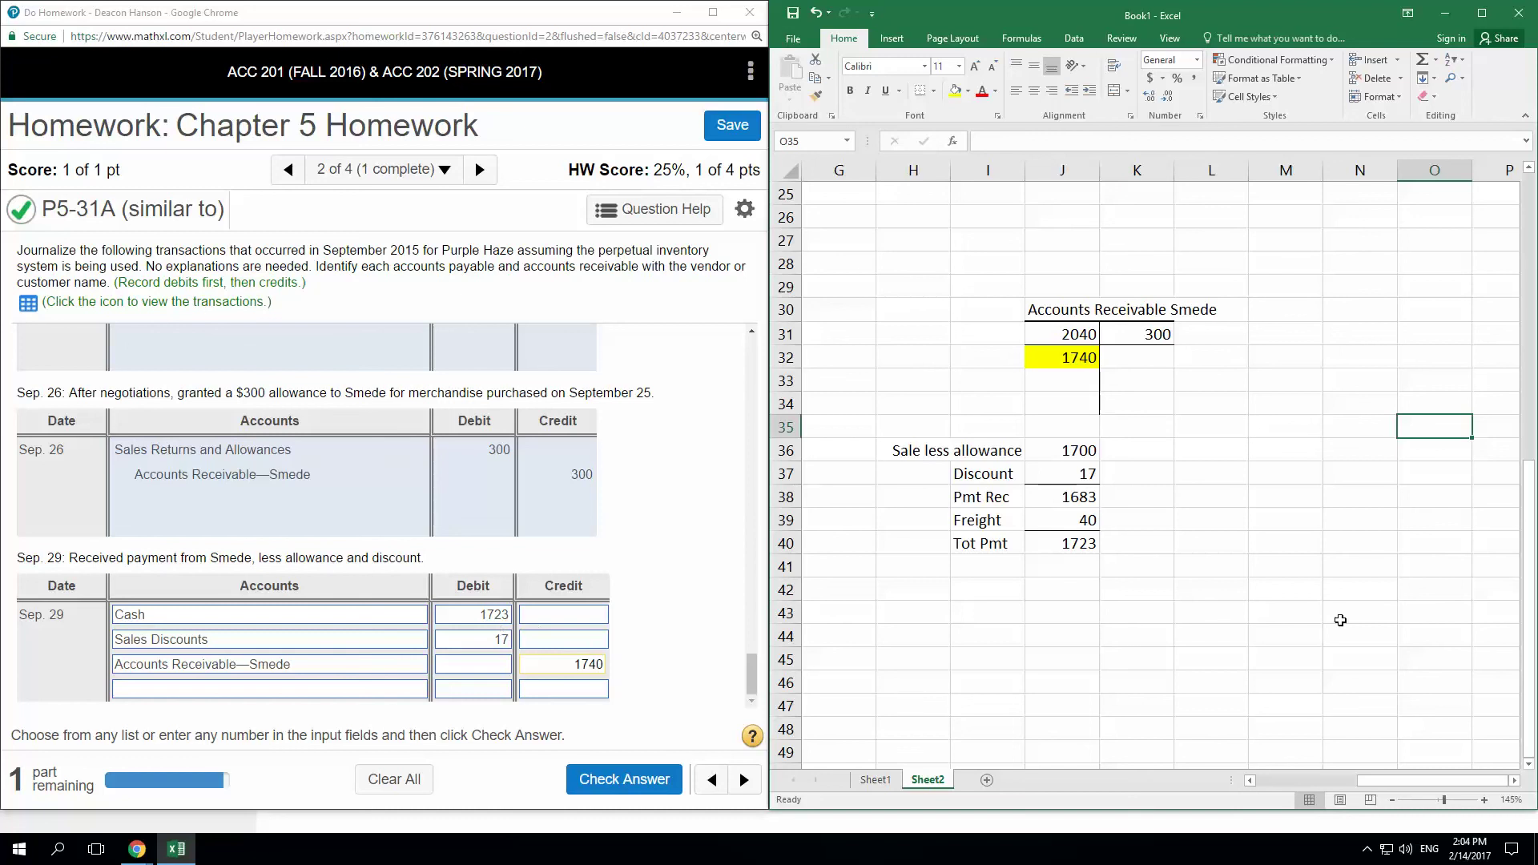
- Review the payment, freight, discount and sale amounts in the calculation, and the allowance and balance in the Smede T-account
left_click(1185, 597)
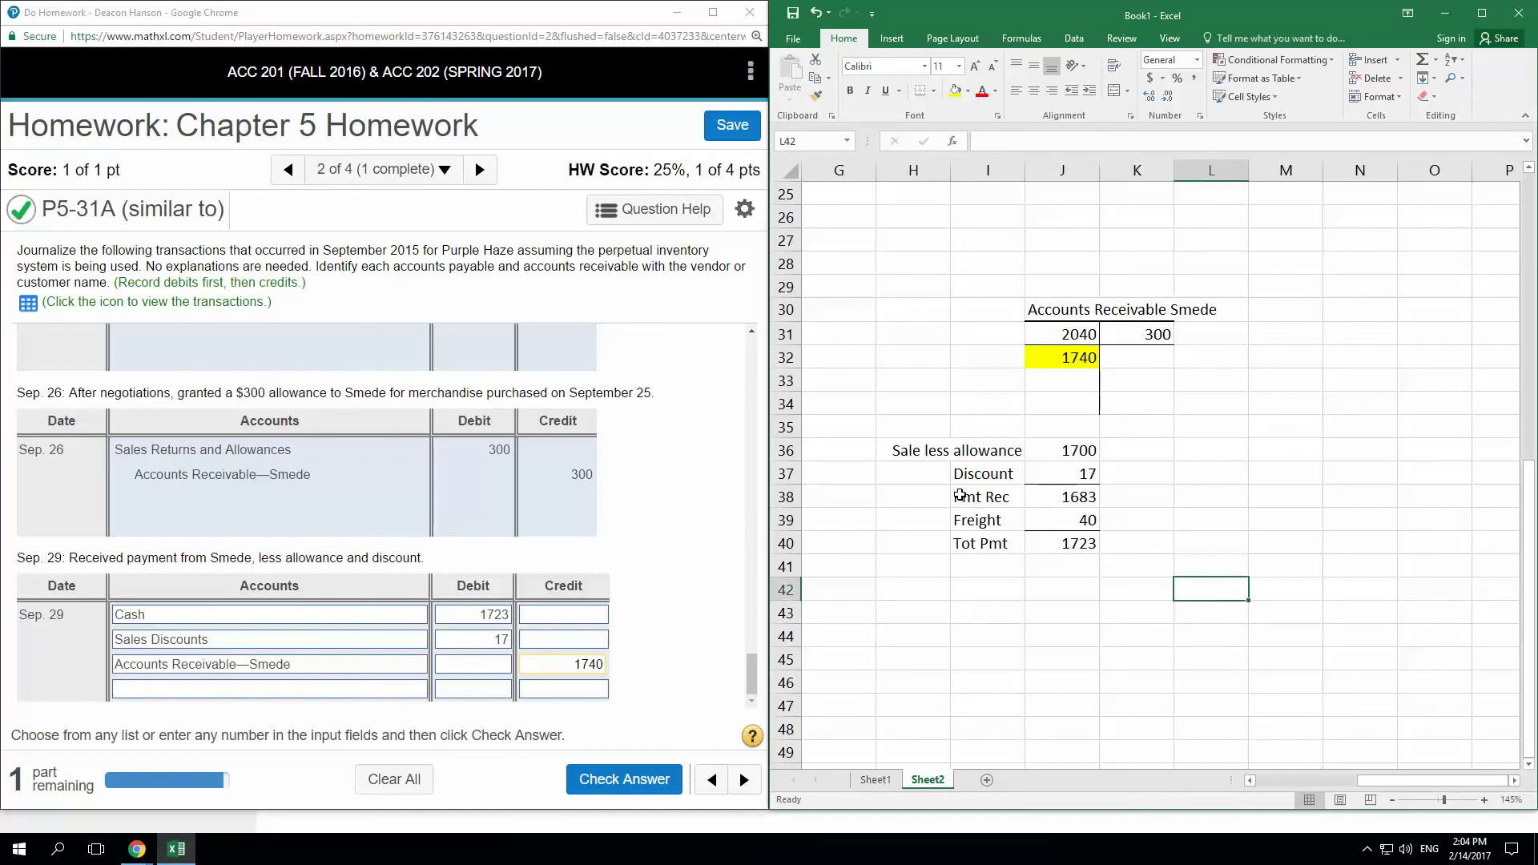
left_click_drag(963, 498, 1089, 497)
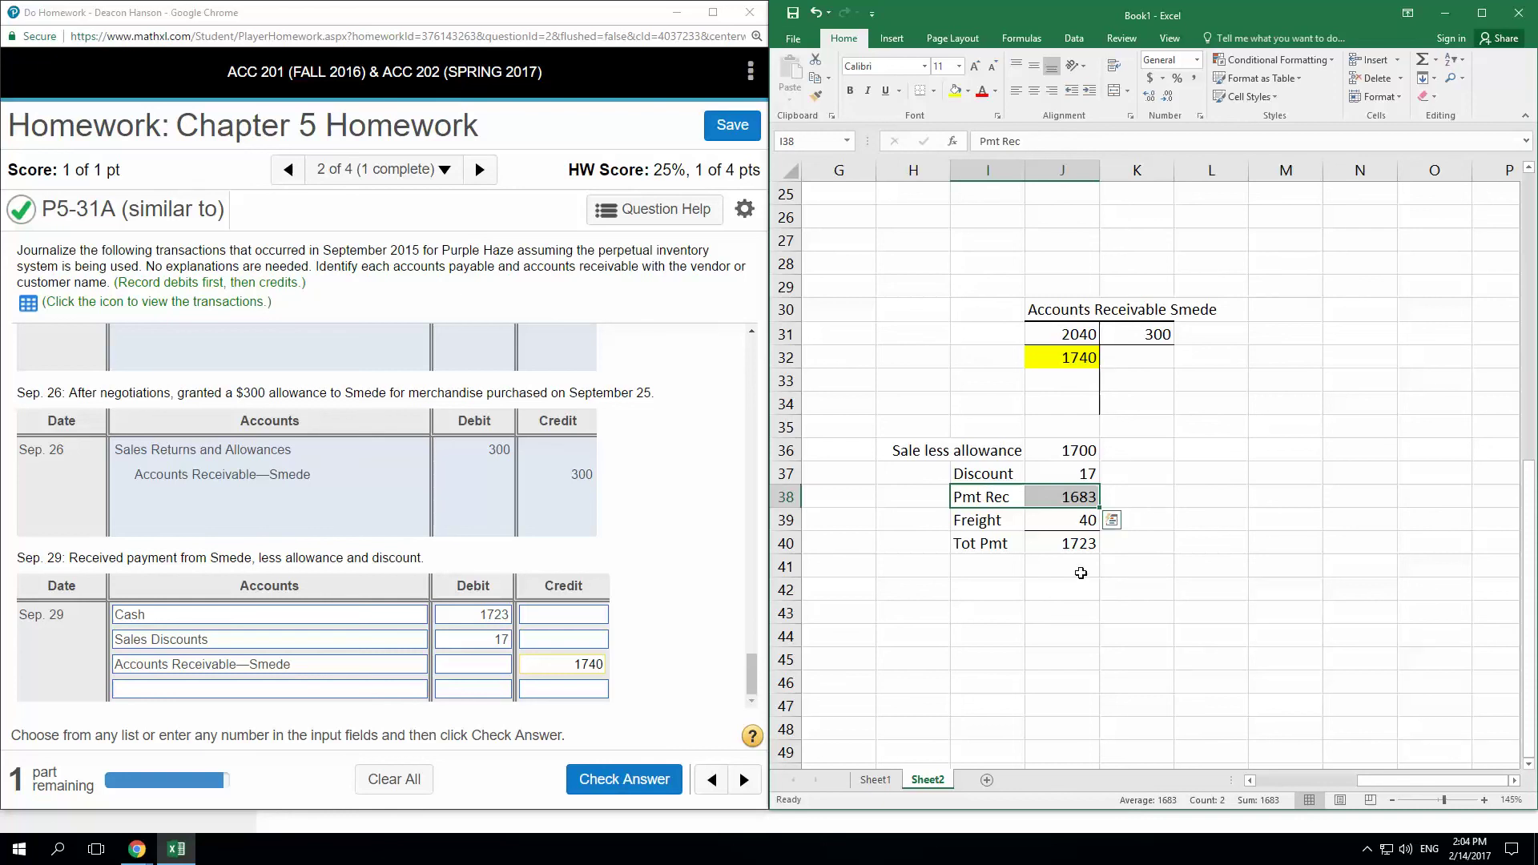
left_click(1087, 520)
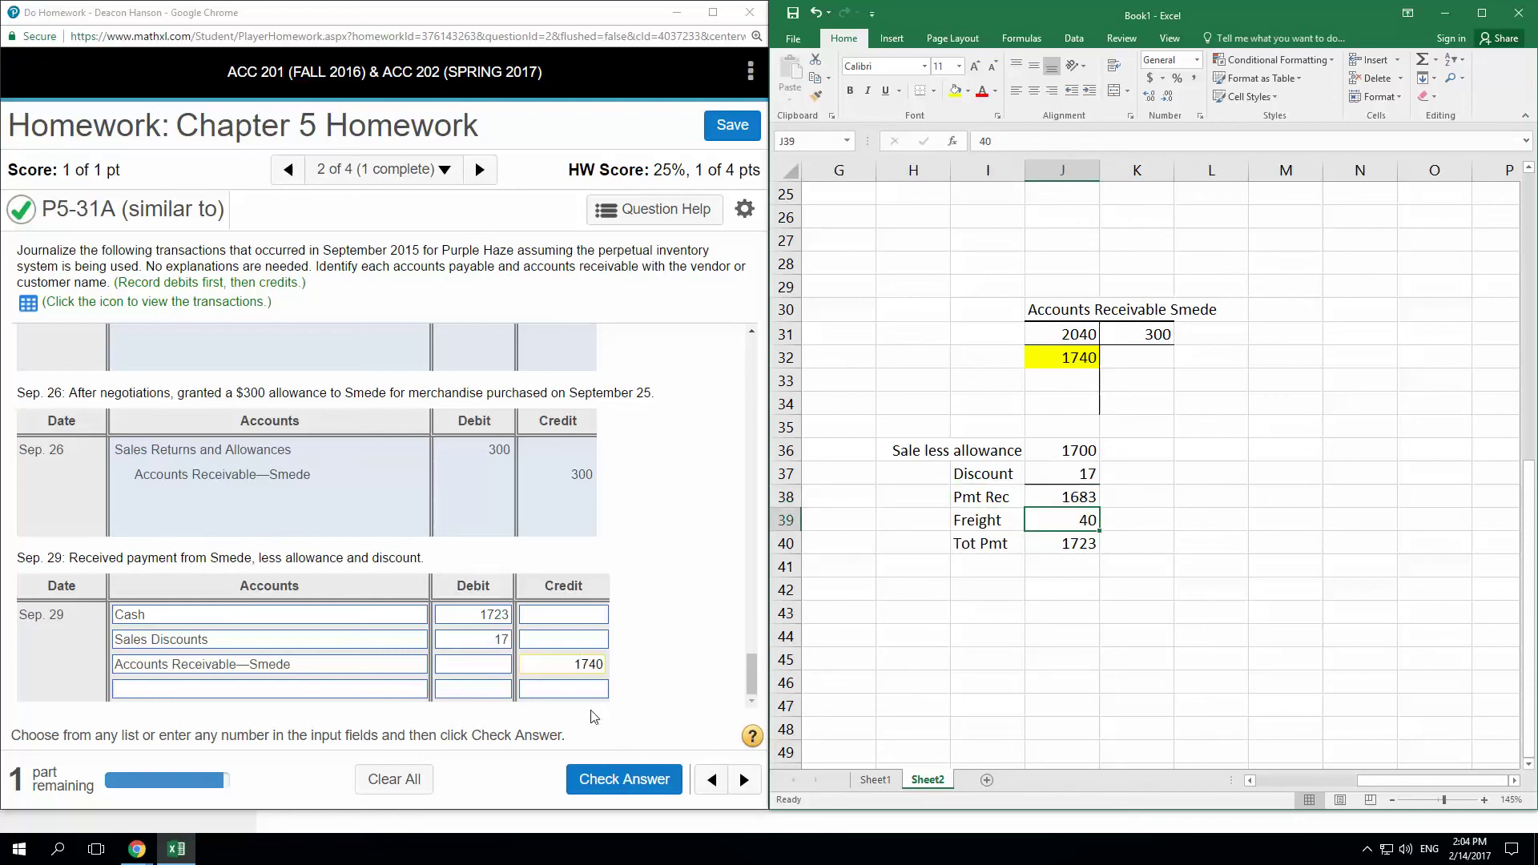
left_click(1080, 473)
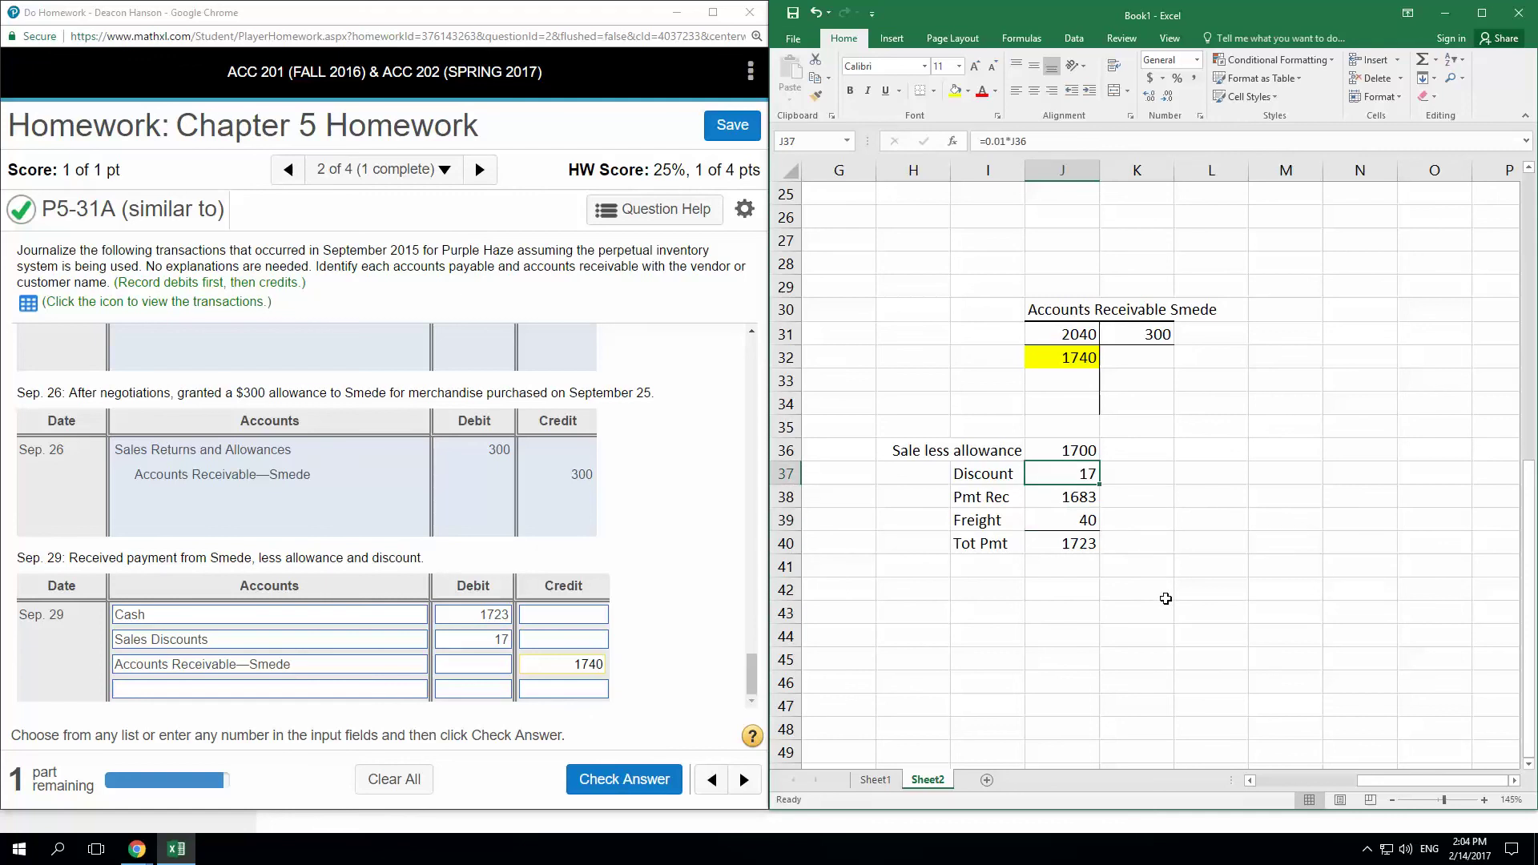
left_click(1083, 456)
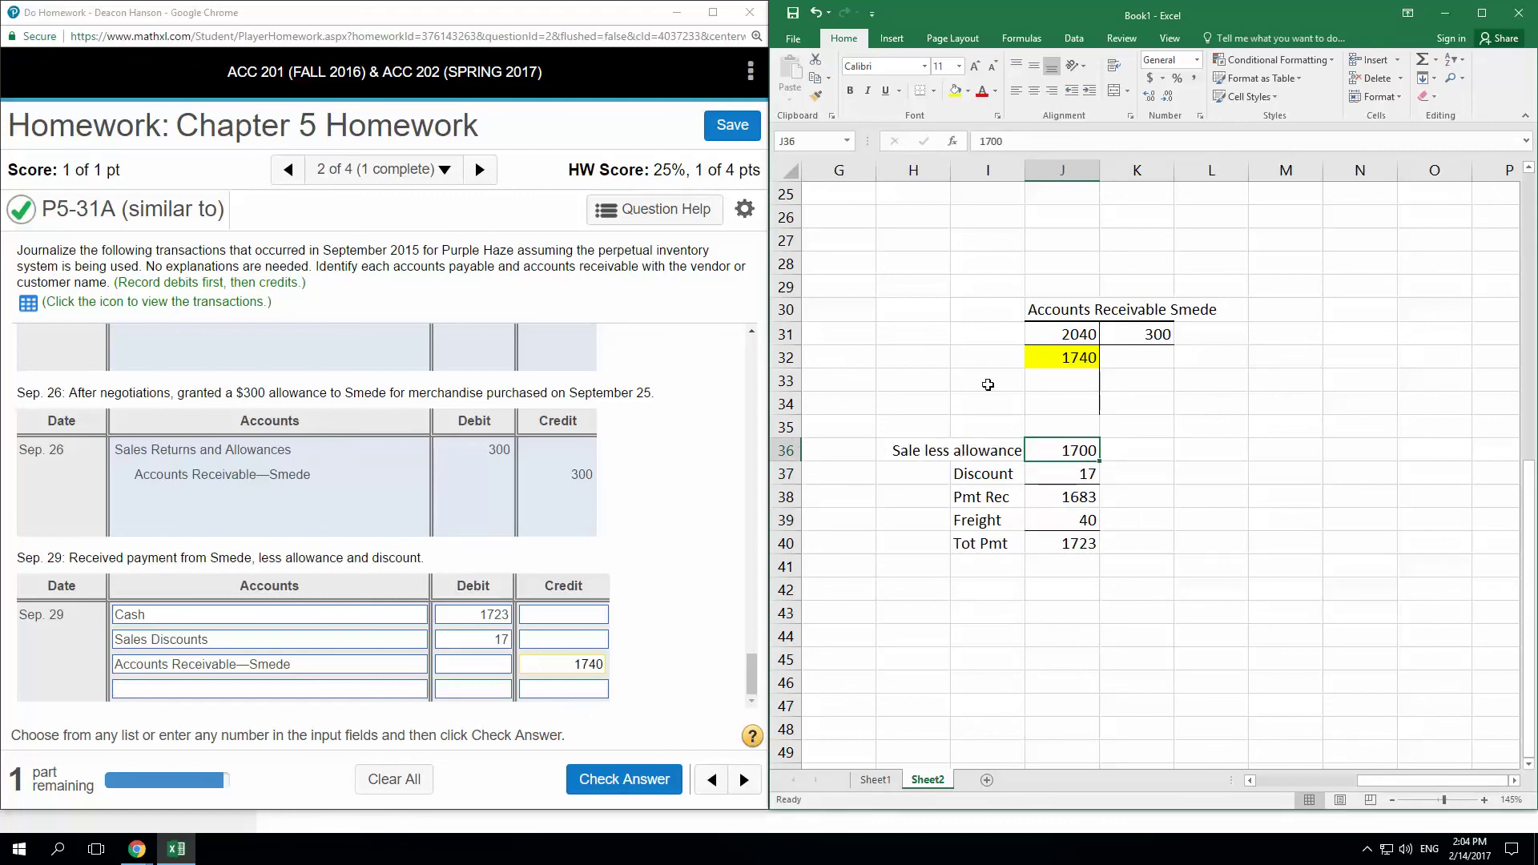
left_click(986, 326)
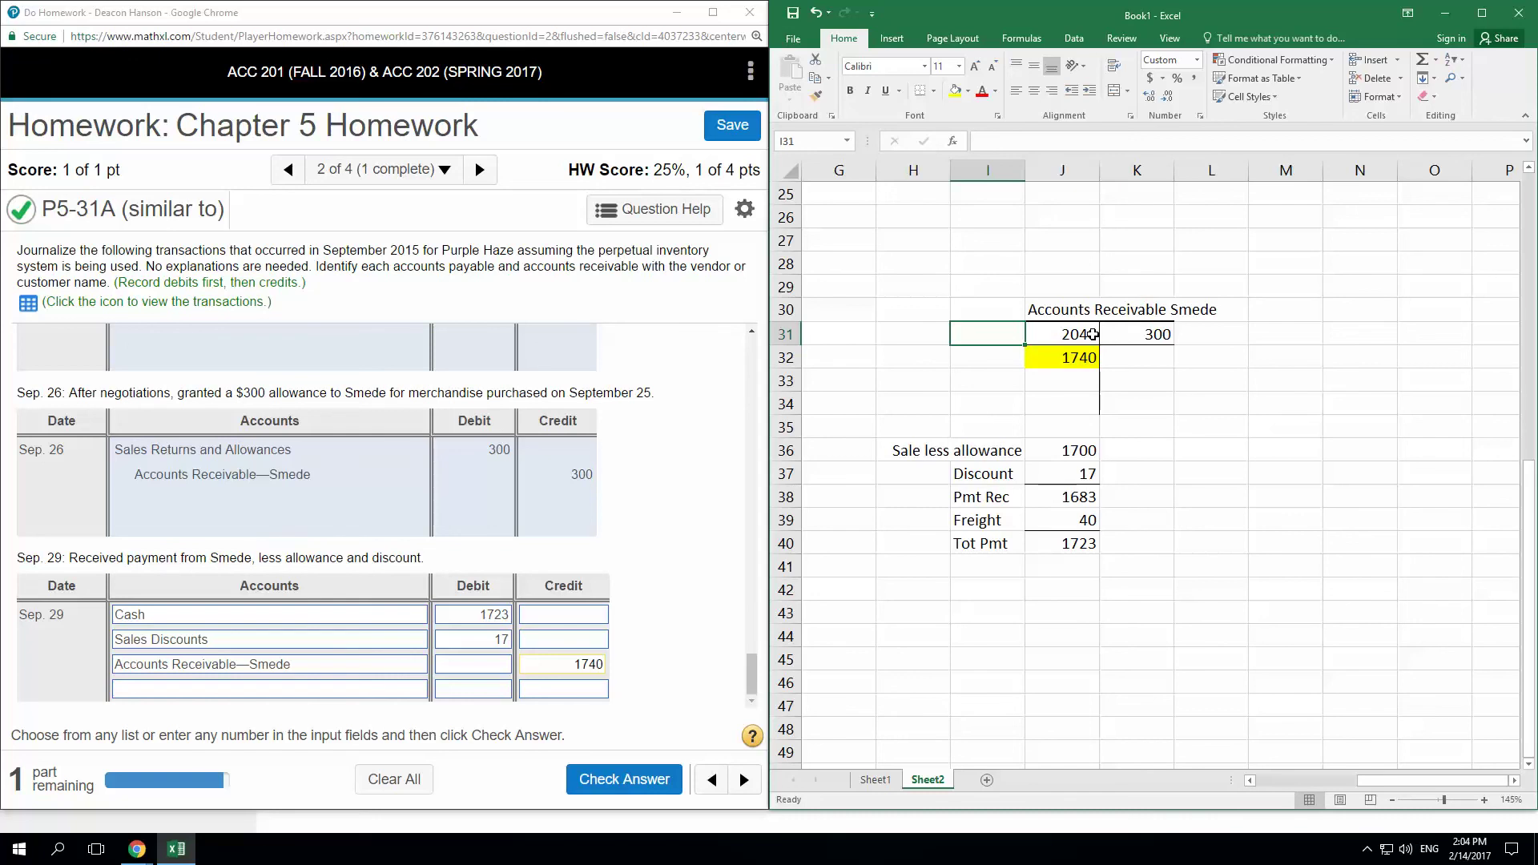
left_click(1217, 334)
left_click(1153, 334)
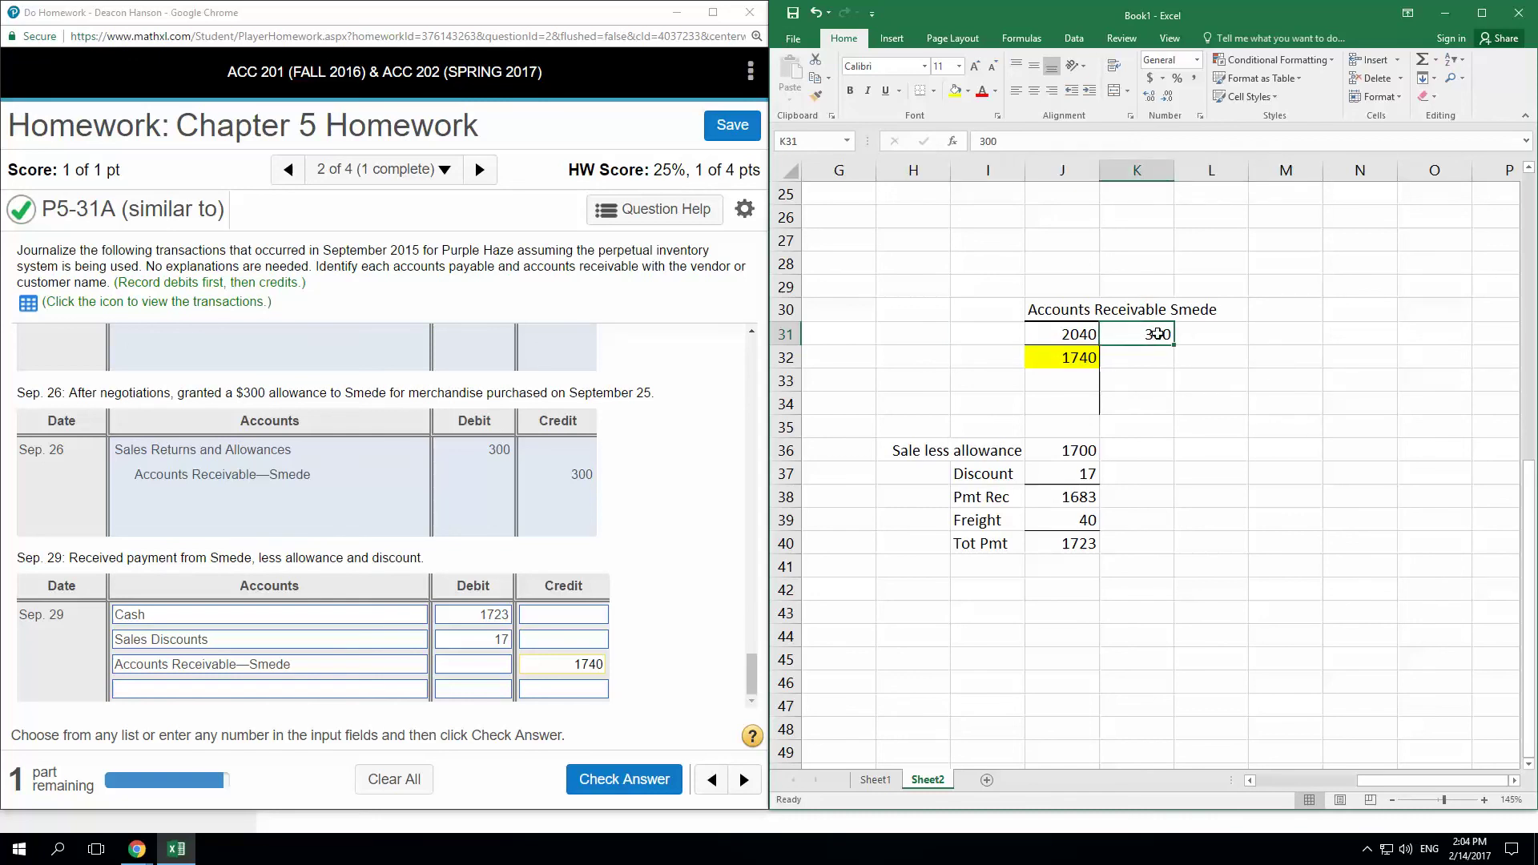
left_click(1088, 358)
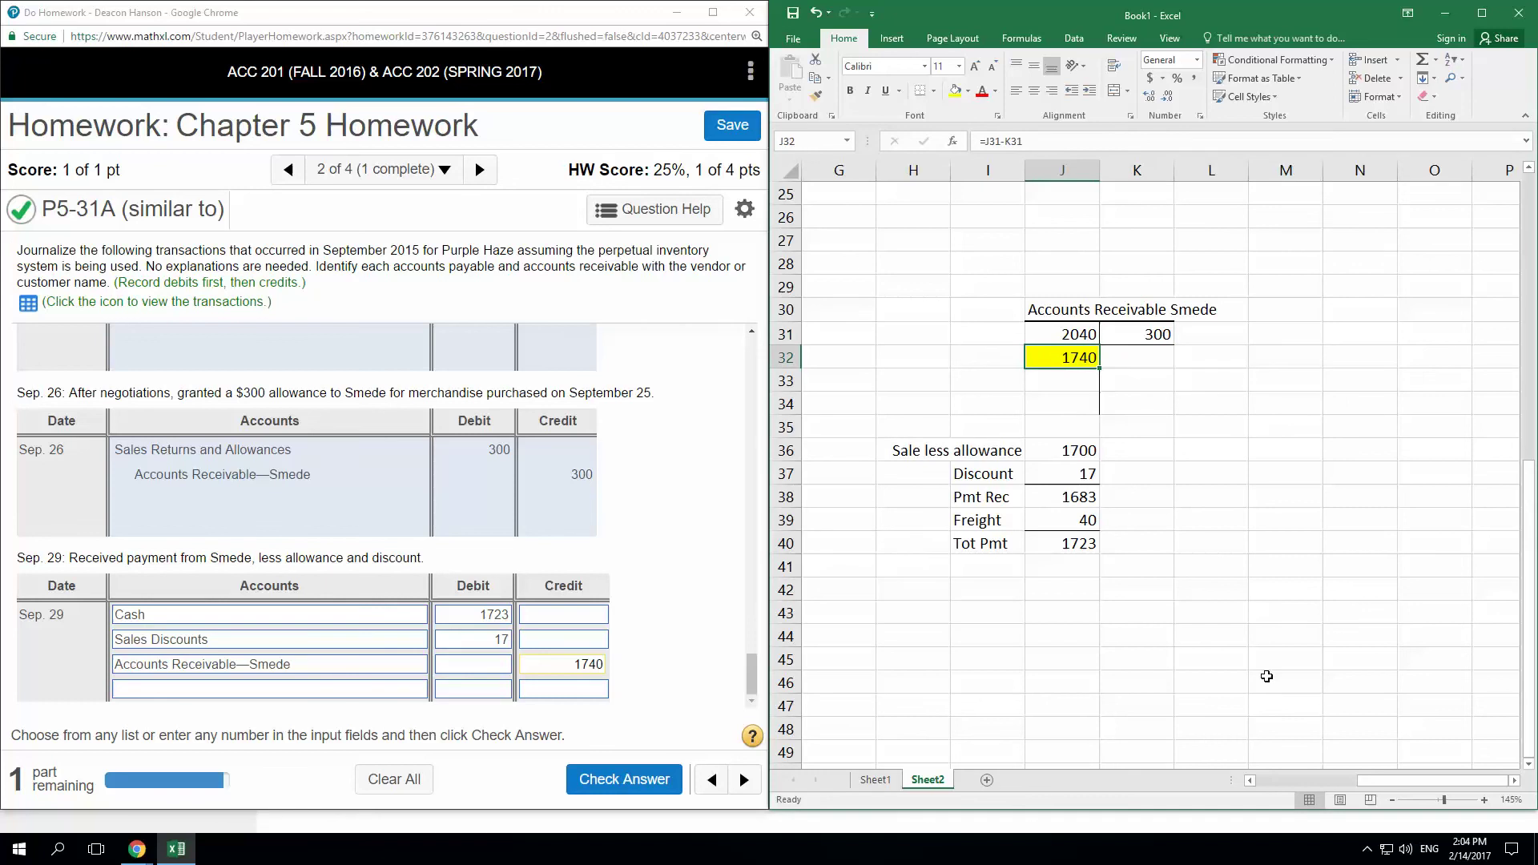
- Submit the homework's Sep. 29 journal entry for checking
left_click(609, 778)
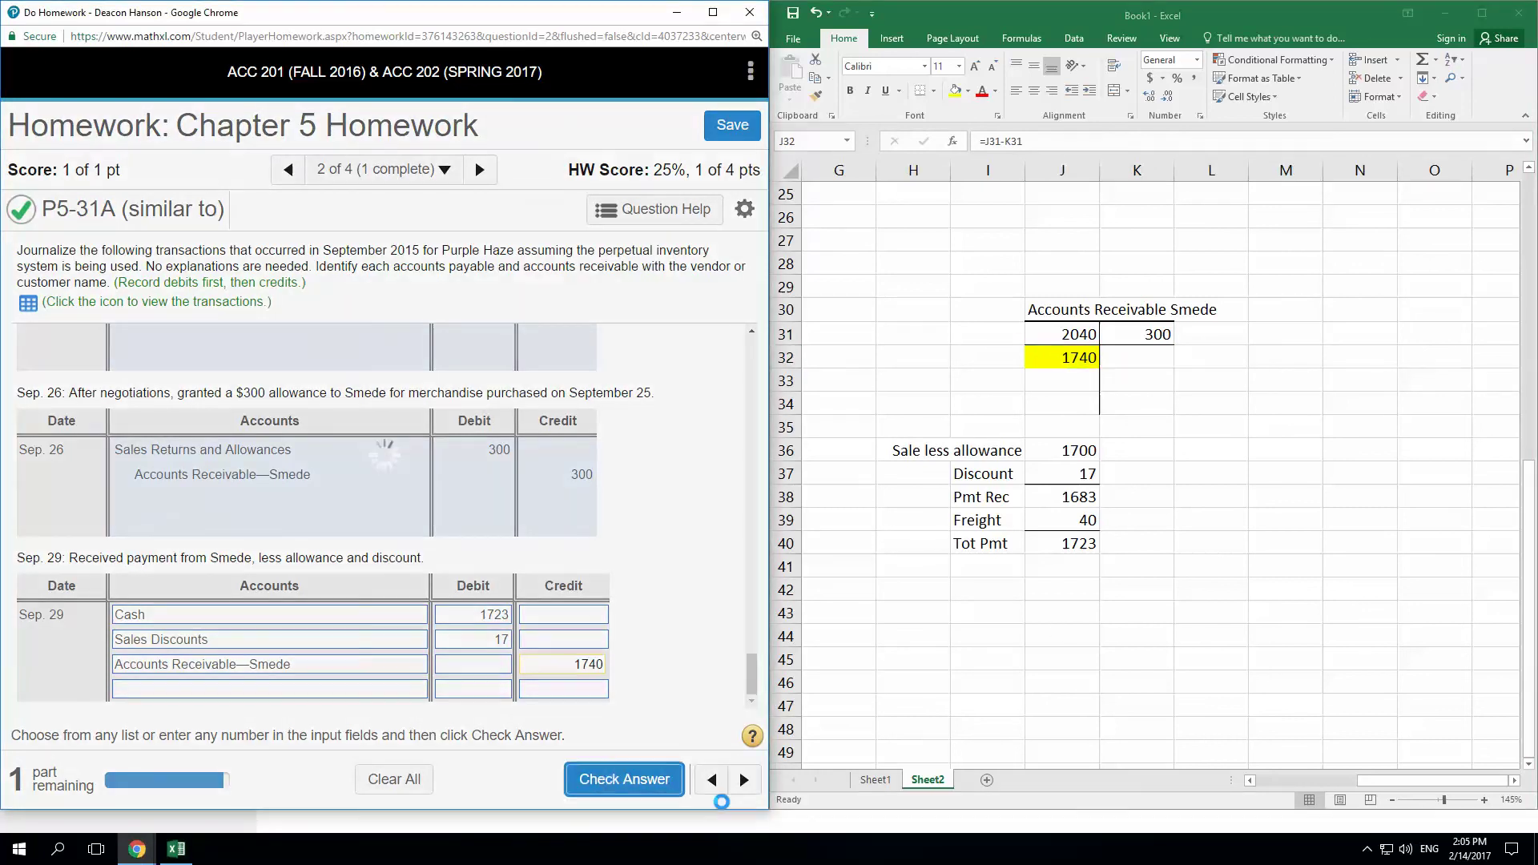
- Switch to Excel and copy the Accounts Receivable Smede T-account to J46
left_click(383, 523)
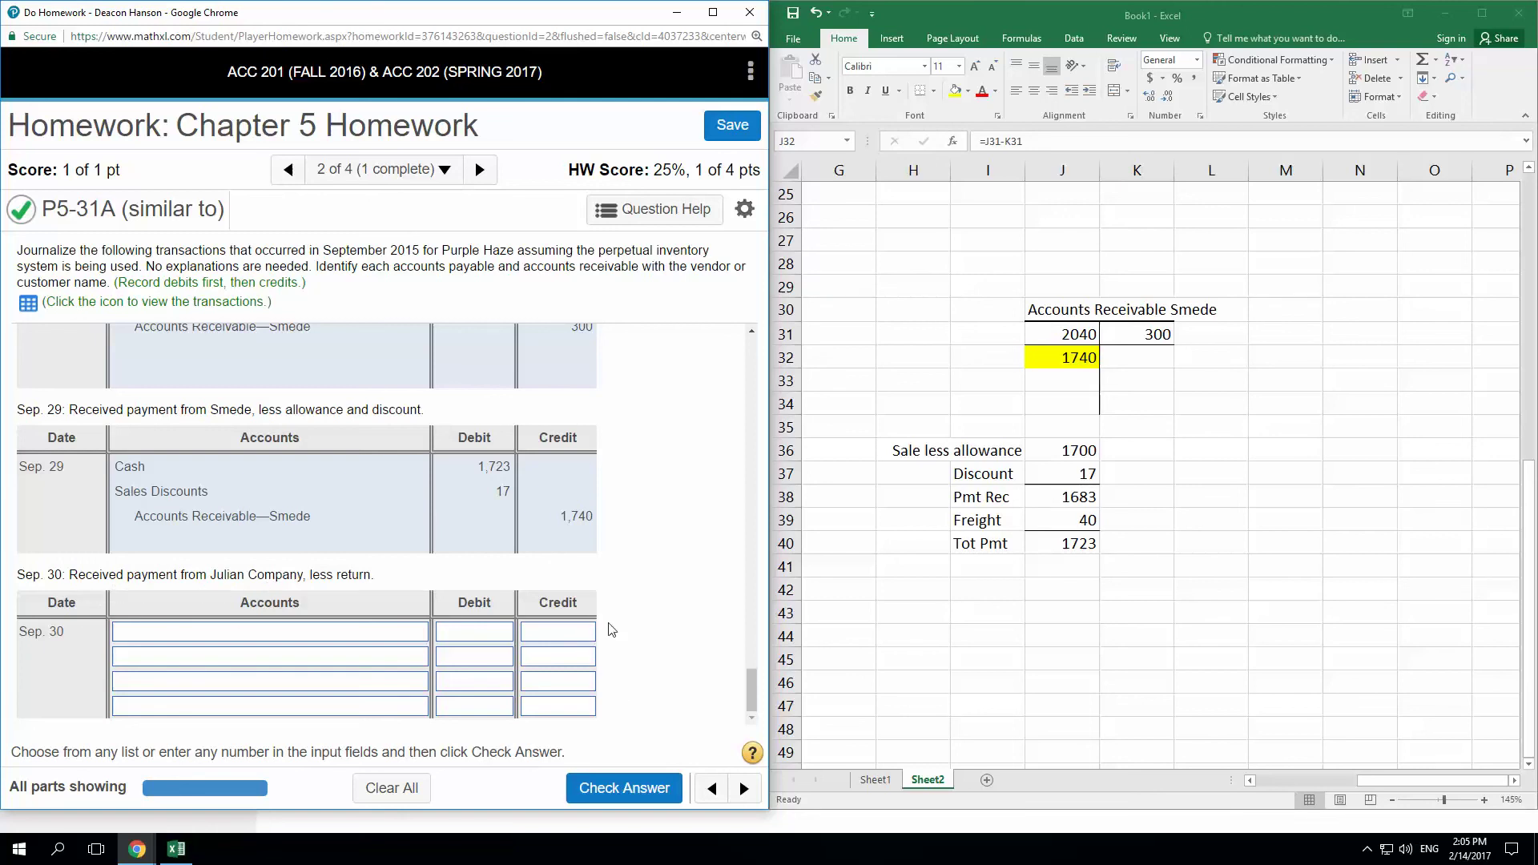
key("alt+Tab")
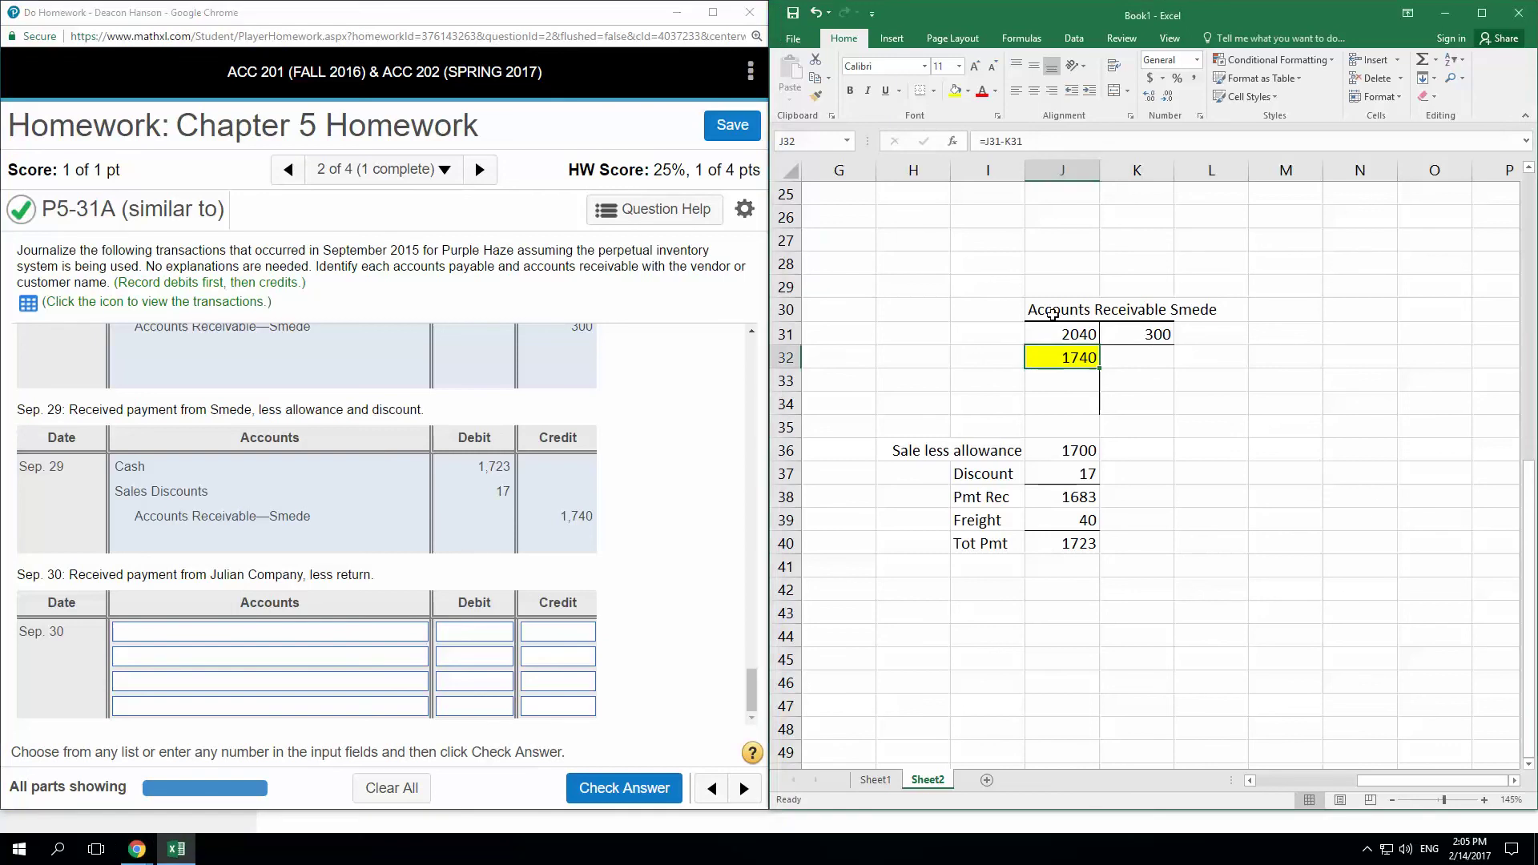
left_click_drag(1053, 314, 1178, 385)
right_click(1174, 373)
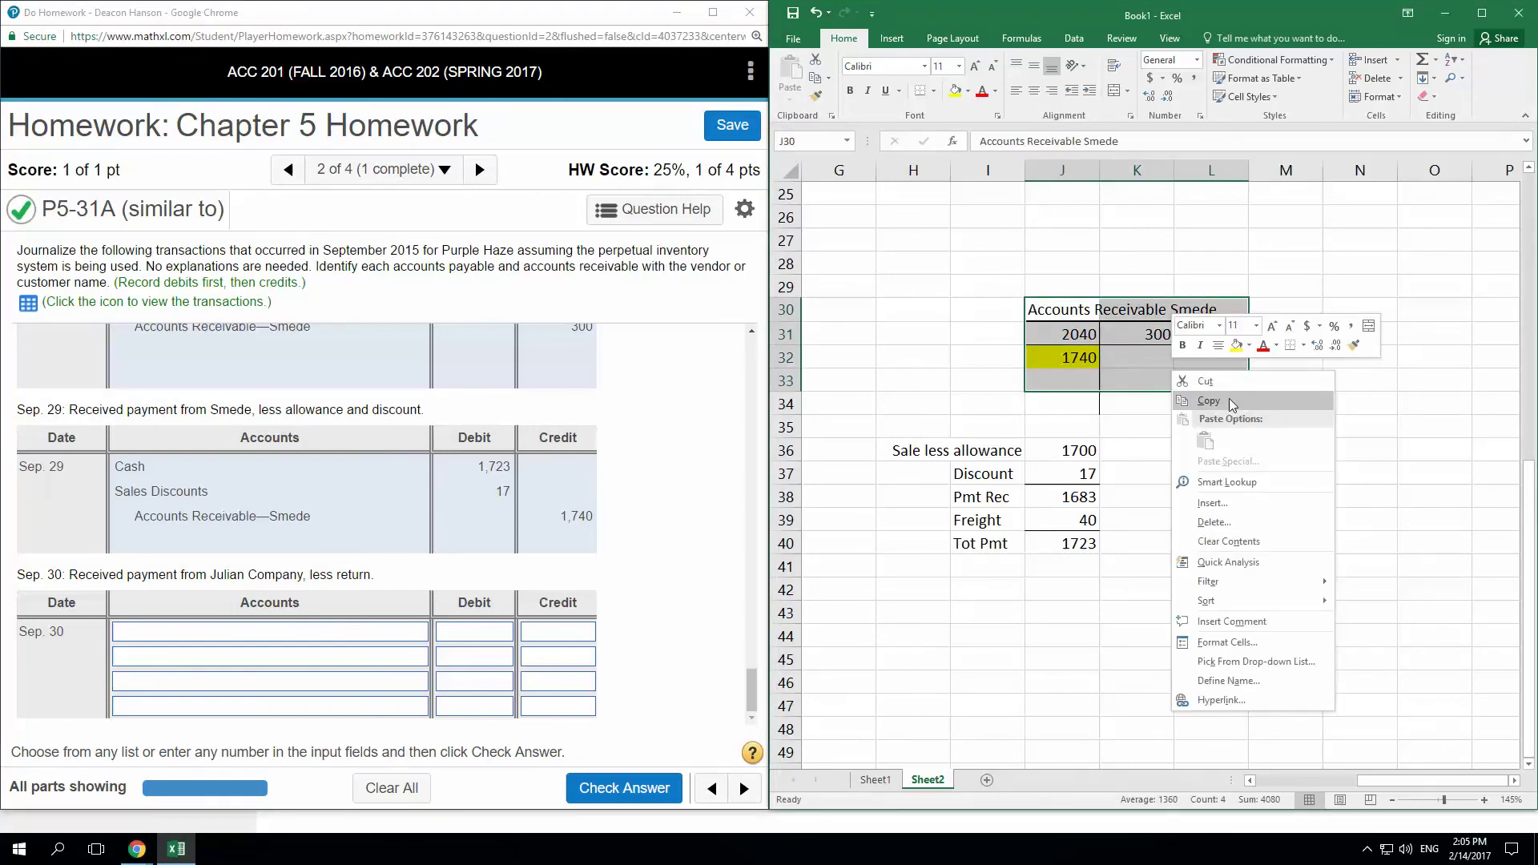
left_click(1233, 401)
scroll(1199, 492, "down", 6)
left_click(1071, 268)
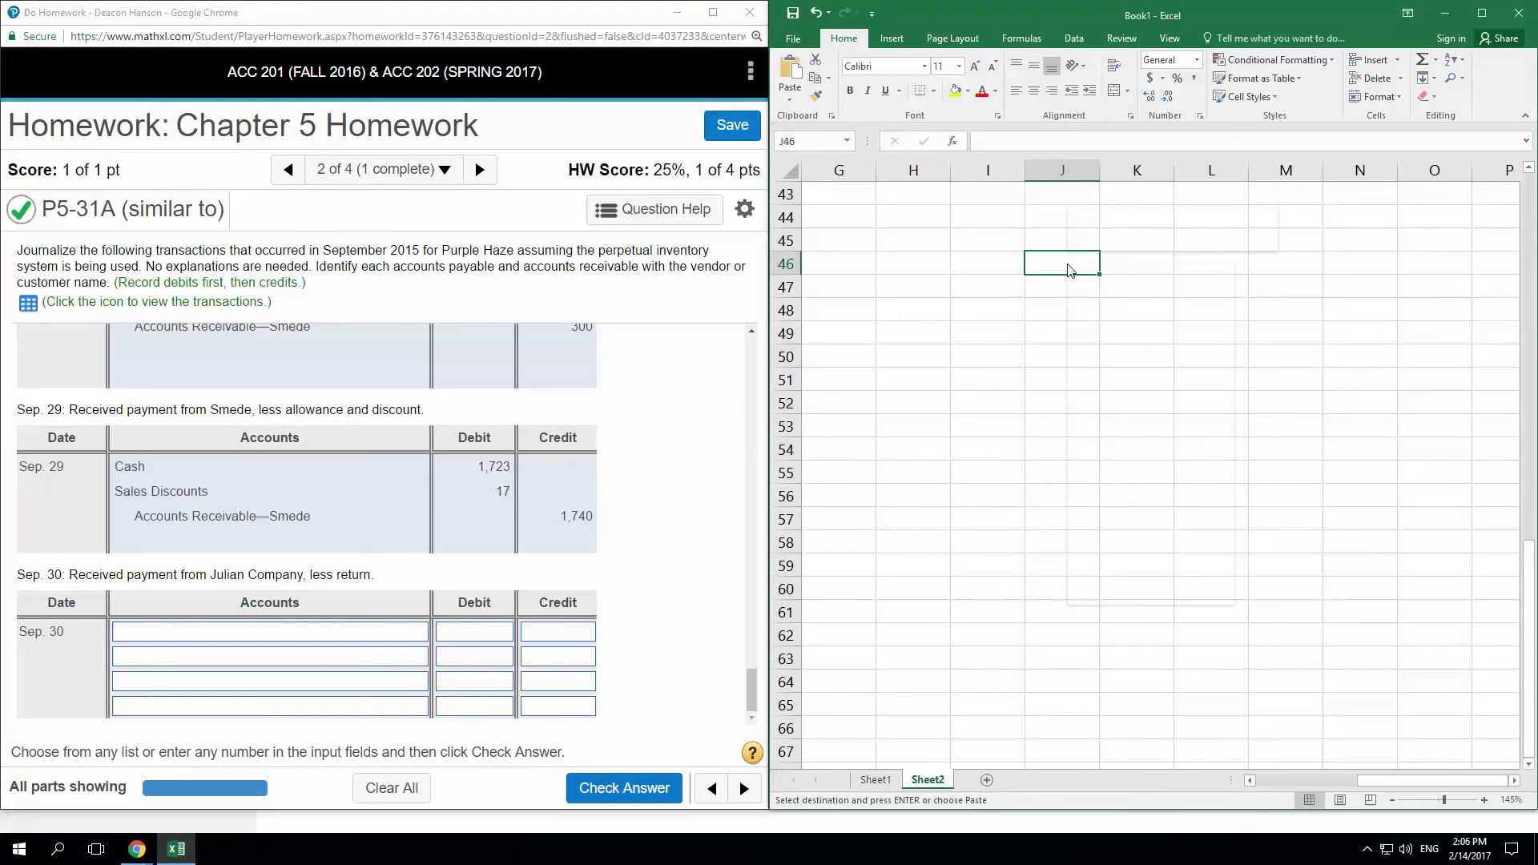
right_click(1071, 269)
left_click(1097, 332)
- Clear the amounts from the copied T-account and retitle it Accounts Receivable Julian
left_click_drag(1092, 293, 1137, 318)
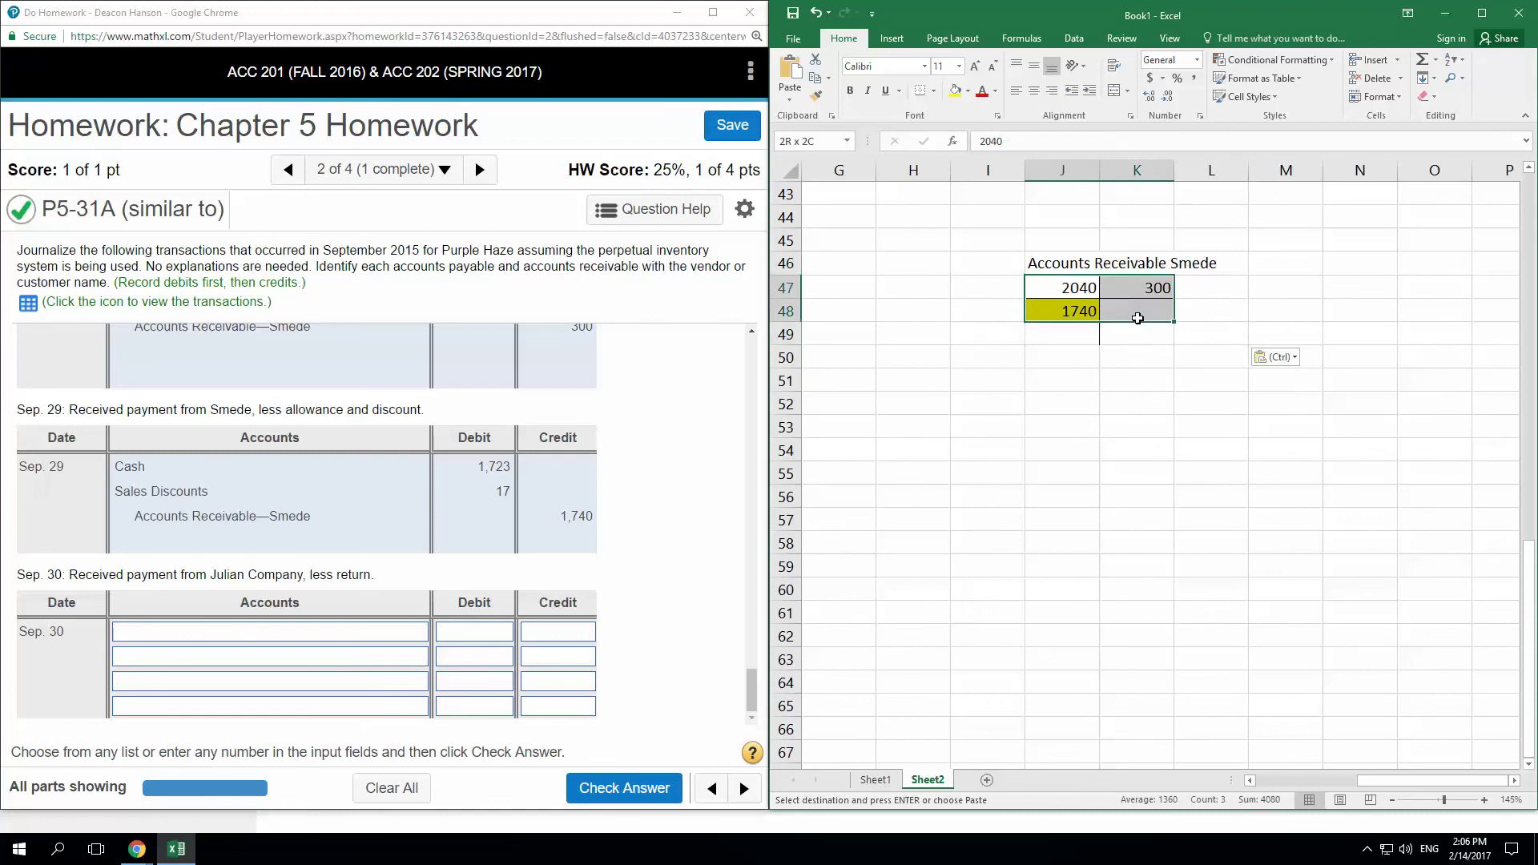
key("Delete")
key("Up")
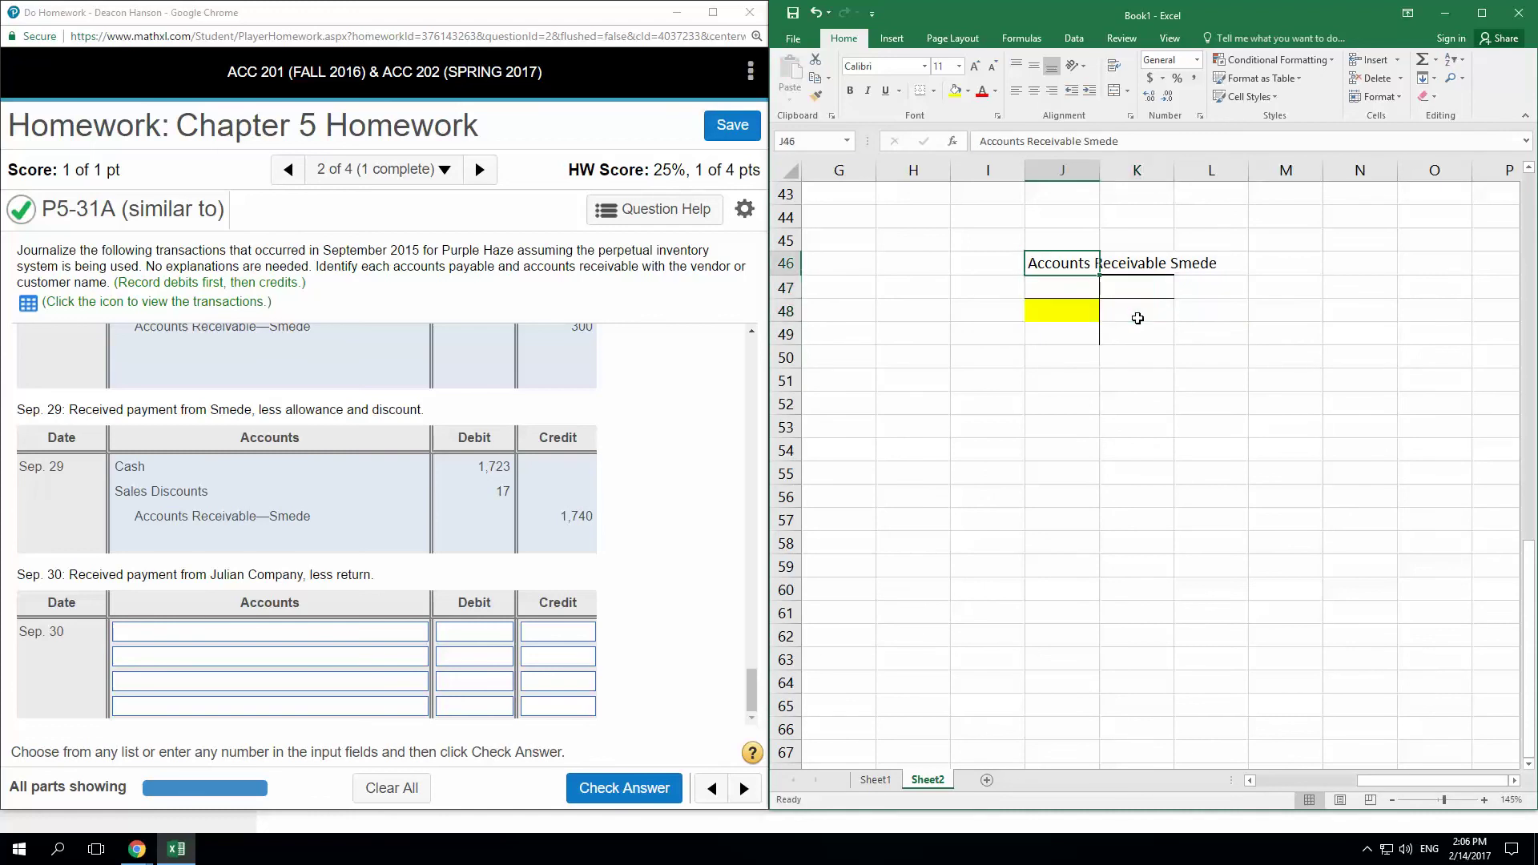
key("F2")
key("BackSpace")
key("BackSpace")
key("BackSpace")
key("BackSpace")
key("BackSpace")
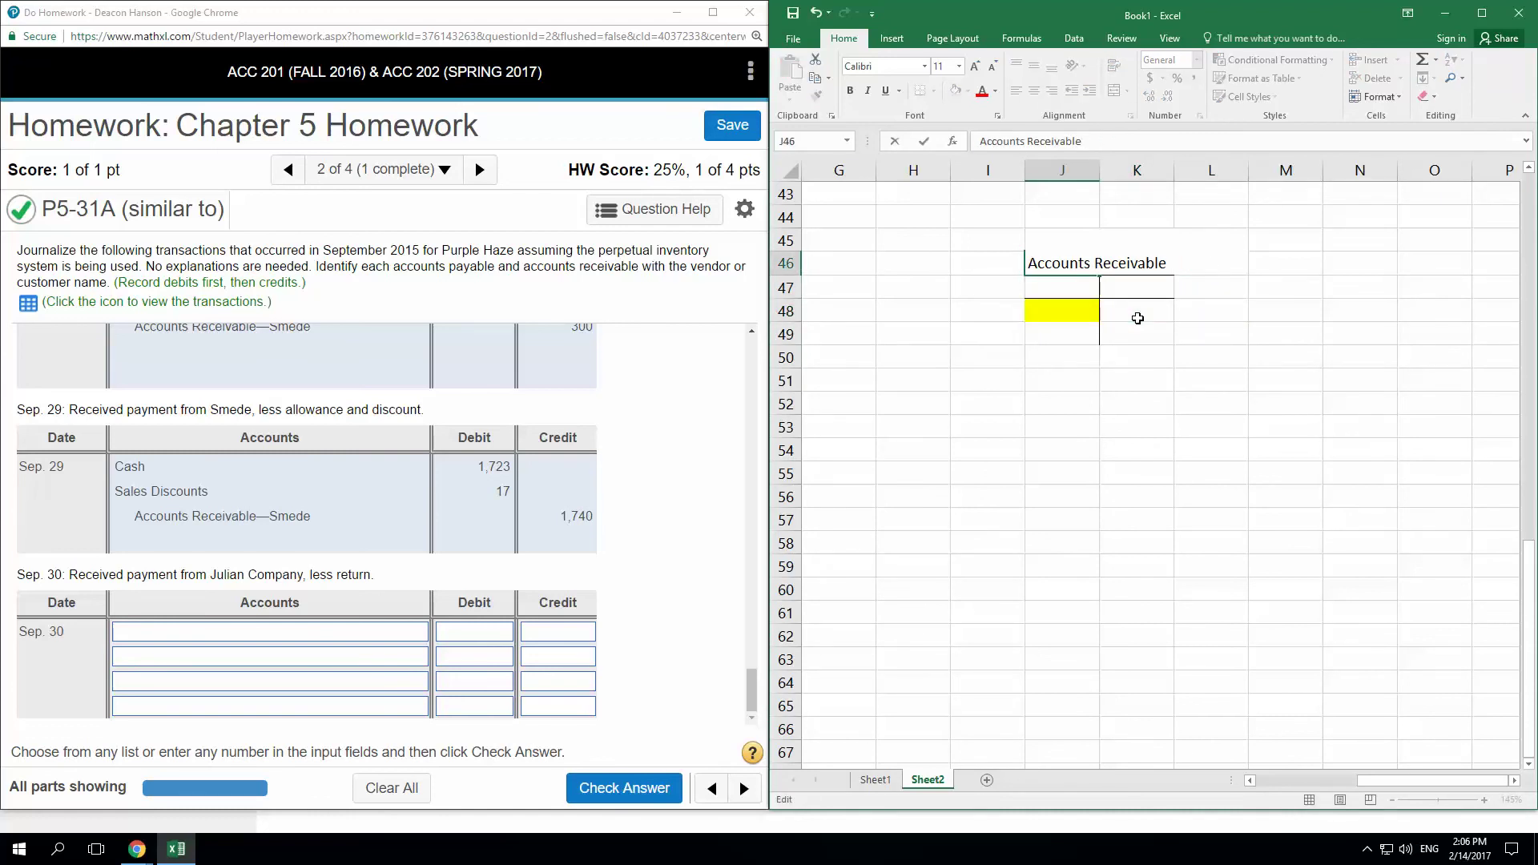
type("Julian")
key("Return")
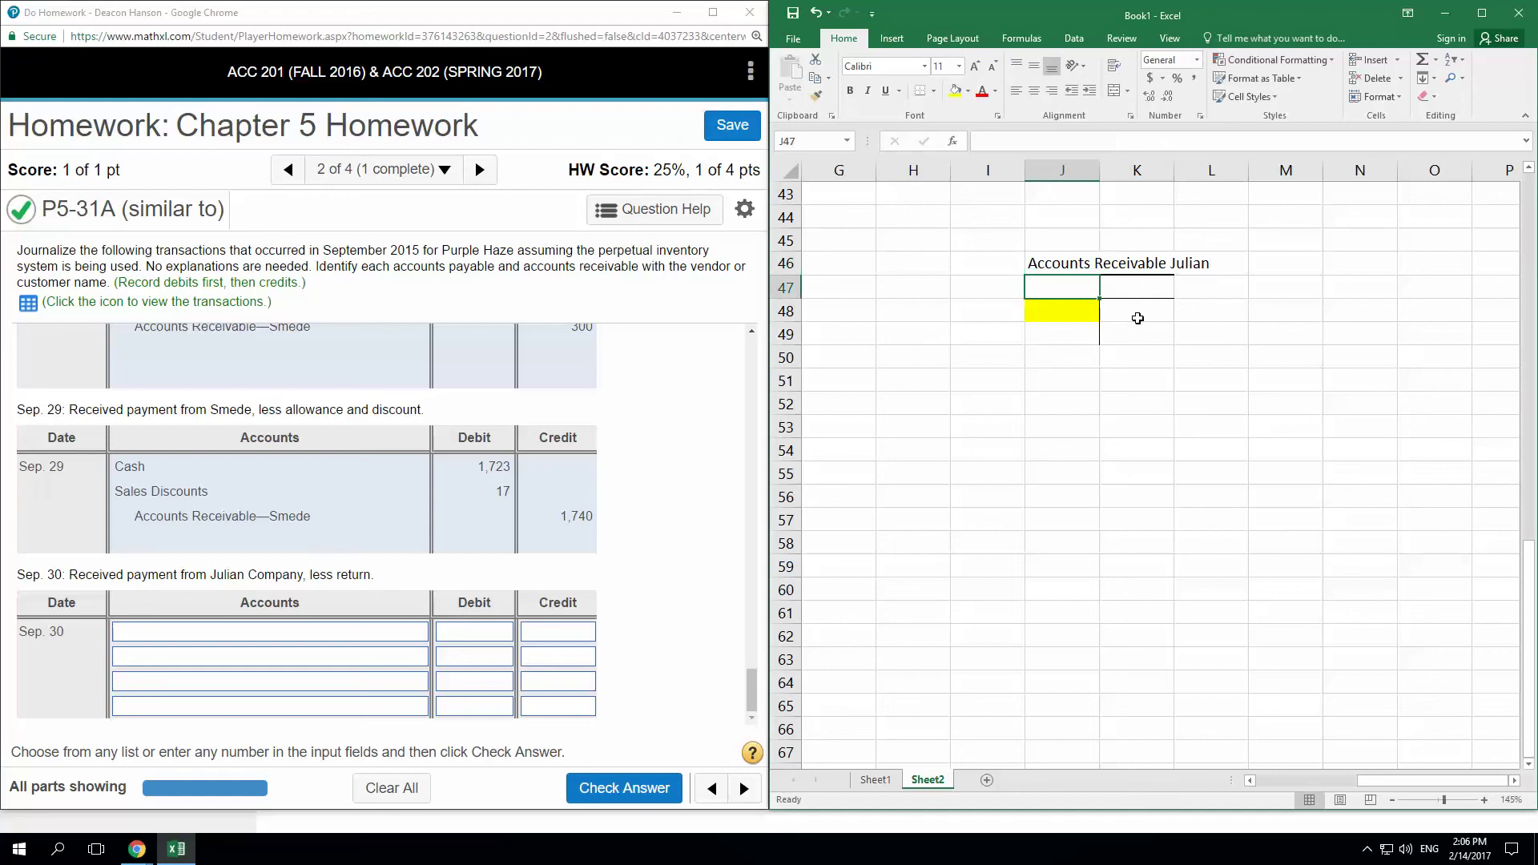
- Switch to the homework and look up the journal entry for the sale to Julian Company
left_click(643, 576)
scroll(645, 575, "up", 8)
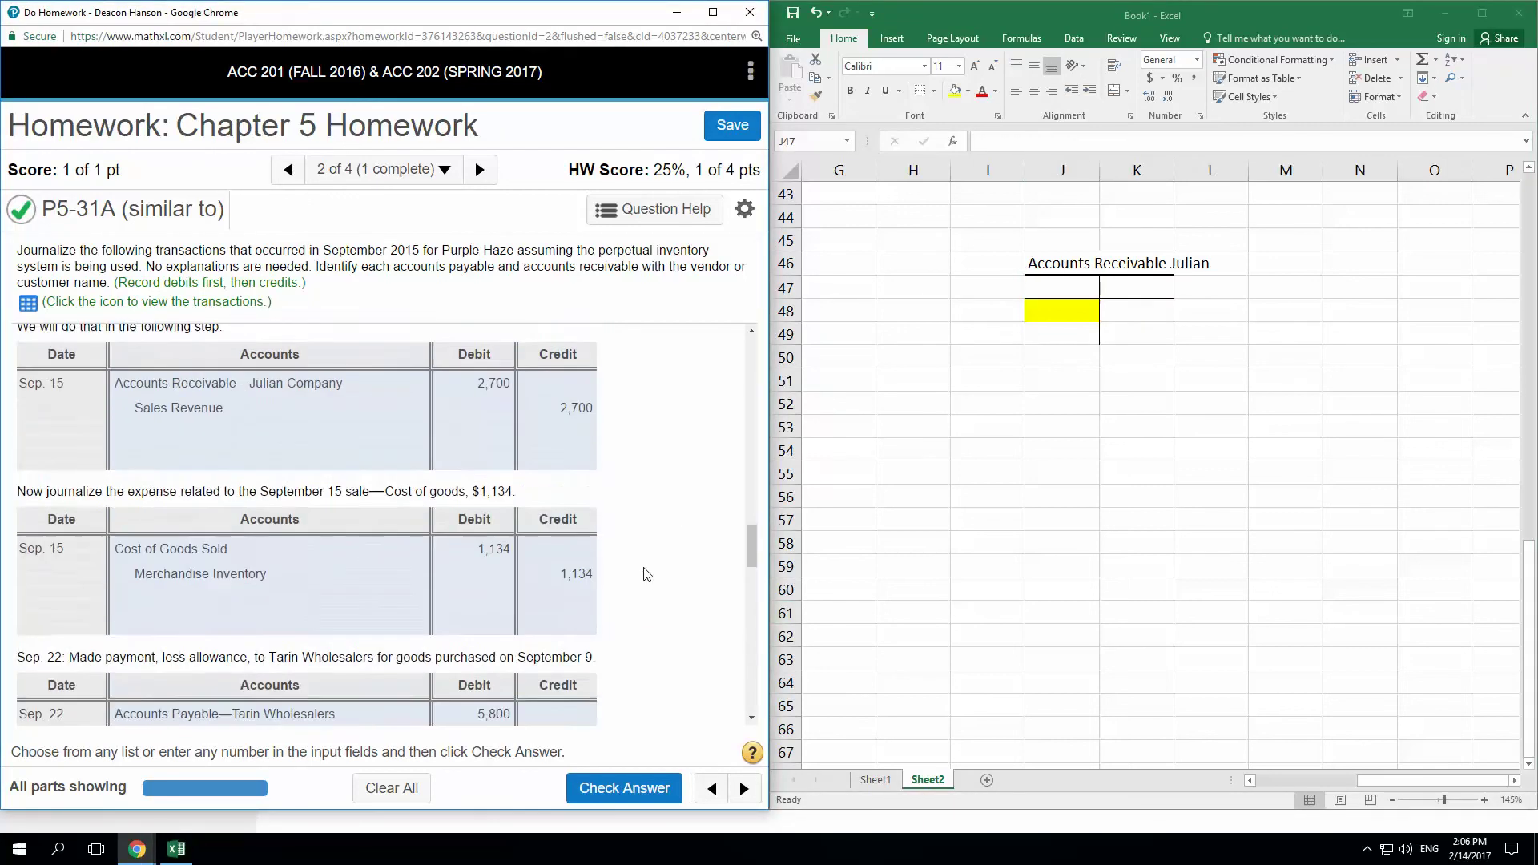
scroll(647, 574, "up", 10)
scroll(235, 489, "down", 1)
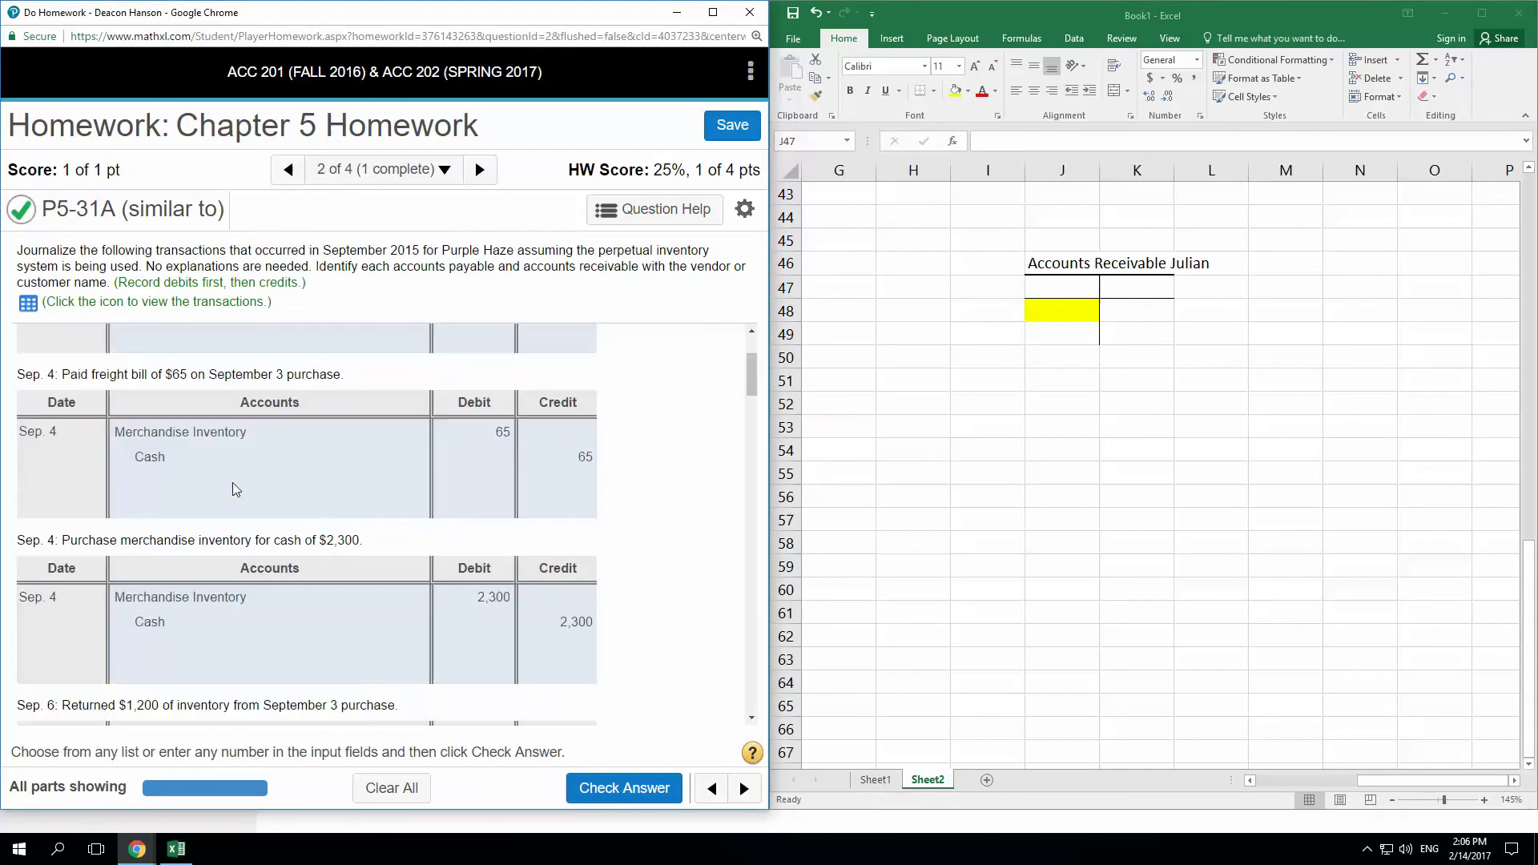
scroll(235, 488, "up", 1)
scroll(301, 453, "down", 2)
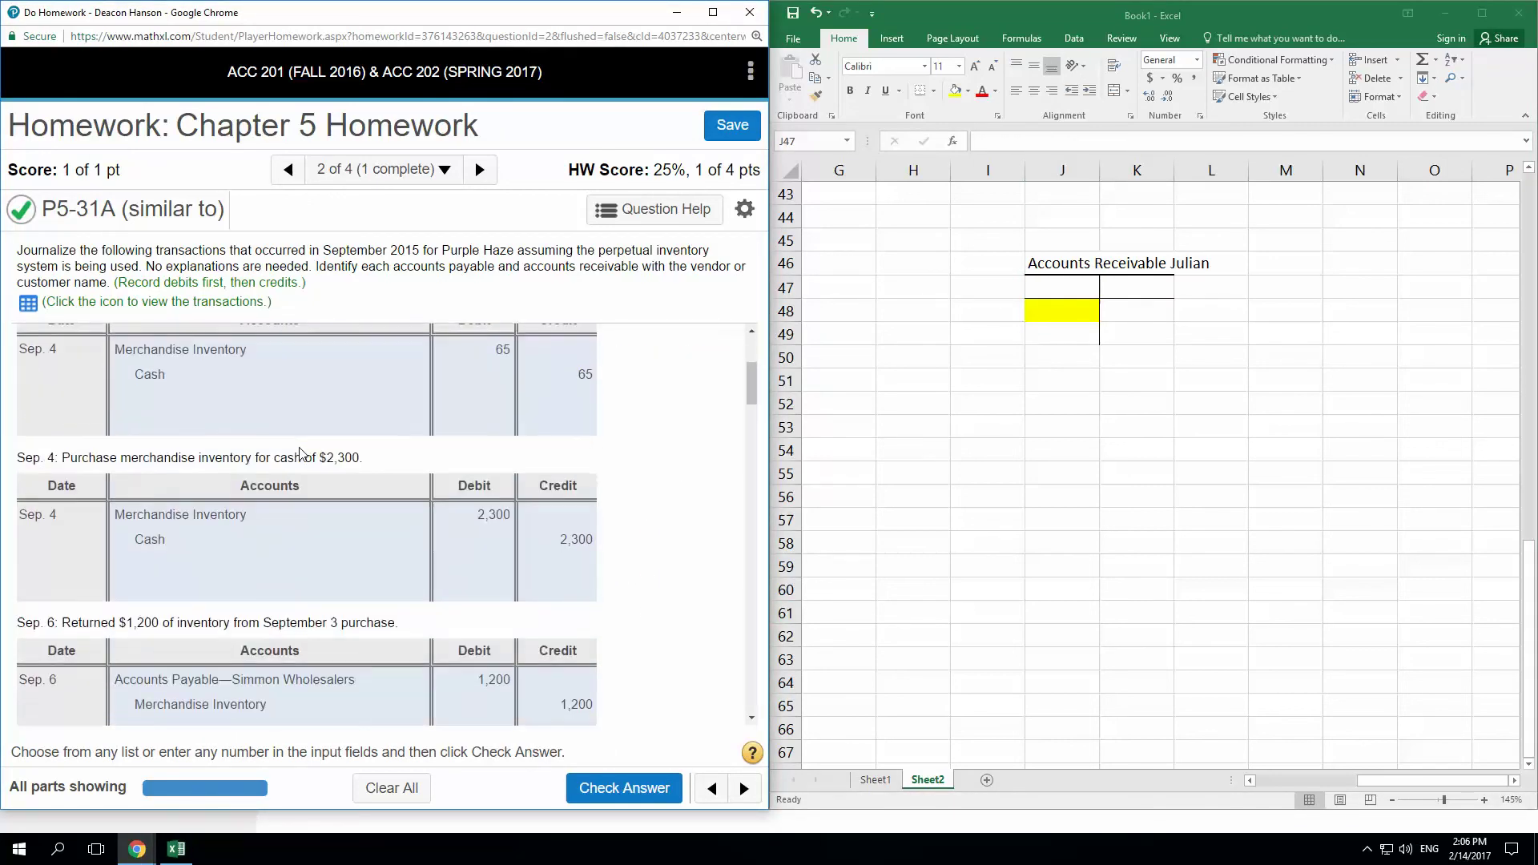
scroll(301, 452, "down", 5)
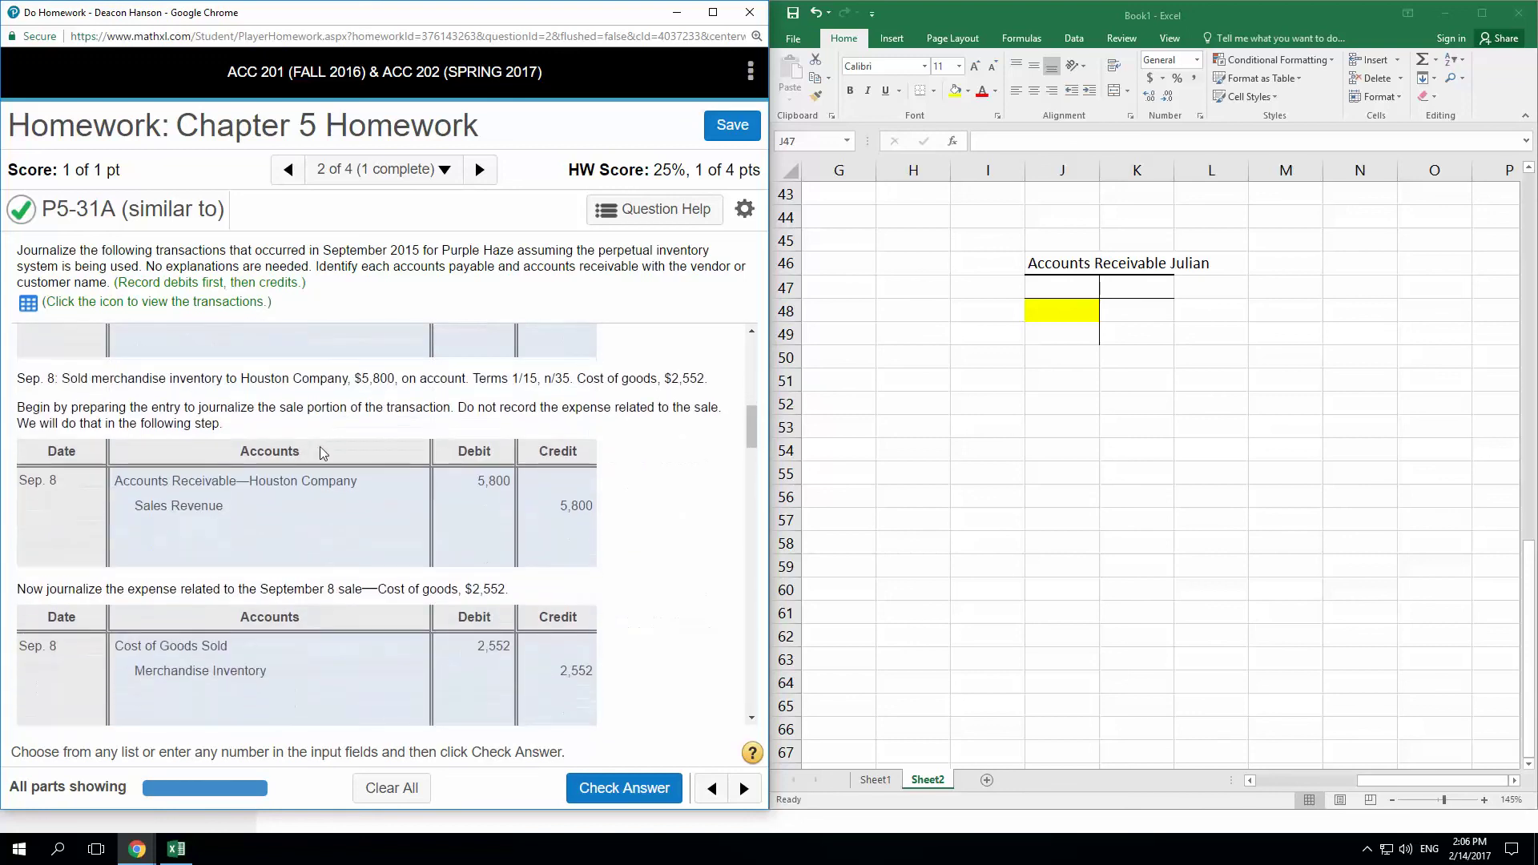
scroll(323, 448, "down", 9)
scroll(323, 447, "down", 2)
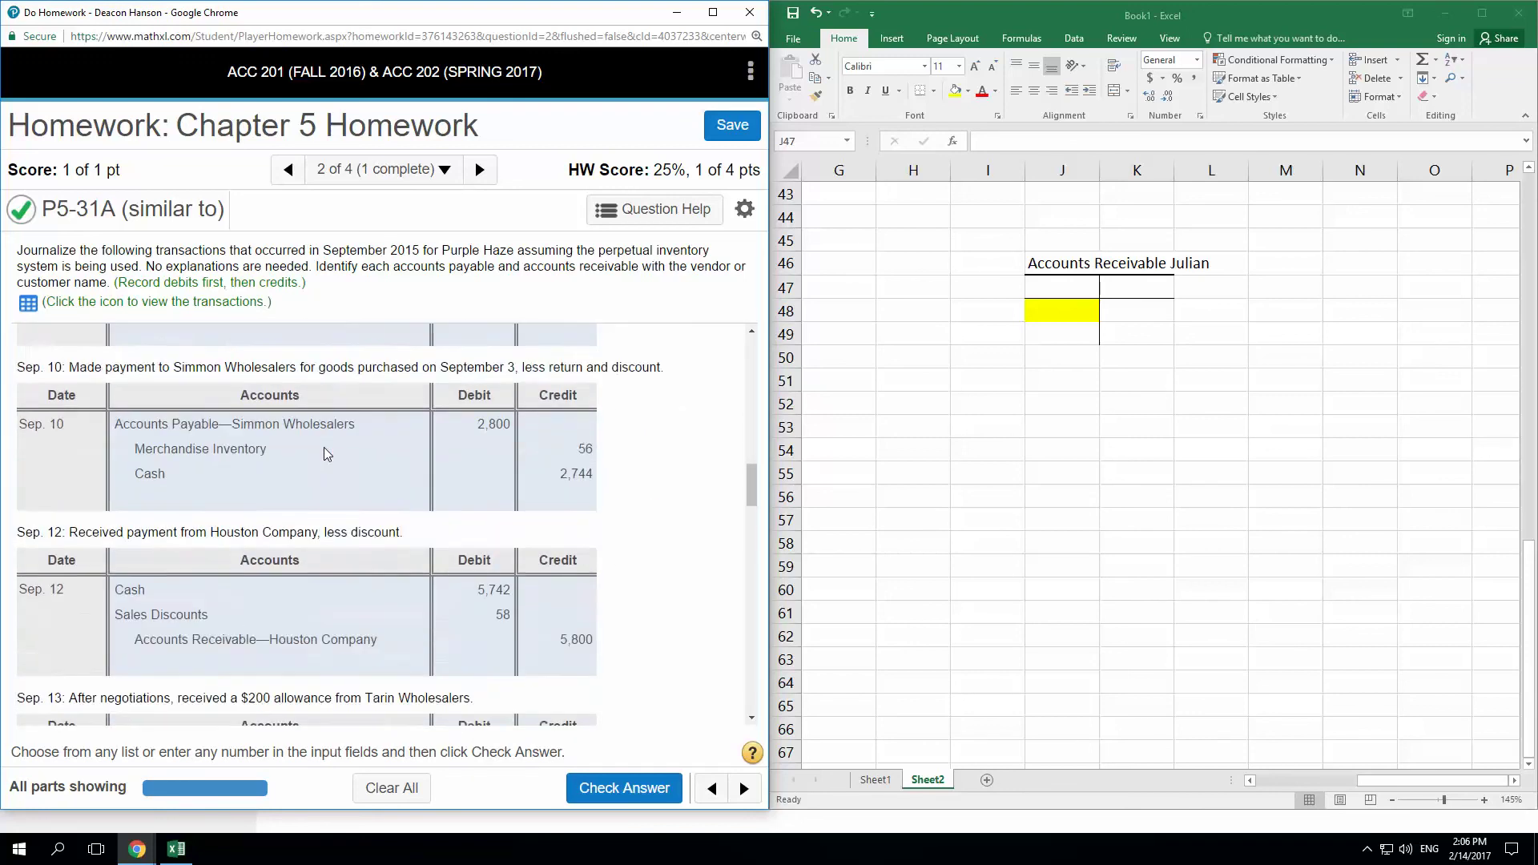
scroll(324, 447, "down", 6)
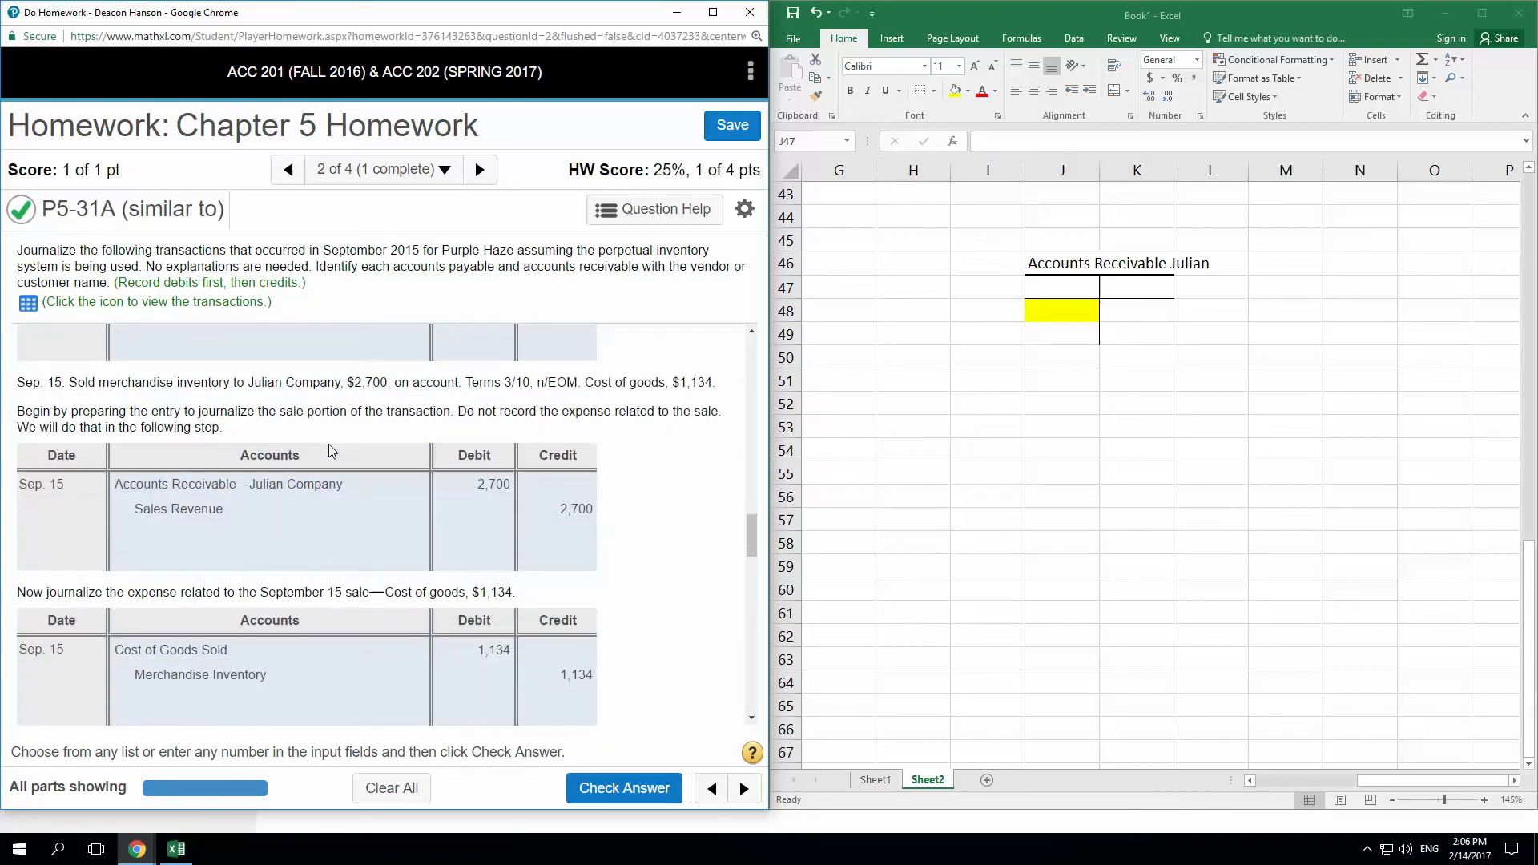
scroll(328, 451, "down", 2)
scroll(328, 451, "up", 1)
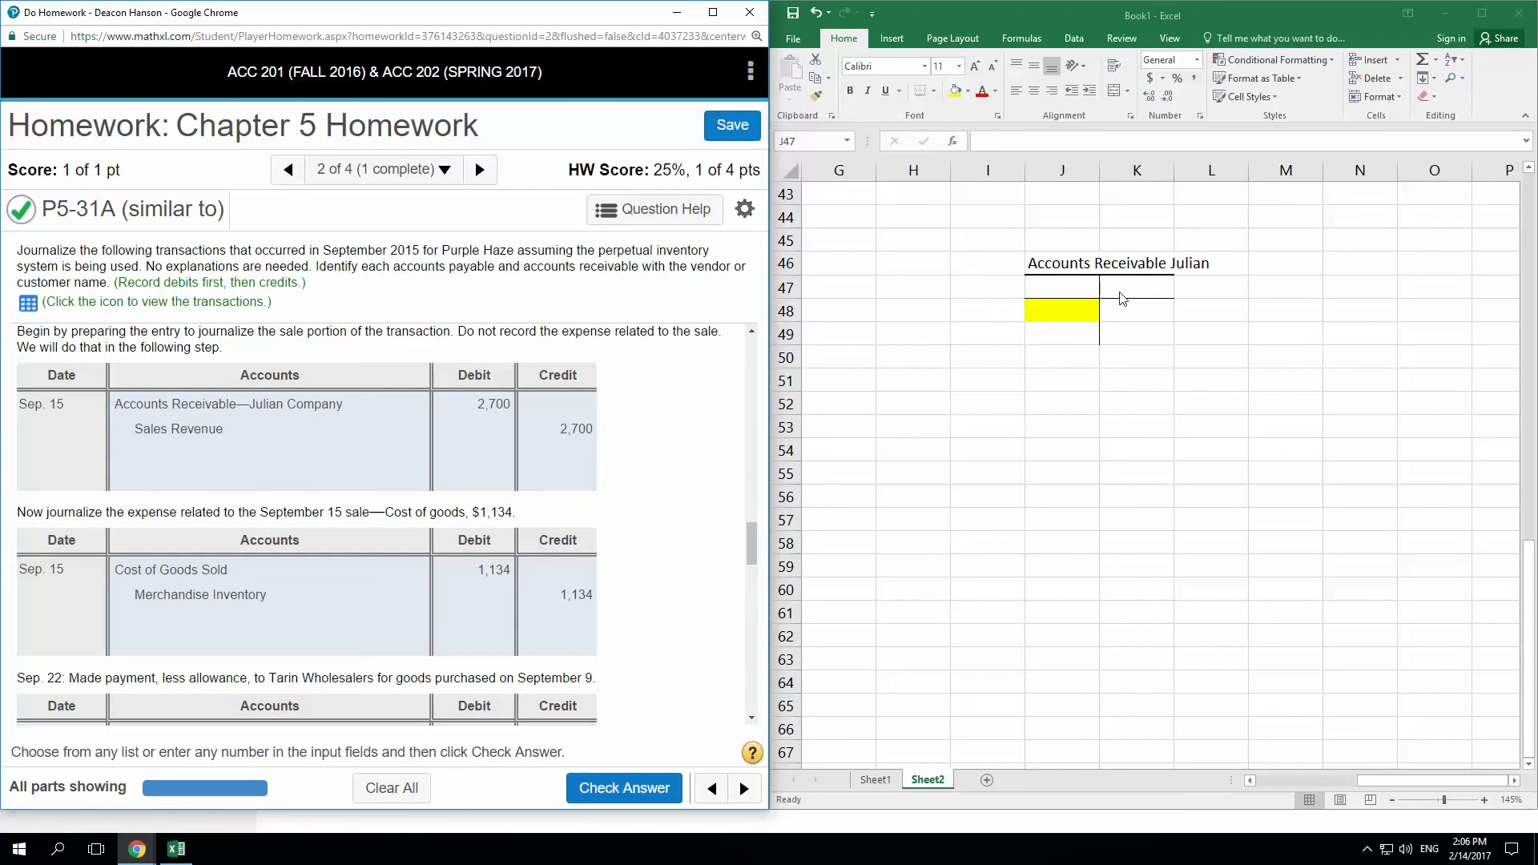
- Record the sale in the Excel Julian T-account with a 2700 debit in J47 and the date 9/15 in I47
left_click(1060, 287)
type("2")
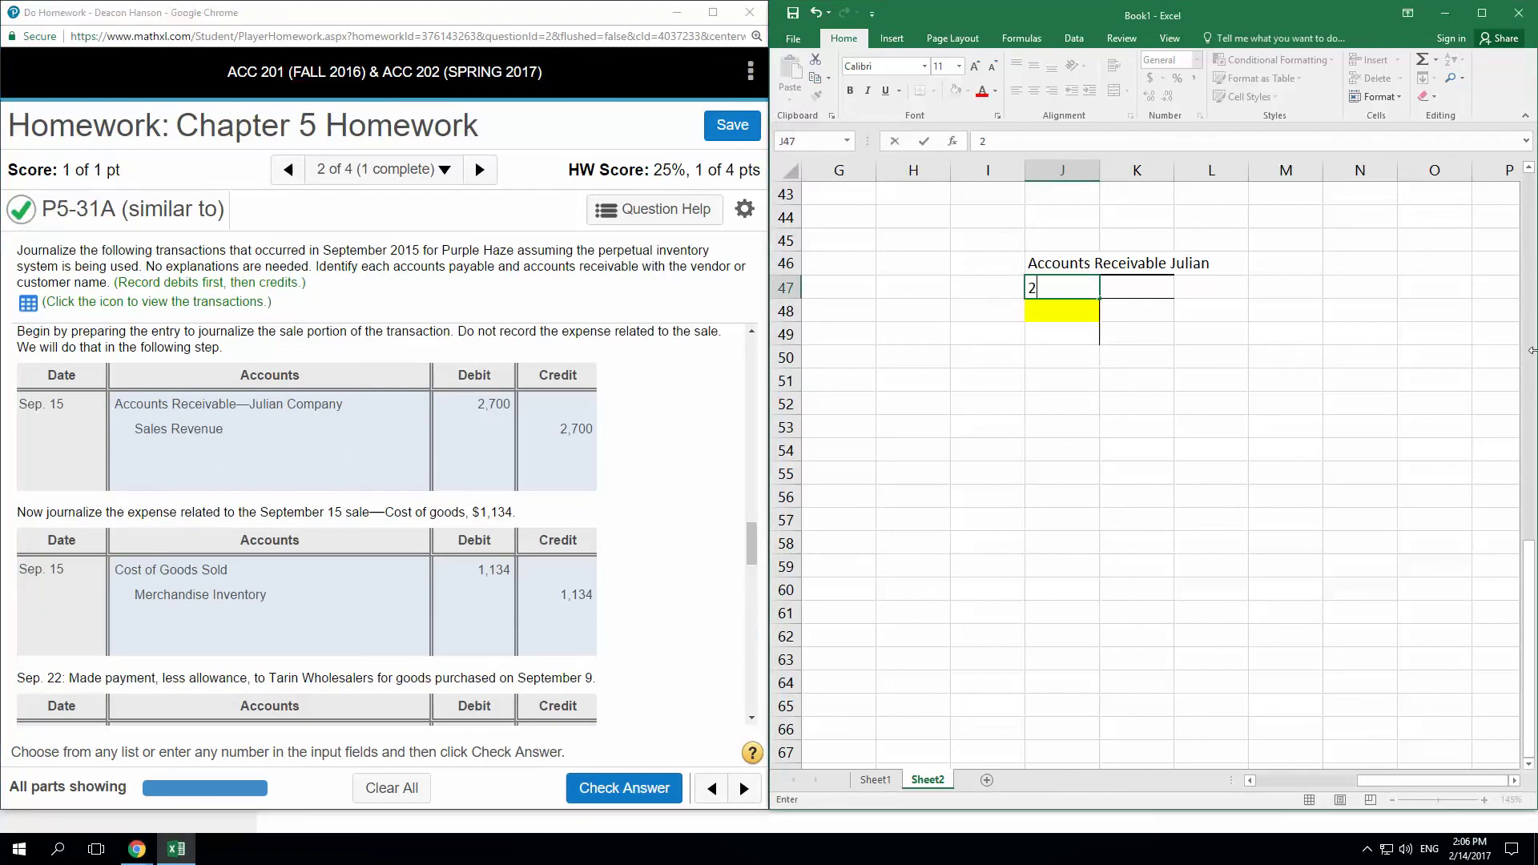
type("700")
key("Left")
type("9")
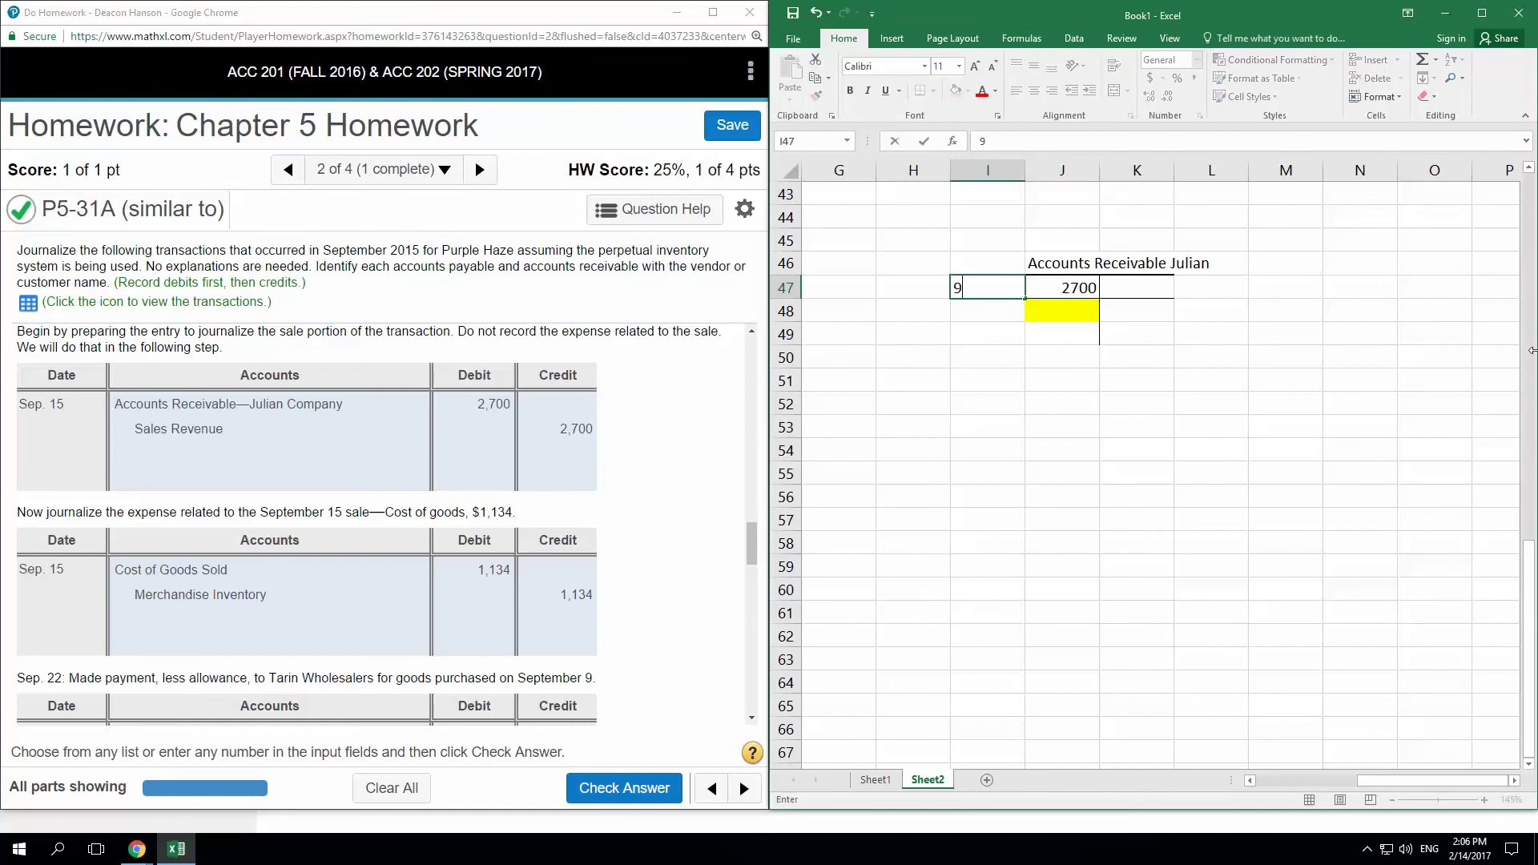
type("/15")
key("Return")
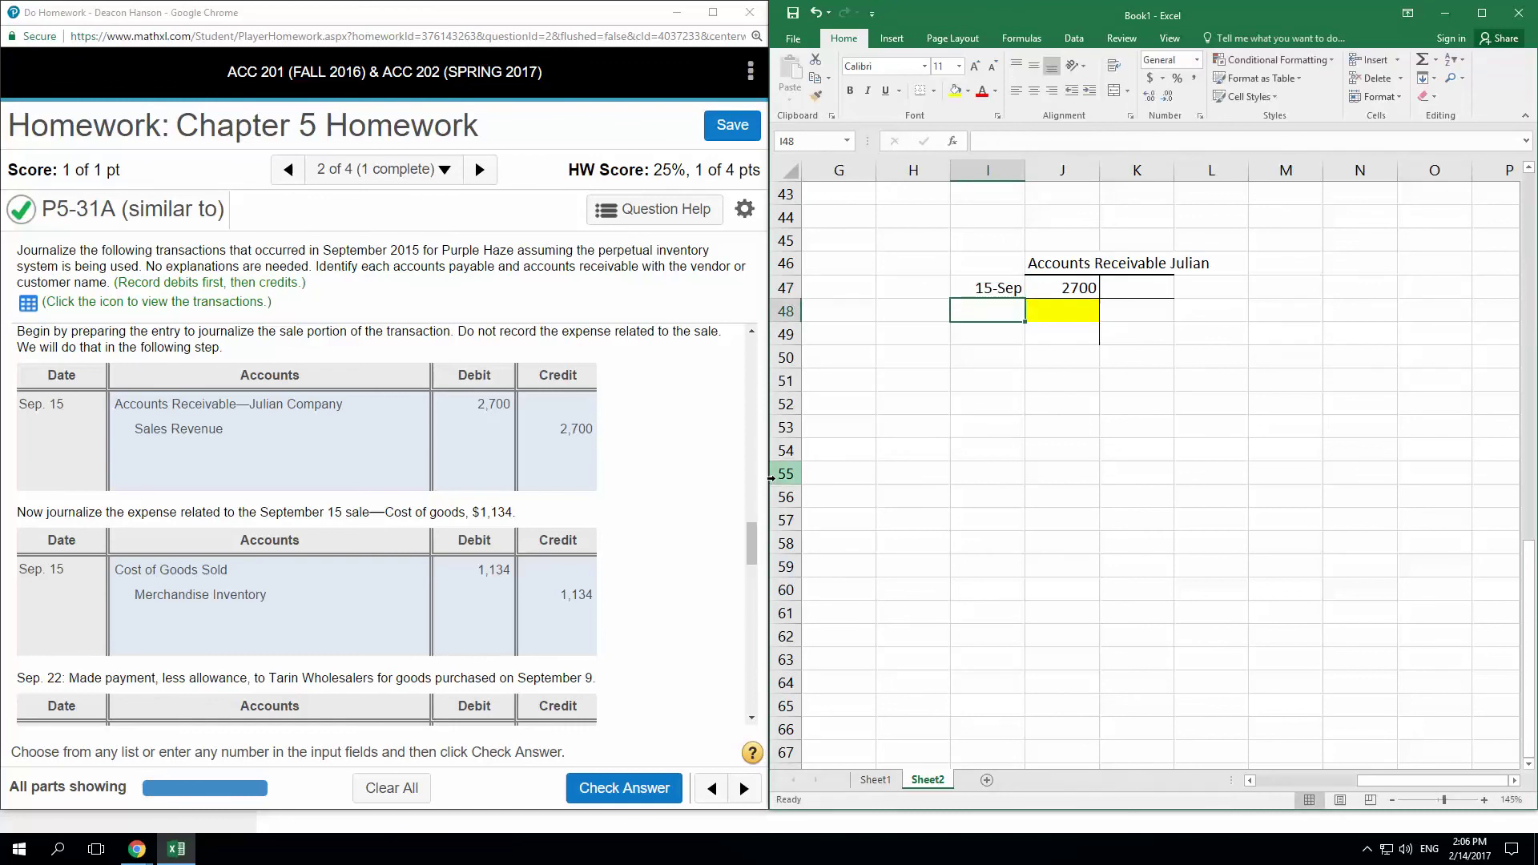
- Look up Julian Company's return in the homework and record it in Excel as a 600 credit in K47, dated 9/23 in L47
left_click(678, 468)
scroll(678, 468, "up", 2)
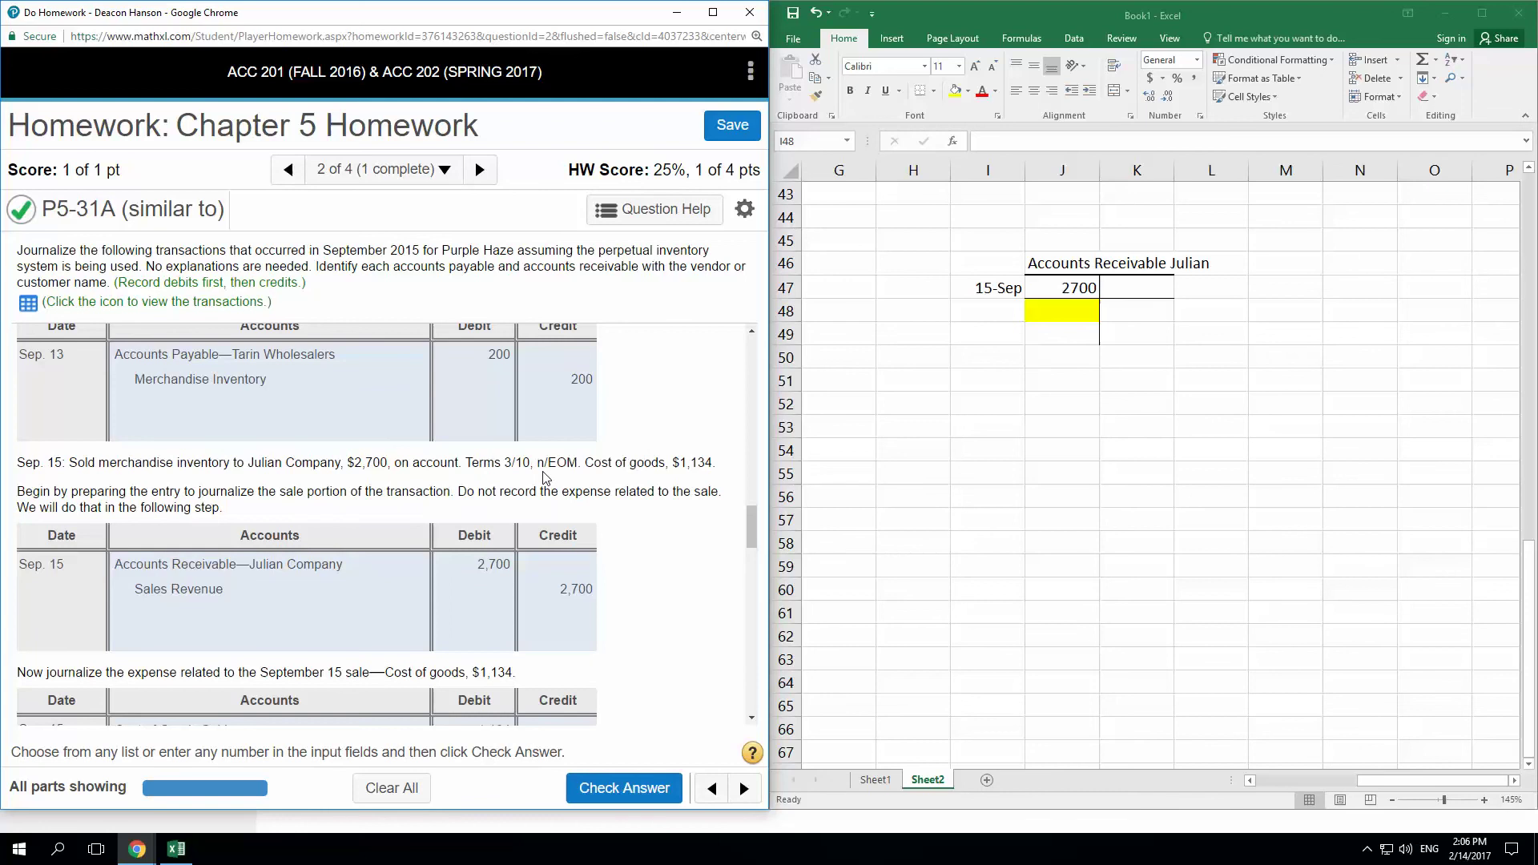
scroll(605, 529, "down", 3)
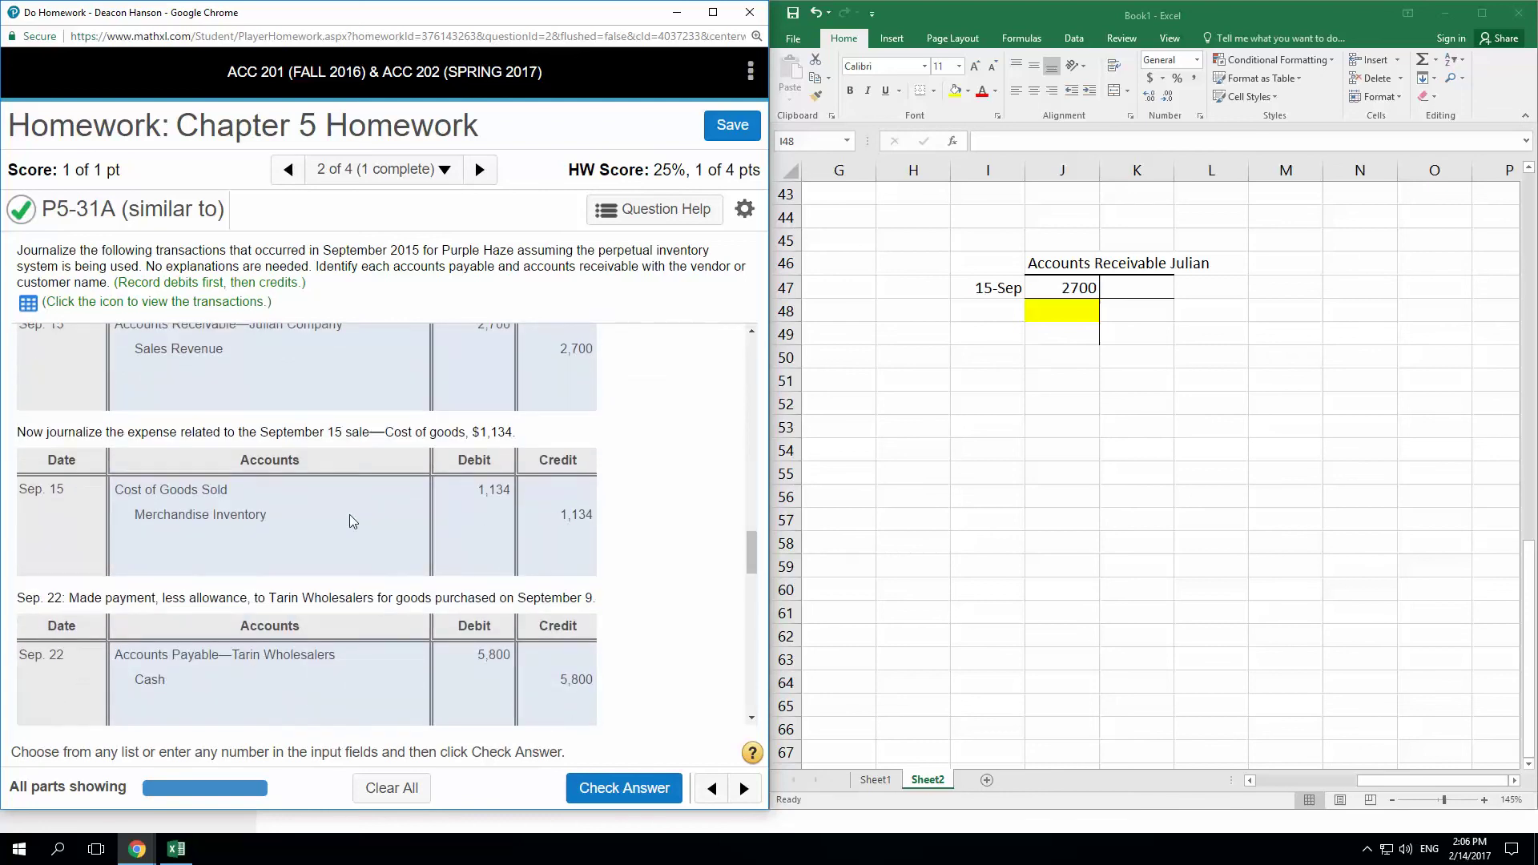
scroll(349, 514, "down", 2)
scroll(347, 503, "down", 3)
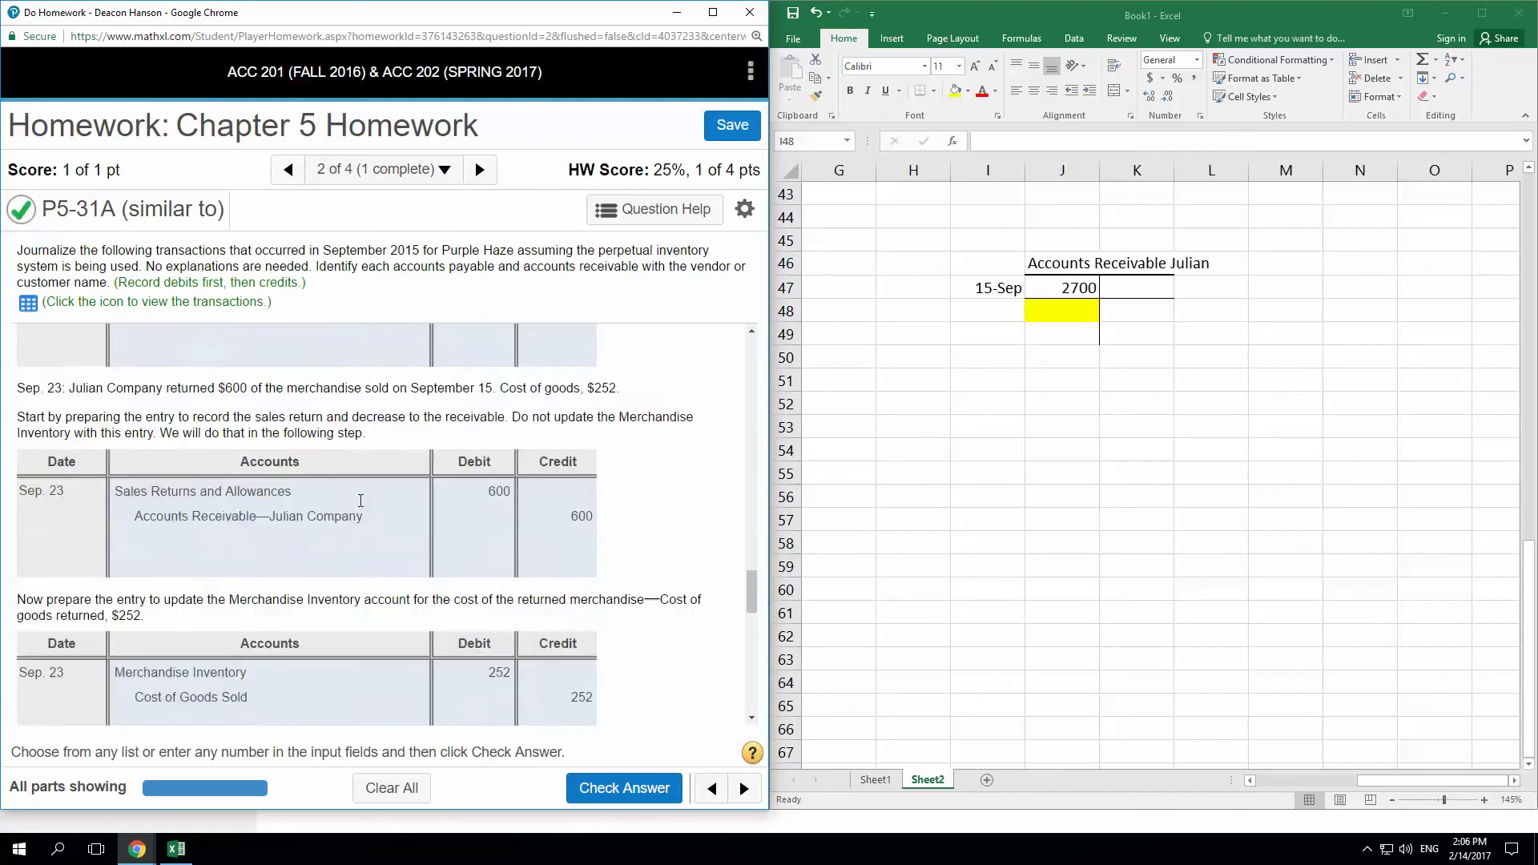
scroll(361, 500, "down", 1)
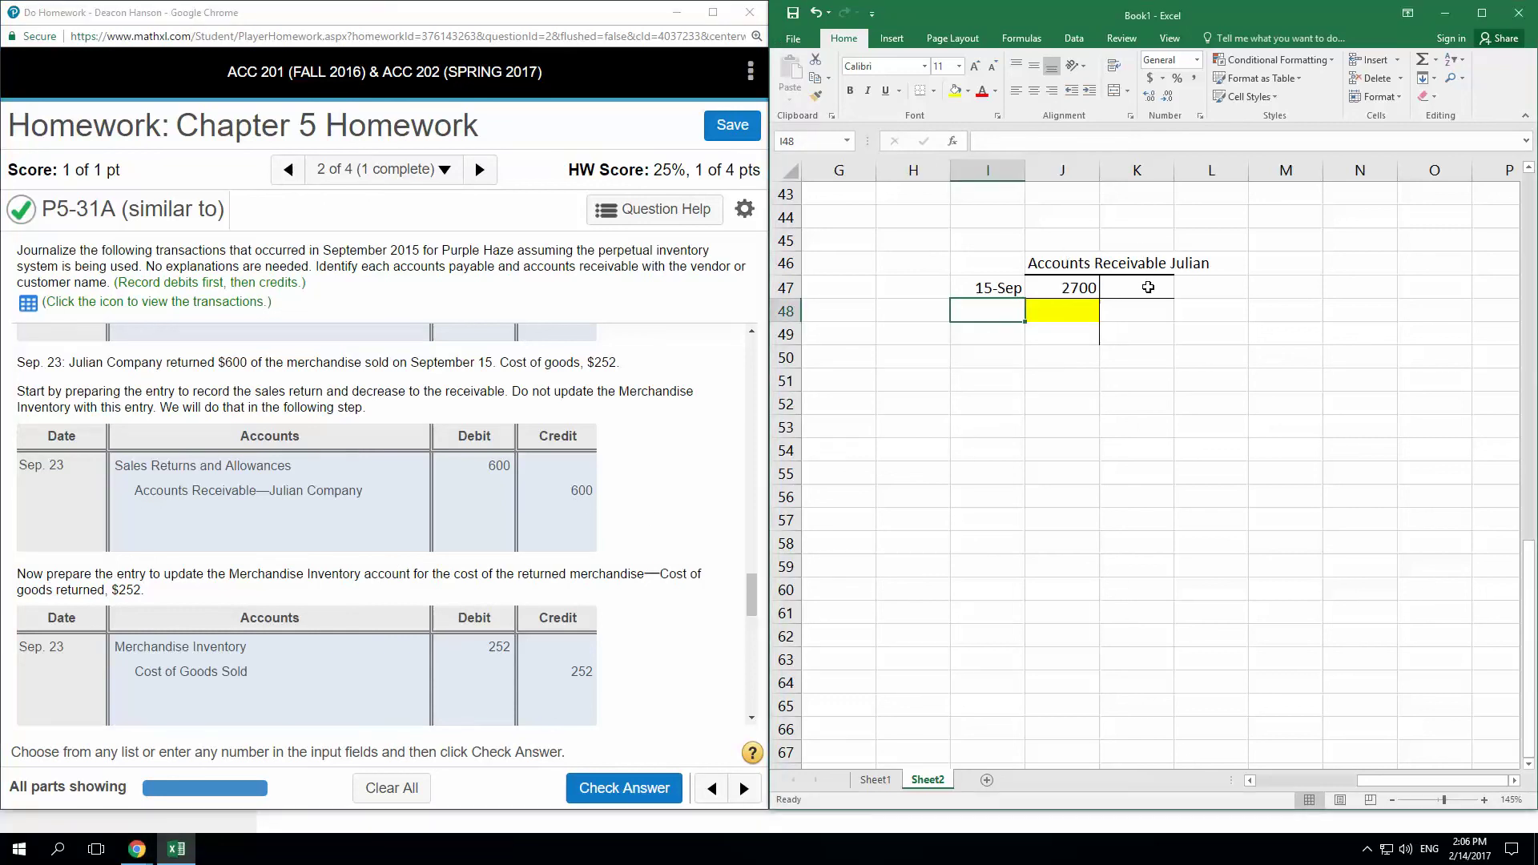
key("alt+Tab")
key("Up")
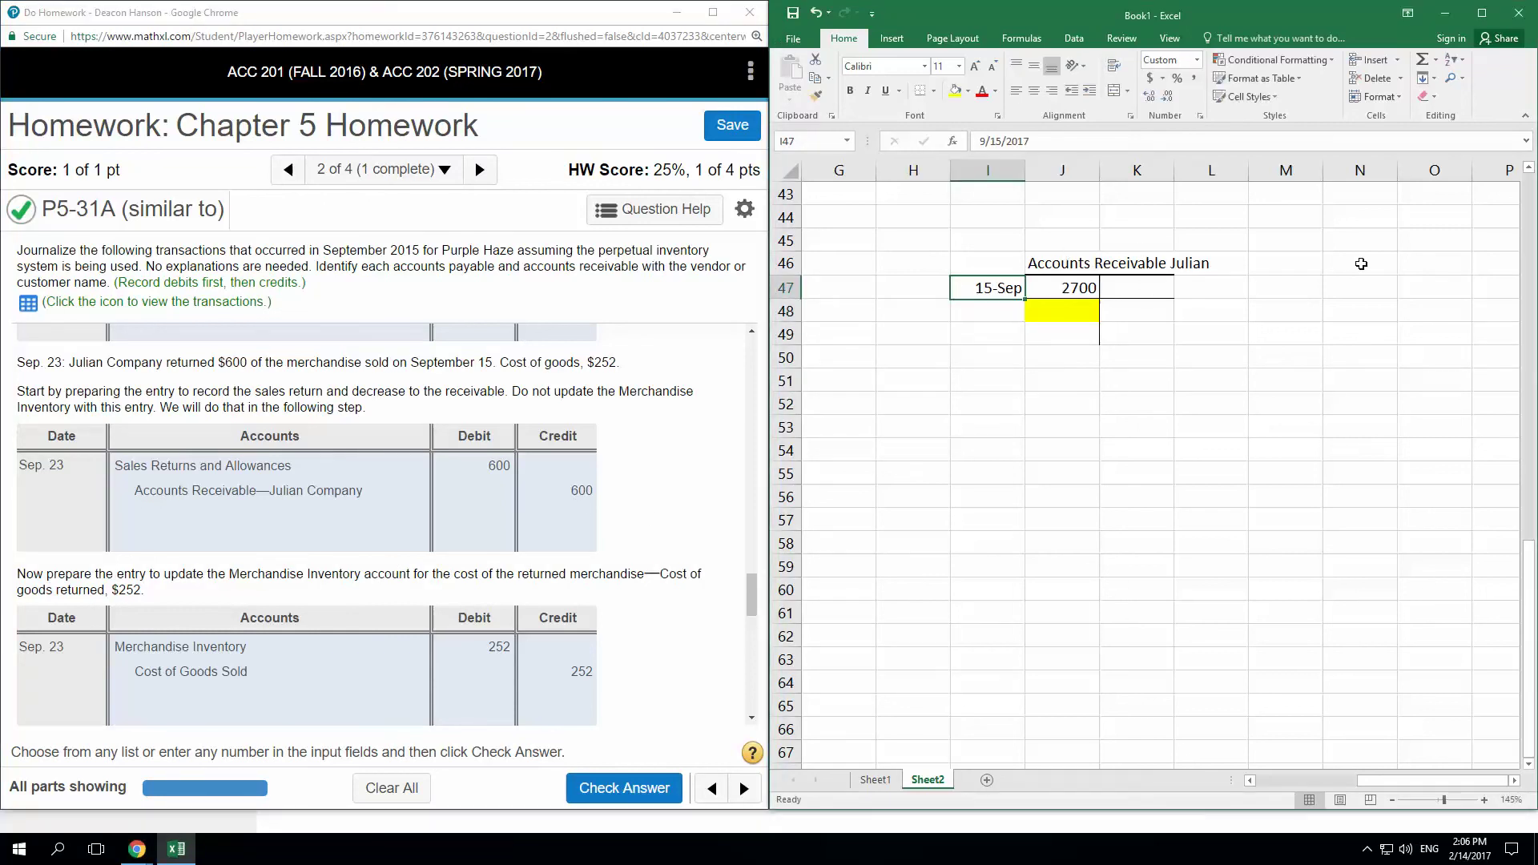
key("Right")
key("Right")
type("60")
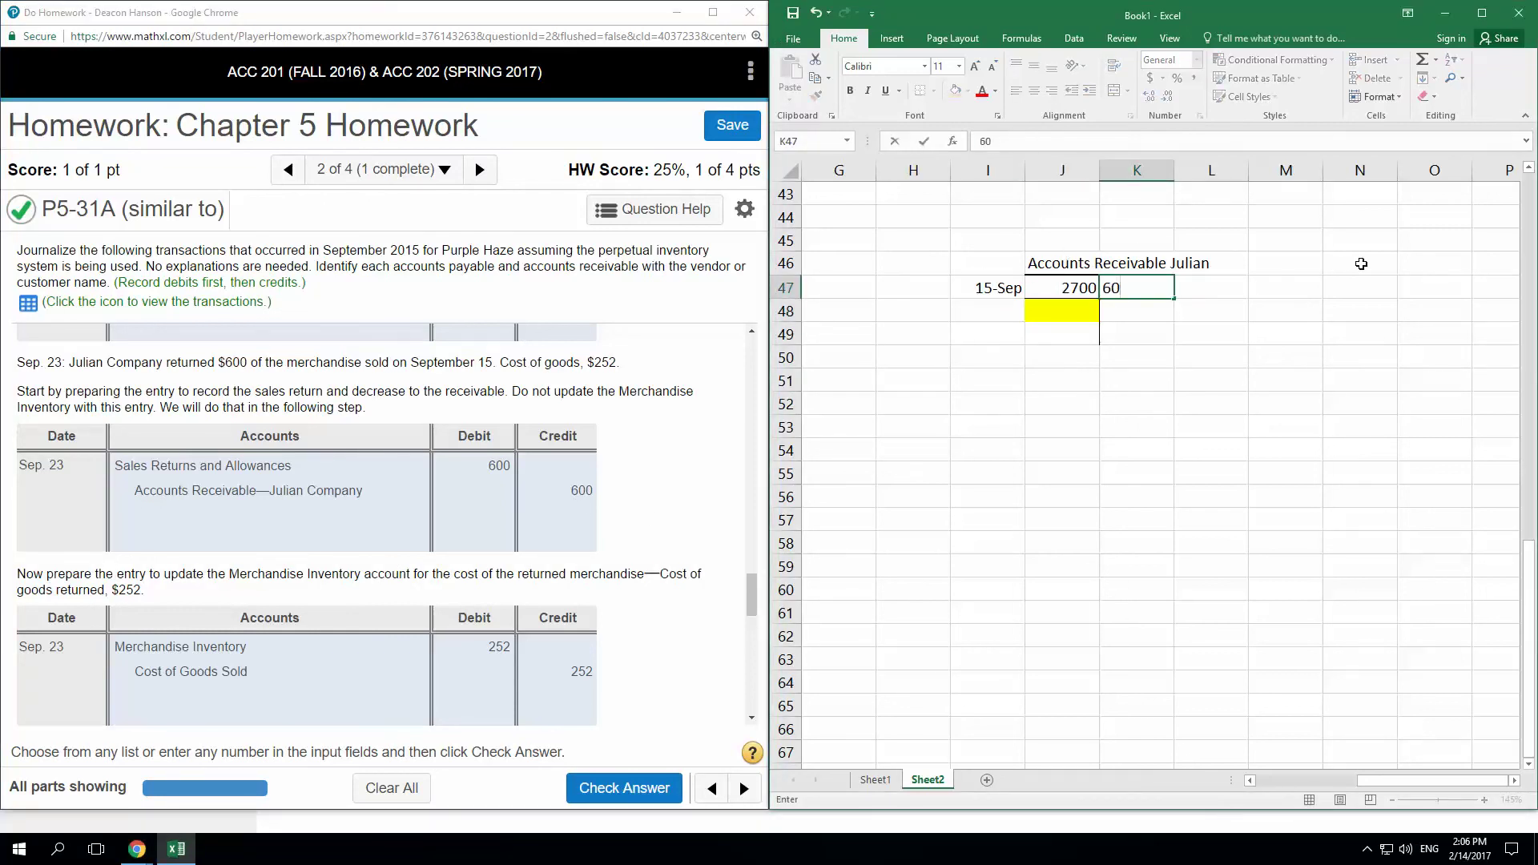
key("Right")
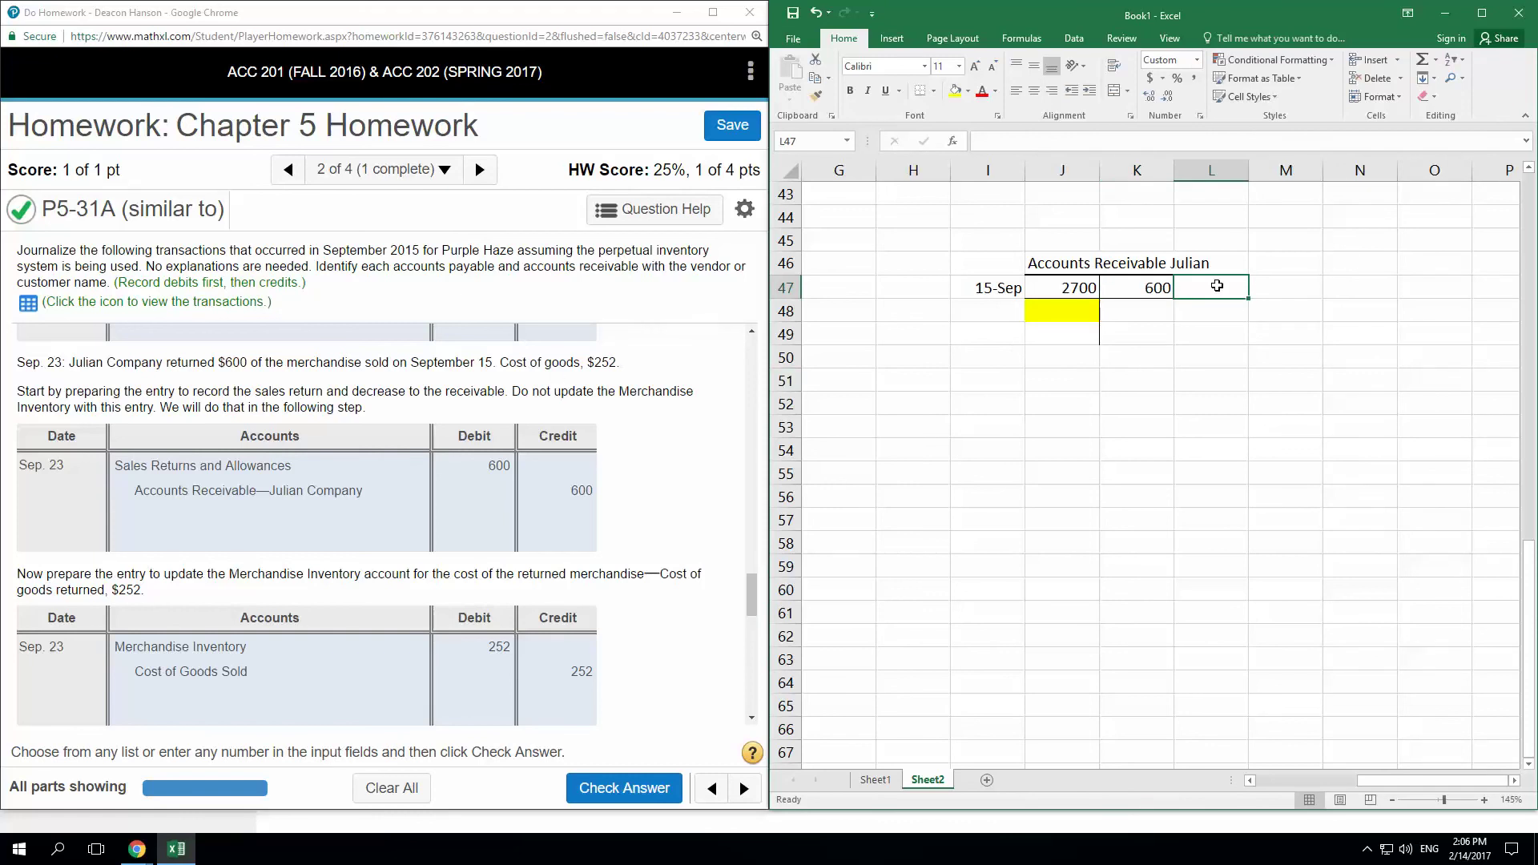
type("9/23")
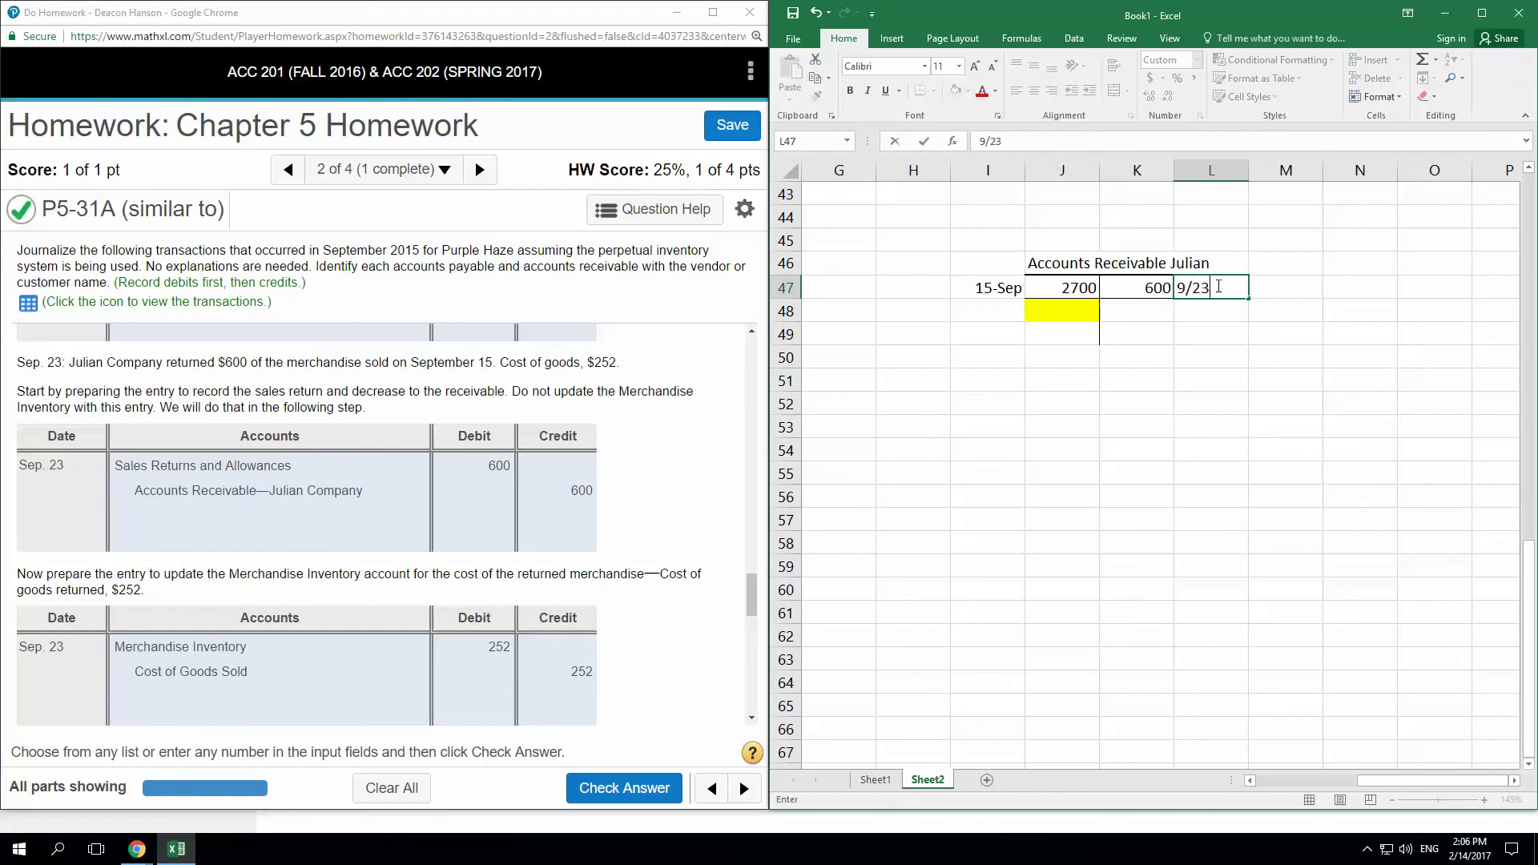
key("Return")
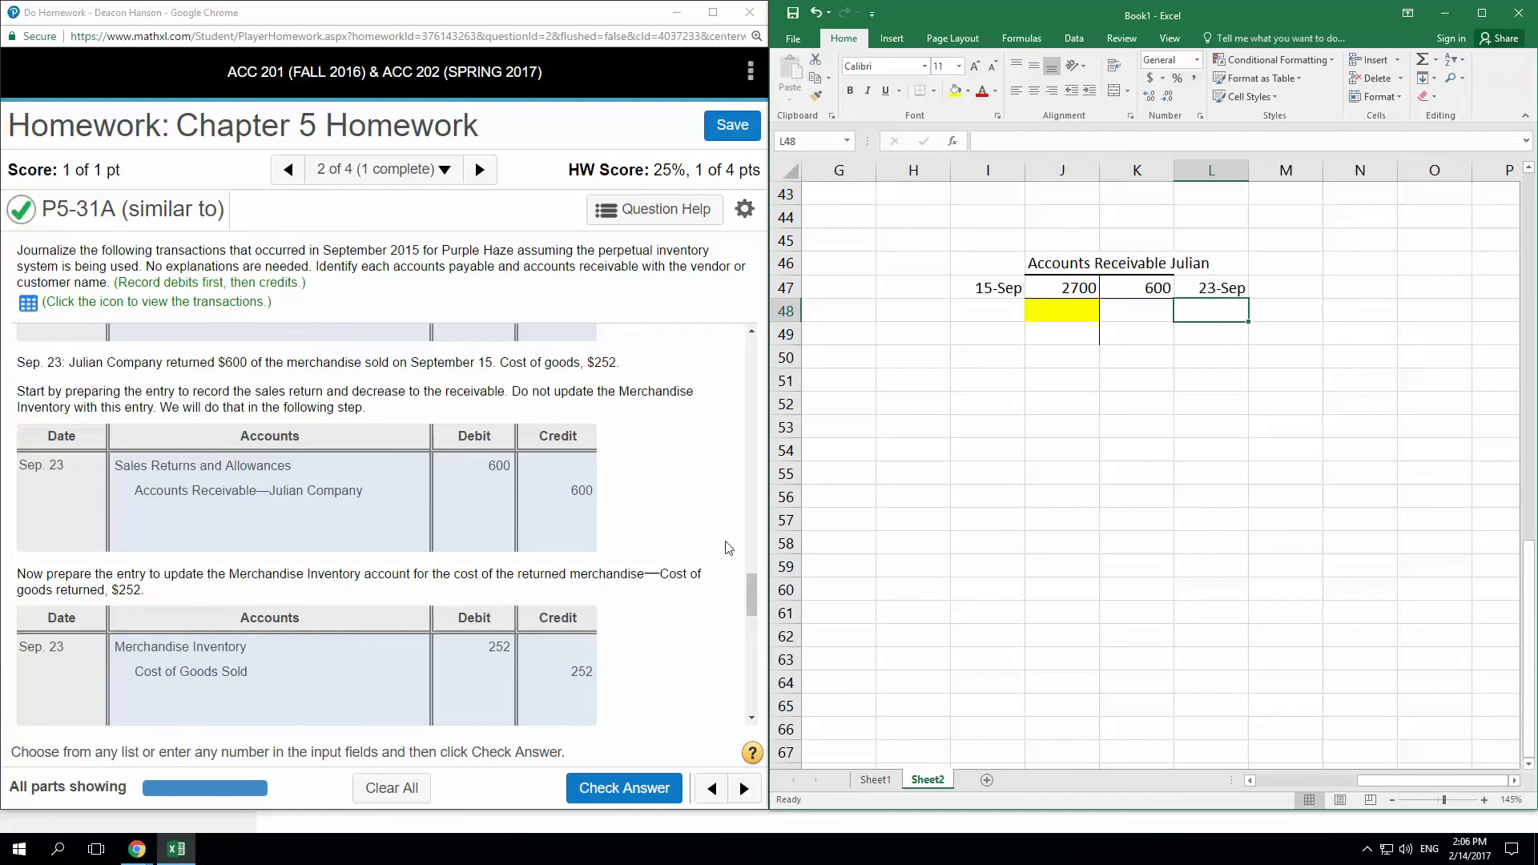
- Review the Sep. 30 payment transaction, the credit terms of Julian's Sep. 15 sale and the dates in the T-account
scroll(215, 609, "down", 1)
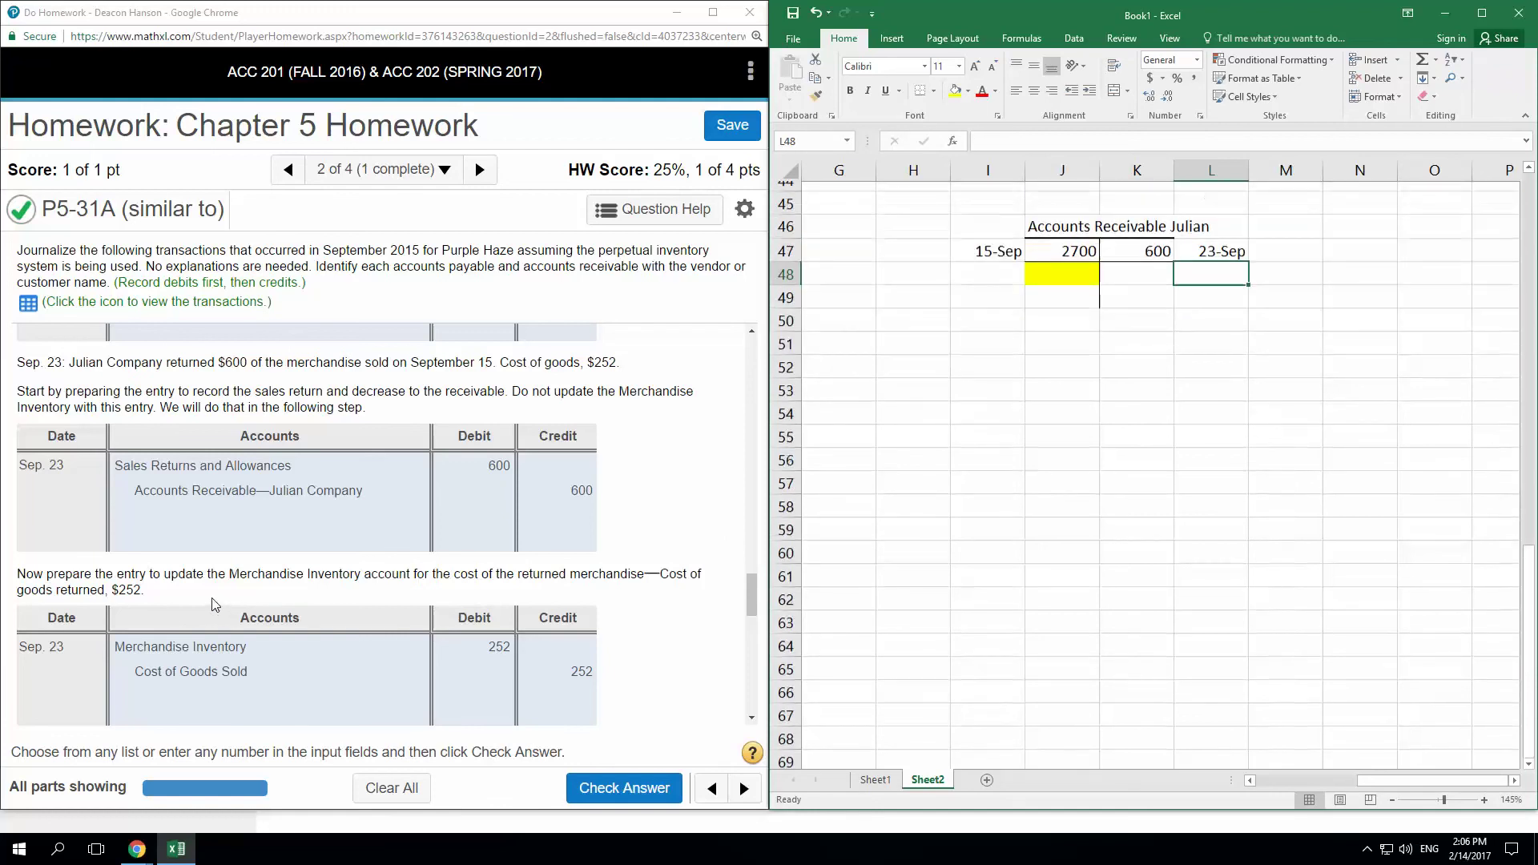
scroll(214, 609, "up", 1)
left_click(690, 525)
scroll(691, 524, "down", 2)
scroll(690, 525, "down", 9)
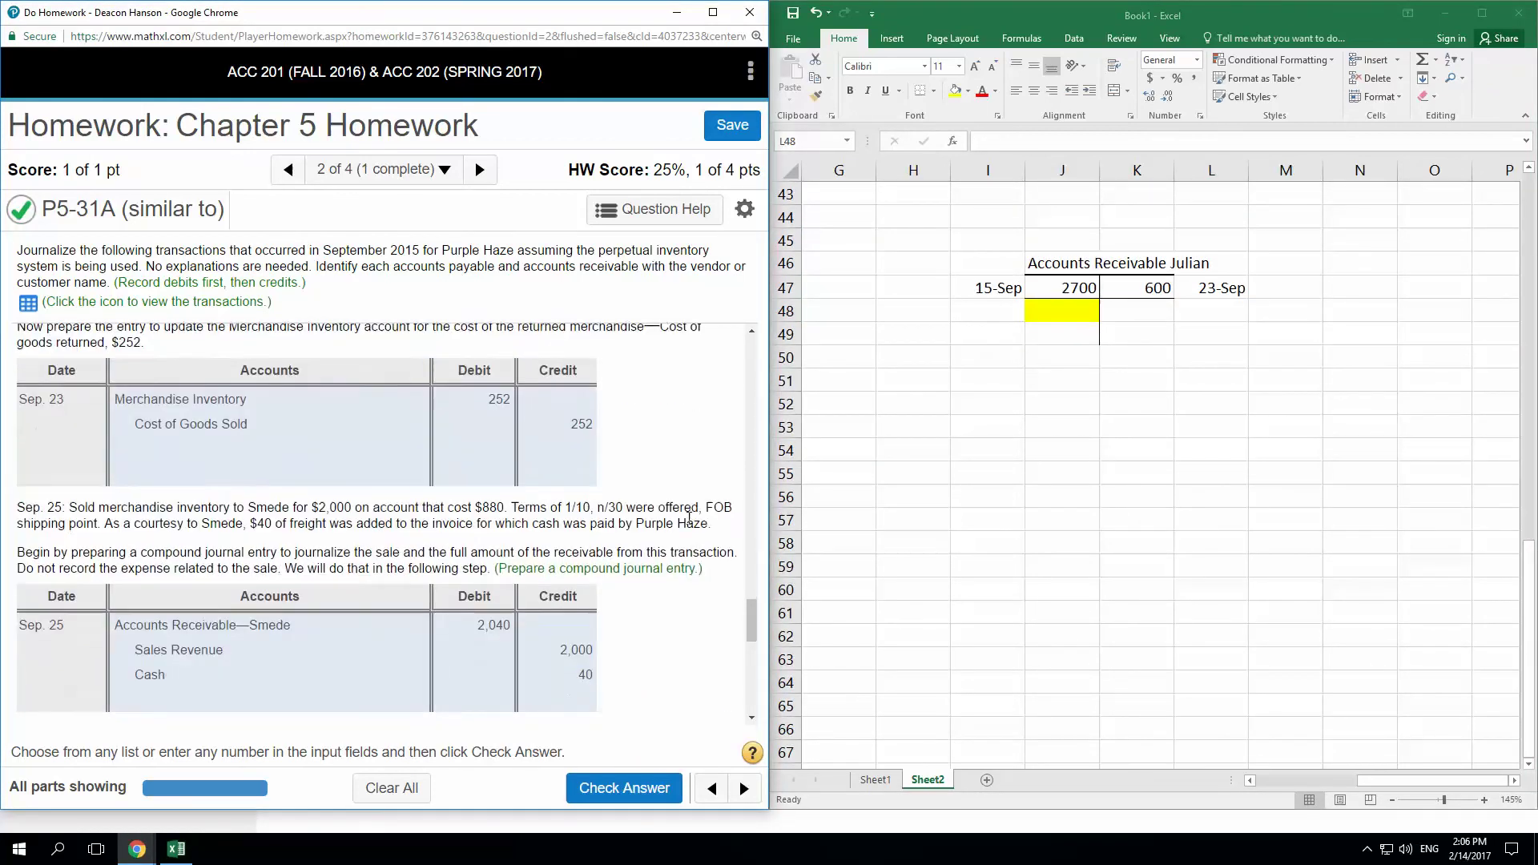
scroll(690, 525, "down", 2)
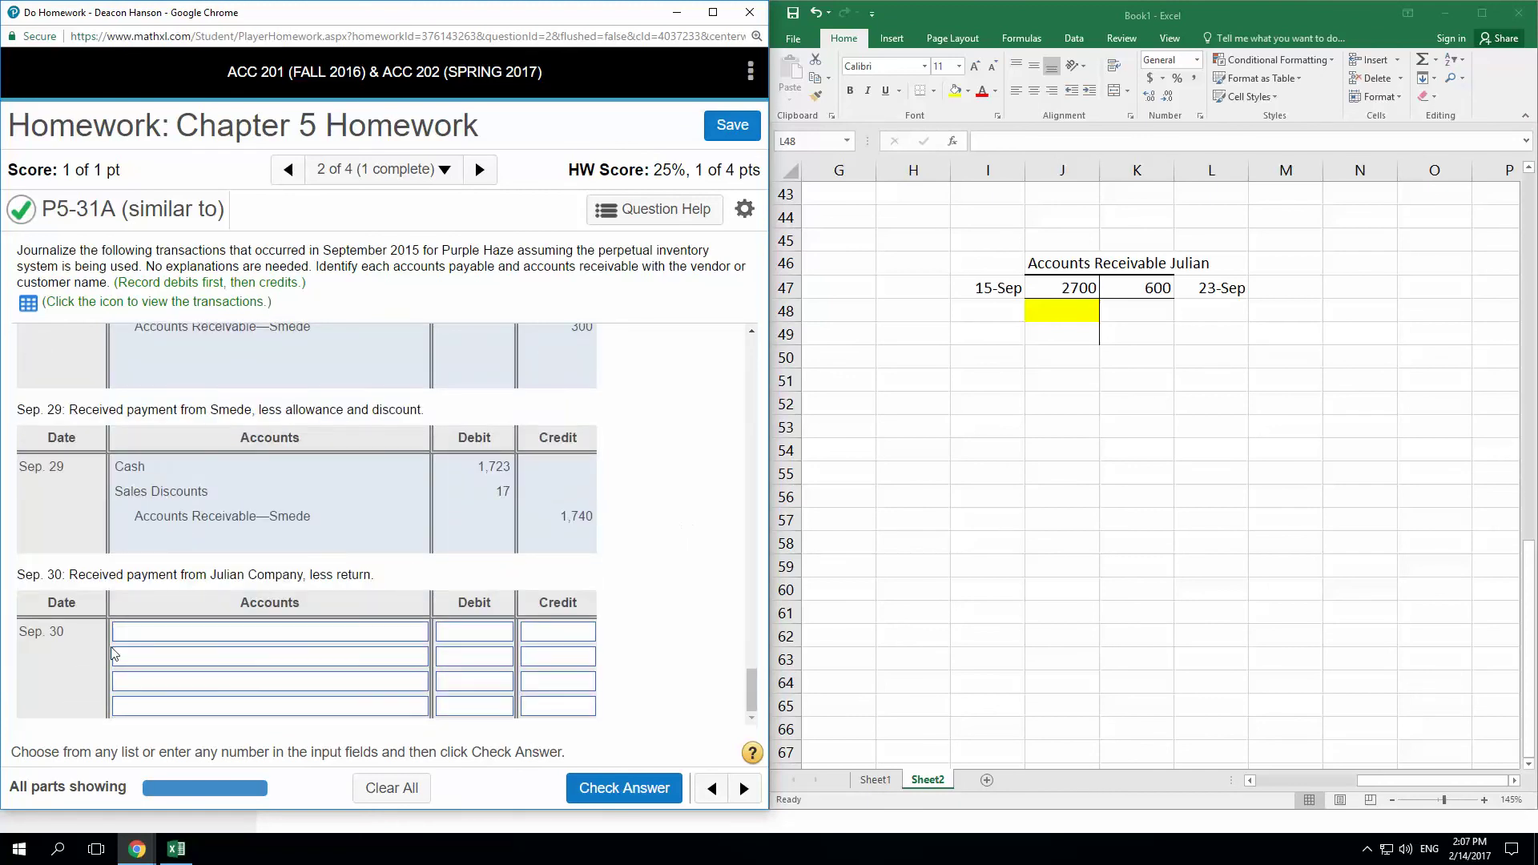
left_click(979, 400)
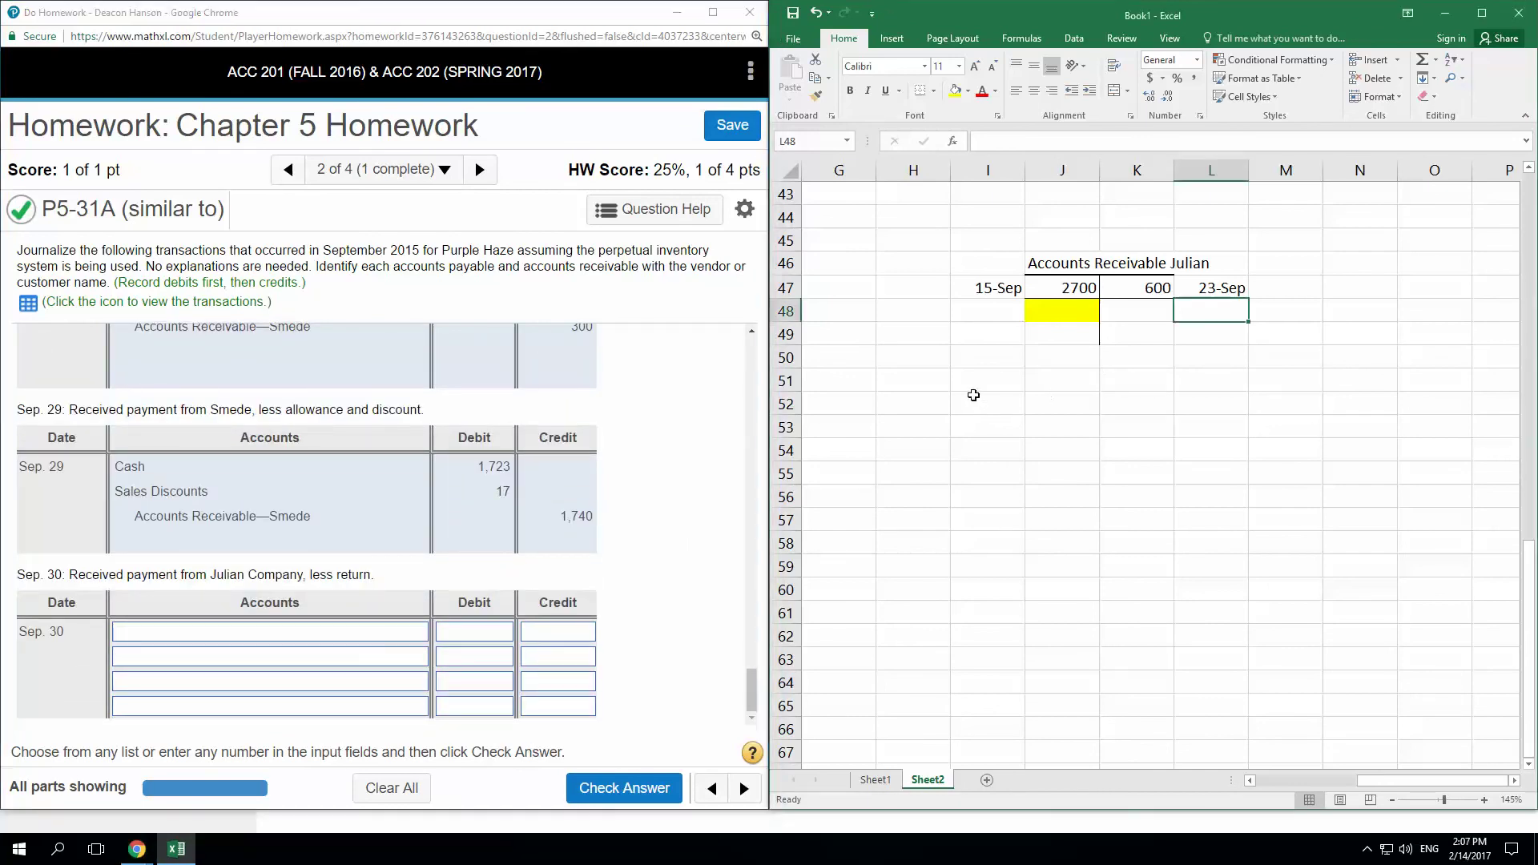
left_click(989, 288)
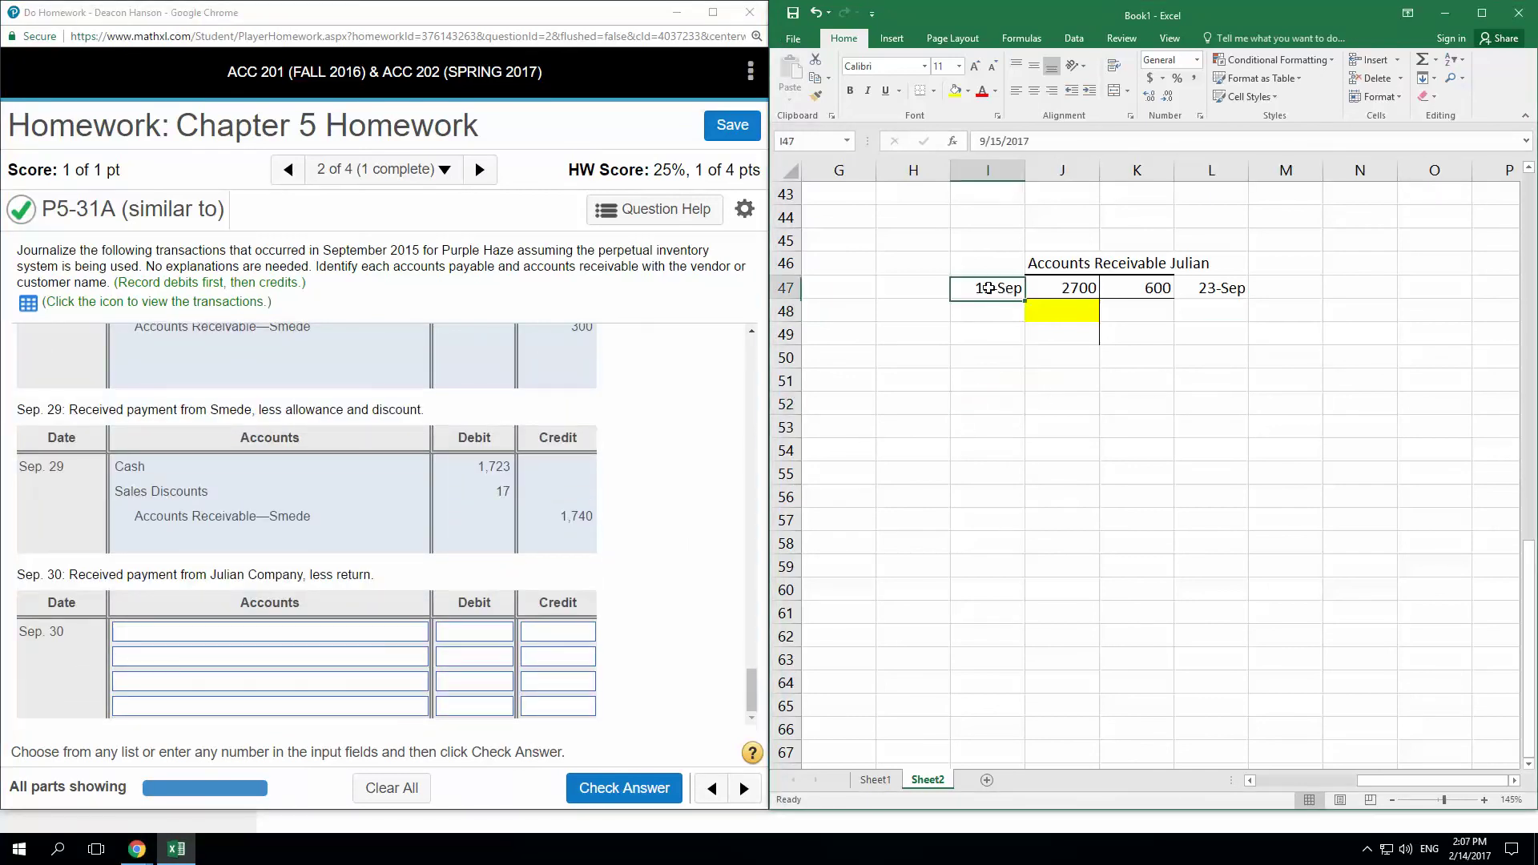
left_click(988, 405)
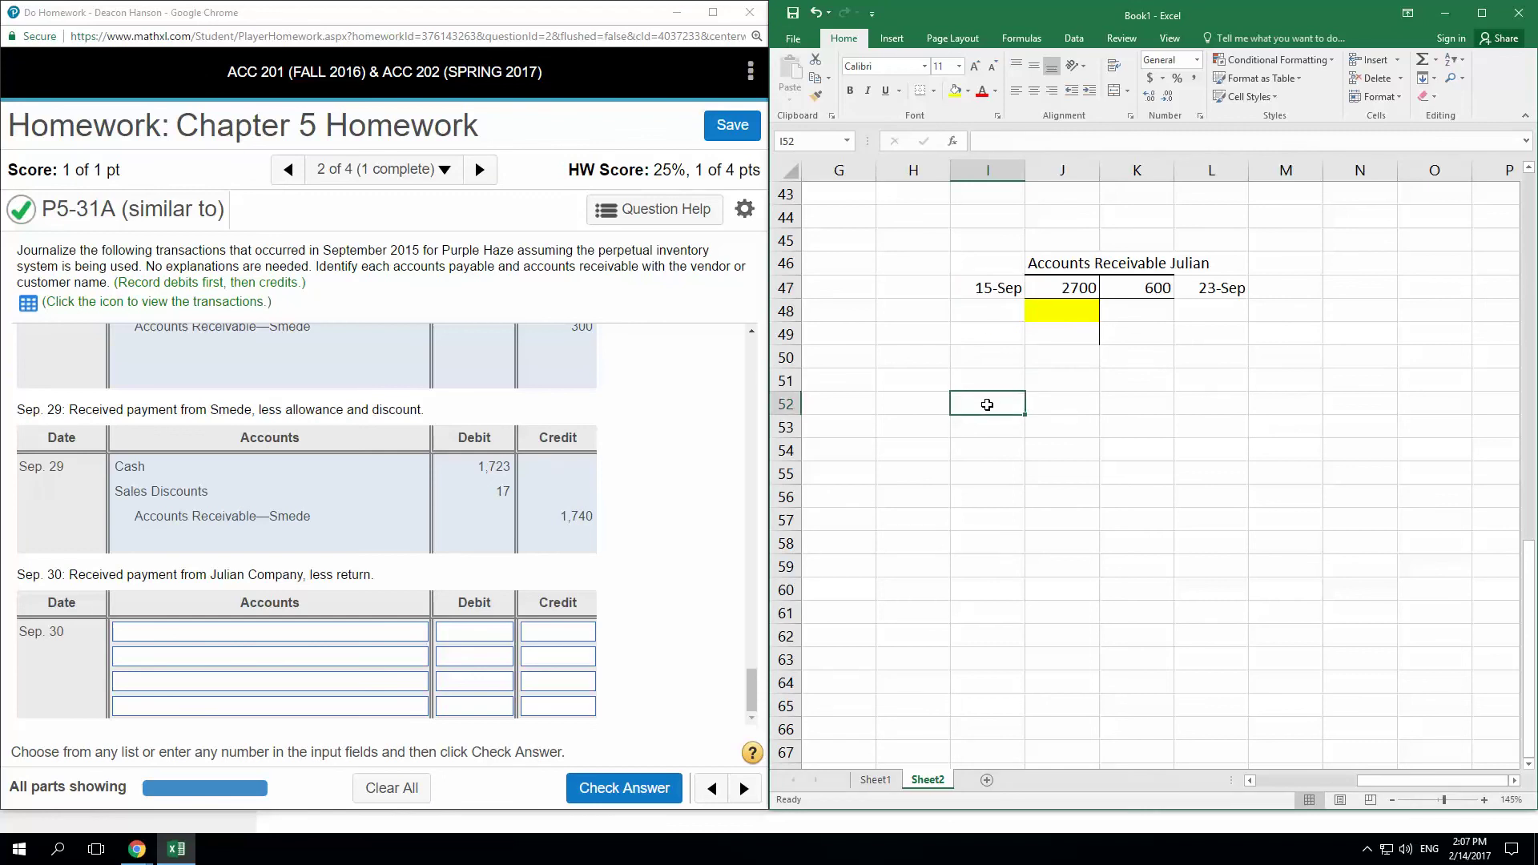
left_click_drag(756, 689, 763, 522)
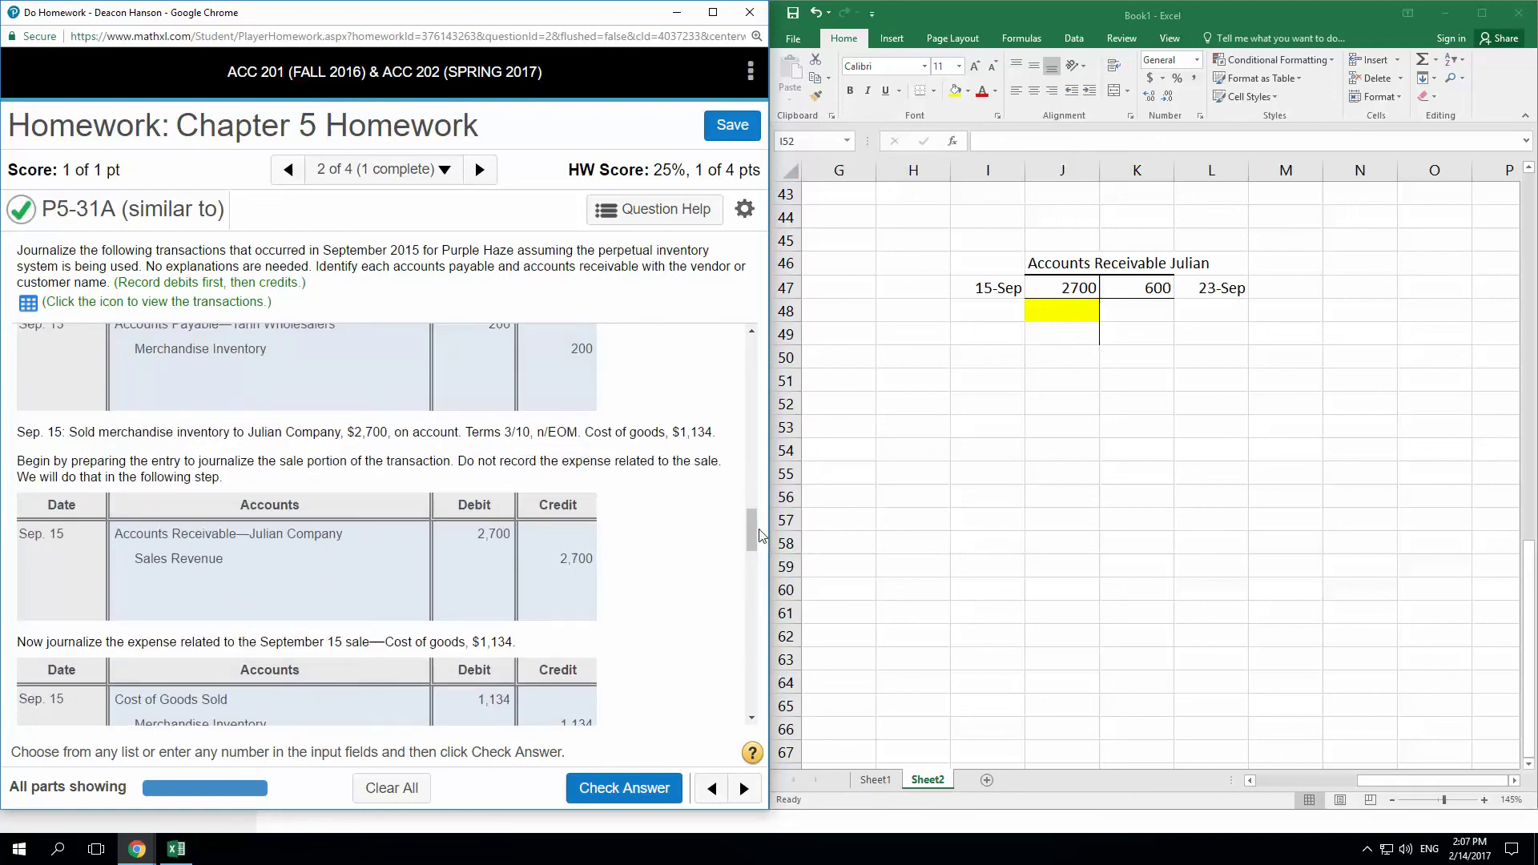
scroll(761, 535, "down", 10)
left_click(1093, 305)
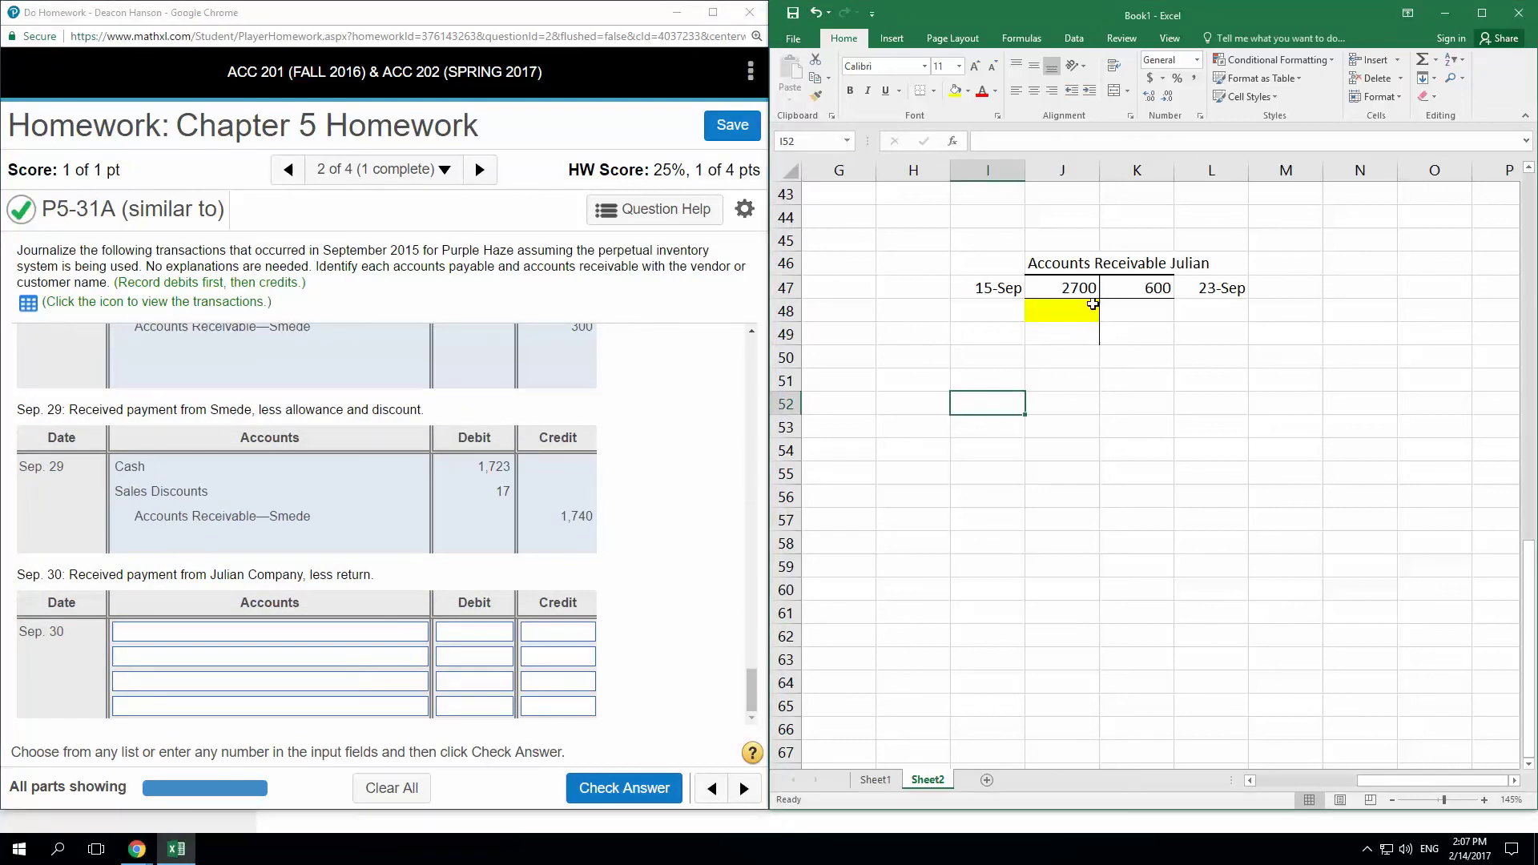
- Calculate Julian's receivable balance in J48 of the Excel T-account as the J47 debit minus the K47 credit
left_click(1088, 304)
type("=")
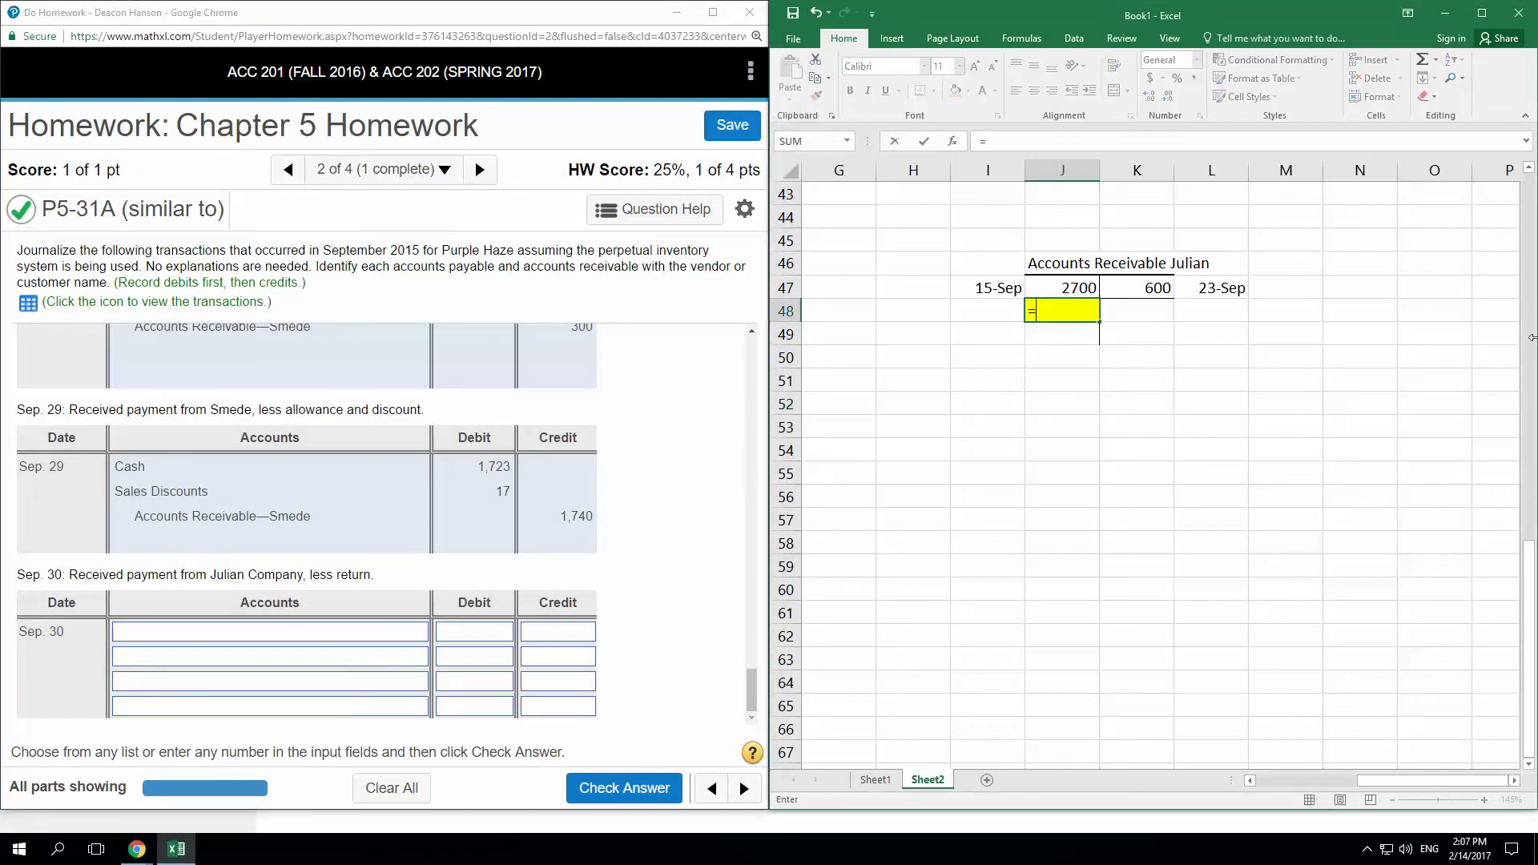
key("Up")
type("-")
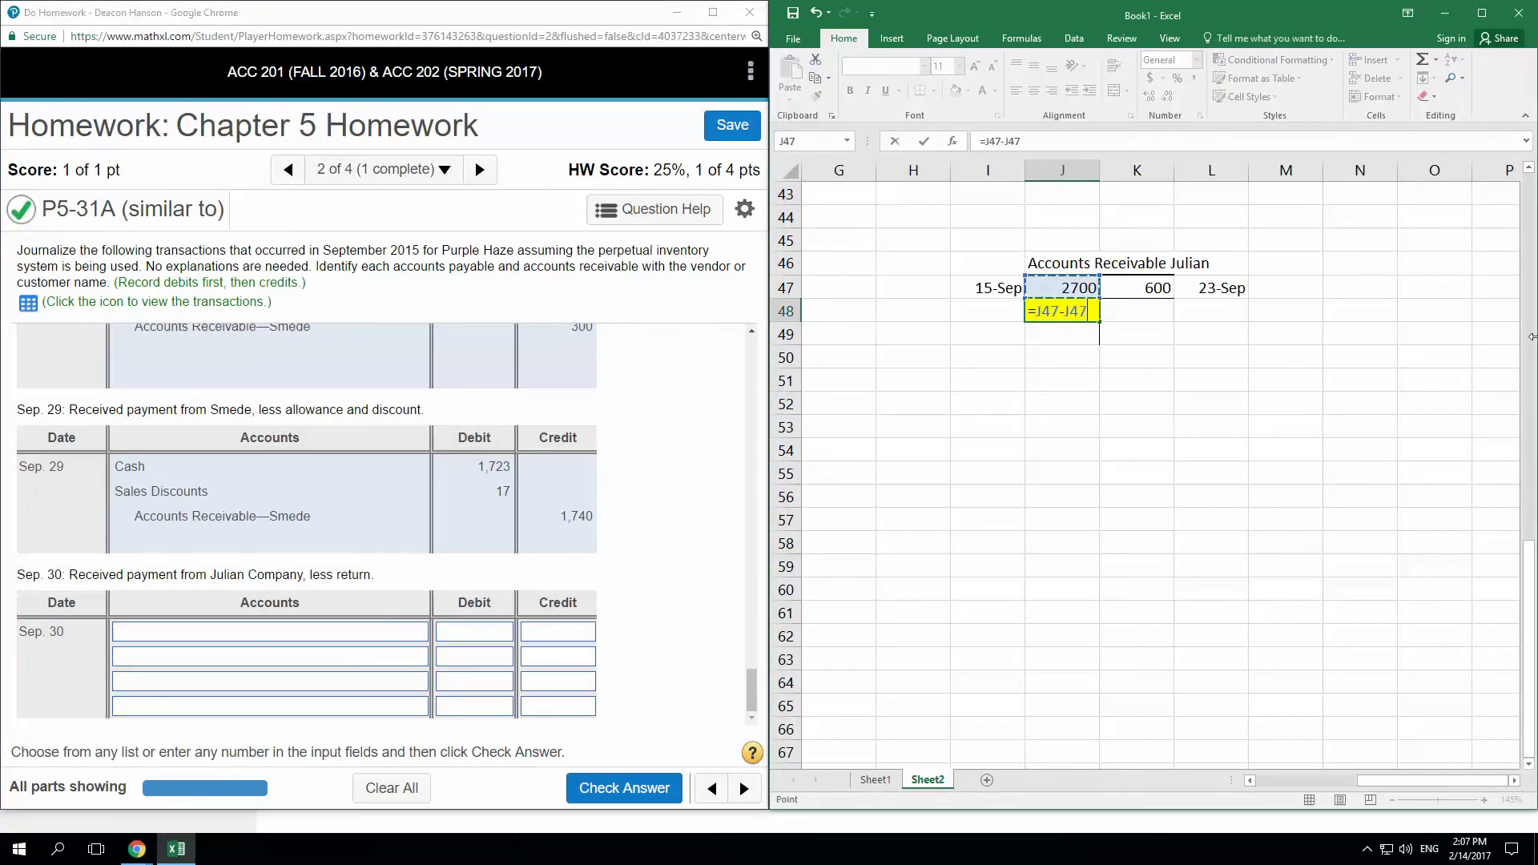
key("Up")
key("Right")
key("Return")
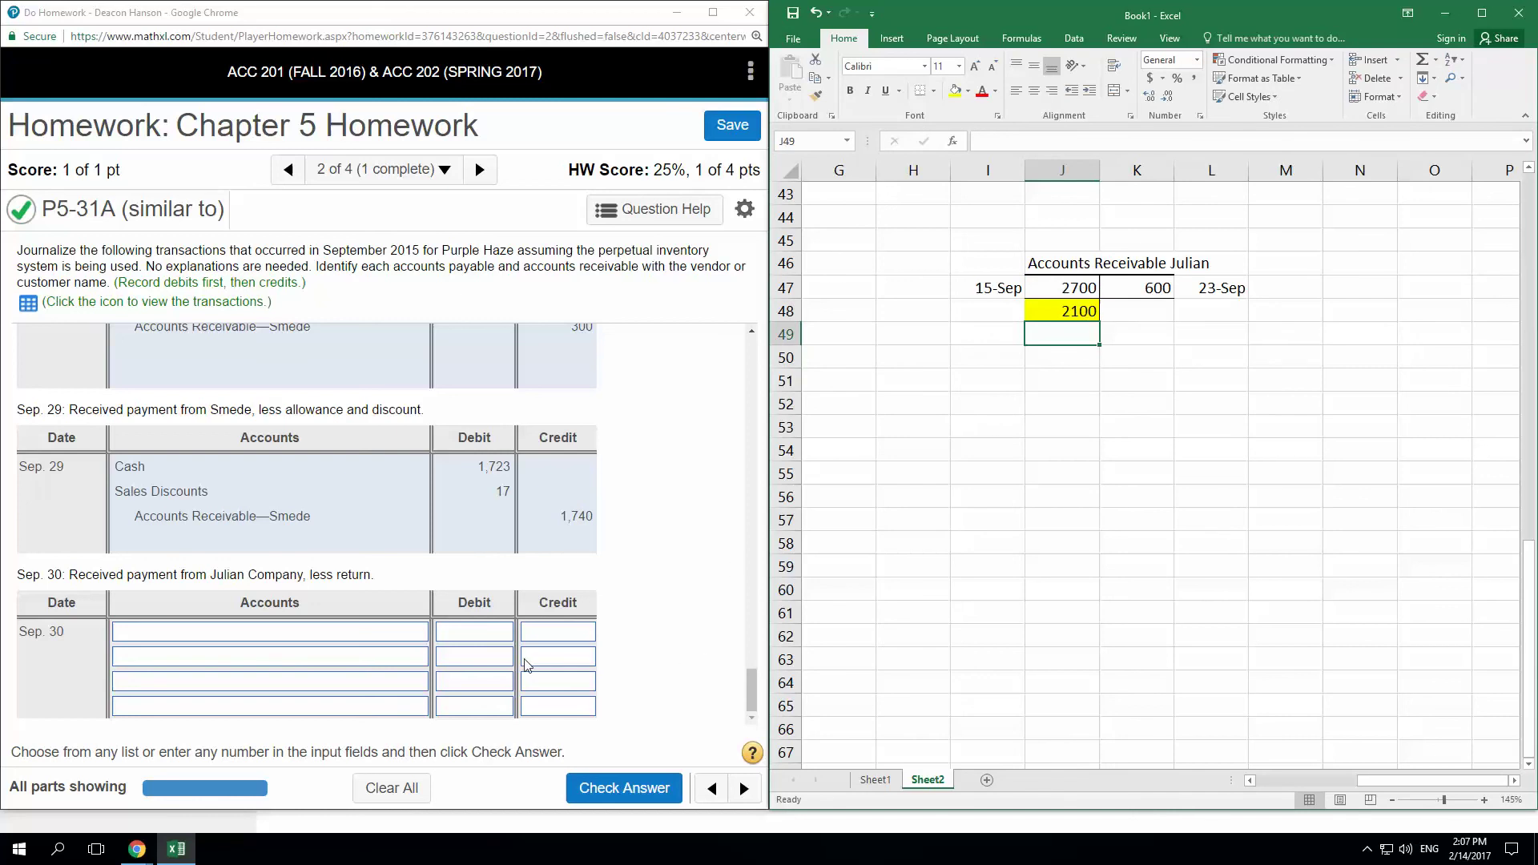
- Switch to the homework and enter a 2100 debit on the first line and a 2100 credit on the second line of the Sep. 30 entry
left_click(479, 633)
type("210")
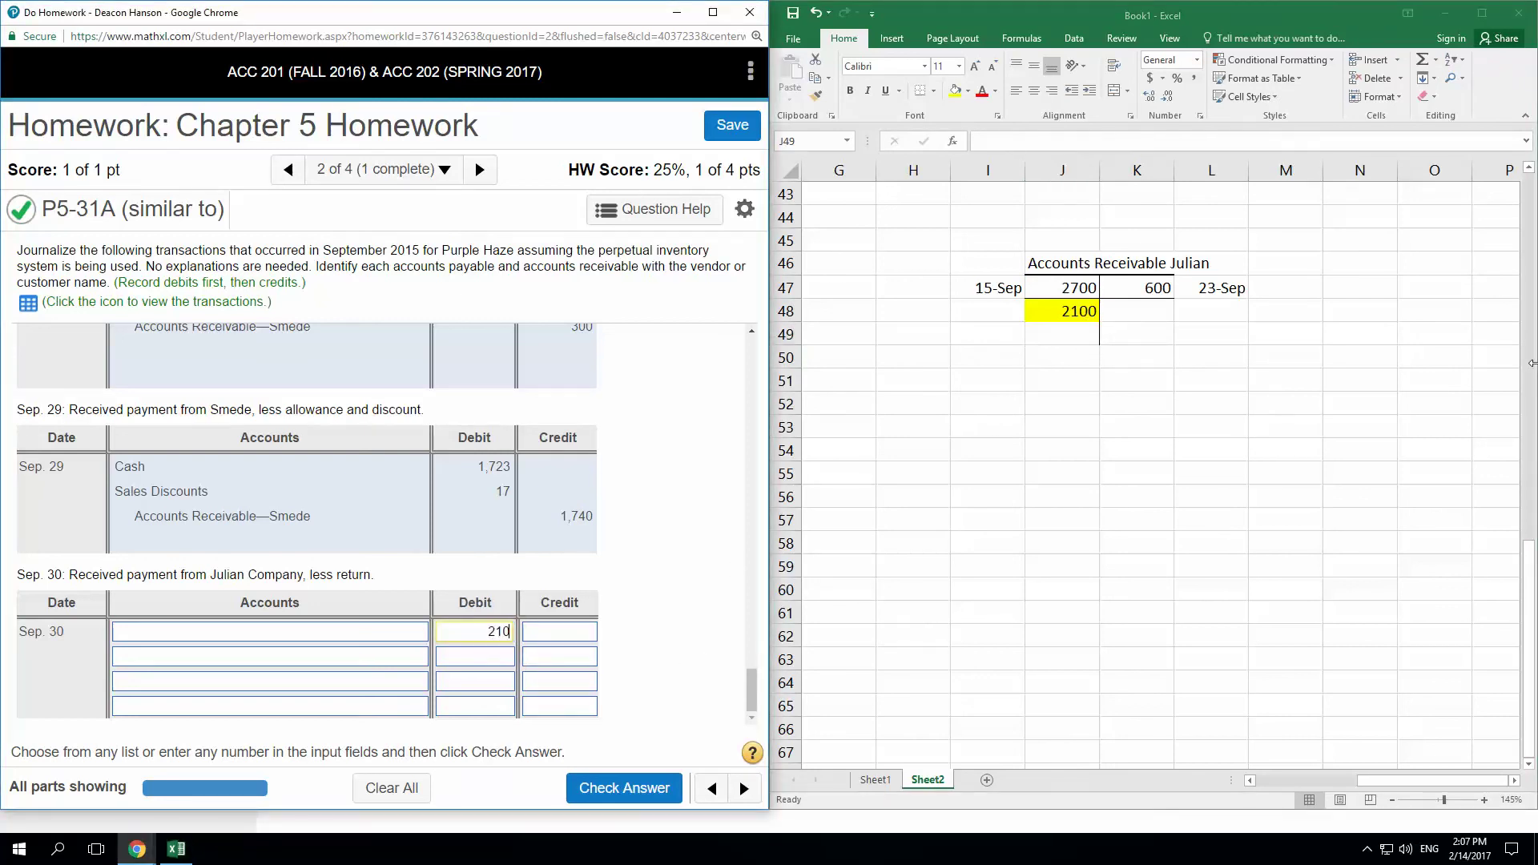
type("0")
left_click(561, 656)
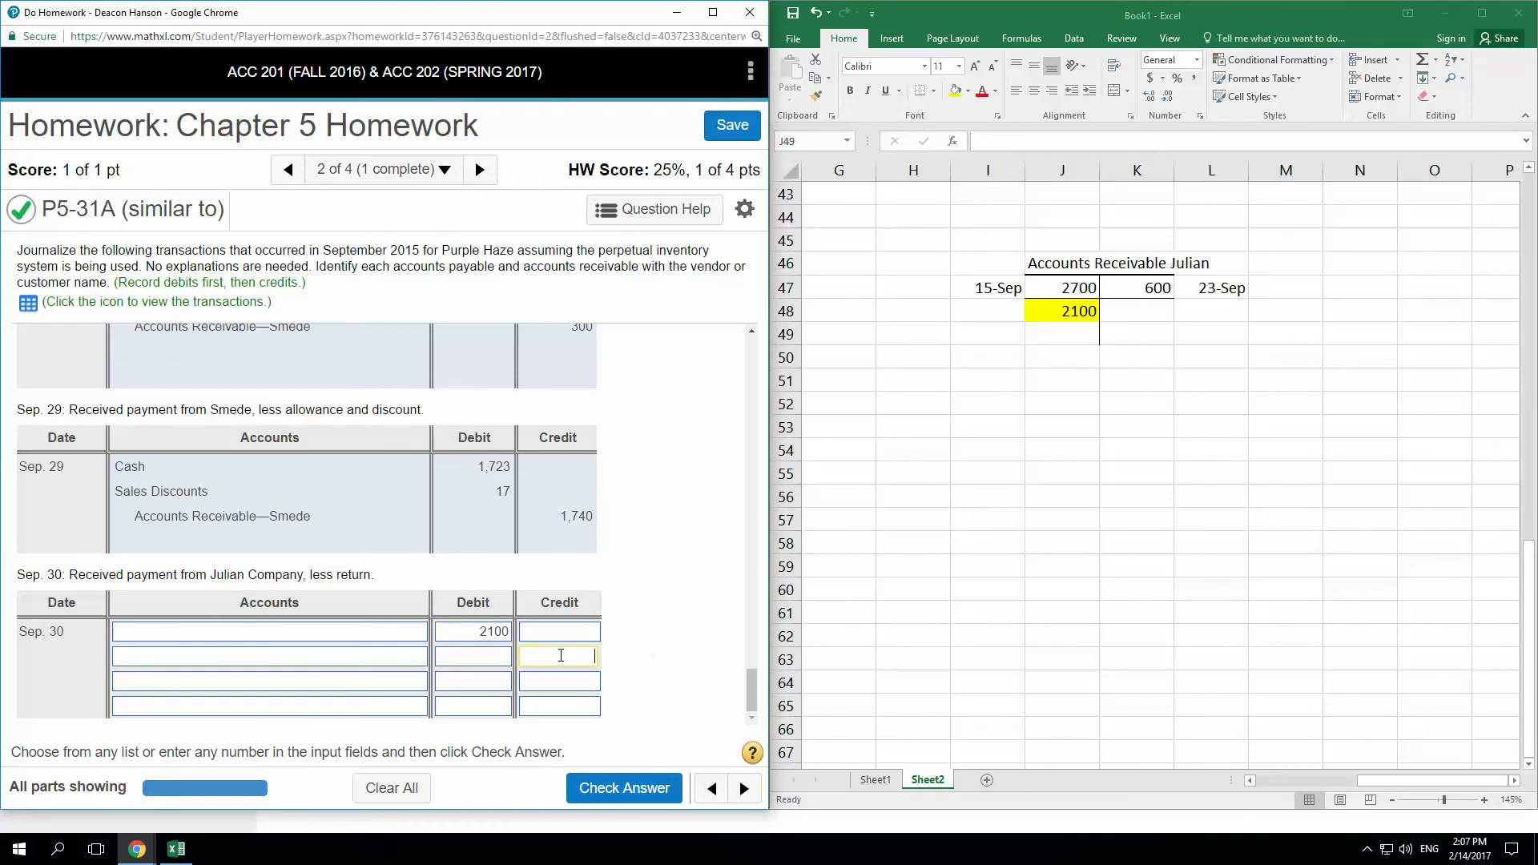
type("2100")
- Assign Cash to the Sep. 30 debit and Accounts Receivable—Julian Company to the credit, and submit the answer for checking
left_click(415, 633)
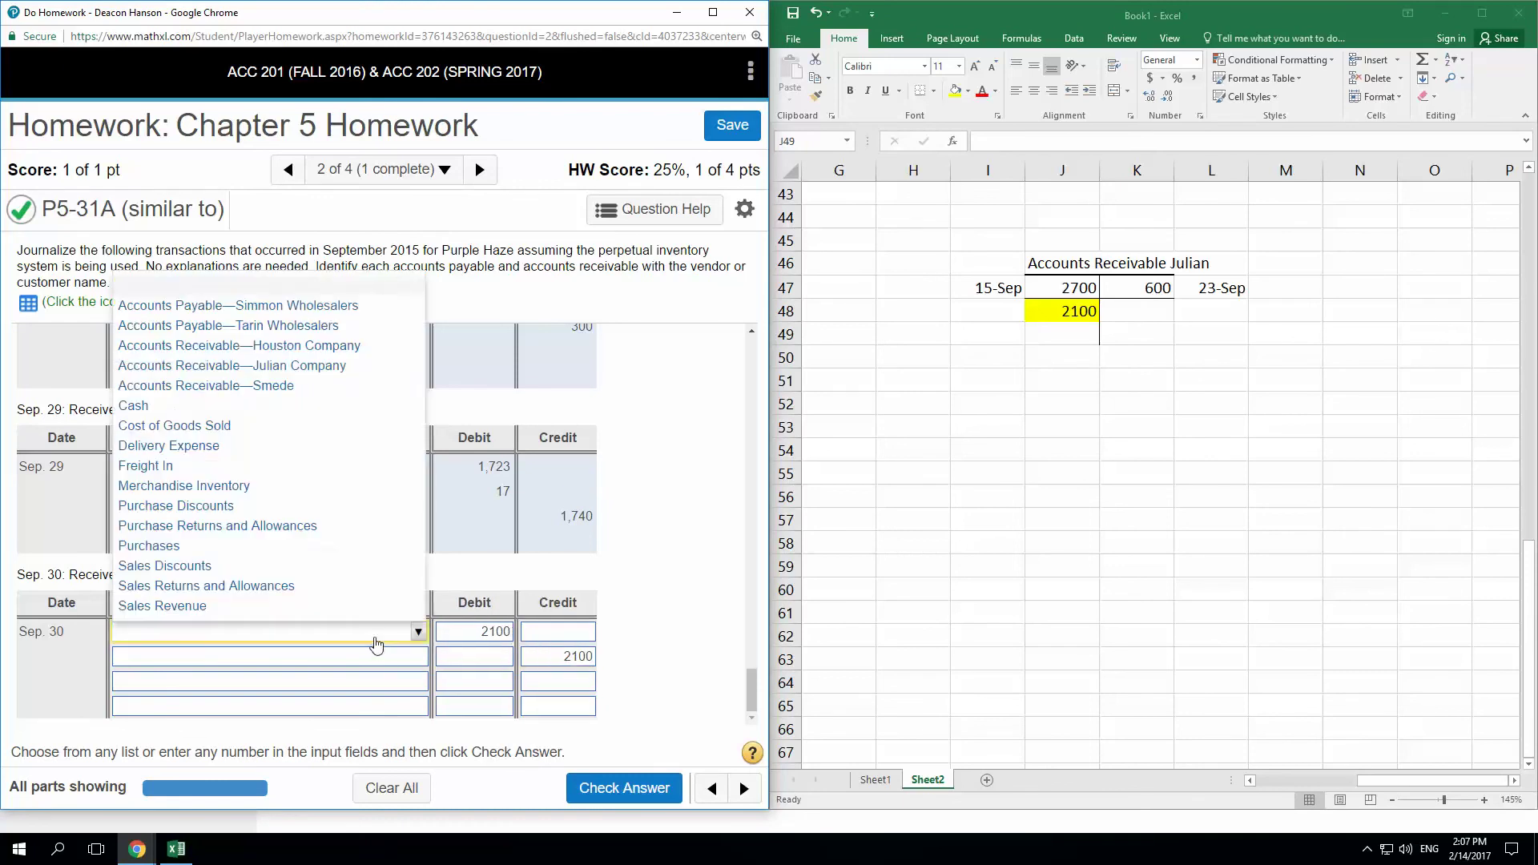
left_click(153, 410)
left_click(248, 663)
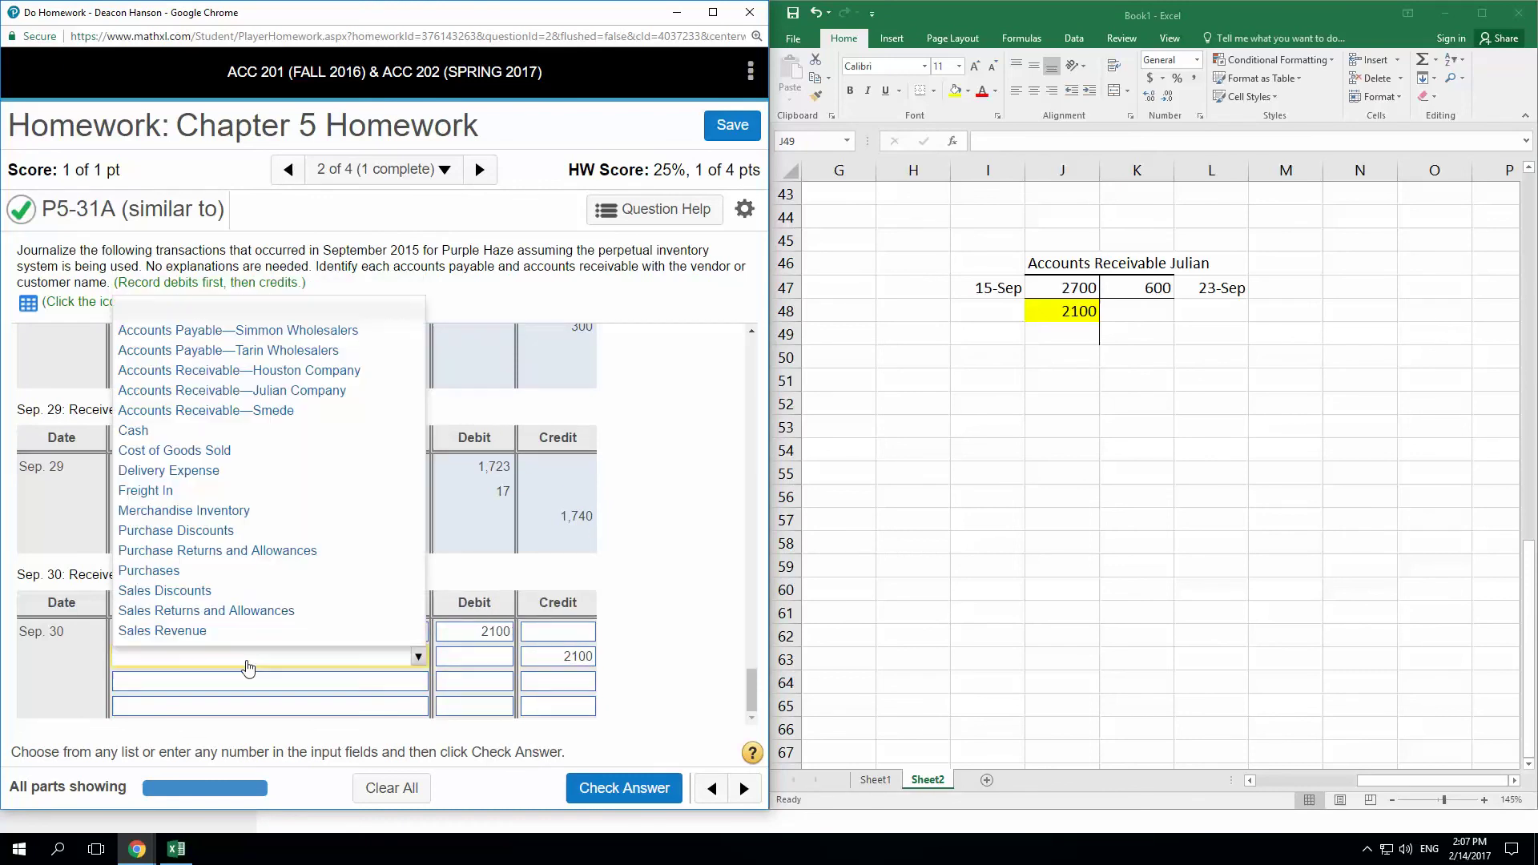
left_click(277, 391)
left_click(617, 785)
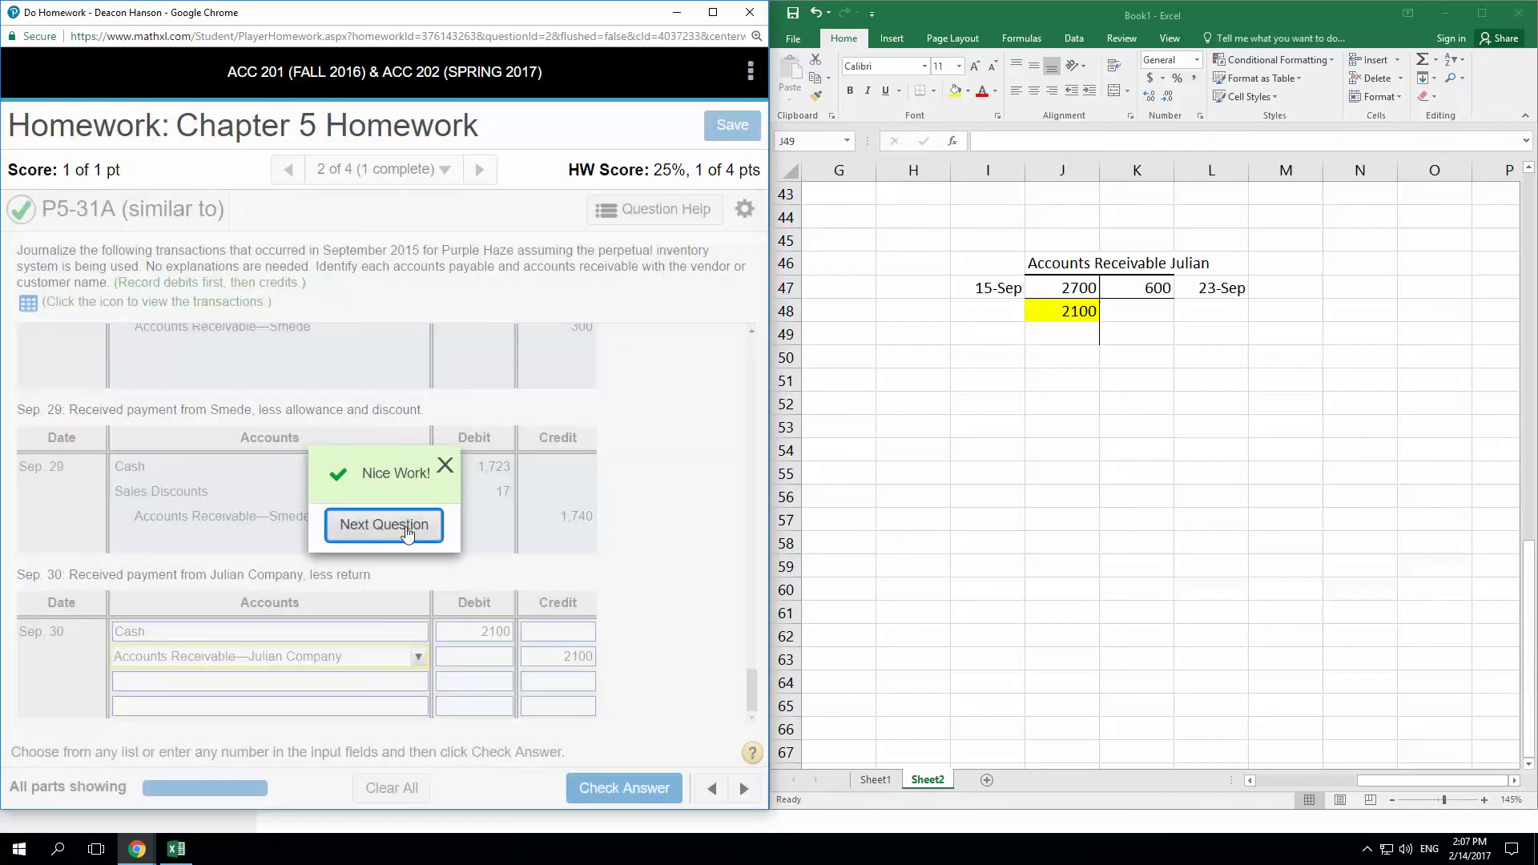
- Dismiss the result by advancing to question 3, return to question 2, and review its completed journal entries in a maximized window
left_click(407, 530)
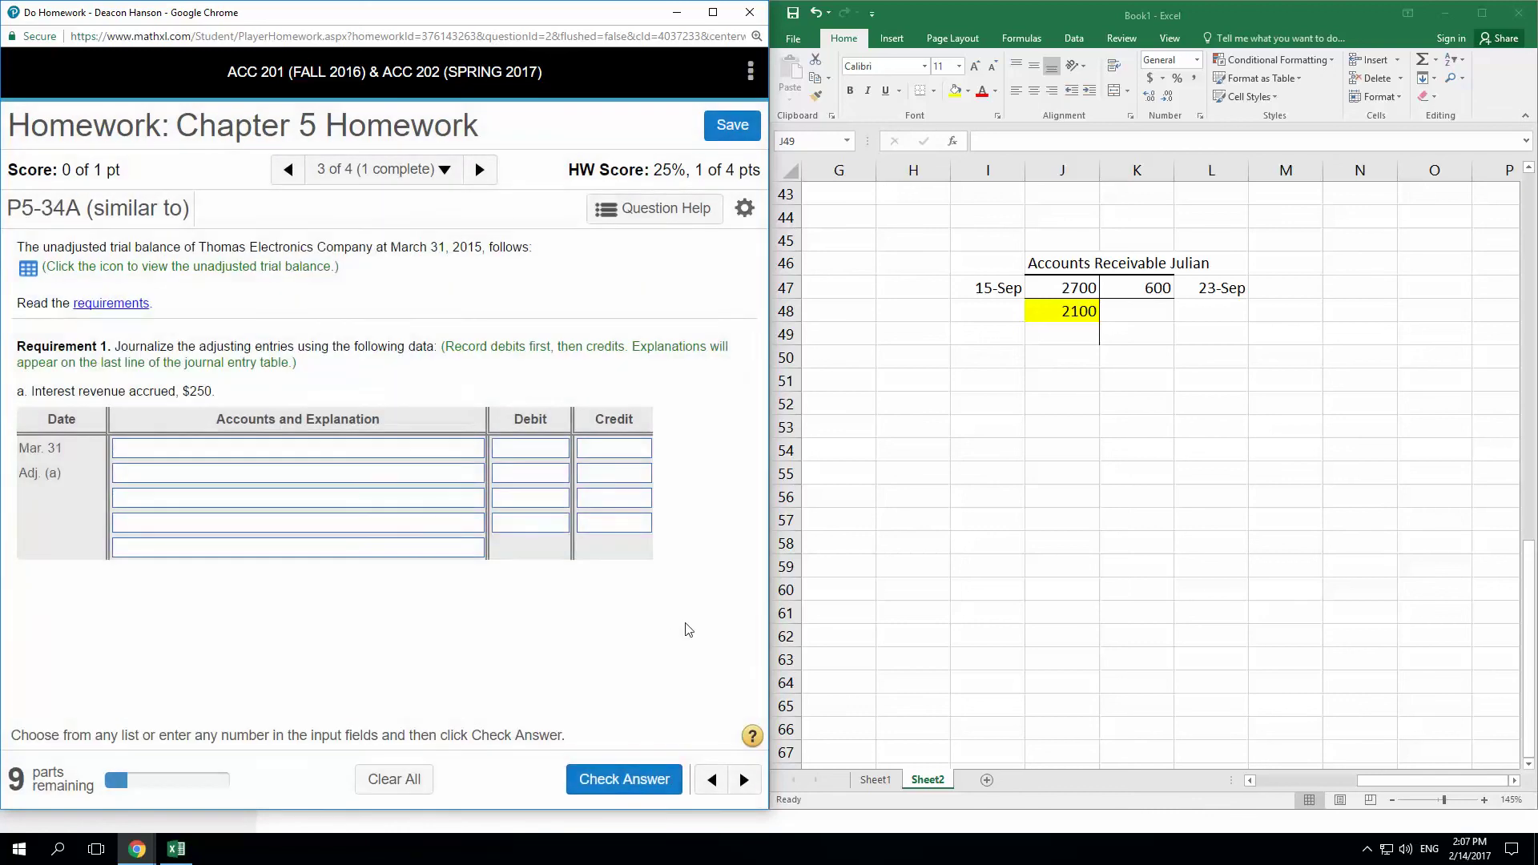
left_click(290, 171)
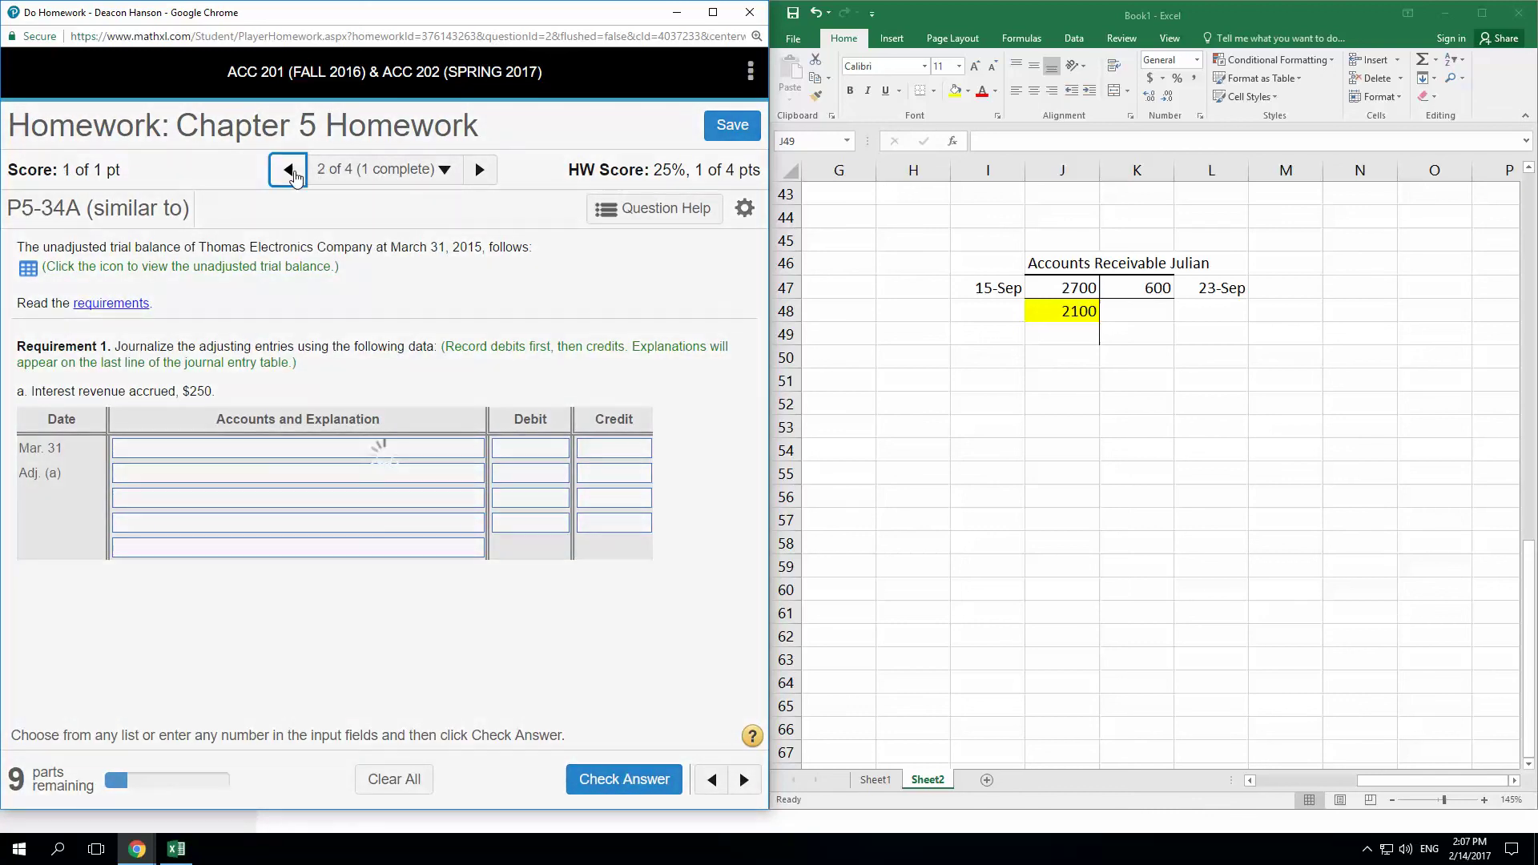
left_click(714, 13)
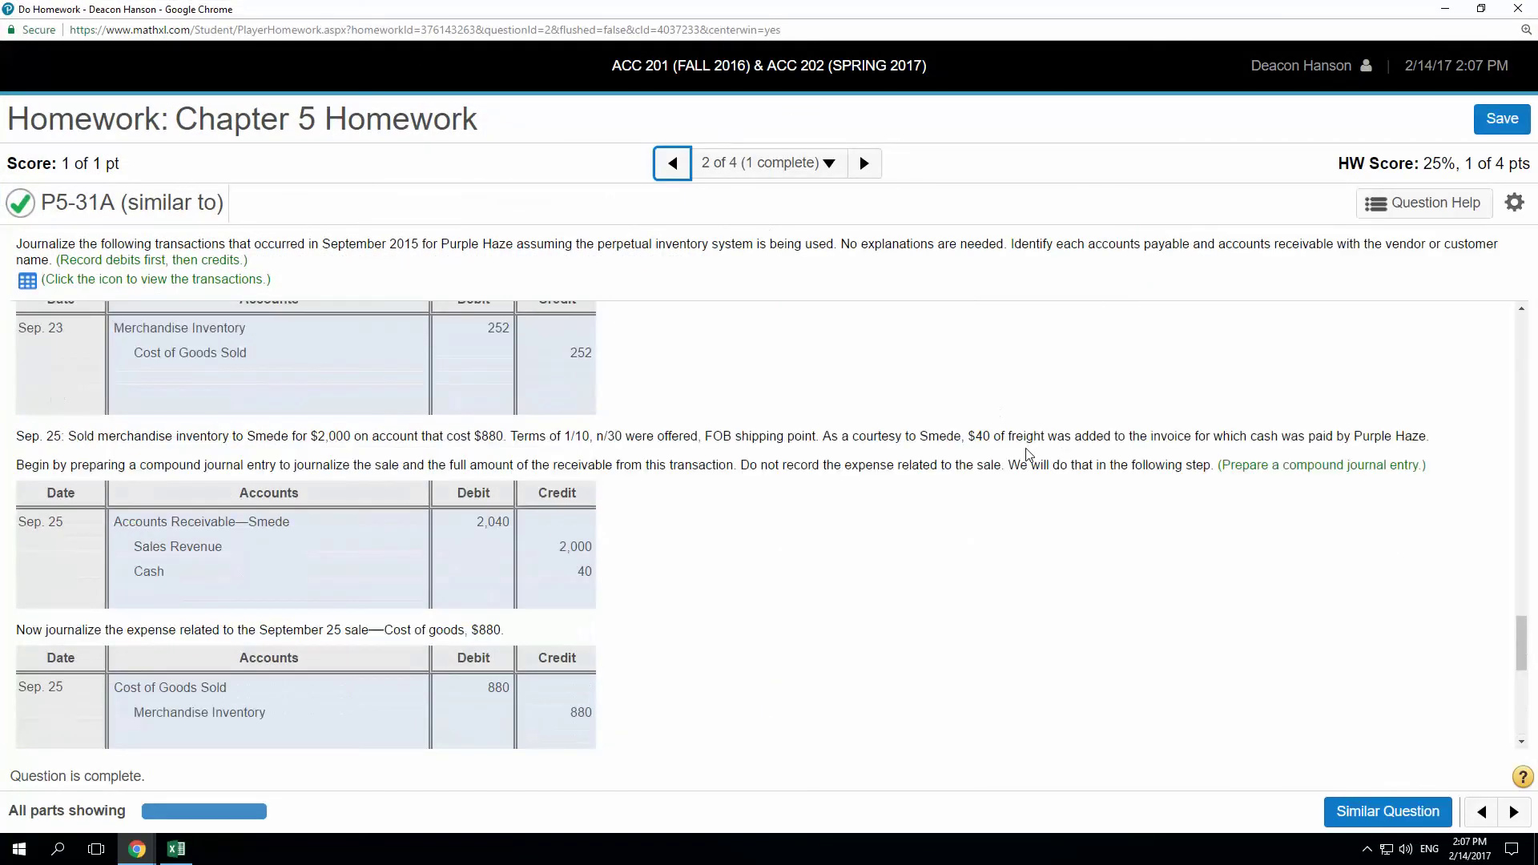
scroll(1028, 454, "up", 20)
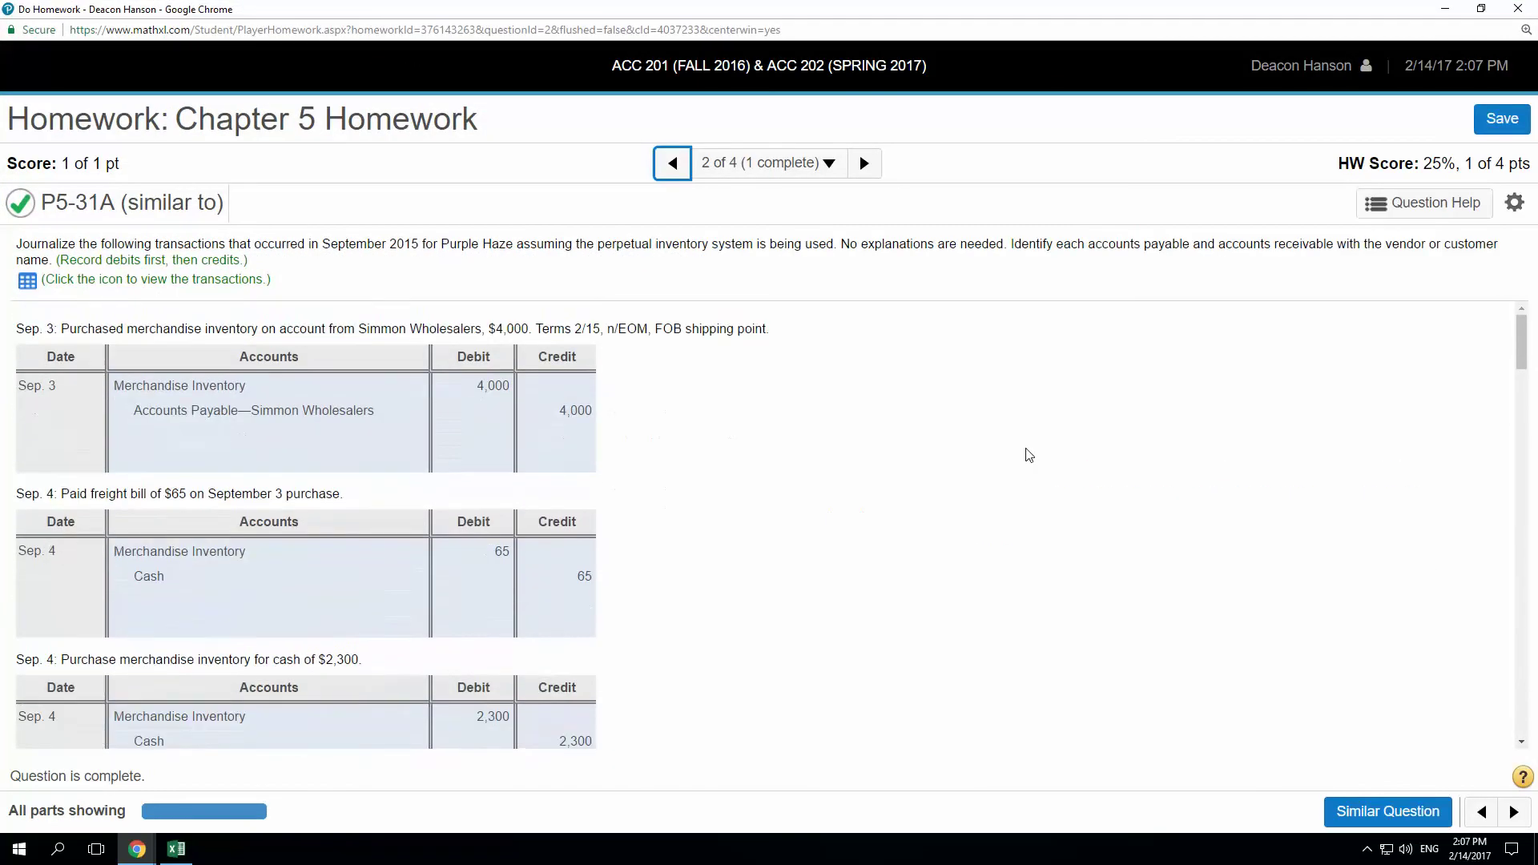
scroll(1026, 457, "down", 20)
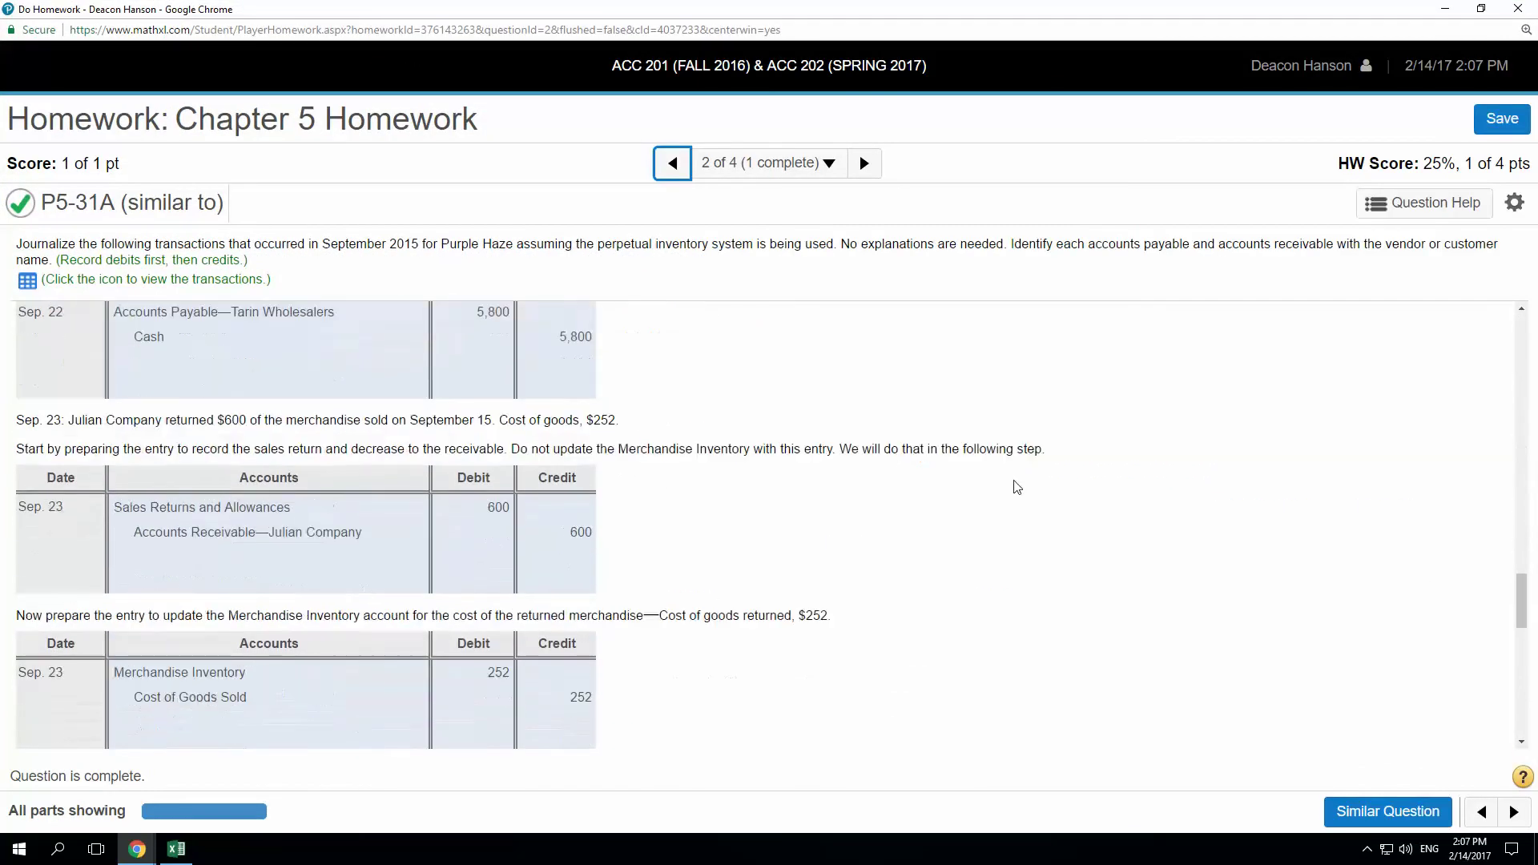